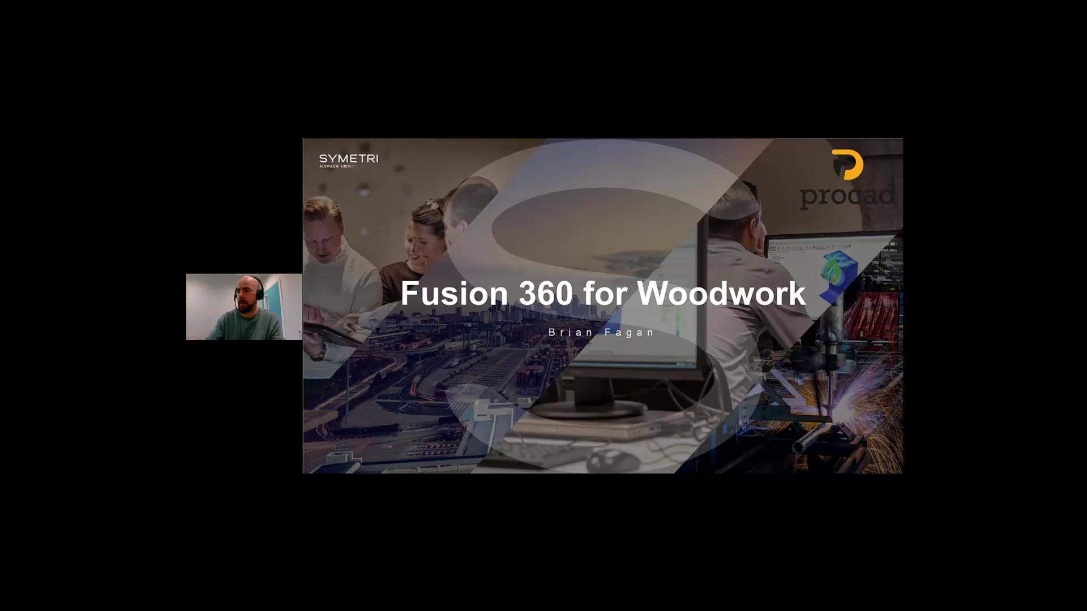
key("Right")
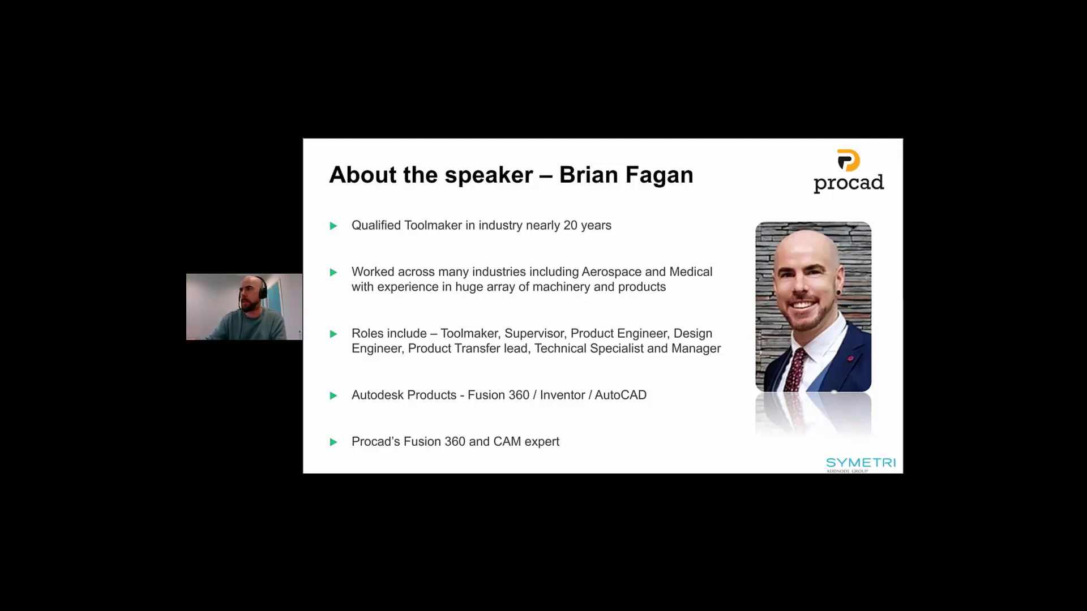
key("Right")
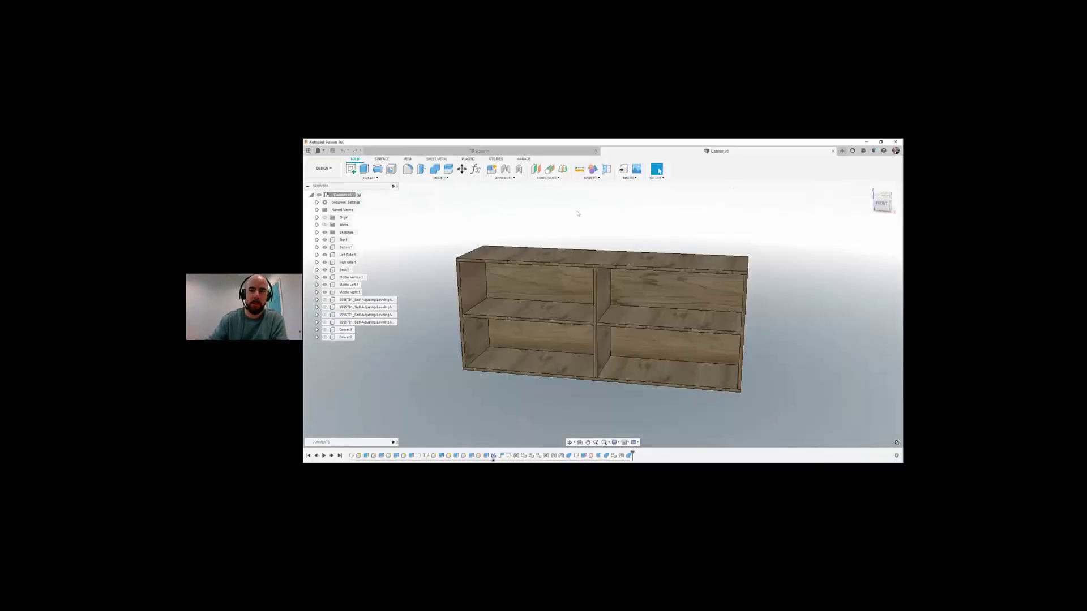
Step: Examine the open wooden cabinet's shelves, divider and side panels from several angles
middle_click_drag(430, 285, 484, 284, "shift")
mouse_move(634, 320)
middle_mouse_down("shift")
mouse_move(587, 262)
mouse_move(631, 274)
mouse_move(633, 300)
middle_mouse_up("shift")
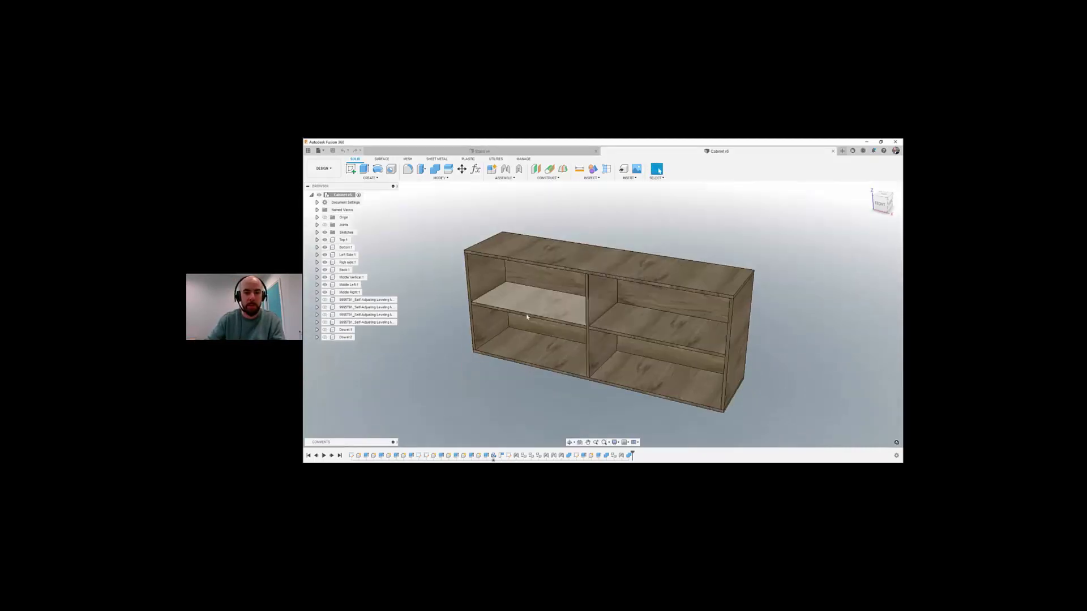
middle_click_drag(708, 317, 651, 328)
middle_click_drag(650, 328, 565, 305, "shift")
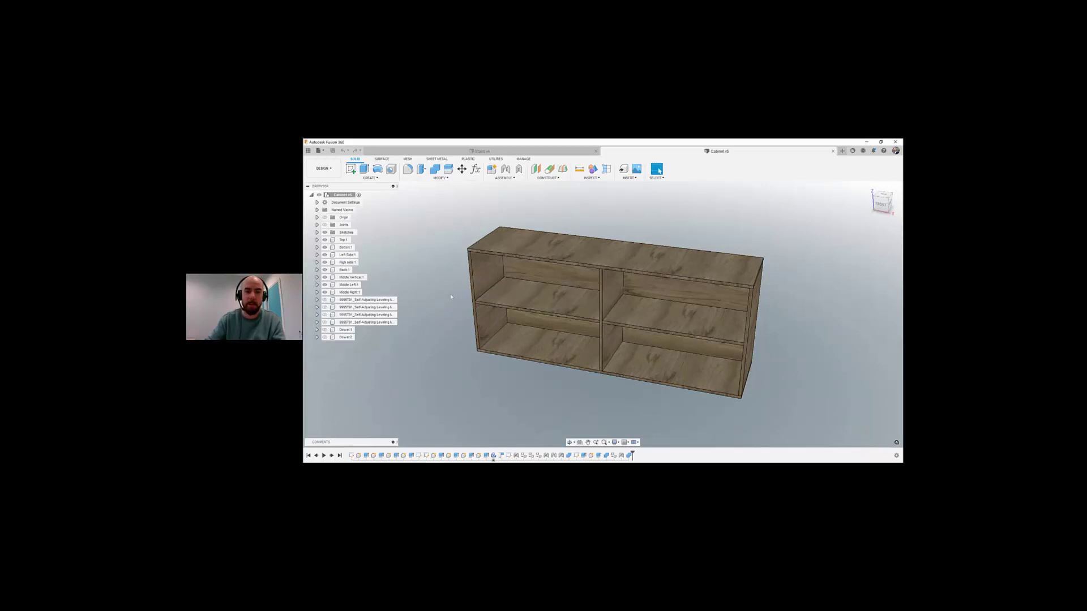
middle_click_drag(452, 297, 521, 300, "shift")
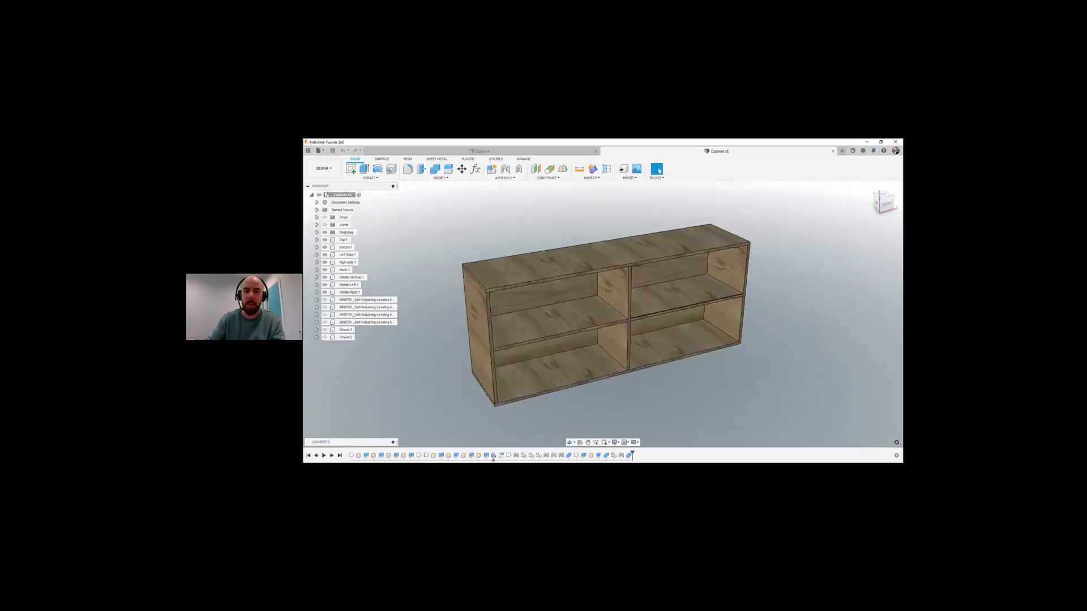
middle_click_drag(645, 301, 577, 302, "shift")
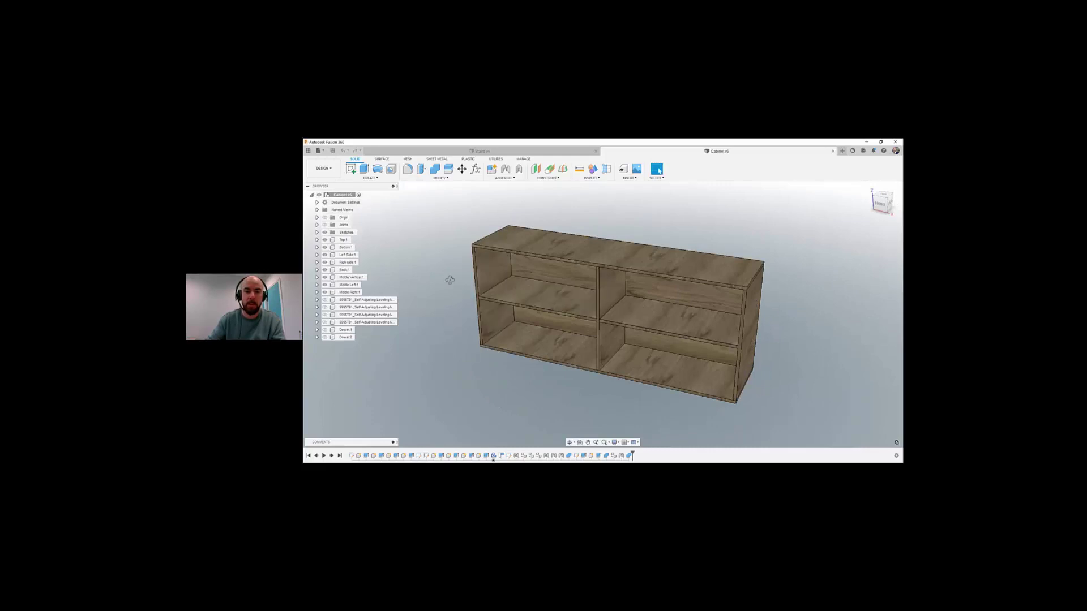
middle_click_drag(450, 280, 518, 288, "shift")
middle_click_drag(685, 297, 614, 315, "shift")
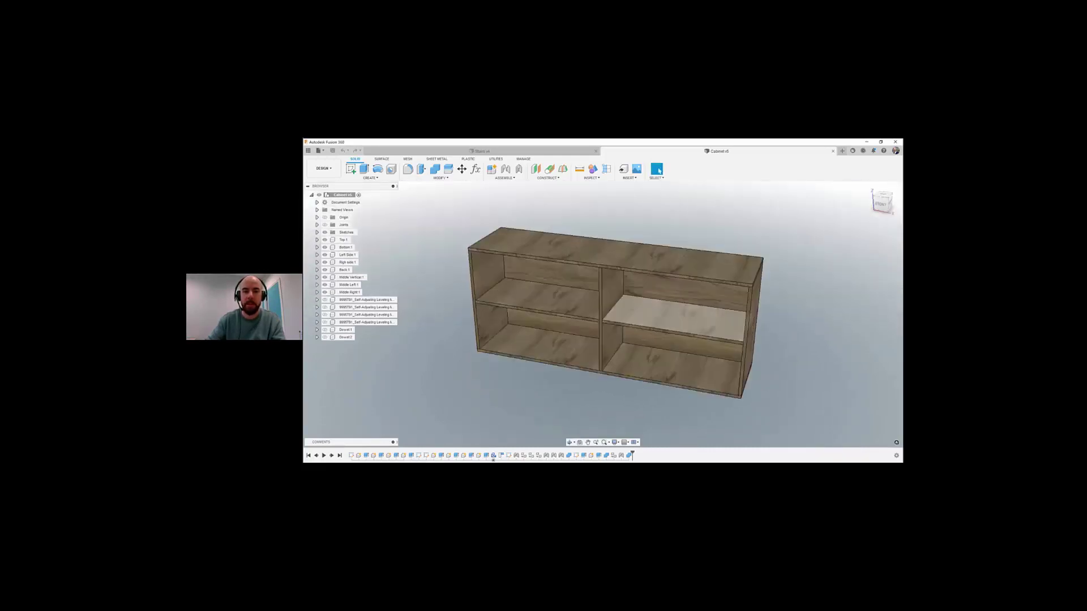
middle_click_drag(491, 331, 502, 333, "shift")
middle_click_drag(453, 266, 747, 193, "shift")
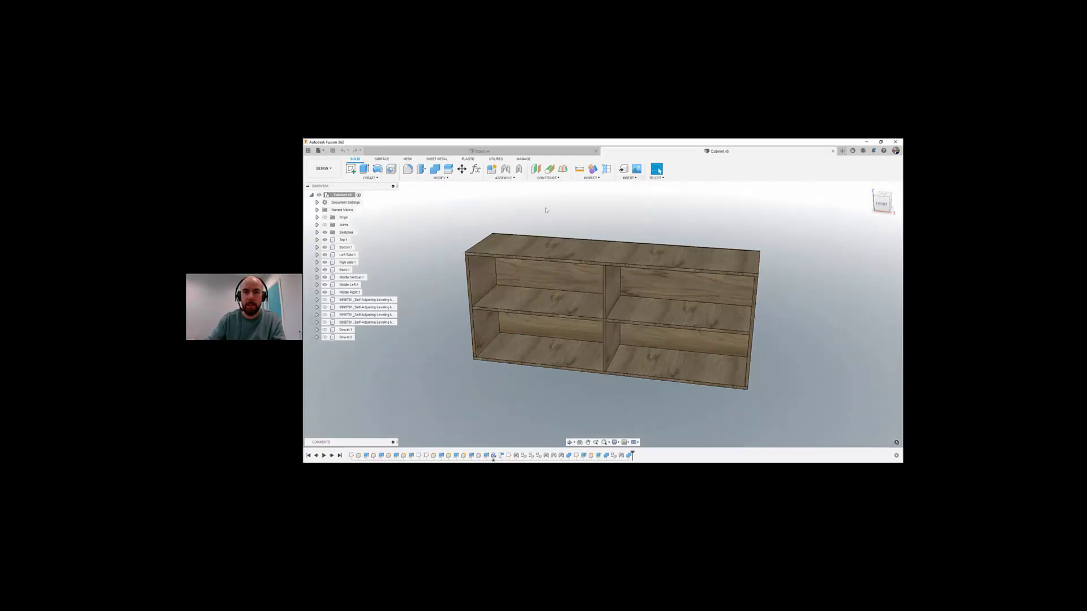
Step: Switch to the Stairs design and examine the spiral staircase from different angles
left_click(440, 153)
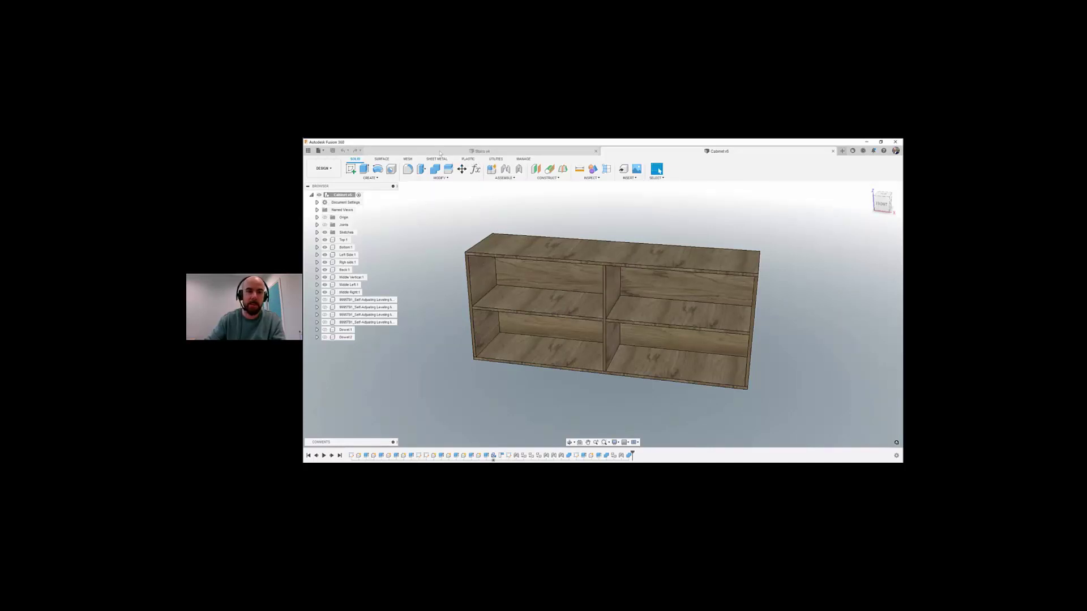
mouse_move(559, 276)
middle_mouse_down("shift")
mouse_move(623, 288)
mouse_move(604, 322)
mouse_move(583, 288)
mouse_move(561, 276)
middle_mouse_up("shift")
middle_click_drag(539, 380, 534, 378)
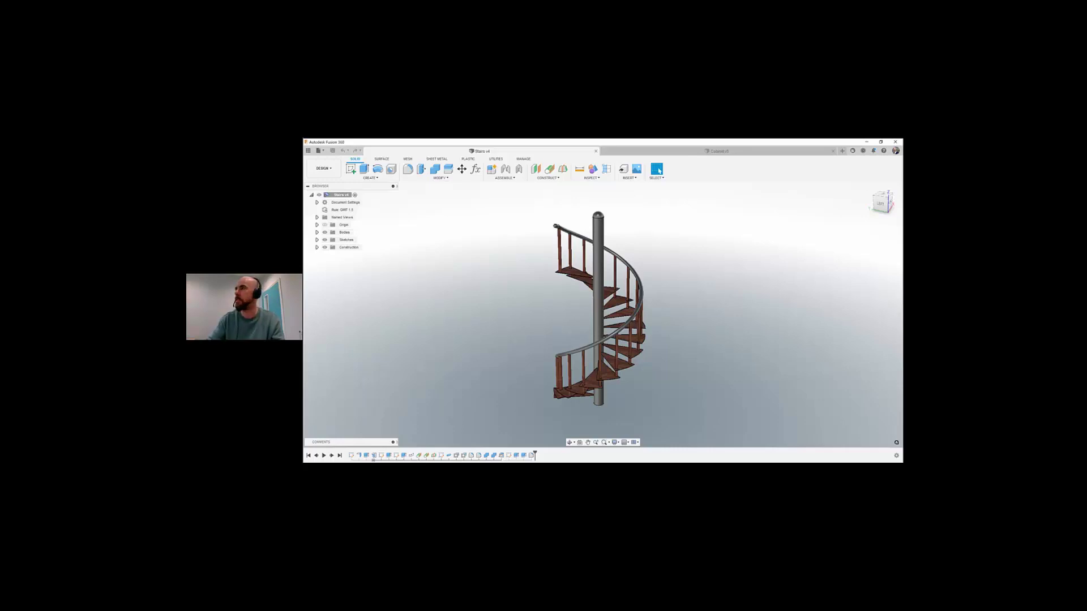
mouse_move(518, 277)
middle_mouse_down("shift")
mouse_move(549, 287)
mouse_move(532, 279)
mouse_move(526, 294)
middle_mouse_up("shift")
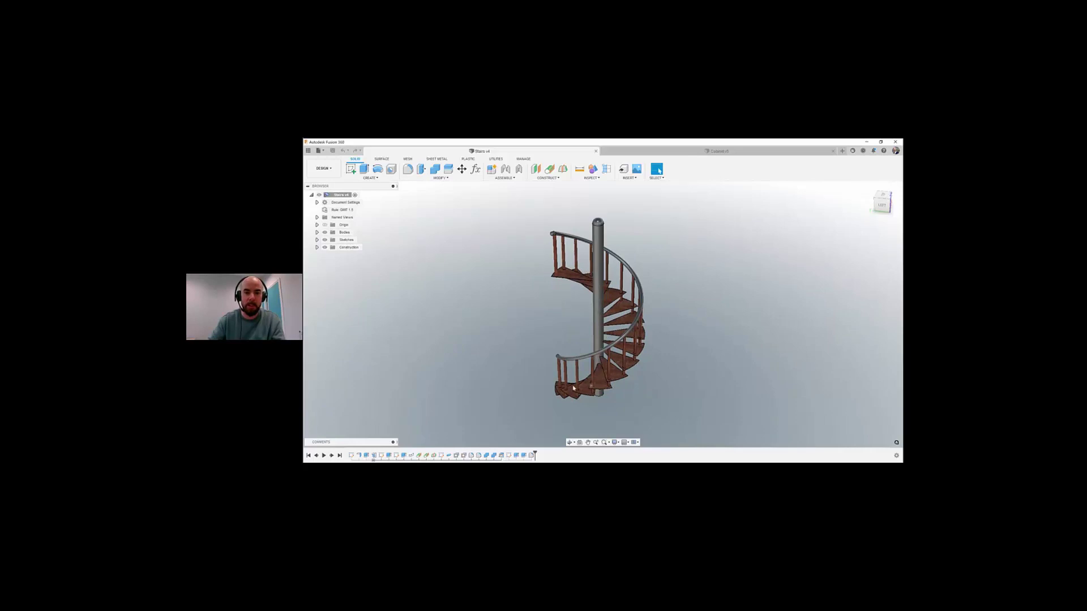
middle_click_drag(579, 381, 615, 378, "shift")
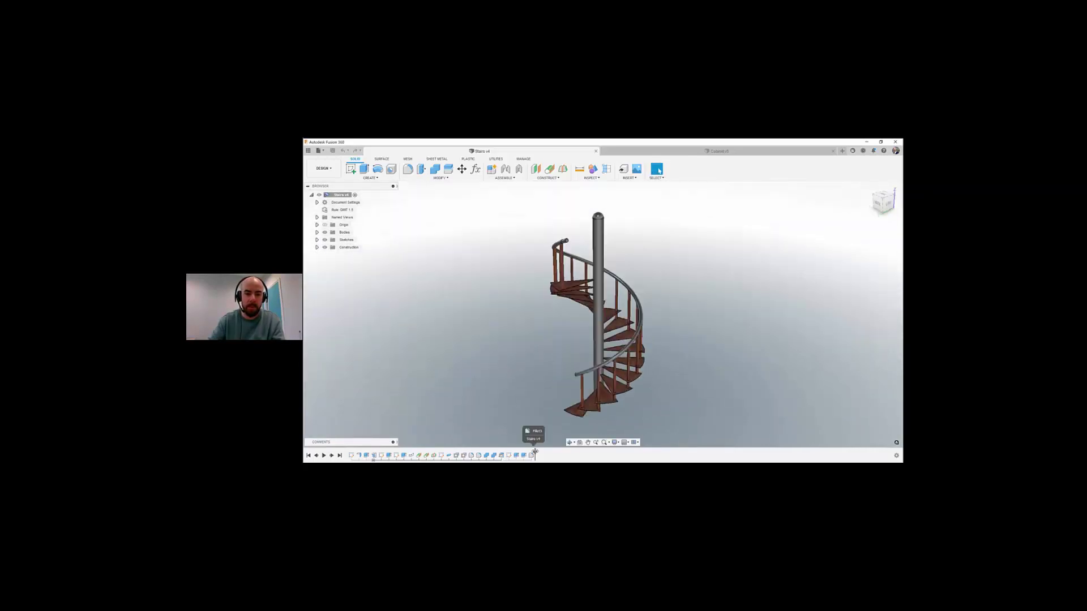
Step: Roll the design history back to just after the first sketch and review that sketch's circular profile in edit mode
left_click_drag(527, 452, 347, 454)
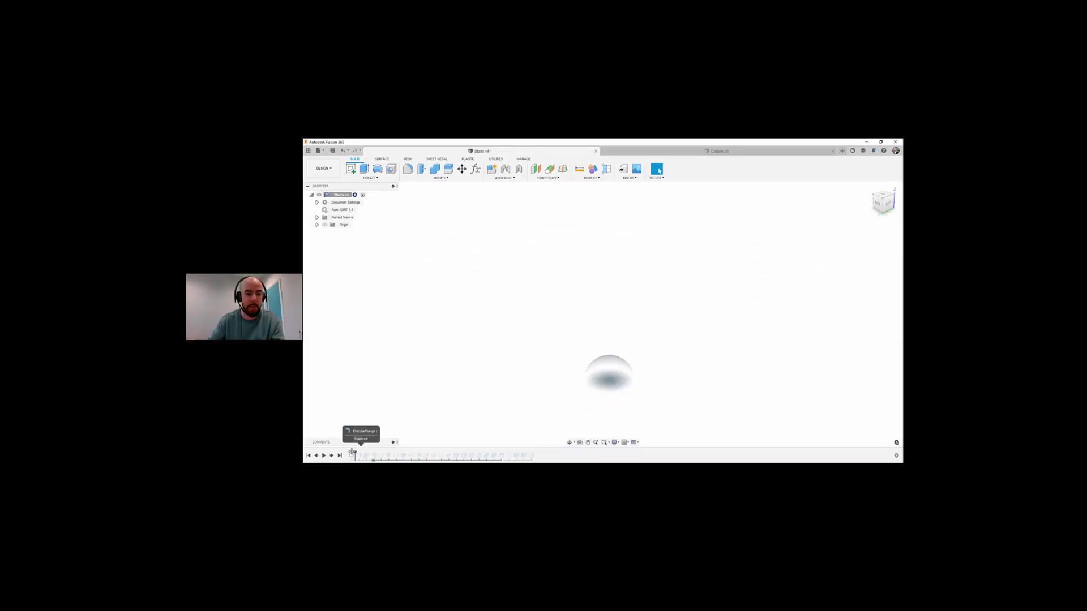
left_click_drag(347, 455, 354, 455)
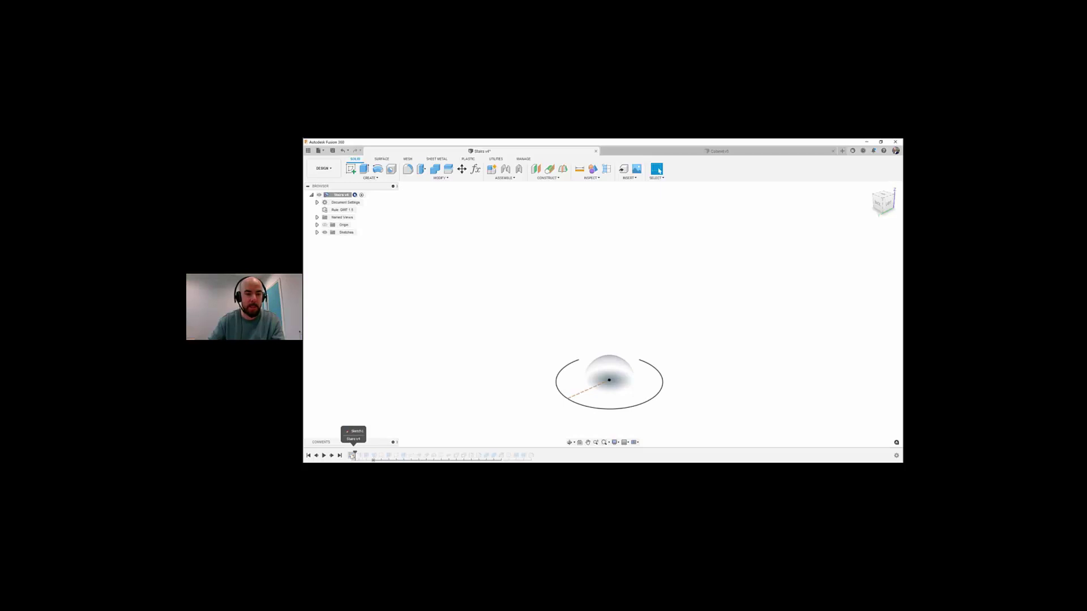
right_click(352, 455)
left_click(384, 382)
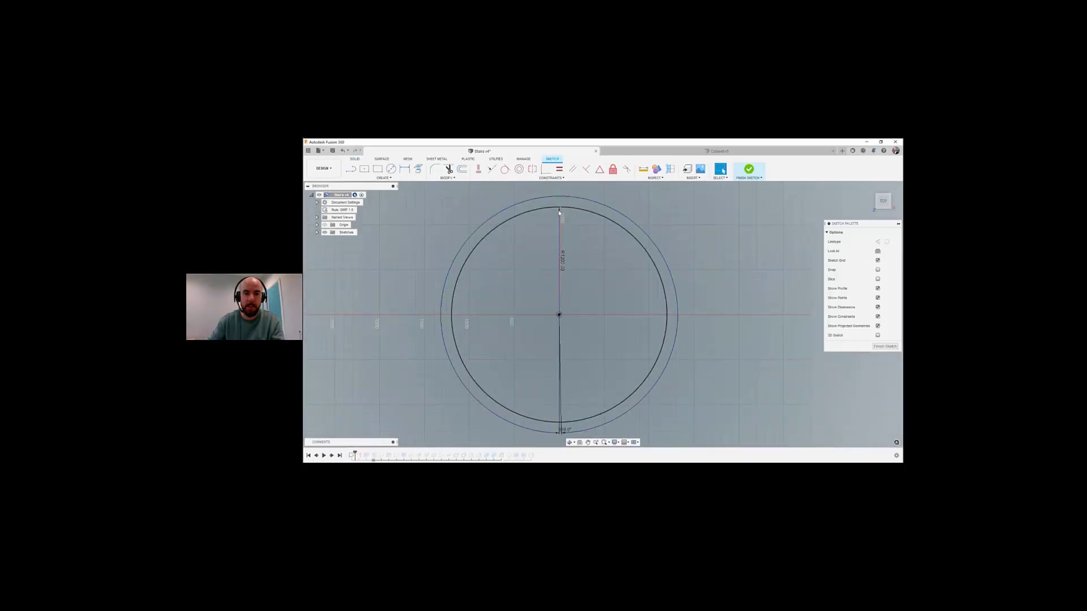
scroll(559, 211, "up", 4)
scroll(563, 206, "down", 2)
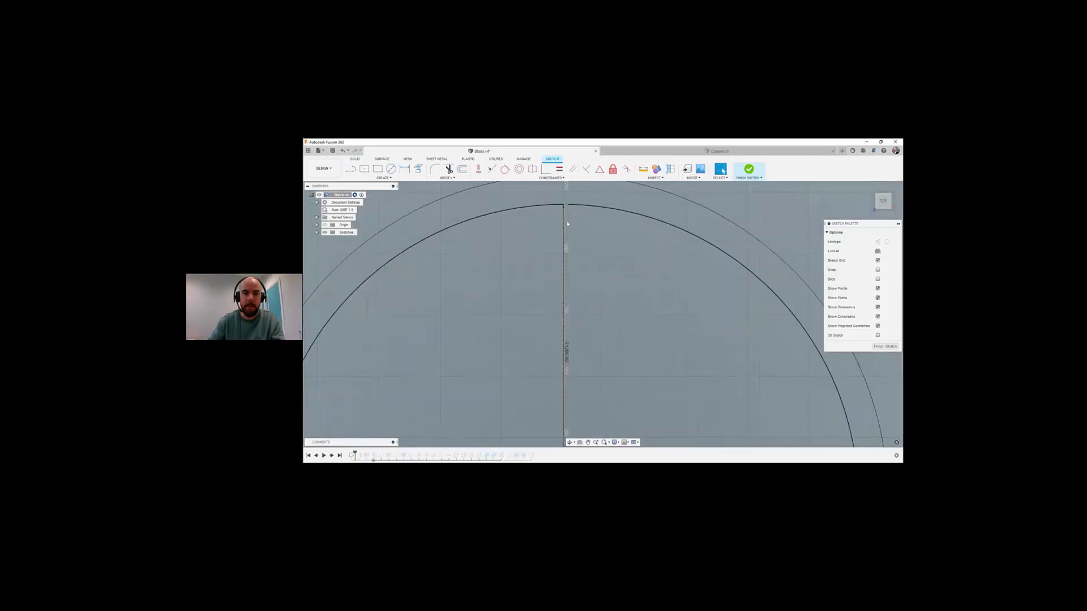
scroll(567, 235, "down", 2)
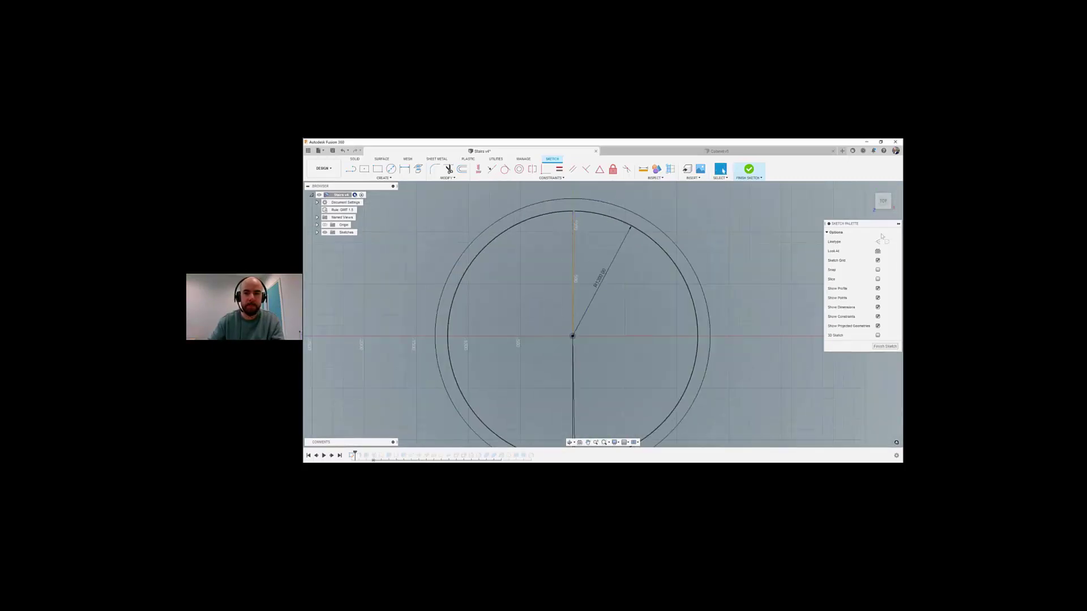
left_click(885, 346)
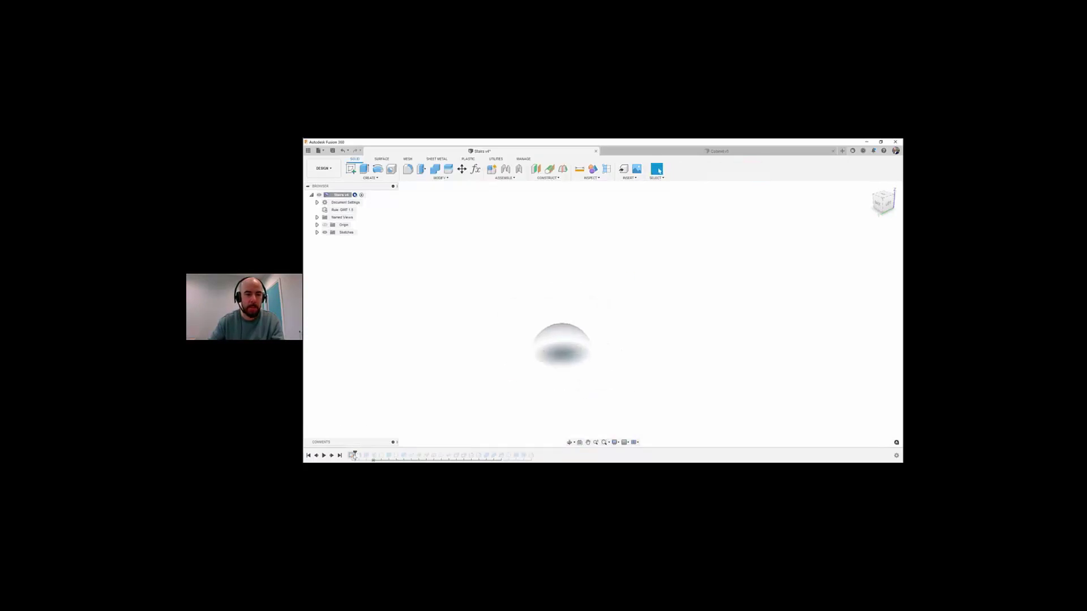
Step: Roll the history forward past the contour flange and inspect the narrow gap in the sheet metal cylinder
left_click_drag(356, 453, 362, 453)
scroll(545, 373, "down", 2)
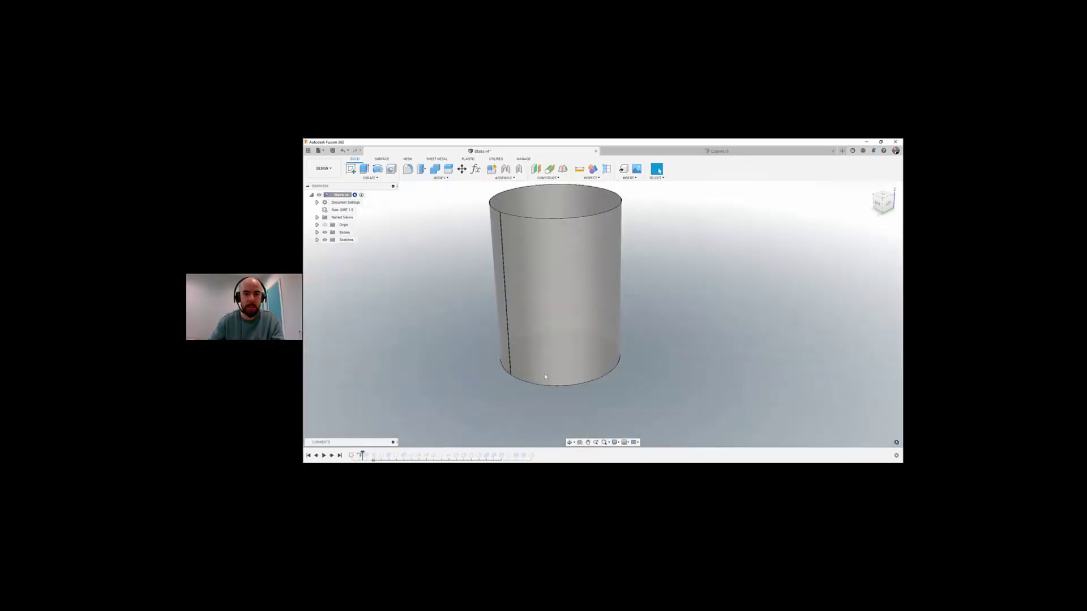
mouse_move(565, 299)
middle_mouse_down("shift")
mouse_move(572, 230)
mouse_move(535, 237)
middle_mouse_up("shift")
scroll(571, 230, "up", 10)
scroll(551, 235, "up", 1)
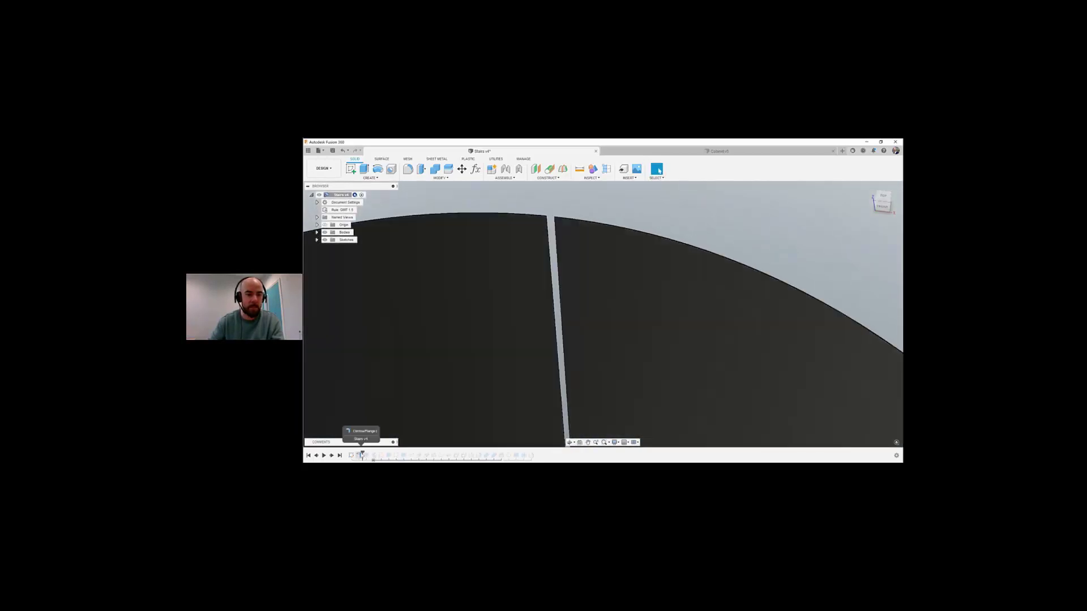
Step: Roll the history forward past the first extrusion and inspect the flat face it adds beside the cylinder's gap
left_click_drag(362, 455, 370, 455)
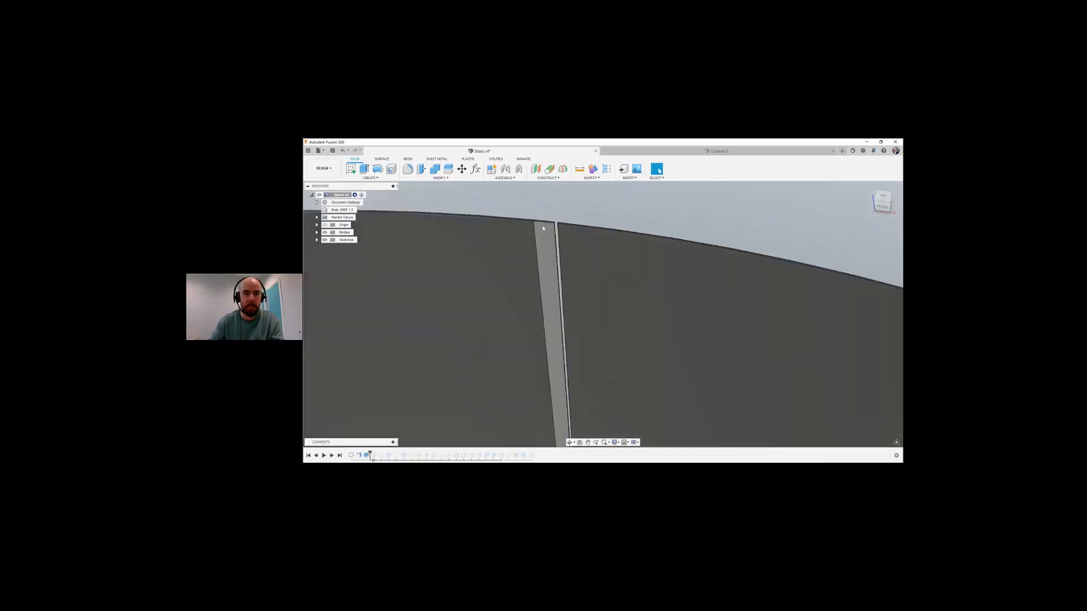
scroll(541, 228, "up", 2)
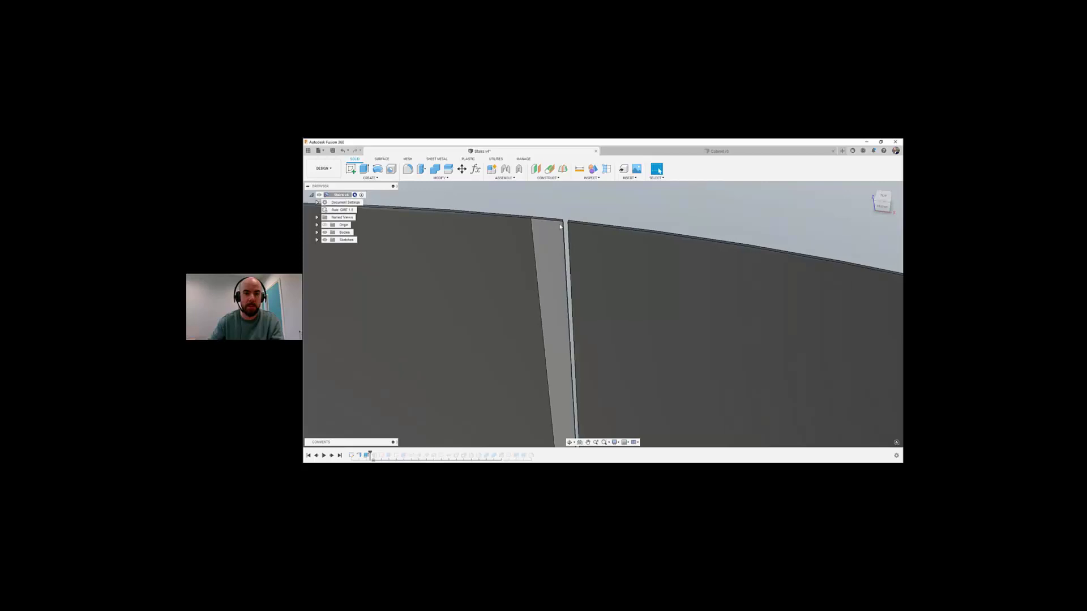
scroll(561, 228, "down", 3)
scroll(559, 266, "down", 4)
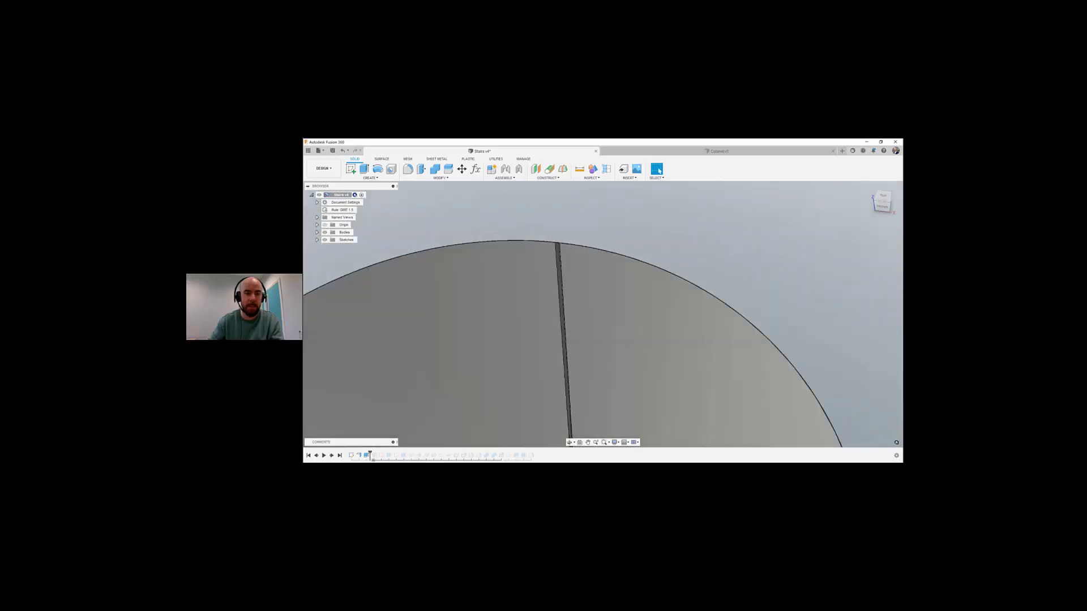
scroll(563, 309, "down", 5)
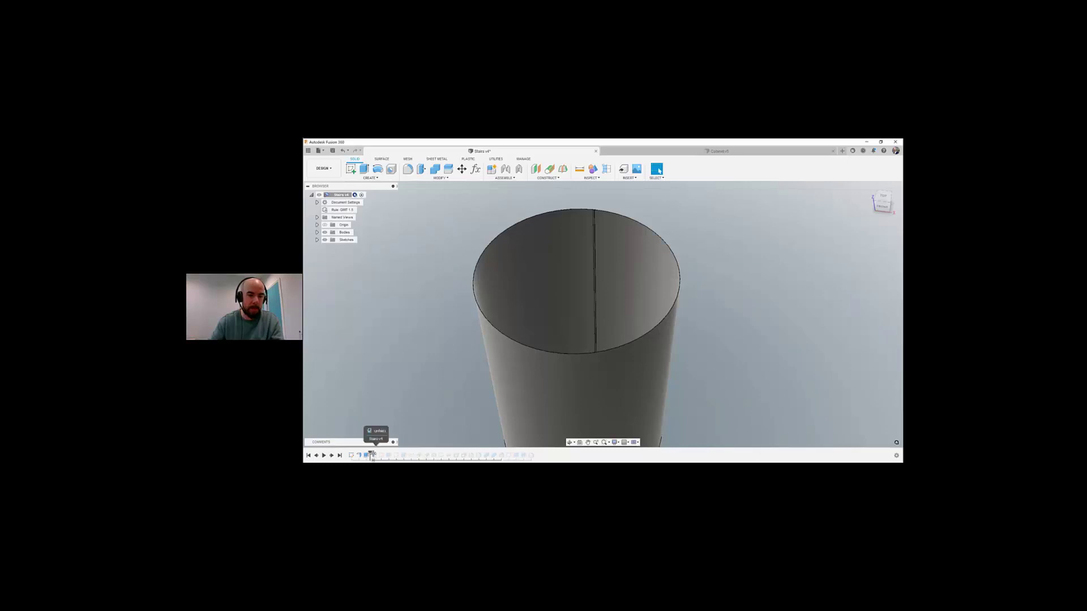
Step: Roll the history forward past the unfold feature and examine the flattened cylinder sheet
left_click_drag(370, 454, 377, 454)
scroll(687, 333, "down", 2)
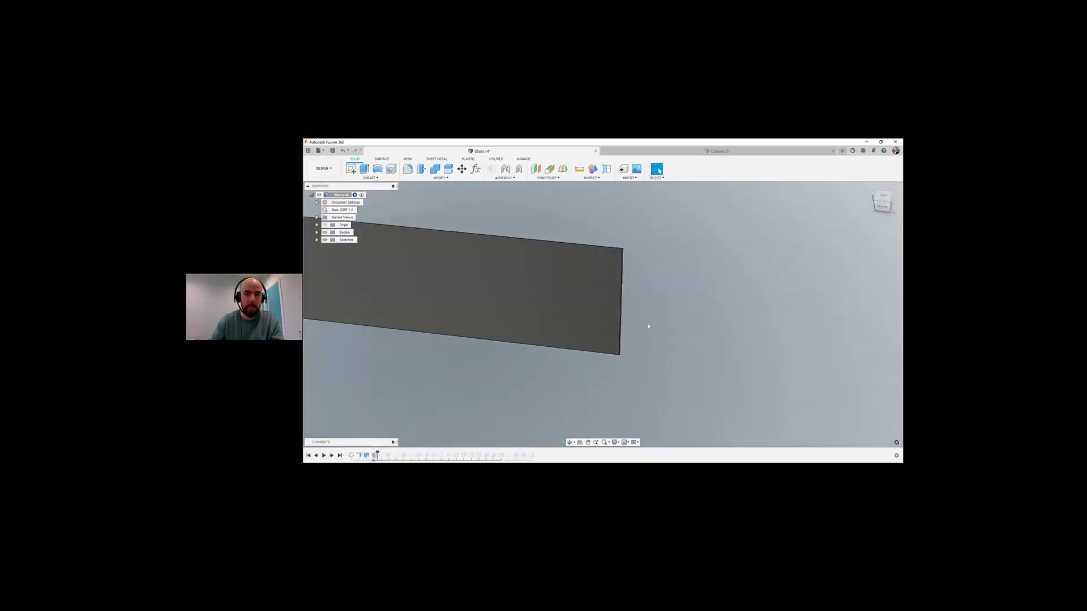
middle_click_drag(614, 306, 719, 300)
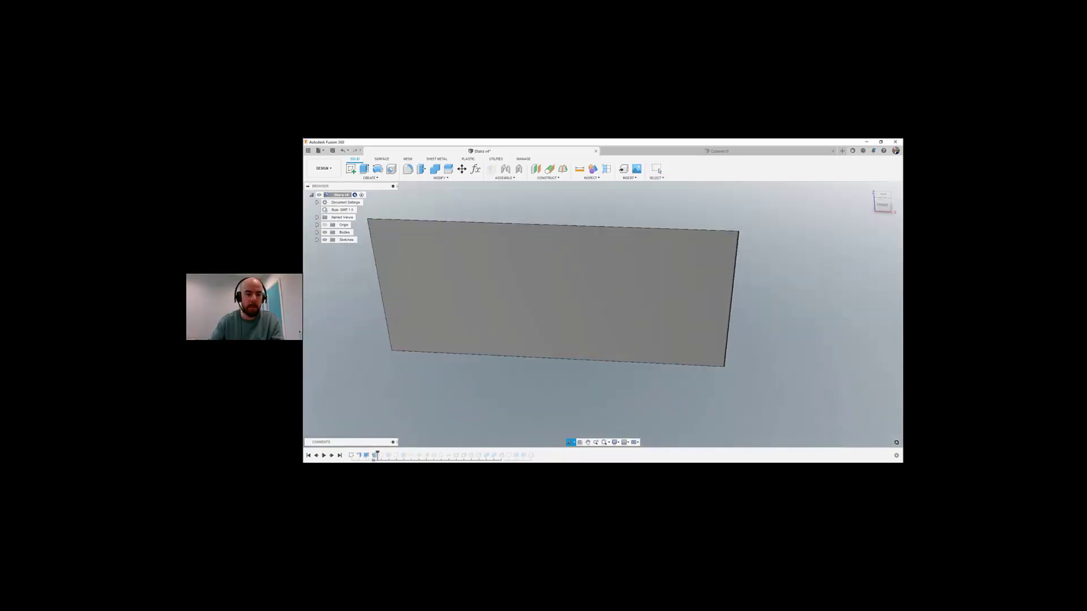
Step: Roll the history forward past the sketch on the flattened sheet and review its thin step profile in edit mode
left_click_drag(378, 455, 385, 455)
right_click(383, 455)
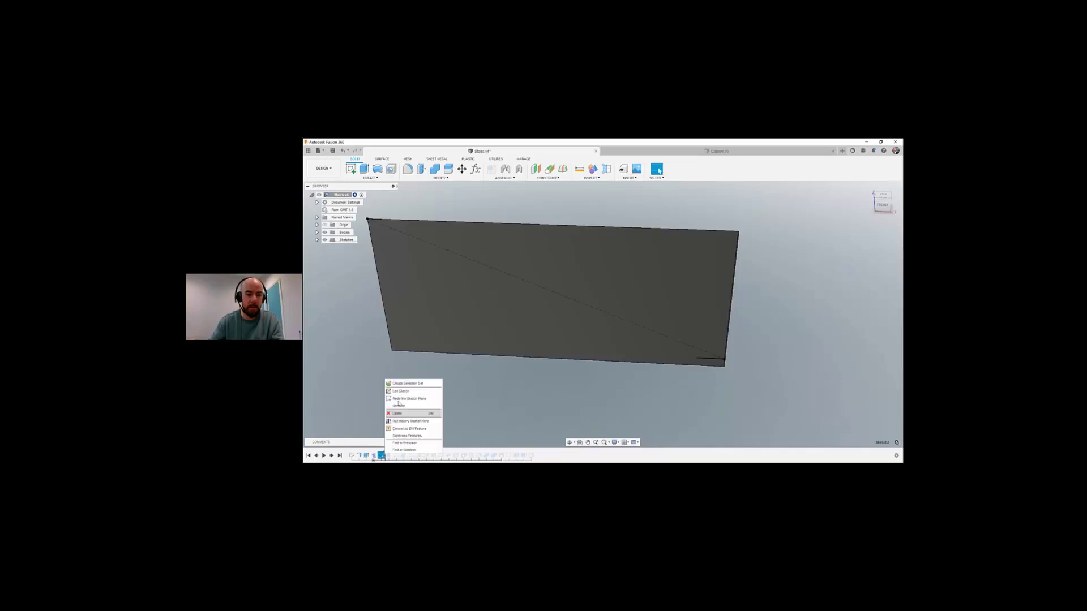
left_click(407, 390)
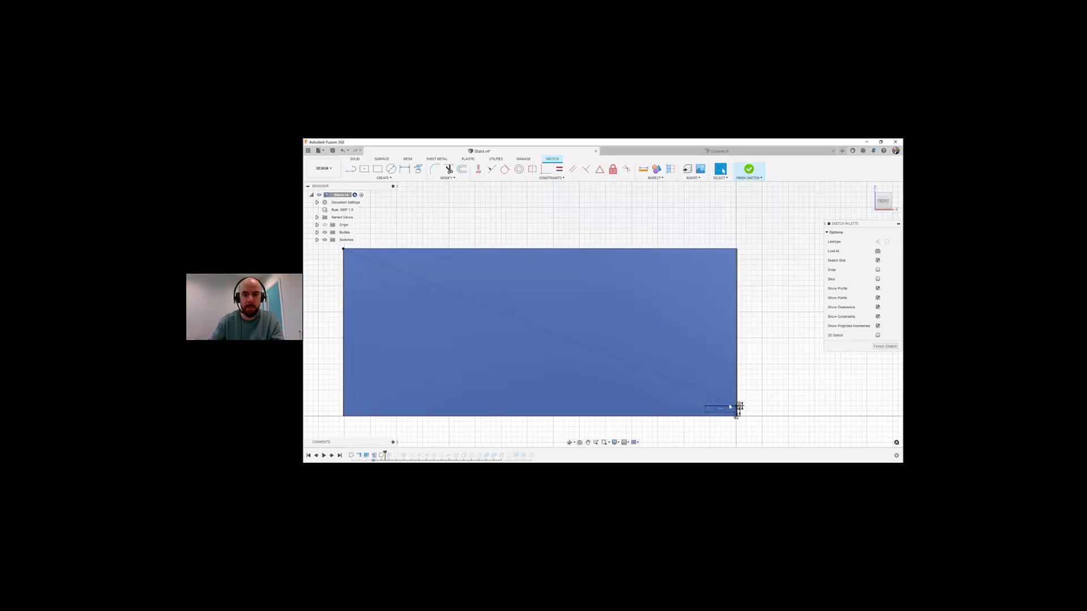
scroll(730, 406, "up", 3)
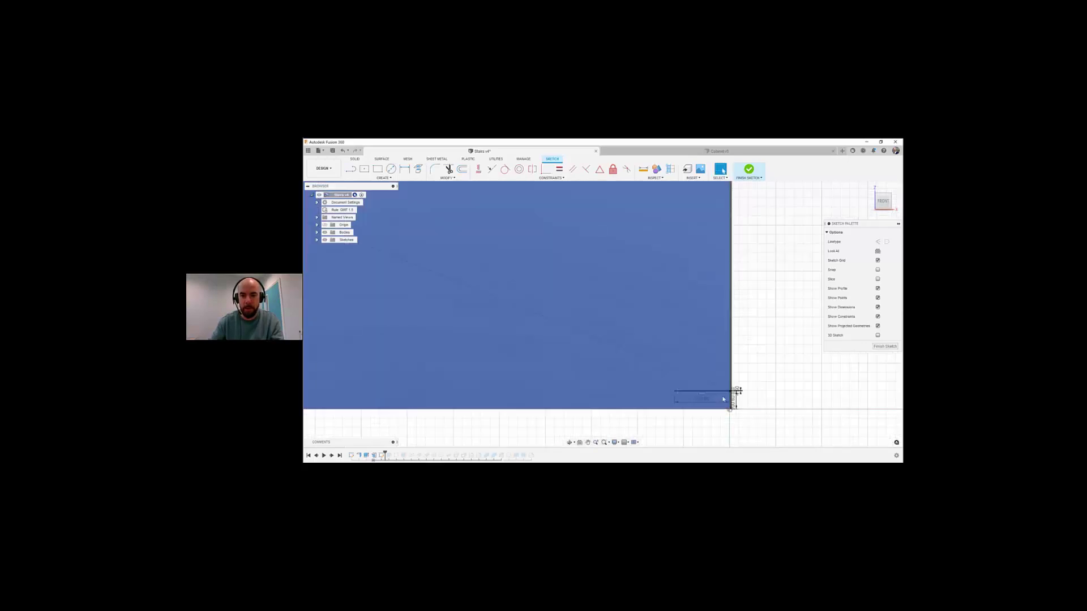
scroll(659, 390, "up", 2)
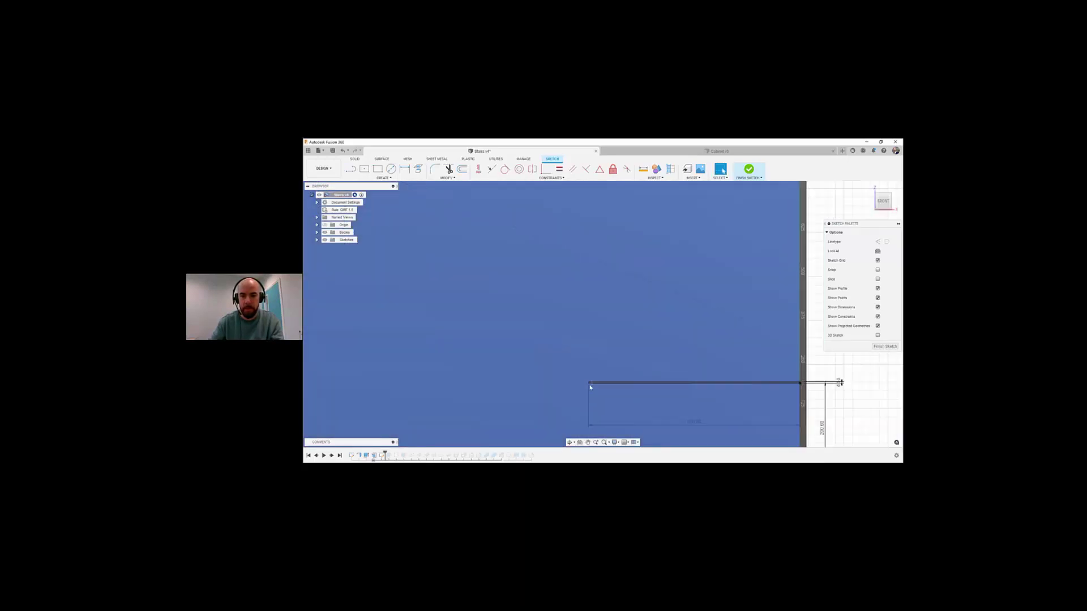
mouse_move(777, 381)
middle_mouse_down("shift")
mouse_move(582, 252)
mouse_move(591, 309)
middle_mouse_up("shift")
left_click(749, 170)
Step: Roll the history forward from the step extrusion to the baluster extrusion and inspect the baluster's position on the step
left_click_drag(384, 455, 390, 456)
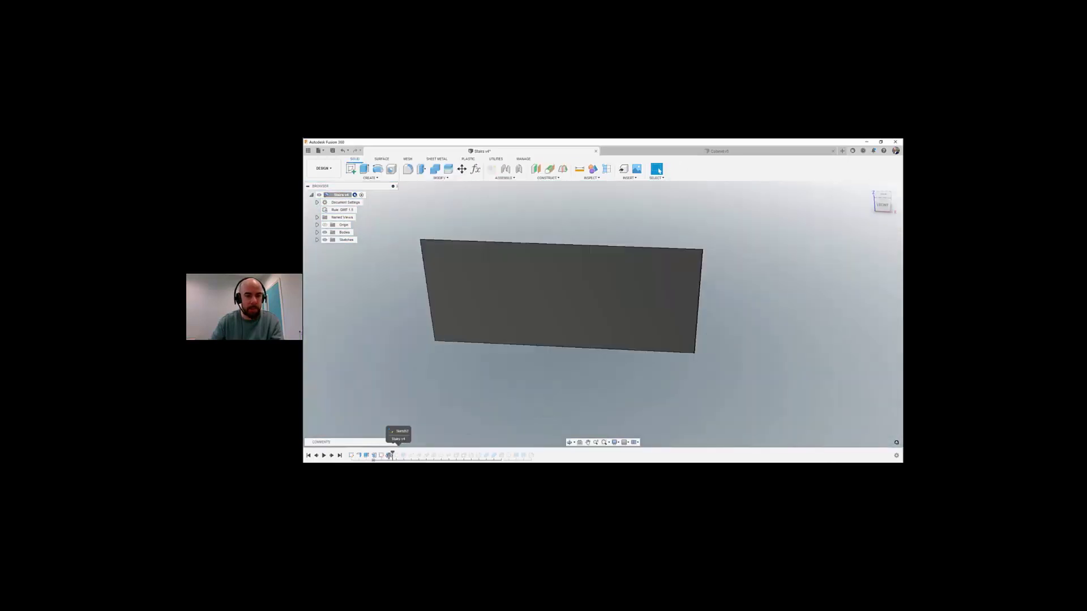
mouse_move(723, 345)
middle_mouse_down("shift")
mouse_move(678, 373)
mouse_move(659, 358)
middle_mouse_up("shift")
left_click_drag(393, 455, 399, 455)
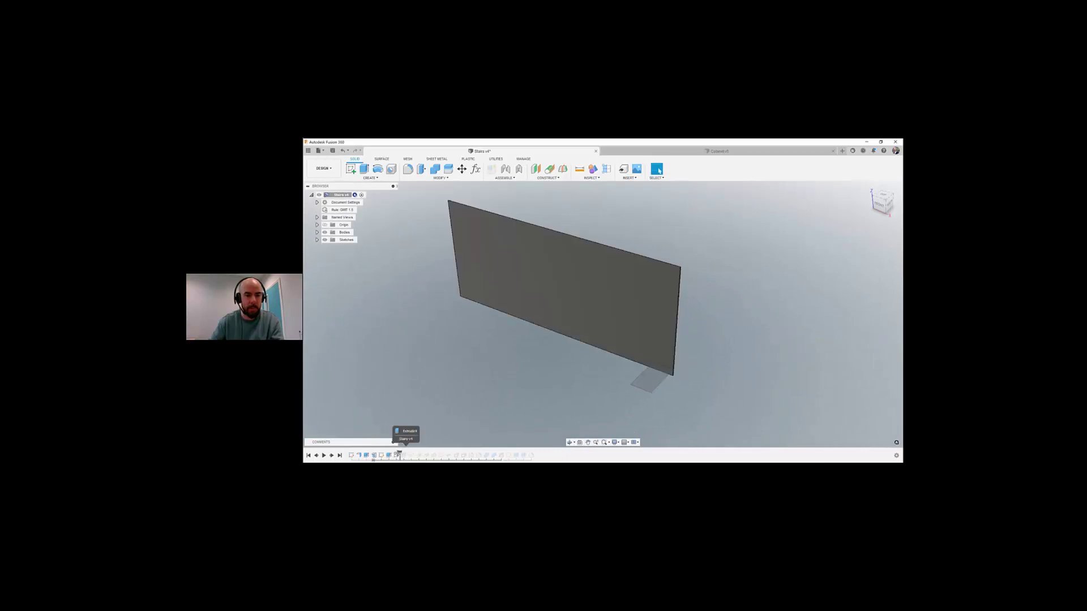
right_click(396, 455)
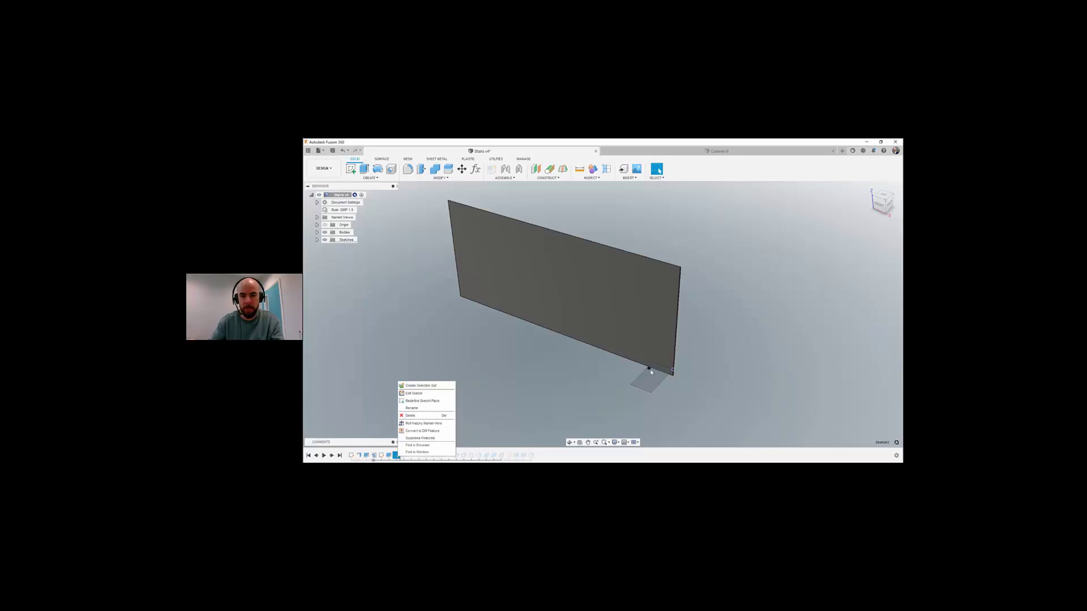
left_click(559, 373)
scroll(620, 363, "up", 4)
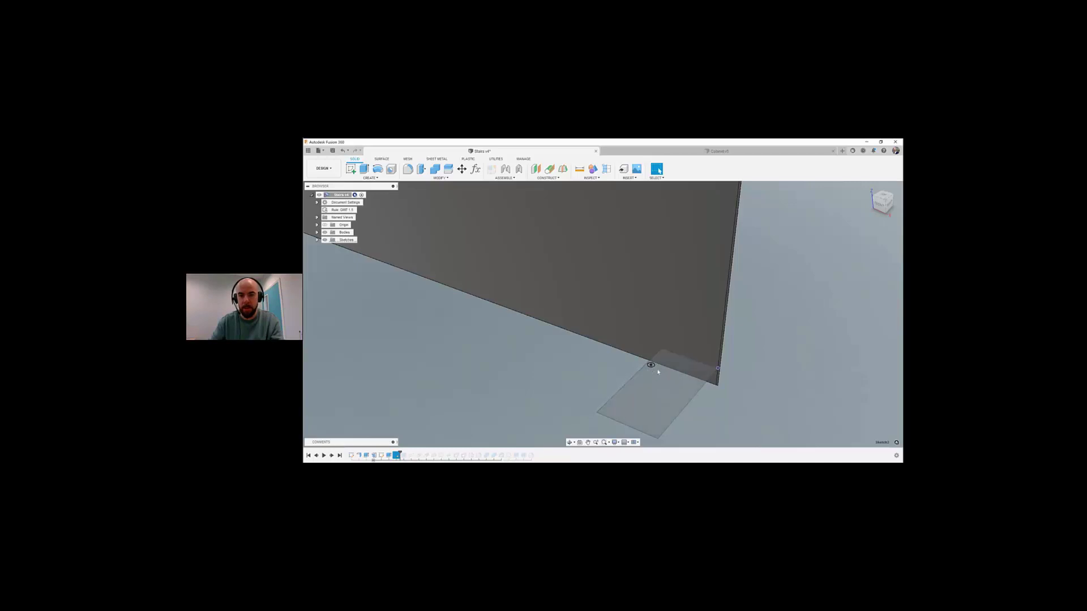
scroll(661, 373, "down", 2)
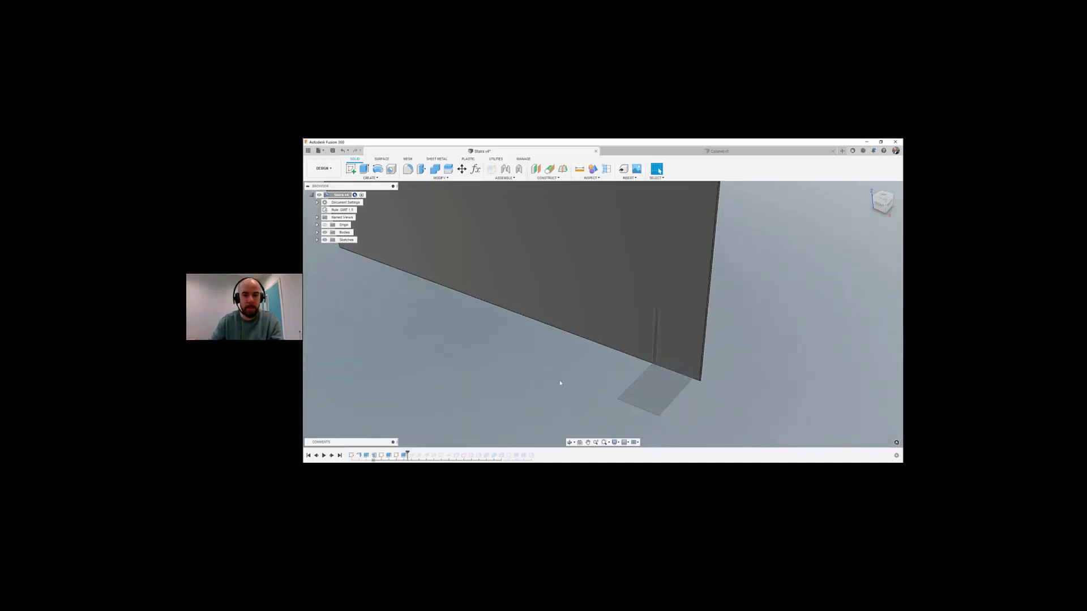
Step: Roll the history forward past the pattern feature and inspect the row of steps and balusters rising along the flat sheet
middle_click_drag(558, 381, 589, 359, "shift")
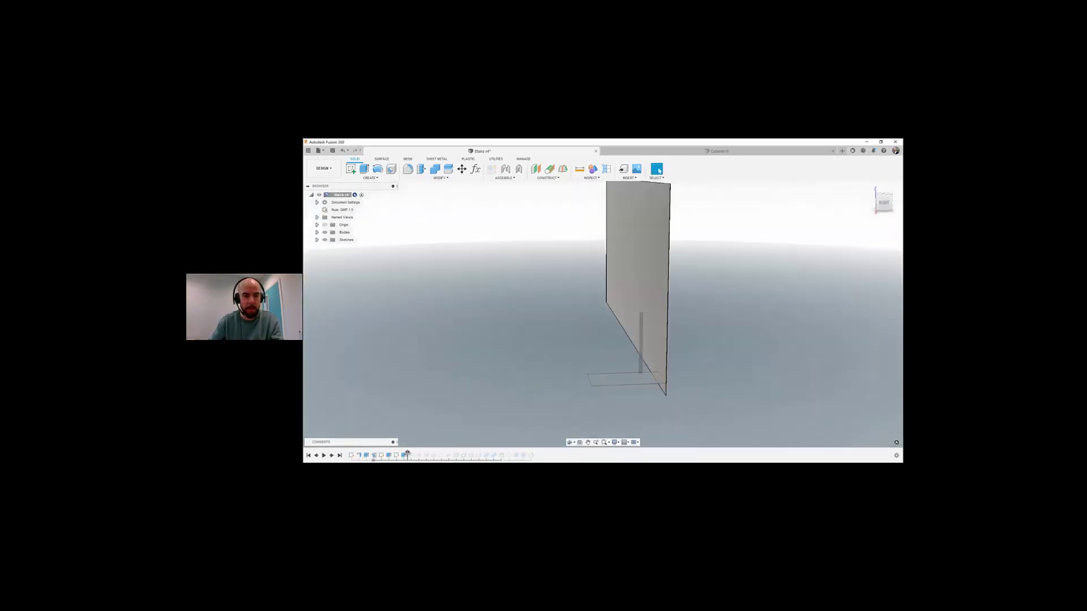
middle_click_drag(419, 432, 524, 392, "shift")
scroll(610, 395, "down", 2)
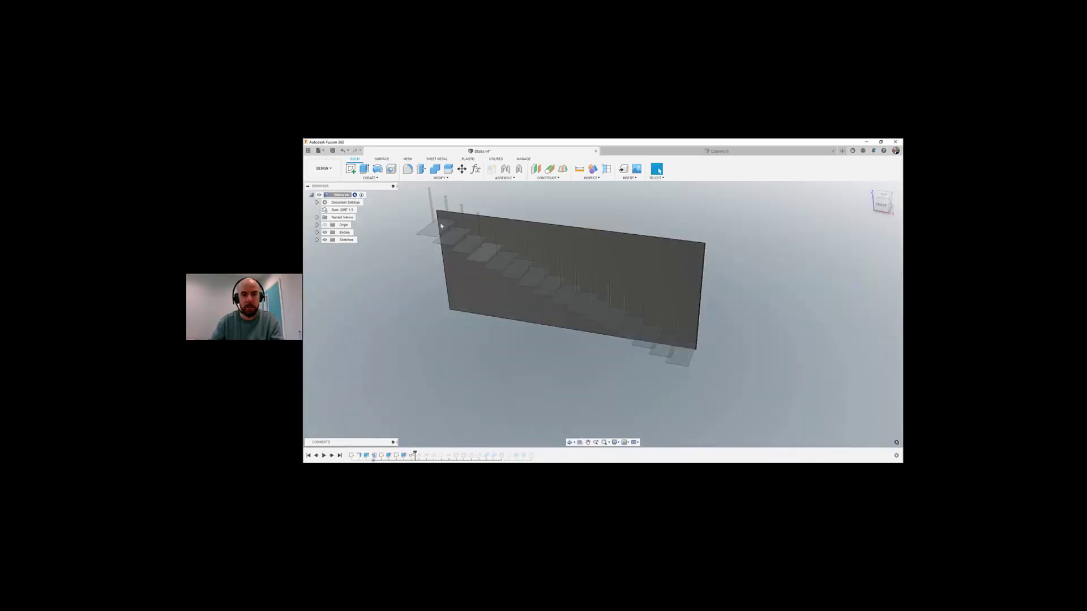
Step: Roll the history forward through the construction planes, sketch and handrail features and examine the handrail along the balusters
left_click_drag(415, 455, 453, 454)
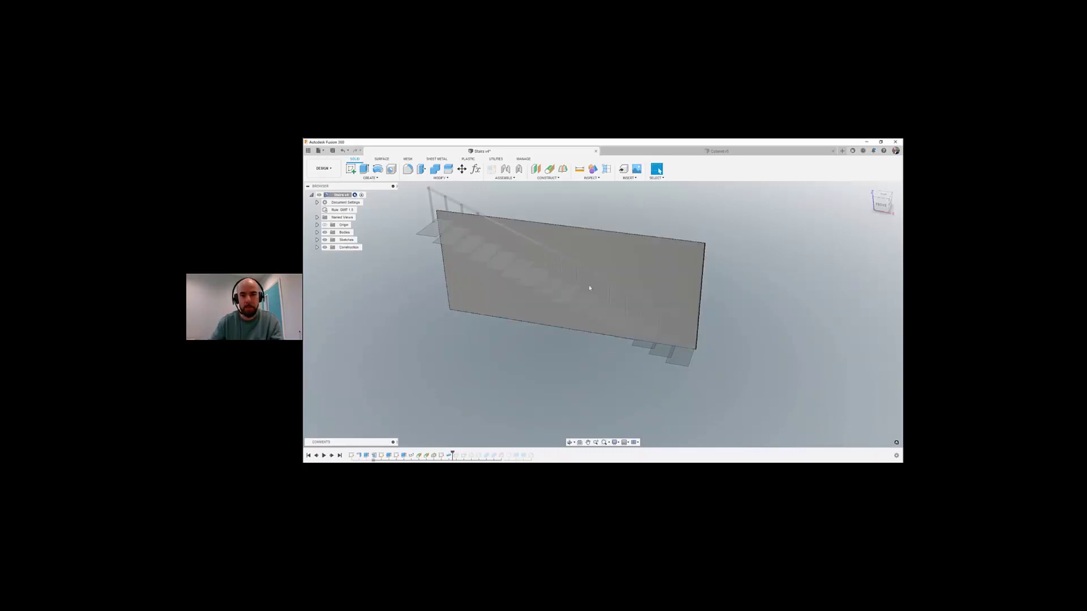
mouse_move(508, 232)
middle_mouse_down("shift")
mouse_move(492, 230)
mouse_move(497, 236)
middle_mouse_up("shift")
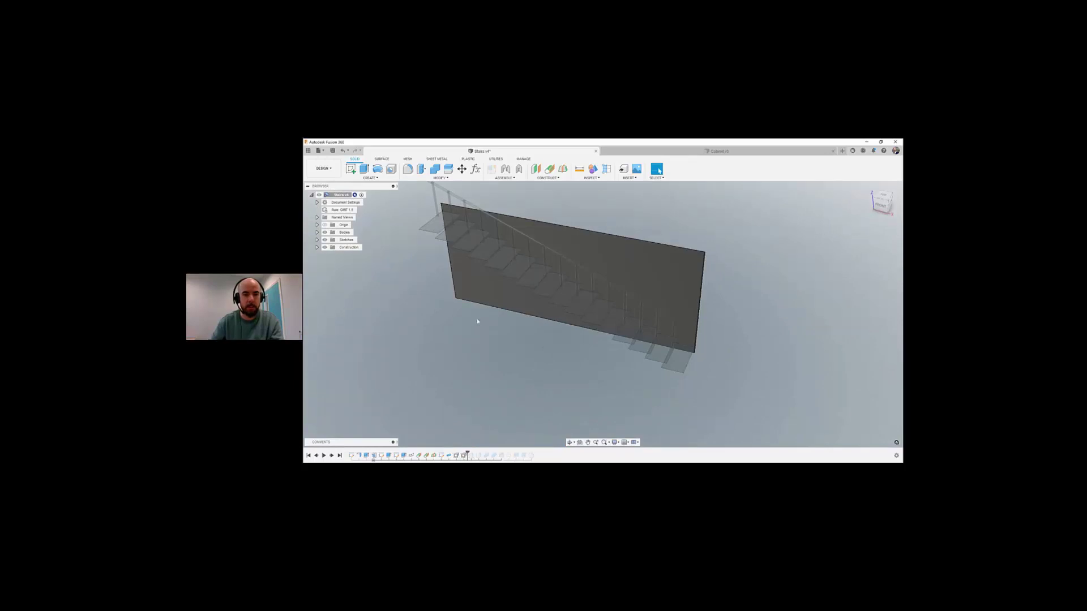
middle_click_drag(477, 322, 495, 350)
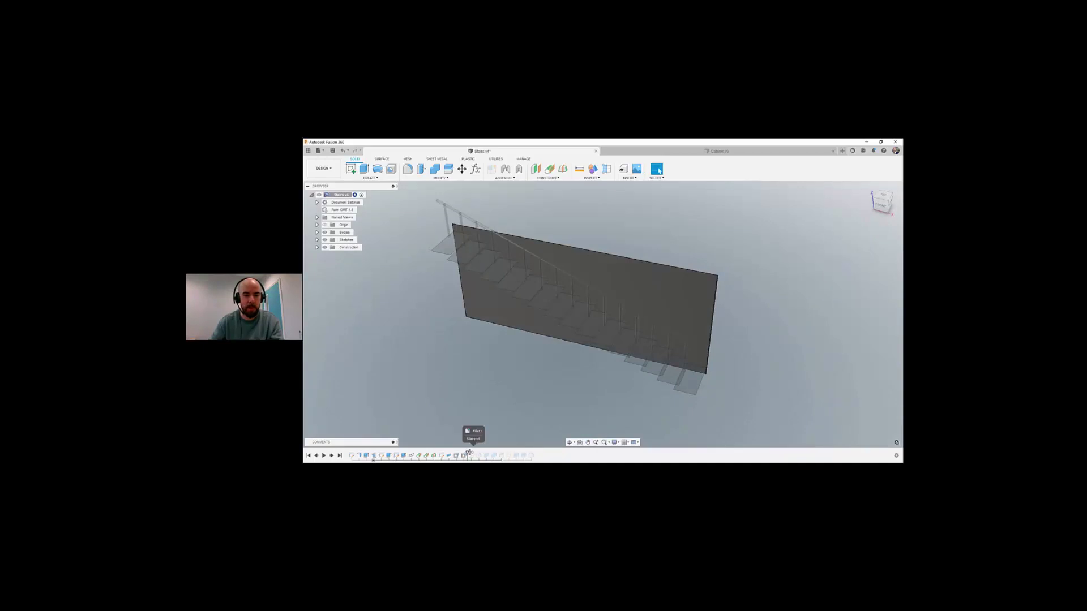
Step: Roll the history forward past the fillets and inspect the rounded end of the handrail
left_click_drag(469, 453, 482, 455)
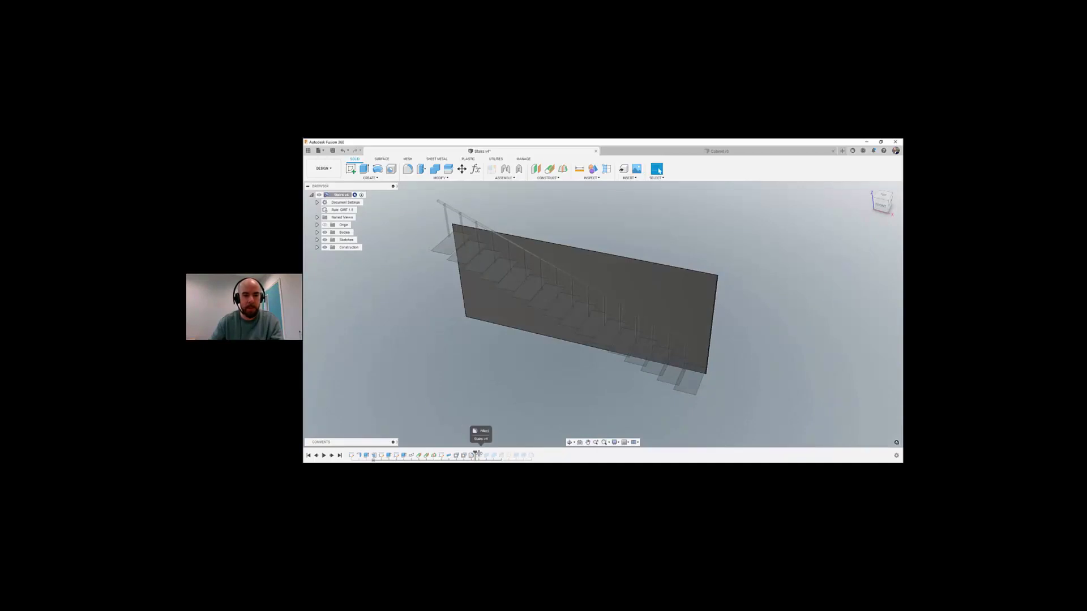
middle_click_drag(681, 340, 409, 279, "shift")
scroll(408, 277, "up", 5)
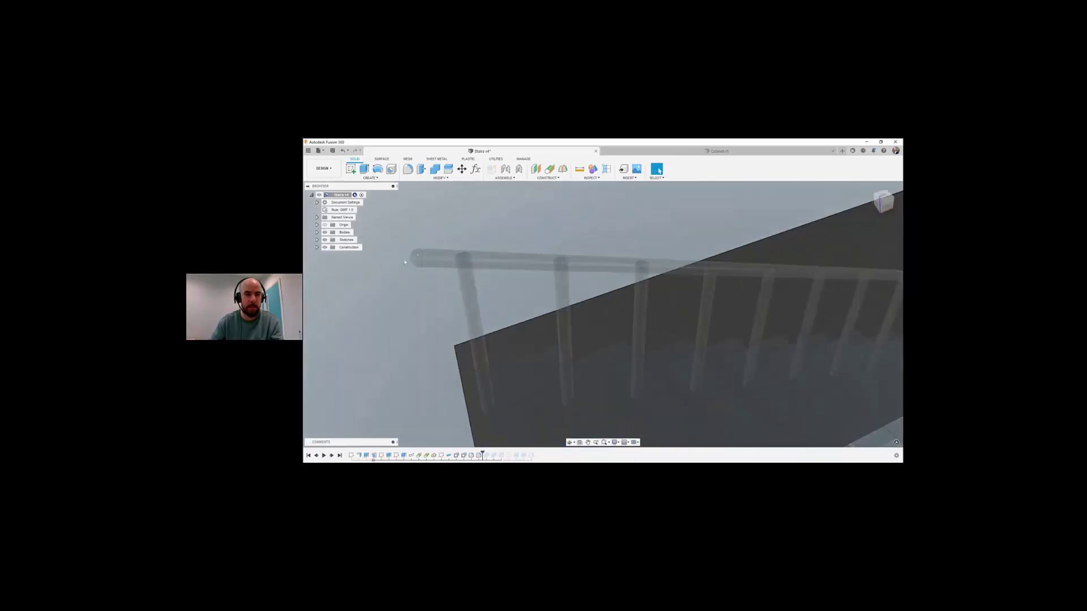
scroll(458, 273, "down", 5)
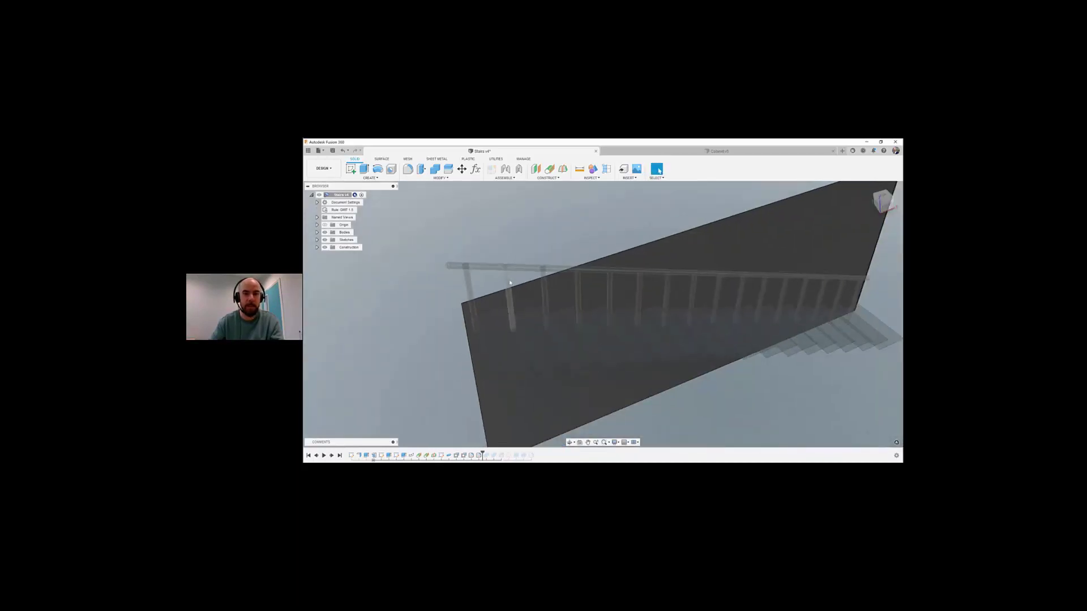
Step: Roll the history forward past the two Combine features and inspect how the steps, balusters and handrail join the sheet
middle_click_drag(624, 314, 668, 323, "shift")
scroll(622, 307, "down", 2)
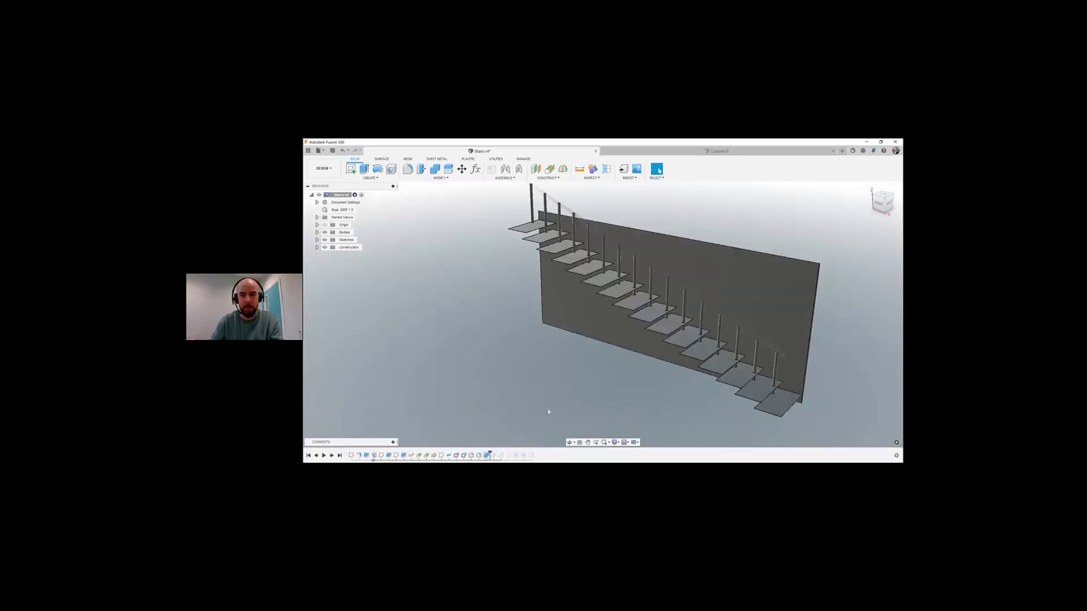
mouse_move(800, 383)
middle_mouse_down("shift")
mouse_move(640, 300)
mouse_move(714, 298)
middle_mouse_up("shift")
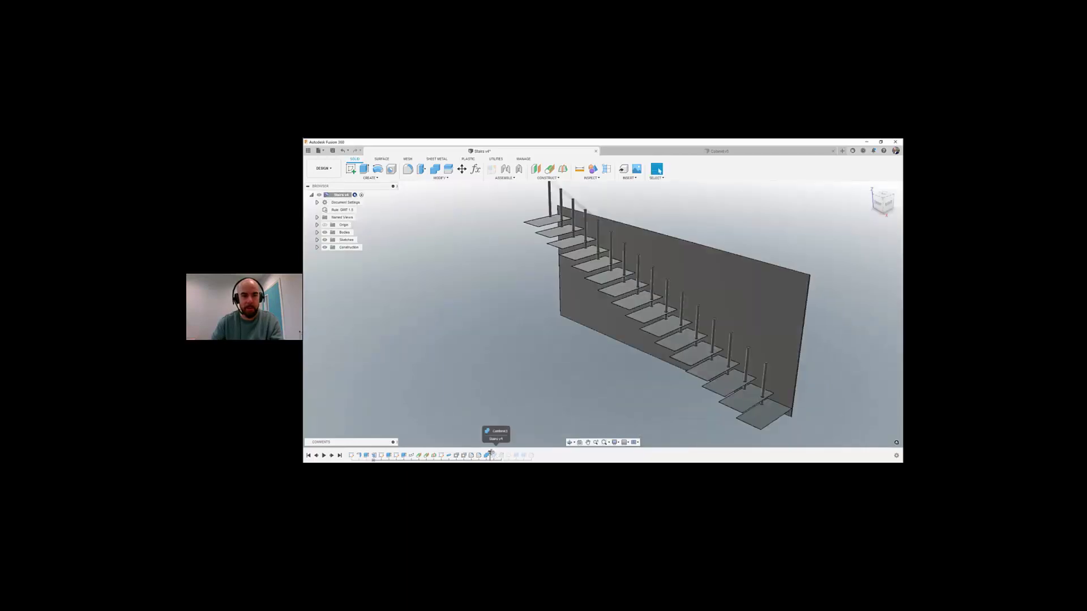
left_click_drag(490, 454, 494, 453)
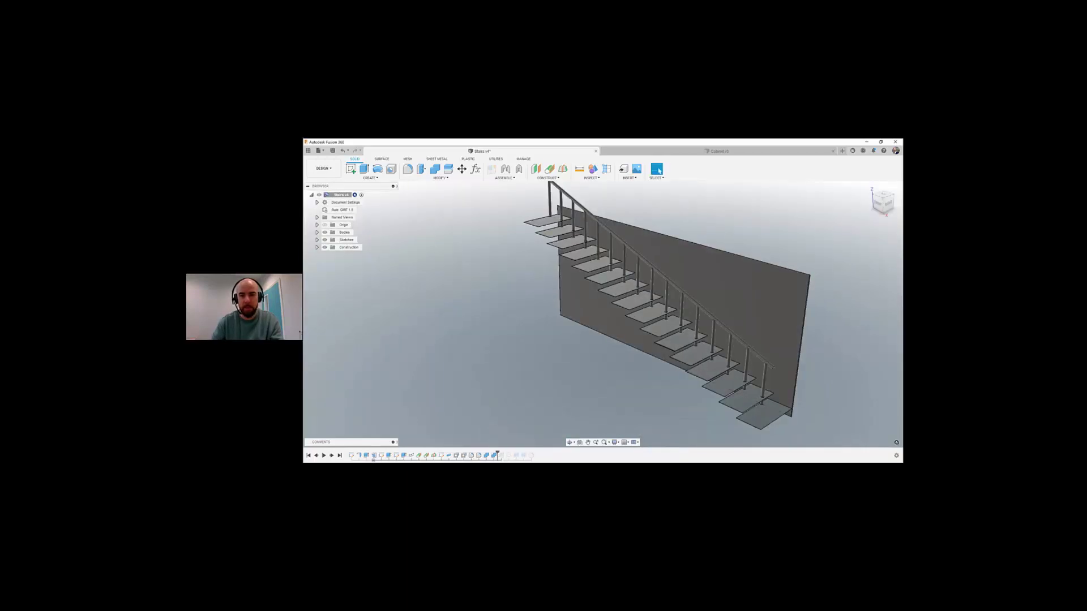
middle_click_drag(642, 358, 696, 351)
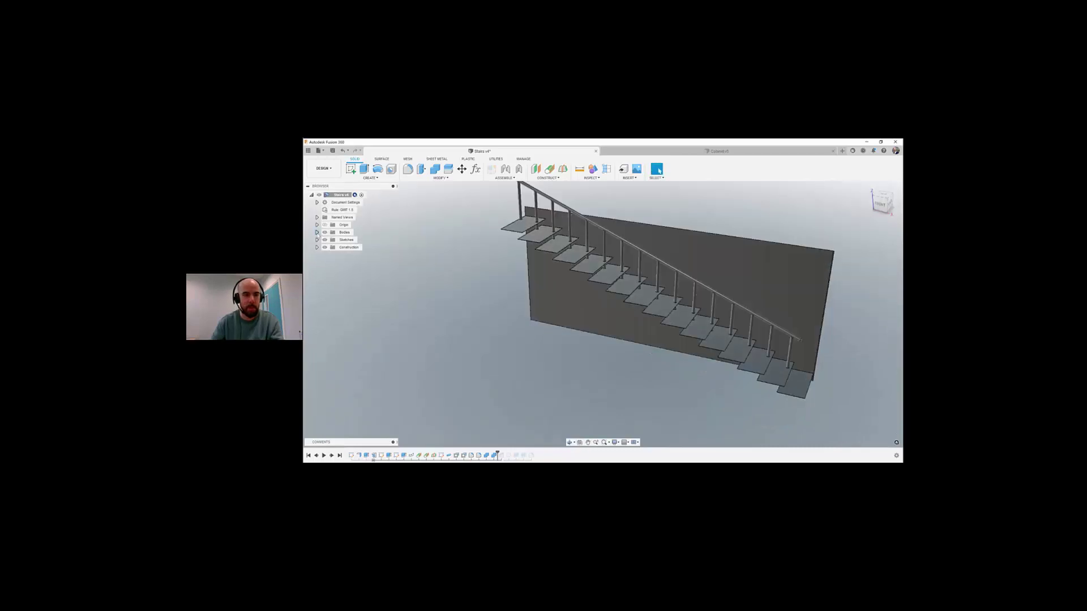
Step: List the design's bodies and highlight the joined sheet-and-staircase body, clearing the selection after checking it
left_click(317, 232)
left_click(347, 240)
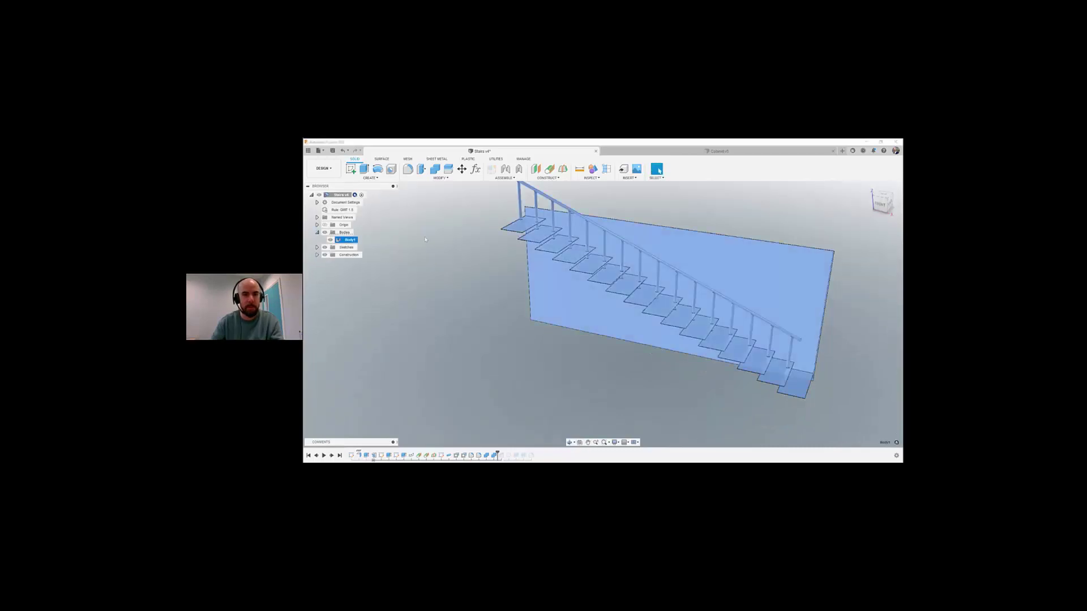
left_click(460, 259)
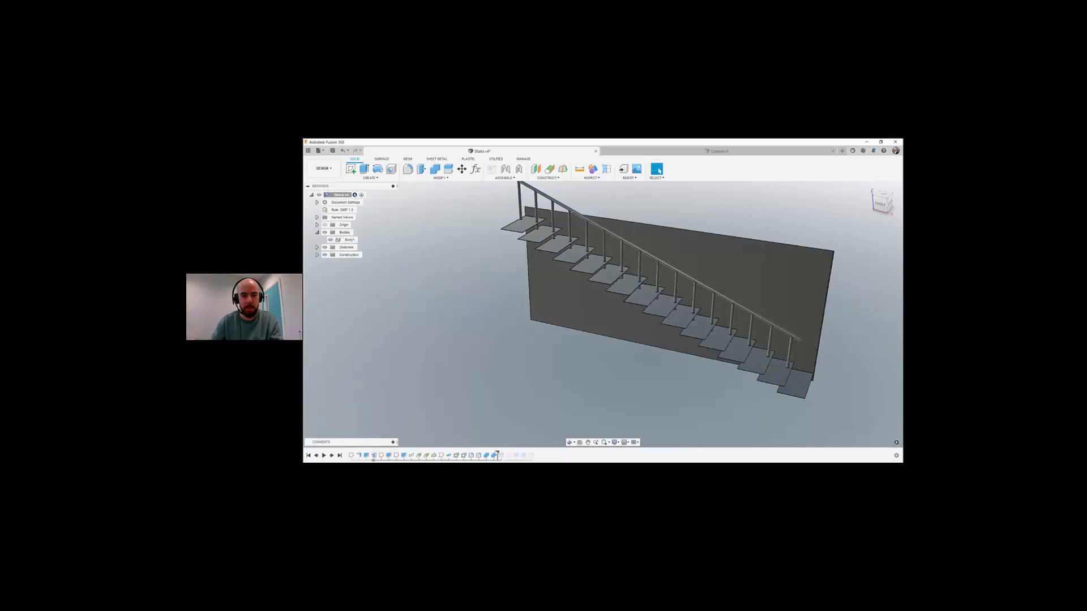
Step: Roll the history forward past the refold and the removal of the cylinder wall, and inspect the curved staircase
left_click_drag(497, 454, 505, 455)
mouse_move(511, 317)
middle_mouse_down("shift")
mouse_move(587, 297)
mouse_move(482, 298)
mouse_move(424, 311)
mouse_move(399, 331)
middle_mouse_up("shift")
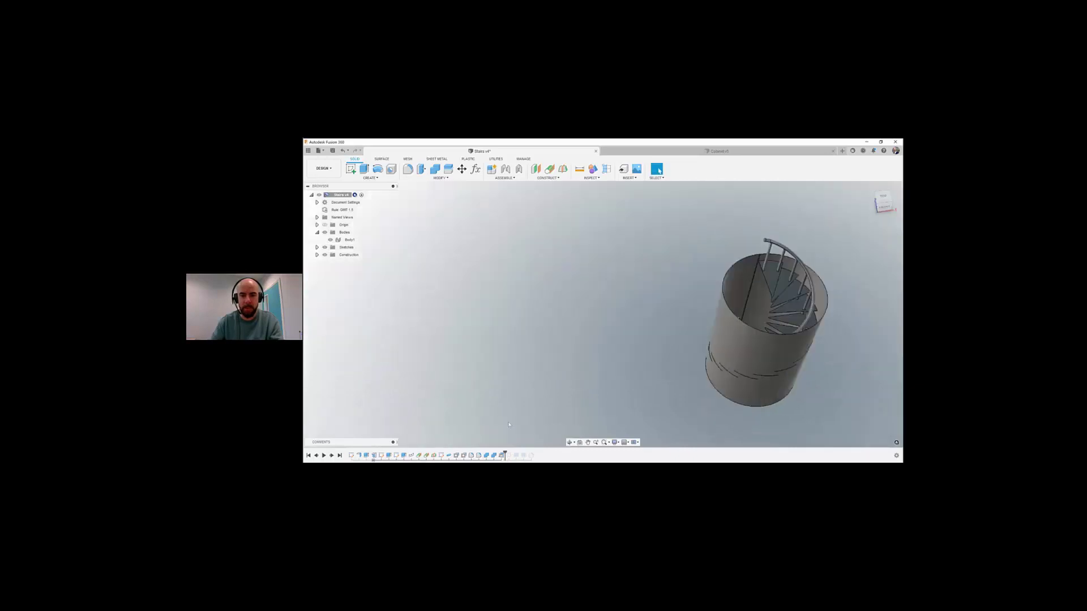
left_click_drag(505, 454, 520, 454)
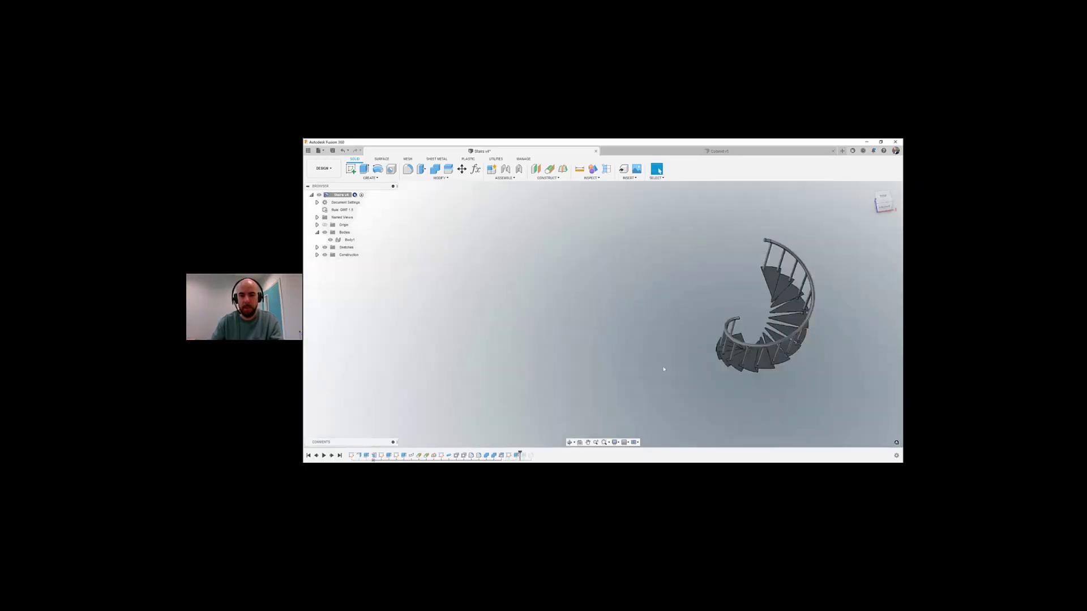
middle_click_drag(664, 369, 811, 358, "shift")
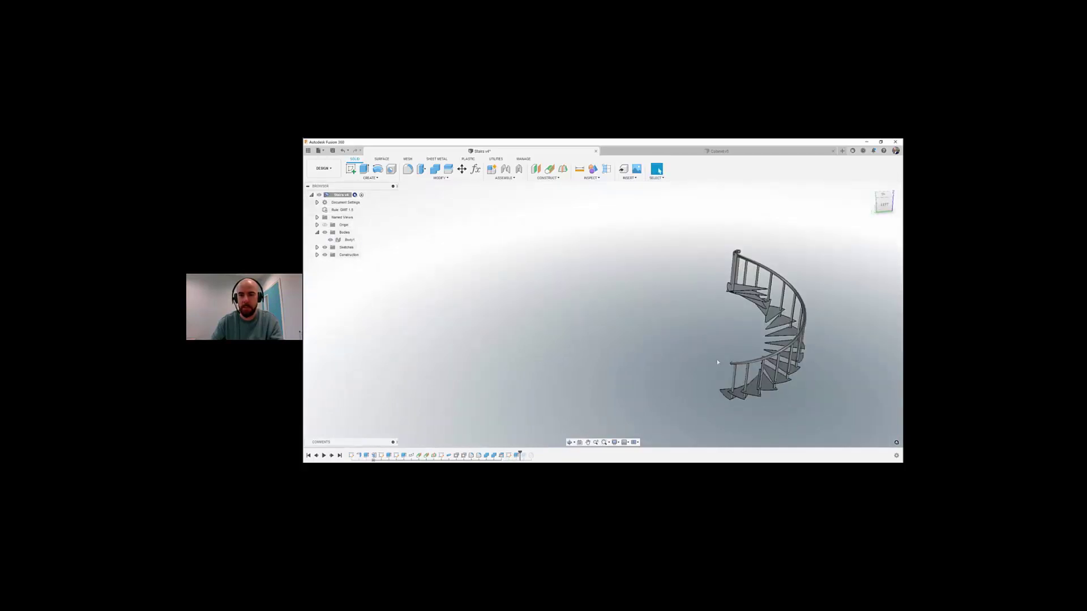
middle_click_drag(756, 284, 664, 353, "shift")
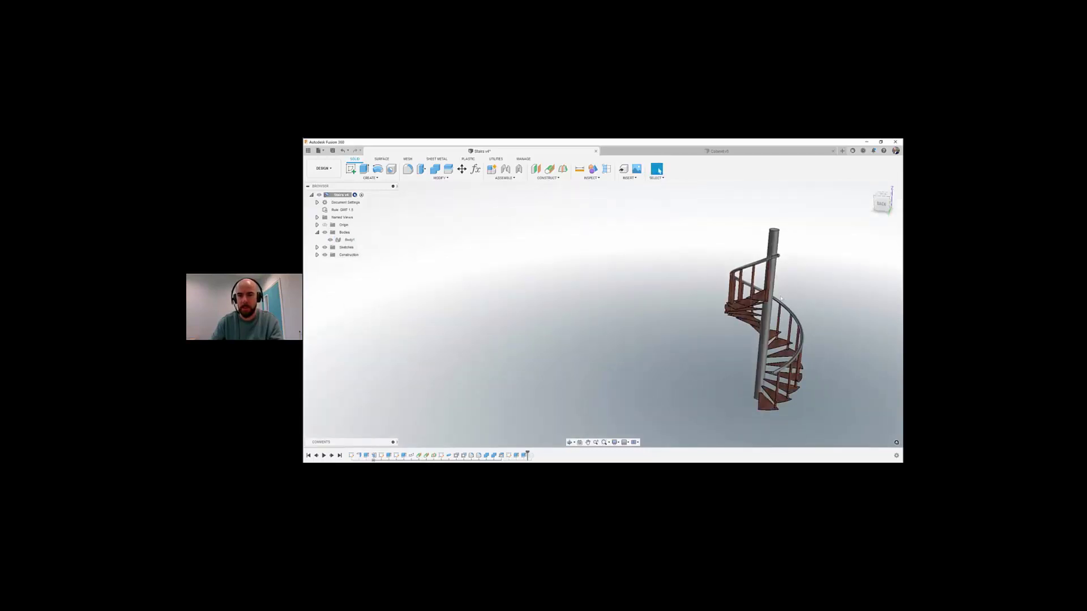
Step: Roll the history forward past the centre pole to the end of the timeline and inspect the completed spiral staircase
mouse_move(781, 298)
middle_mouse_down("shift")
mouse_move(702, 303)
mouse_move(680, 325)
middle_mouse_up("shift")
left_click_drag(527, 454, 537, 453)
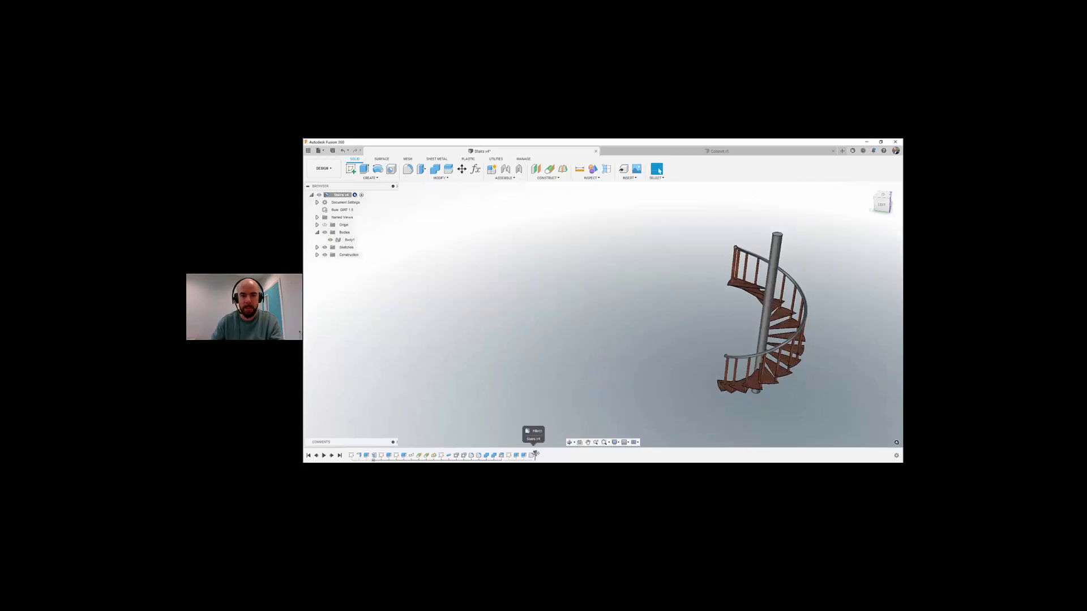
middle_click_drag(834, 261, 622, 339, "shift")
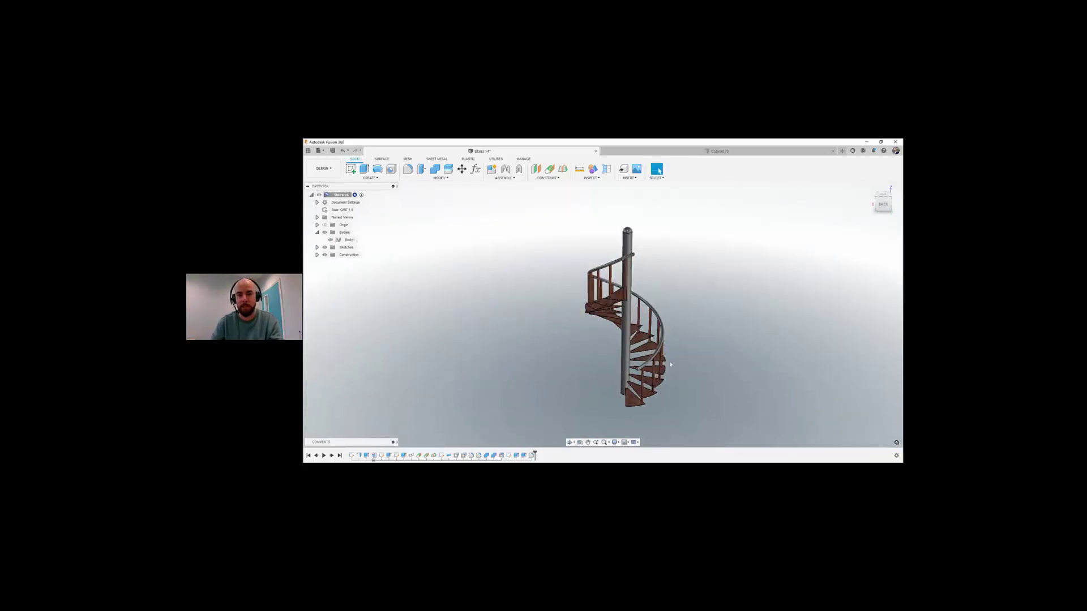
scroll(663, 355, "up", 3)
scroll(675, 361, "down", 1)
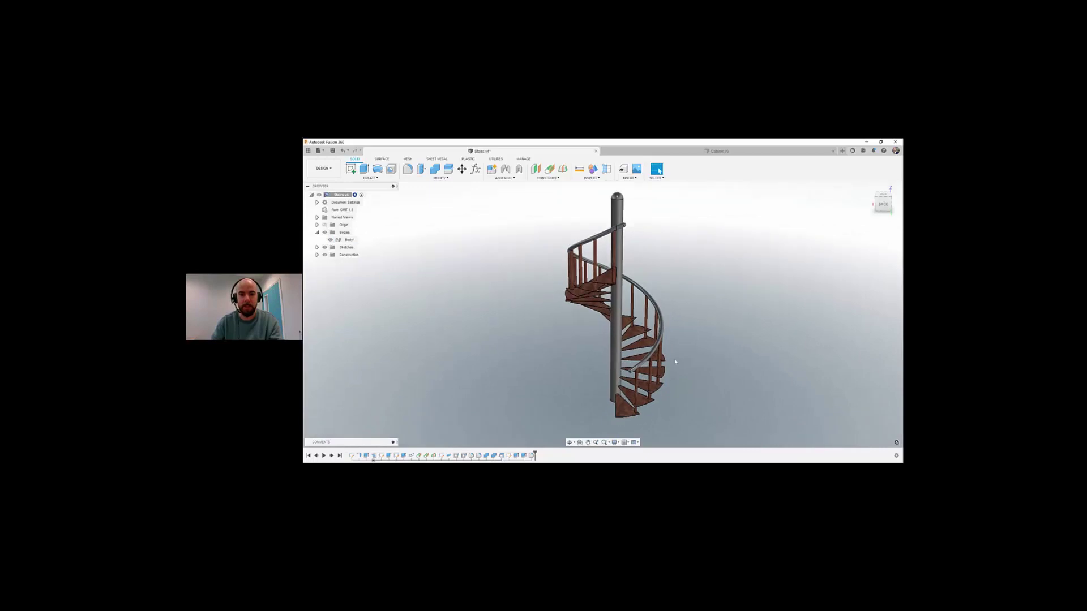
middle_click_drag(675, 362, 640, 367, "shift")
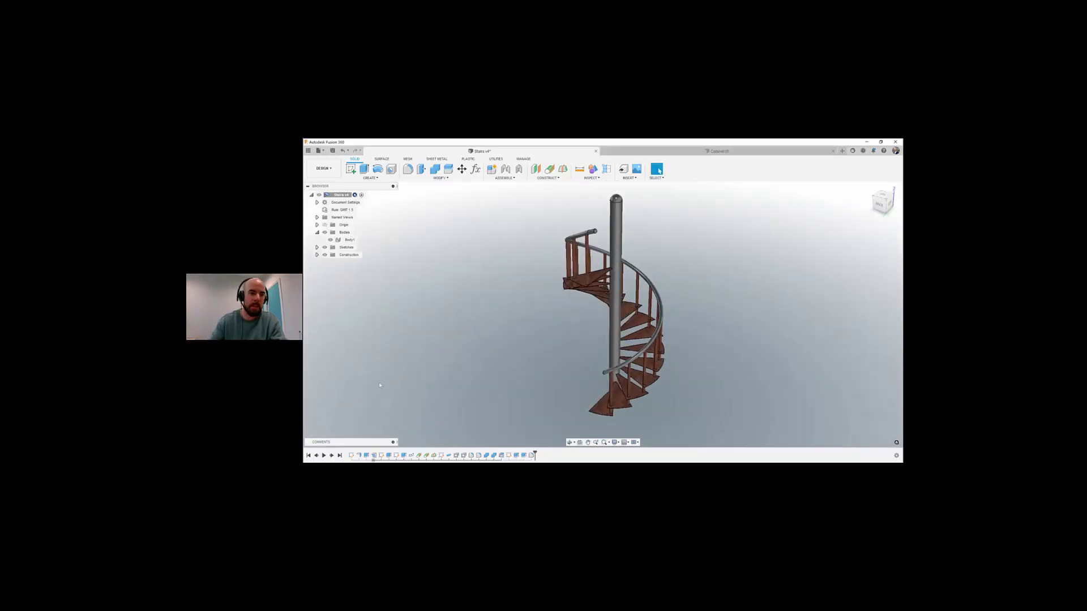
left_click(641, 331)
left_click(541, 255)
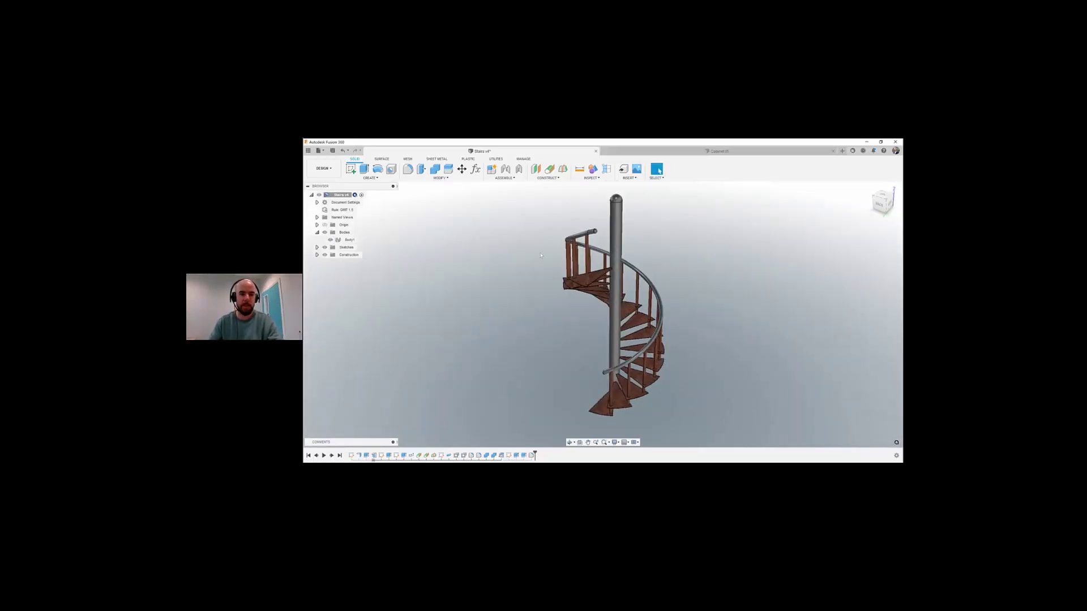
middle_click_drag(597, 340, 576, 338)
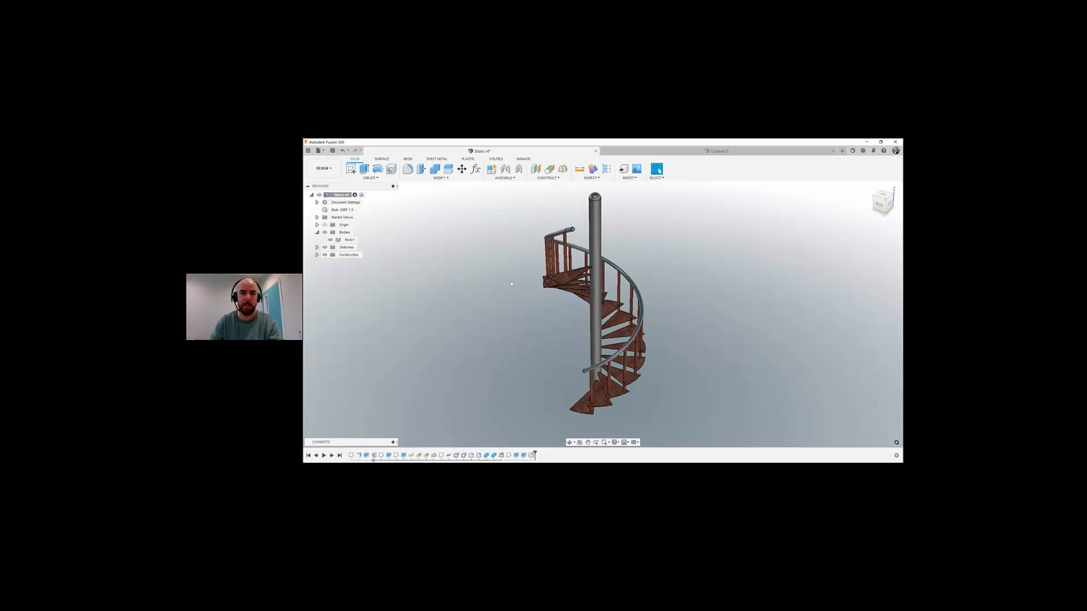
Step: Create a new empty design
left_click(843, 151)
left_click(842, 151)
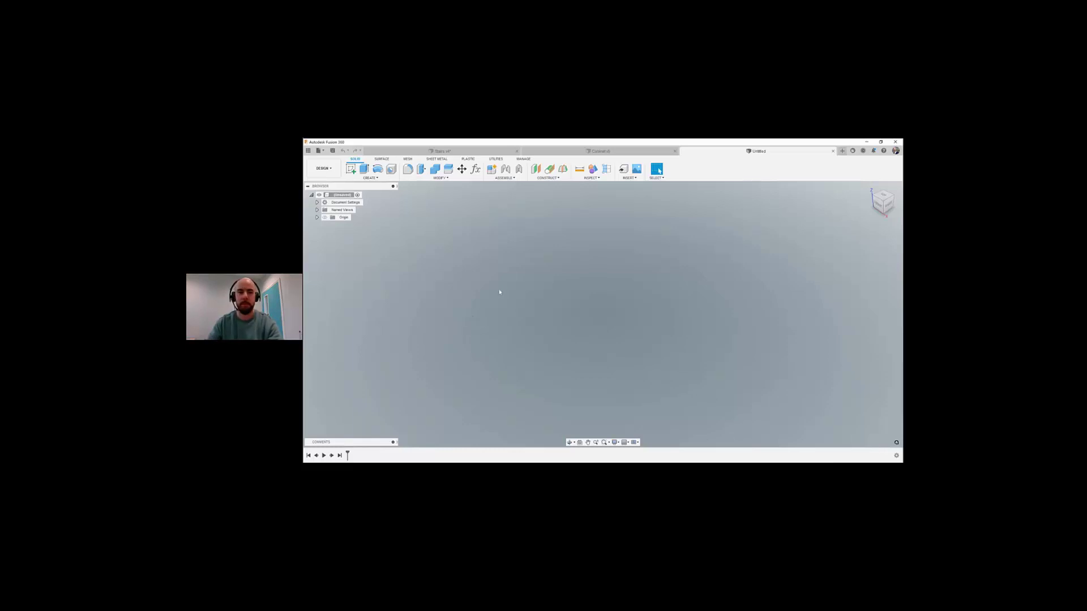
Step: Switch to Photos to review the dimensioned drawing of the two-drawer TV unit, and return to the empty Fusion 360 design
left_click(867, 143)
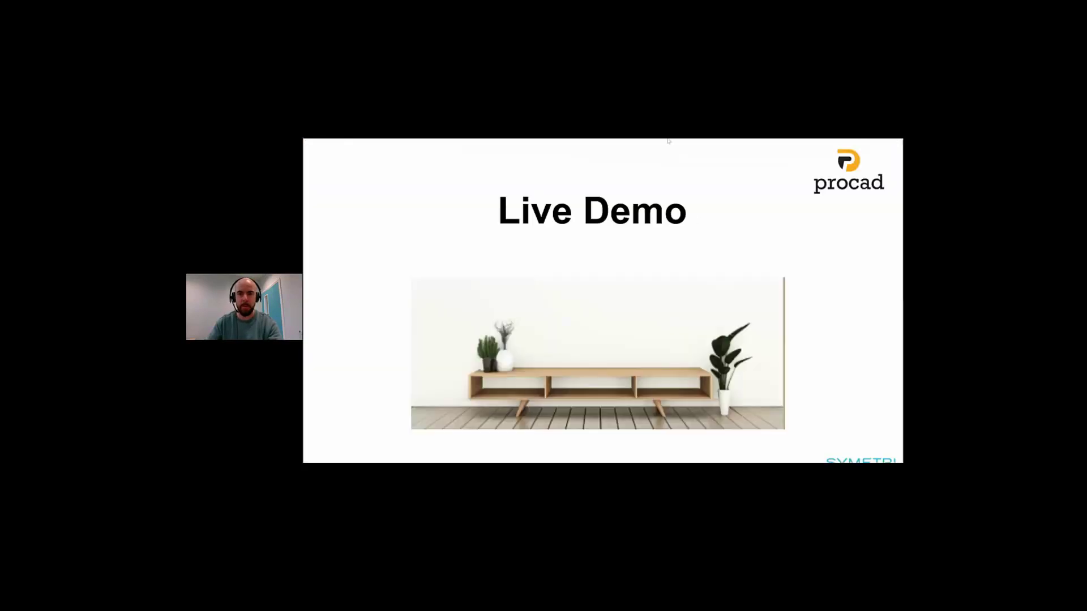
left_click(682, 183)
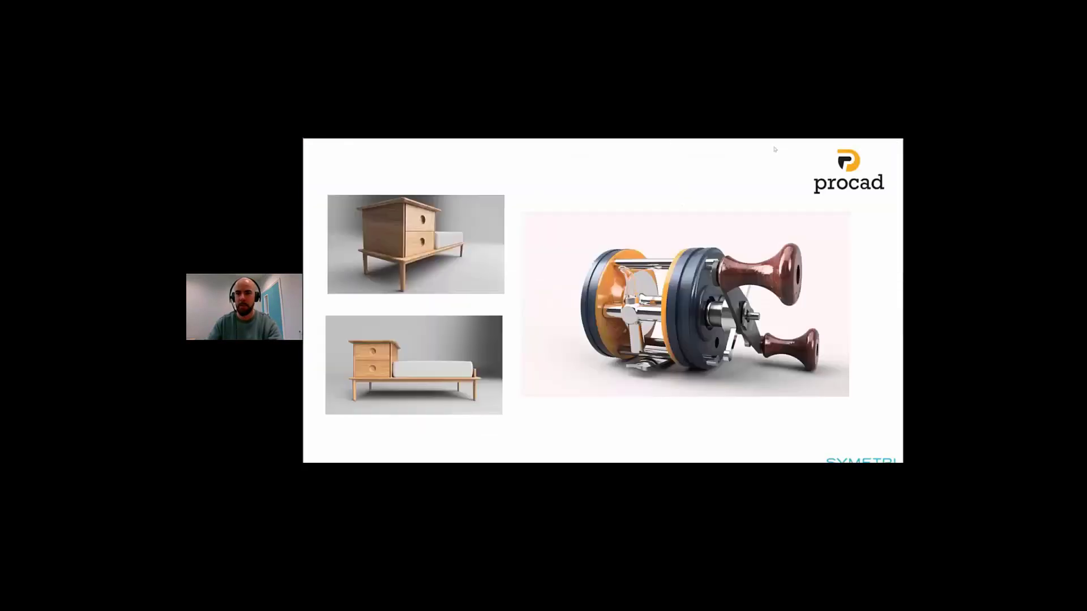
left_click(775, 149)
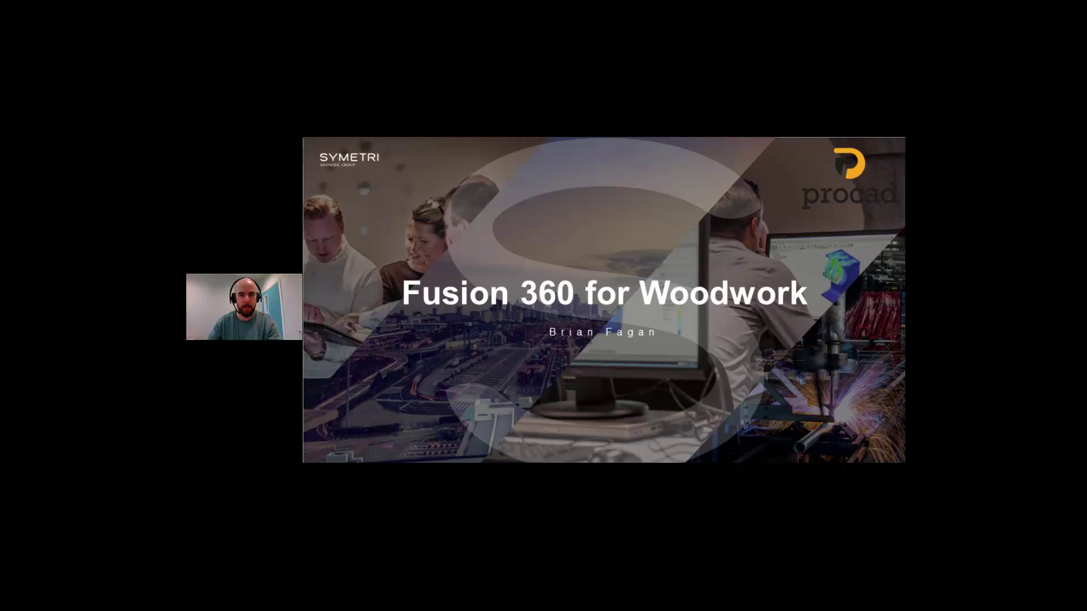
key("alt+Tab")
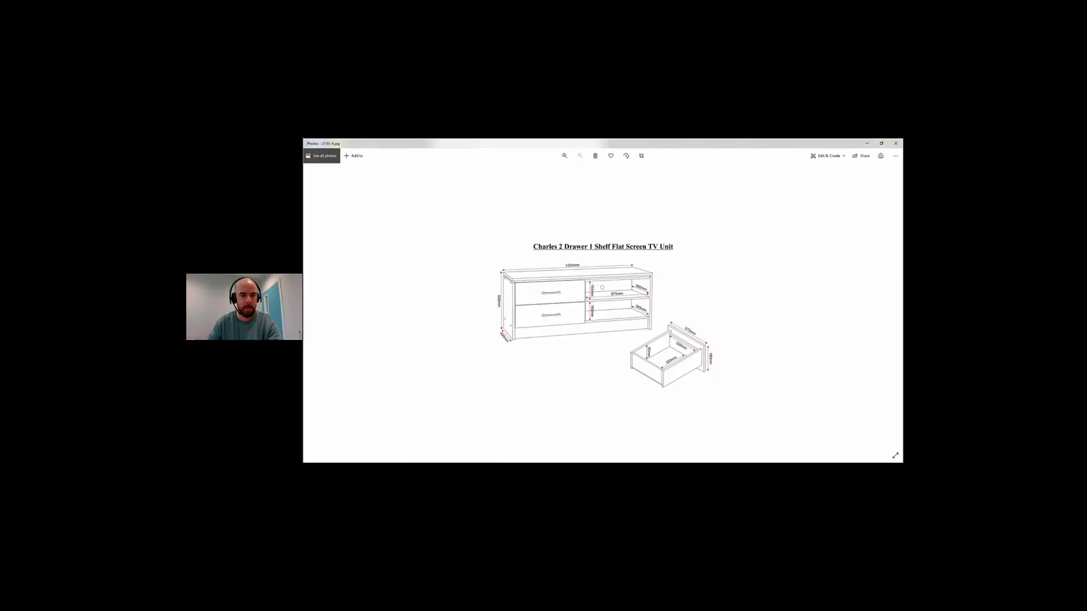
key("alt+Tab")
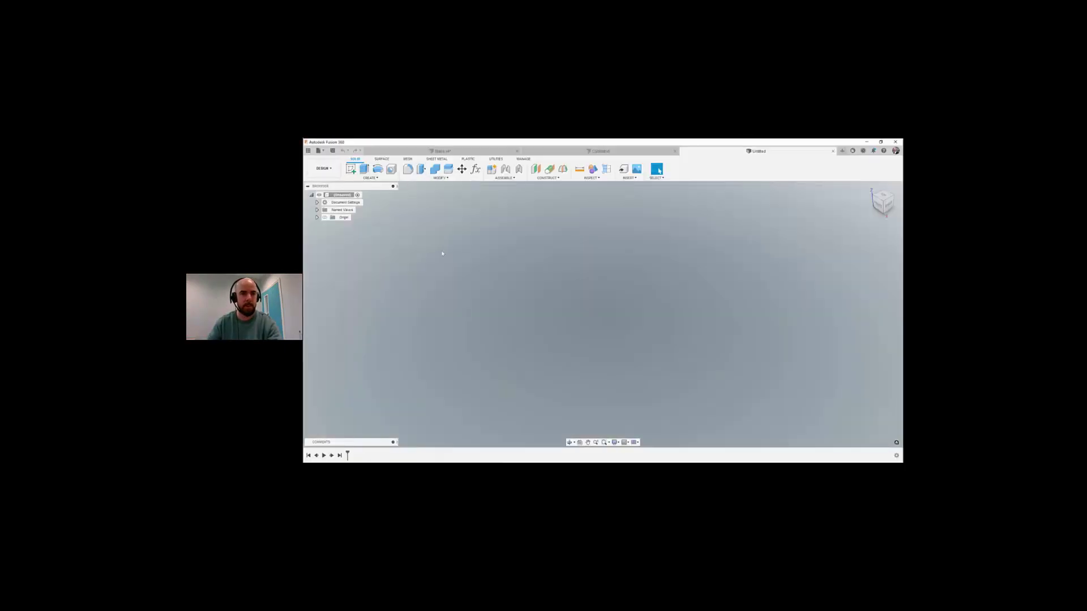
Step: Create a sketch on the front plane and draw a 1200 mm by 500 mm rectangle starting at the origin
left_click(351, 169)
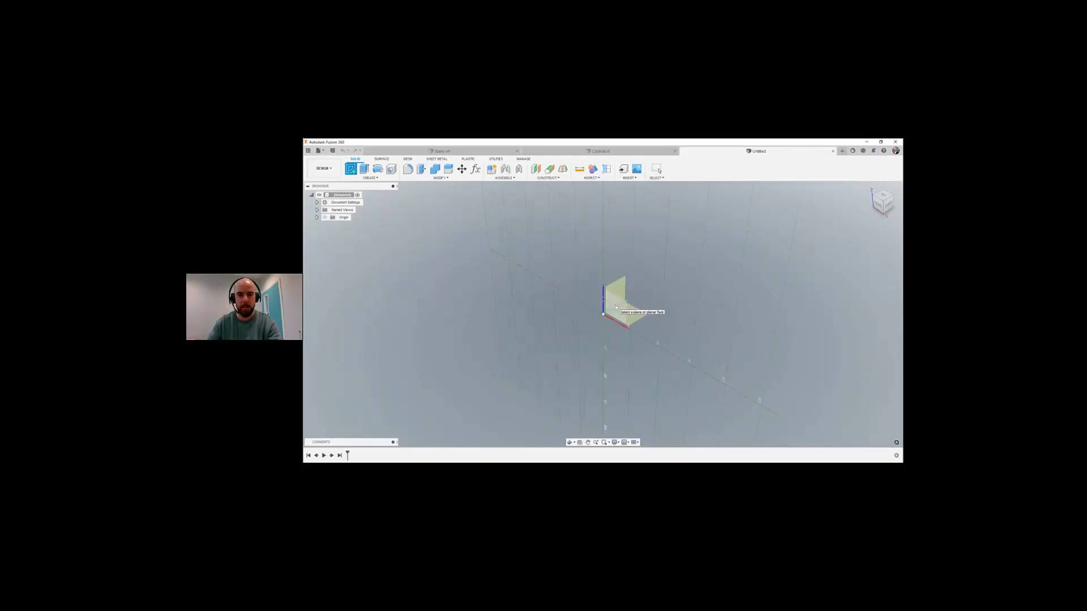
left_click(648, 316)
key("r")
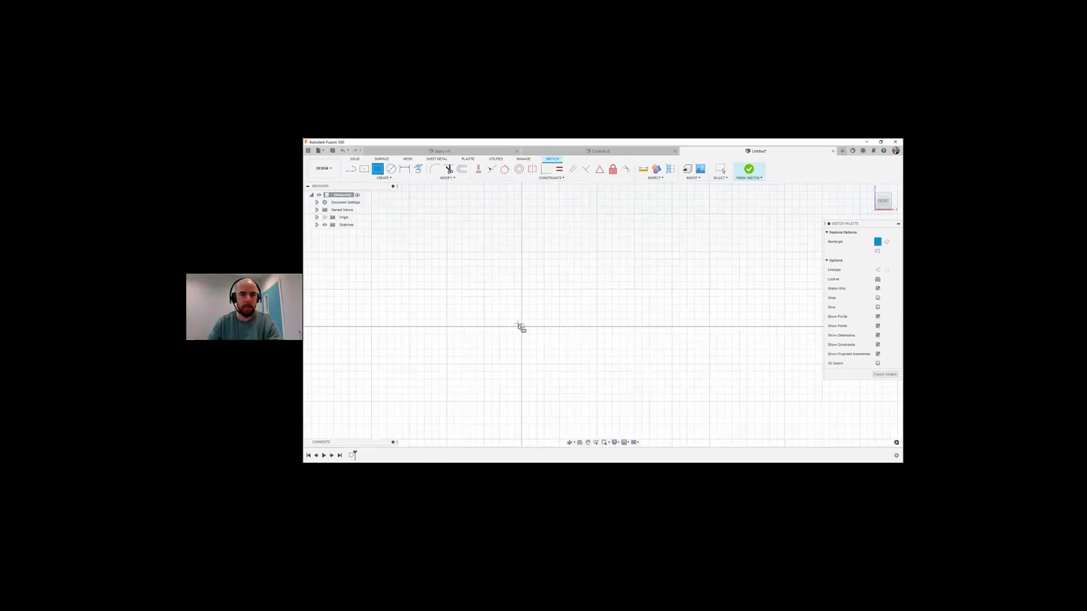
left_click(521, 327)
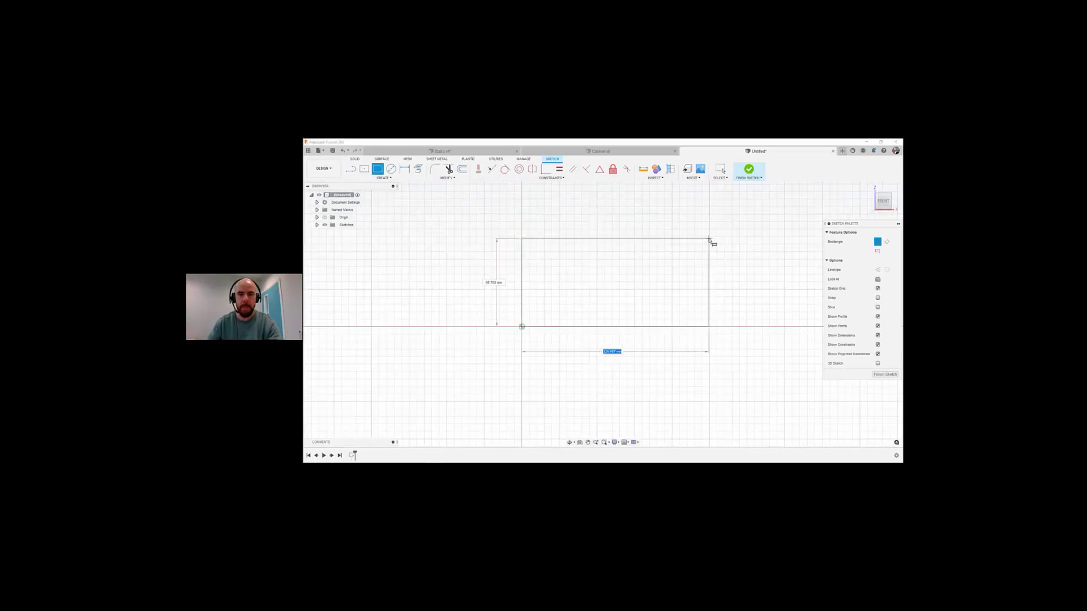
type("1200")
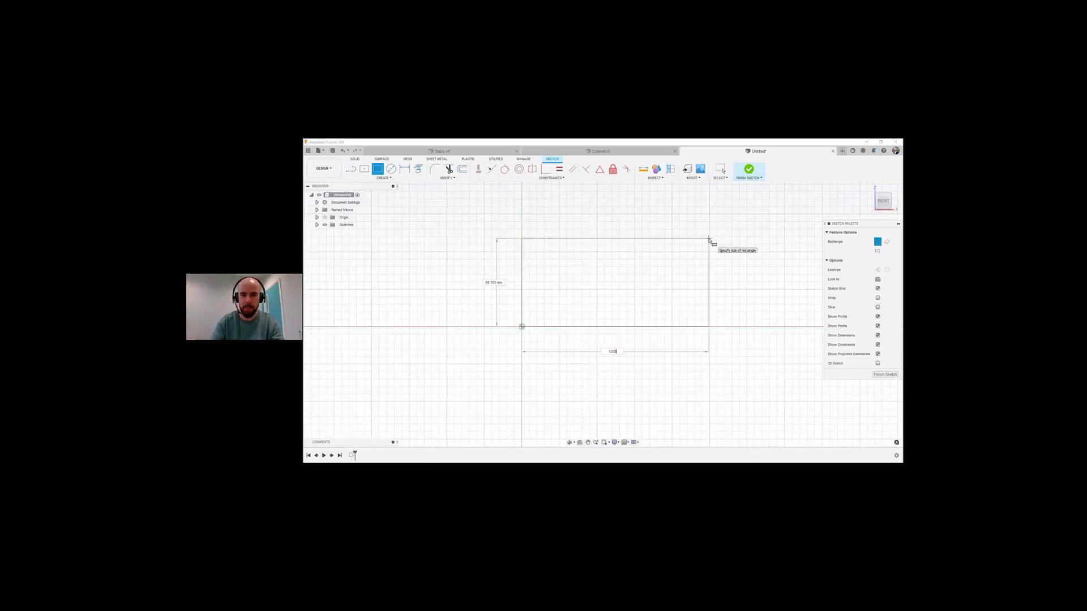
key("Tab")
type("58")
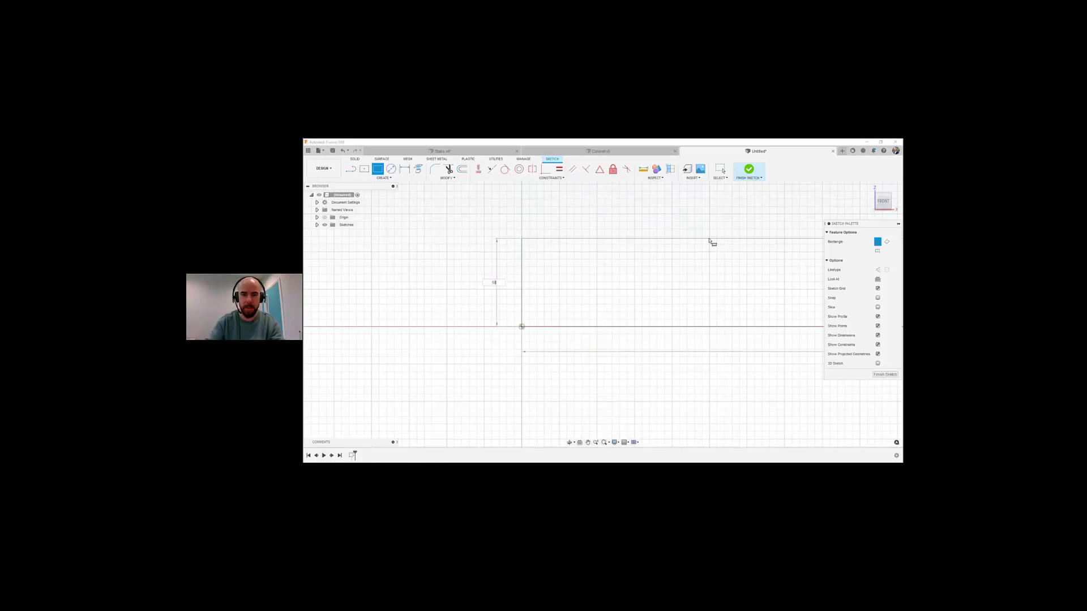
type("0")
key("Return")
key("Escape")
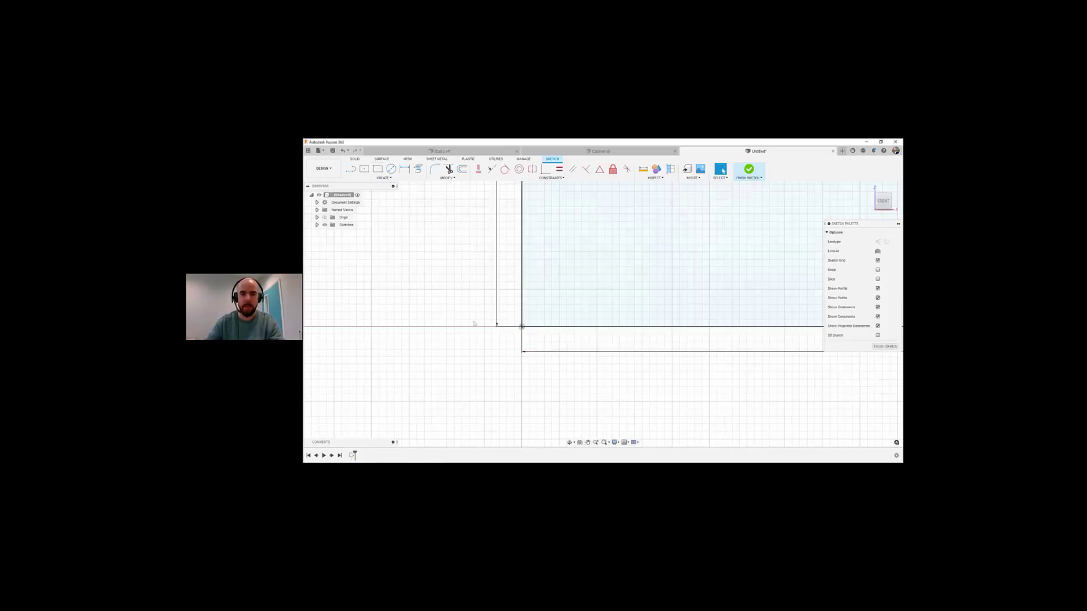
Step: Move the rectangle's width and height dimensions farther away from its edges
scroll(467, 366, "down", 5)
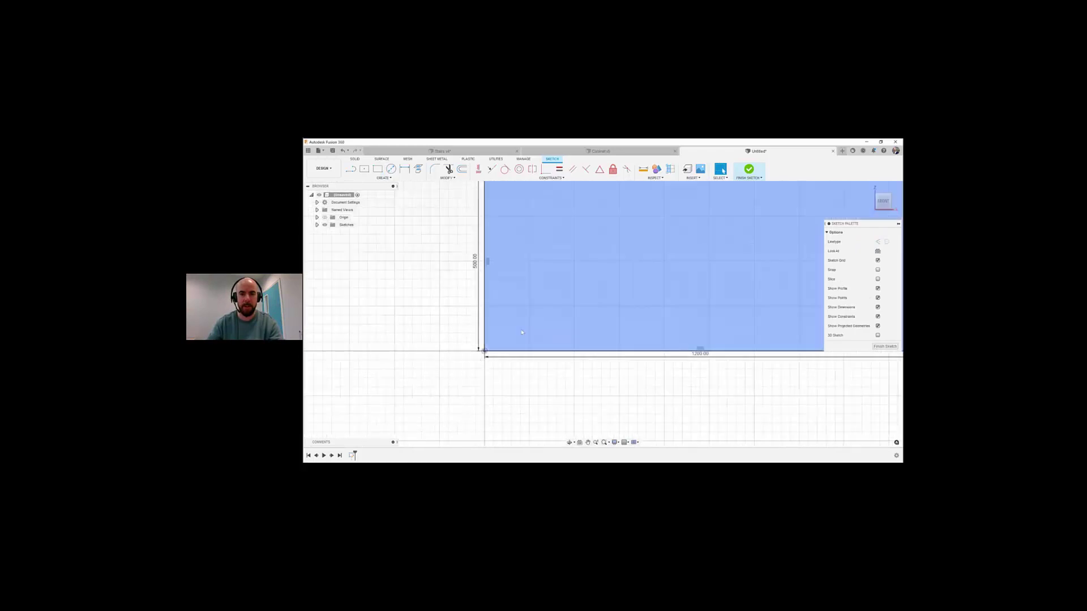
middle_click_drag(642, 356, 606, 363)
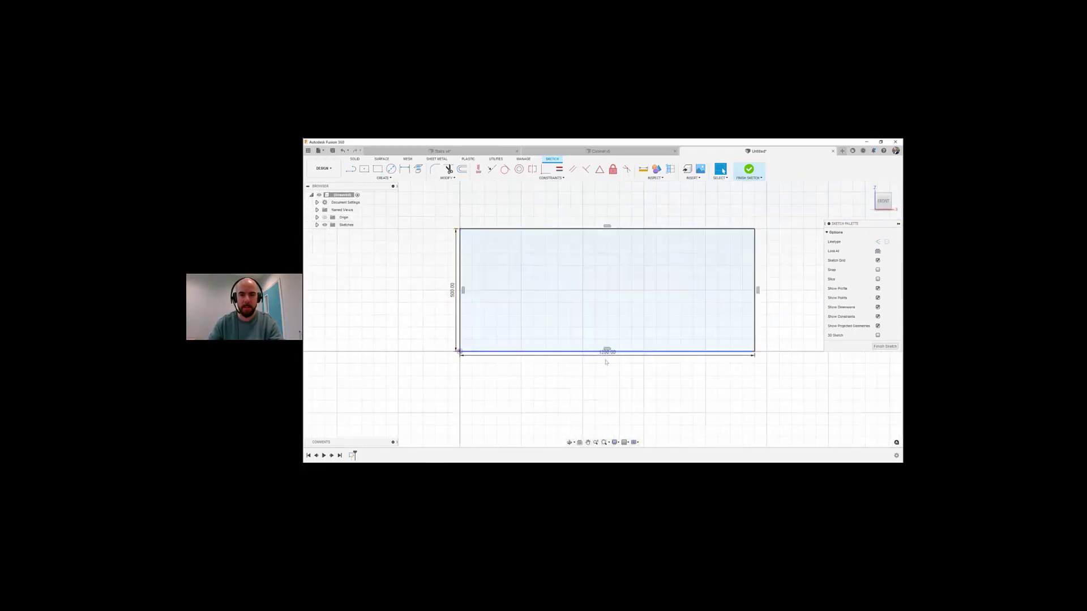
left_click(604, 360)
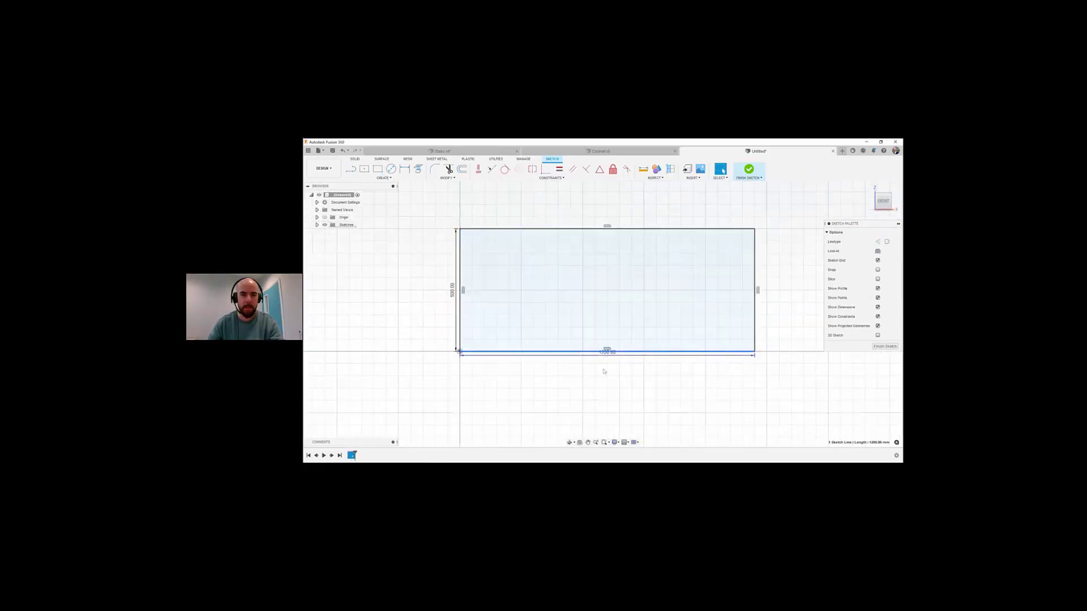
left_click_drag(607, 352, 603, 369)
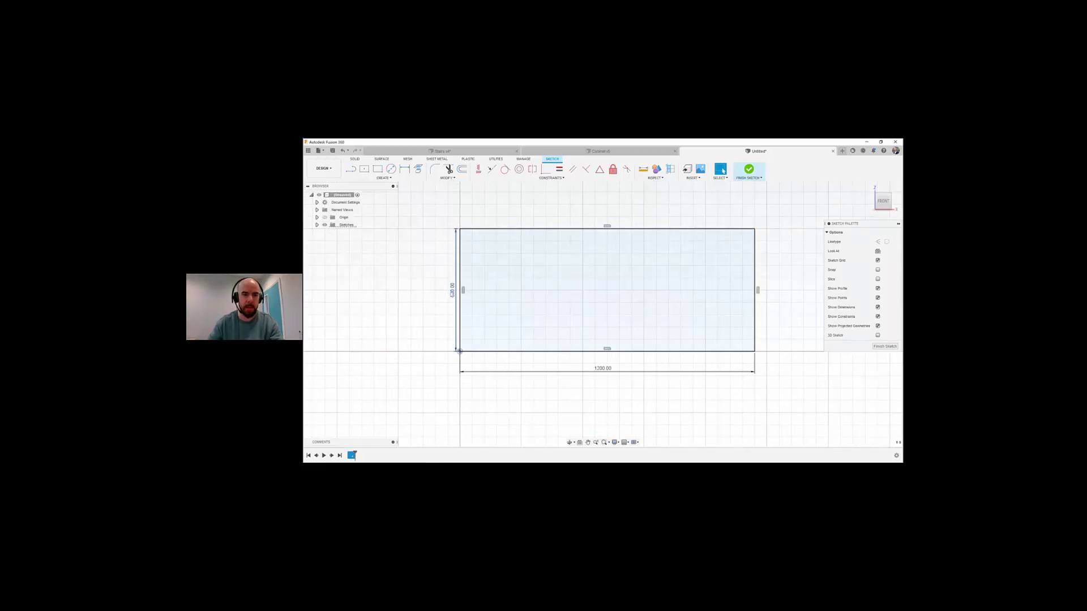
left_click_drag(452, 291, 443, 294)
Step: Set the rectangle's height dimension to 400 mm
double_click(444, 294)
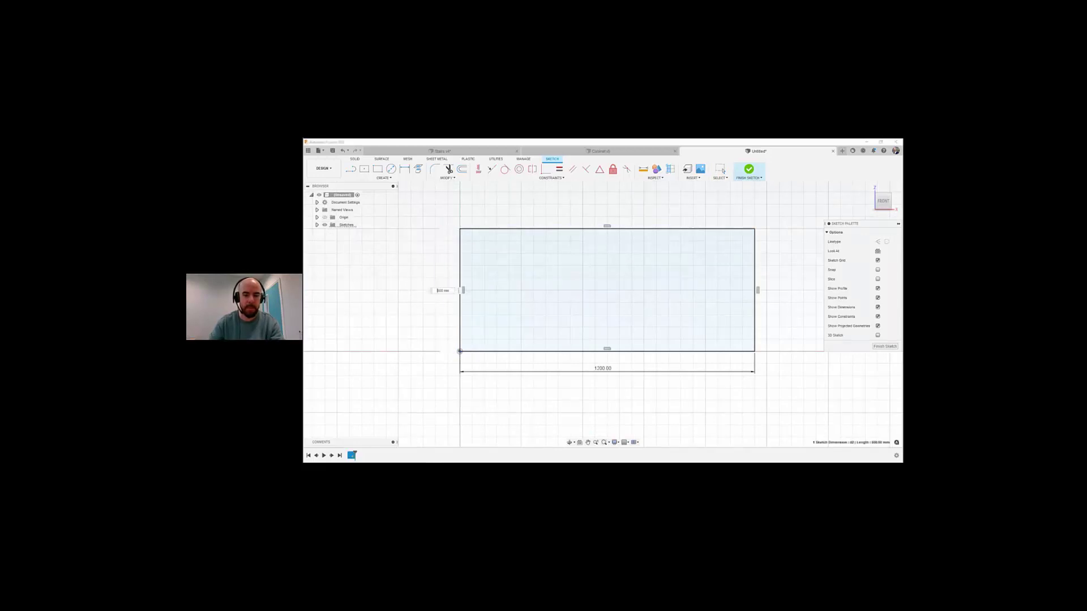
type("4")
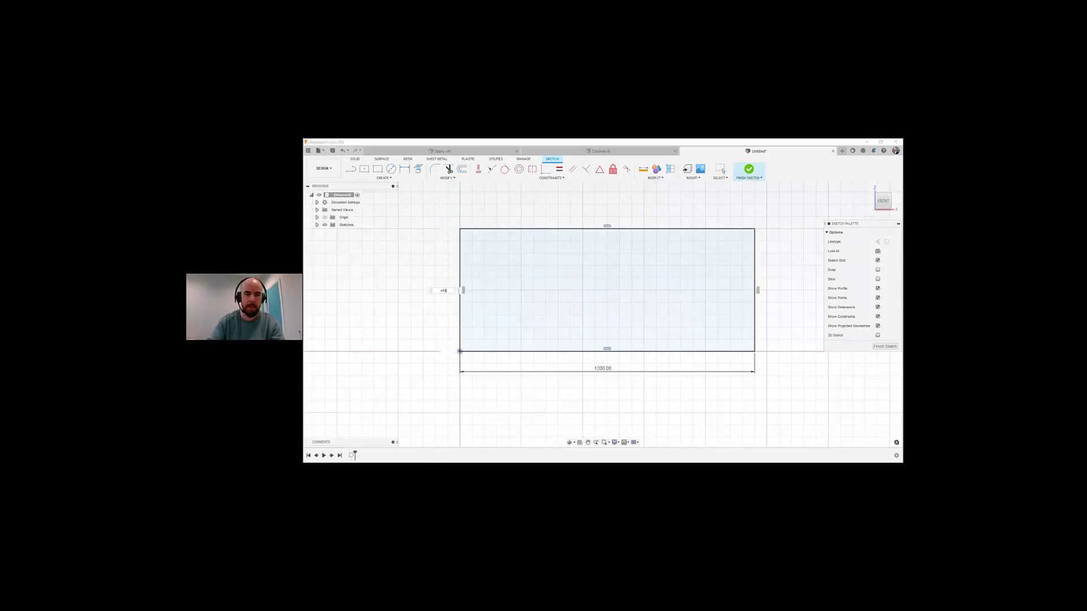
type("00")
key("Return")
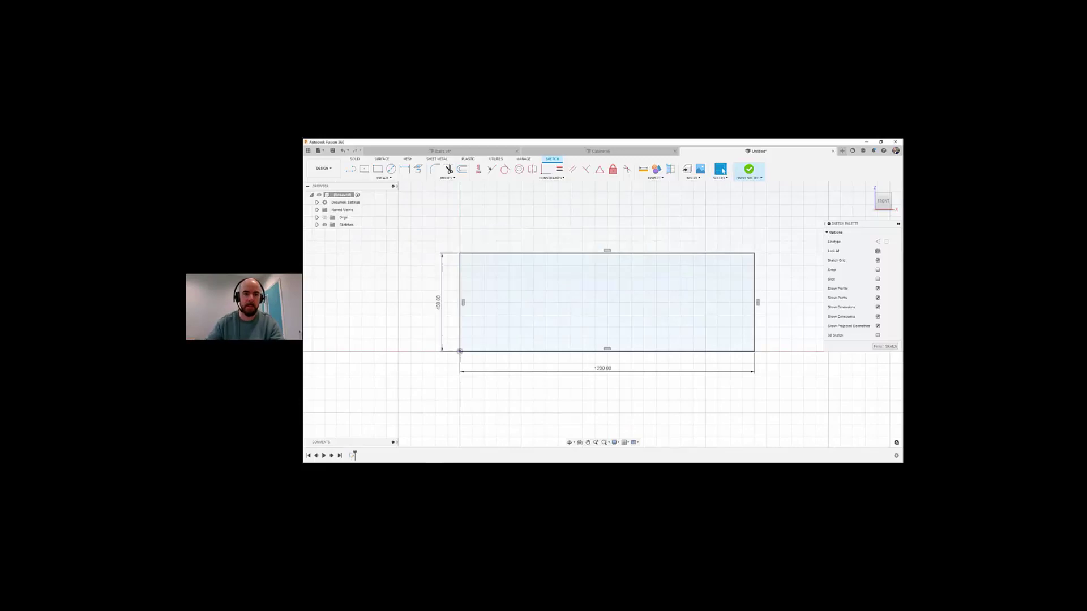
Step: Set the rectangle's height dimension to 50 mm
left_click(441, 306)
double_click(441, 306)
type("50")
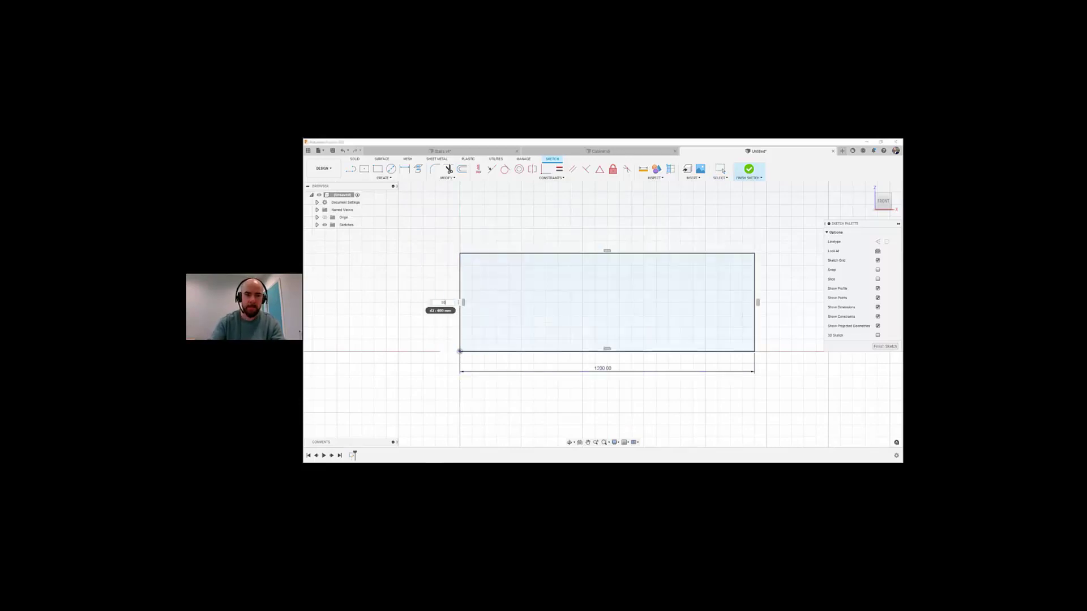
key("Return")
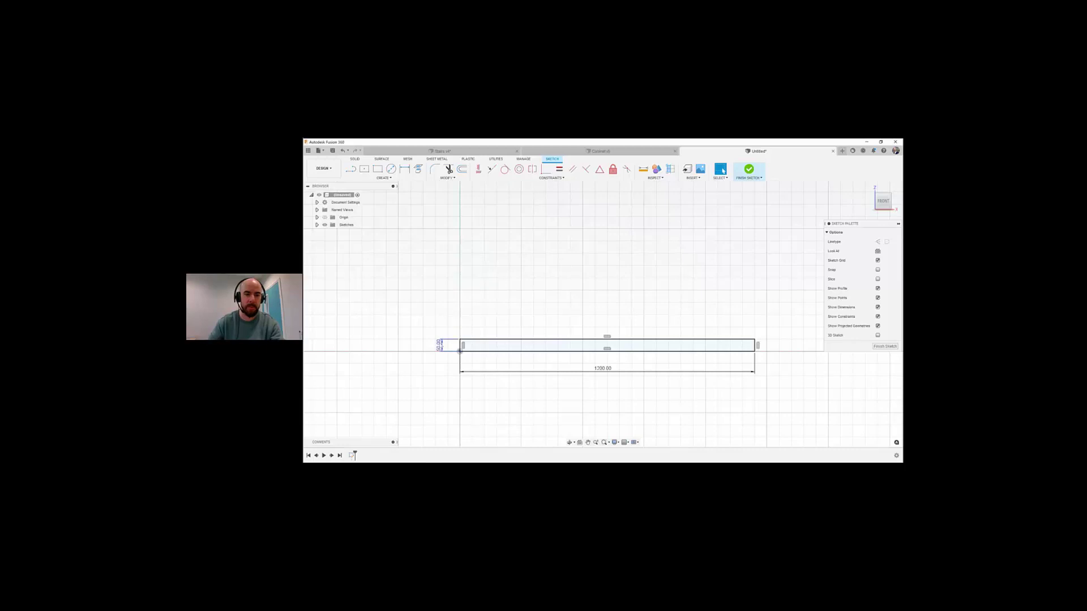
Step: Set the rectangle's height dimension to 500 mm
double_click(439, 345)
type("500")
key("Return")
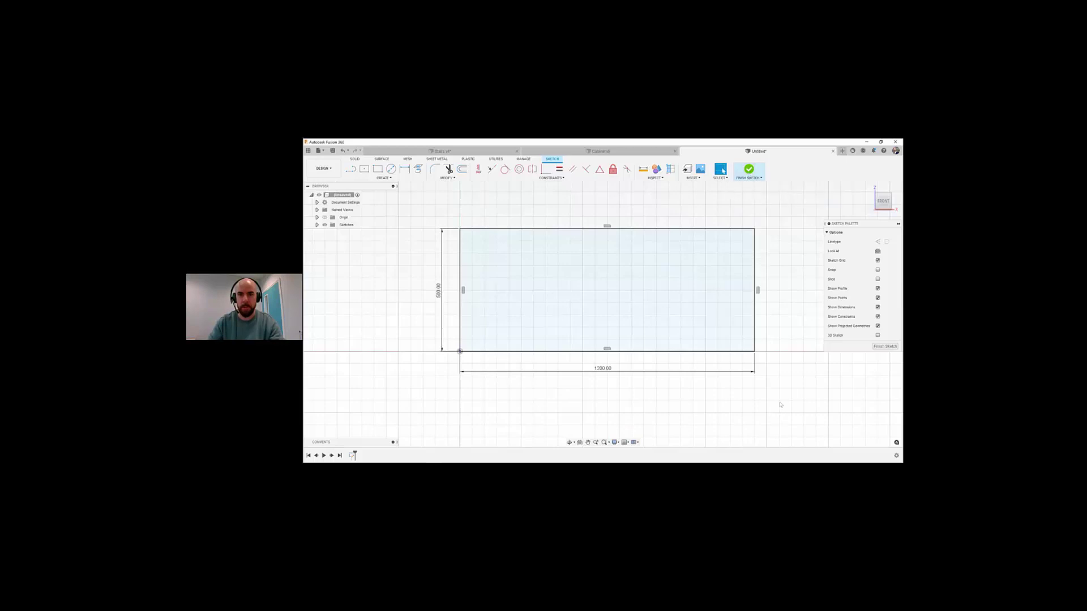
Step: Delete the rectangle with its dimensions, and remove the emptied sketch from the design history
mouse_move(783, 380)
left_mouse_down()
mouse_move(502, 272)
mouse_move(404, 214)
left_mouse_up()
key("Delete")
left_click(748, 171)
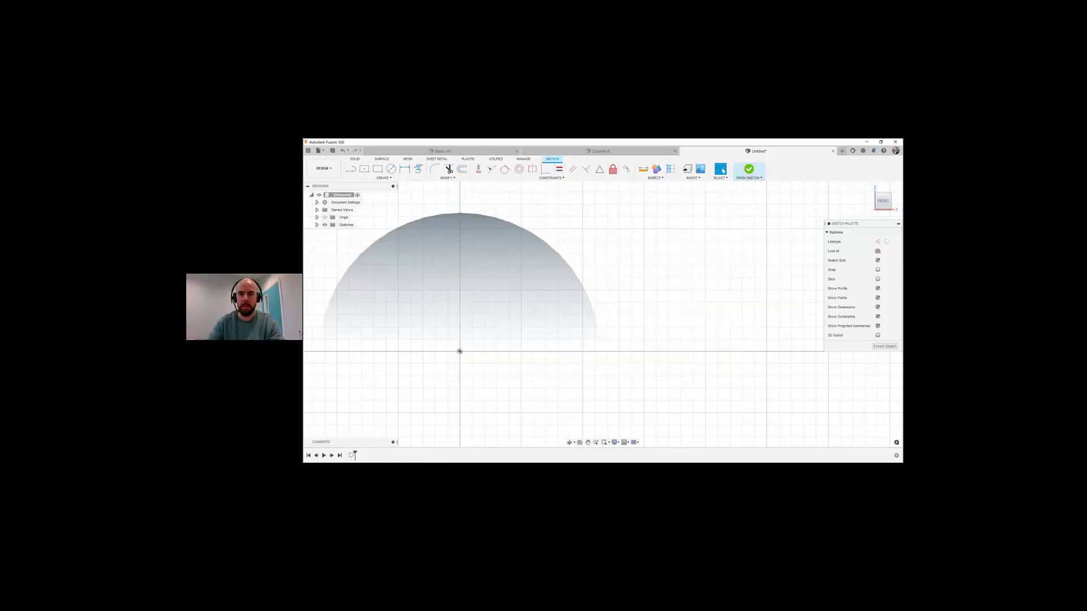
key("Escape")
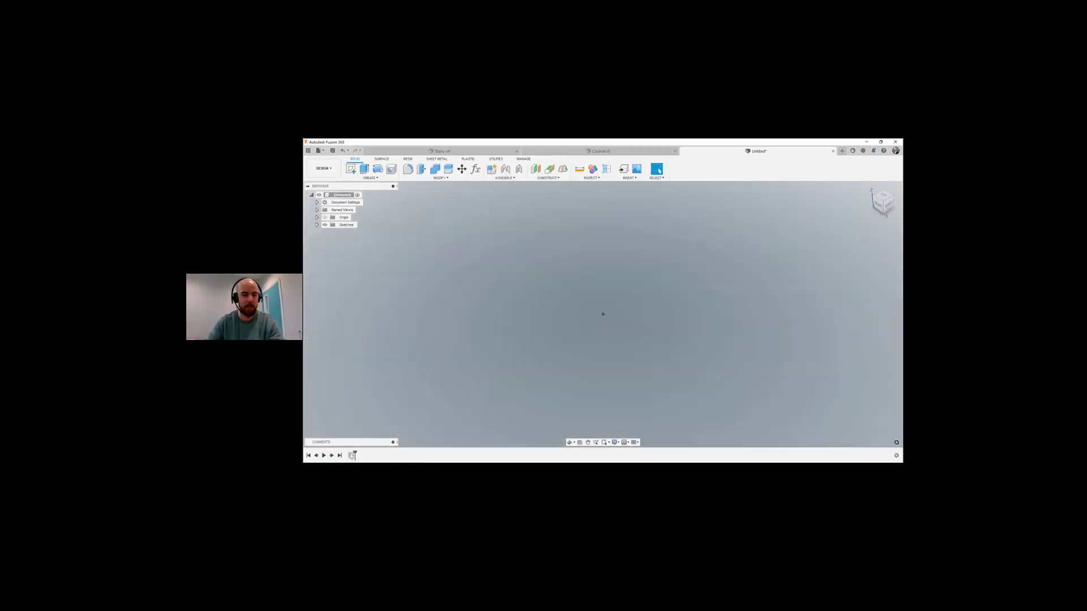
right_click(352, 456)
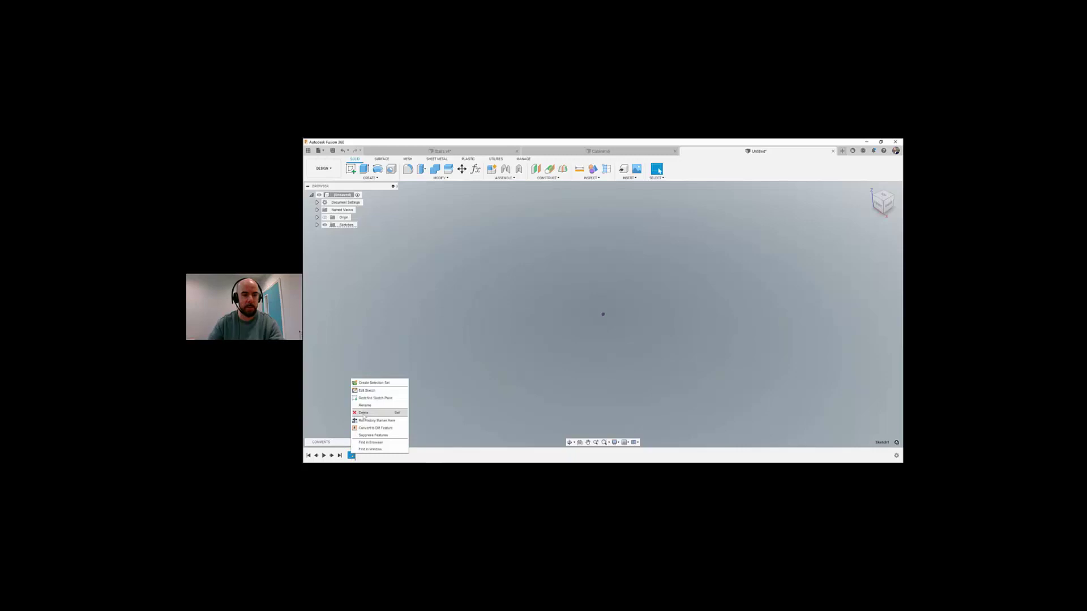
left_click(364, 413)
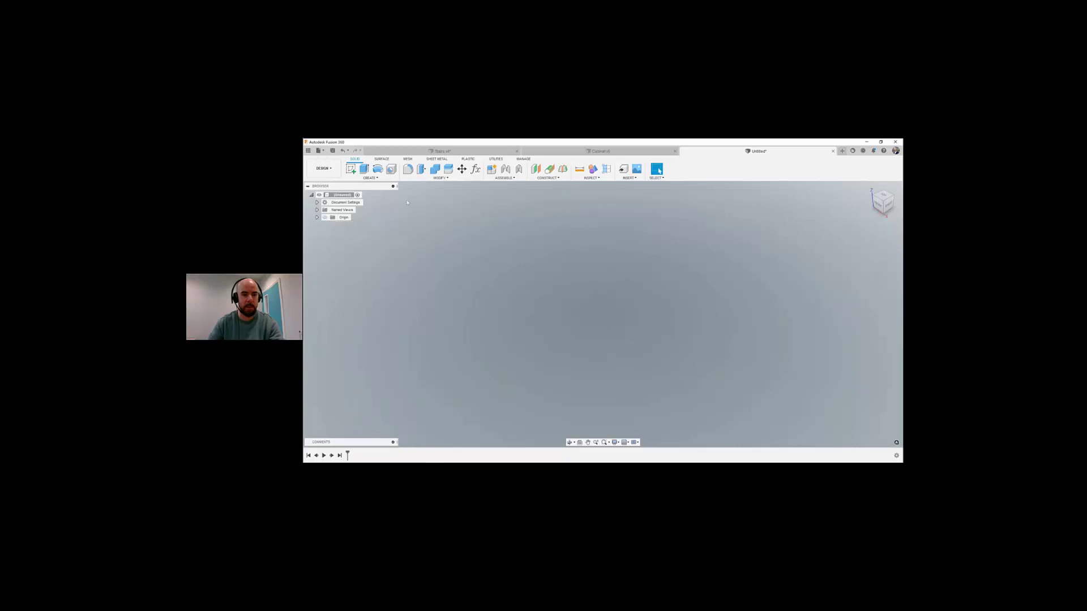
Step: Open the design's parameters and add a user parameter named Length with a value of 1200 mm
left_click(441, 178)
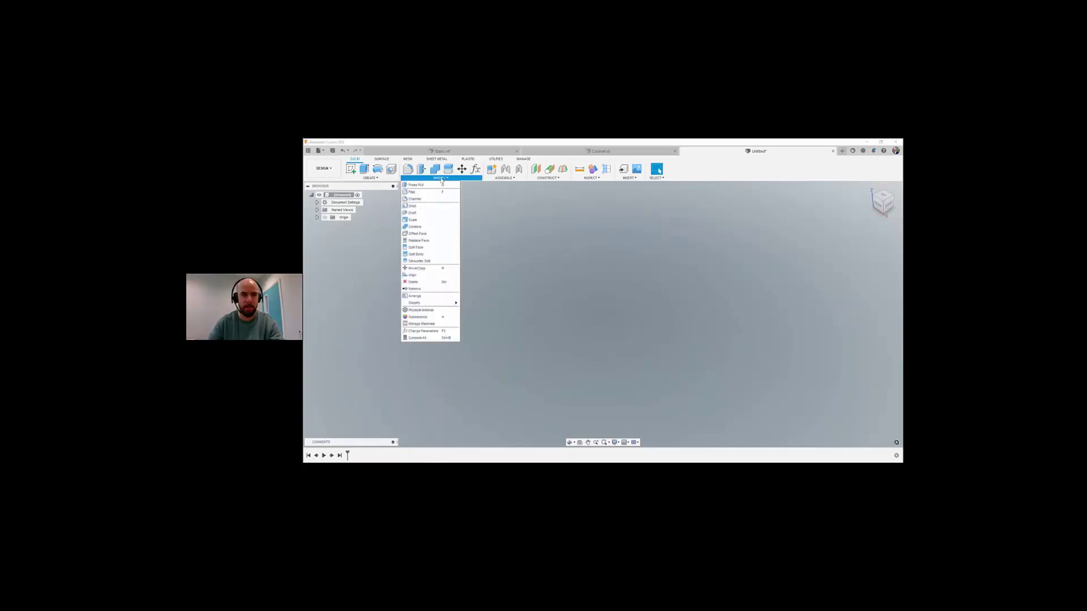
left_click(425, 333)
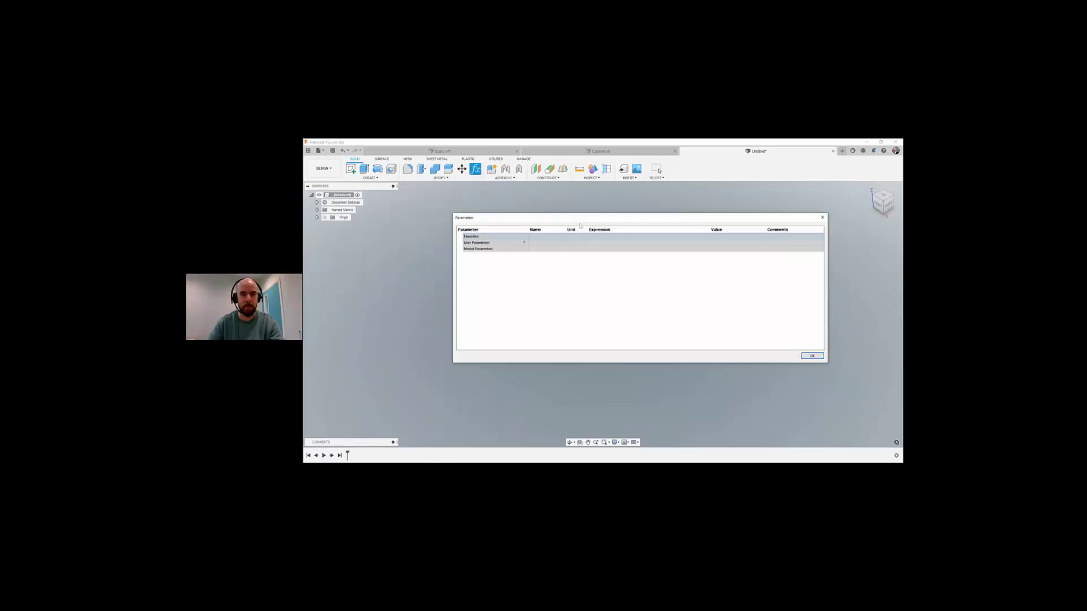
left_click(524, 243)
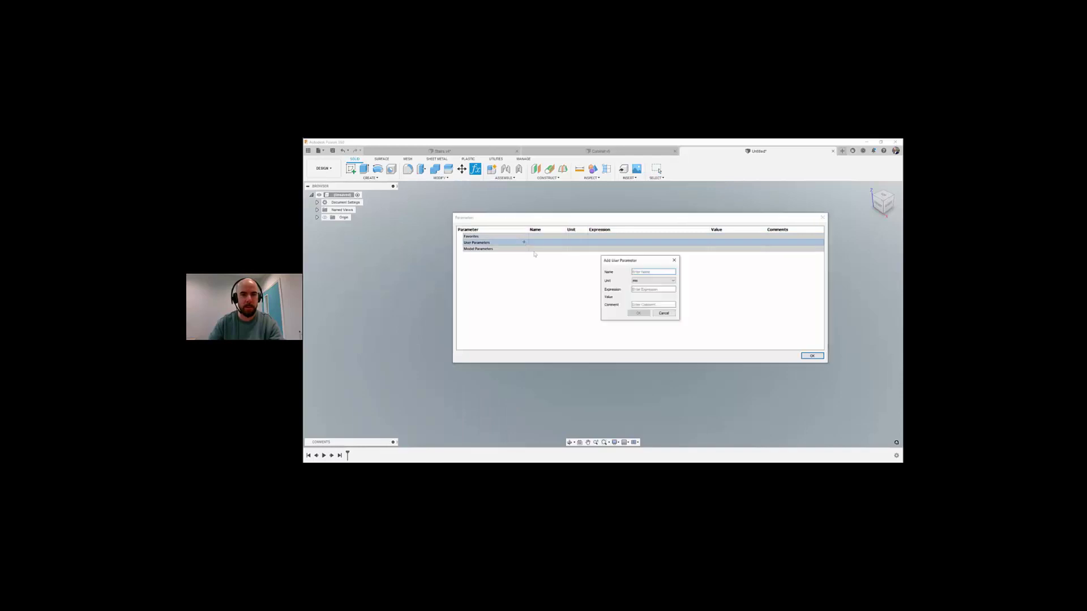
left_click(653, 273)
type("Len")
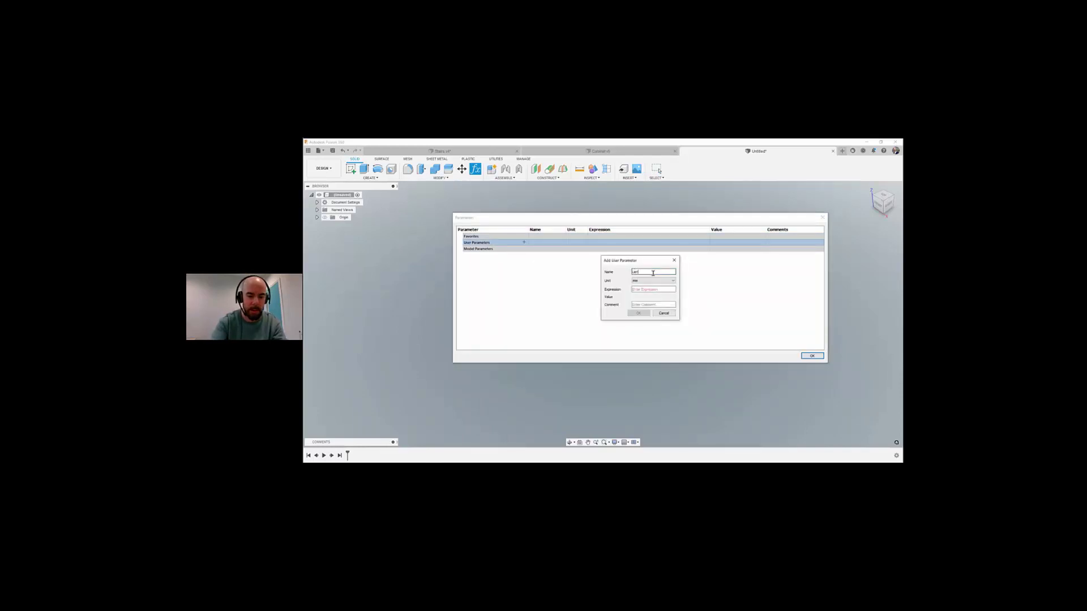
type("ght")
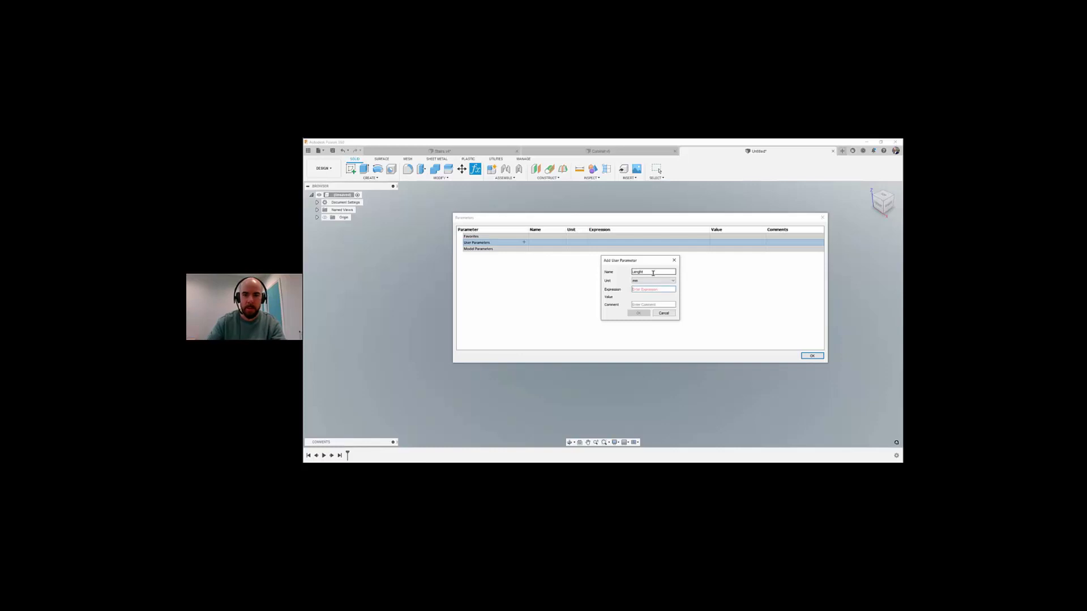
left_click(636, 289)
type("1200")
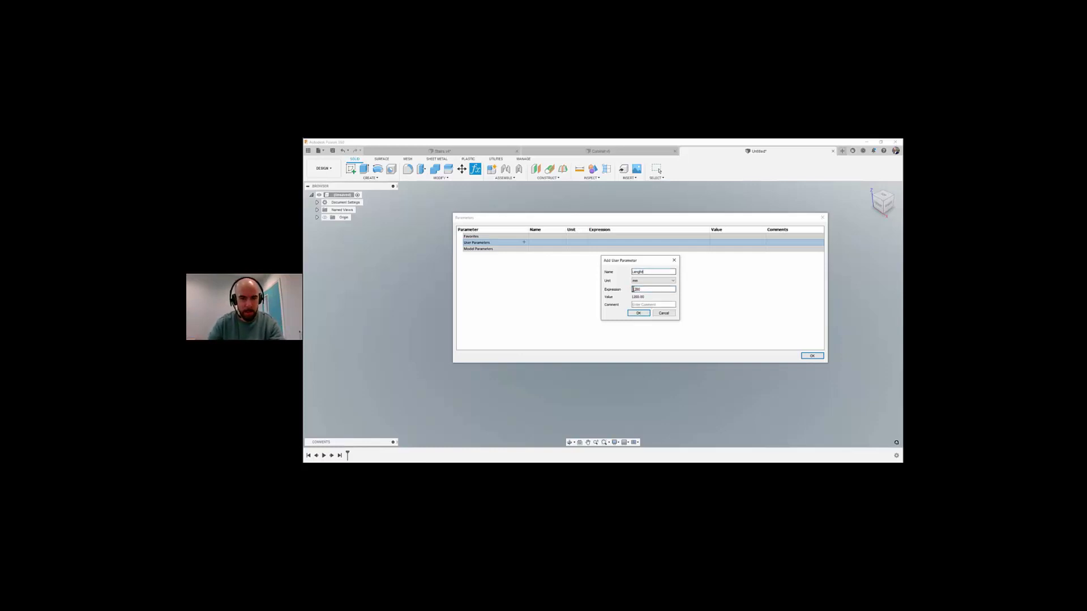
left_click(644, 314)
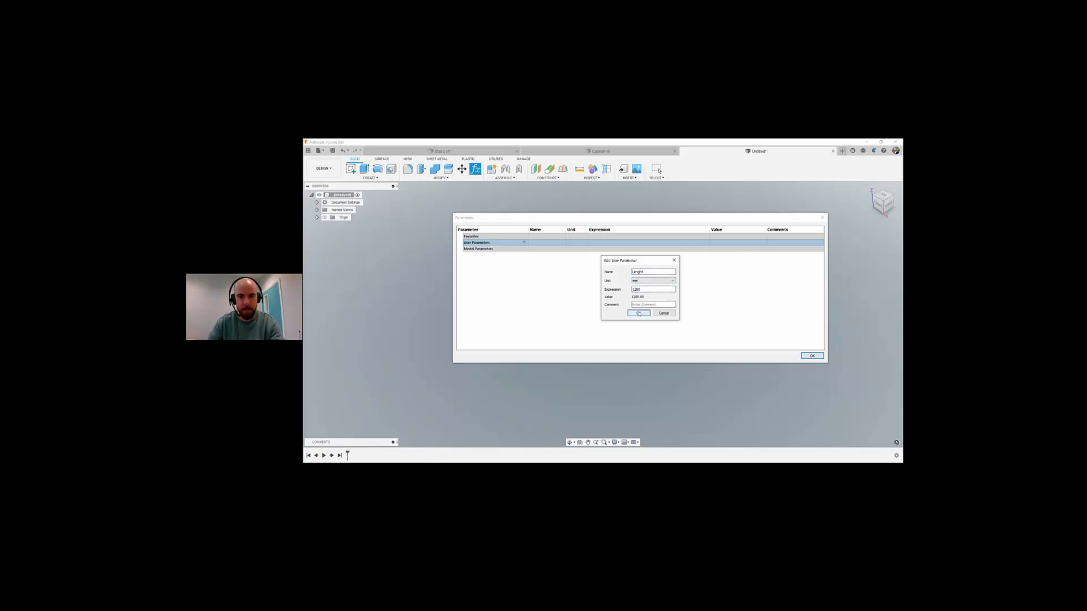
Step: Add a user parameter named Height with a value of 500 mm
left_click(524, 242)
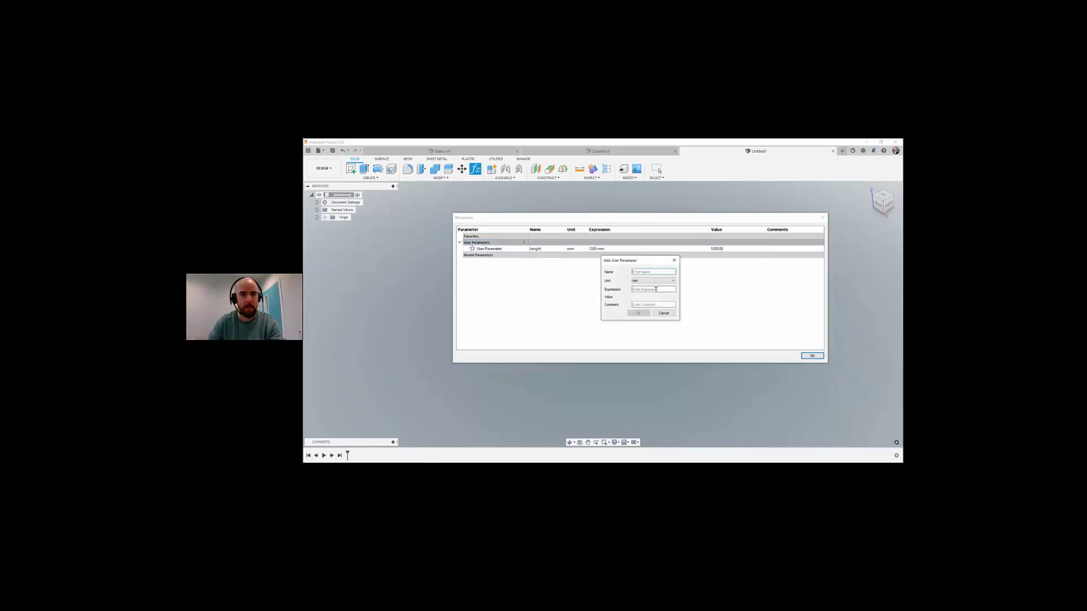
type("Height")
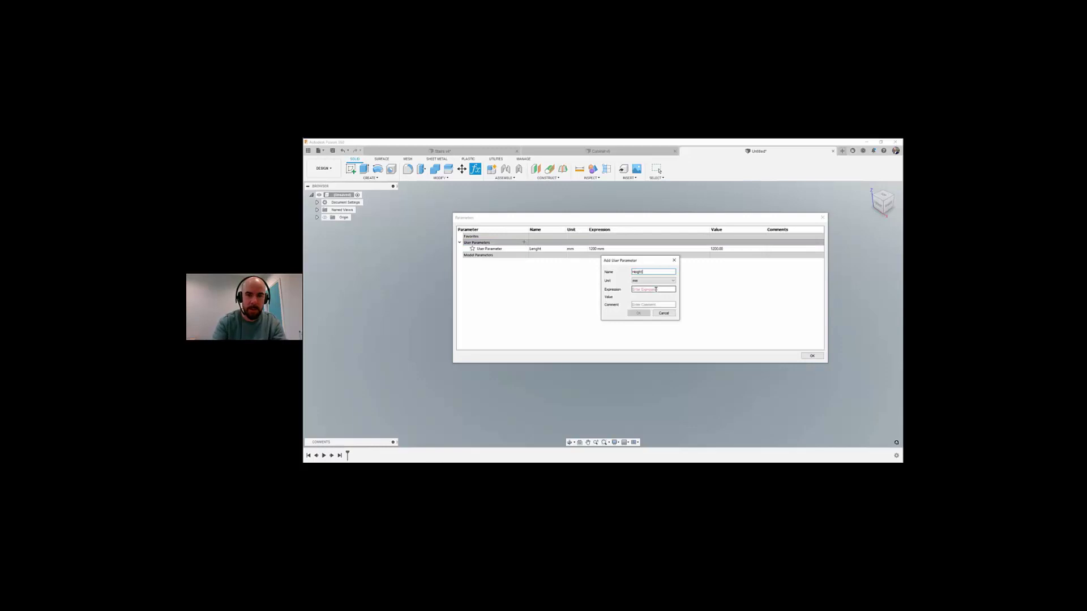
left_click(656, 290)
type("500")
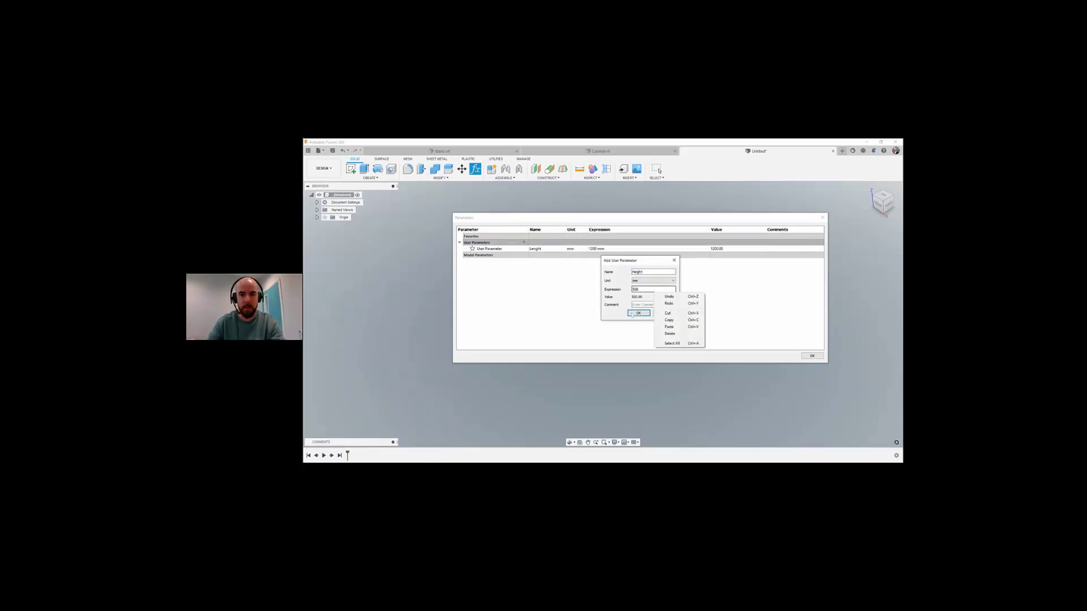
left_click(638, 313)
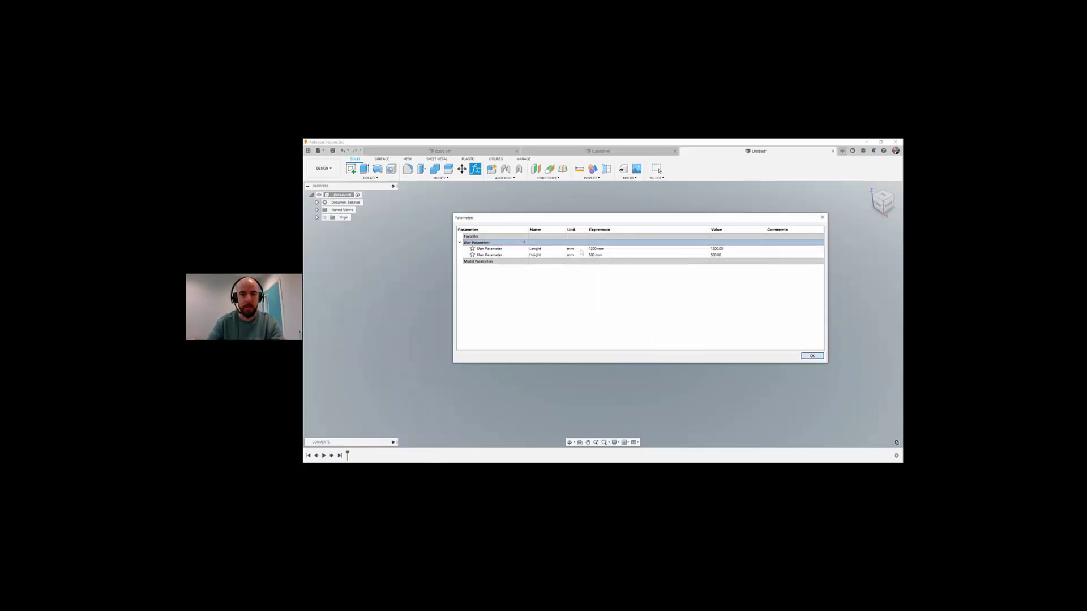
Step: Add a user parameter named Depth with a value of 400 mm
left_click(524, 243)
type("Depth")
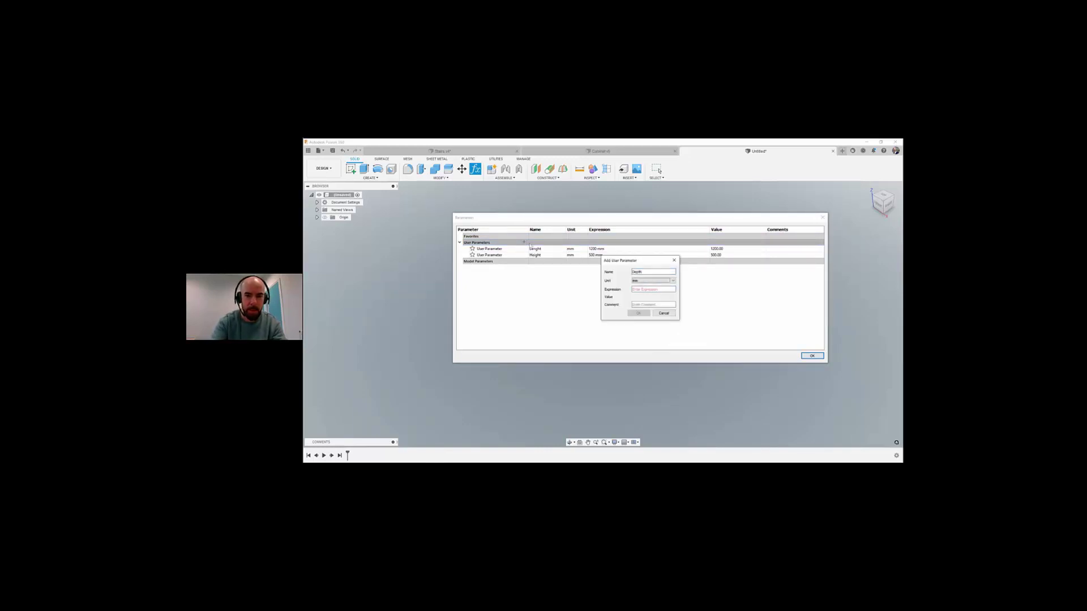
key("Tab")
type("400")
key("Return")
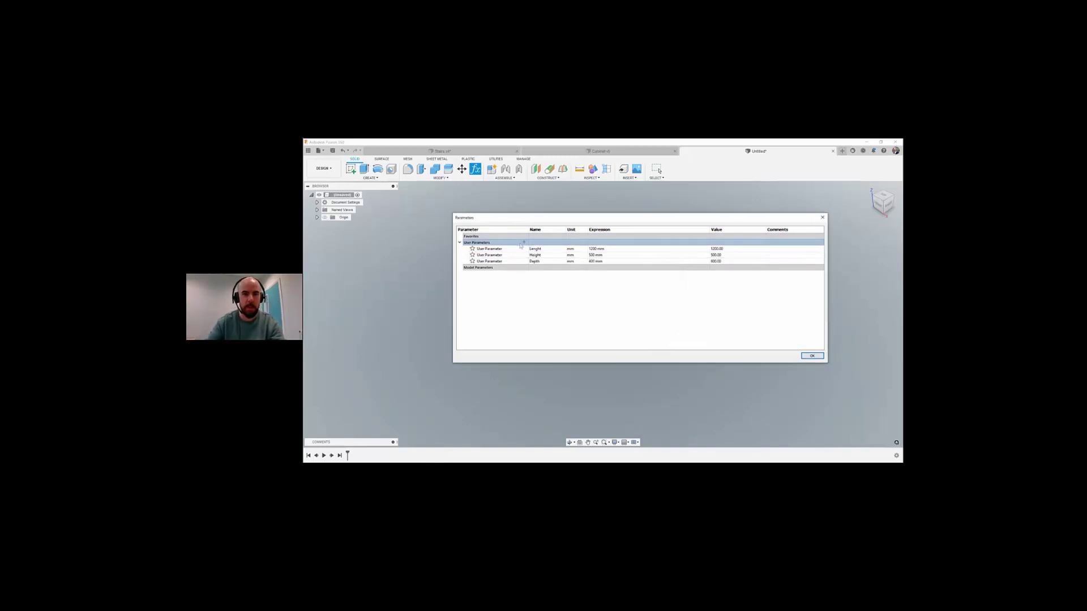
Step: Add a user parameter named Plywood with a value of 12.7 mm, and close the parameters dialog
left_click(525, 243)
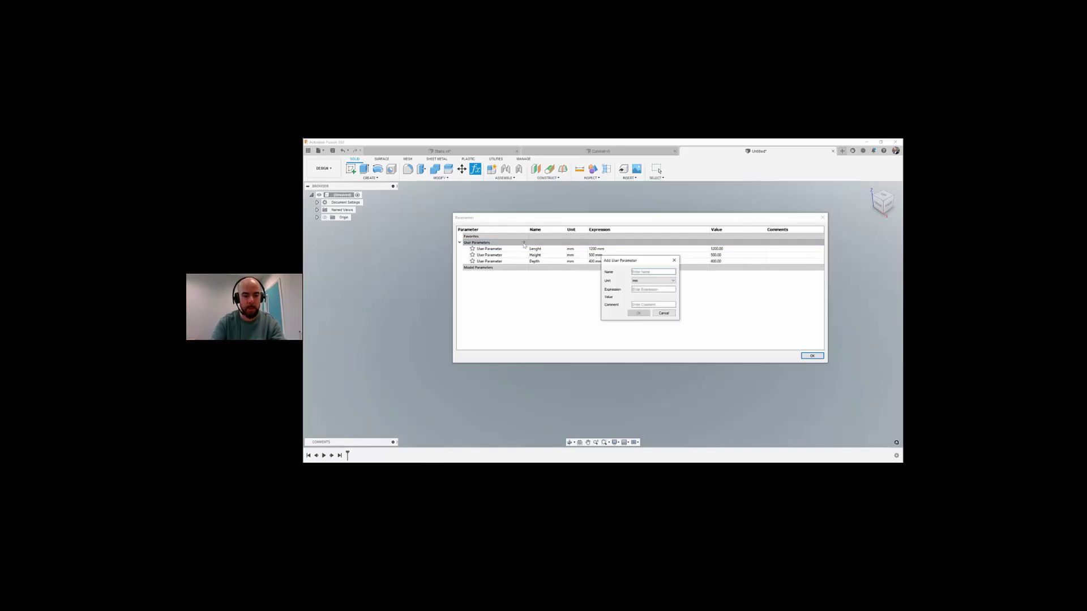
type("Ply")
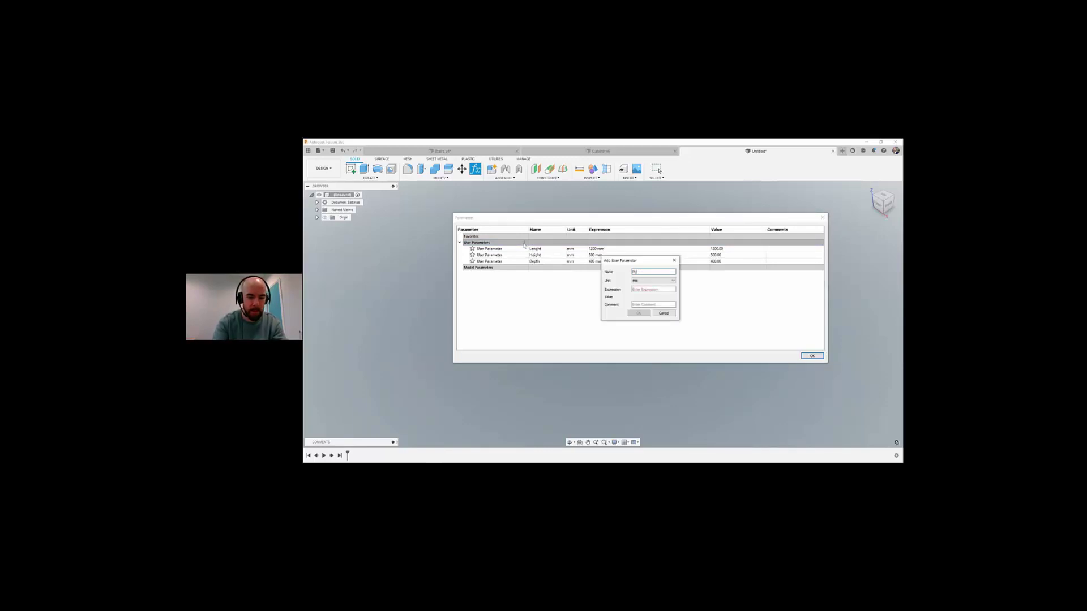
type("wood")
key("Tab")
key("Tab")
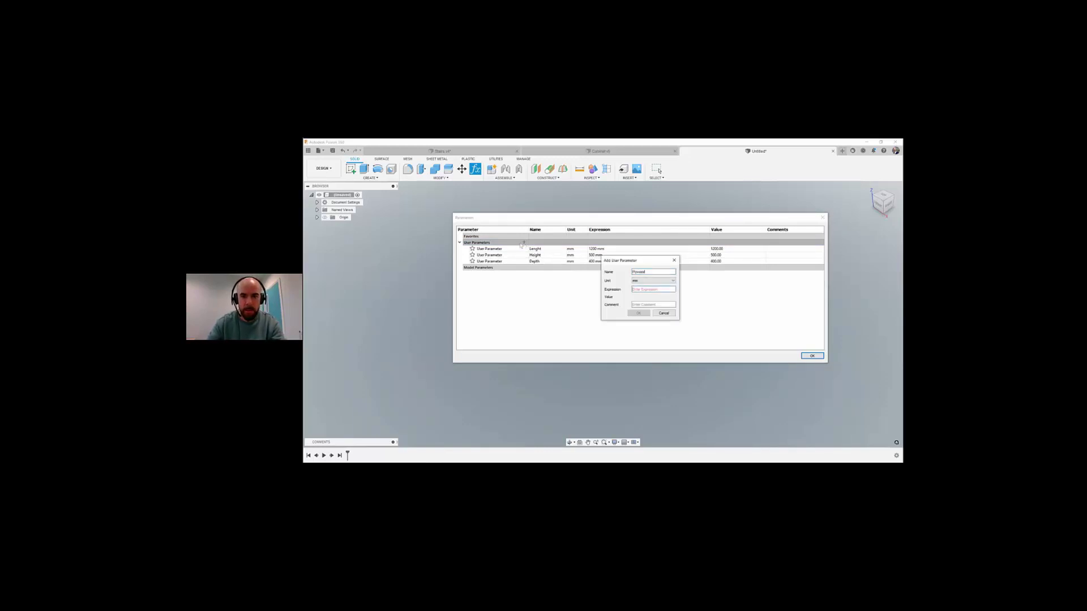
type("12.7")
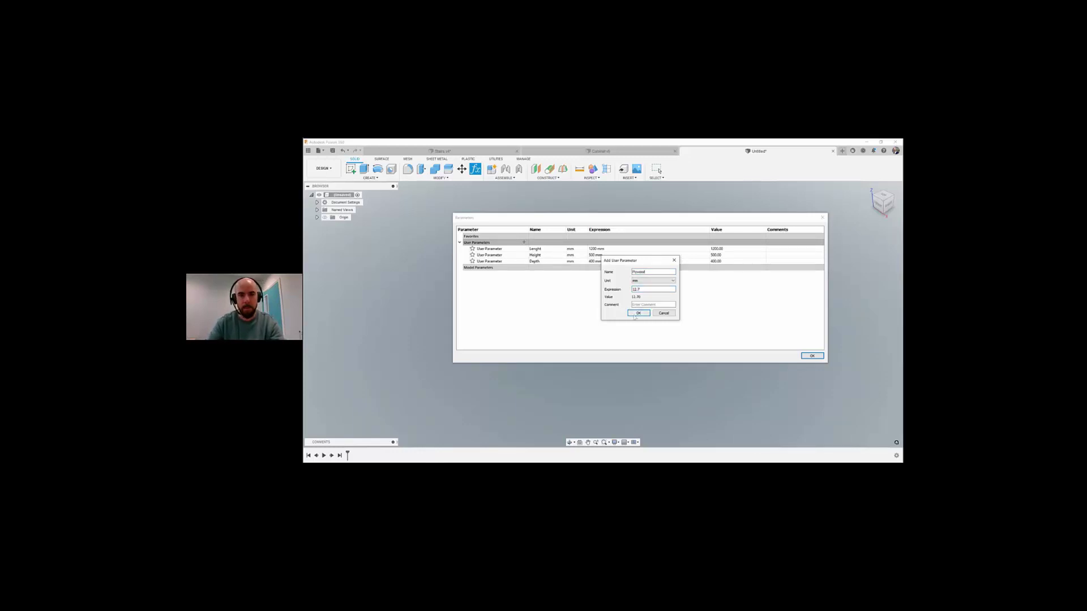
left_click(633, 314)
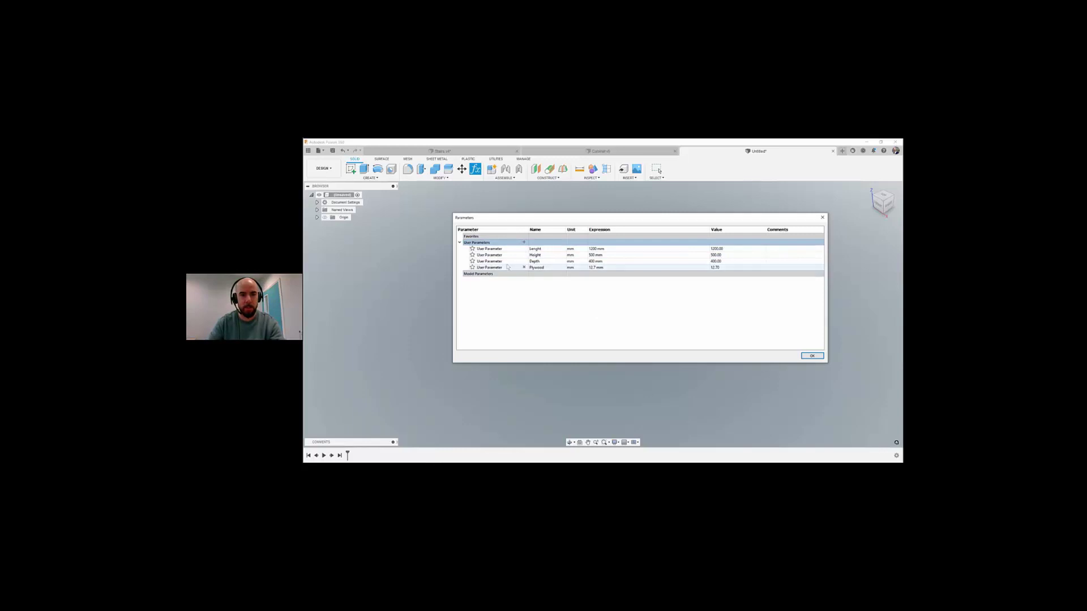
left_click(812, 355)
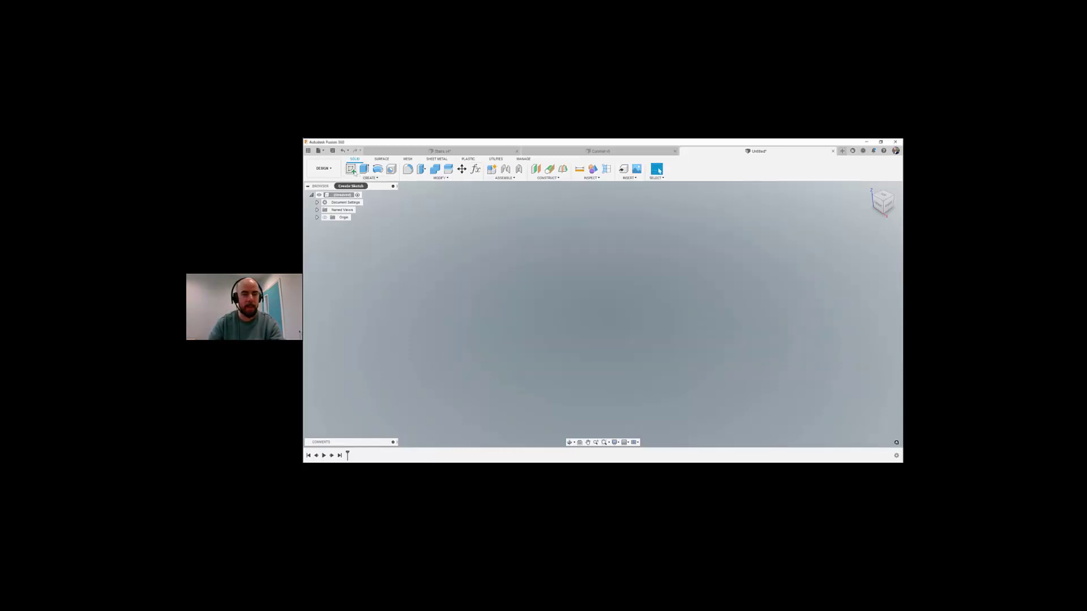
Step: Sketch a rectangle from the origin on the front plane, with its width set to the Length parameter and its height to the Height parameter
left_click(352, 170)
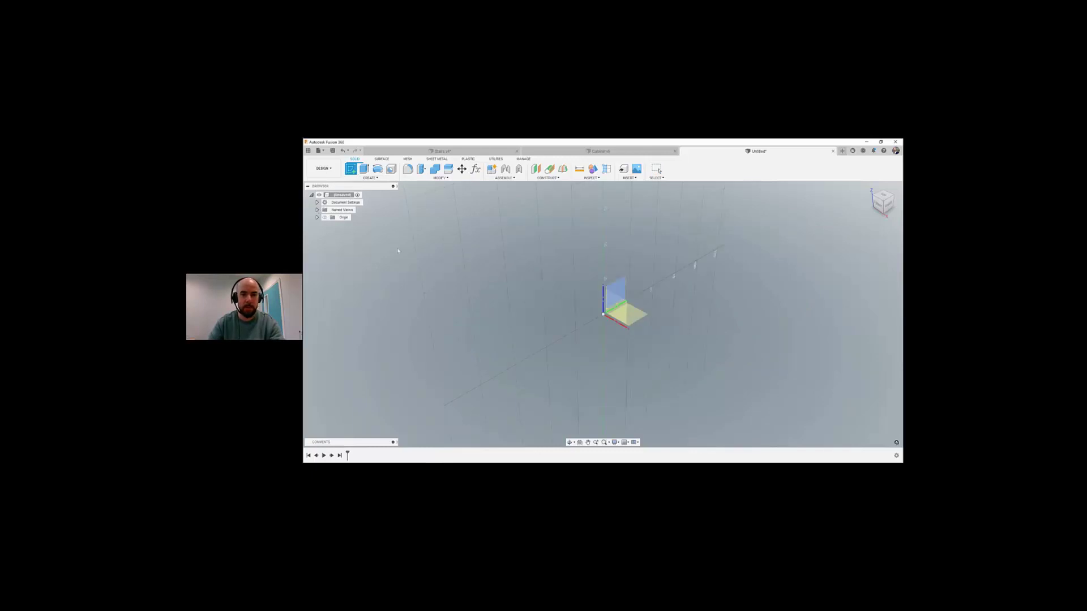
left_click(618, 310)
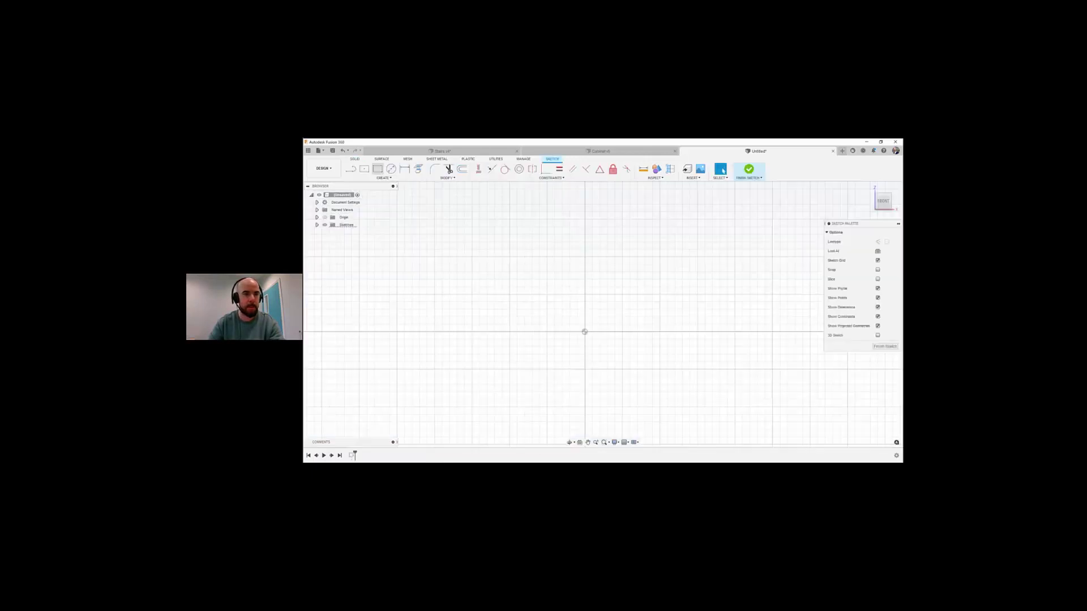
key("r")
left_click(585, 332)
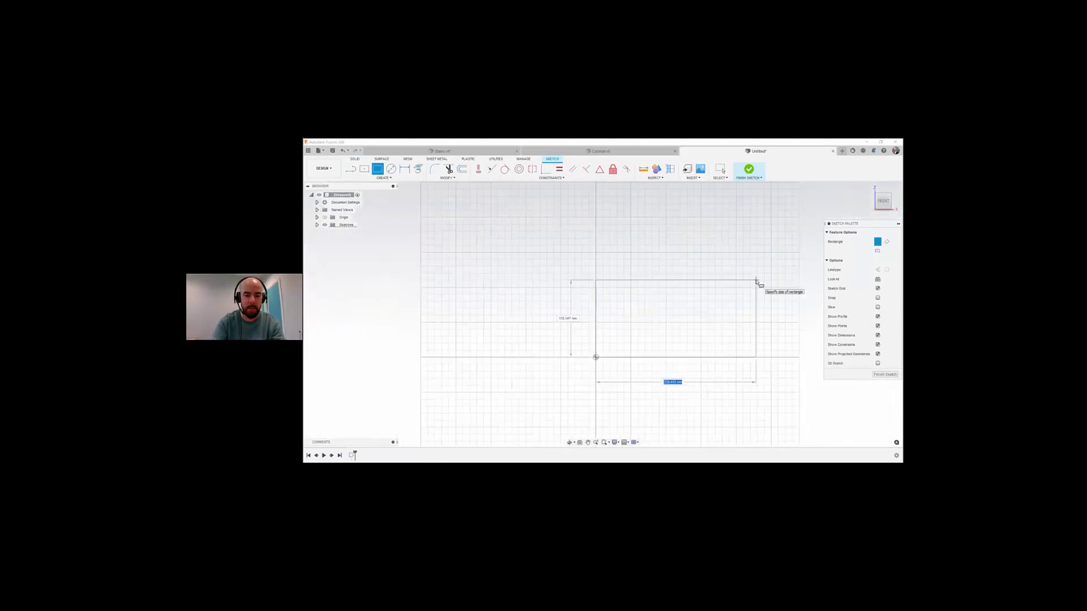
type("len")
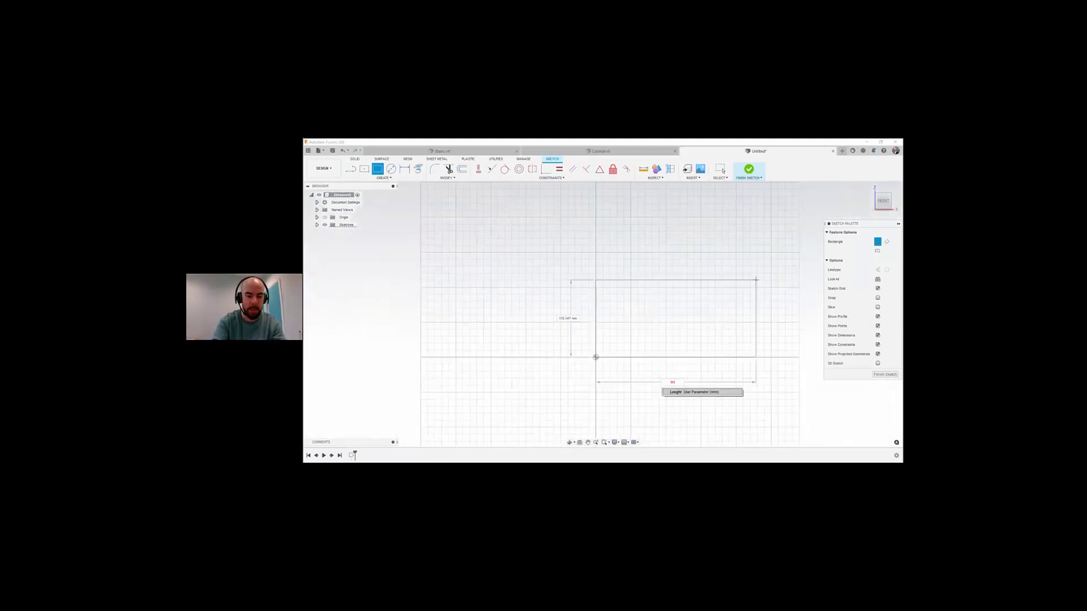
type("ght")
left_click(688, 392)
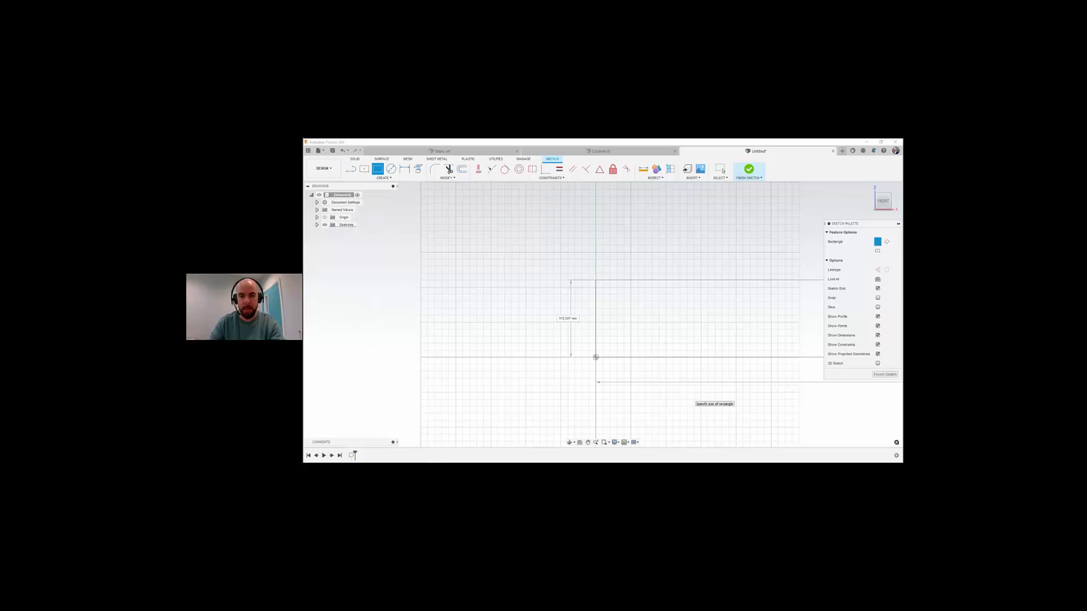
key("Tab")
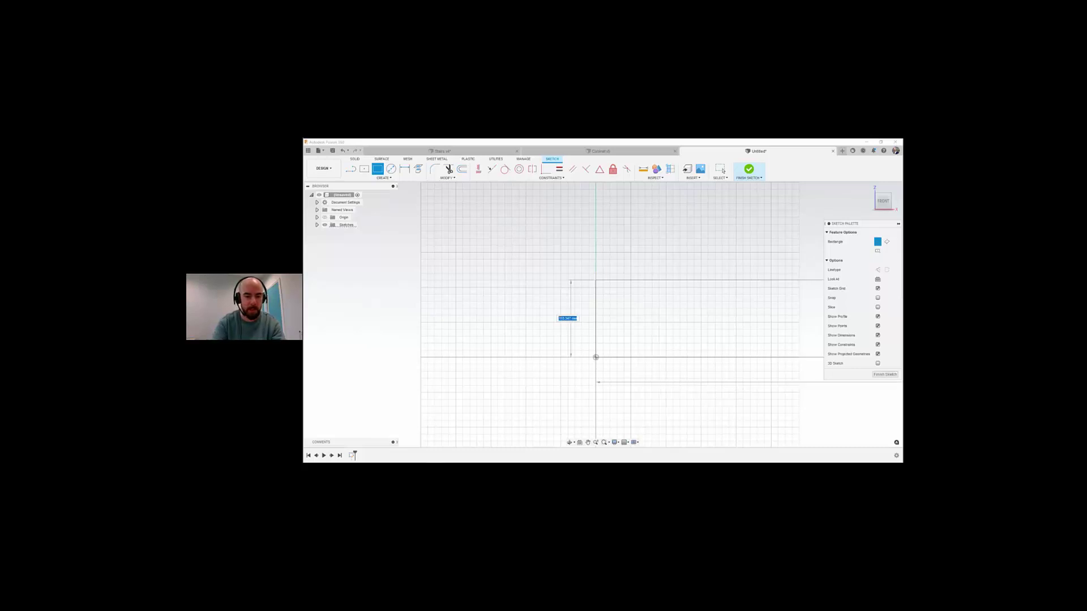
type("heigh")
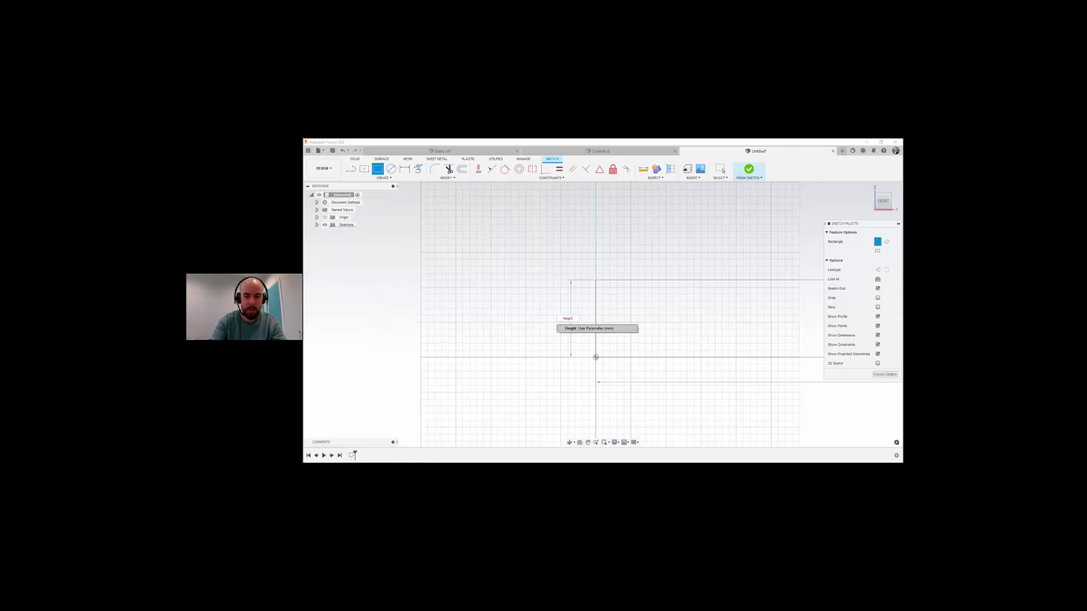
type("t")
key("Tab")
key("Return")
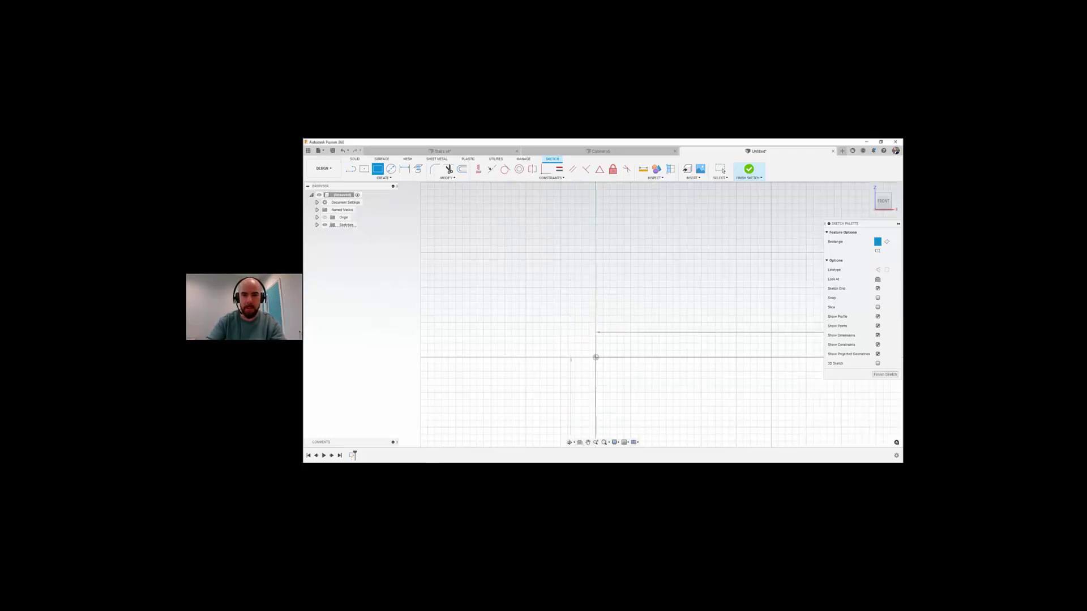
key("Escape")
Step: Move the rectangle's height and length dimensions farther away from its outline
scroll(578, 246, "down", 6)
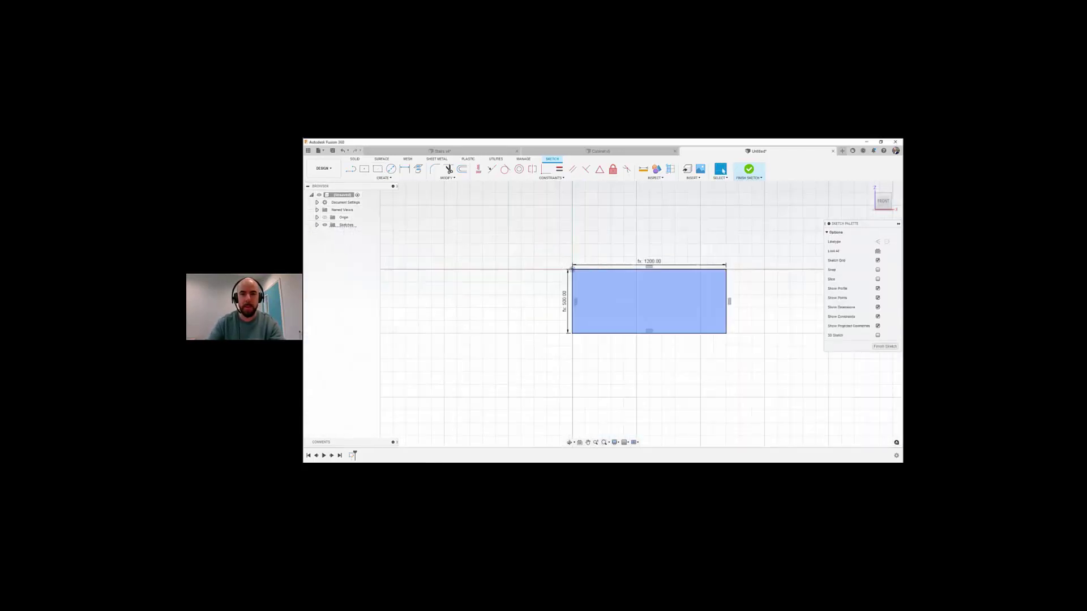
middle_click_drag(637, 301, 600, 297)
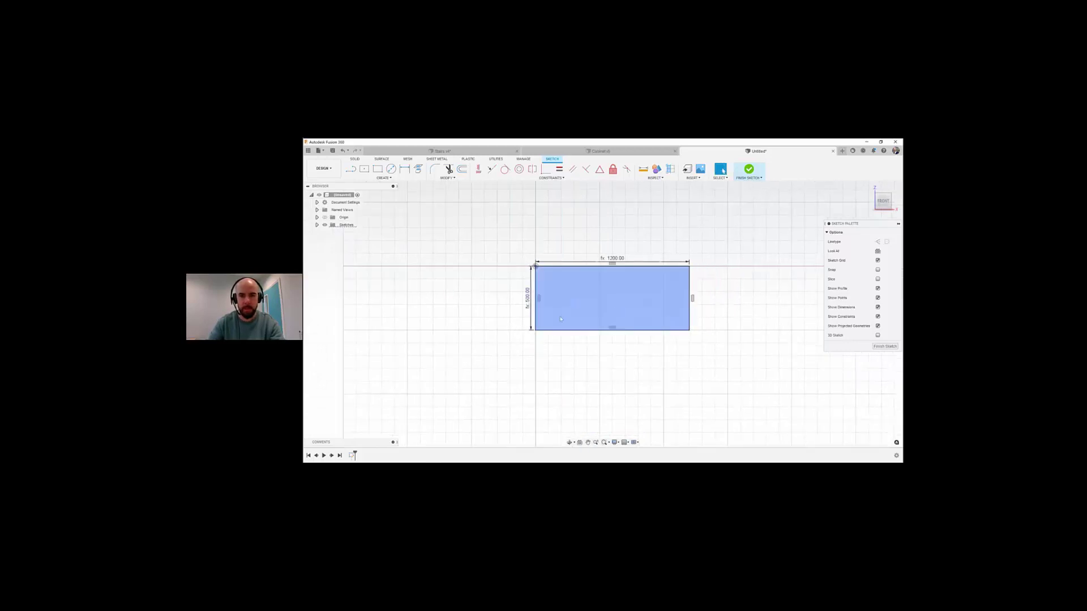
scroll(622, 305, "up", 2)
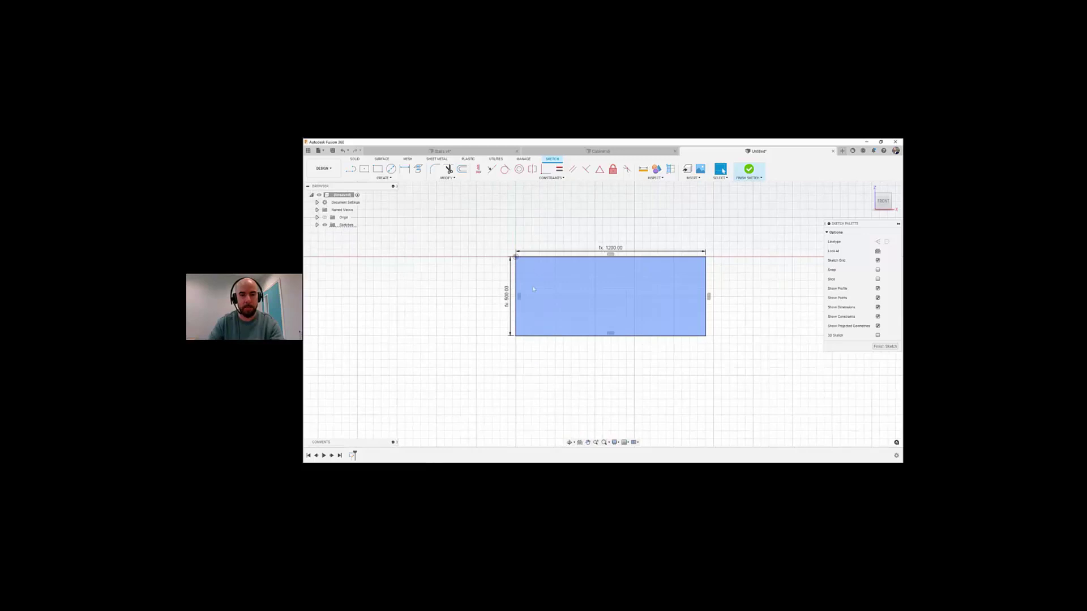
scroll(519, 296, "up", 1)
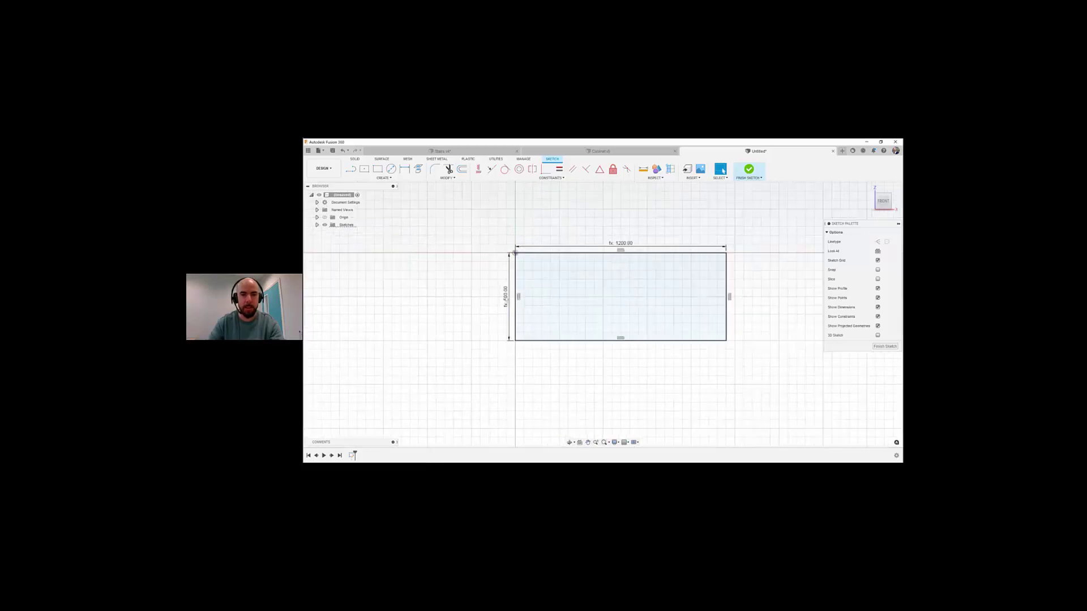
left_click_drag(502, 298, 492, 298)
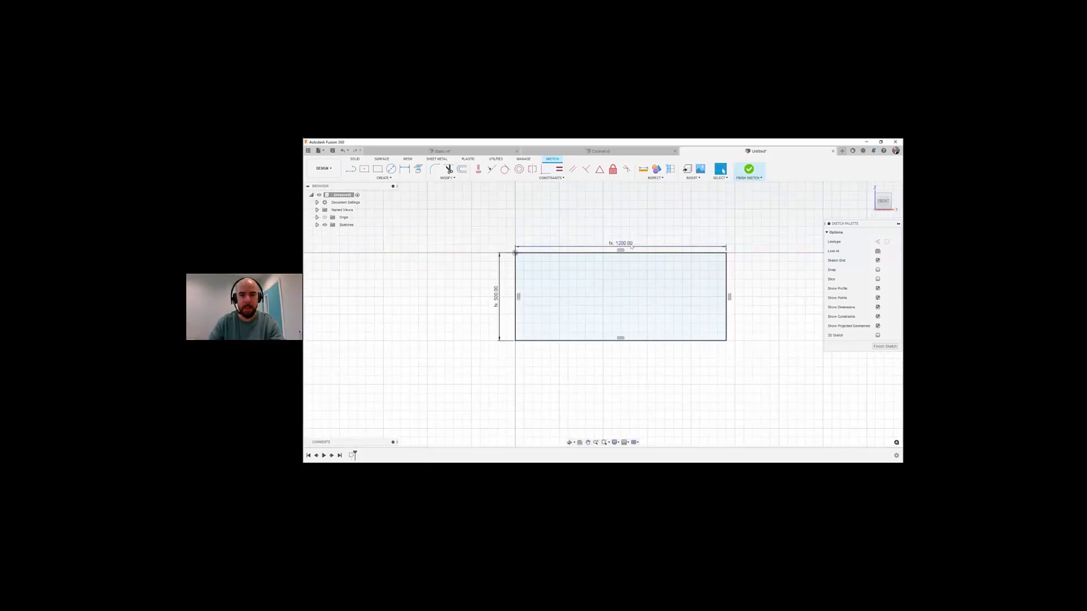
left_click_drag(629, 240, 627, 230)
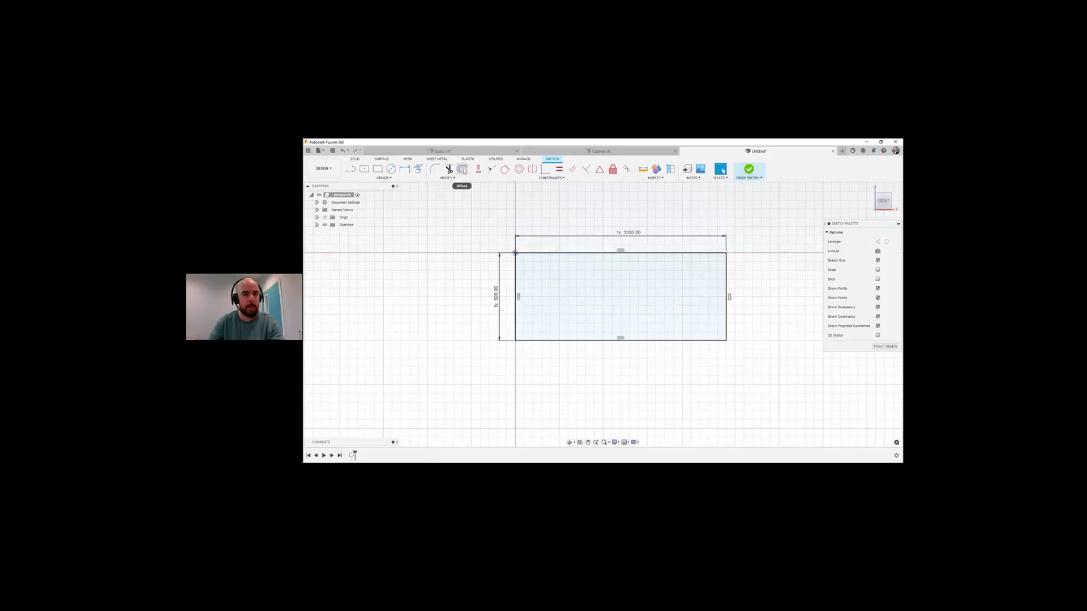
Step: Offset the rectangle inward by the Plywood parameter, flipping the offset direction to the inside
left_click(463, 170)
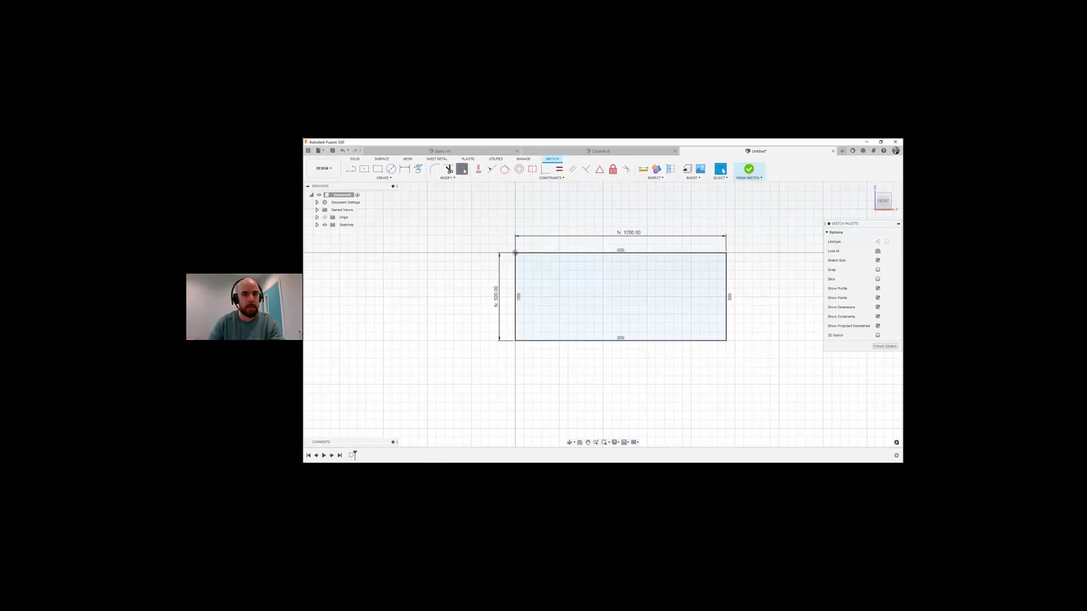
left_click(553, 252)
left_click_drag(553, 252, 553, 266)
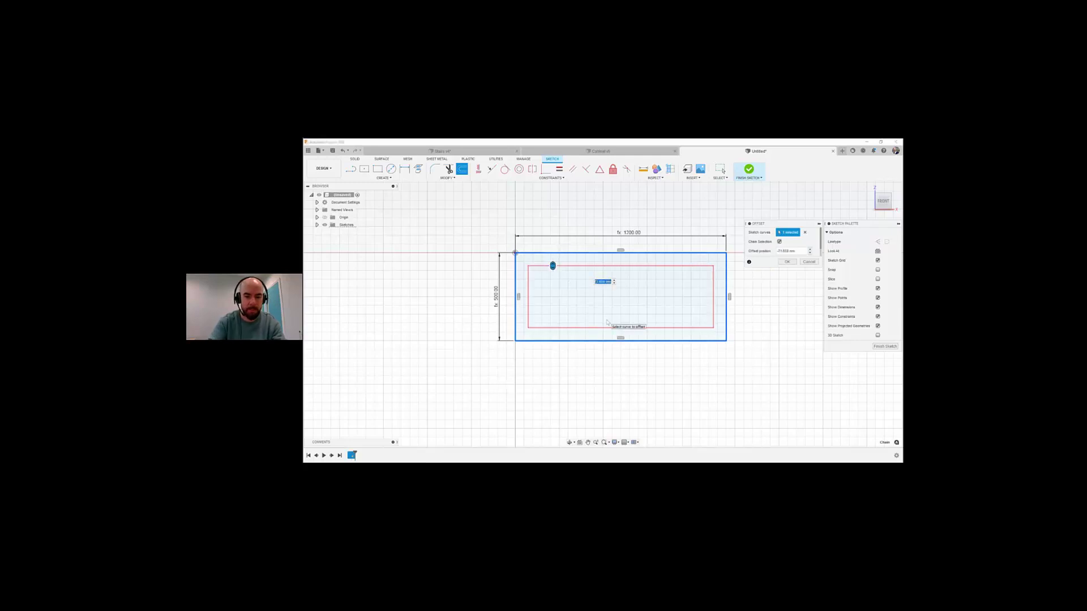
type("ply")
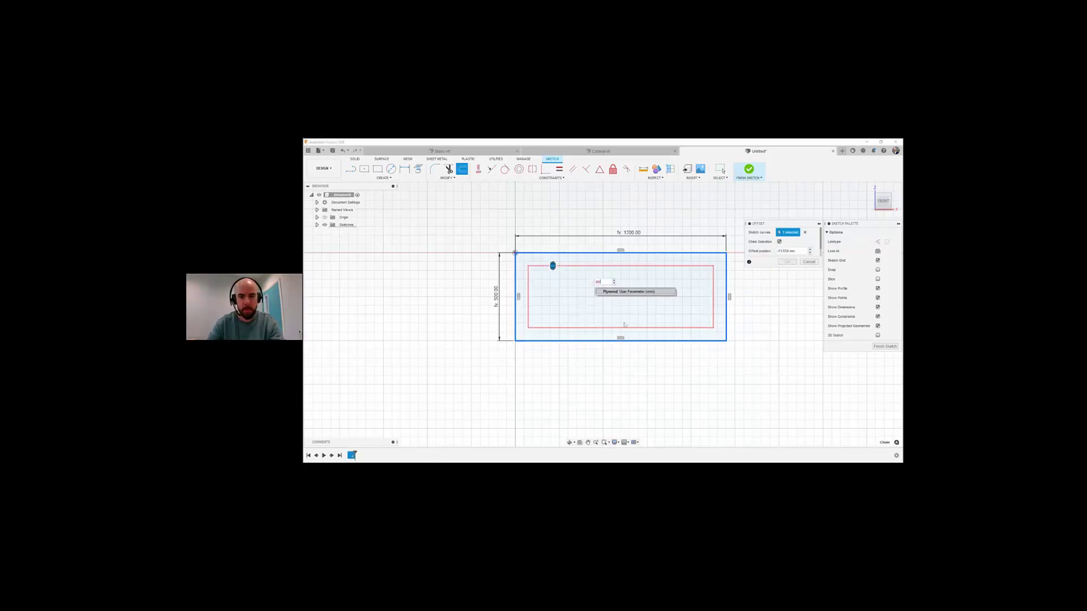
left_click(625, 292)
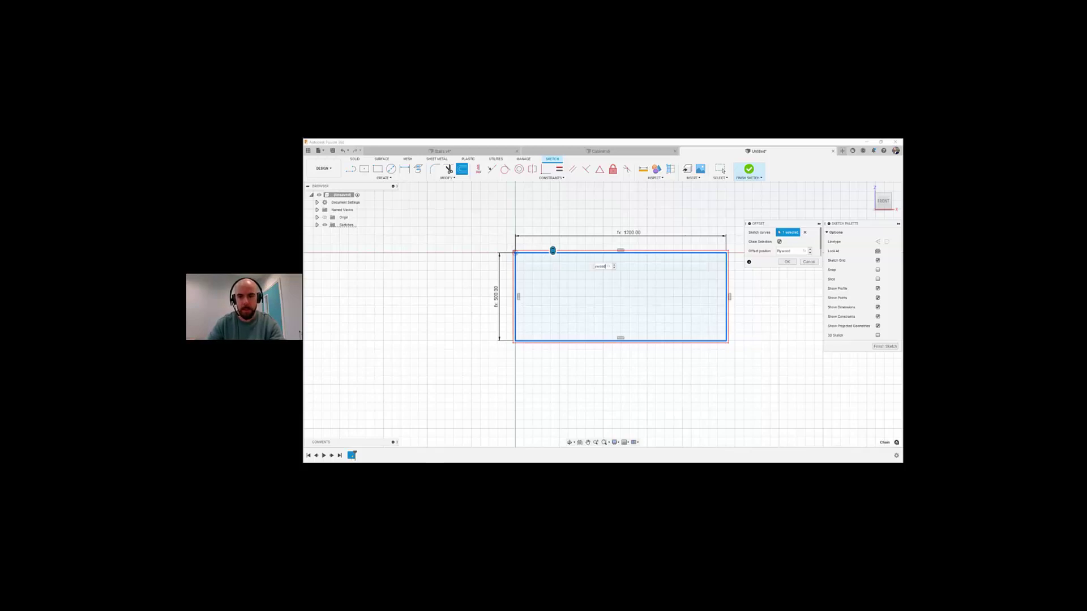
scroll(821, 247, "down", 1)
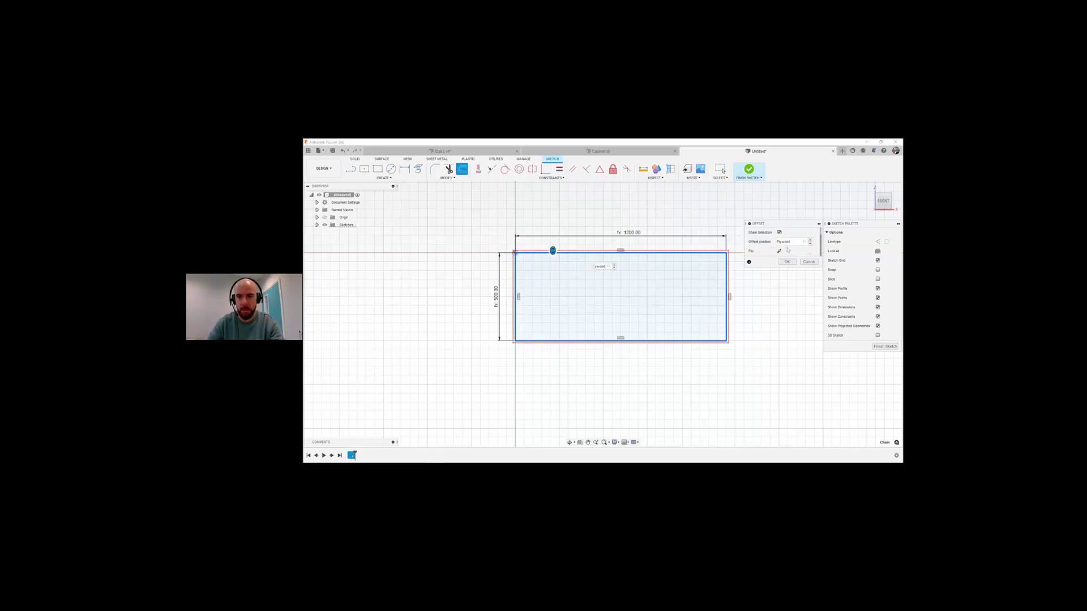
left_click(779, 251)
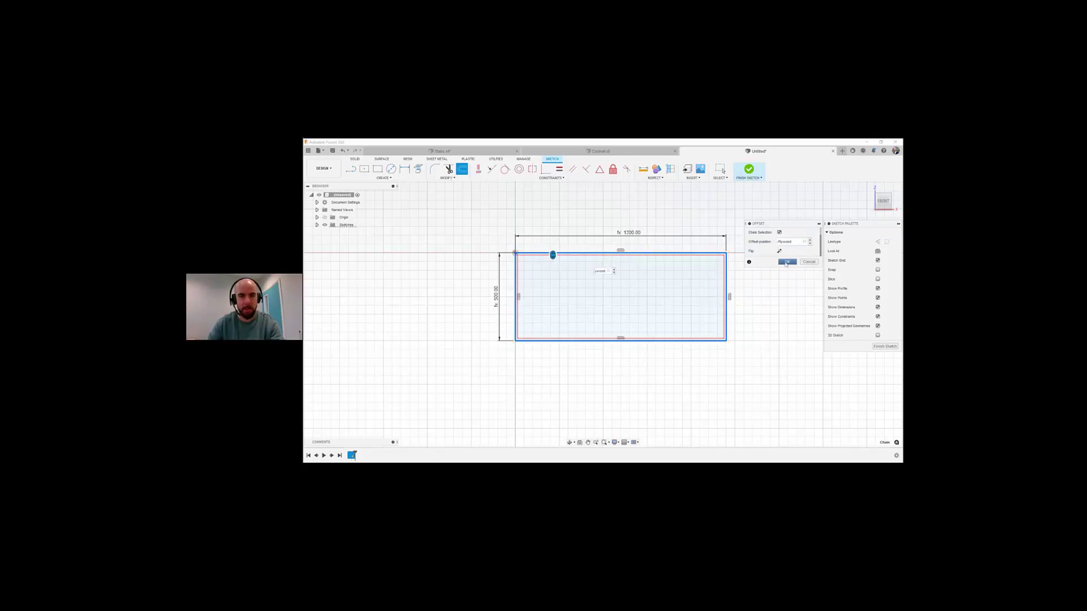
left_click(786, 262)
scroll(616, 279, "up", 3)
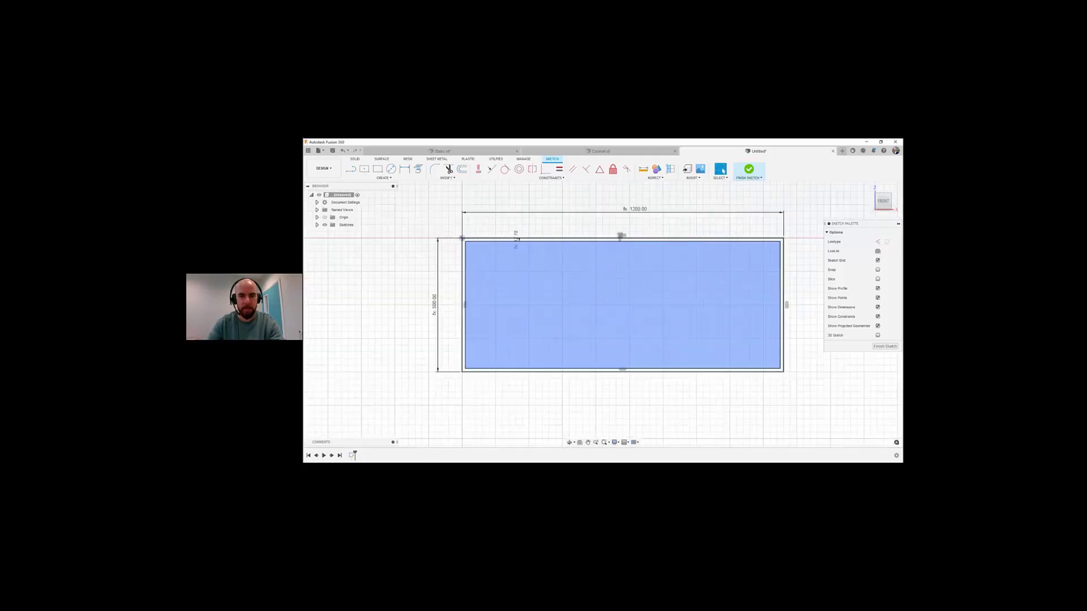
middle_click_drag(703, 303, 687, 300)
Step: Draw diagonal mitre lines between the outer and inner rectangles at all four corners, and finish the sketch
left_click(352, 170)
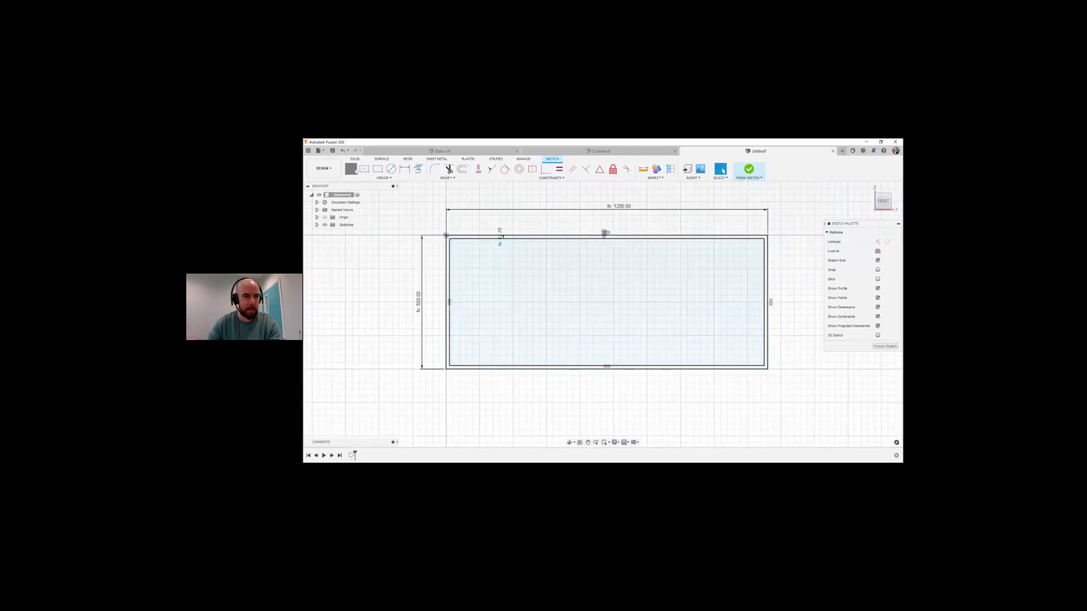
scroll(447, 235, "up", 4)
scroll(450, 242, "up", 1)
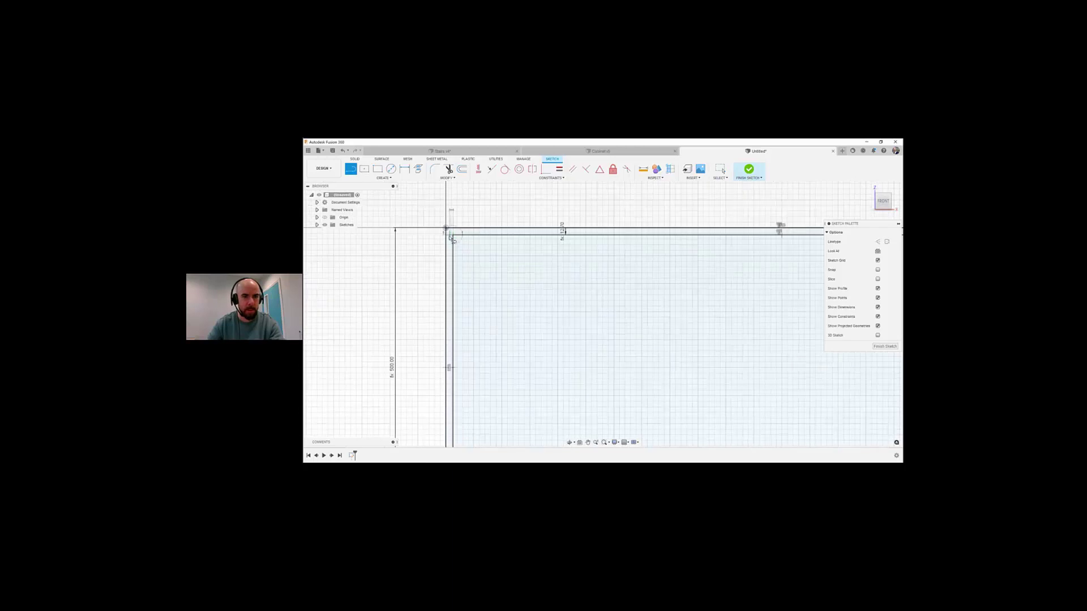
middle_click_drag(461, 293, 475, 196)
left_click(461, 410)
key("Escape")
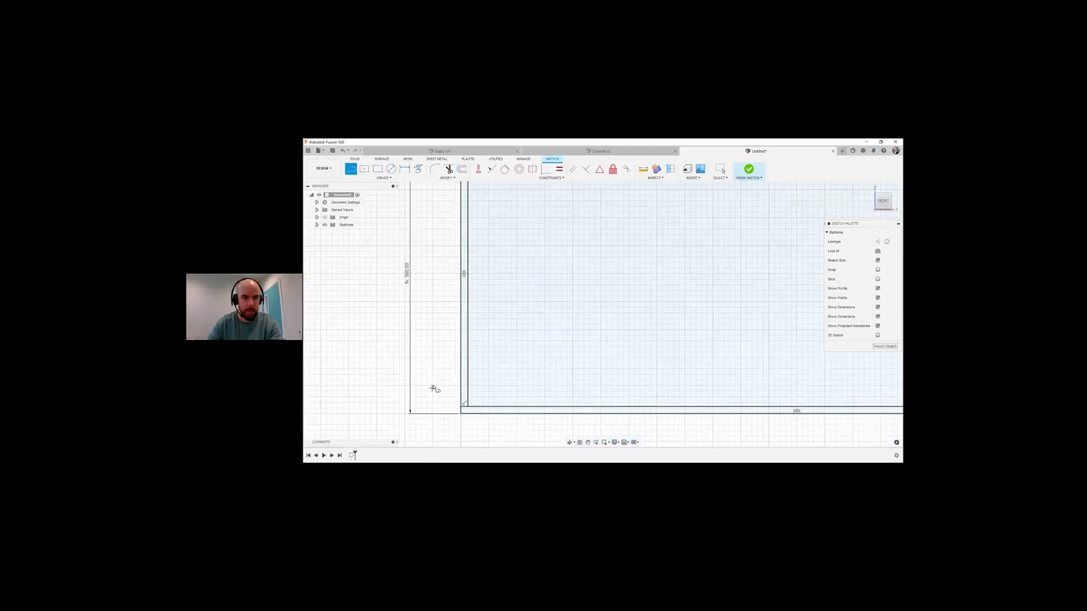
scroll(432, 388, "down", 4)
scroll(725, 371, "up", 2)
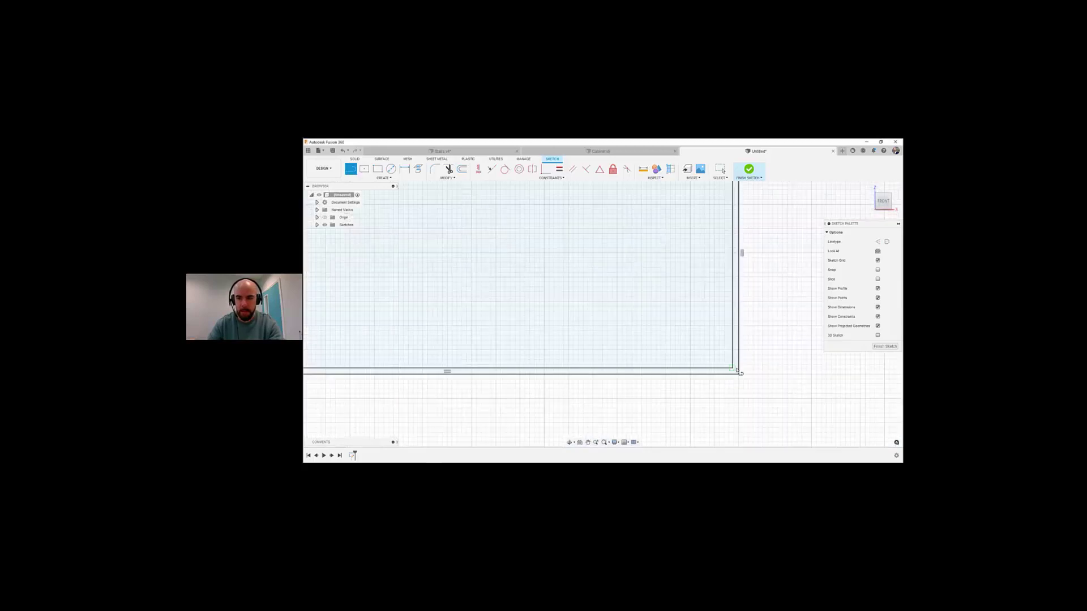
middle_click_drag(756, 273, 751, 356)
left_click(728, 221)
key("Escape")
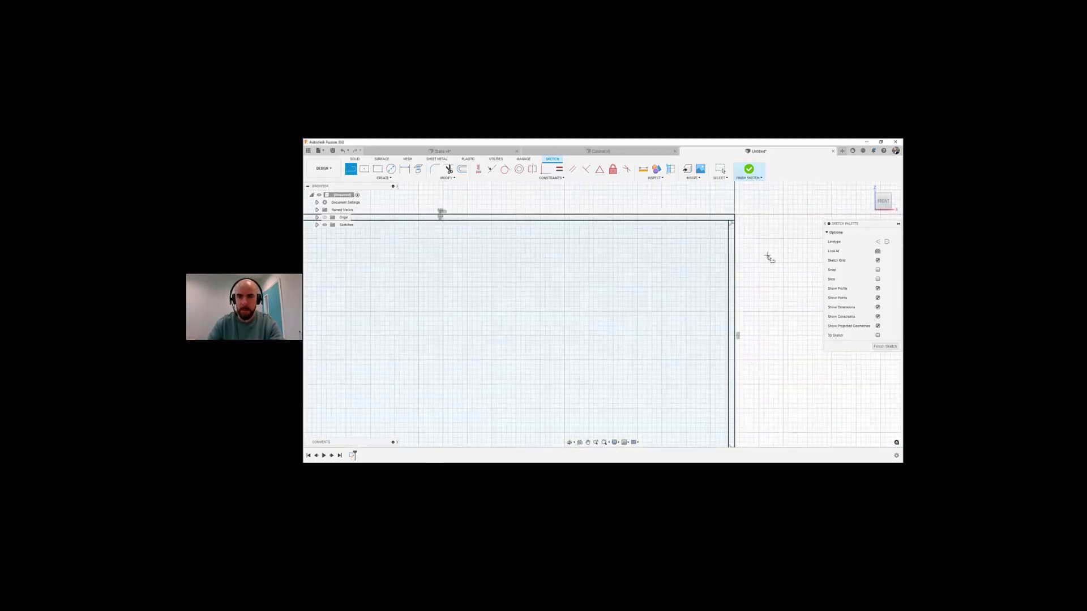
scroll(767, 264, "down", 4)
key("l")
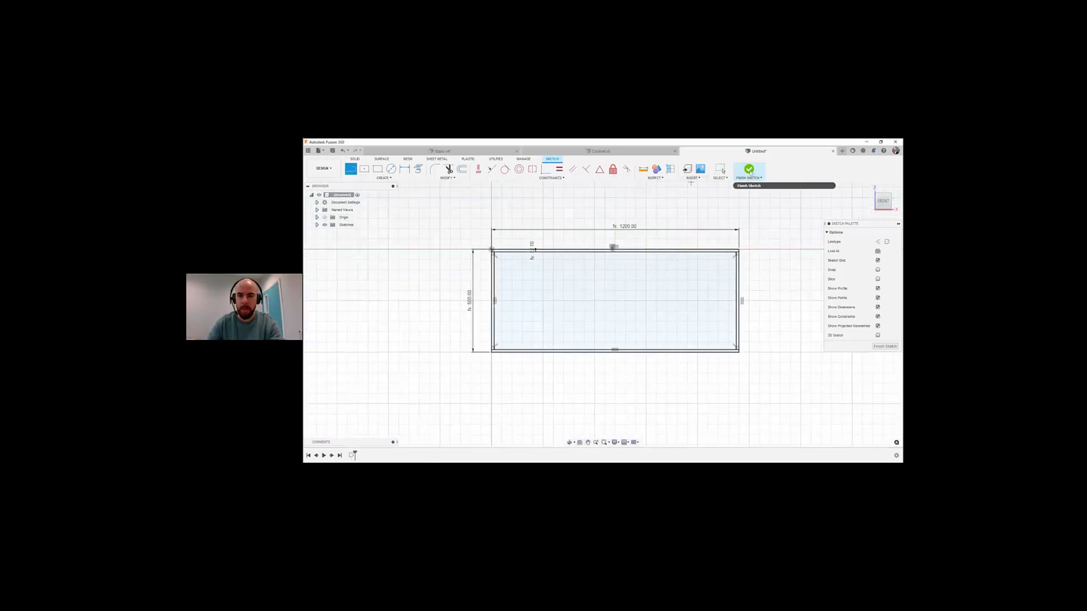
left_click(750, 170)
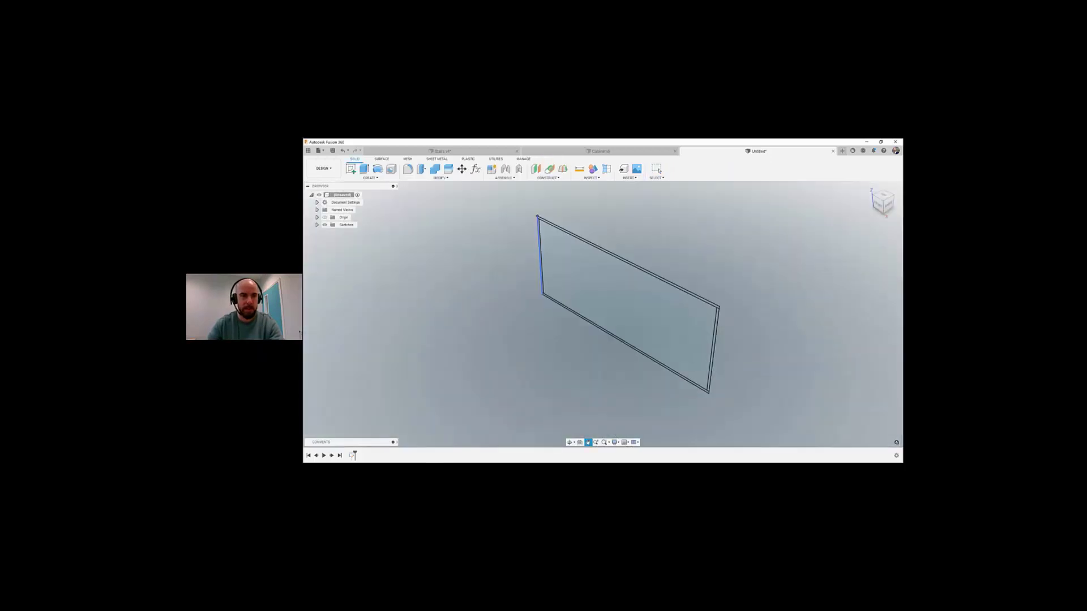
Step: Extrude the mitred bottom strip of the carcass sketch backward by the Depth parameter as a new component
key("e")
scroll(540, 203, "up", 5)
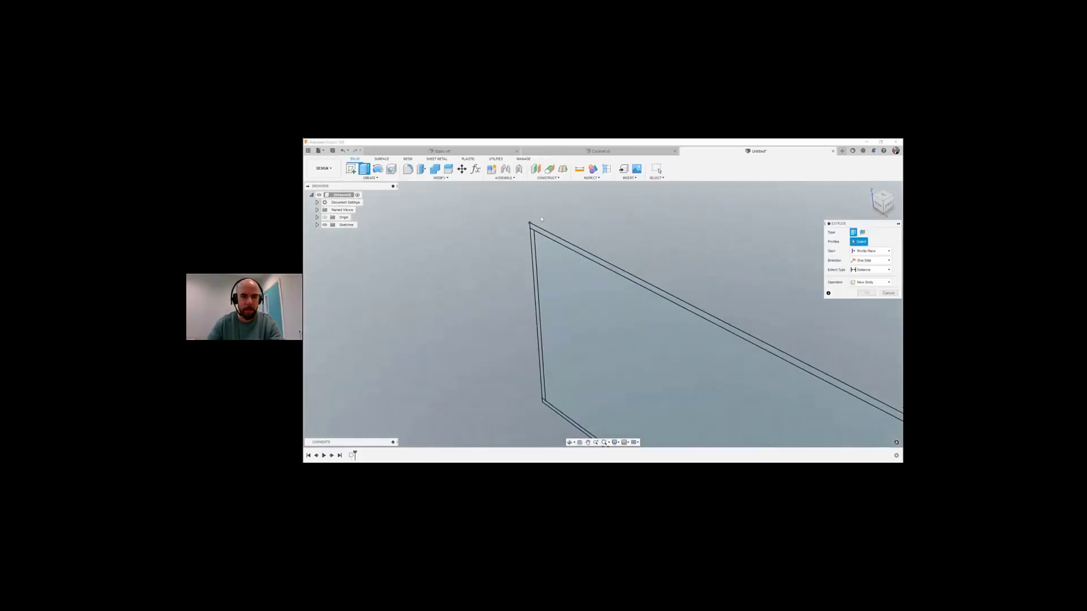
middle_click_drag(529, 338, 508, 263)
left_click(530, 350)
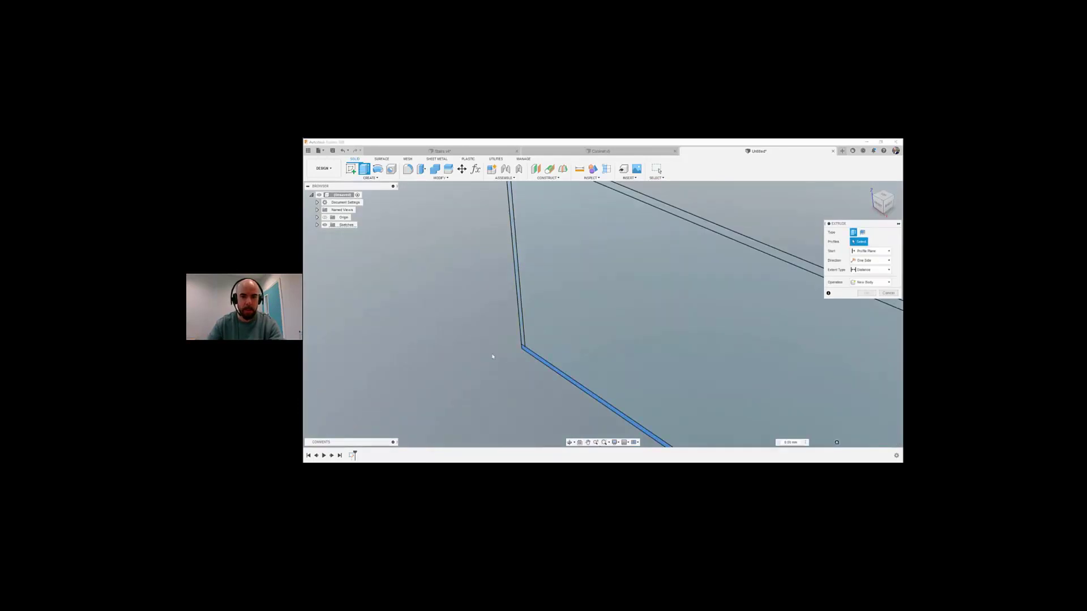
scroll(493, 350, "down", 3)
left_click_drag(830, 224, 643, 200)
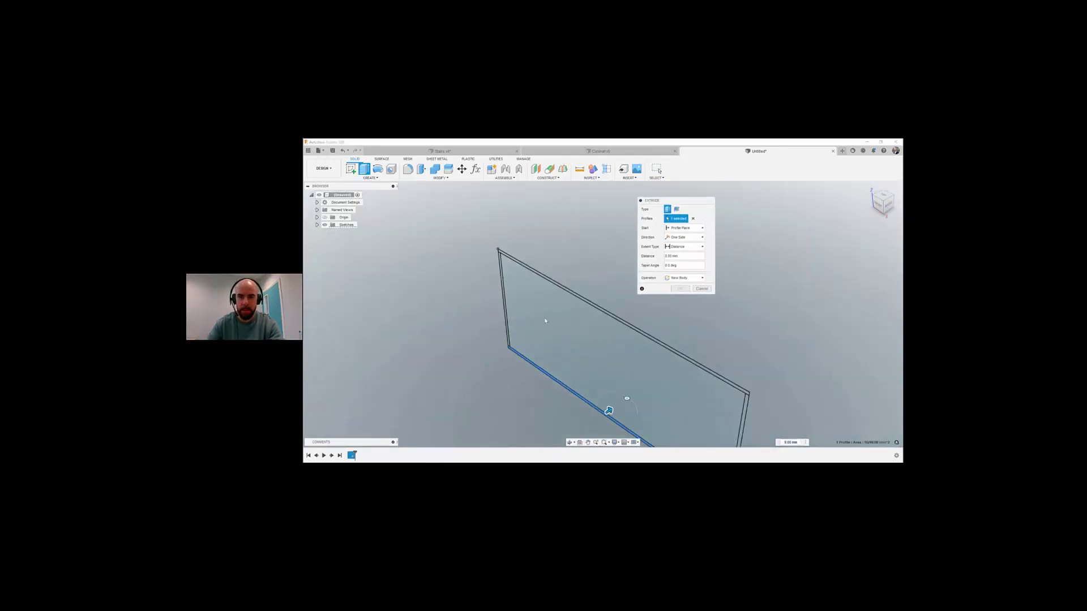
left_click_drag(608, 411, 660, 374)
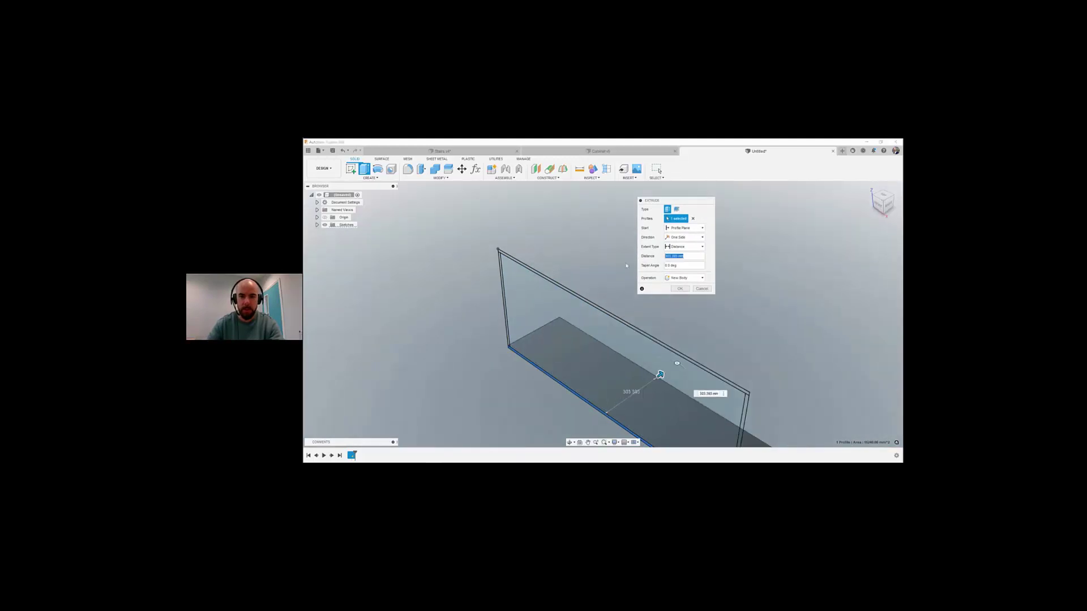
type("depth")
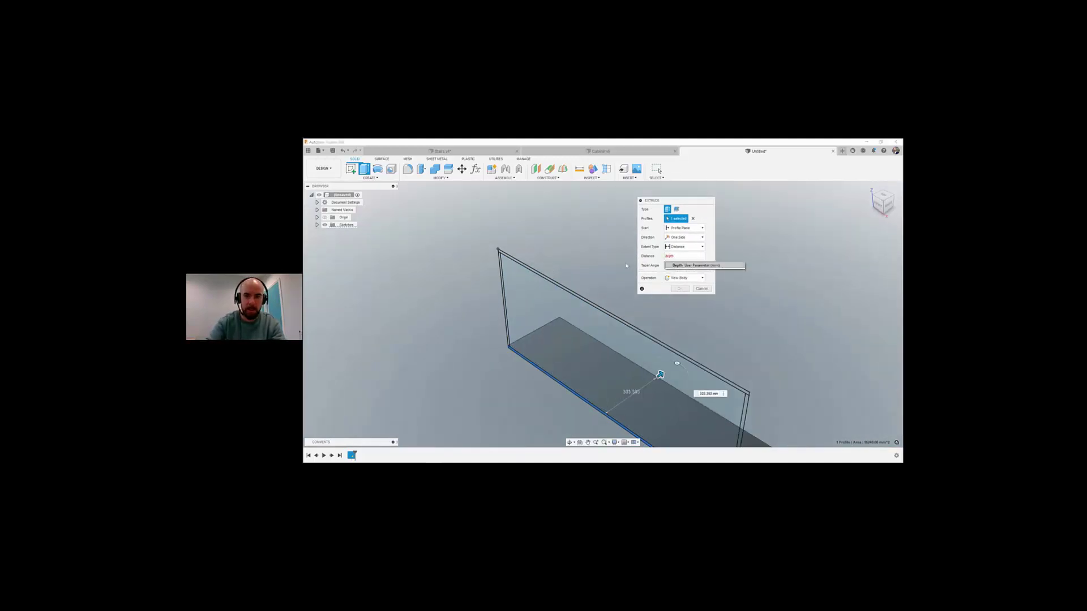
left_click(678, 265)
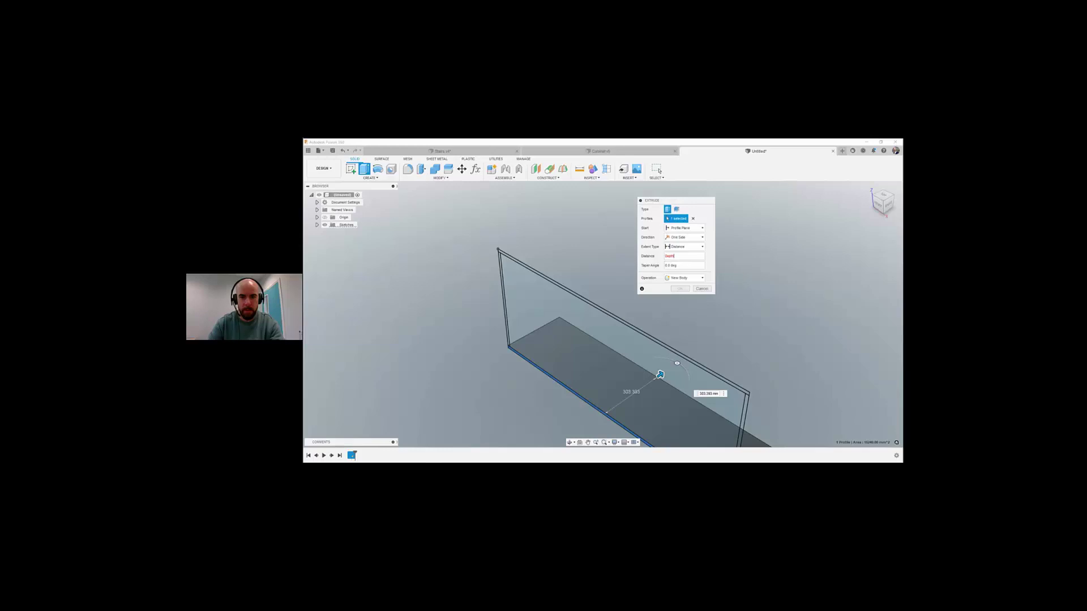
left_click(684, 278)
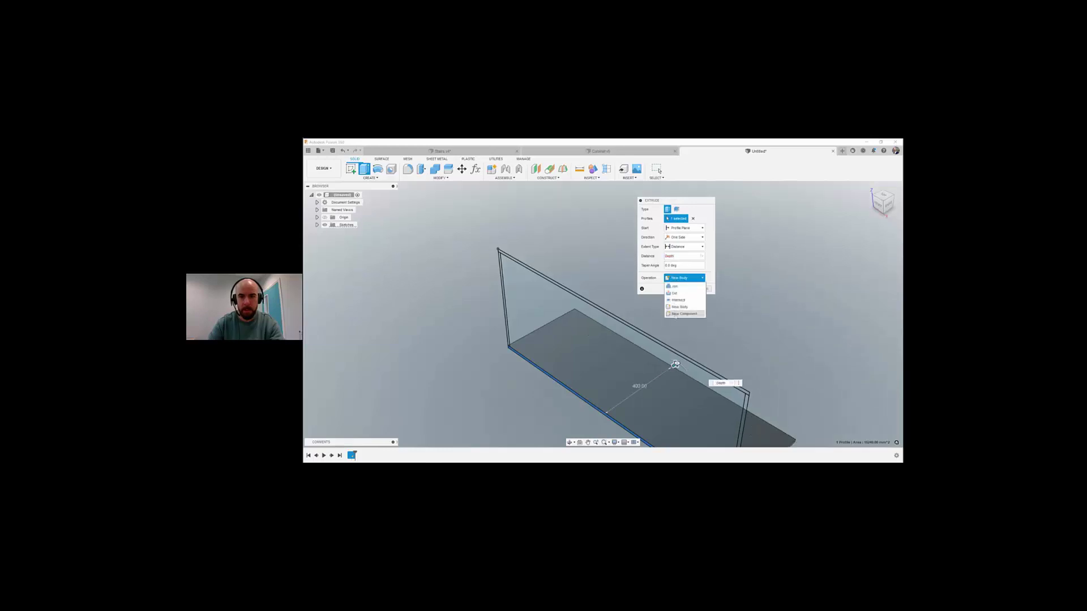
left_click(676, 315)
left_click(682, 289)
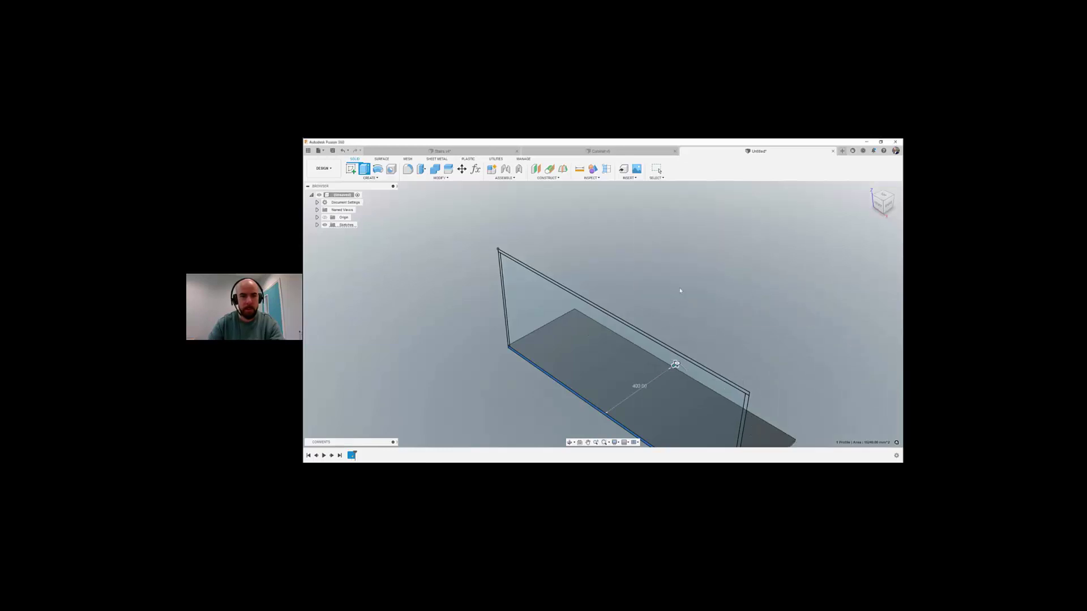
middle_click_drag(574, 354, 541, 311)
scroll(540, 306, "down", 1)
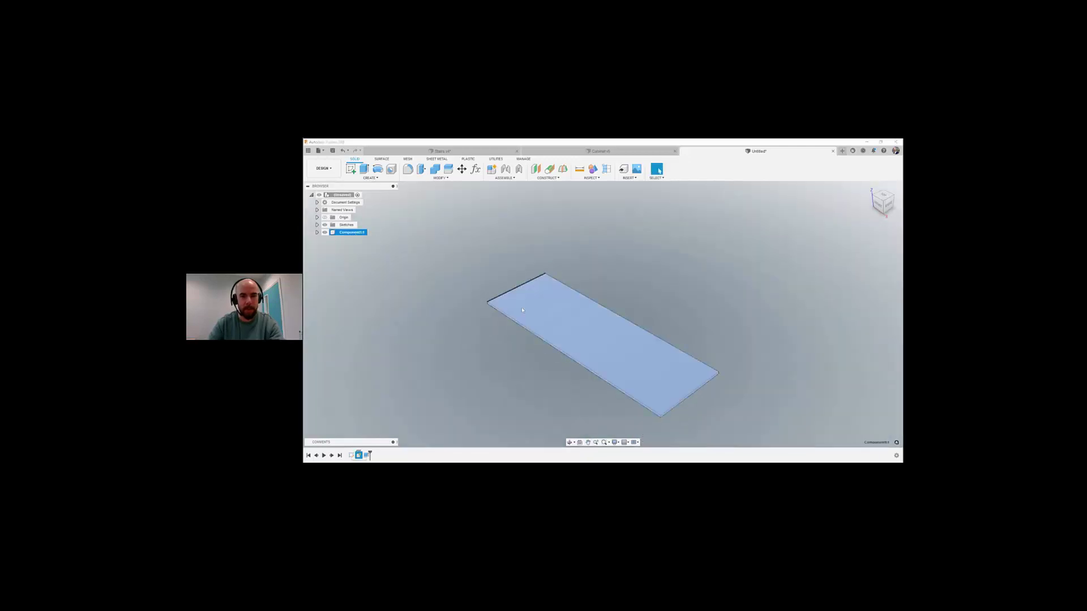
Step: Ground the bottom panel component so it stays fixed in place
right_click(343, 234)
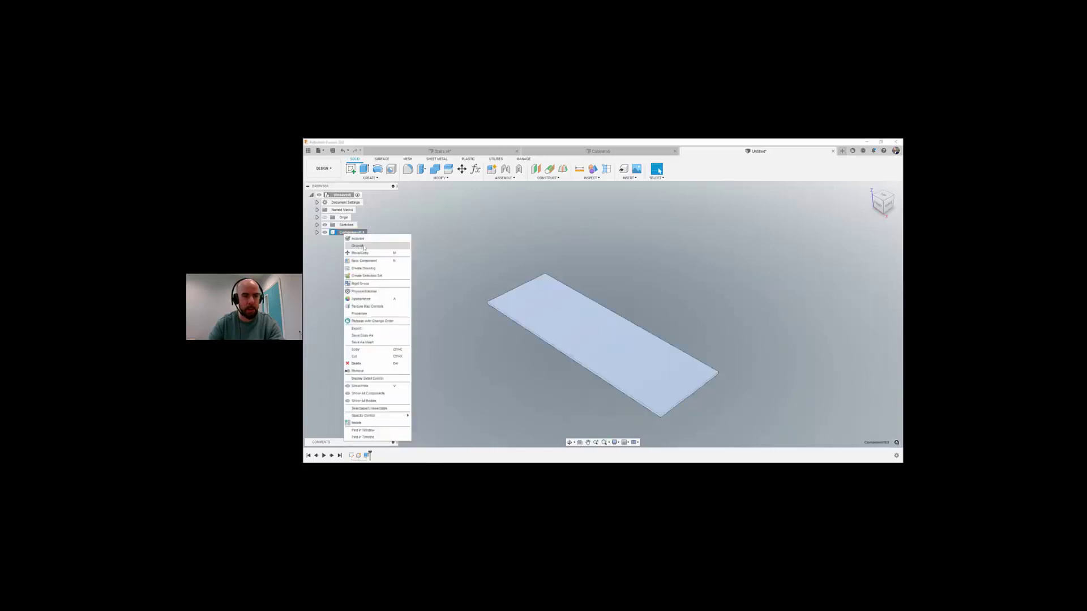
left_click(388, 277)
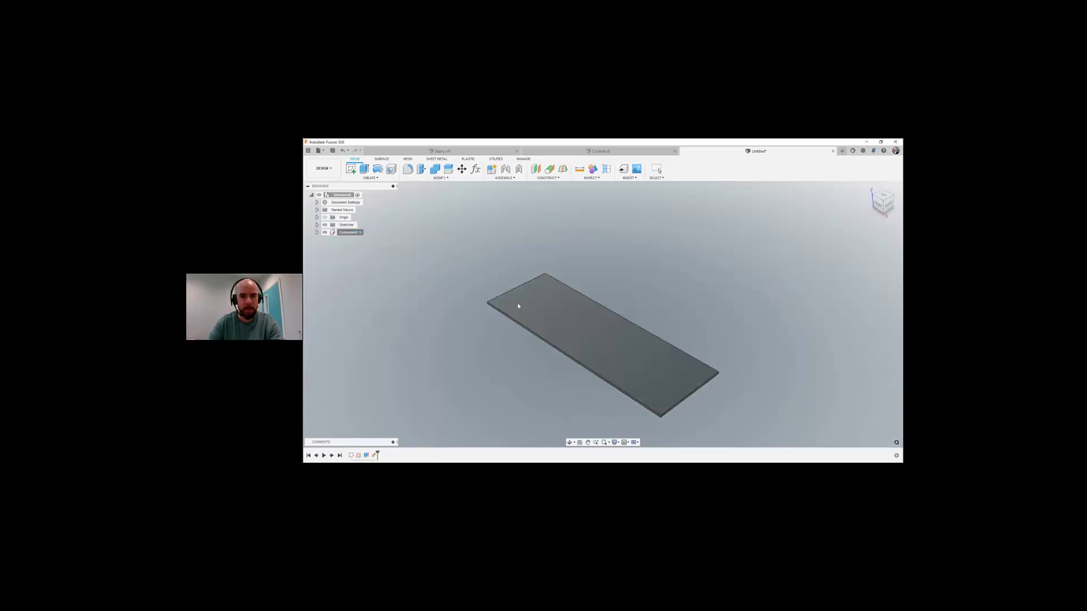
middle_click_drag(430, 297, 461, 302, "shift")
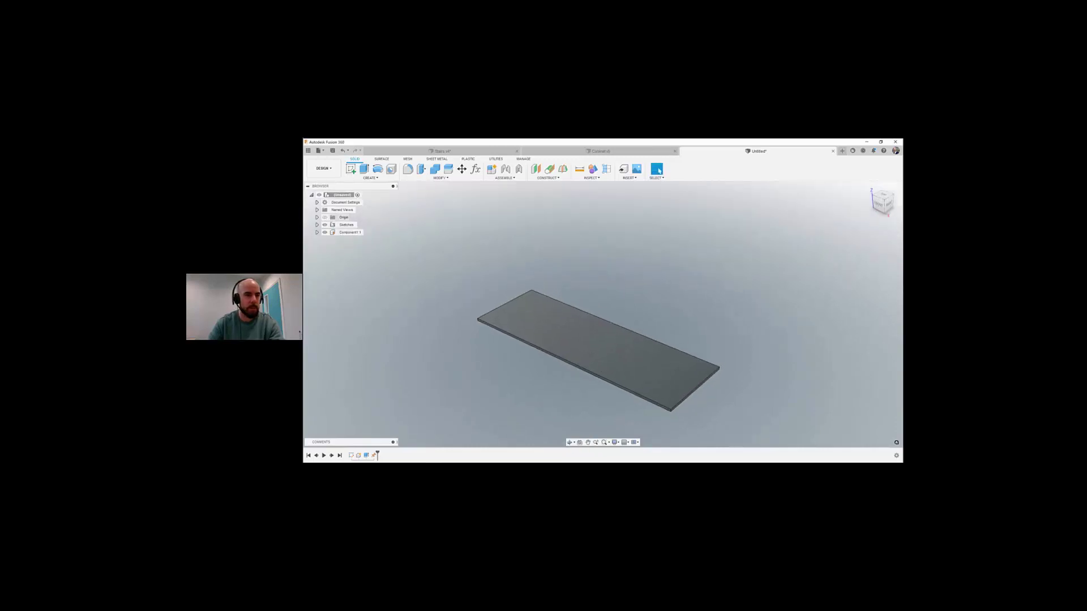
Step: Show the carcass sketch again and extrude its left side strip by the Depth parameter as a new component
left_click(317, 224)
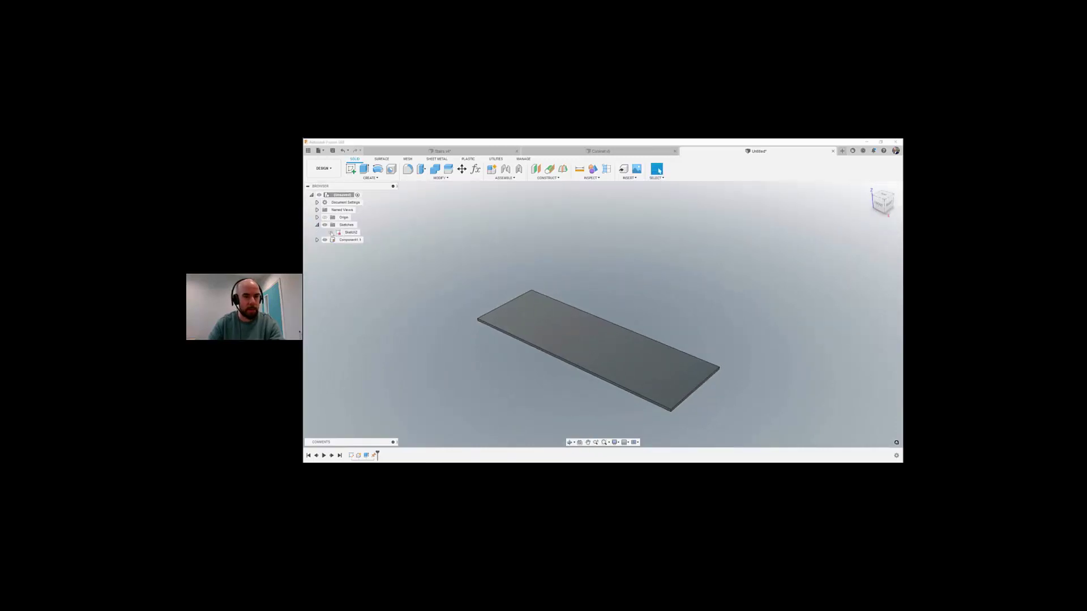
left_click(331, 232)
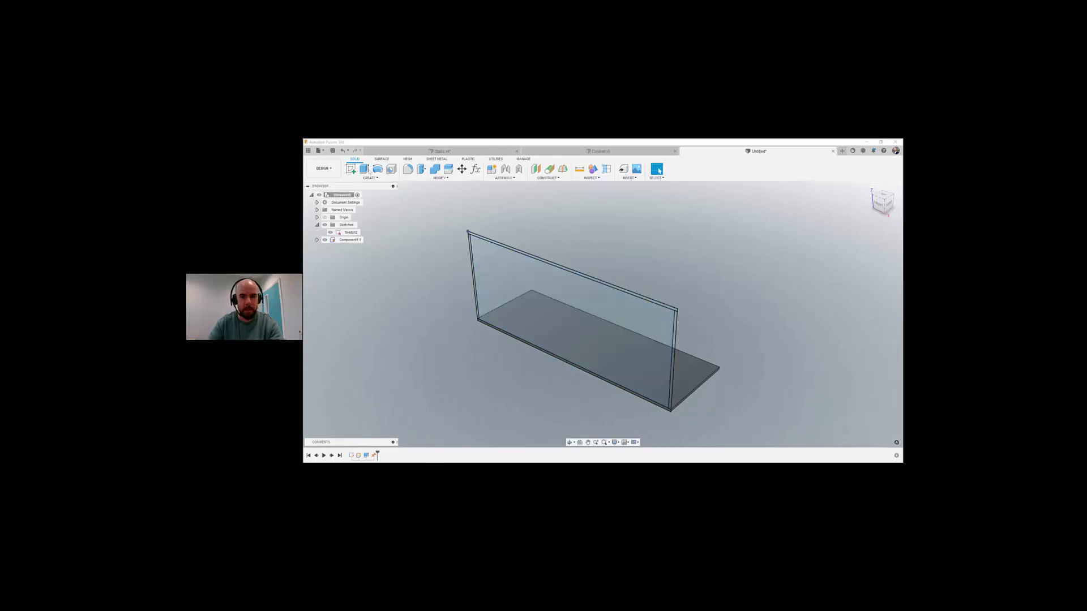
left_click(364, 168)
scroll(484, 251, "up", 5)
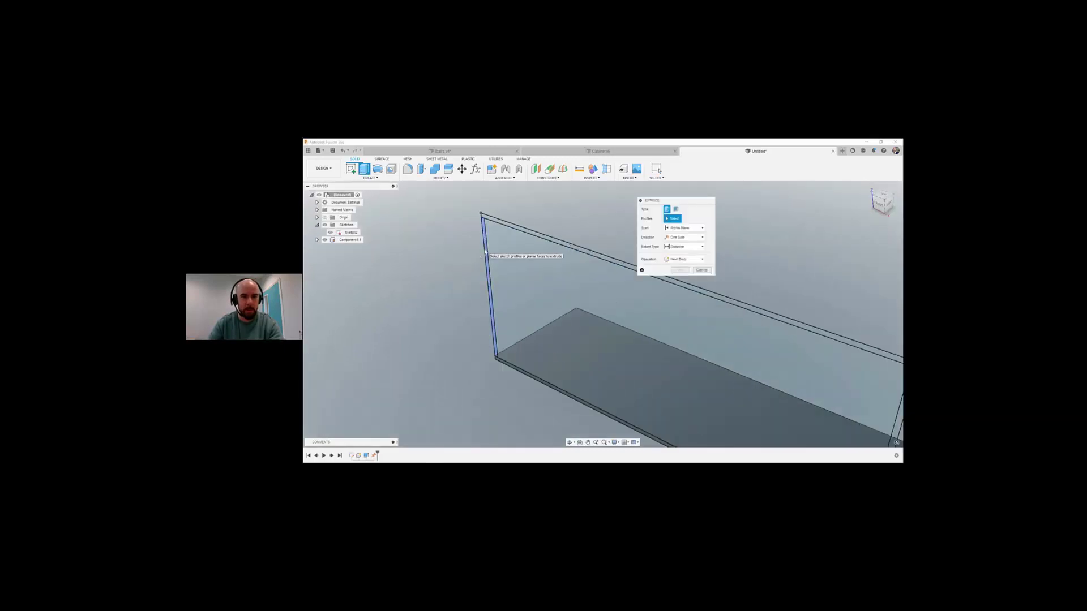
left_click(492, 285)
type("depth")
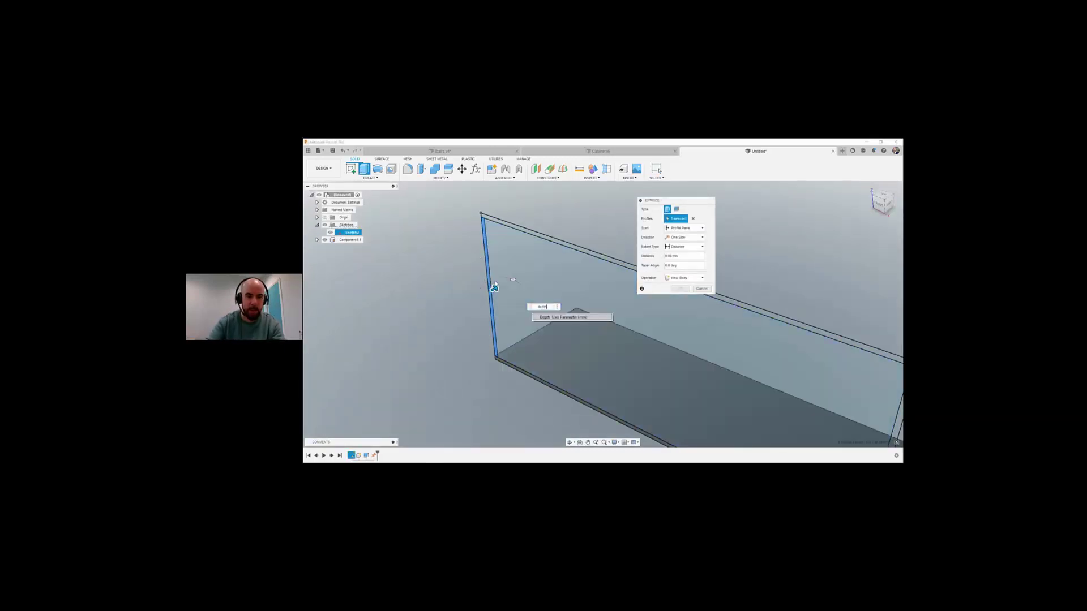
key("Return")
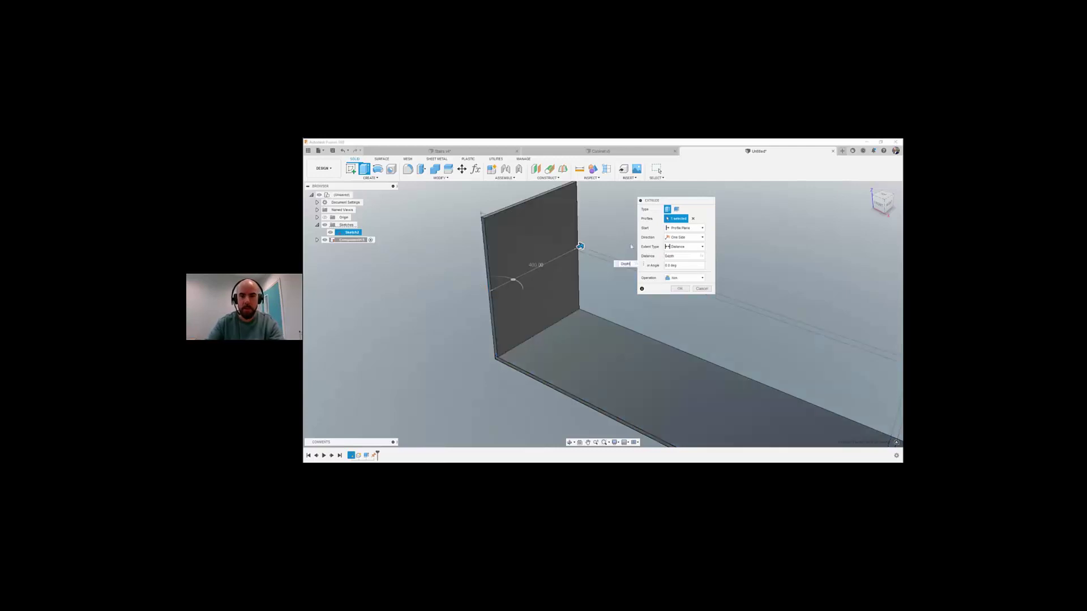
left_click(685, 278)
left_click(682, 314)
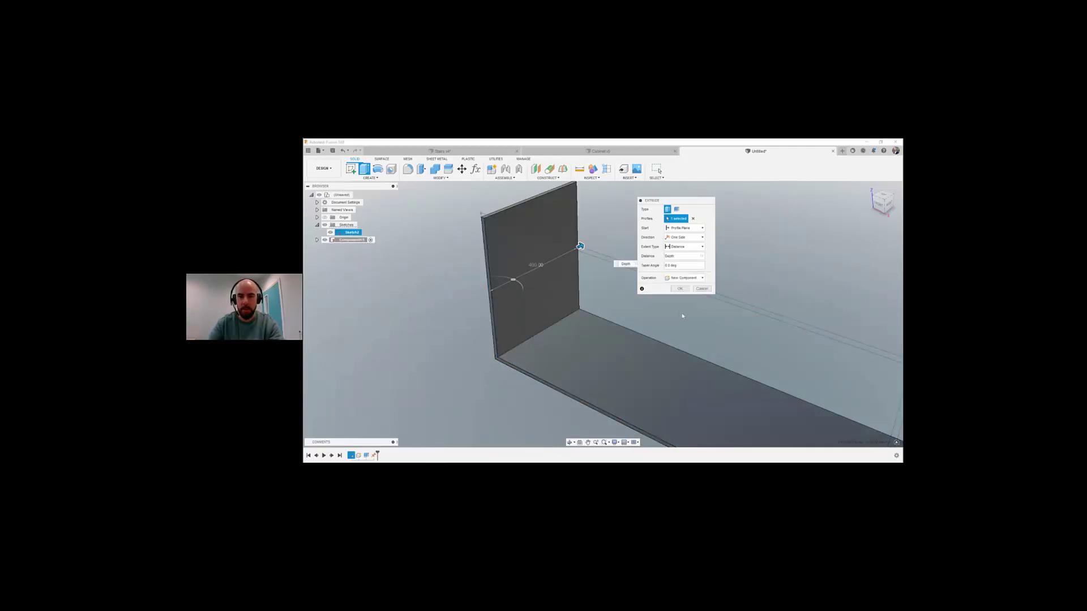
left_click(680, 289)
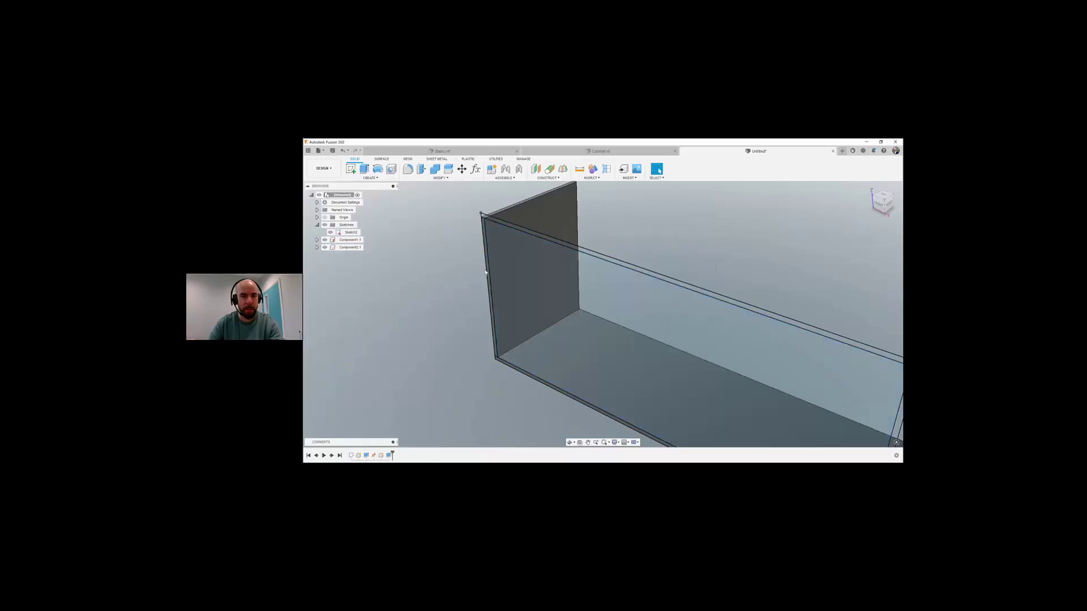
Step: Extrude the top strip of the carcass sketch by the Depth parameter as a new component
scroll(485, 273, "down", 3)
left_click(364, 169)
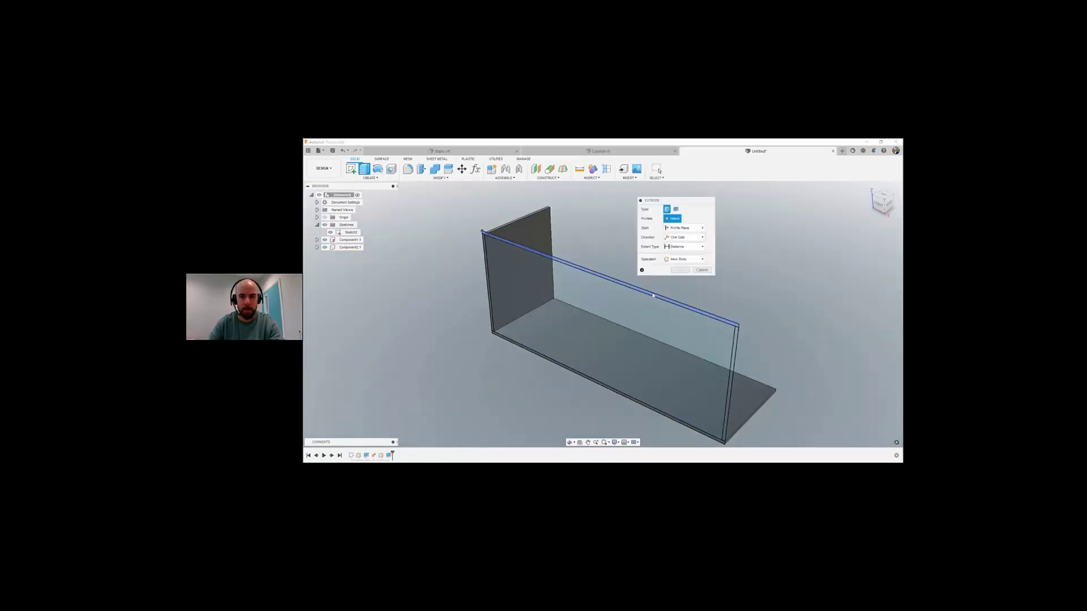
left_click(638, 287)
type("depth")
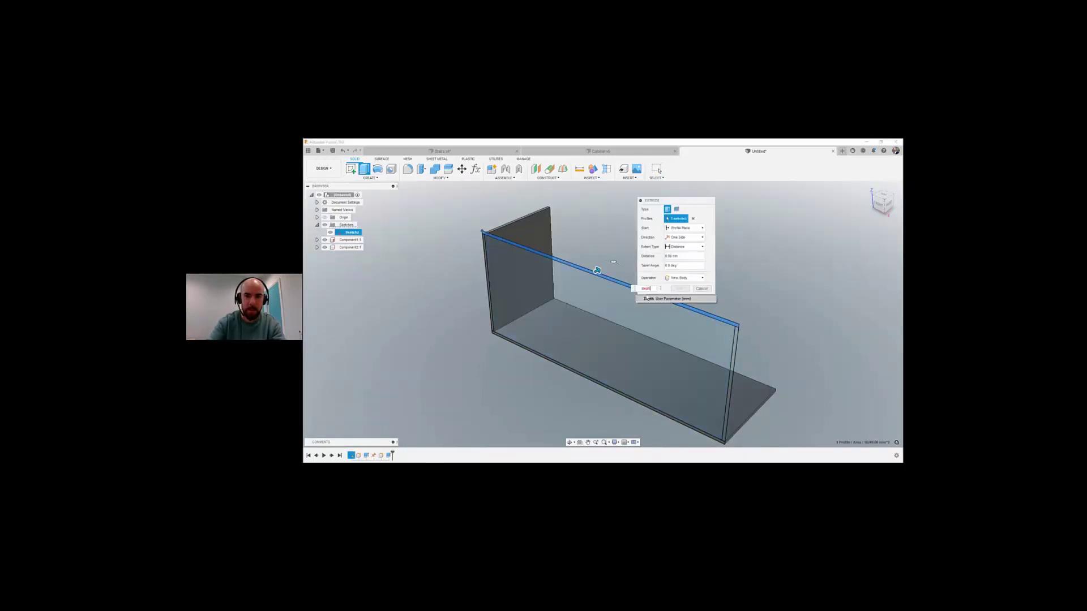
left_click(647, 298)
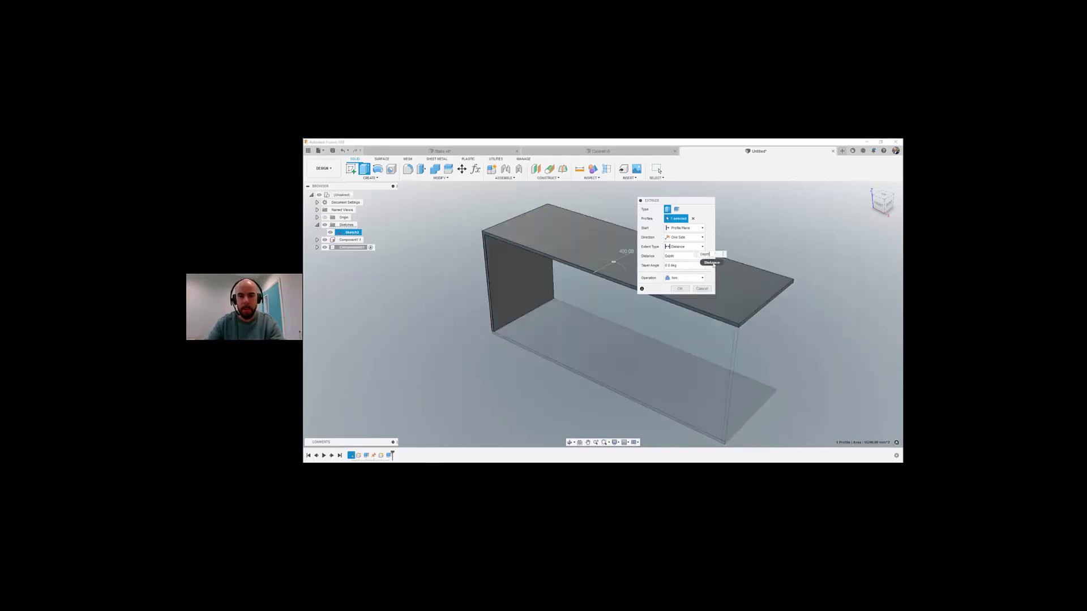
left_click(685, 278)
left_click(682, 301)
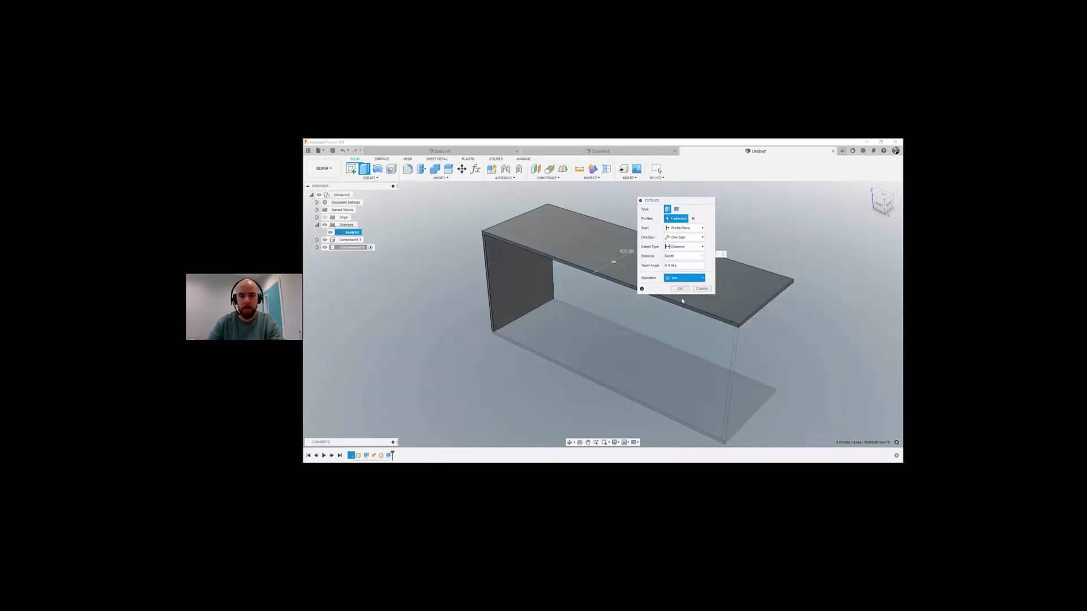
left_click(680, 288)
Step: Extrude the right side strip of the carcass sketch by the Depth parameter as a new component
key("e")
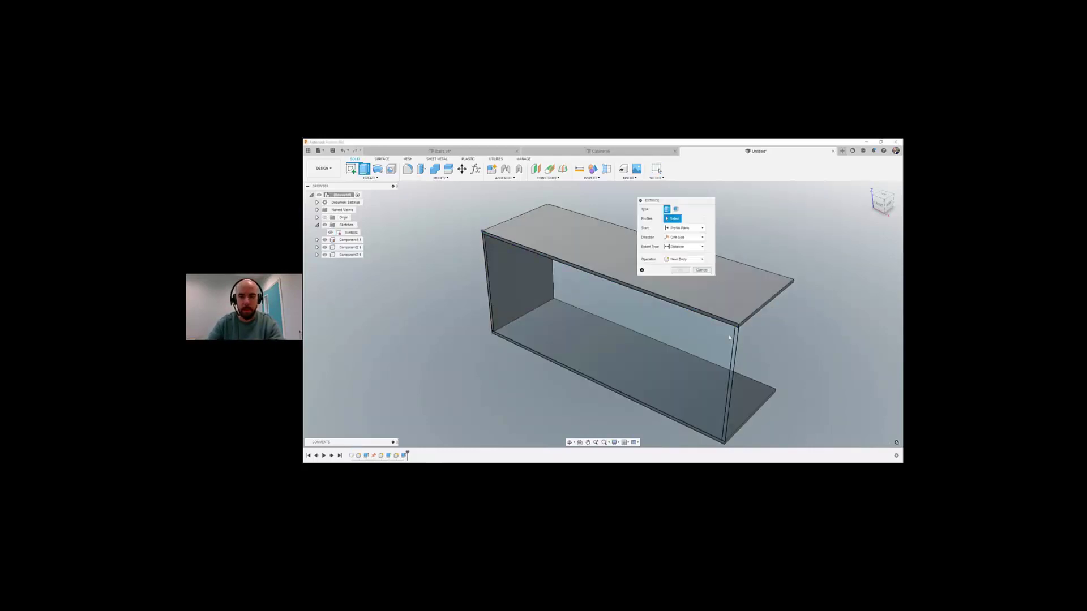
left_click(734, 377)
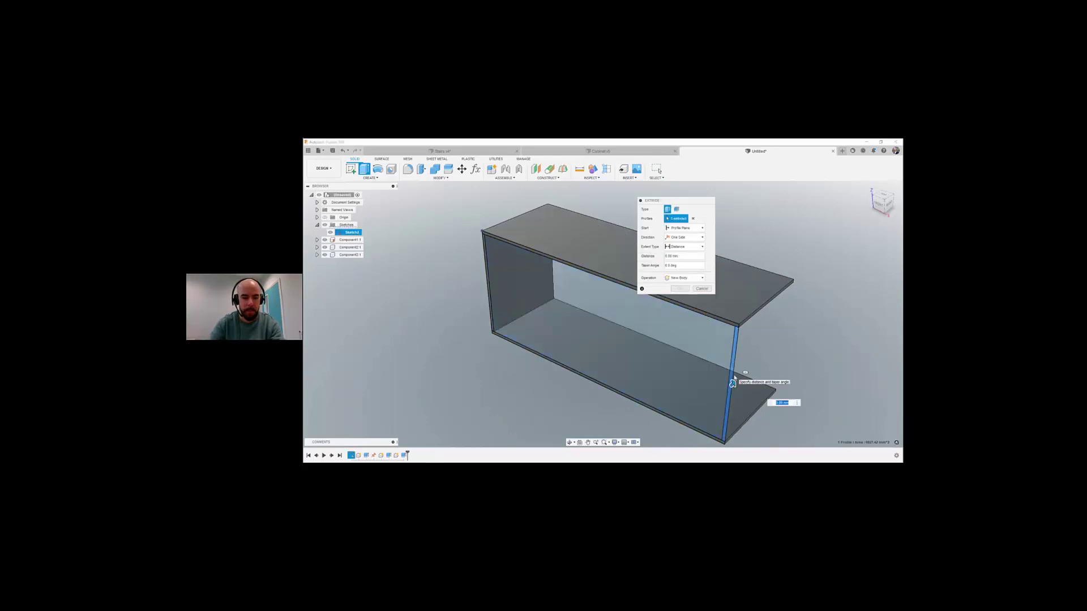
type("depth")
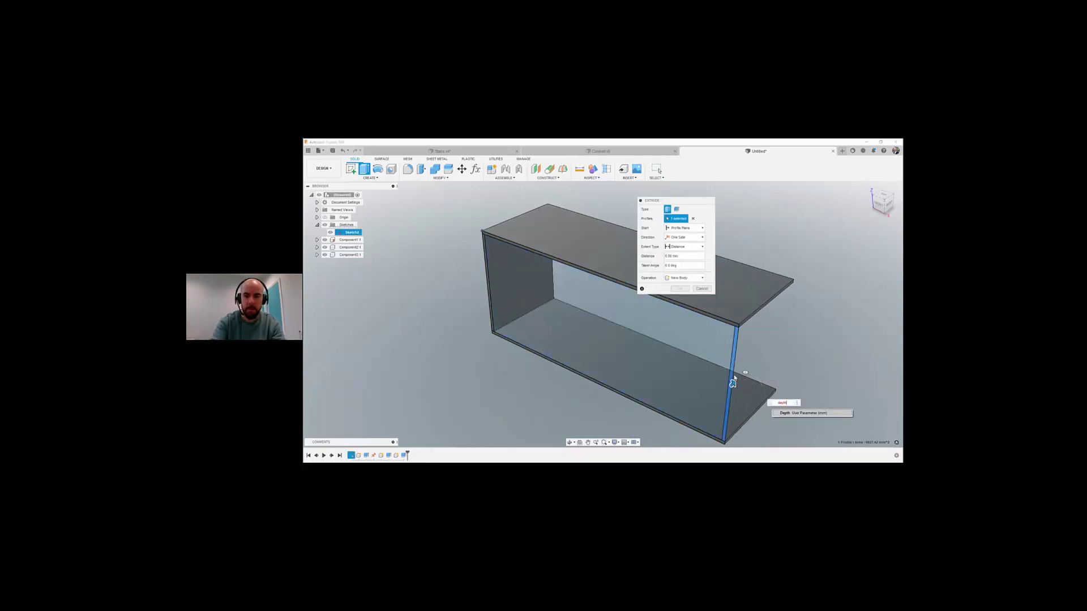
key("Return")
left_click(685, 278)
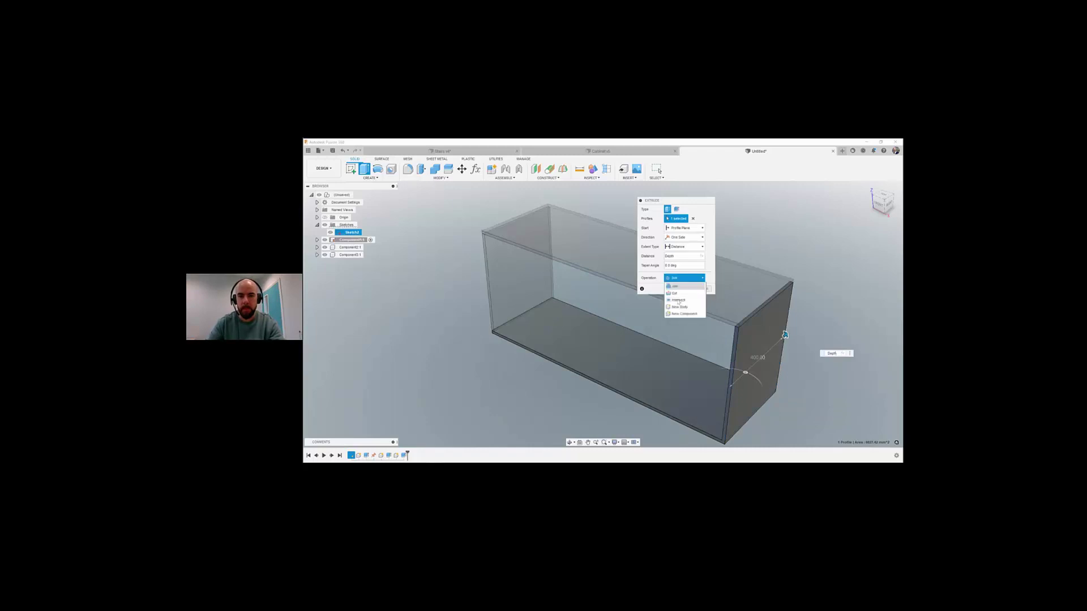
left_click(680, 308)
key("Return")
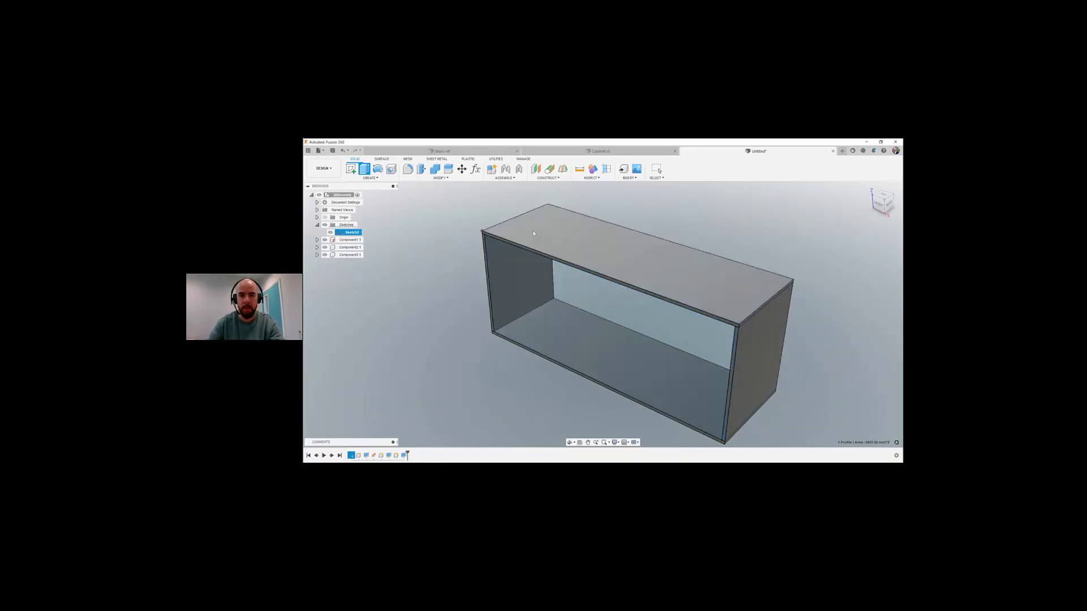
Step: Check which panel each component represents and rename the bottom panel's component to Floor
scroll(517, 248, "down", 3)
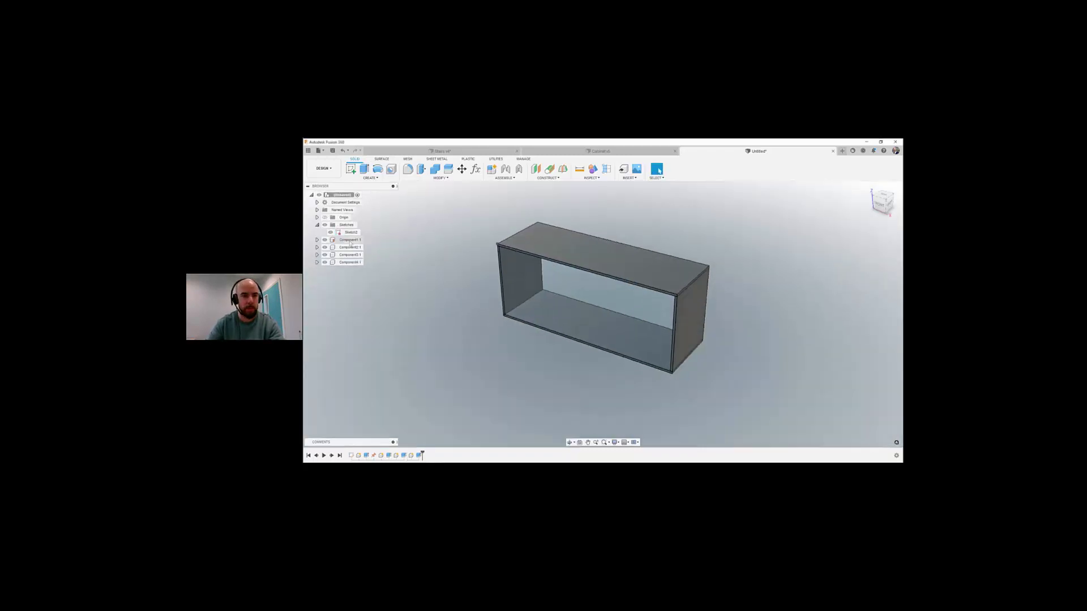
left_click(350, 240)
left_click(350, 247)
left_click(350, 255)
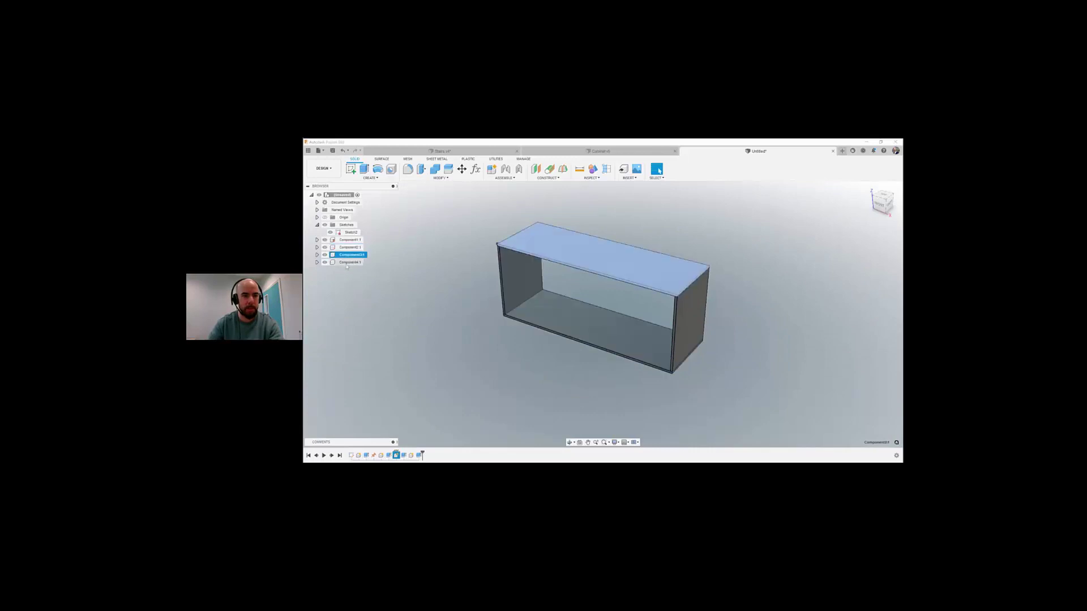
left_click(348, 262)
left_click(349, 240)
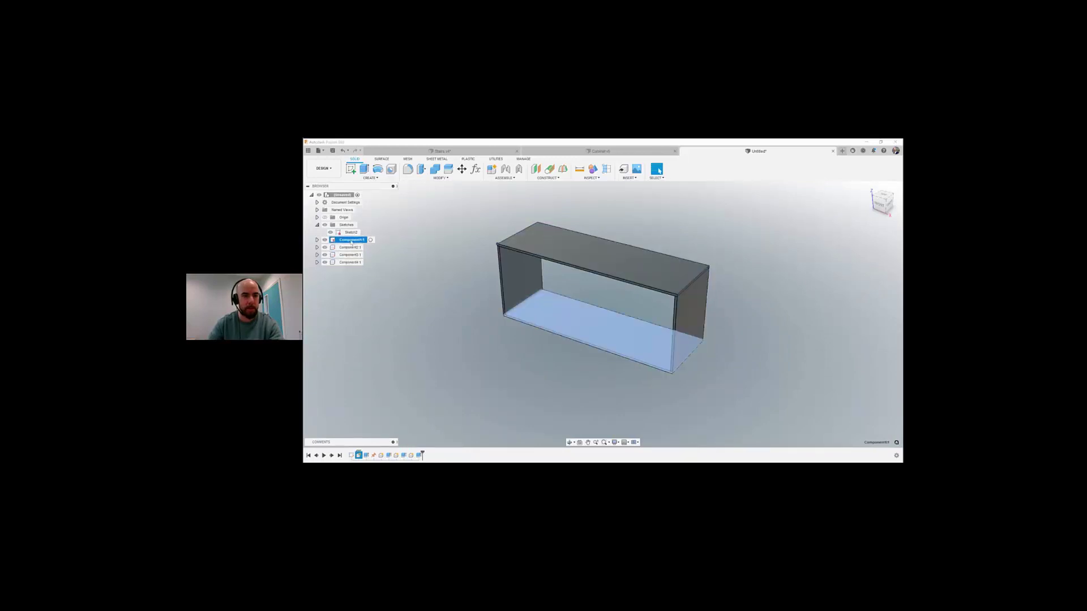
double_click(351, 240)
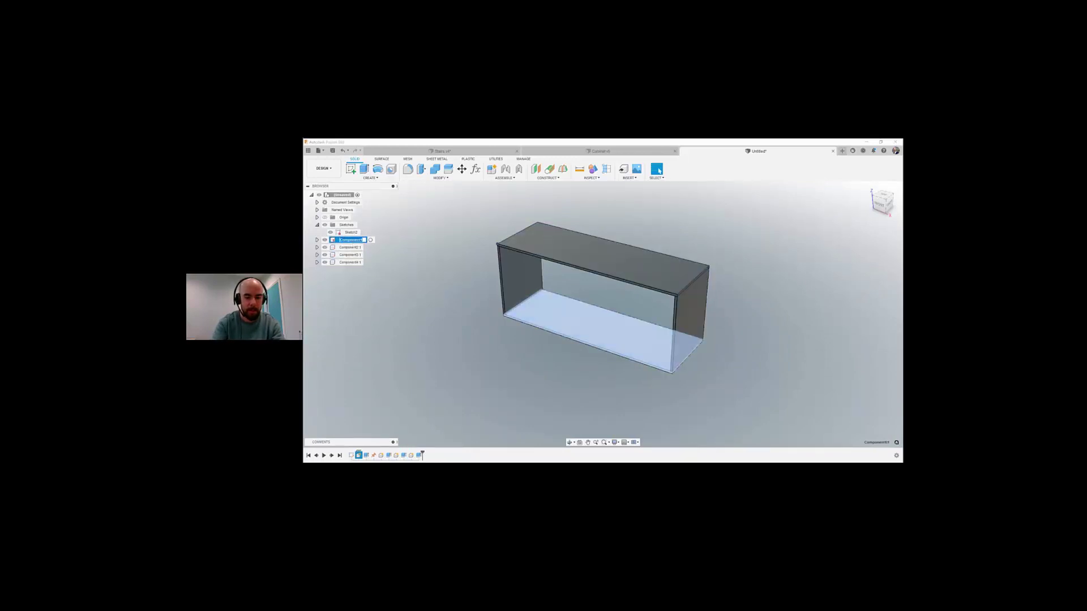
type("Flo")
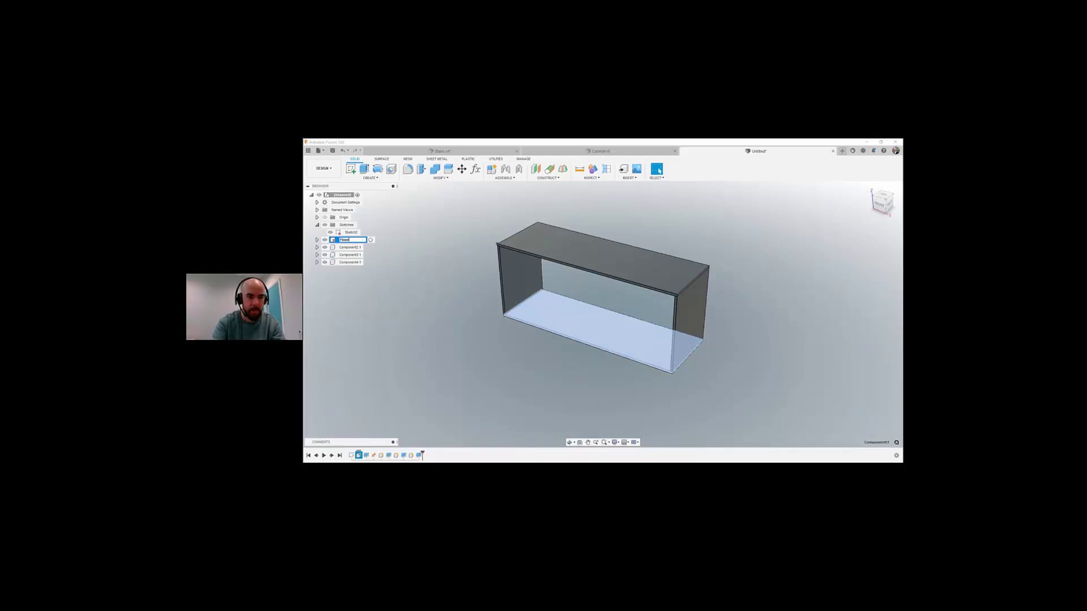
type("or")
key("Return")
Step: Rename the component of the carcass's left side panel to Left
left_click(351, 248)
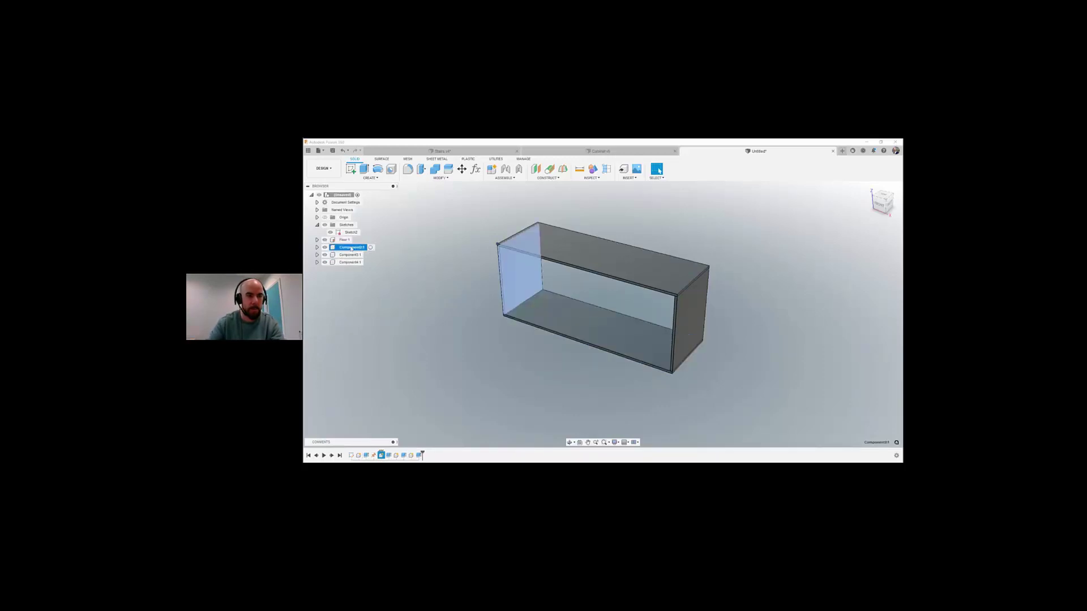
double_click(351, 248)
type("Left")
key("Return")
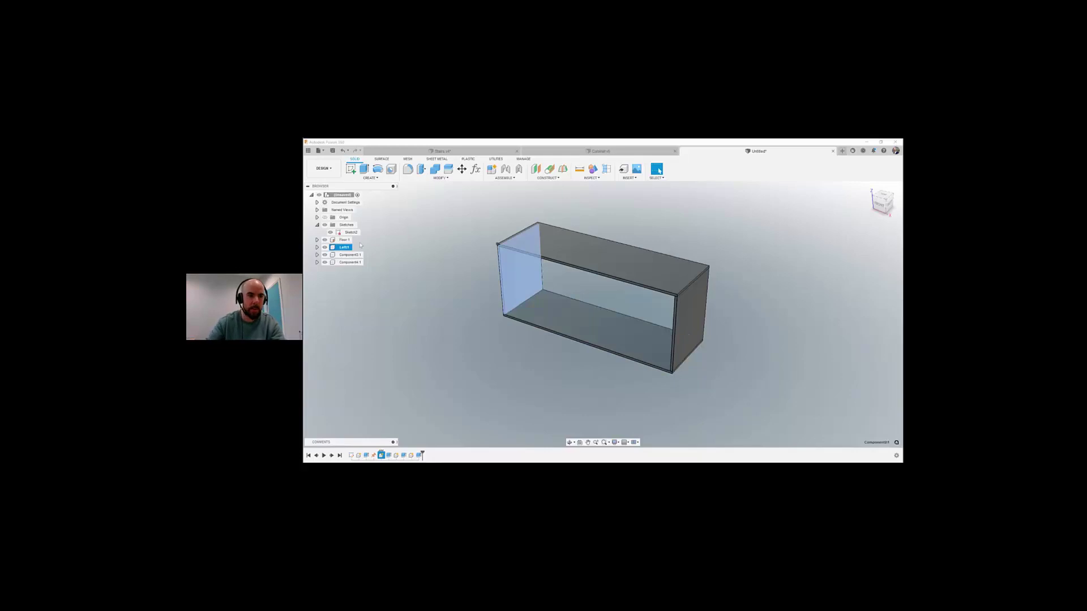
Step: Rename the component of the carcass's top panel to Top
left_click(351, 255)
double_click(351, 256)
type("Right")
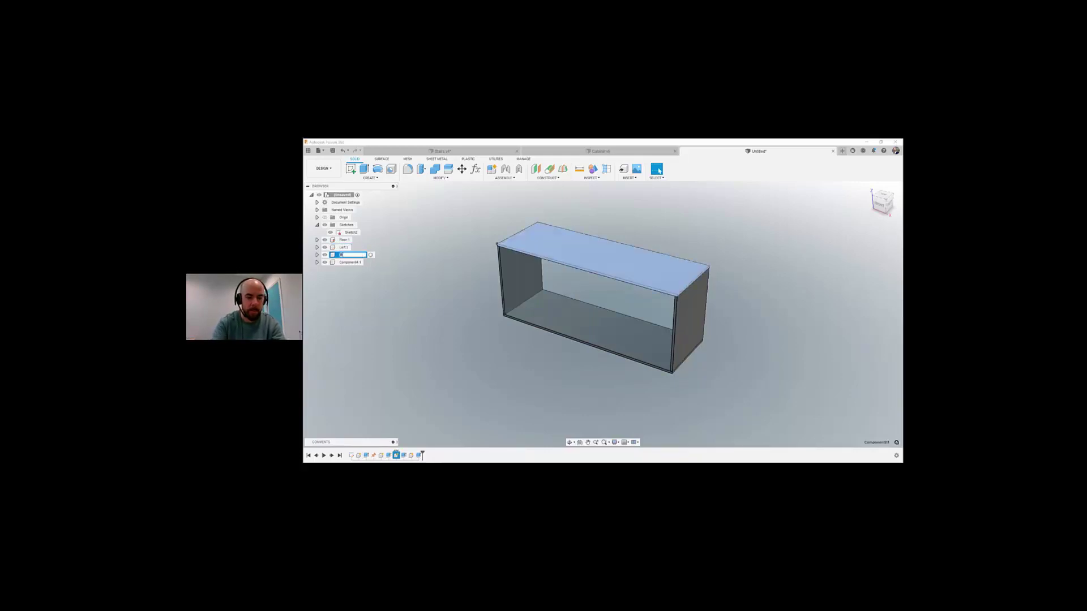
key("BackSpace")
key("BackSpace")
key("BackSpace")
key("BackSpace")
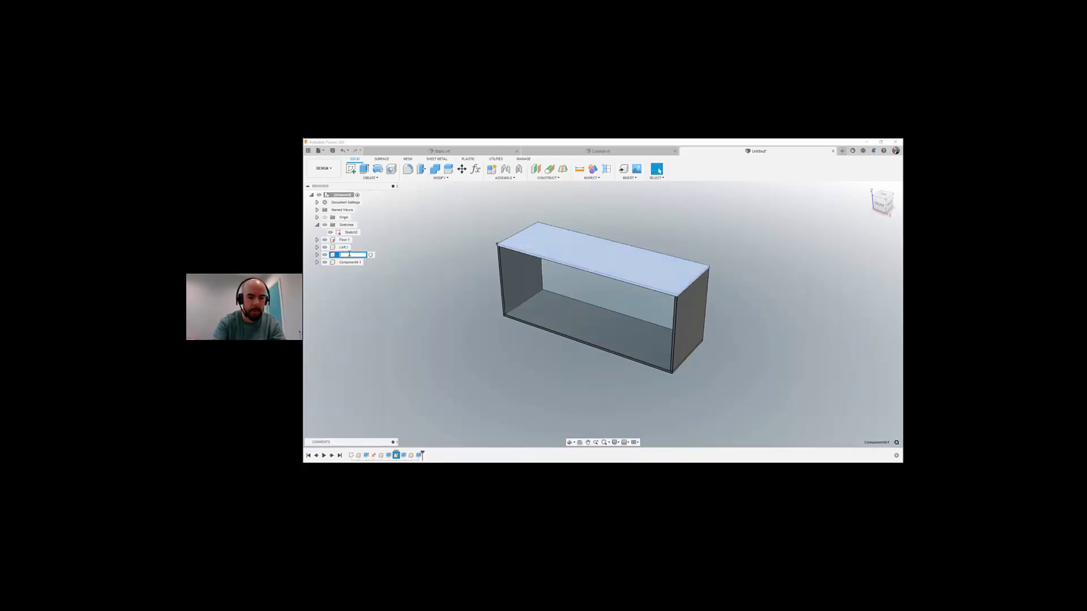
type("Top")
key("Return")
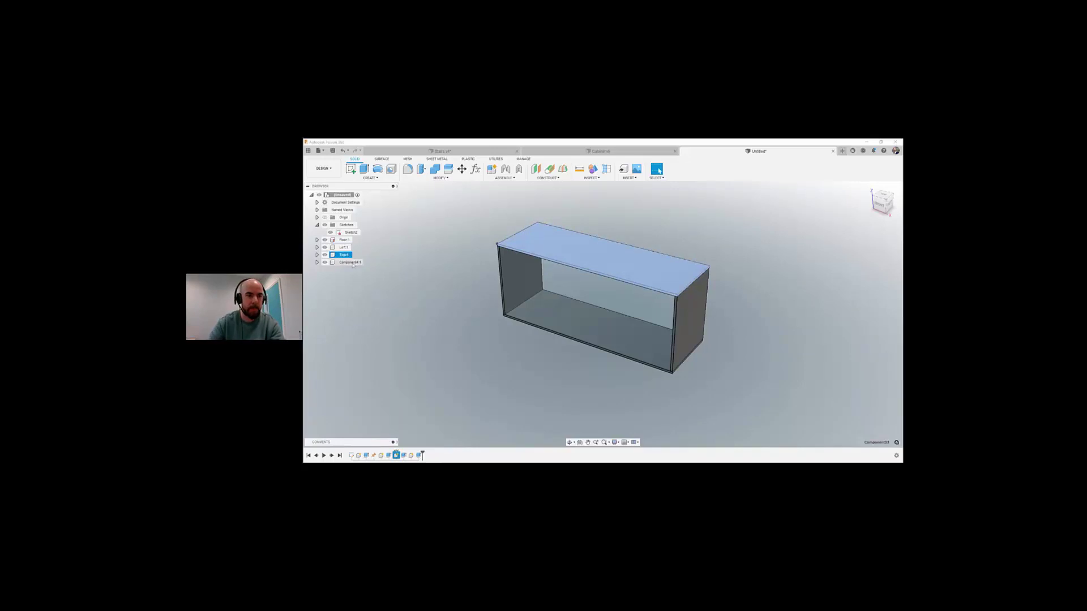
Step: Rename the component of the carcass's right side panel to Right and clear the selection
left_click(352, 263)
double_click(351, 262)
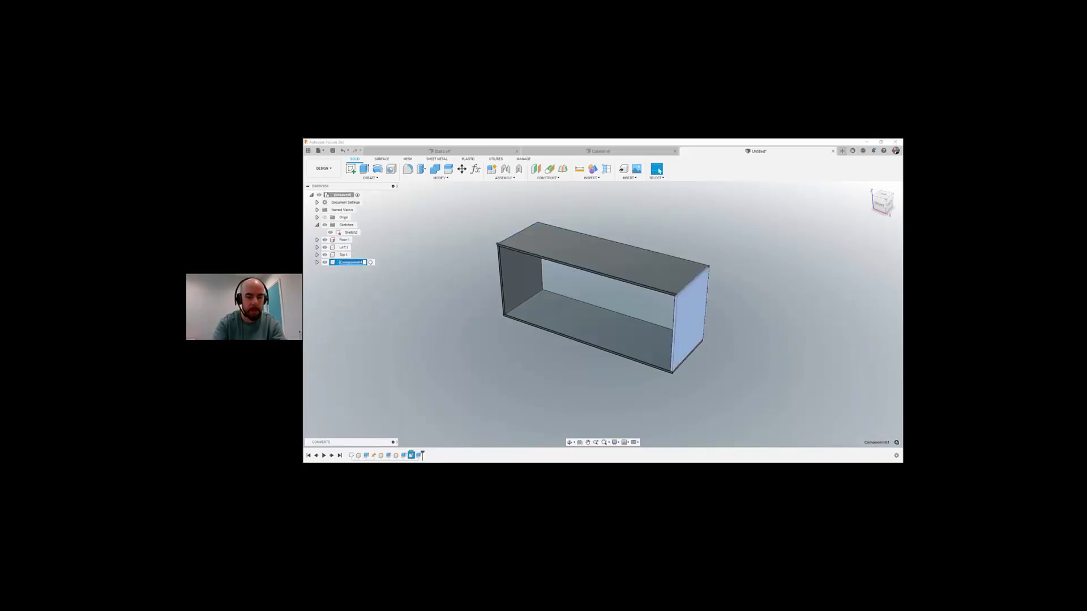
type("Right")
key("Return")
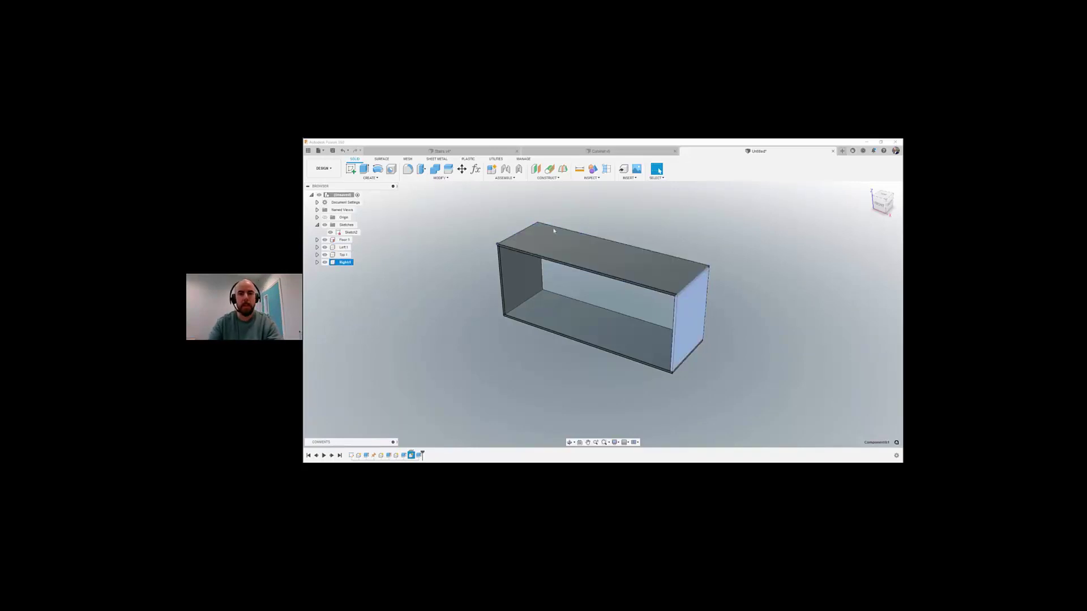
left_click(498, 359)
Step: Sketch a rectangle on the carcass's rear face between opposite inner corners of the panels and finish the sketch
mouse_move(566, 334)
middle_mouse_down("shift")
mouse_move(541, 333)
mouse_move(481, 281)
mouse_move(488, 285)
middle_mouse_up("shift")
mouse_move(701, 268)
middle_mouse_down("shift")
mouse_move(634, 261)
mouse_move(608, 286)
middle_mouse_up("shift")
left_click(351, 169)
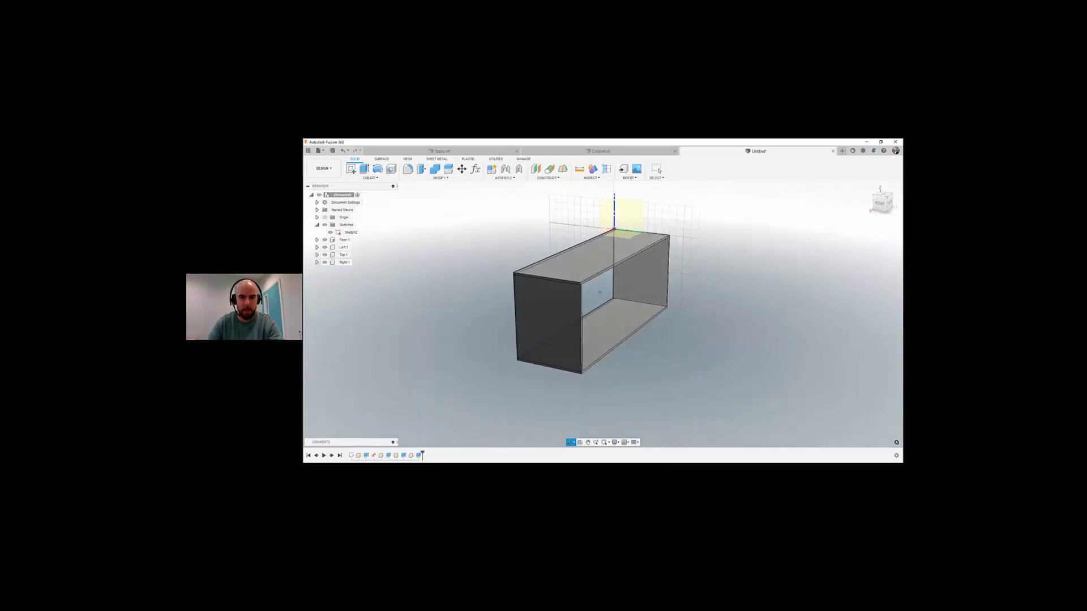
scroll(573, 281, "up", 5)
left_click(573, 281)
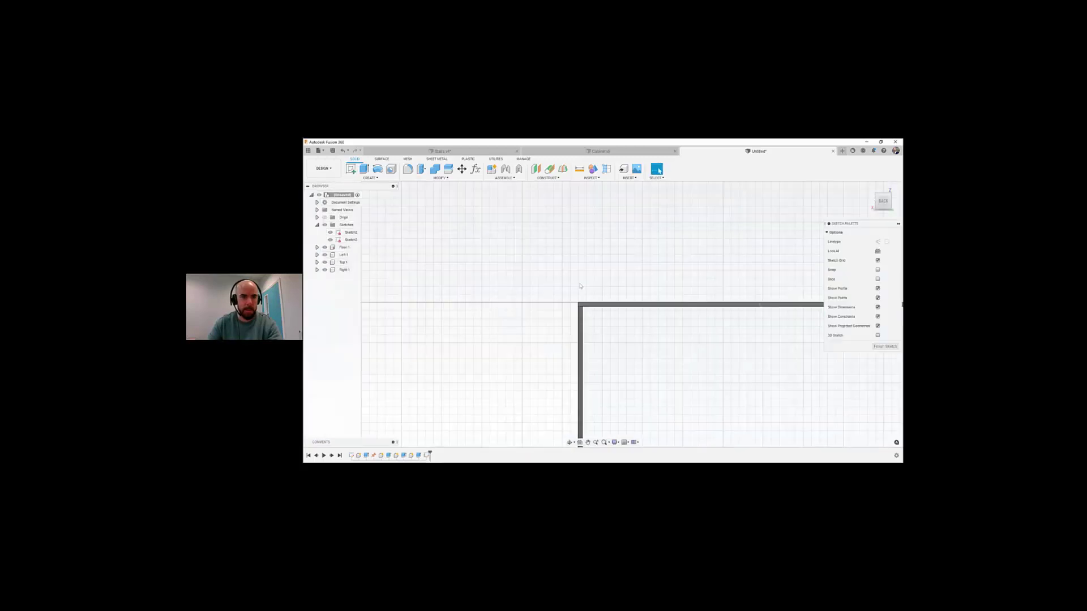
key("r")
left_click(462, 247)
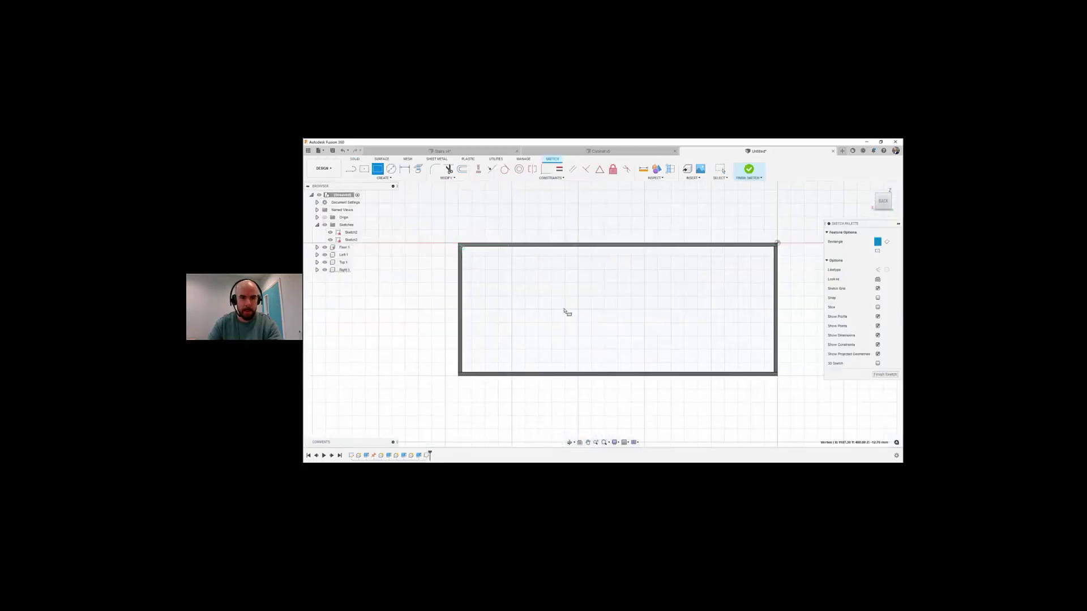
left_click(775, 374)
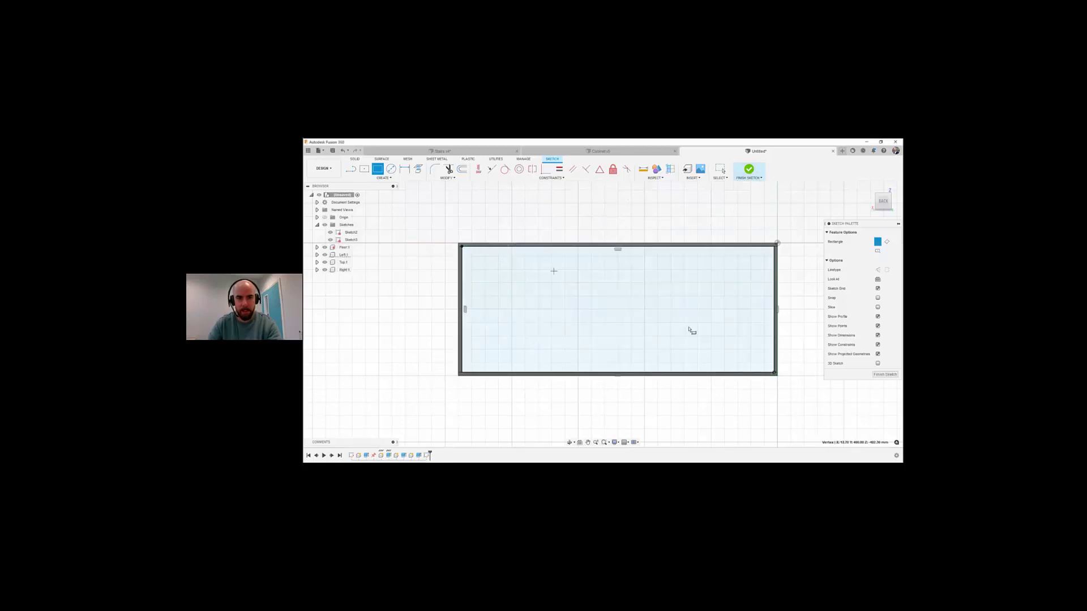
left_click(749, 169)
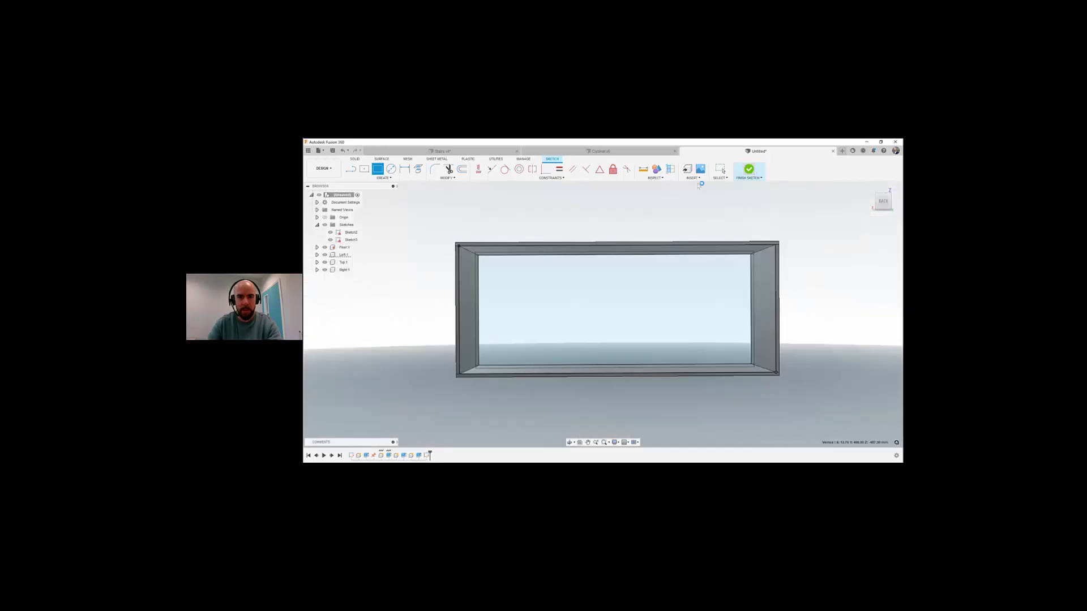
Step: Set up an extrusion of the rear rectangle into the carcass with a distance of -Plywood
key("e")
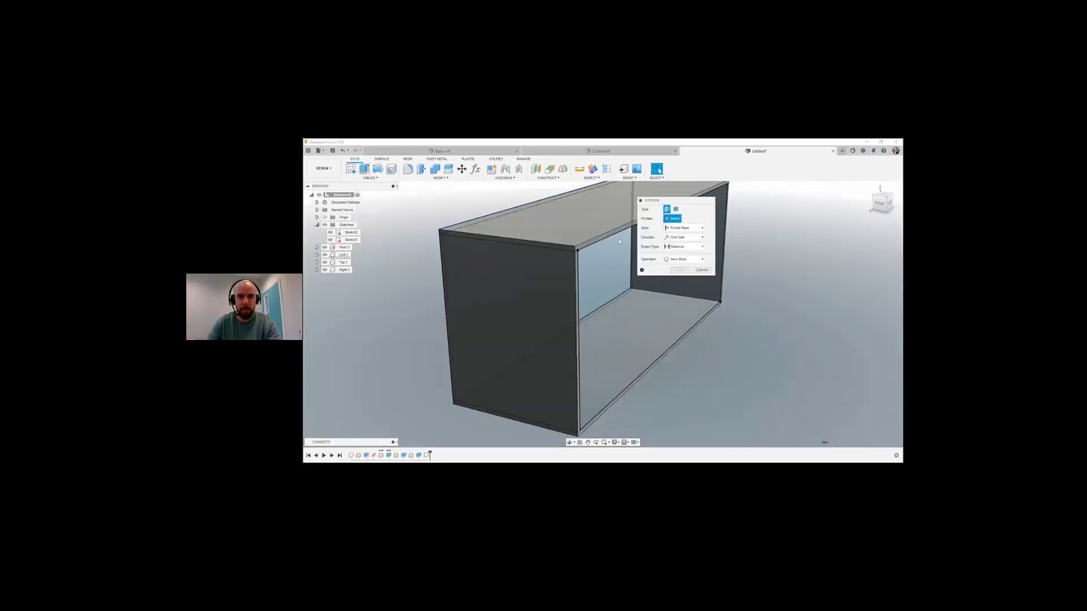
scroll(643, 342, "down", 3)
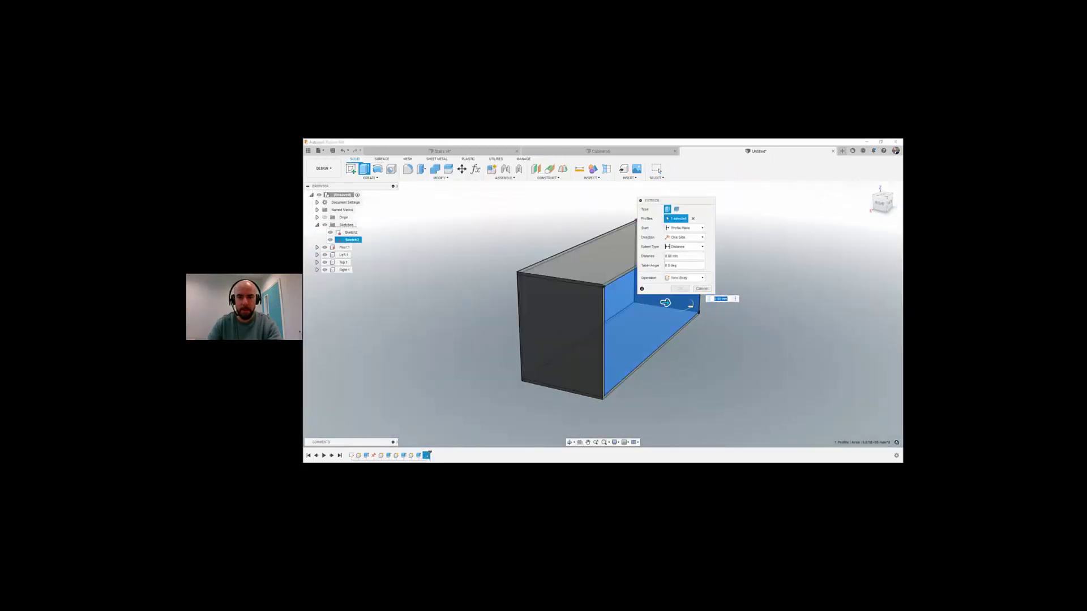
left_click_drag(681, 256, 640, 257)
type("plly")
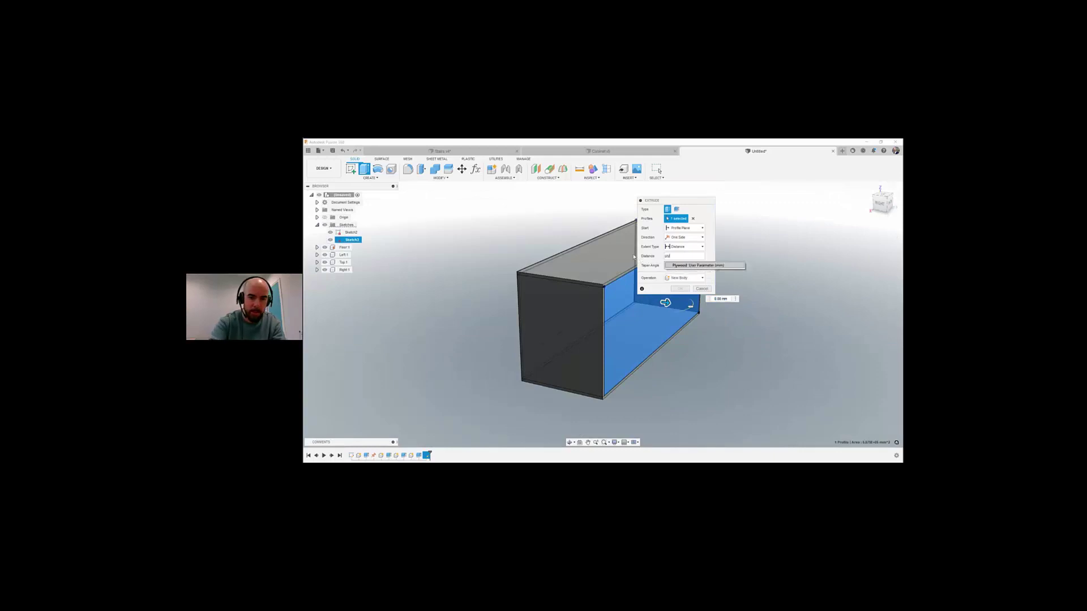
left_click(692, 265)
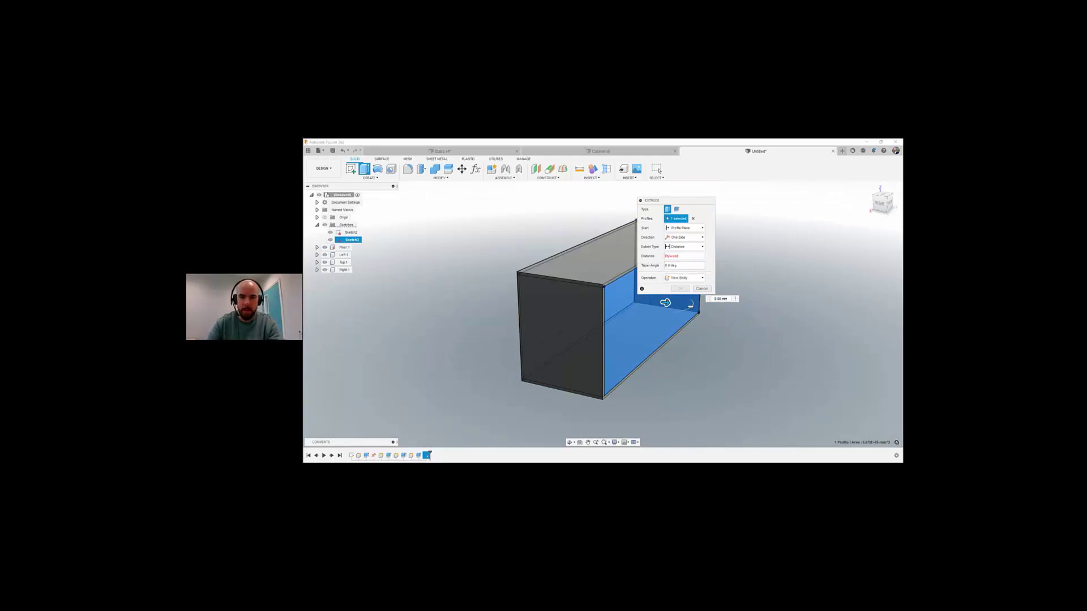
scroll(609, 309, "up", 4)
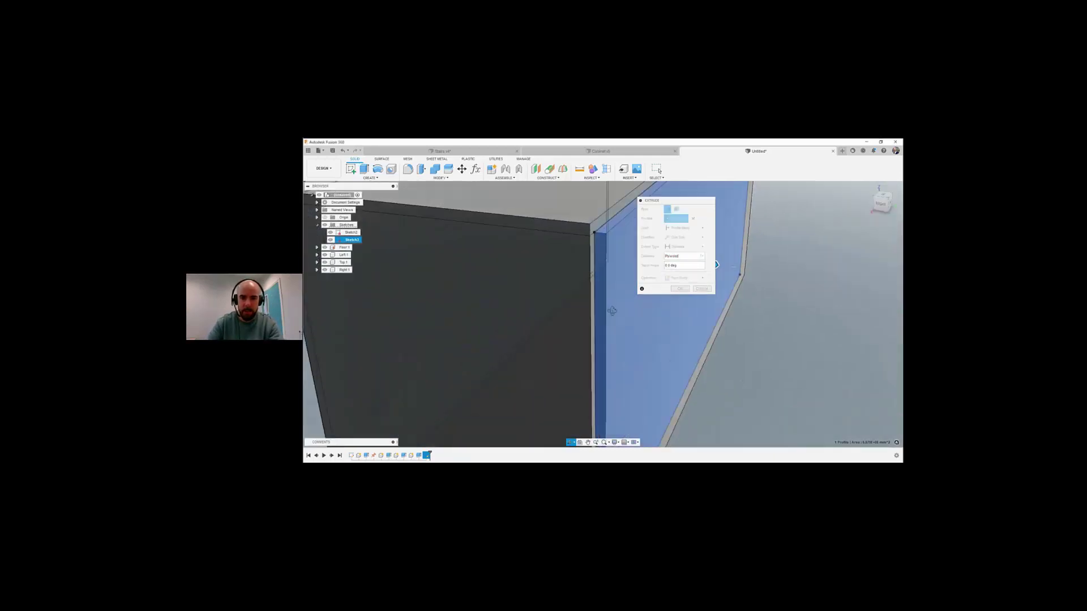
left_click(667, 257)
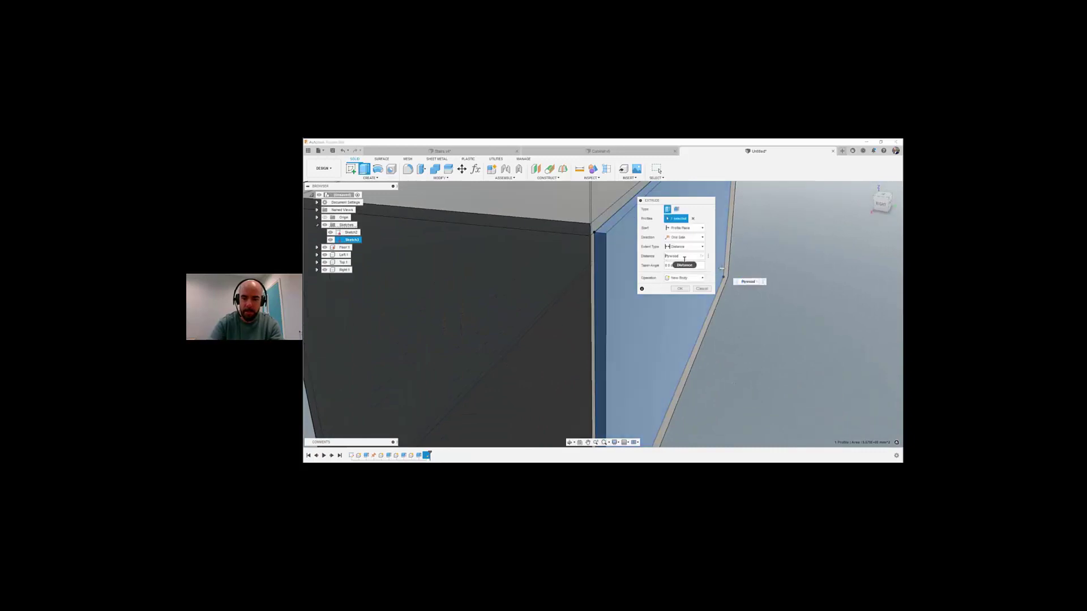
Step: Start the back panel's extrusion at an offset of -5 mm and create it as a new component
left_click(694, 228)
left_click(681, 238)
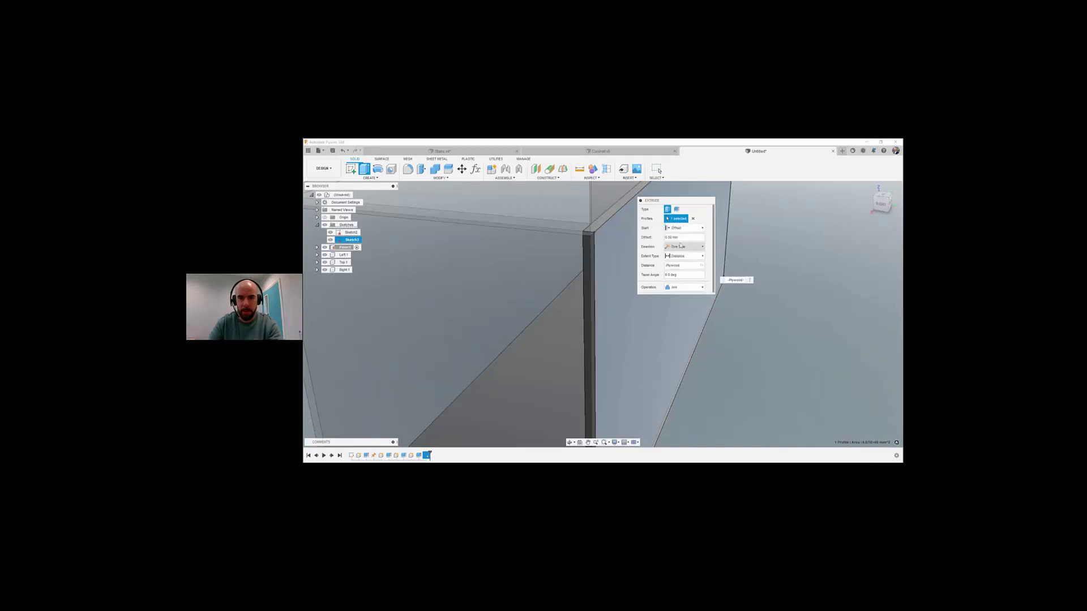
left_click_drag(678, 238, 640, 233)
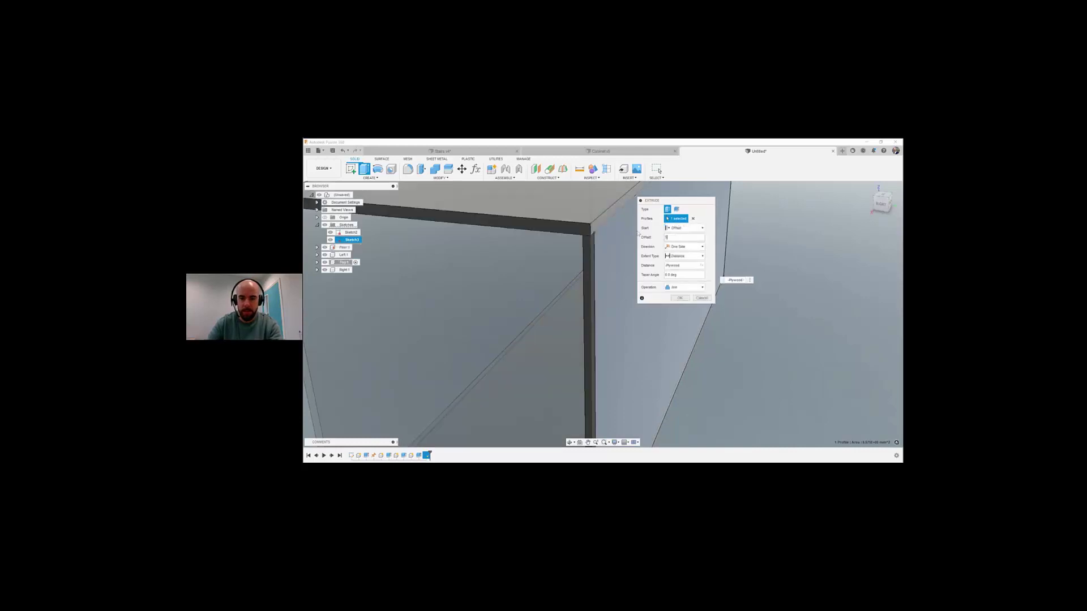
type("5")
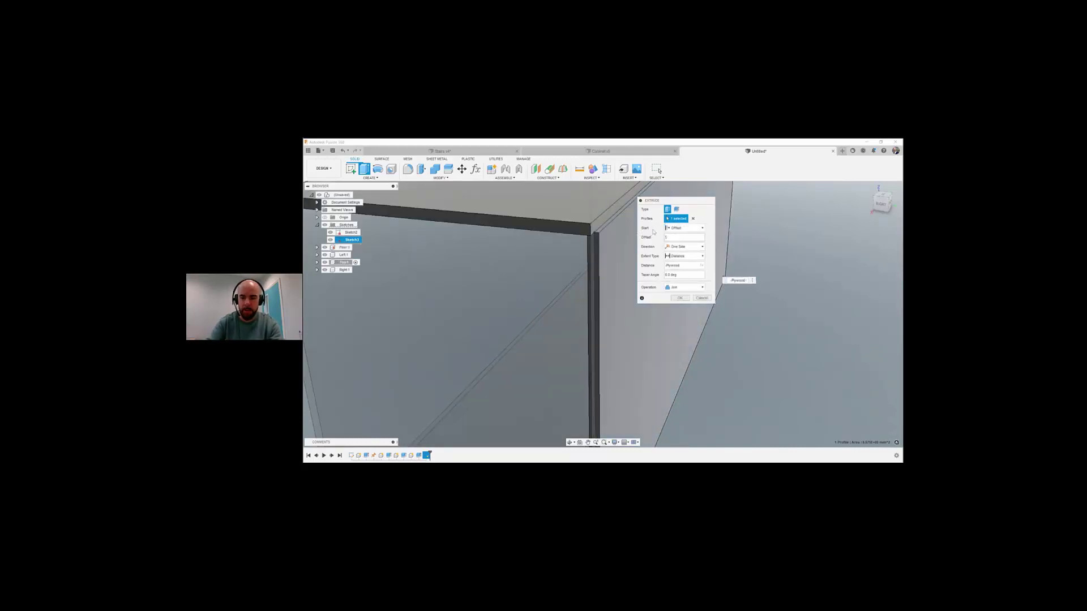
key("Left")
type("-")
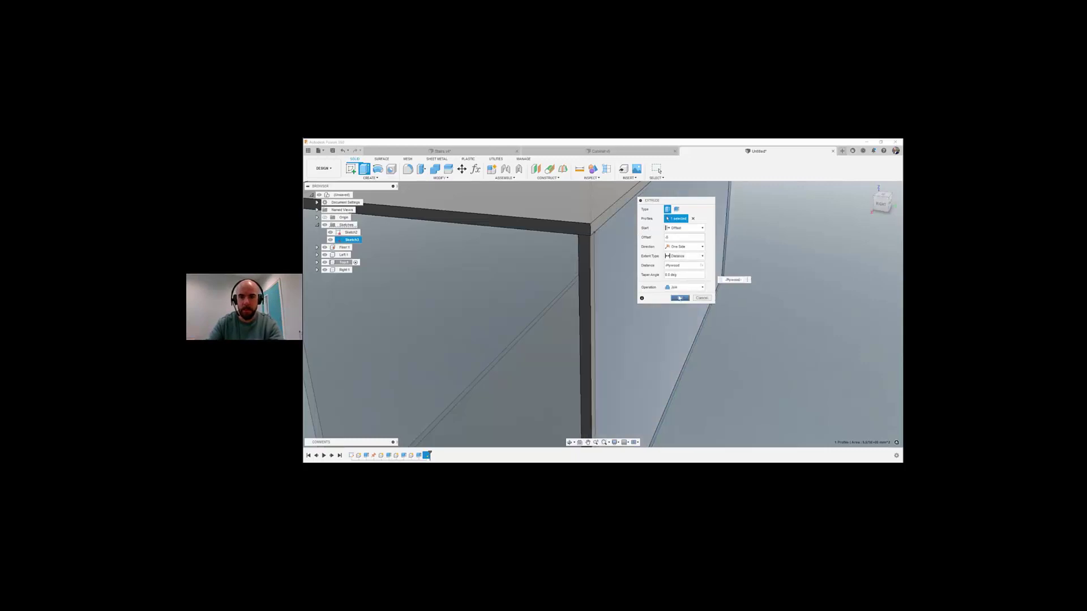
left_click(682, 288)
left_click(682, 316)
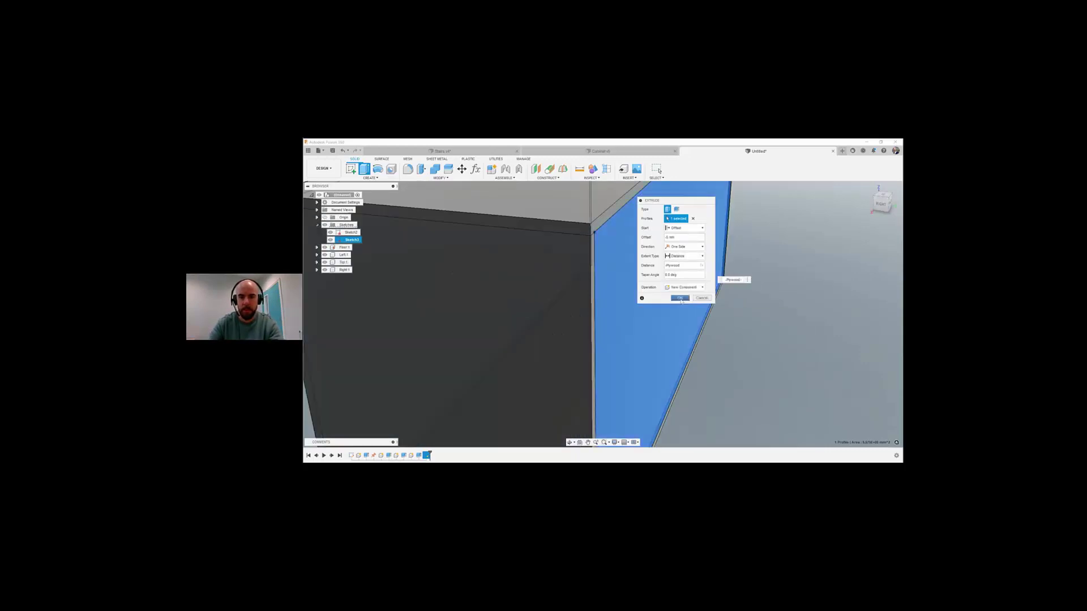
left_click(680, 297)
Step: Examine how the back panel sits inside the carcass's rear edges and from the front
scroll(713, 331, "down", 5)
scroll(713, 332, "down", 2)
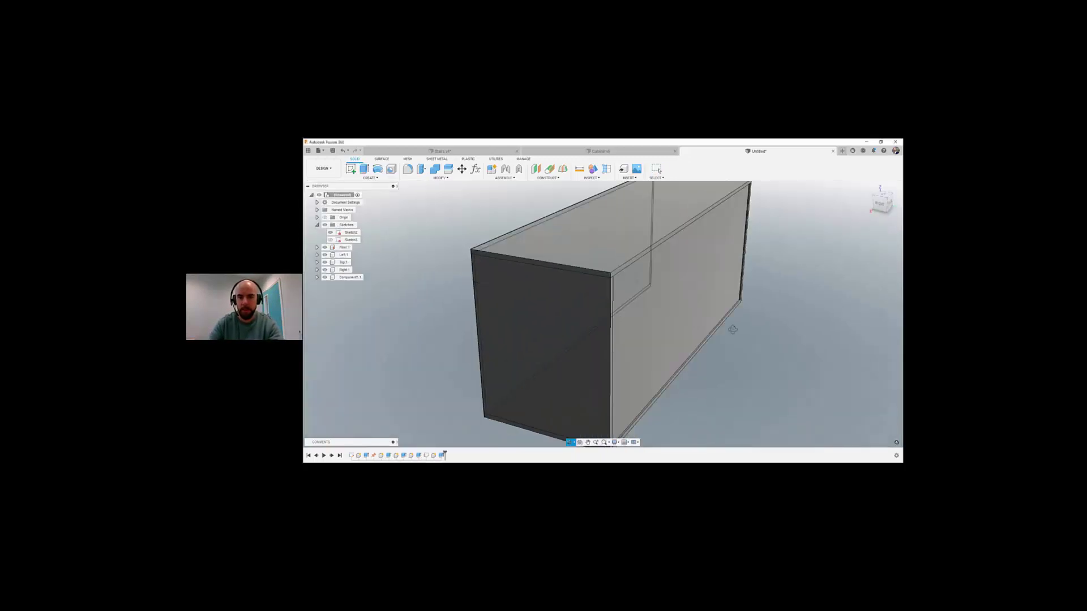
scroll(749, 323, "up", 8)
scroll(748, 318, "down", 6)
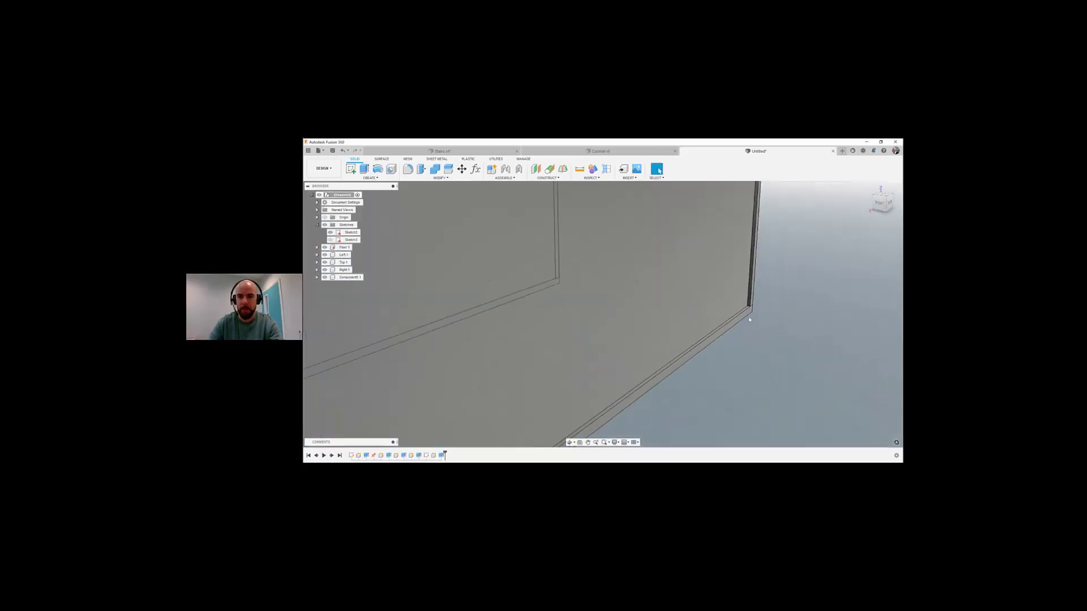
middle_click_drag(675, 320, 607, 313, "shift")
scroll(607, 313, "up", 2)
scroll(603, 313, "down", 1)
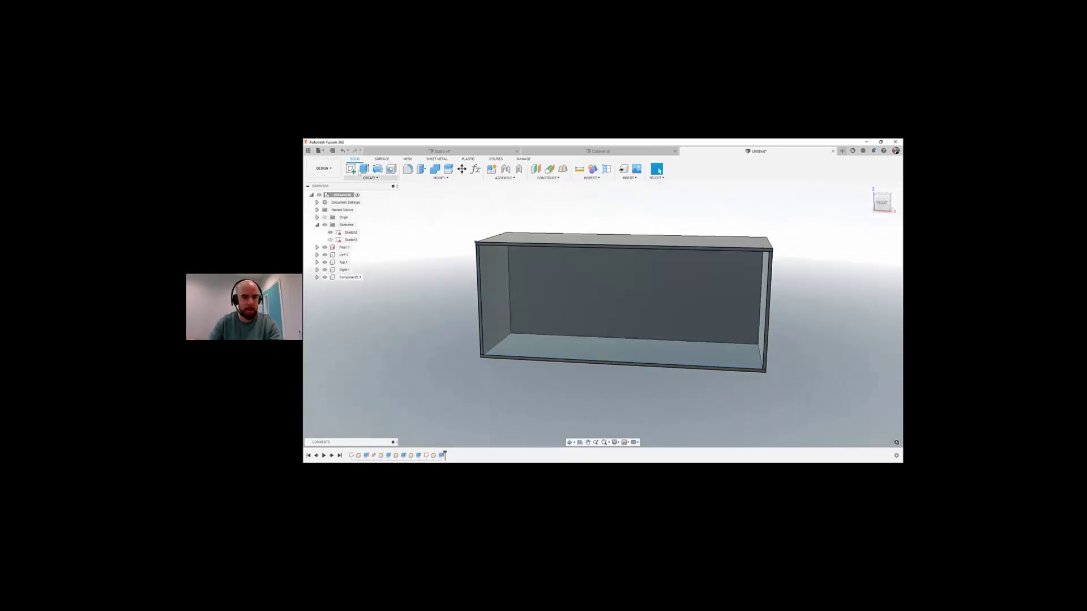
Step: Start a sketch on the carcass's front face and draw a vertical construction line joining the midpoints of the top and floor panels' inner edges
left_click(351, 168)
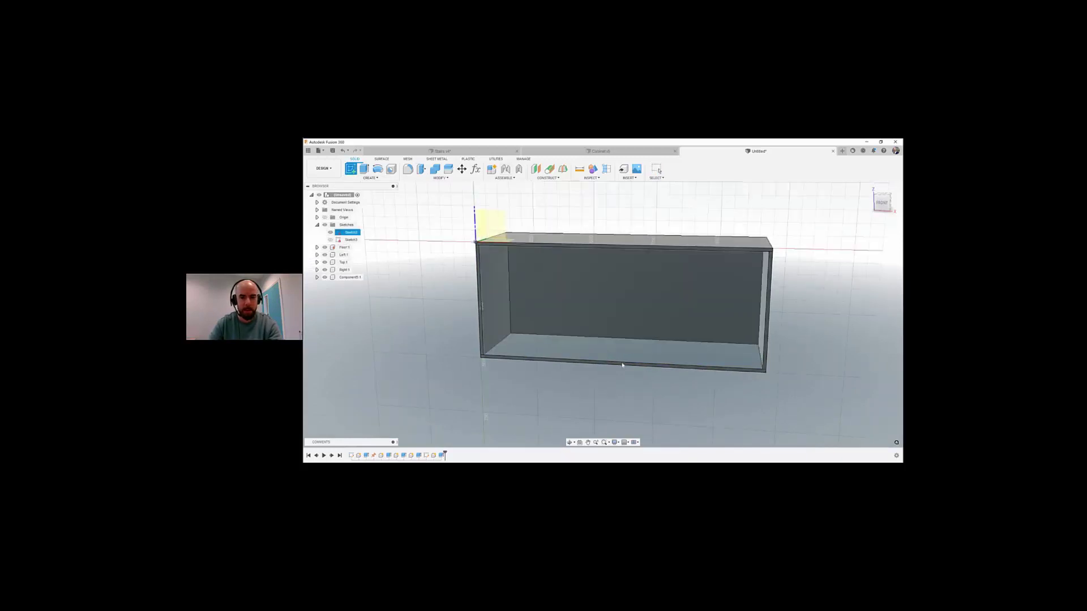
scroll(569, 367, "up", 5)
left_click(568, 367)
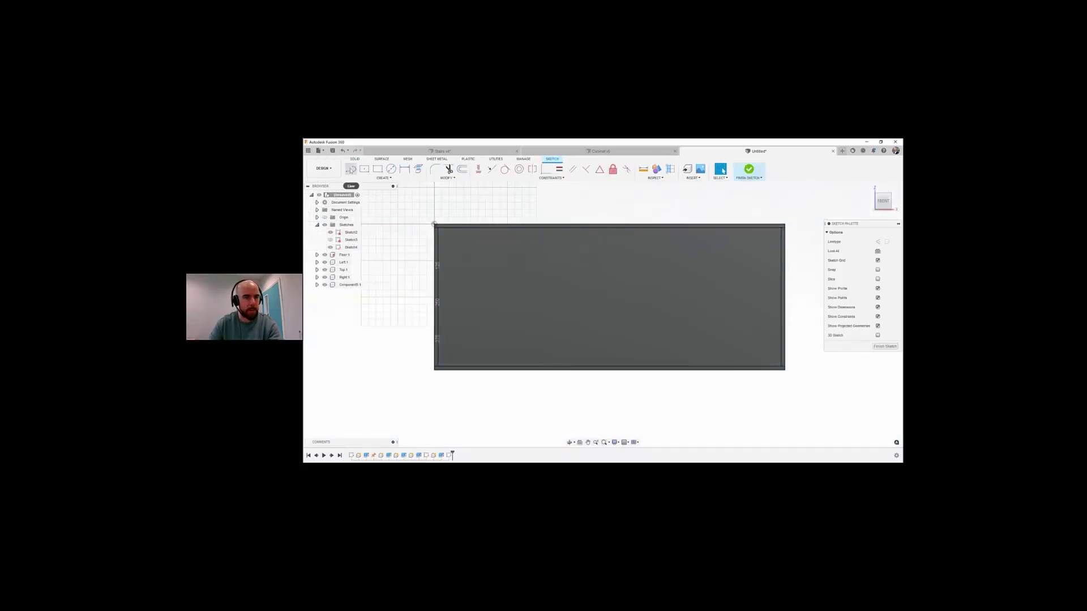
left_click(351, 168)
left_click_drag(828, 224, 763, 199)
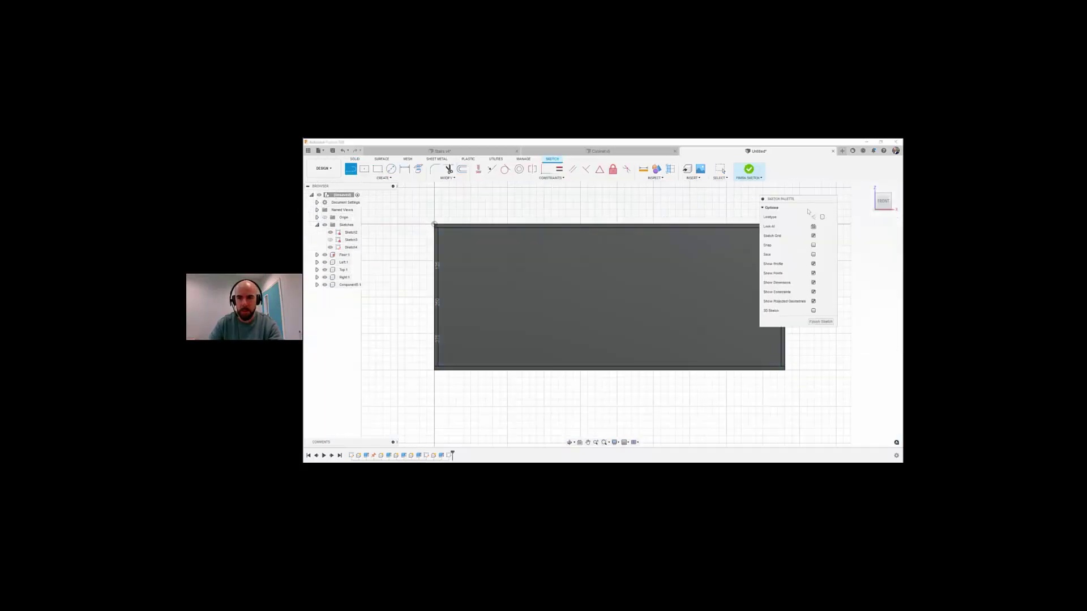
left_click(814, 217)
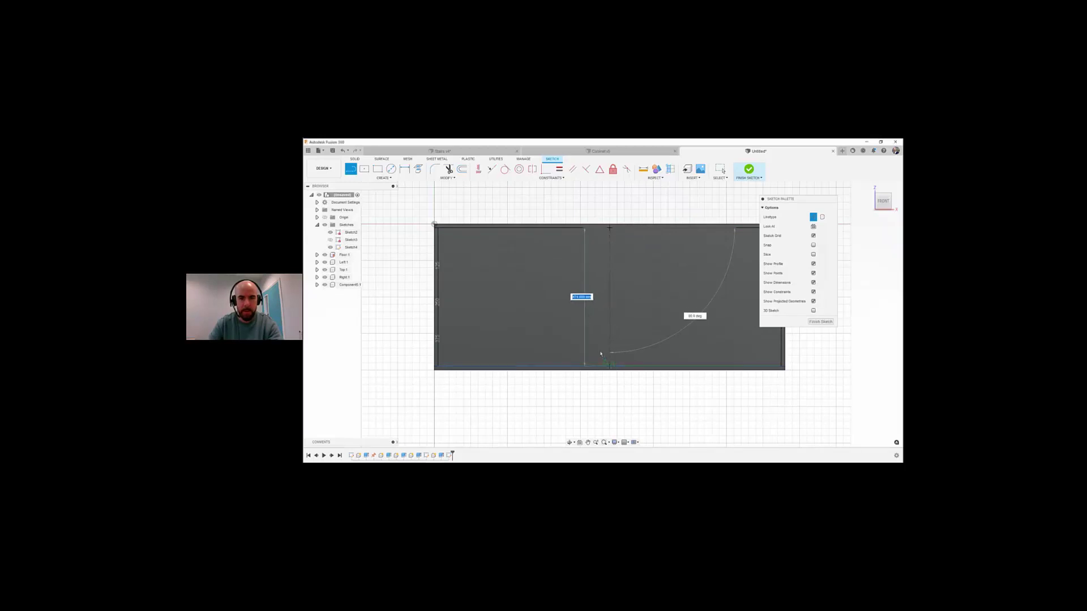
double_click(610, 368)
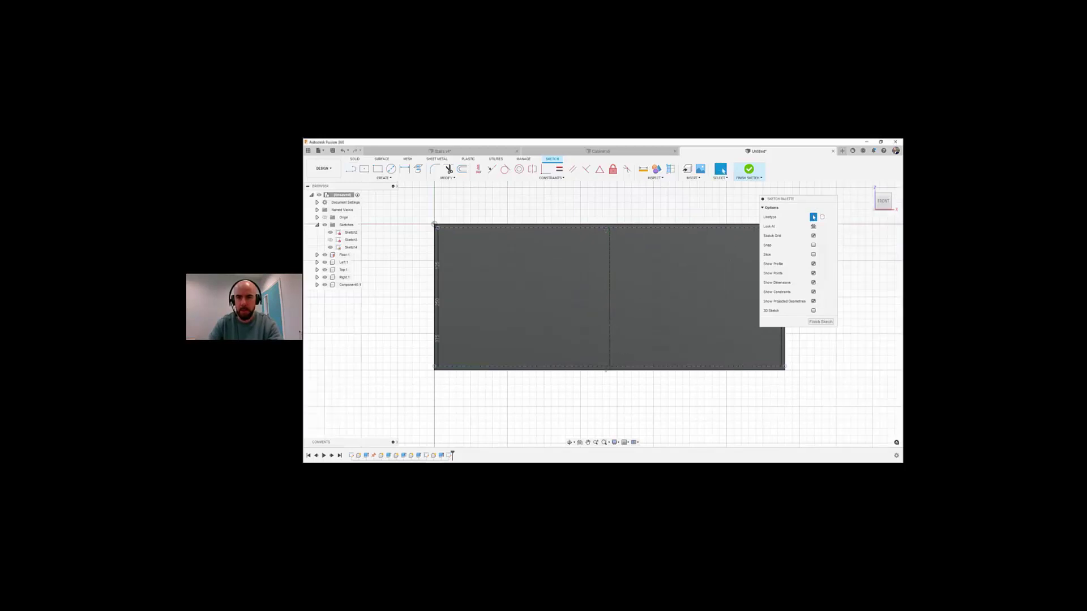
key("Escape")
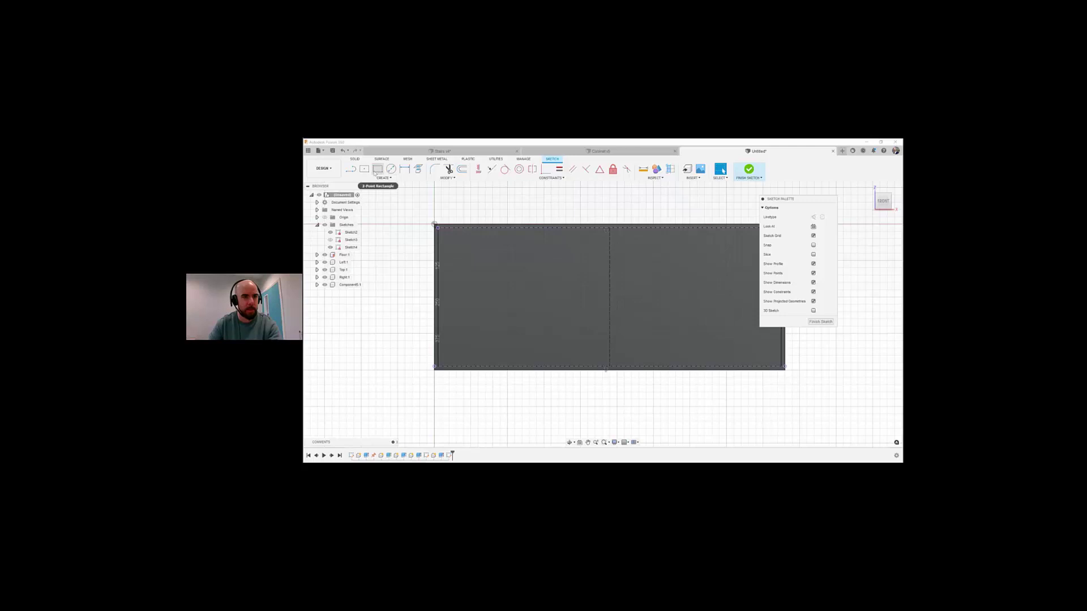
Step: Draw a tall, narrow center rectangle about 370 mm high on the midpoint of the construction line
left_click(378, 169)
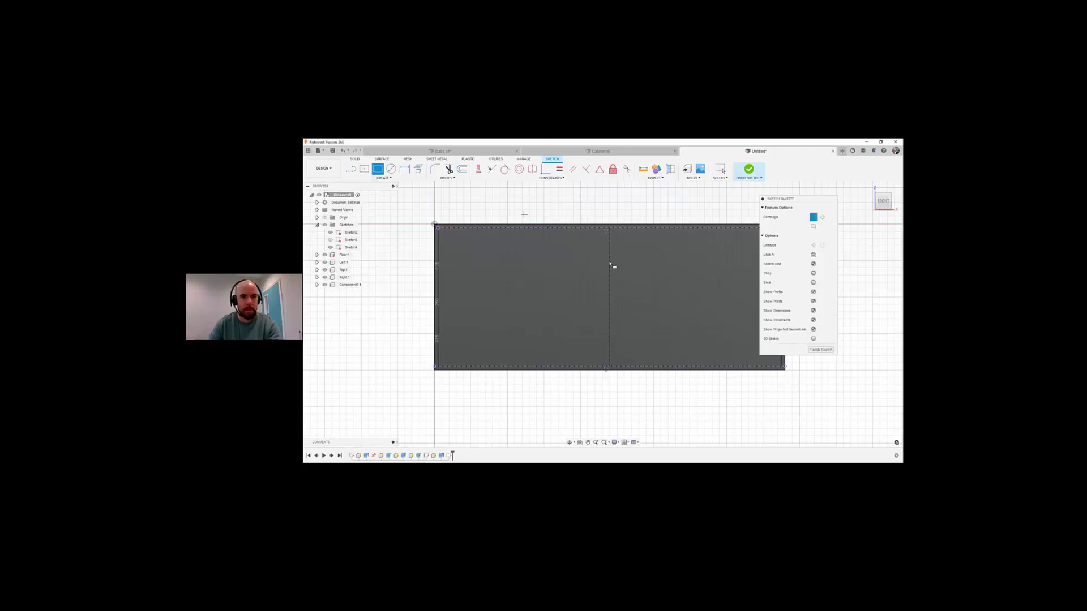
left_click(631, 352)
key("Escape")
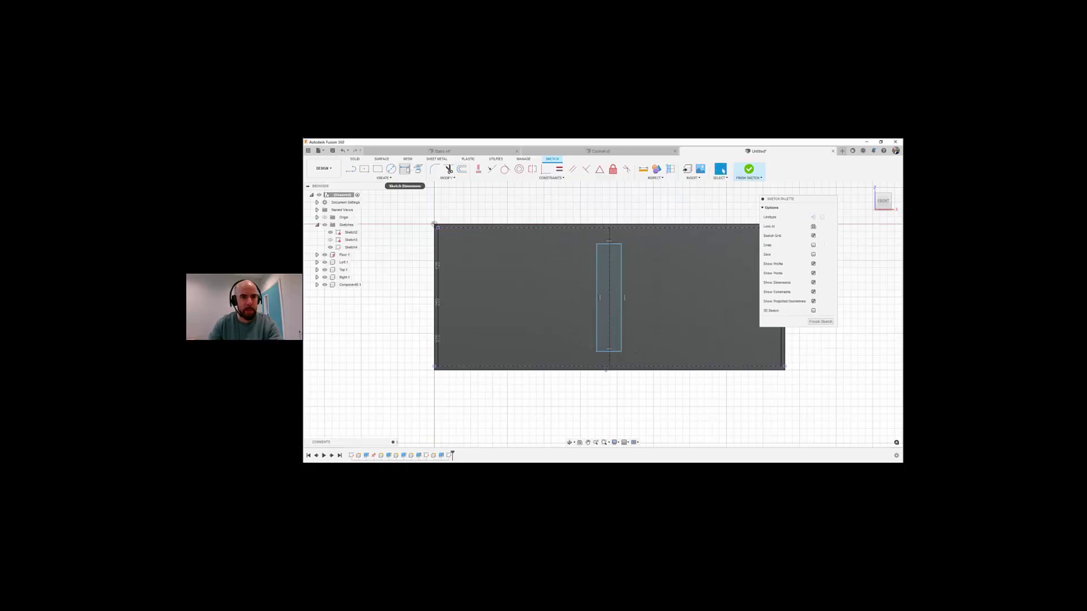
Step: Dimension the central divider rectangle's height with the Height parameter
left_click(405, 169)
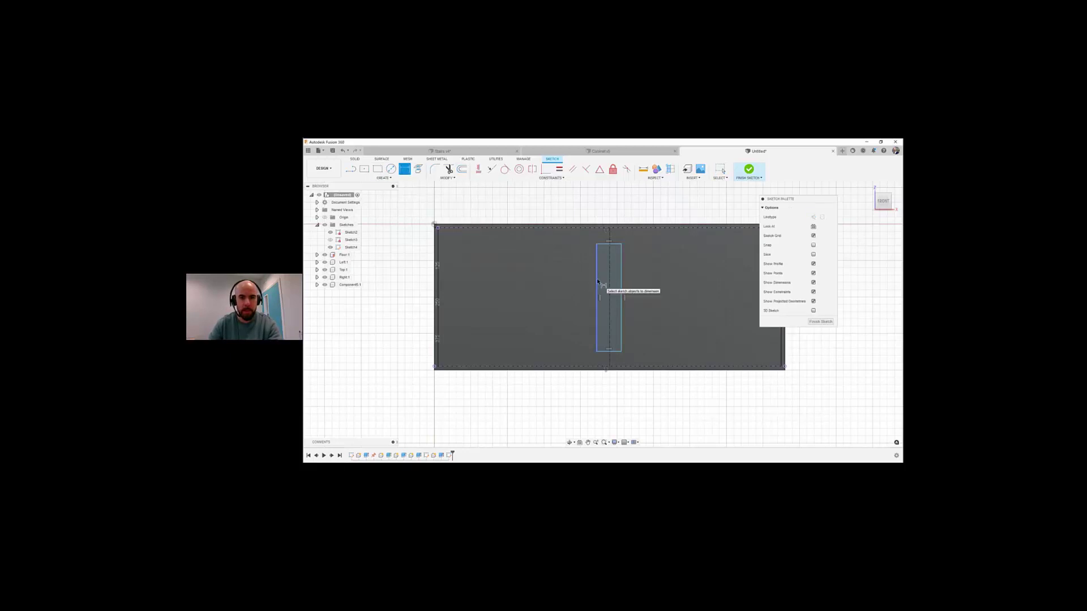
left_click(593, 285)
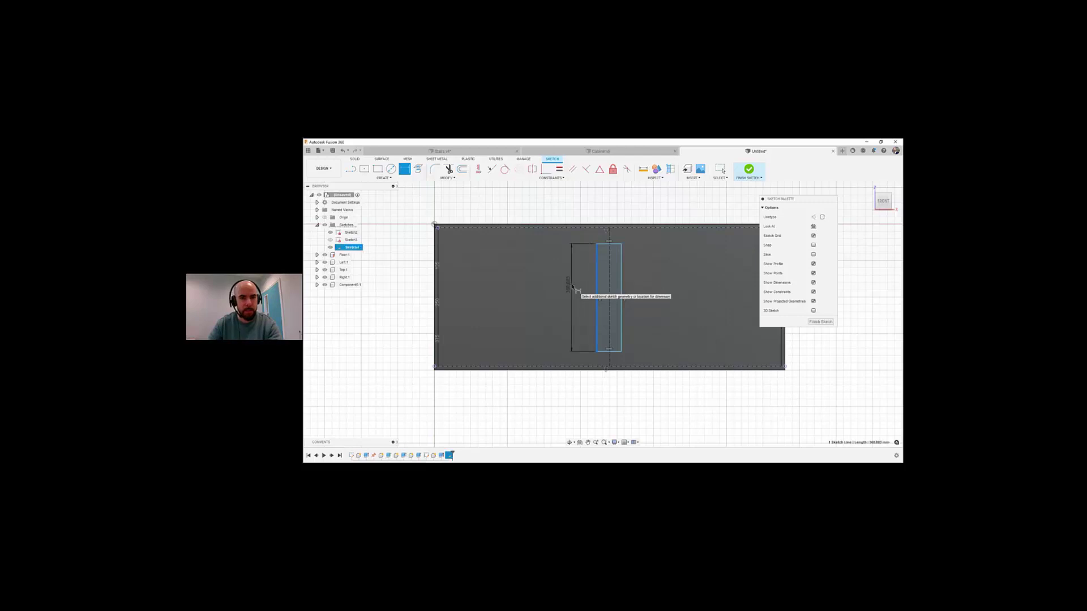
left_click(573, 289)
type("he")
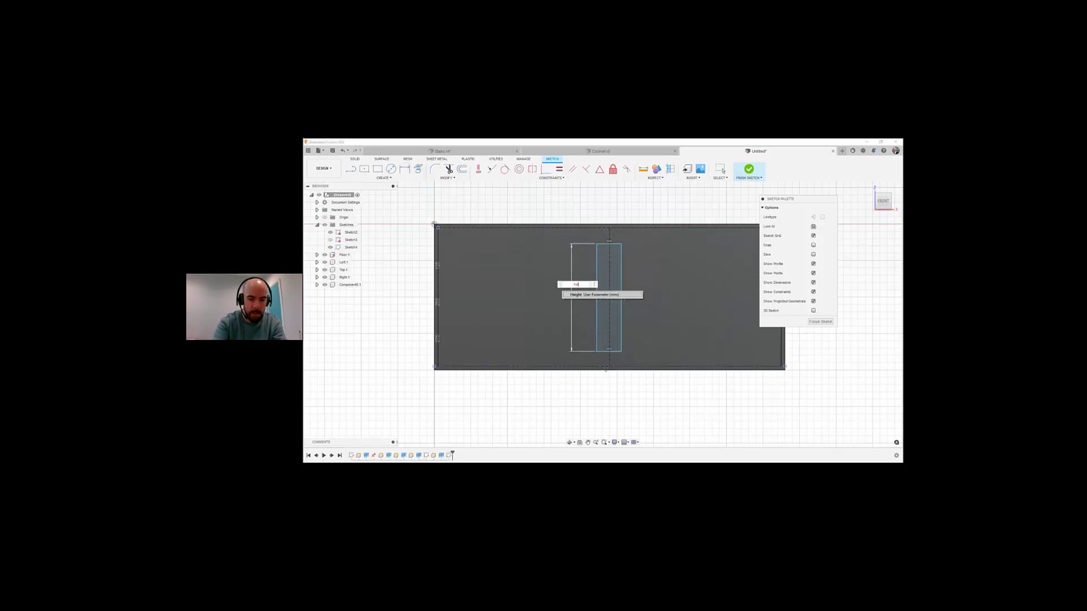
key("Return")
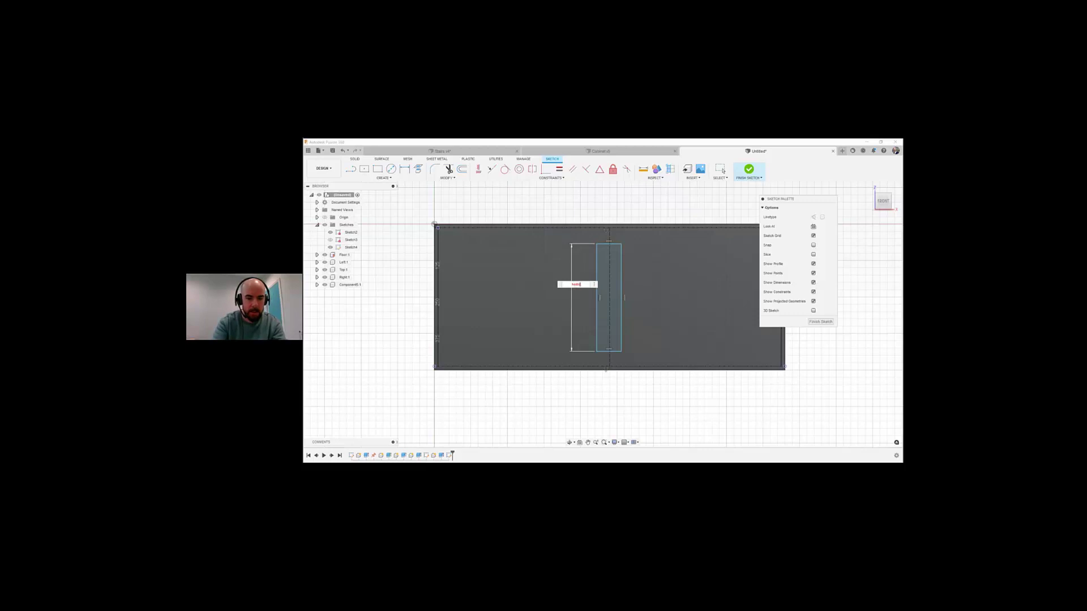
key("BackSpace")
key("BackSpace")
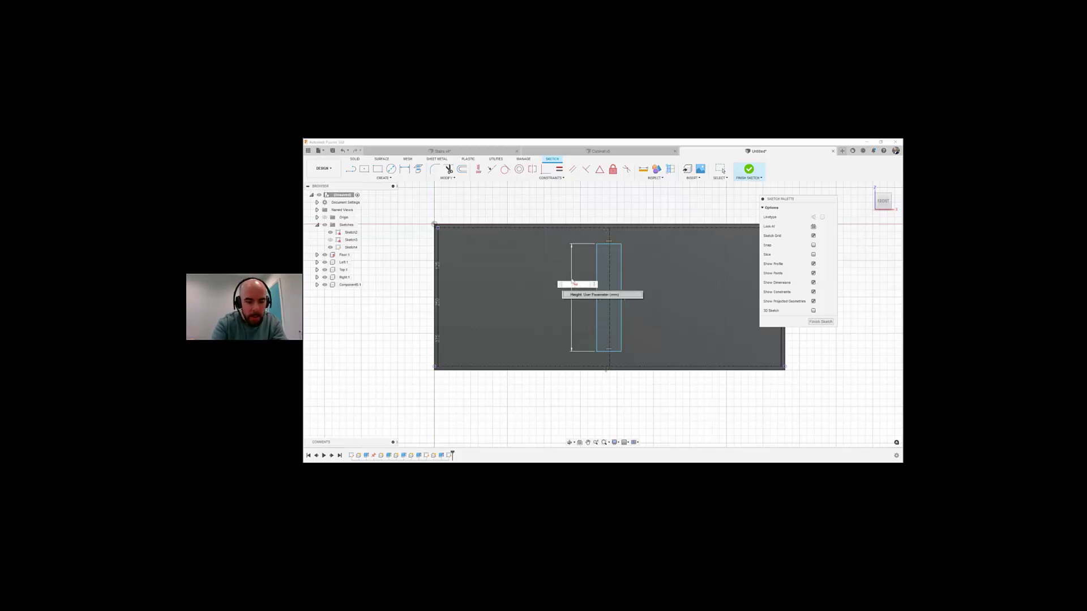
key("Return")
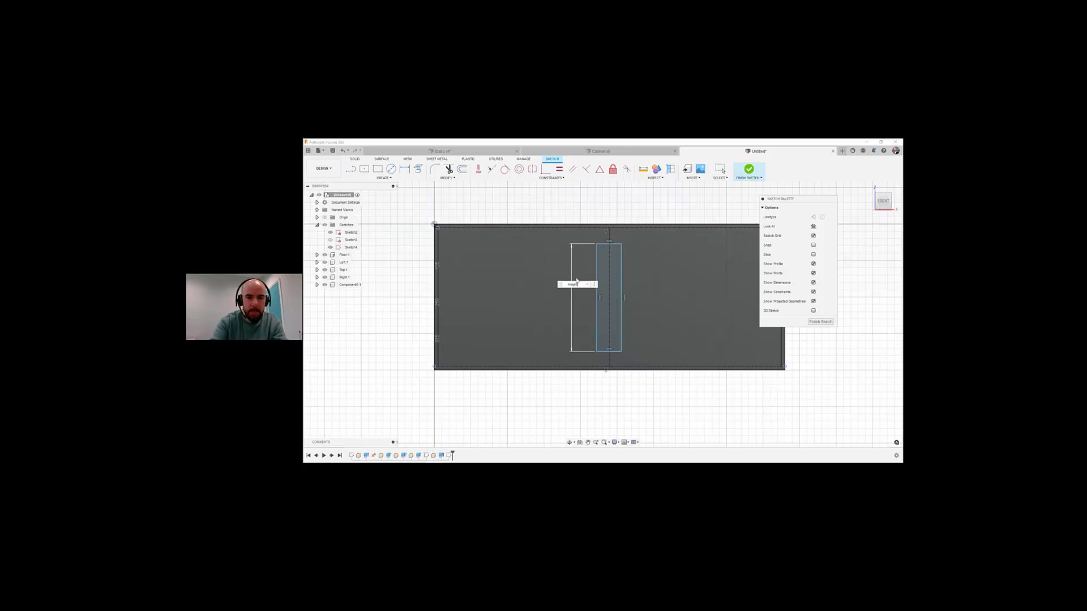
key("Return")
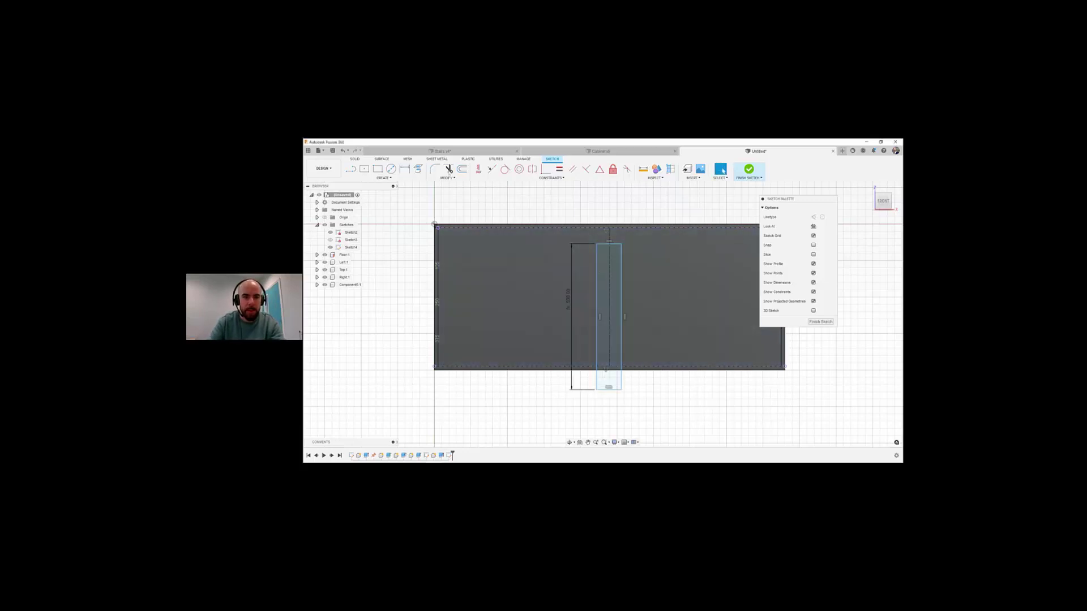
Step: Dimension the divider rectangle's width along its upper edge with the Plywood parameter
left_click(404, 169)
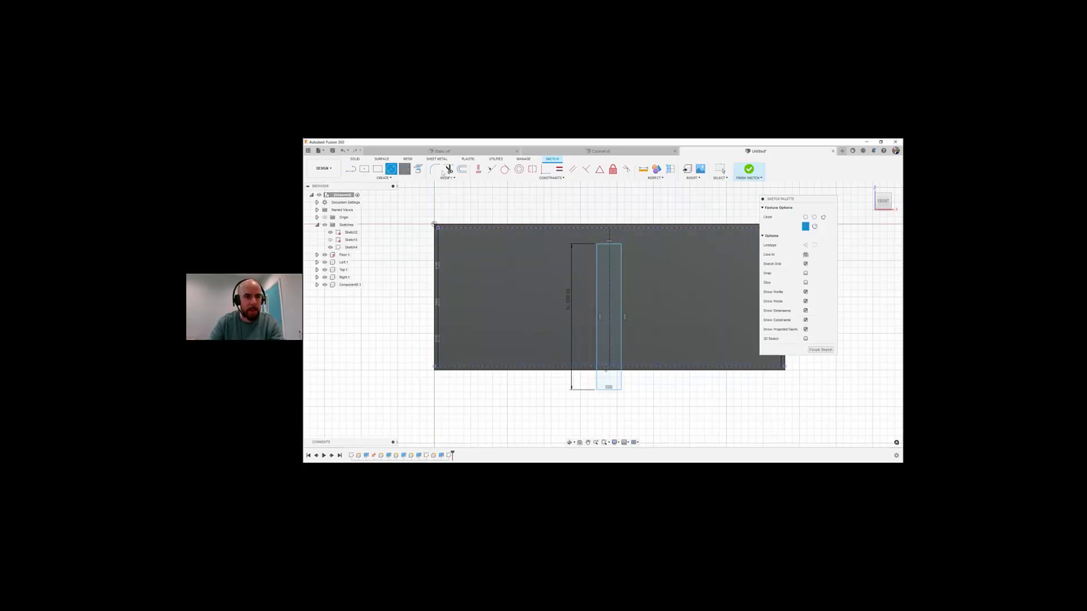
left_click(609, 244)
left_click(648, 240)
type("ply")
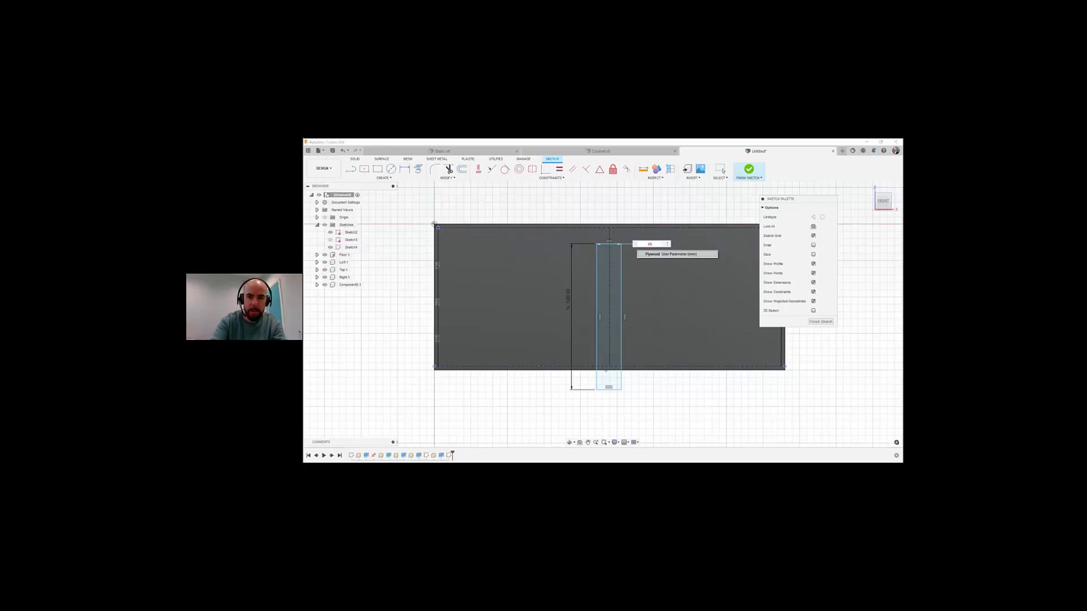
key("Return")
key("Return")
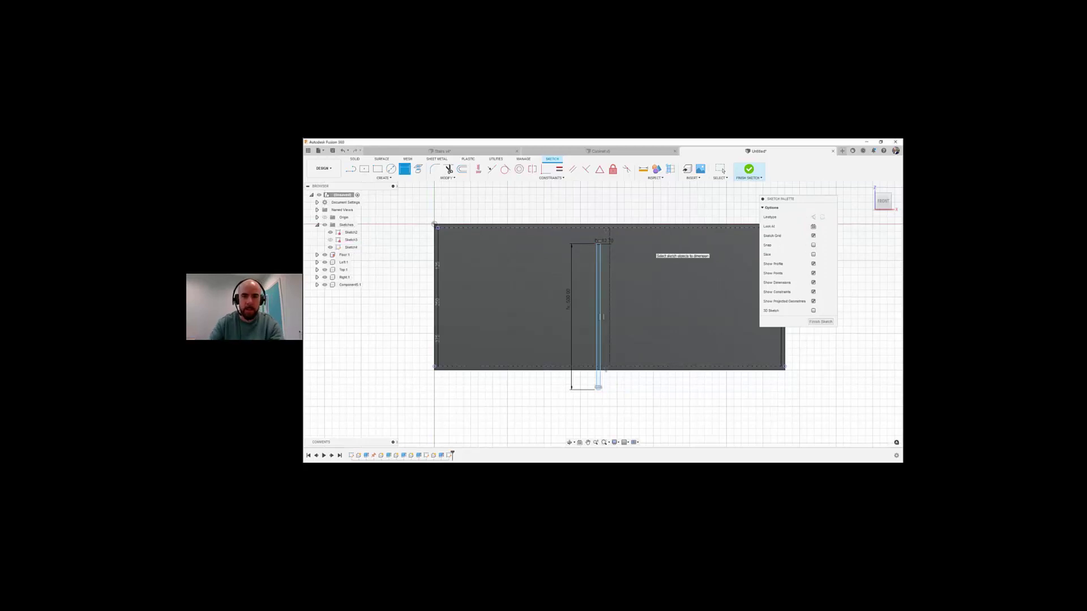
key("Escape")
Step: Make the divider rectangle's two long sides symmetric about the vertical construction line
scroll(604, 270, "up", 3)
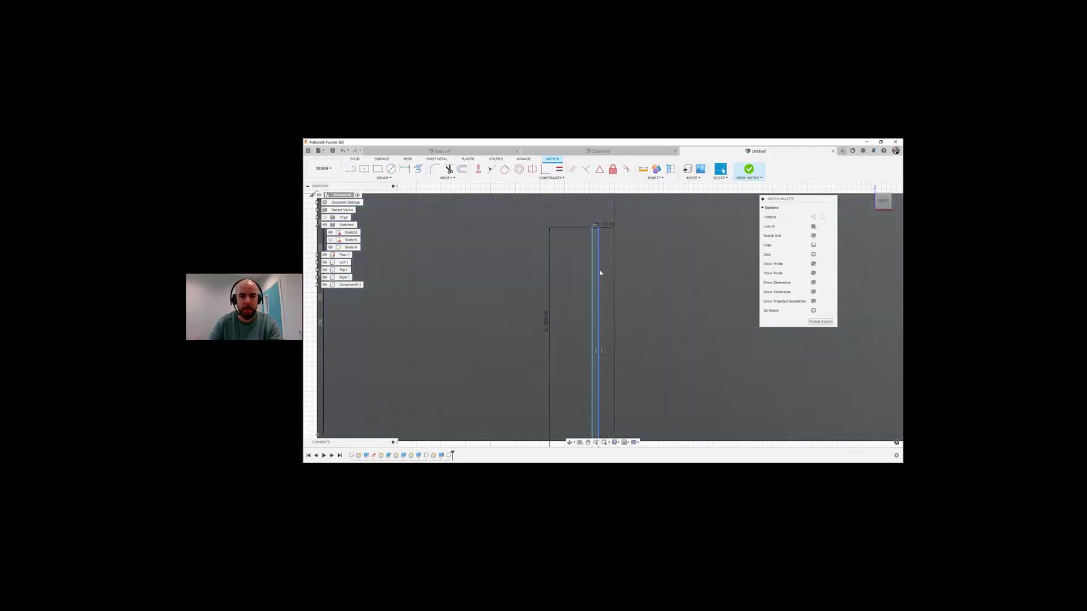
scroll(608, 251, "down", 1)
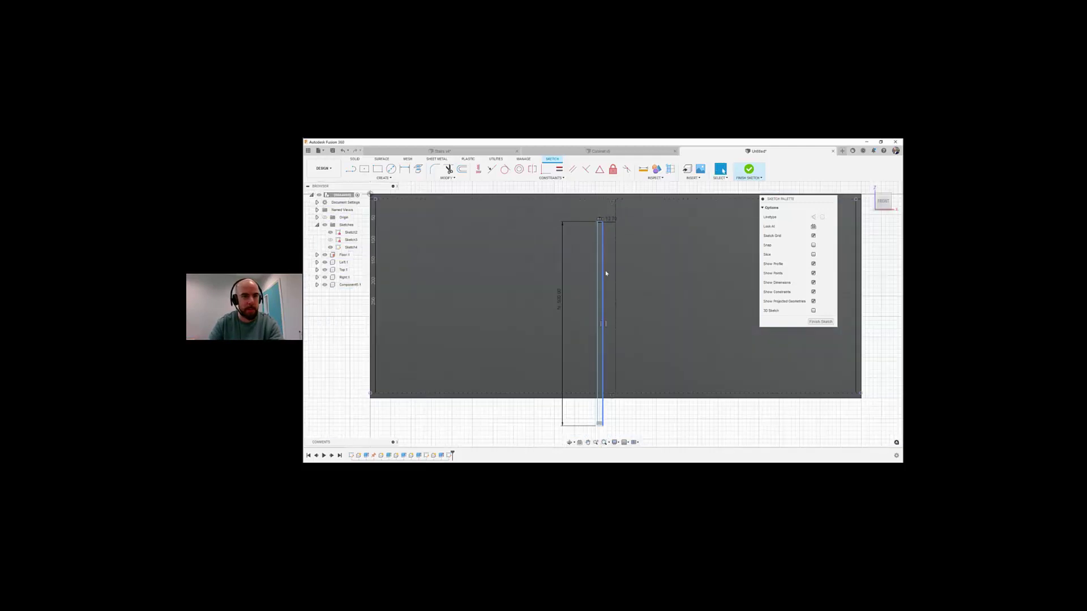
left_click(535, 170)
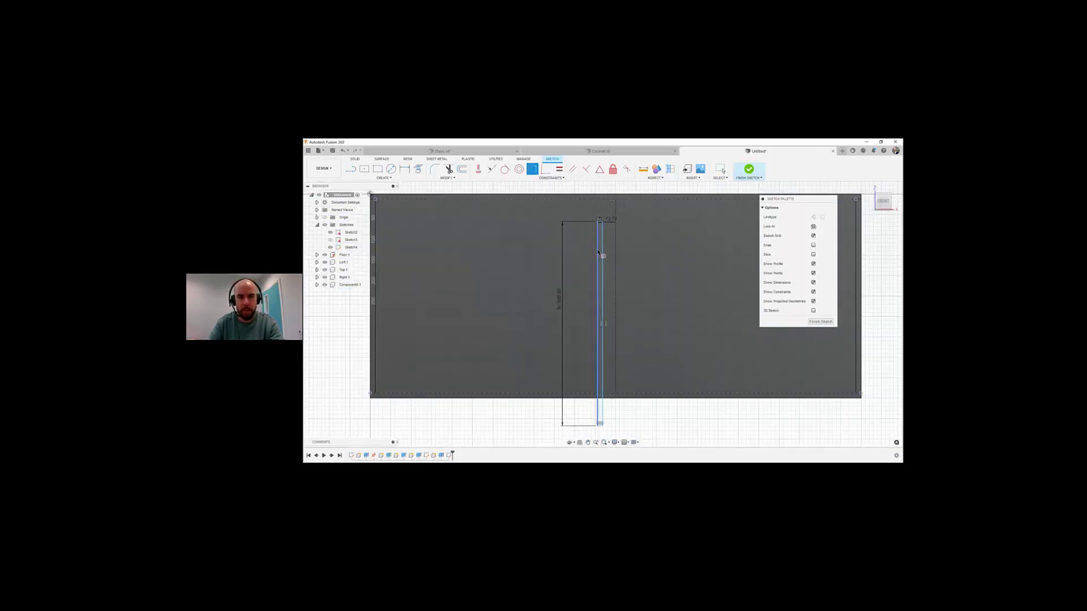
left_click(598, 251)
left_click(603, 255)
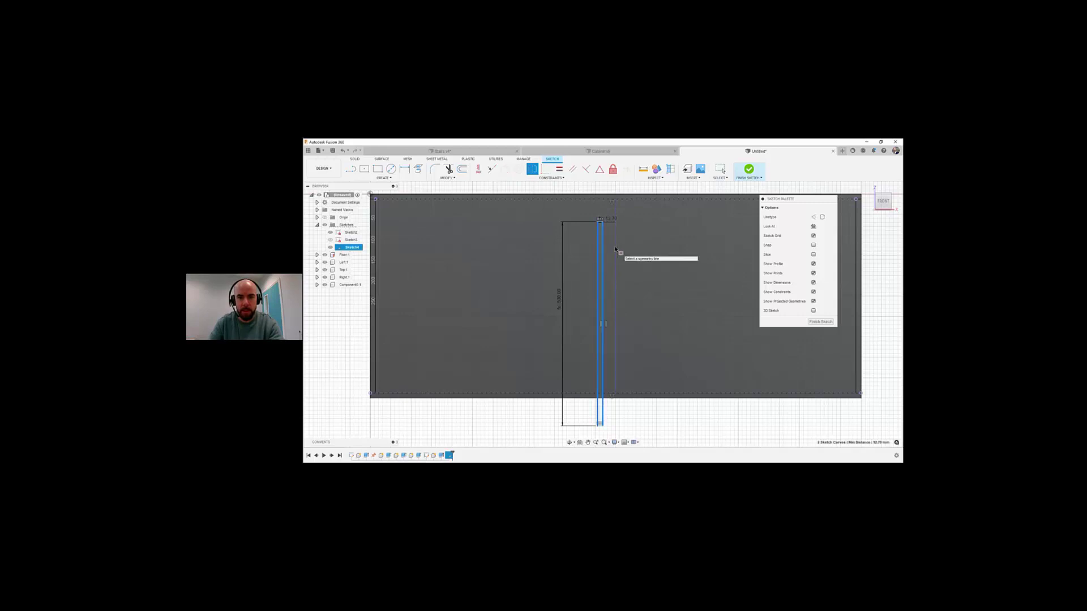
left_click(616, 249)
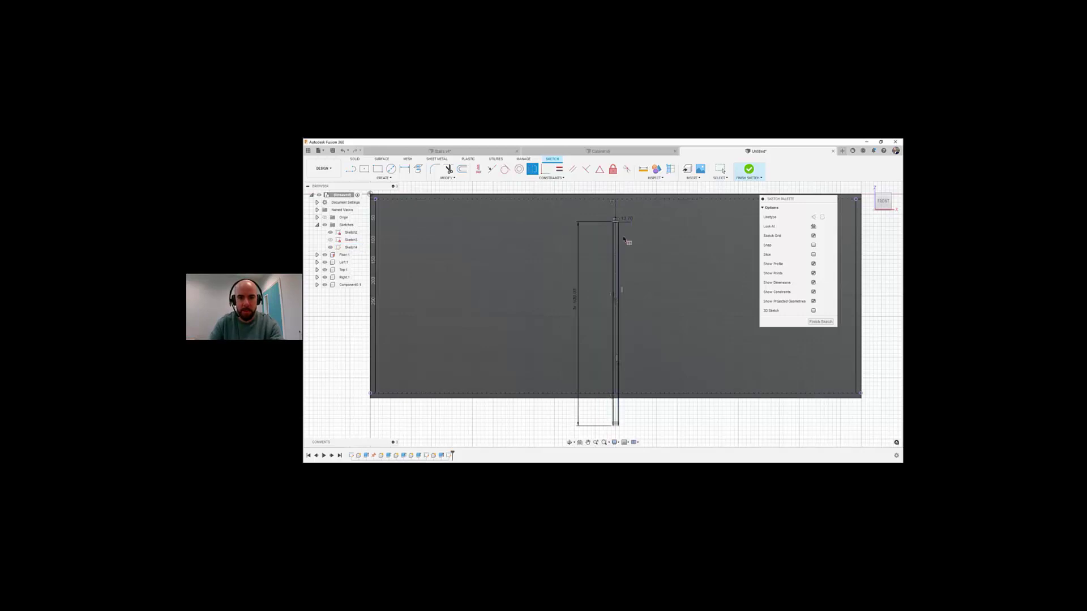
key("Escape")
Step: Move the divider rectangle up so its upper edge meets the top panel's inner edge, and check where its lower end falls
scroll(620, 234, "up", 2)
scroll(620, 234, "down", 3)
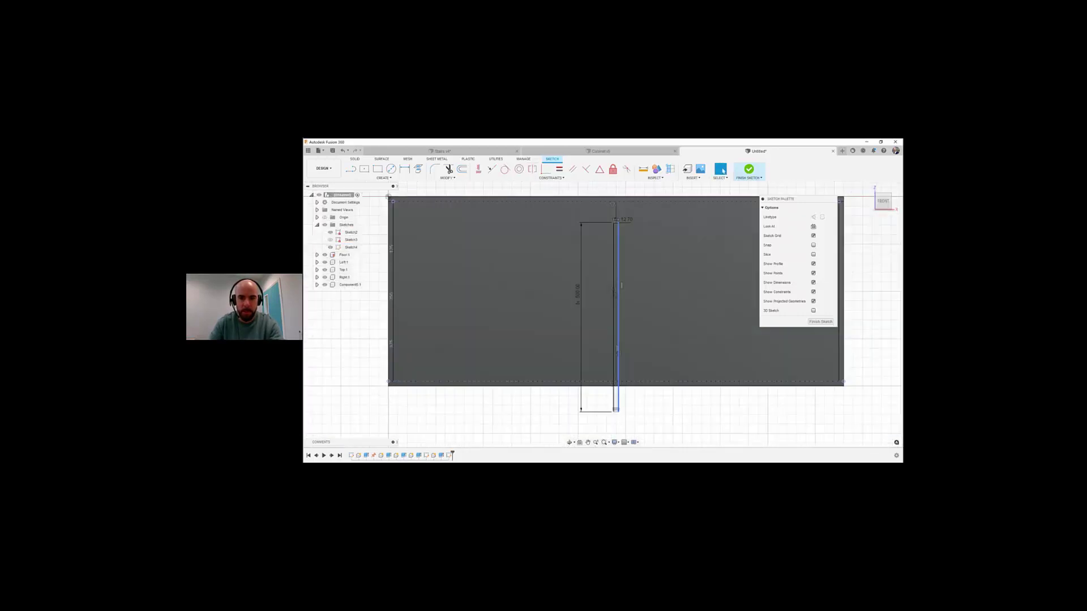
middle_click_drag(618, 222, 618, 243)
scroll(617, 244, "up", 2)
mouse_move(616, 245)
left_mouse_down()
mouse_move(611, 205)
mouse_move(612, 230)
left_mouse_up()
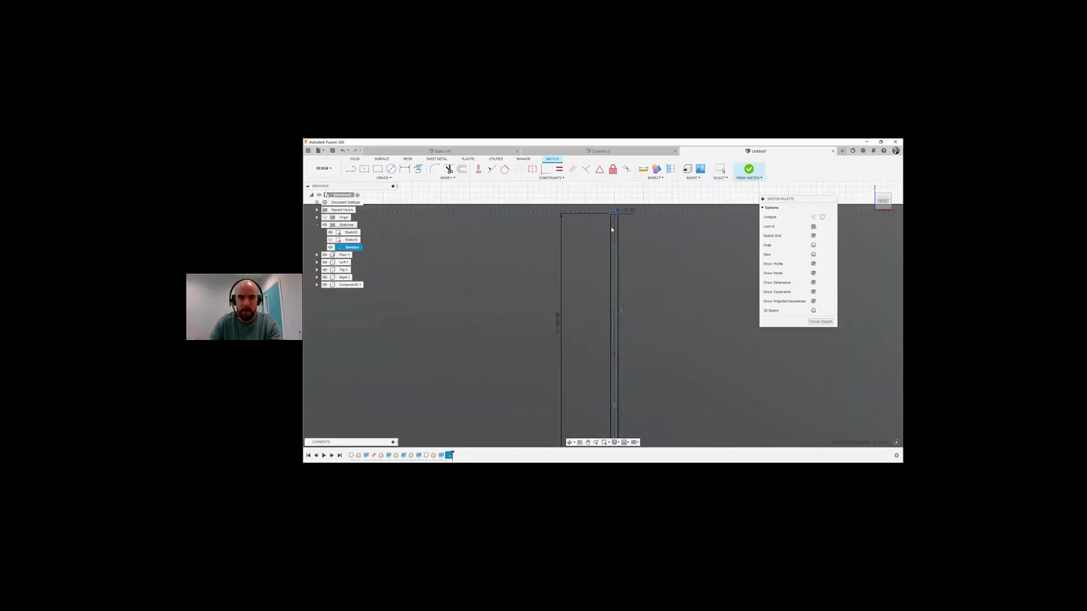
middle_click_drag(595, 277, 582, 203)
scroll(605, 416, "down", 1)
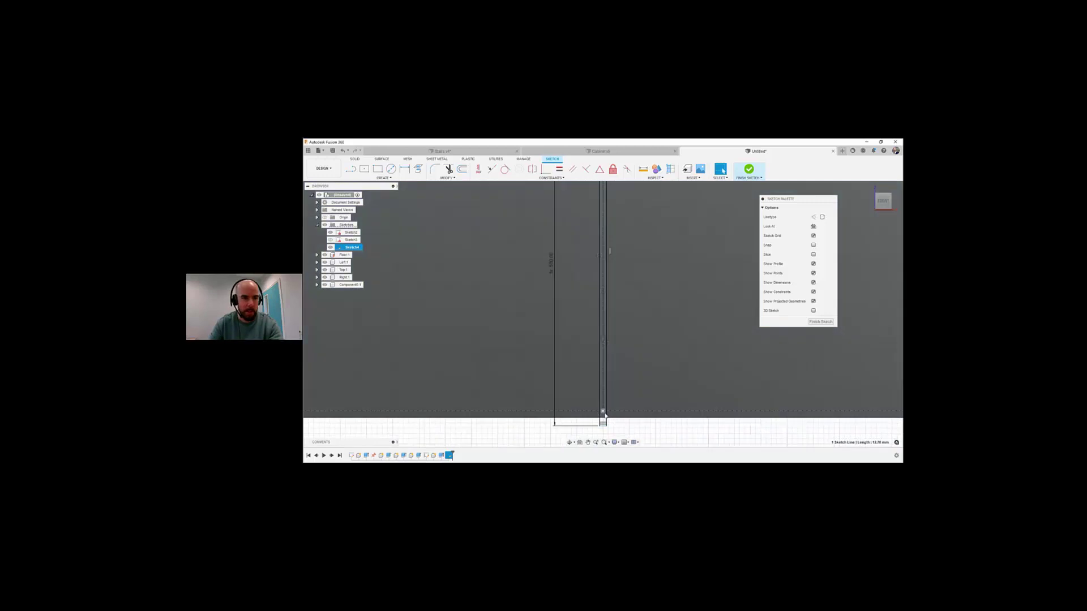
scroll(605, 416, "down", 2)
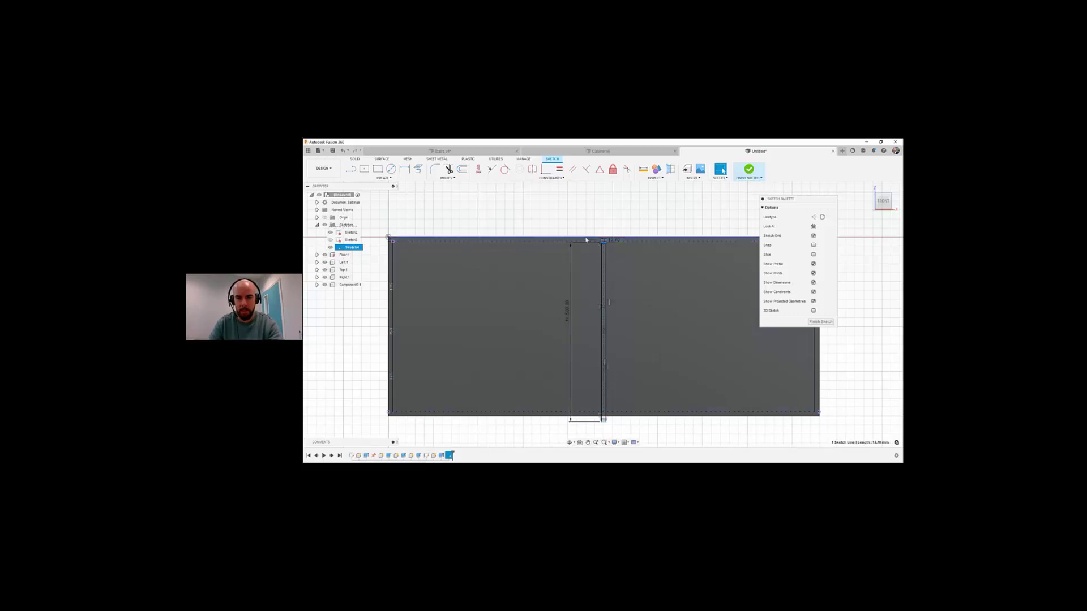
Step: Set the divider rectangle's height to the expression Height - Plywood
double_click(569, 312)
key("Right")
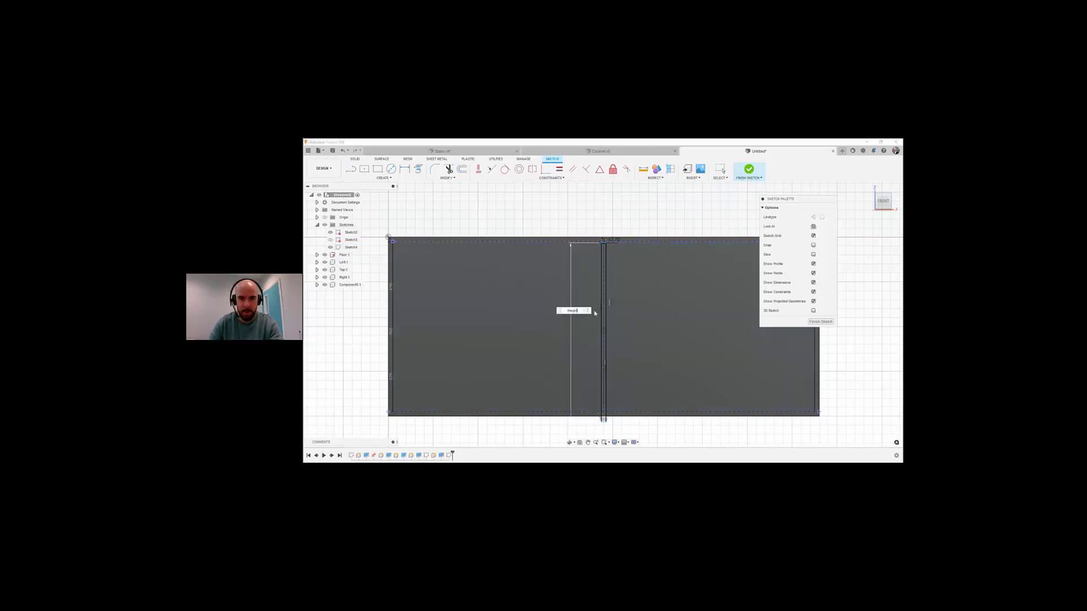
type("-Plywood")
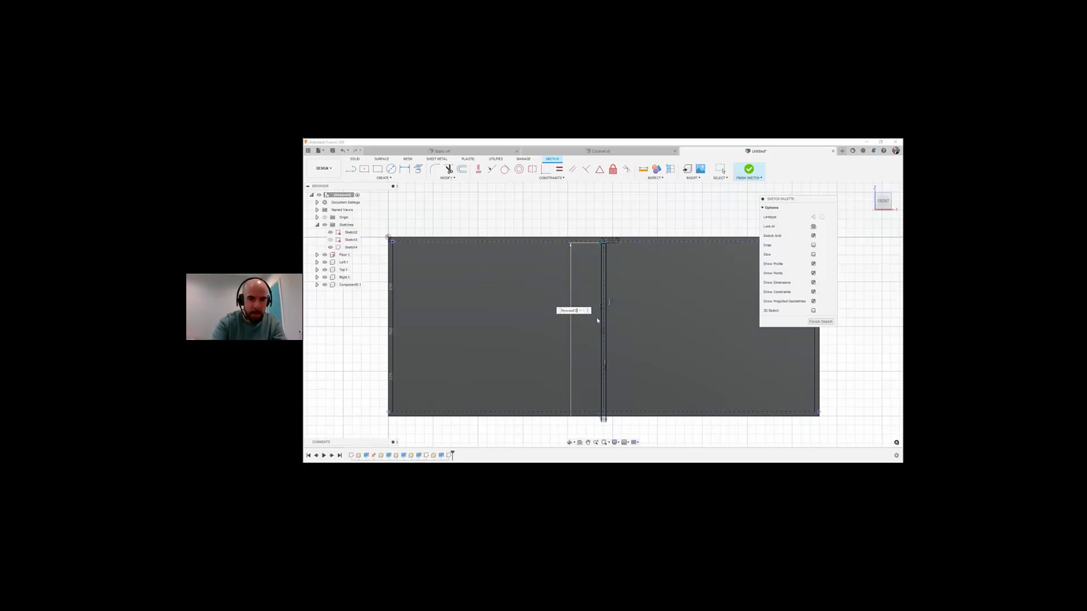
key("Return")
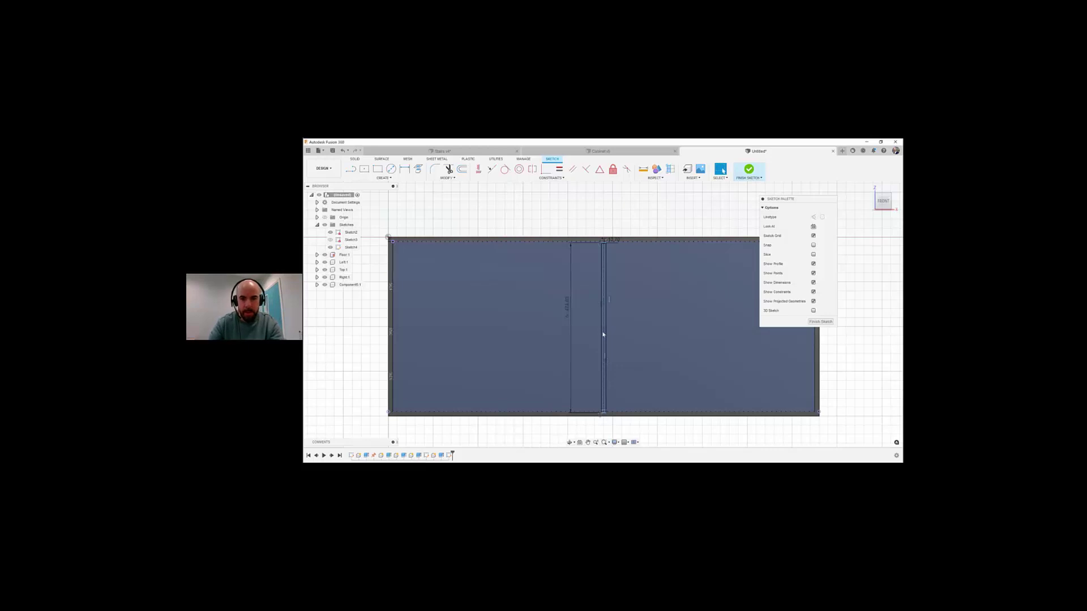
scroll(622, 411, "up", 3)
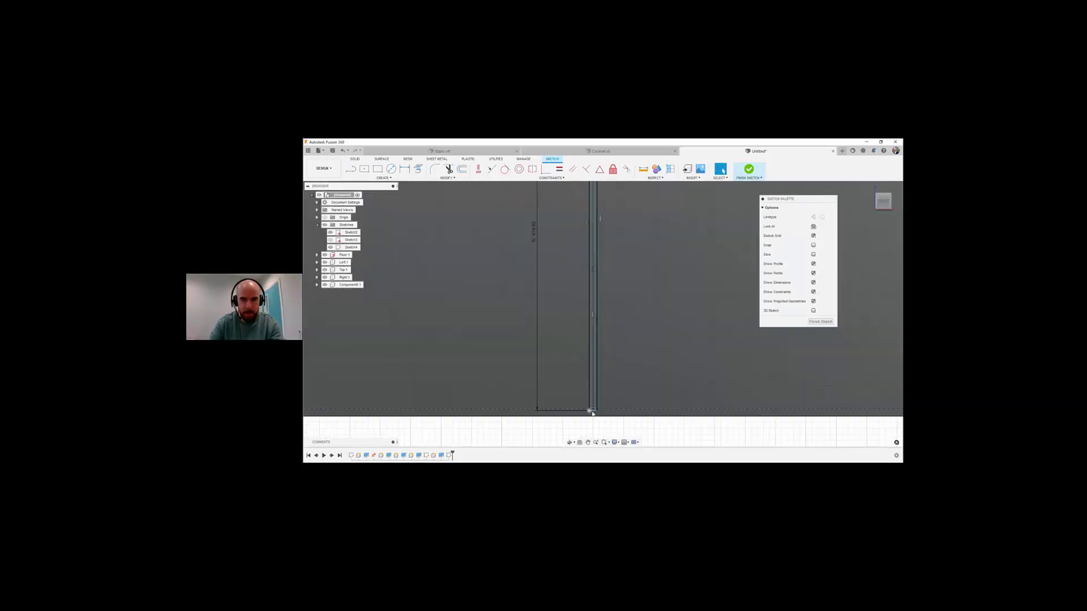
scroll(589, 413, "down", 3)
double_click(558, 318)
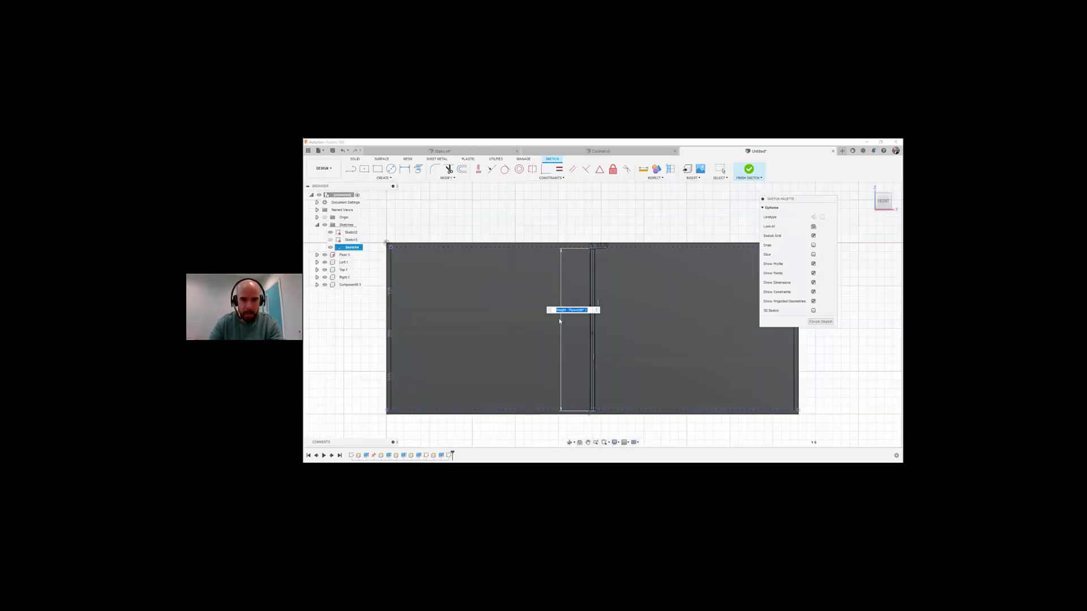
key("BackSpace")
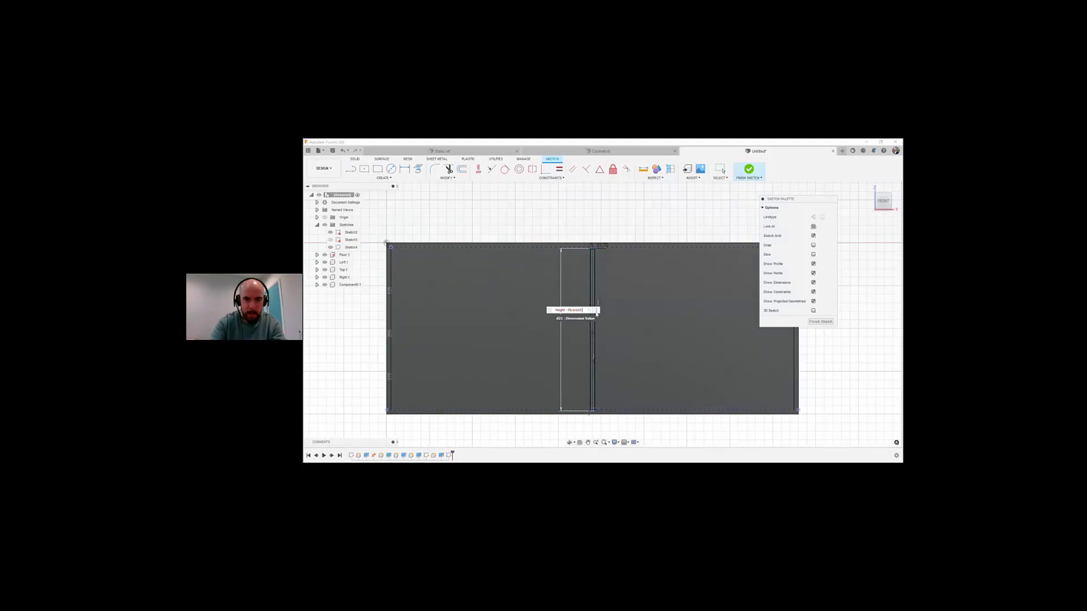
key("BackSpace")
key("Return")
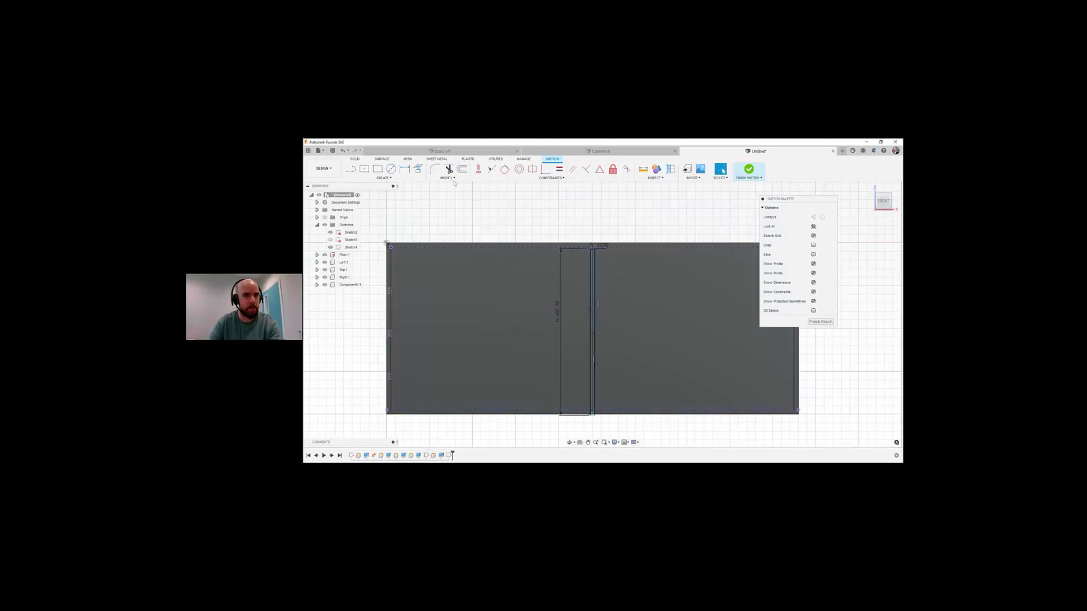
left_click(404, 169)
scroll(580, 395, "up", 4)
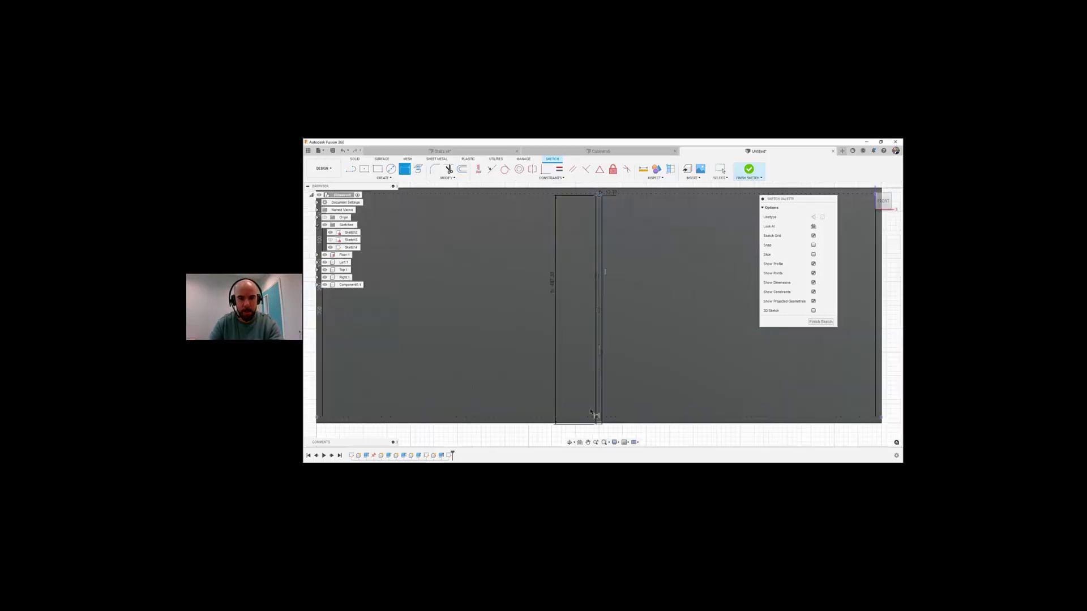
scroll(577, 368, "down", 3)
key("Escape")
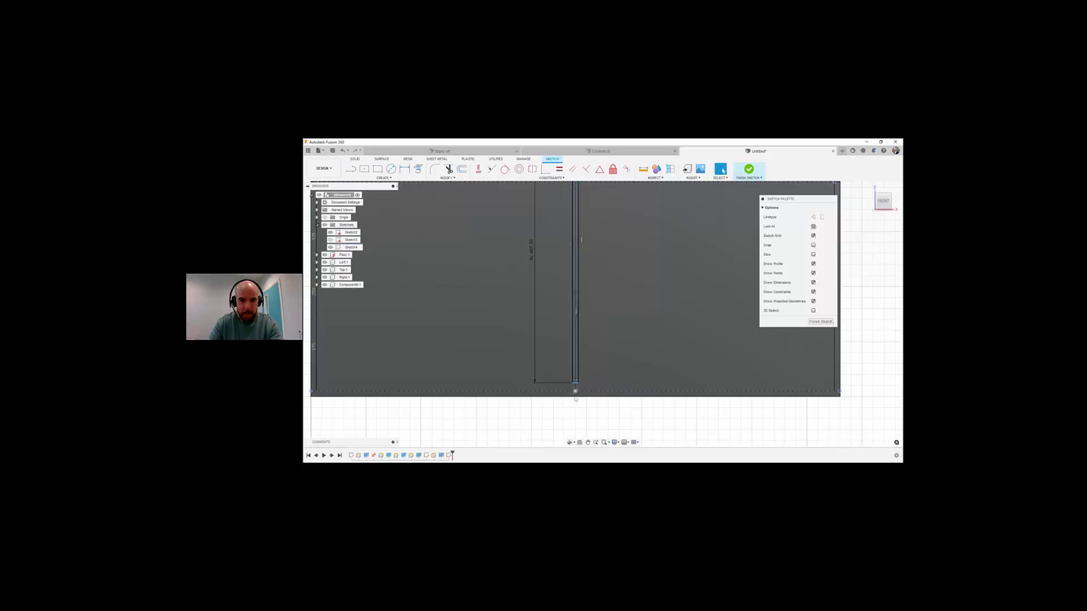
Step: Dimension the divider rectangle's lower edge from the carcass's bottom edge at Plywood/2 and select the divider profile
scroll(576, 400, "up", 2)
scroll(576, 401, "up", 1)
middle_click_drag(576, 401, 541, 379)
key("d")
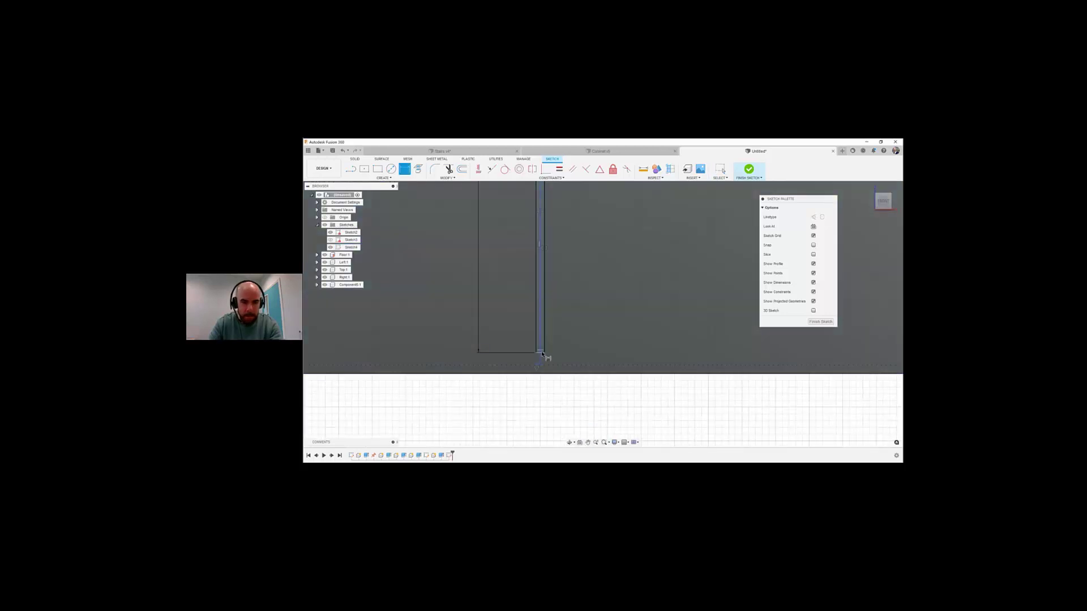
scroll(542, 354, "up", 2)
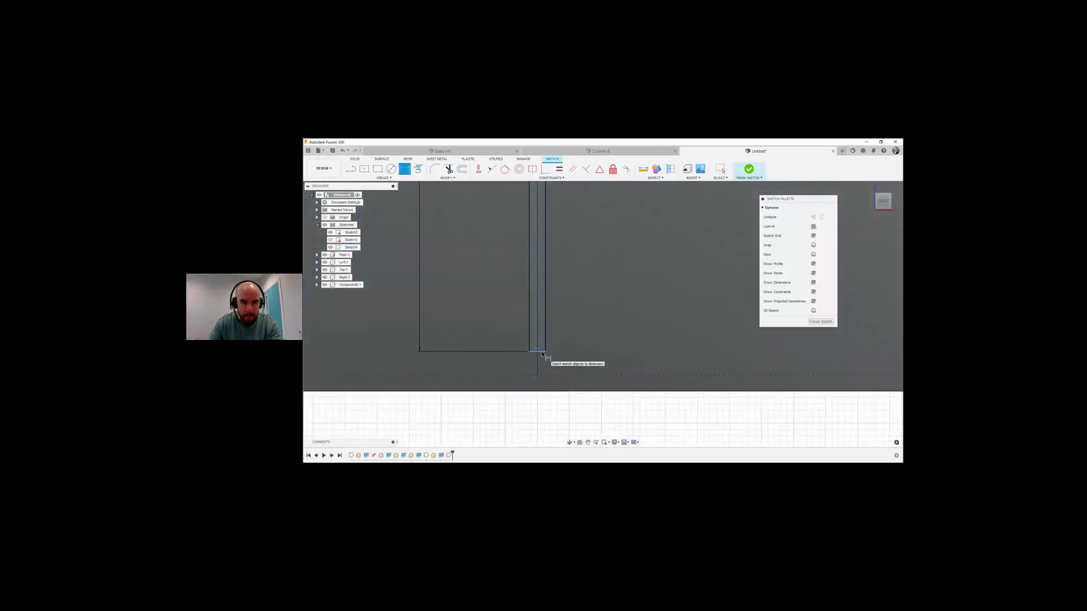
left_click(541, 352)
left_click(596, 368)
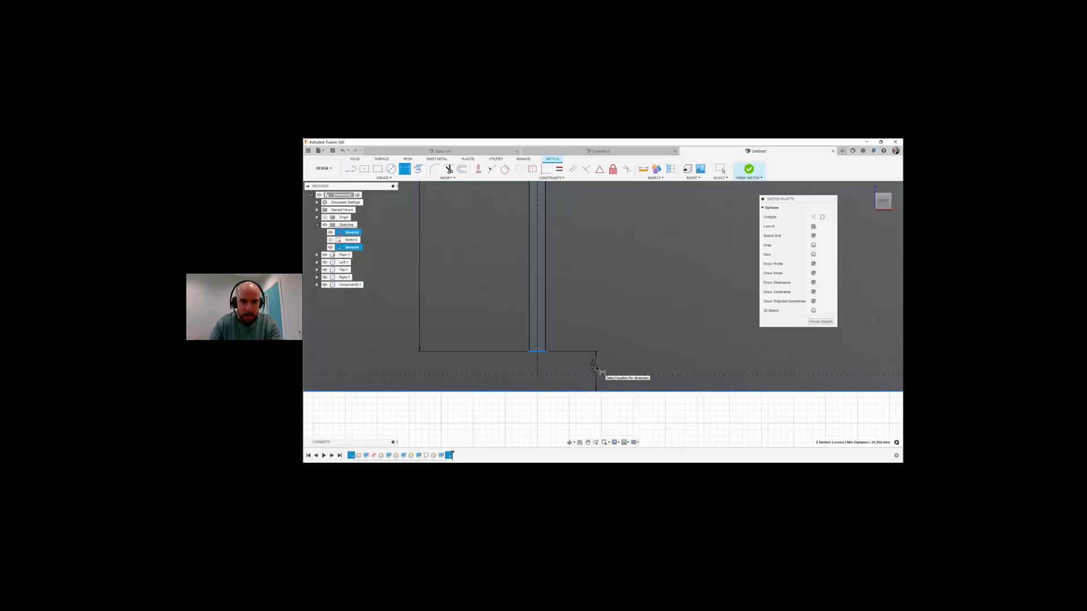
left_click(597, 368)
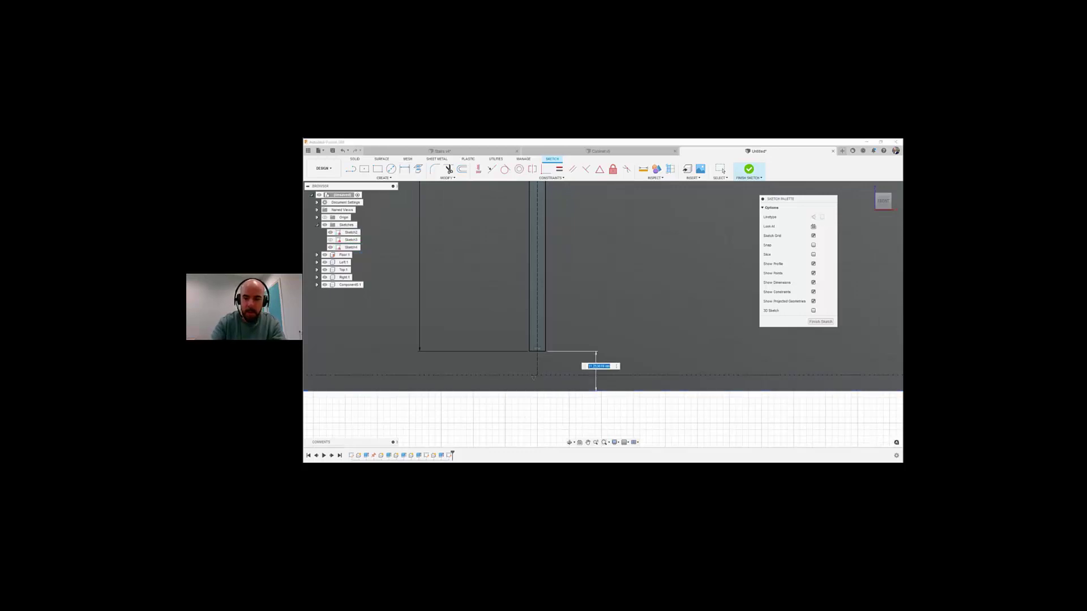
type("p")
left_click(648, 377)
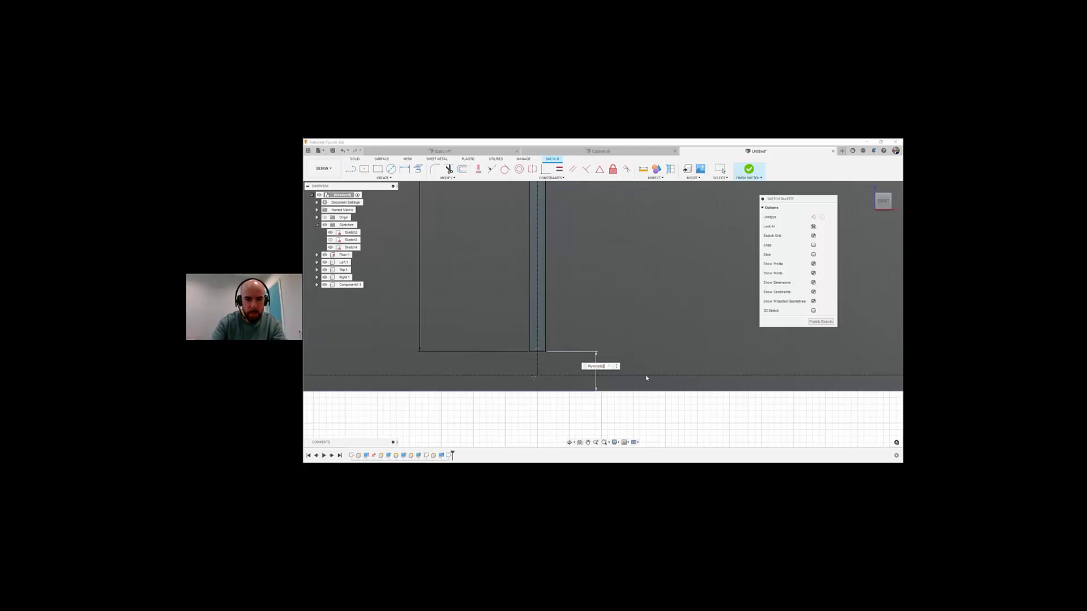
key("Return")
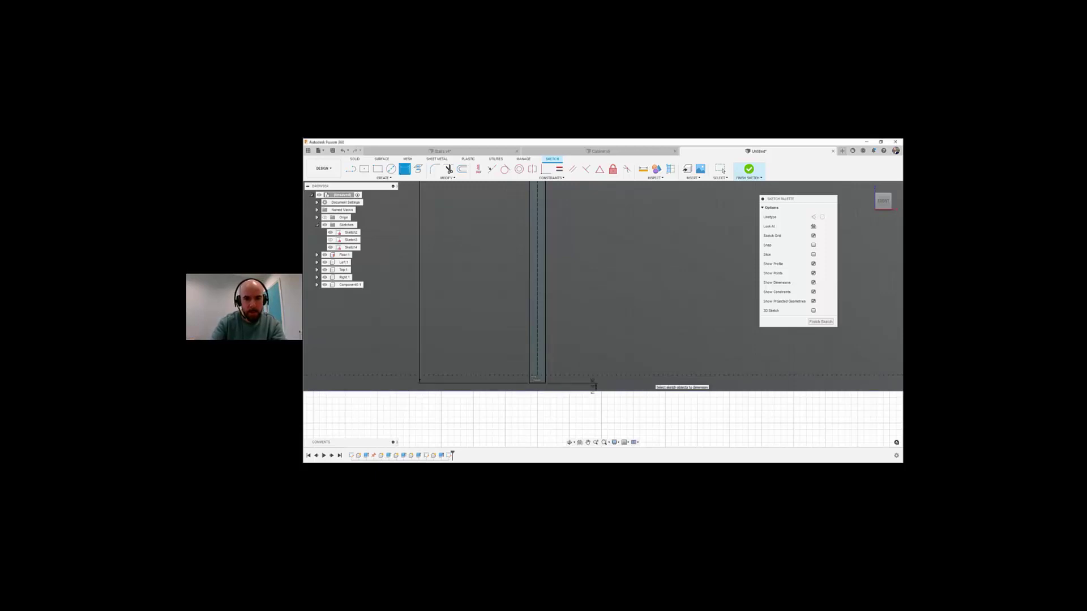
key("Escape")
left_click(533, 372)
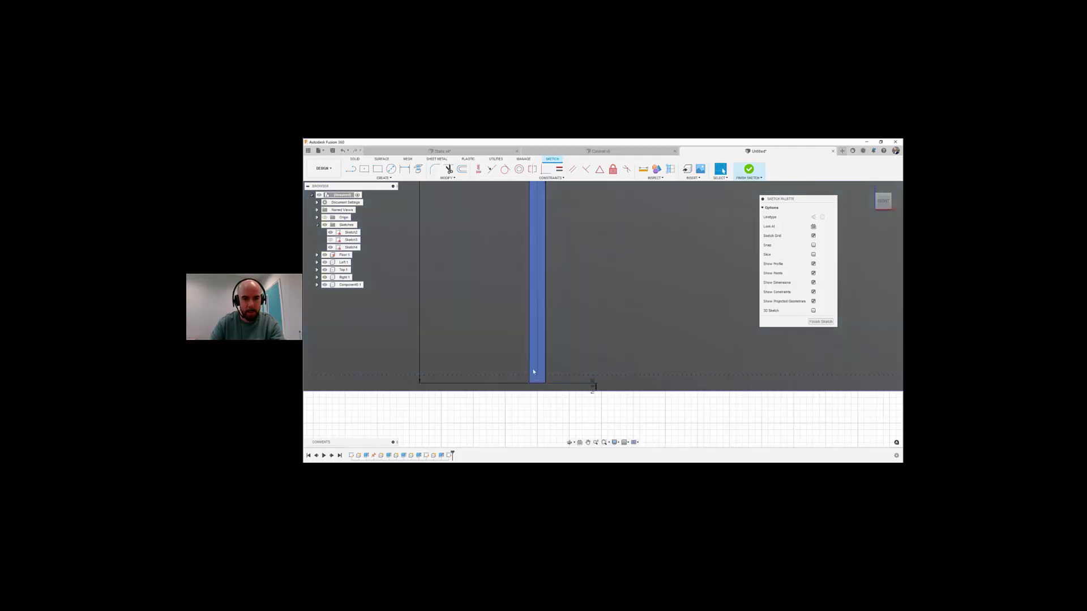
Step: Check both ends of the divider rectangle against the floor and top panels and finish the sketch
key("Escape")
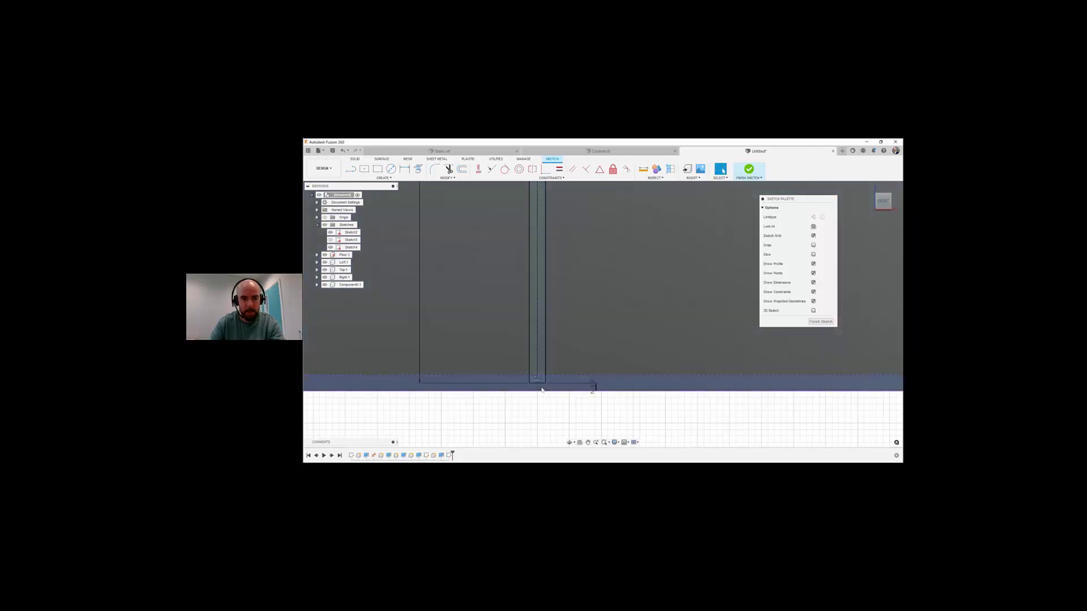
scroll(542, 390, "down", 3)
scroll(538, 222, "up", 3)
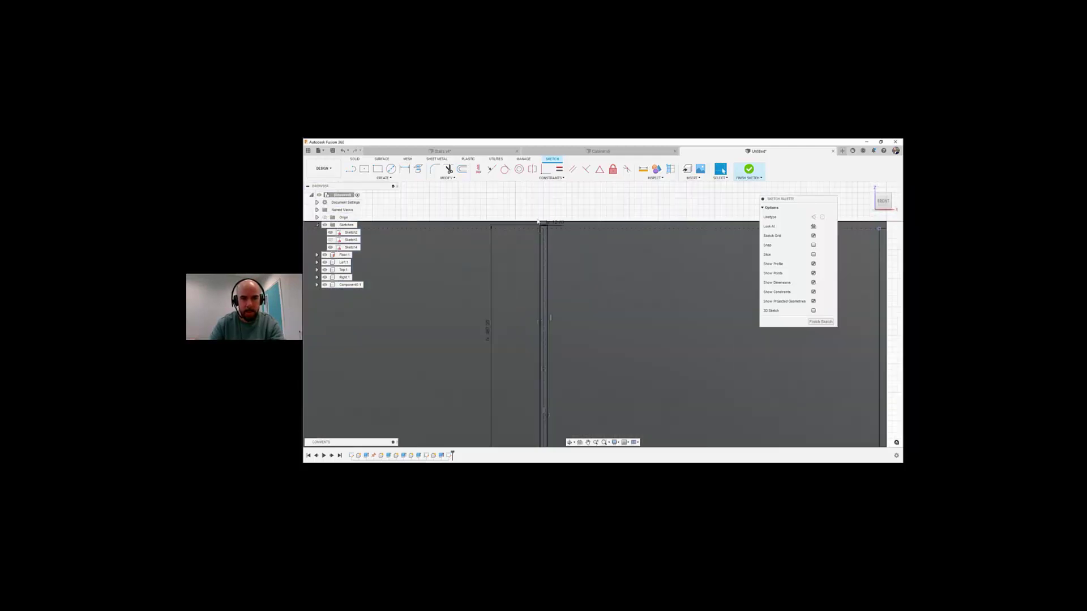
scroll(537, 222, "up", 2)
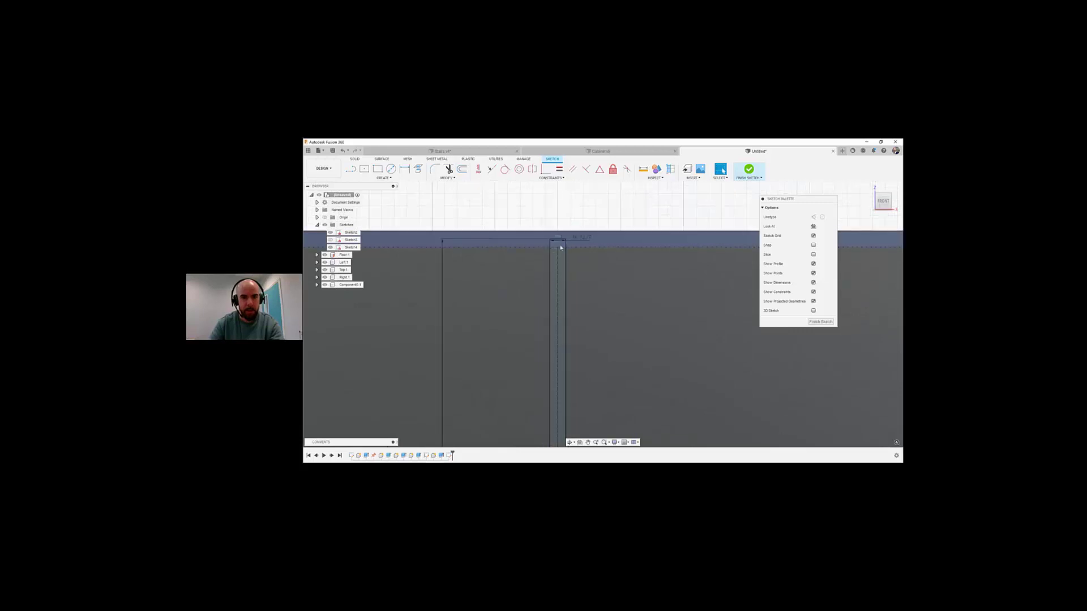
scroll(560, 247, "down", 6)
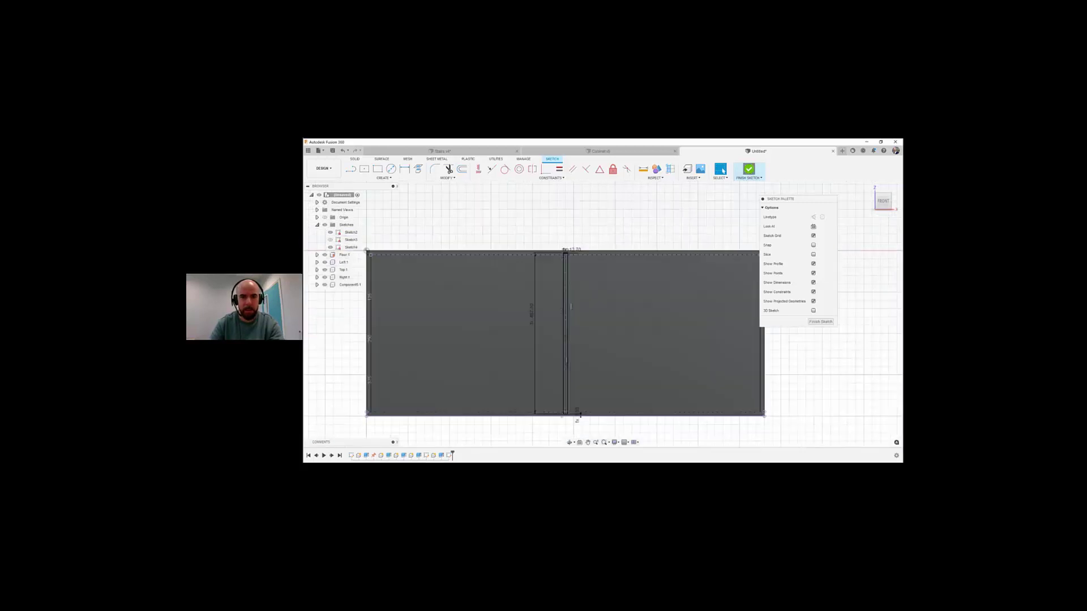
left_click(749, 169)
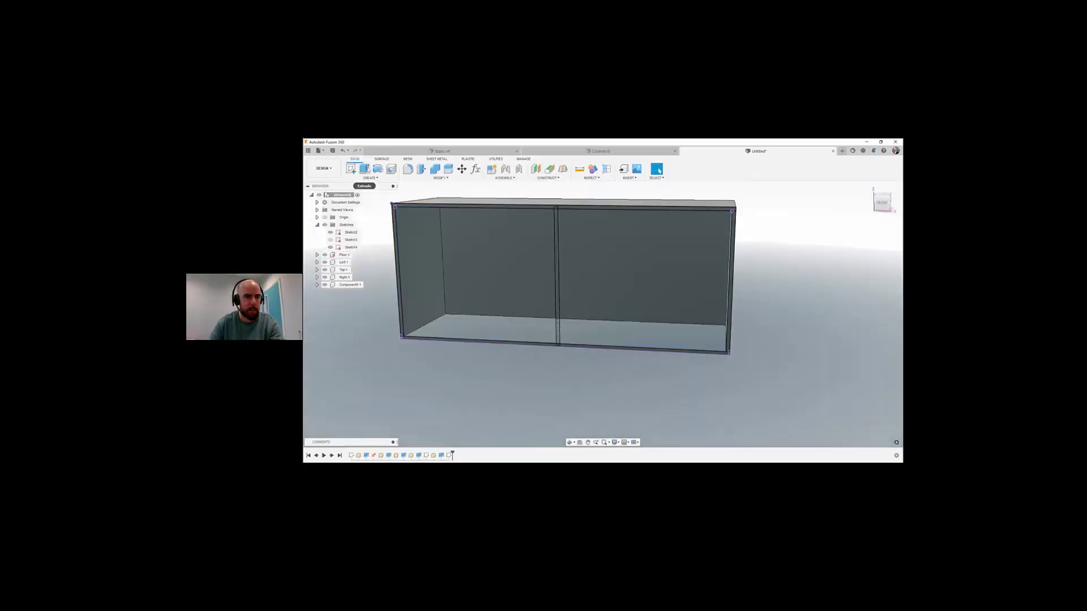
Step: Extrude the divider profile one-sided up to the back panel's inner face as a new component
left_click(366, 169)
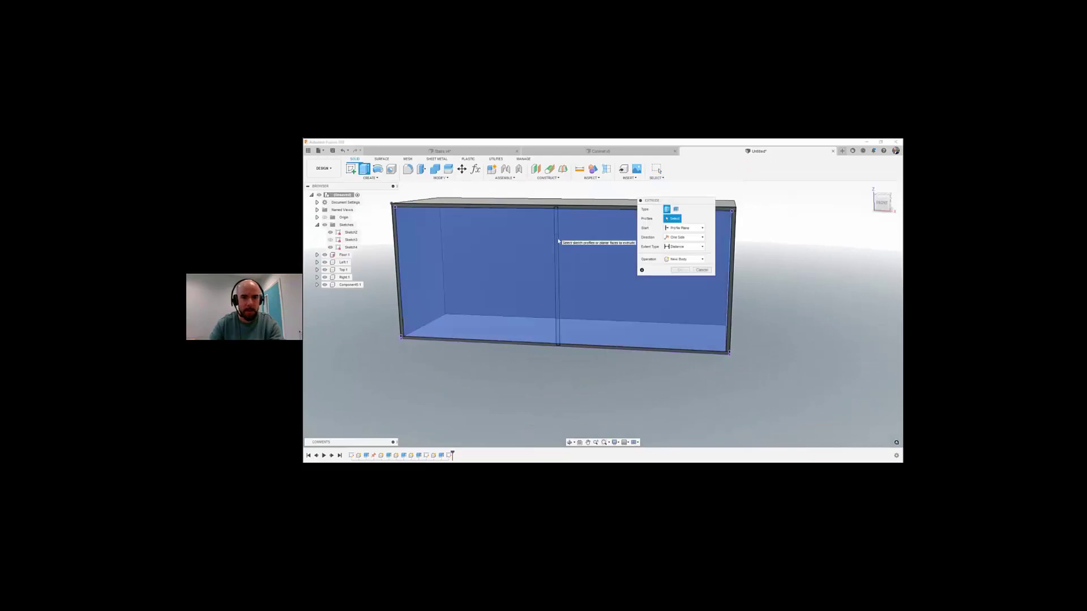
scroll(557, 242, "up", 5)
left_click(557, 245)
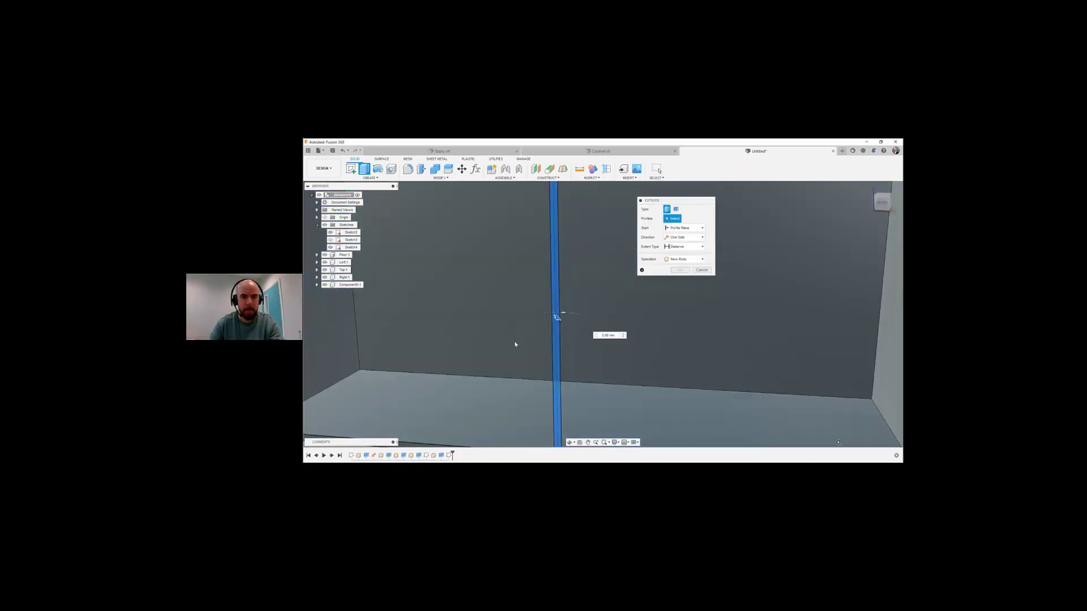
scroll(532, 317, "down", 5)
scroll(528, 327, "down", 2)
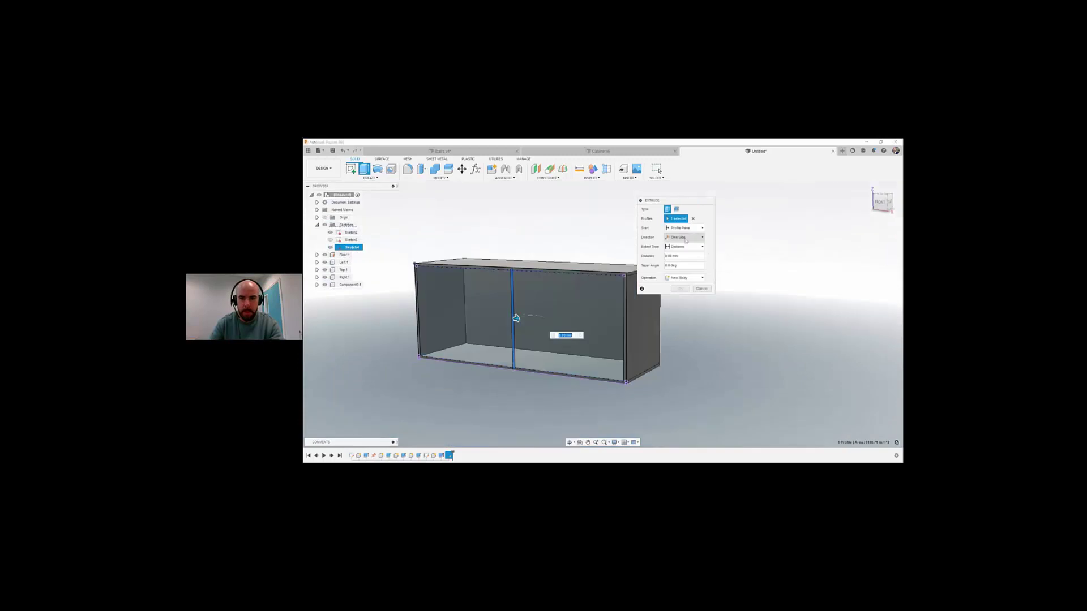
left_click(692, 238)
left_click(679, 246)
left_click(692, 247)
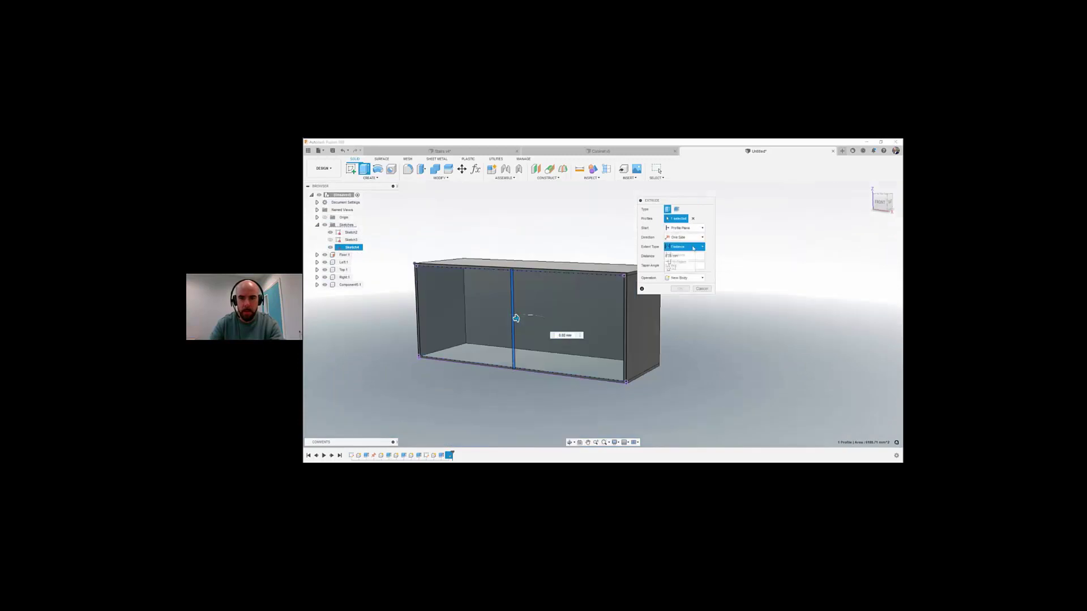
left_click(680, 262)
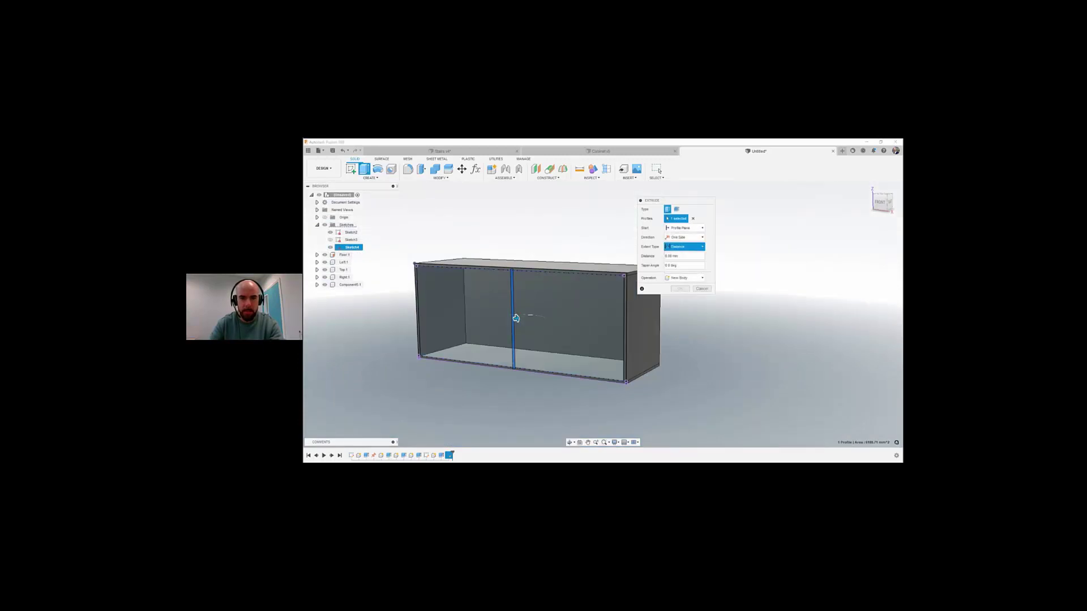
left_click(558, 310)
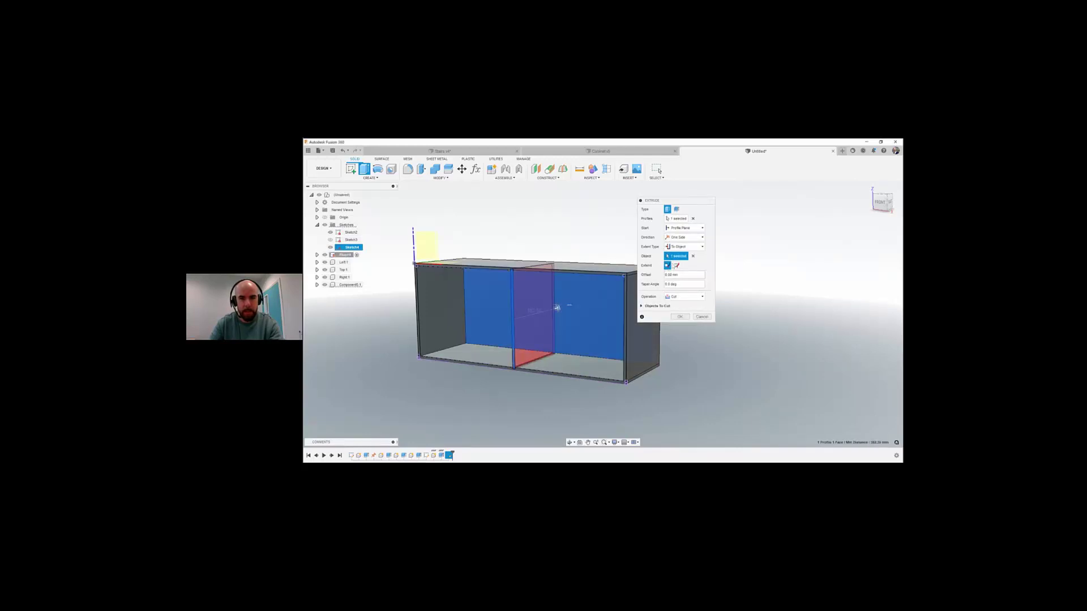
left_click(684, 296)
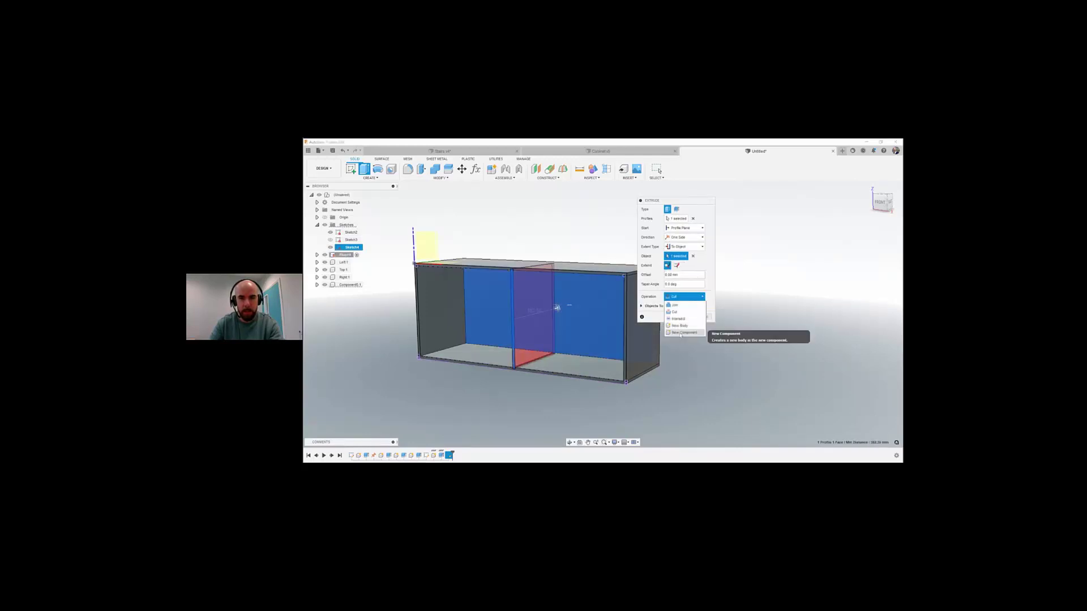
left_click(681, 332)
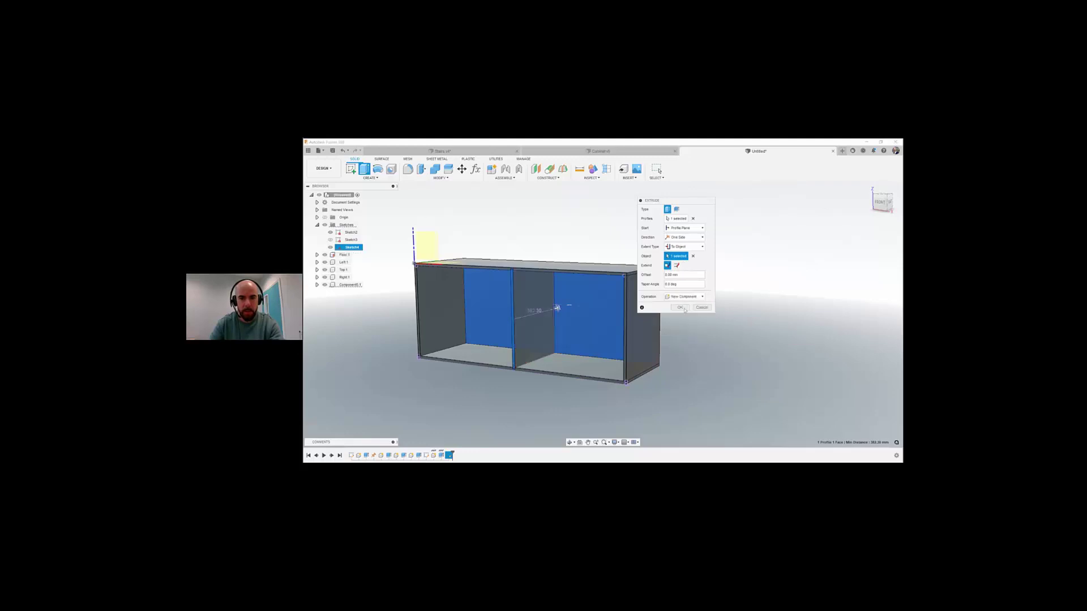
left_click(680, 307)
Step: Compute an interference check on the whole cabinet
scroll(511, 373, "up", 5)
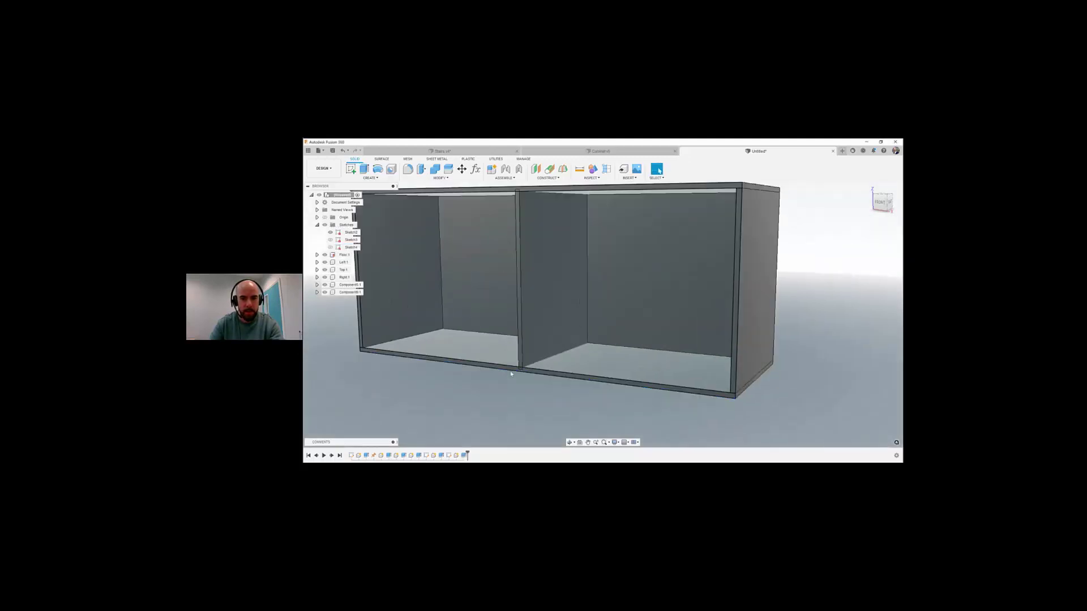
scroll(512, 374, "up", 3)
left_click(543, 366)
scroll(532, 380, "up", 2)
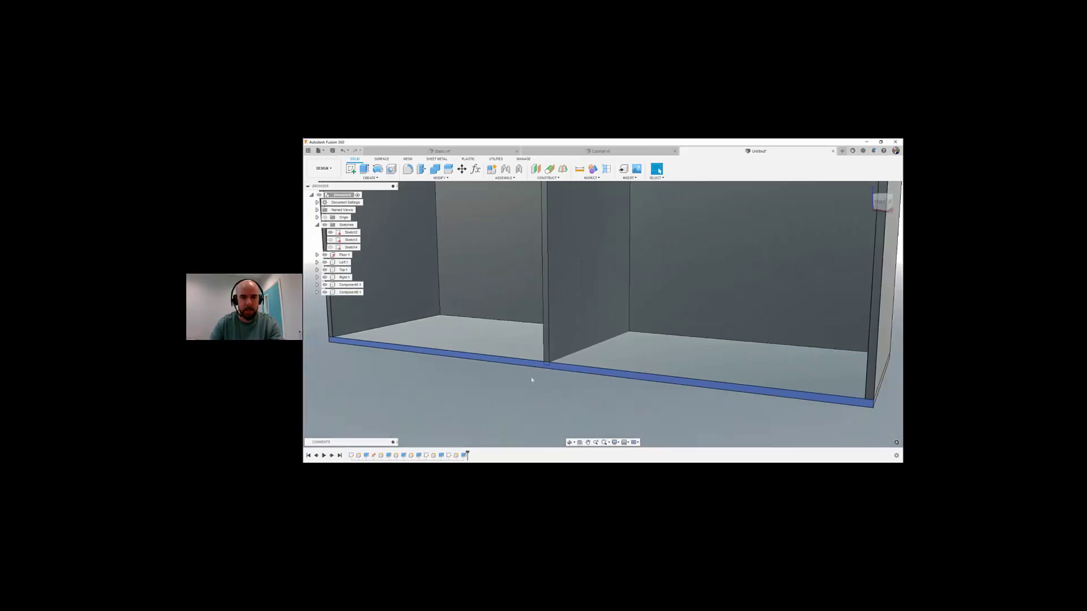
scroll(531, 380, "down", 8)
left_click(592, 178)
left_click(600, 194)
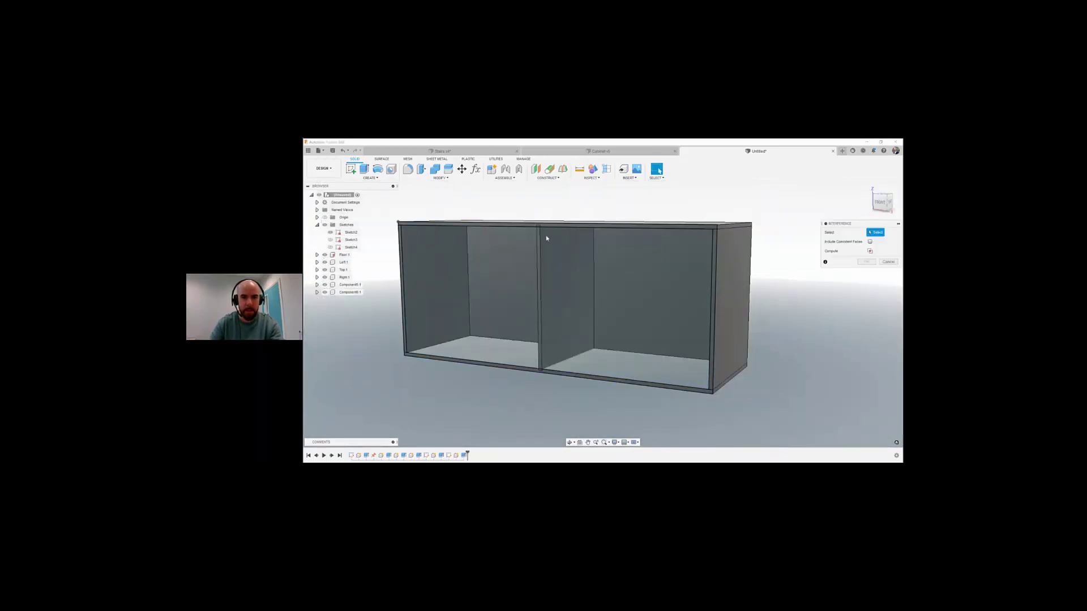
left_click(555, 249)
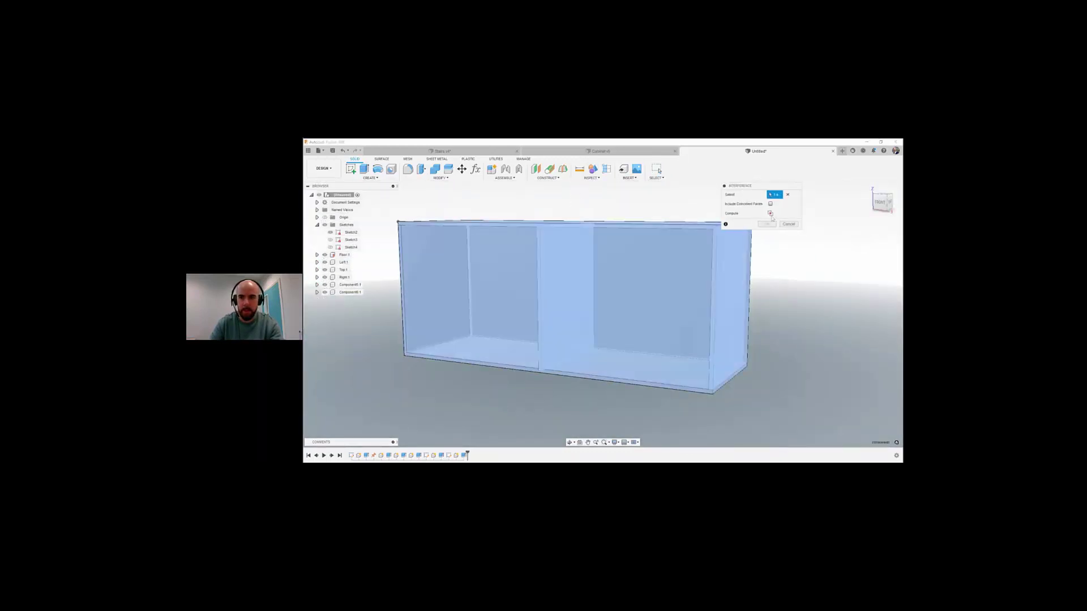
left_click(770, 213)
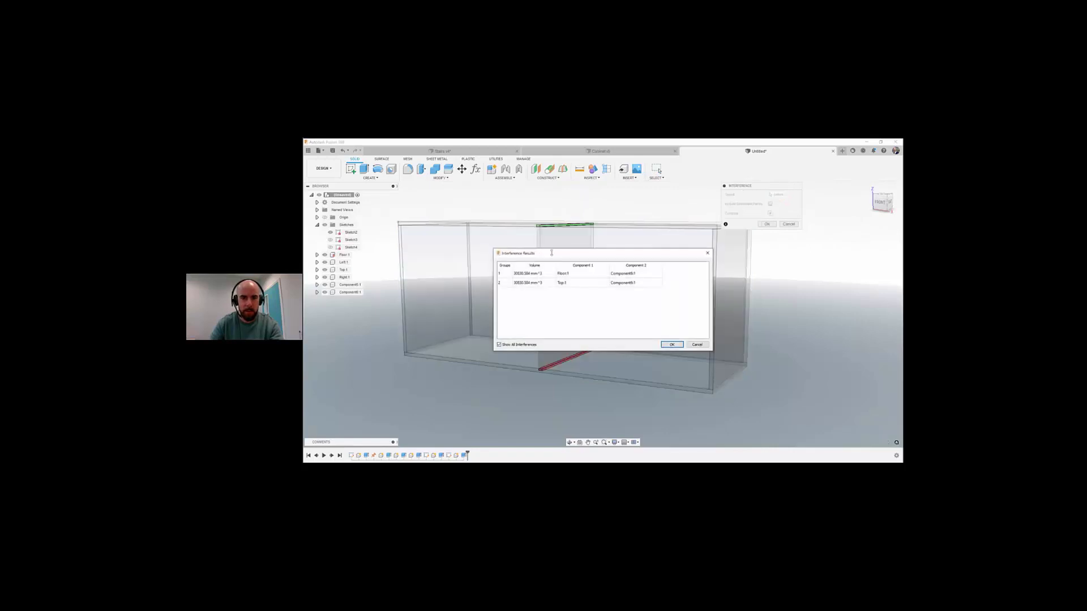
Step: Examine the interference results at both ends of the divider and close them
left_click_drag(564, 254, 719, 238)
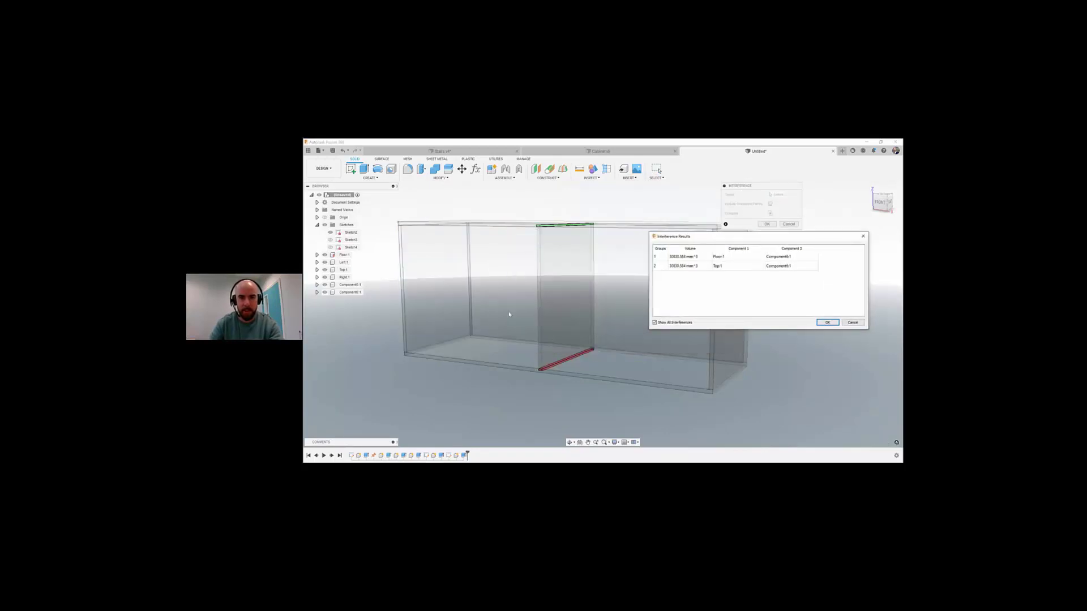
middle_click_drag(509, 315, 449, 283, "shift")
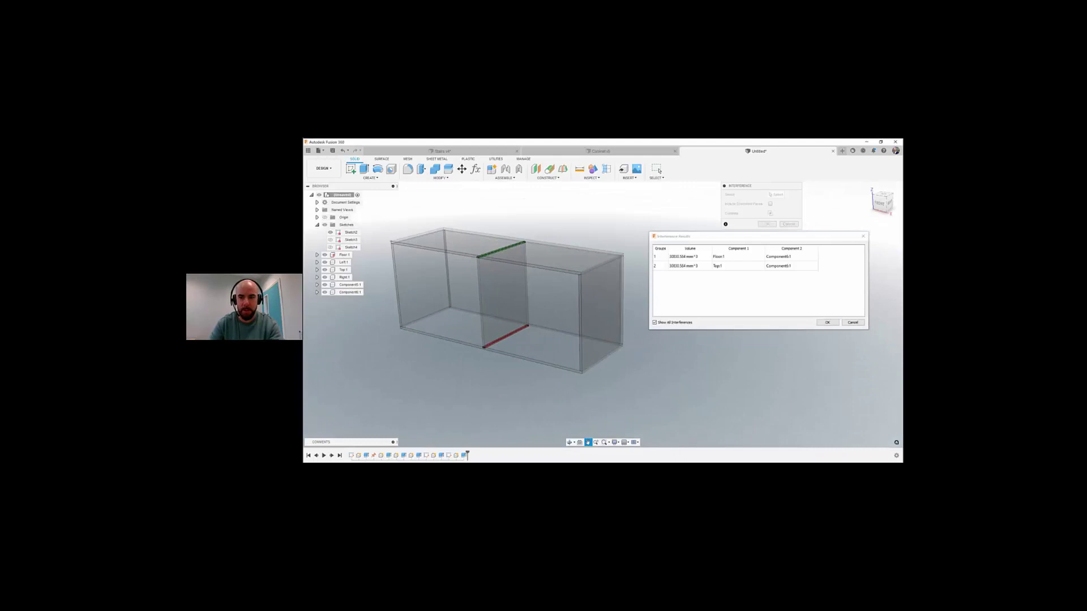
left_click(845, 322)
Step: Collapse and hide the sketches folder, and briefly hide the newest component to identify it as the divider
middle_click_drag(476, 323, 502, 328)
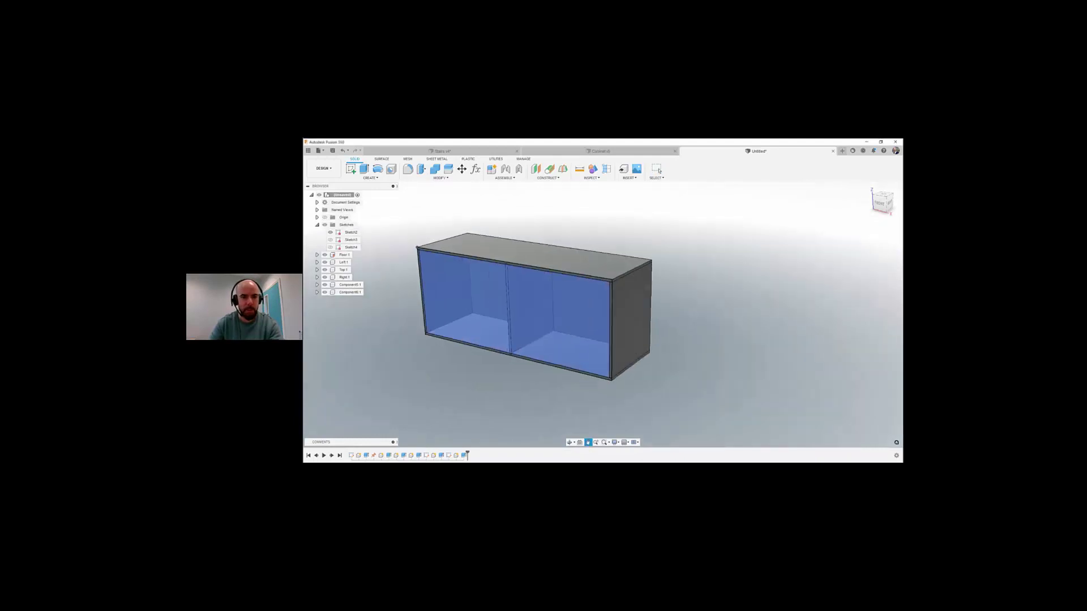
scroll(461, 348, "up", 2)
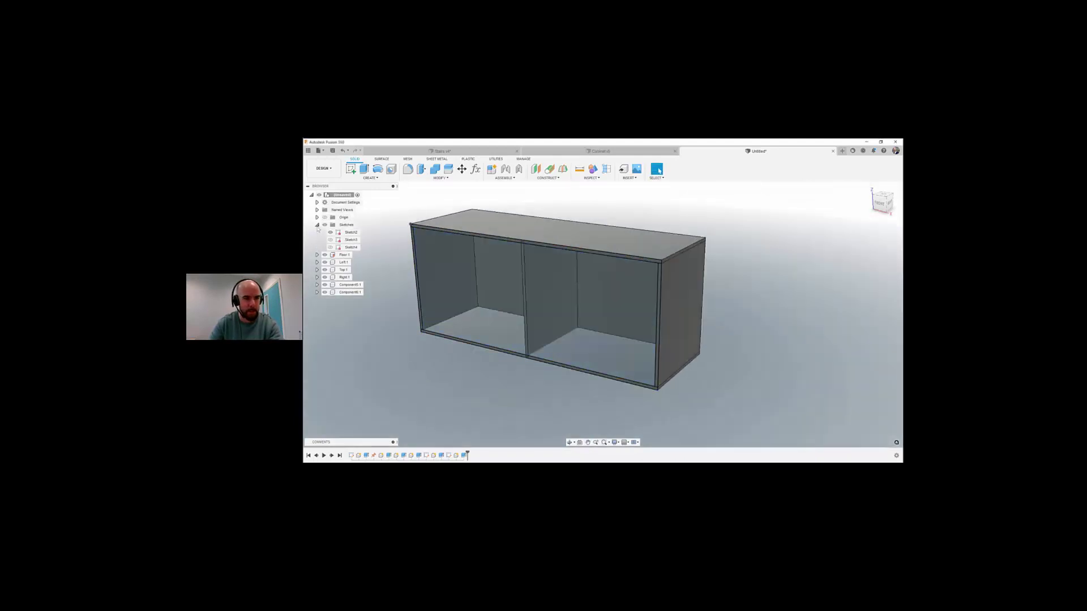
left_click(317, 225)
left_click(324, 270)
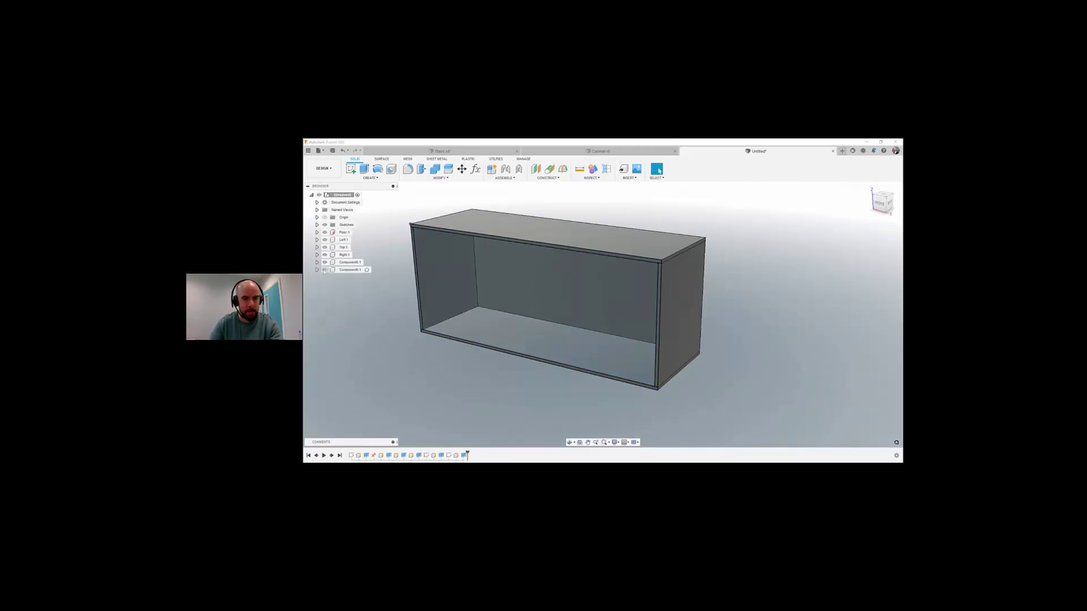
left_click(324, 270)
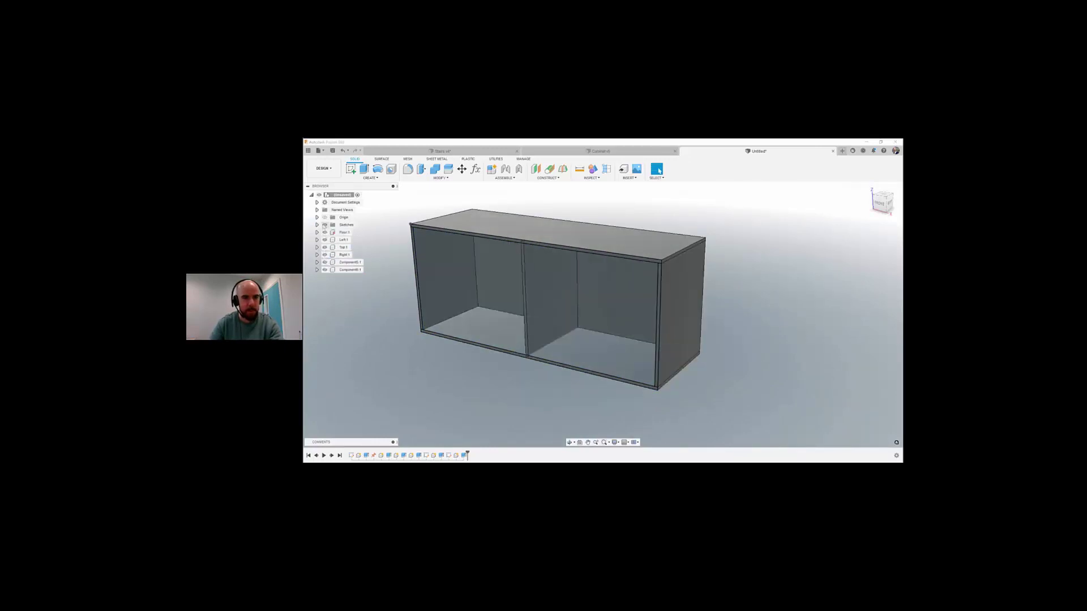
middle_click_drag(440, 312, 451, 314)
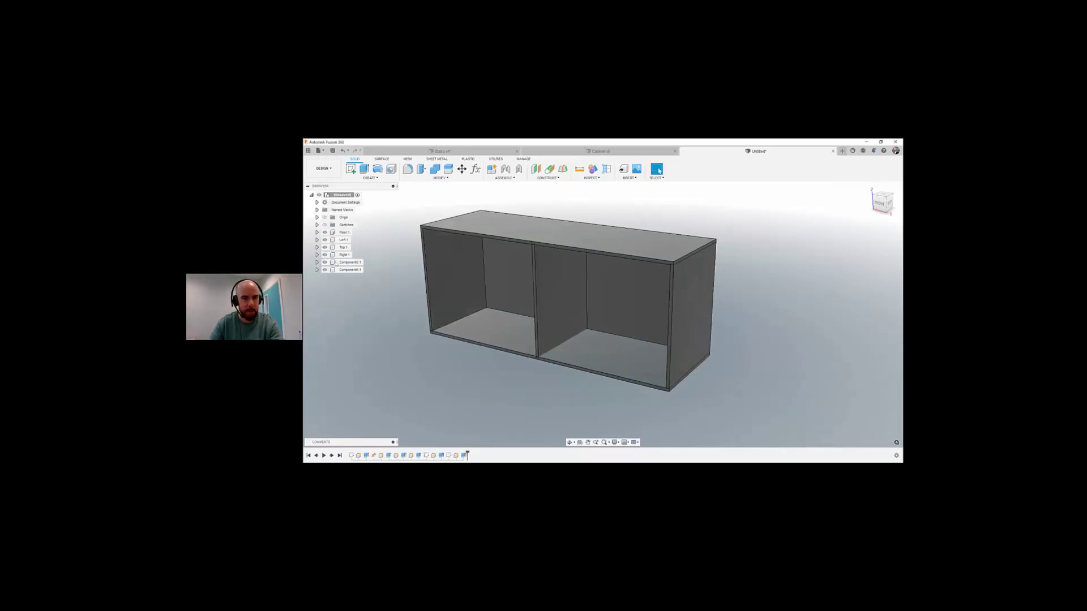
Step: Rename the divider component as Mid vertical
left_click(325, 270)
left_click(324, 270)
left_click(351, 270)
left_click(351, 270)
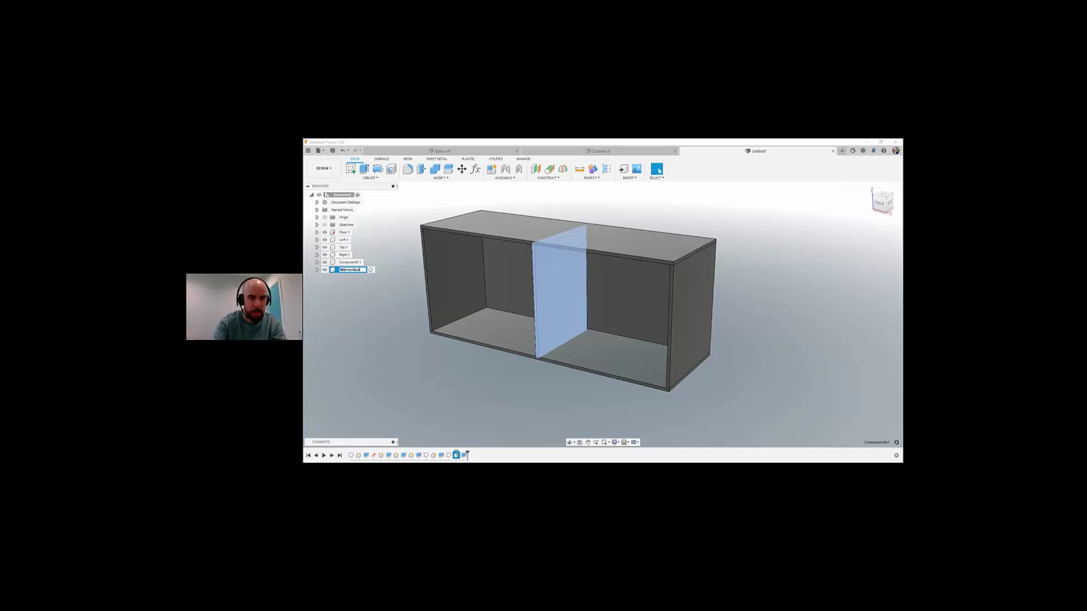
key("Return")
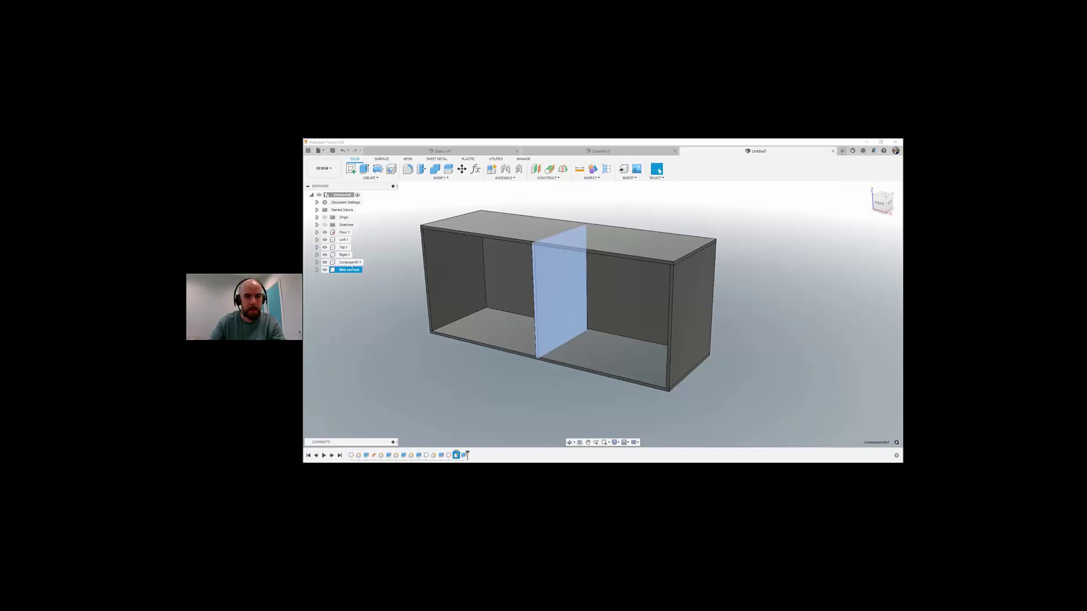
Step: Rename the back component as Back plane and clear the selection
left_click(350, 263)
left_click(350, 263)
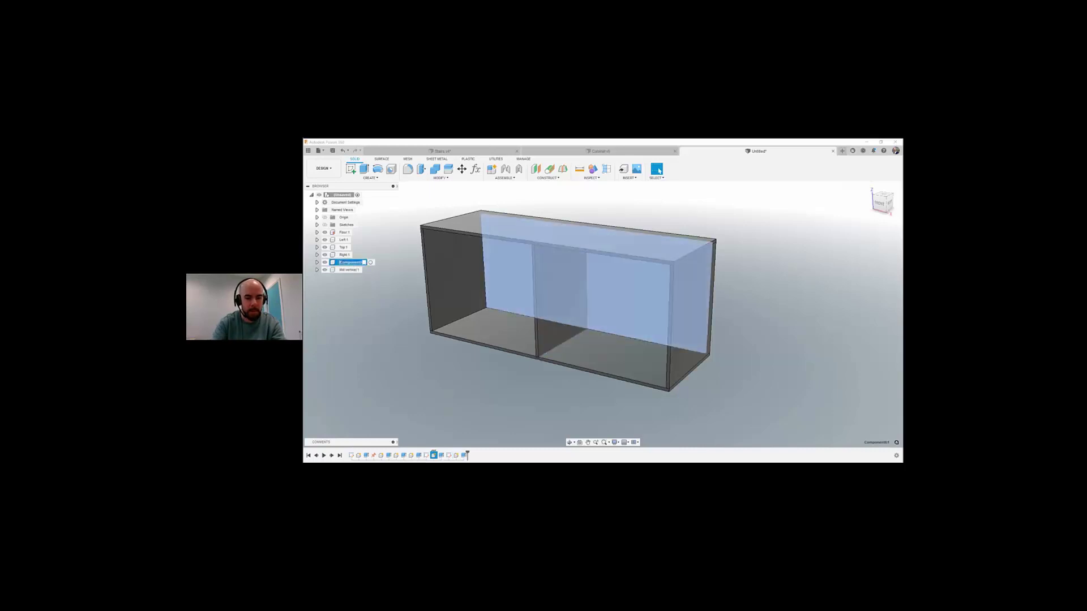
type("B")
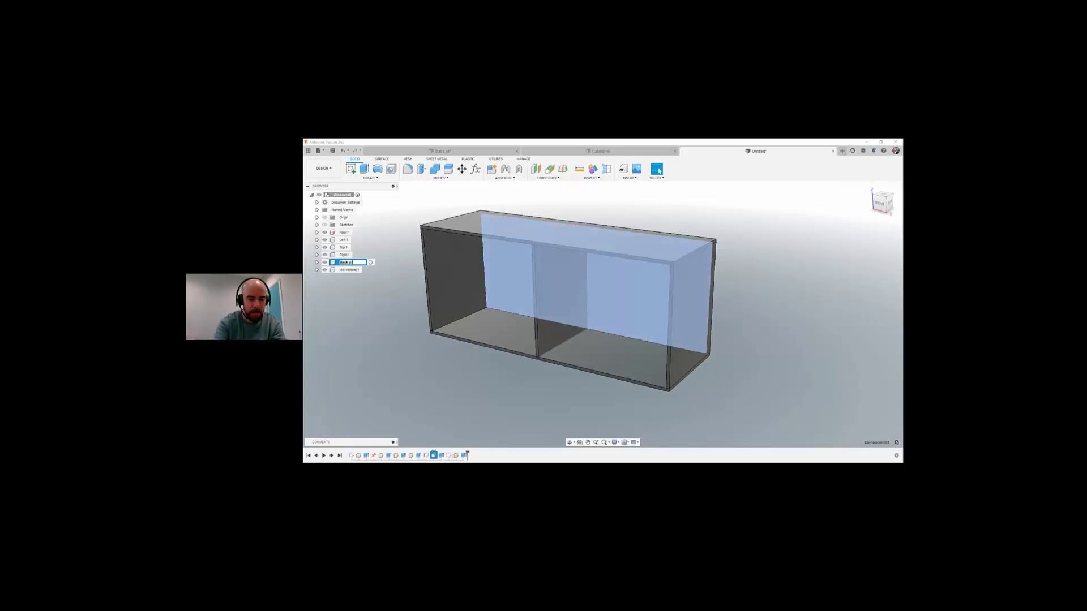
type("ack plane")
key("Return")
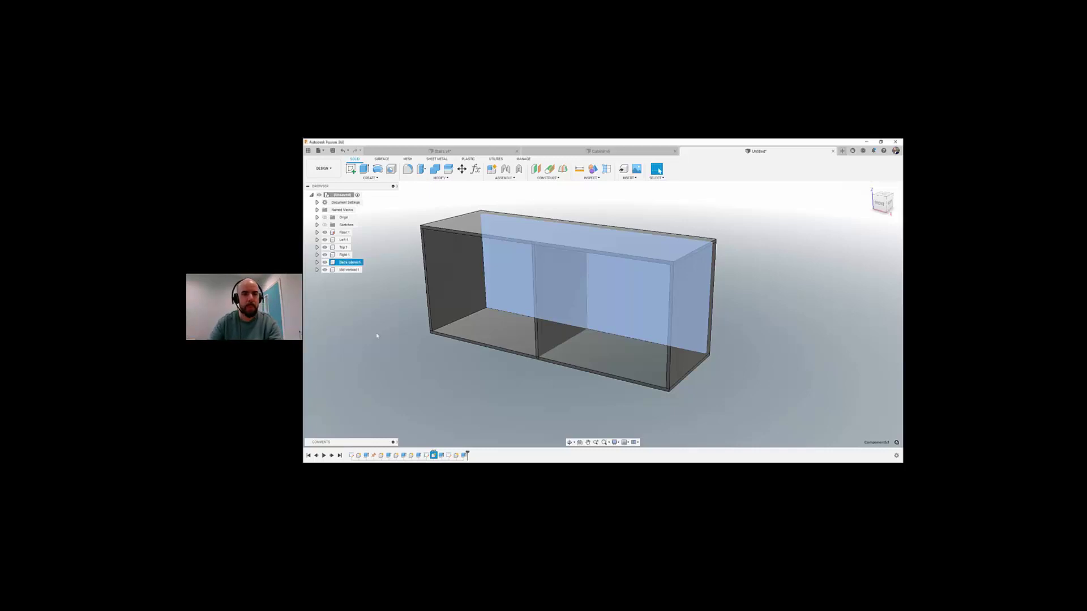
key("Escape")
Step: Combine the floor with the mid vertical divider using the Cut operation with Keep Tools enabled, cutting the divider's housing into the floor
middle_click_drag(464, 362, 492, 360, "shift")
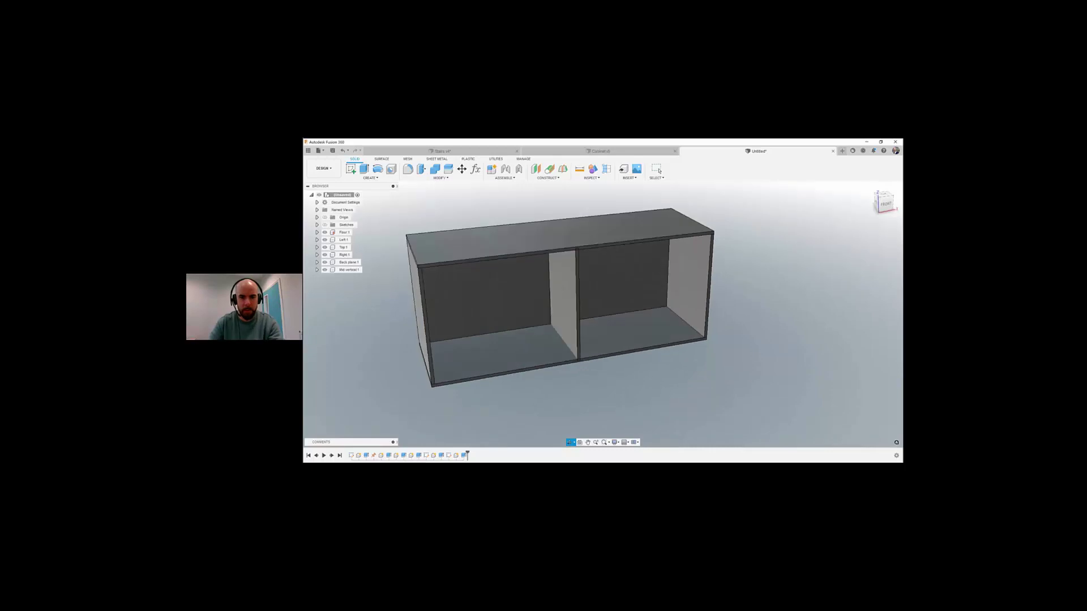
scroll(573, 366, "up", 5)
scroll(573, 362, "down", 2)
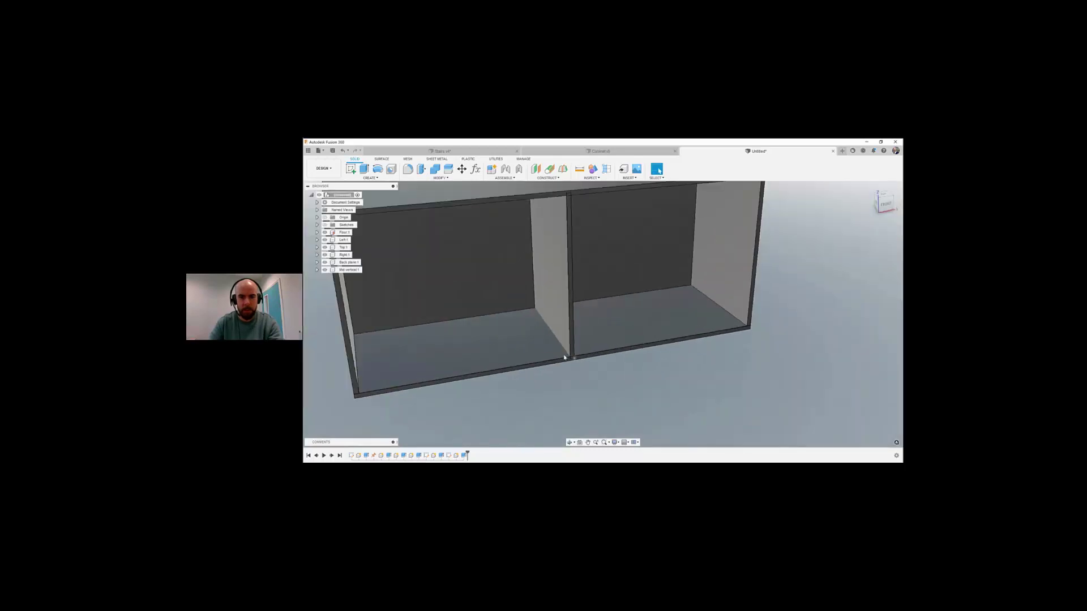
scroll(567, 275, "down", 3)
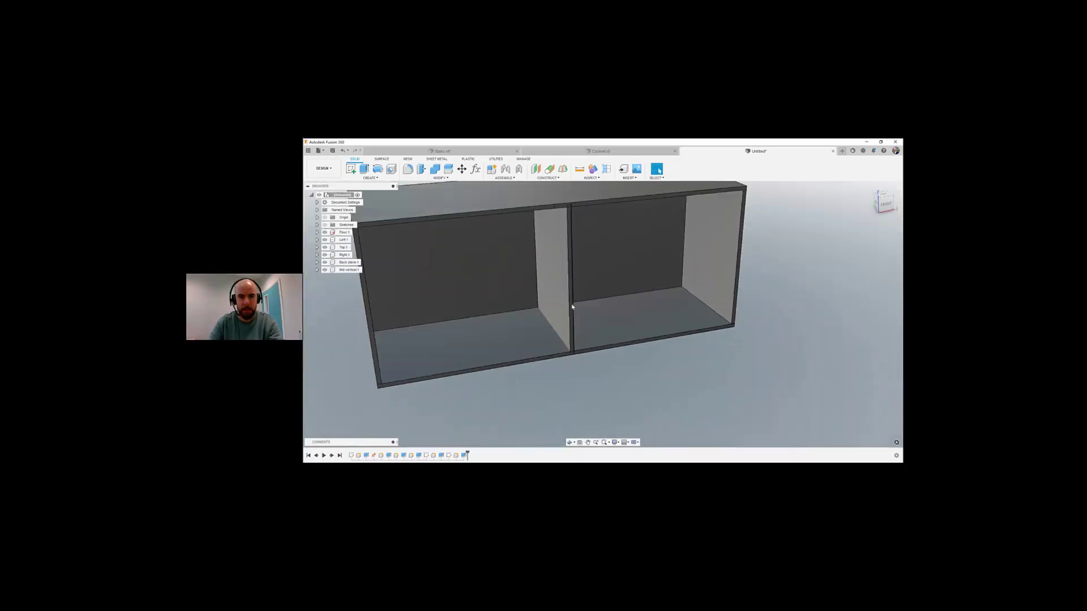
middle_click_drag(579, 316, 547, 310, "shift")
left_click(435, 169)
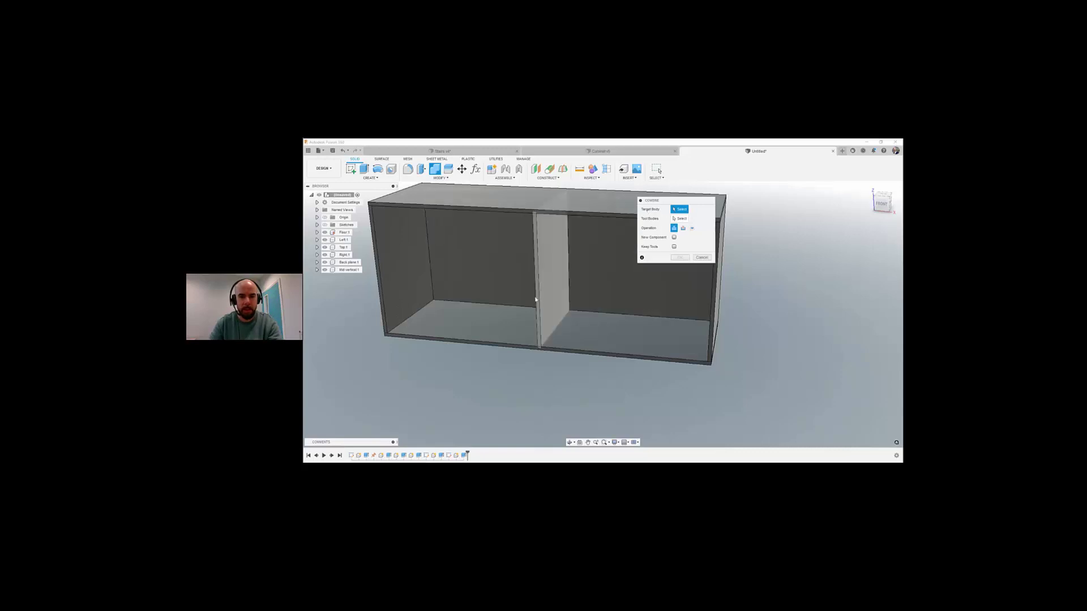
left_click(517, 318)
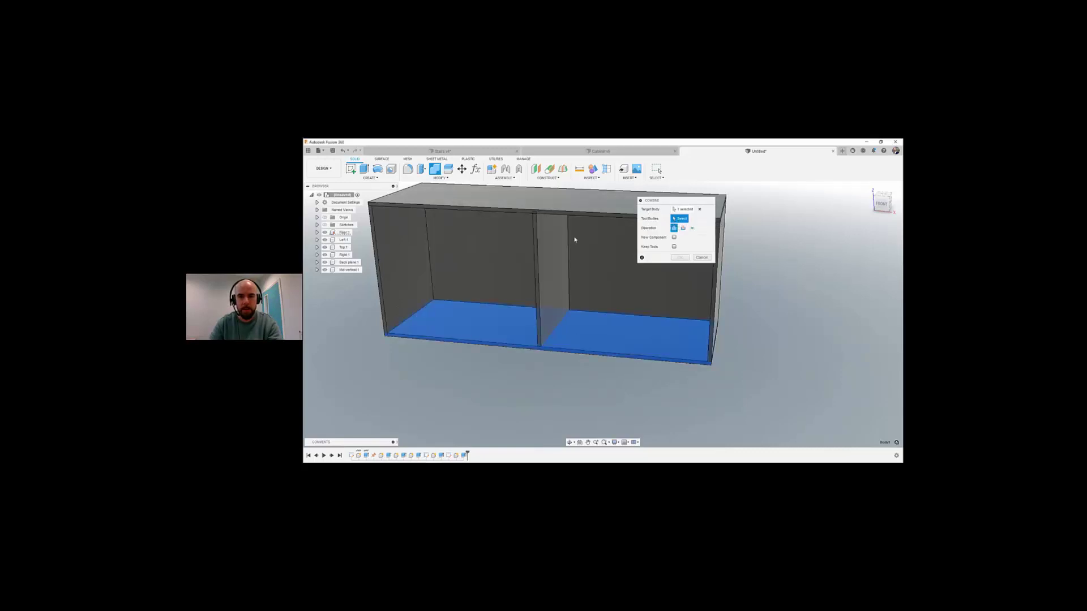
left_click(555, 249)
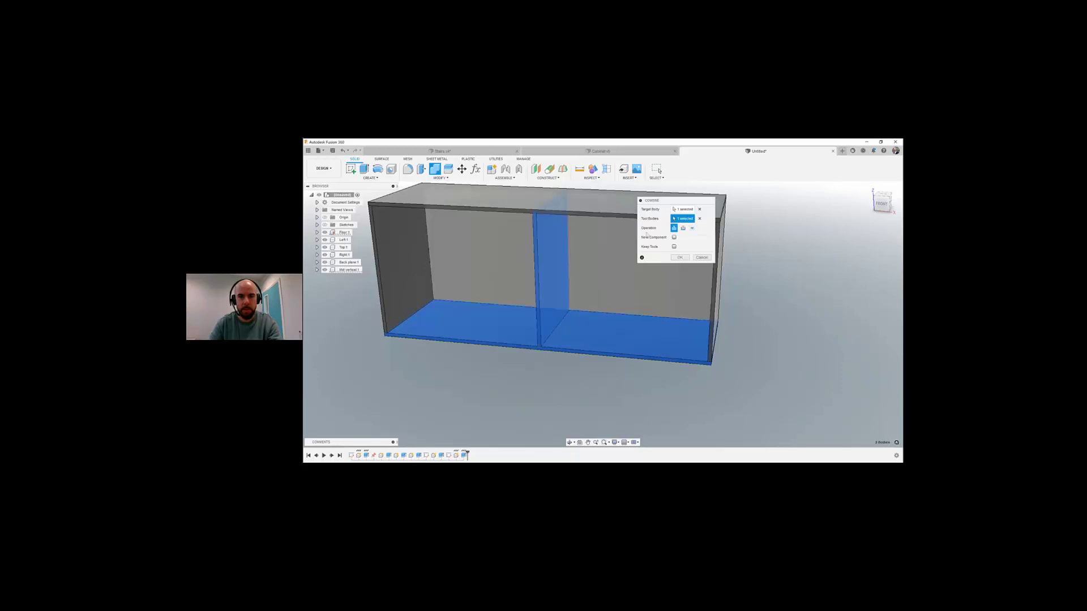
left_click(684, 228)
left_click(673, 247)
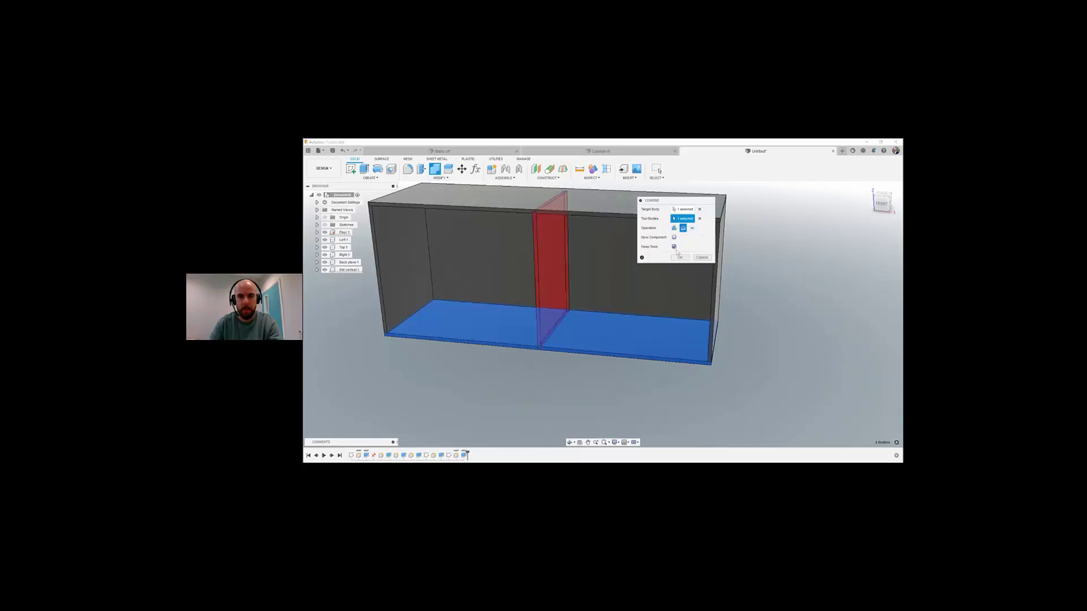
key("Return")
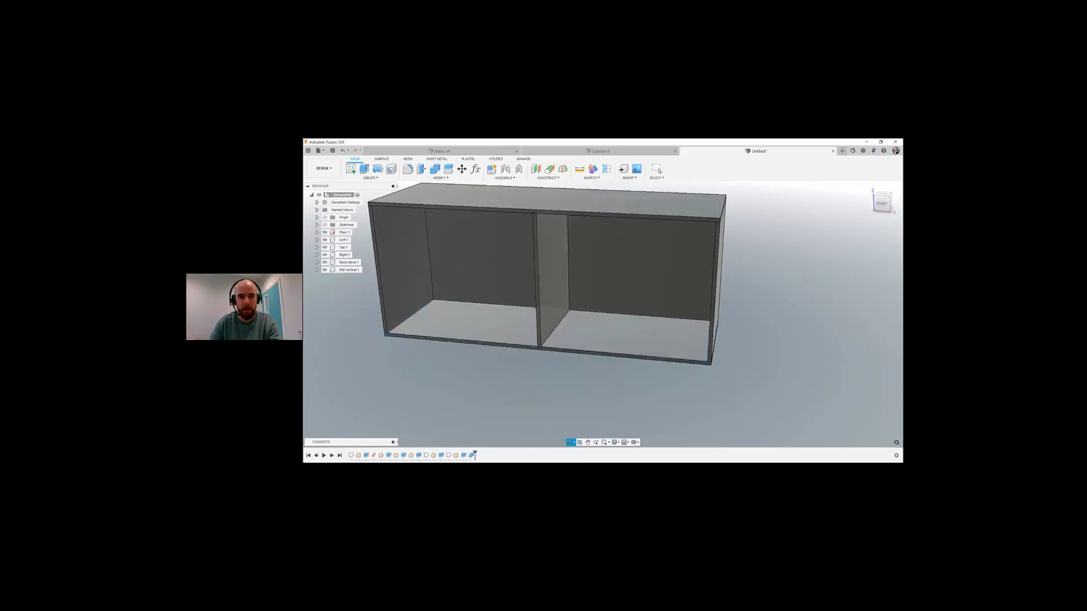
Step: Cut the divider's housing into the top panel with Combine, using the mid vertical as the tool body and keeping it
middle_click_drag(504, 351, 554, 265, "shift")
left_click(435, 169)
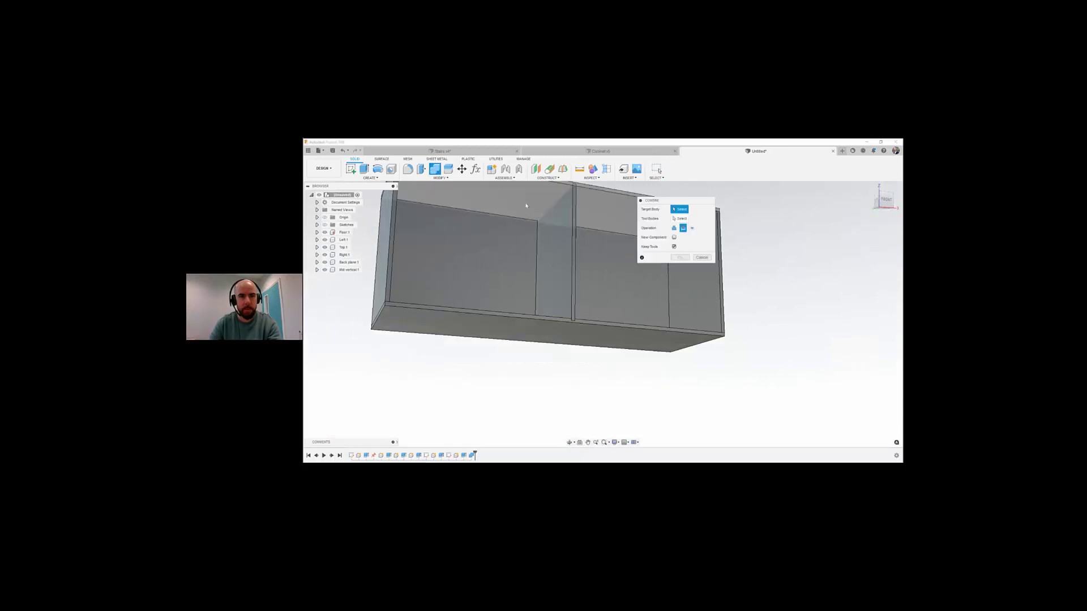
left_click(526, 203)
middle_click_drag(527, 203, 537, 288, "shift")
left_click(537, 288)
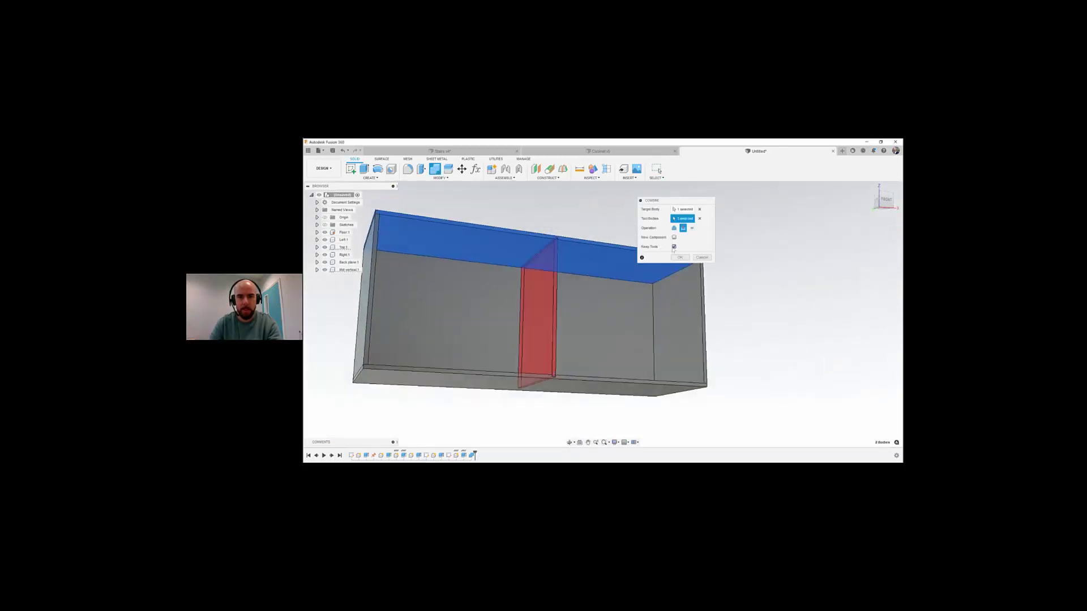
left_click(680, 258)
middle_click_drag(587, 250, 577, 303, "shift")
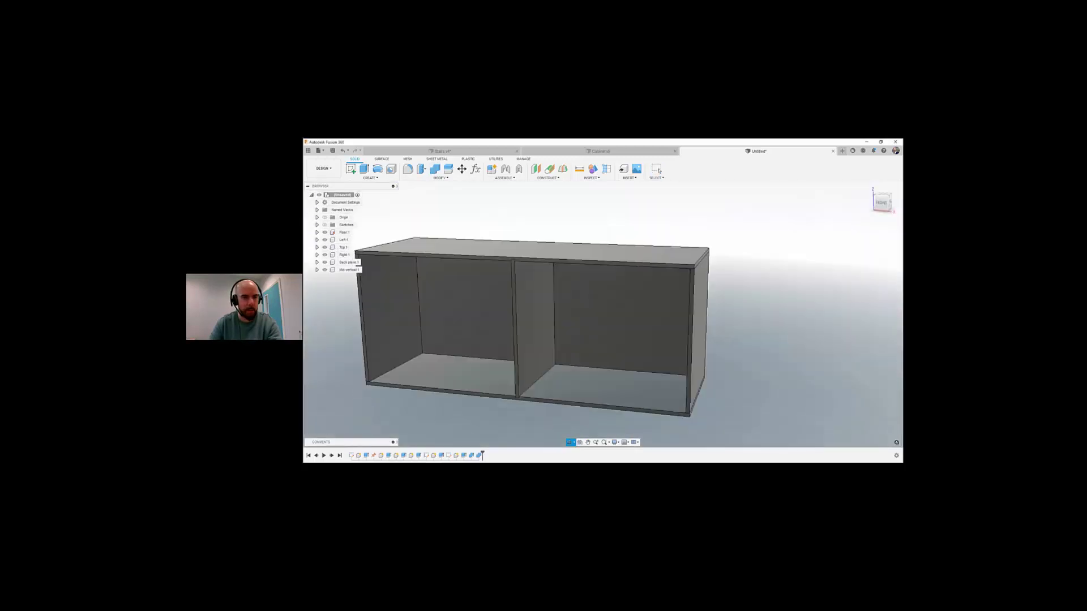
Step: Hide the mid vertical to inspect the housings cut into the floor and top, and show it again
left_click(324, 269)
scroll(583, 360, "up", 5)
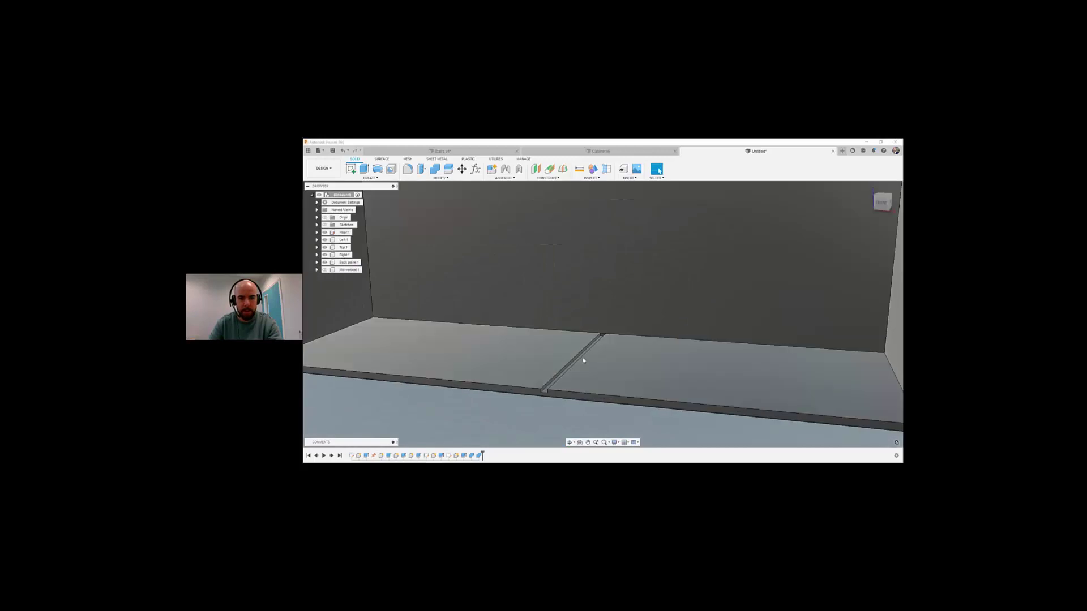
scroll(583, 359, "down", 3)
middle_click_drag(582, 358, 559, 331, "shift")
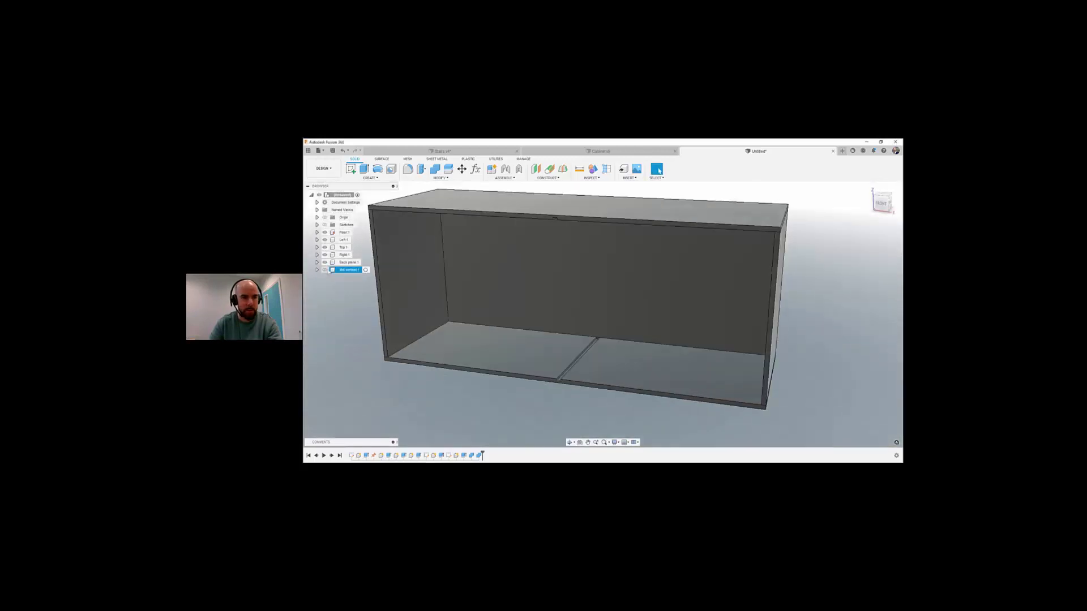
left_click(325, 269)
scroll(444, 301, "down", 2)
middle_click_drag(444, 301, 475, 301)
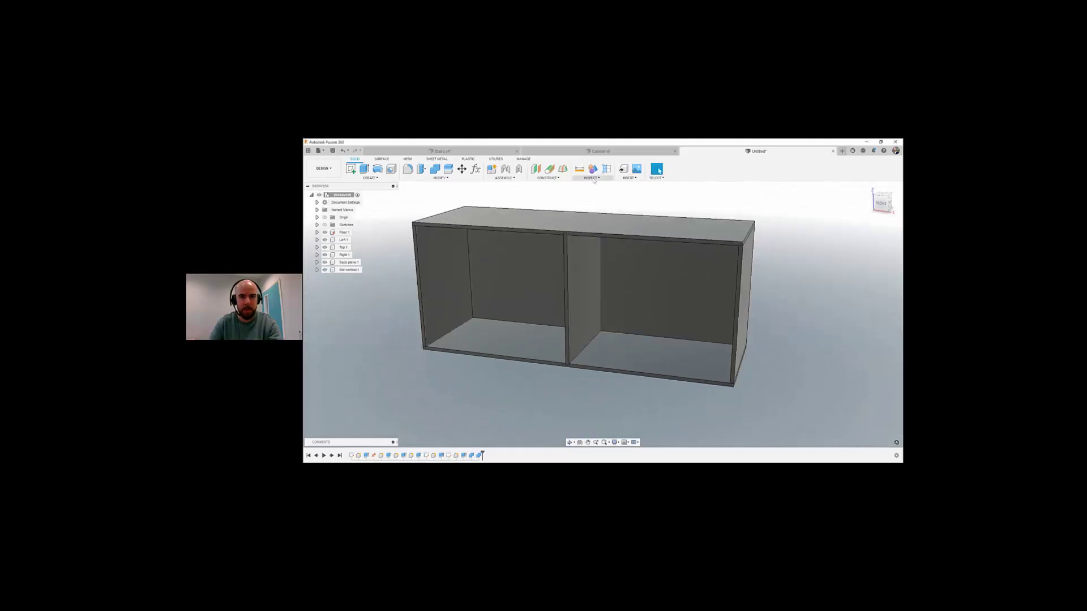
Step: Run an interference check on all the carcass bodies and close it
left_click(591, 178)
left_click(509, 245)
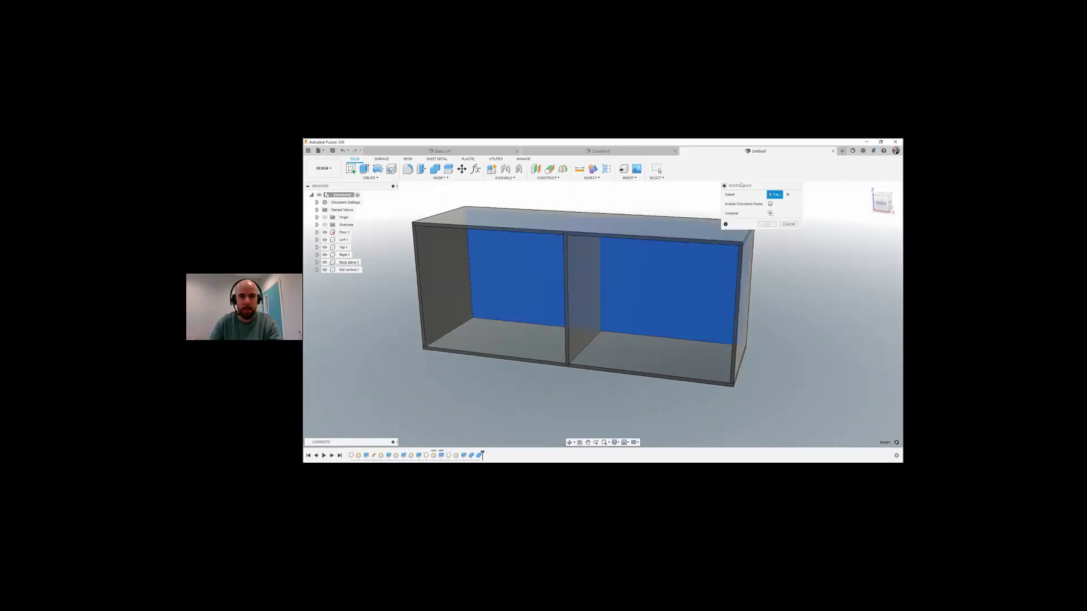
left_click(787, 194)
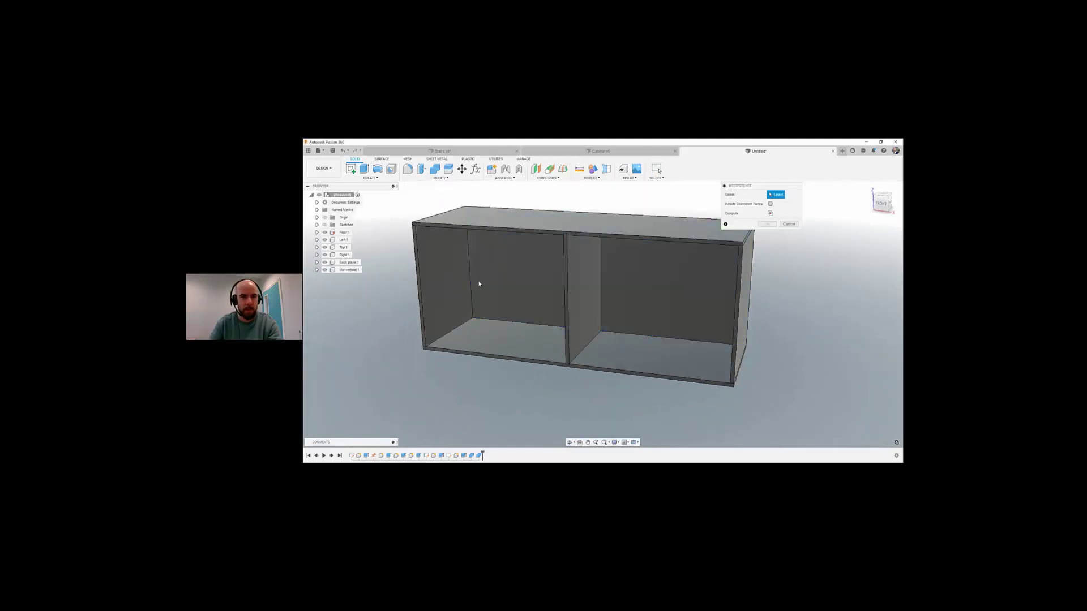
left_click_drag(394, 199, 793, 401)
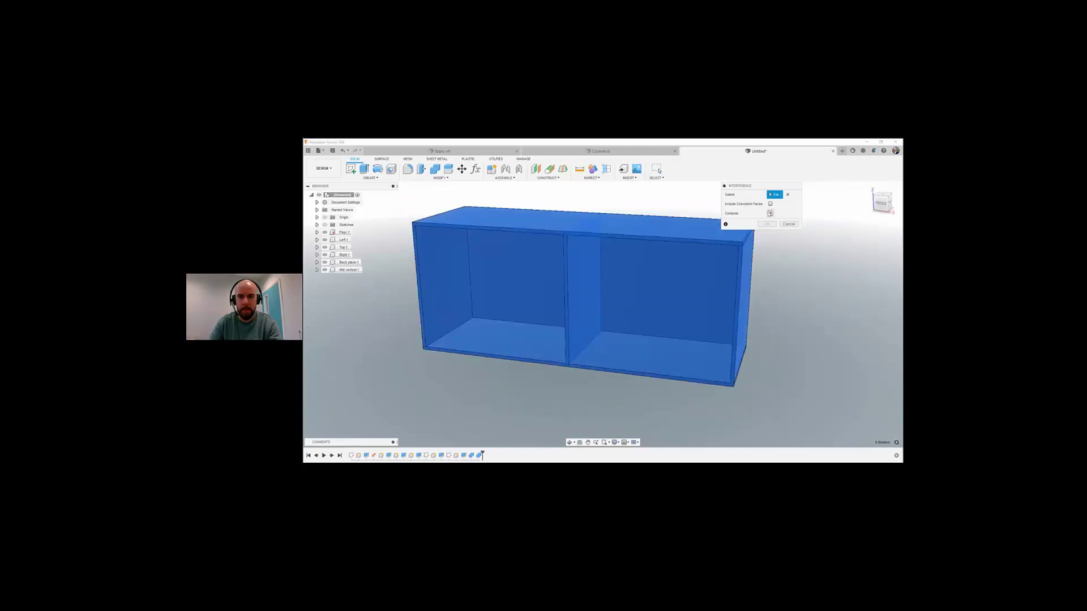
left_click(770, 214)
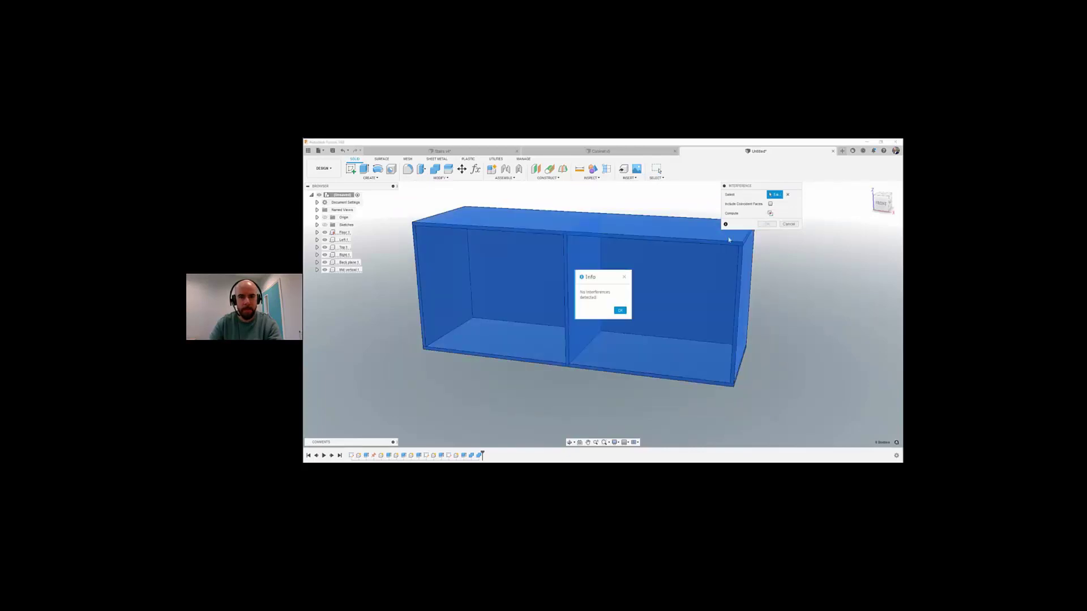
left_click(621, 310)
key("Escape")
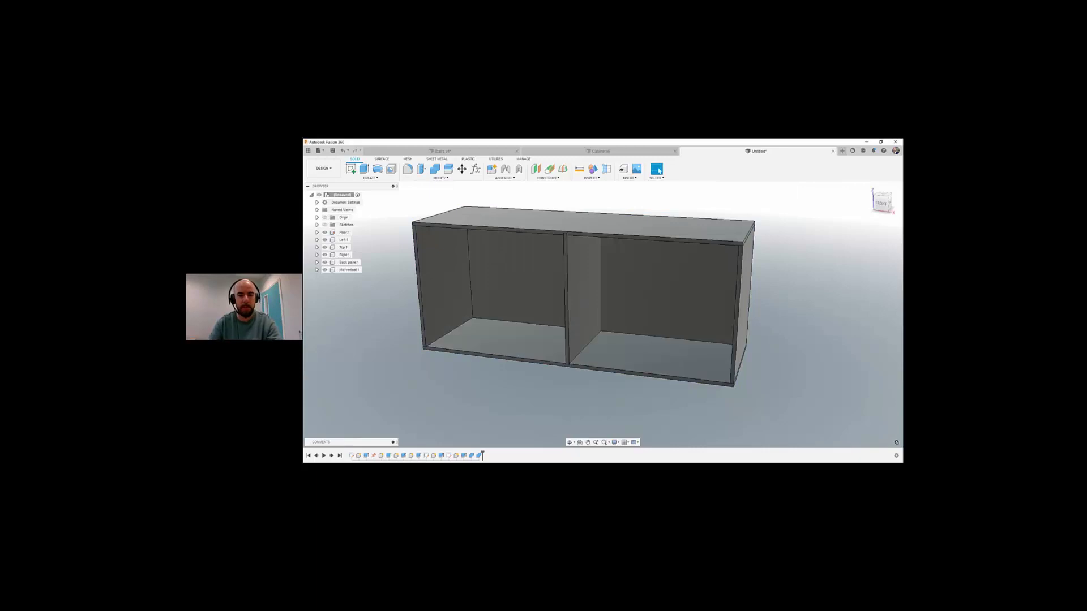
Step: Start a front-facing sketch and draw a horizontal construction line across the carcass at mid-height, from the left side to the right side
middle_click_drag(541, 345, 604, 359, "shift")
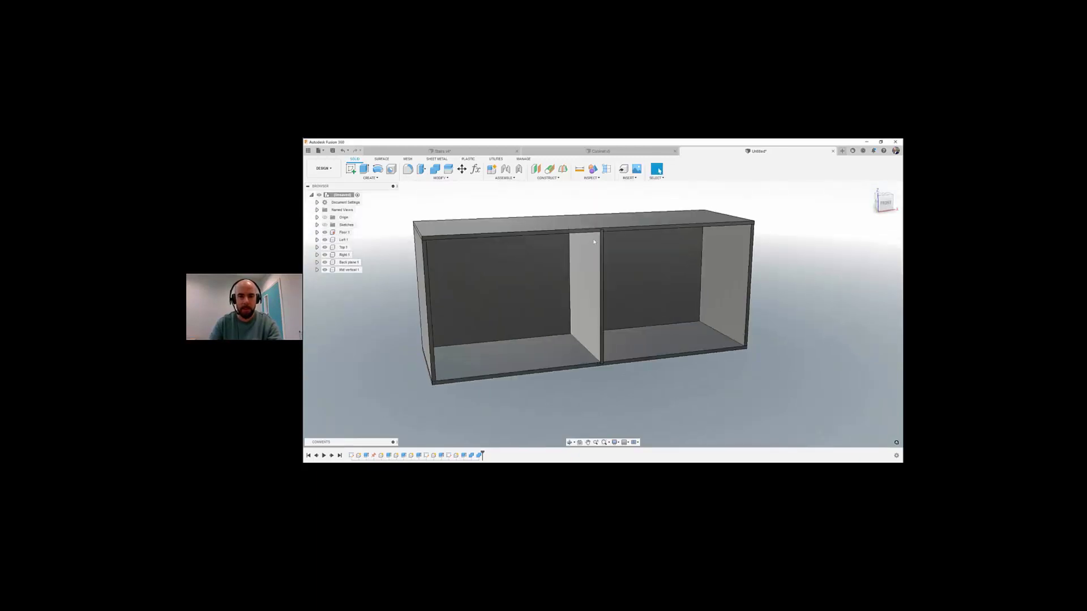
middle_click_drag(597, 266, 419, 281, "shift")
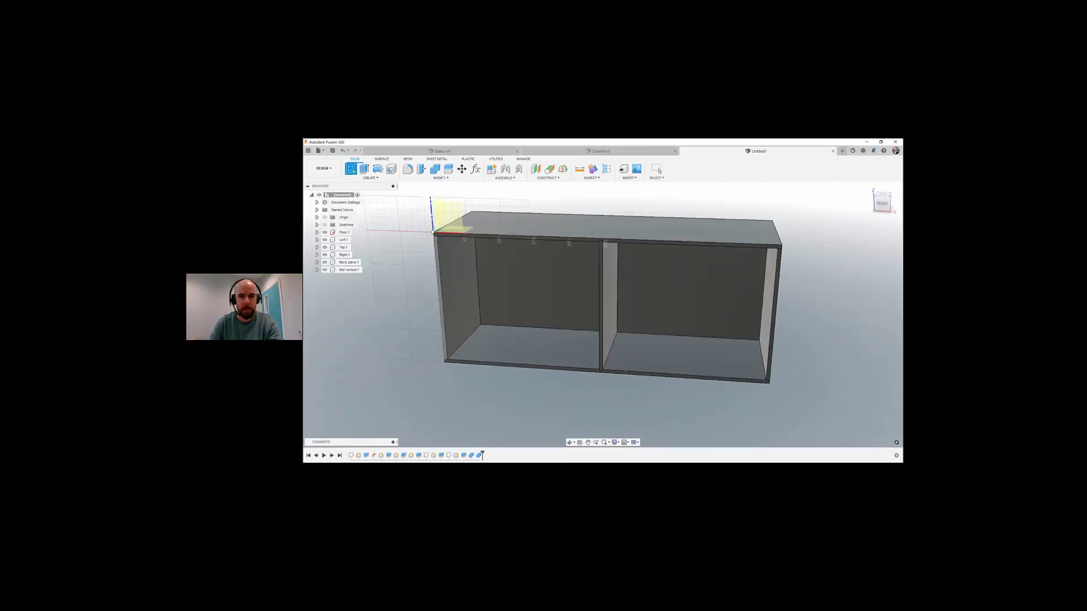
left_click(595, 312)
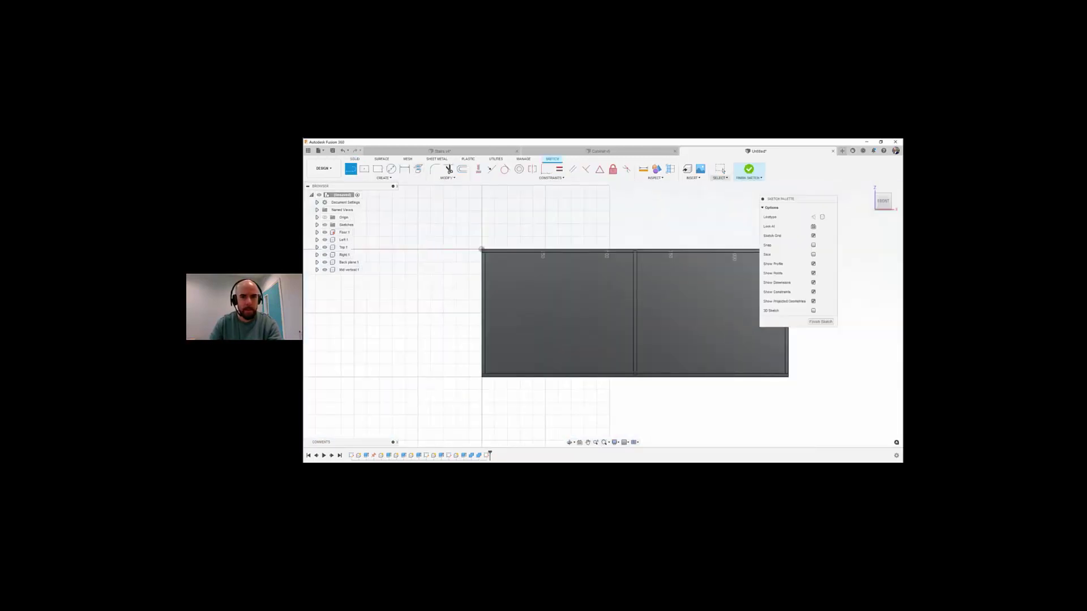
middle_click_drag(537, 309, 498, 318)
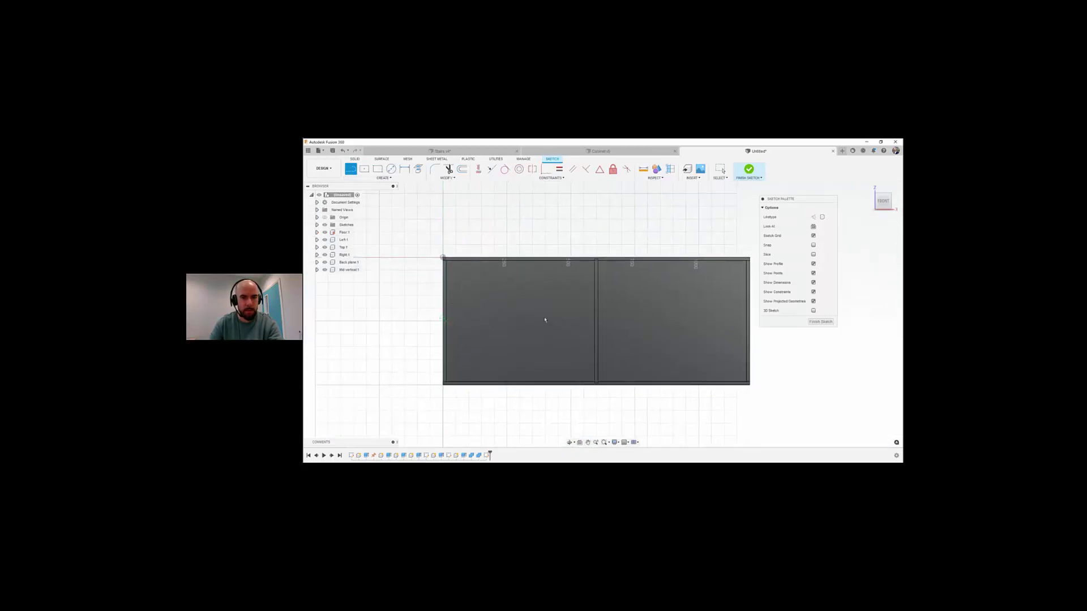
left_click(445, 321)
left_click(747, 321)
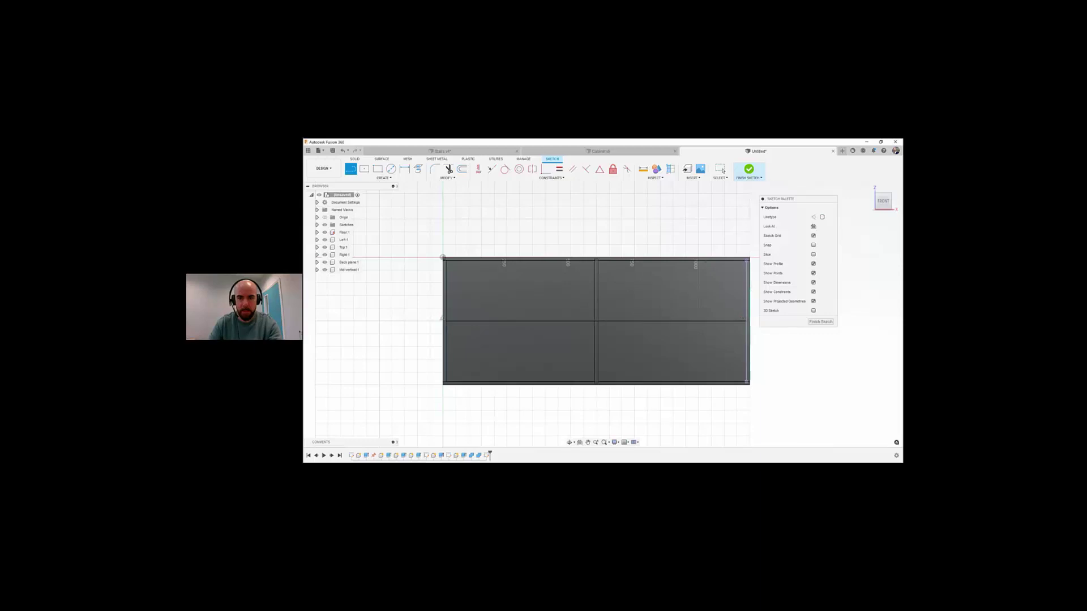
key("Escape")
left_click(684, 322)
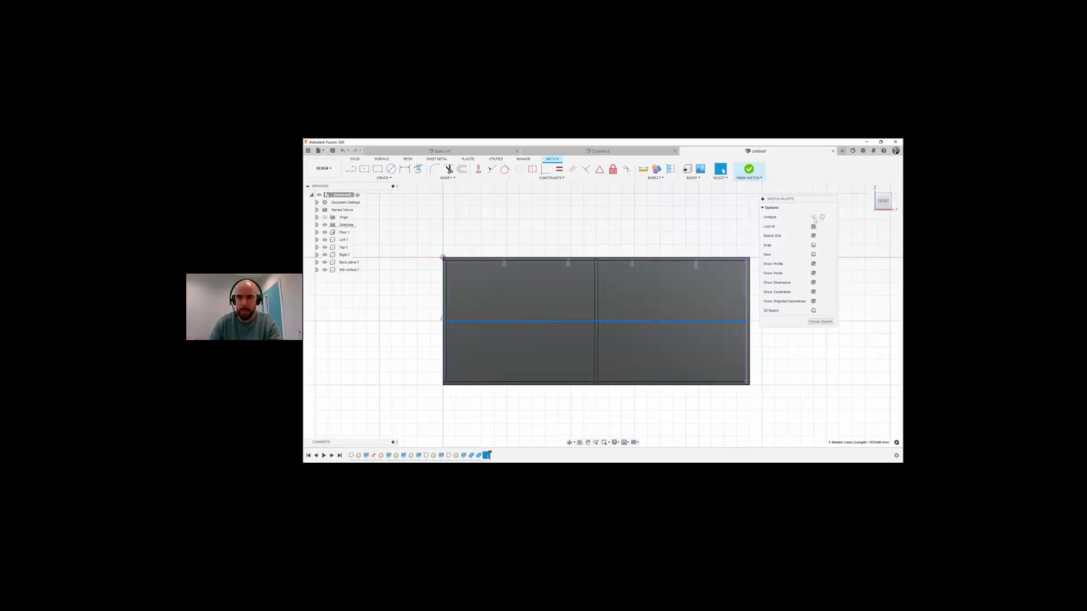
left_click(673, 234)
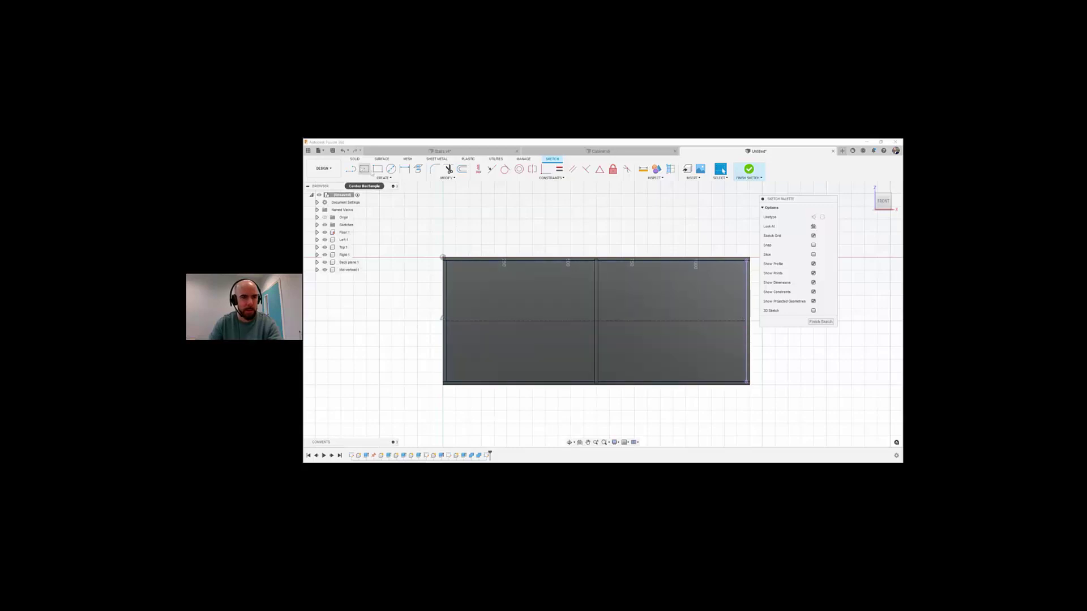
Step: Draw a long horizontal two-point rectangle around the mid-height construction line and dimension its long edge with the length parameter
left_click(377, 169)
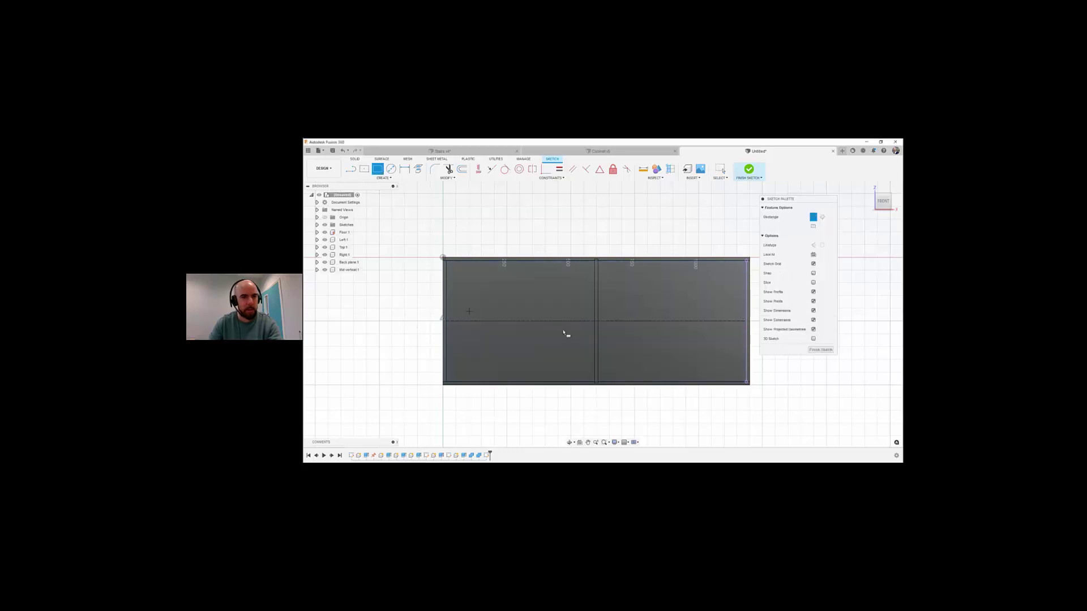
left_click(719, 334)
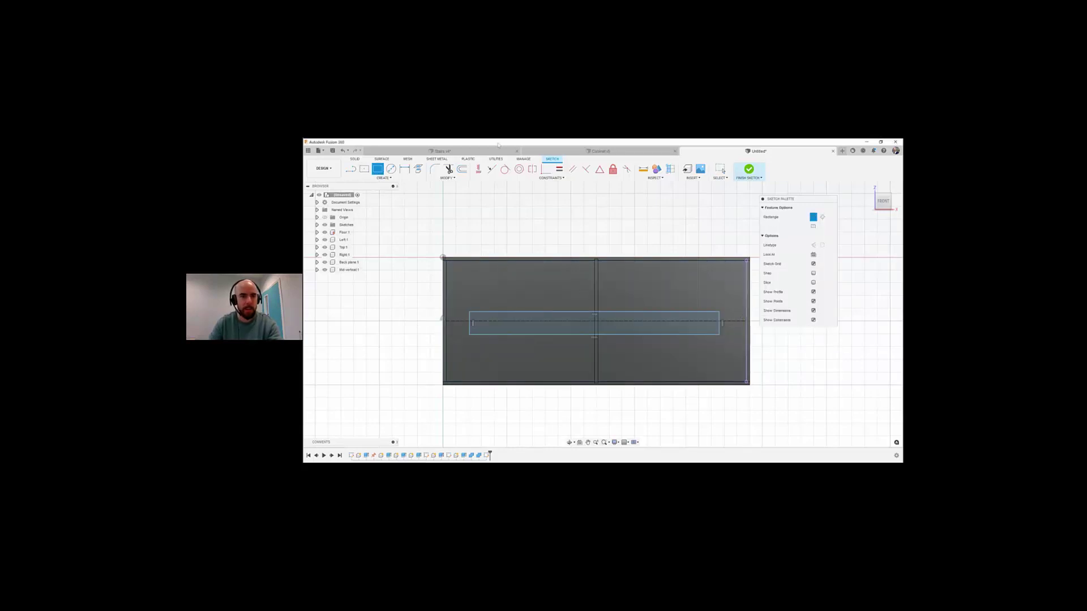
key("d")
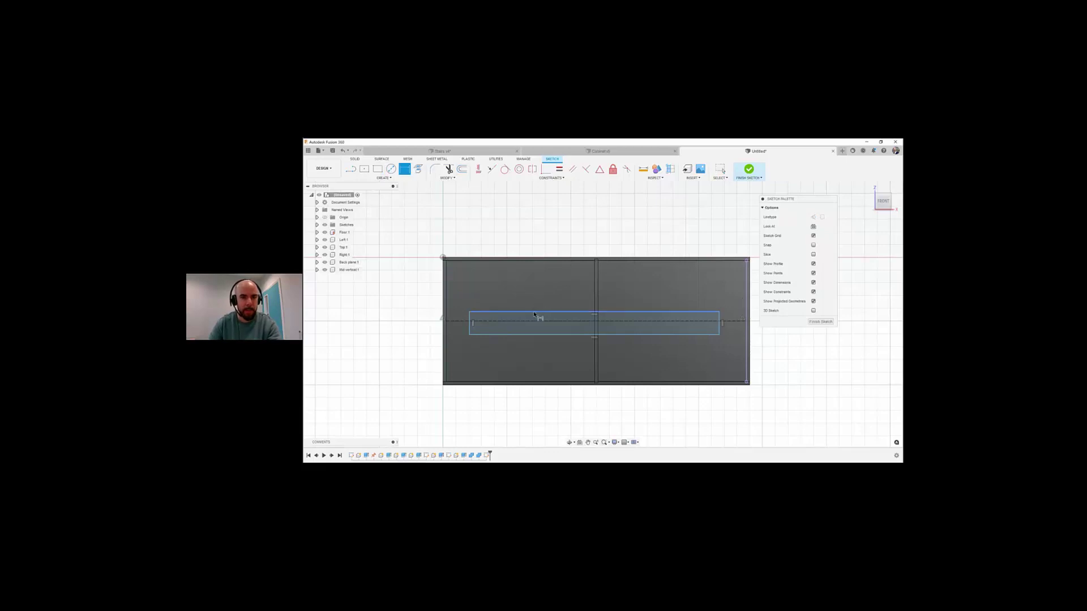
left_click(543, 311)
left_click(557, 214)
type("len")
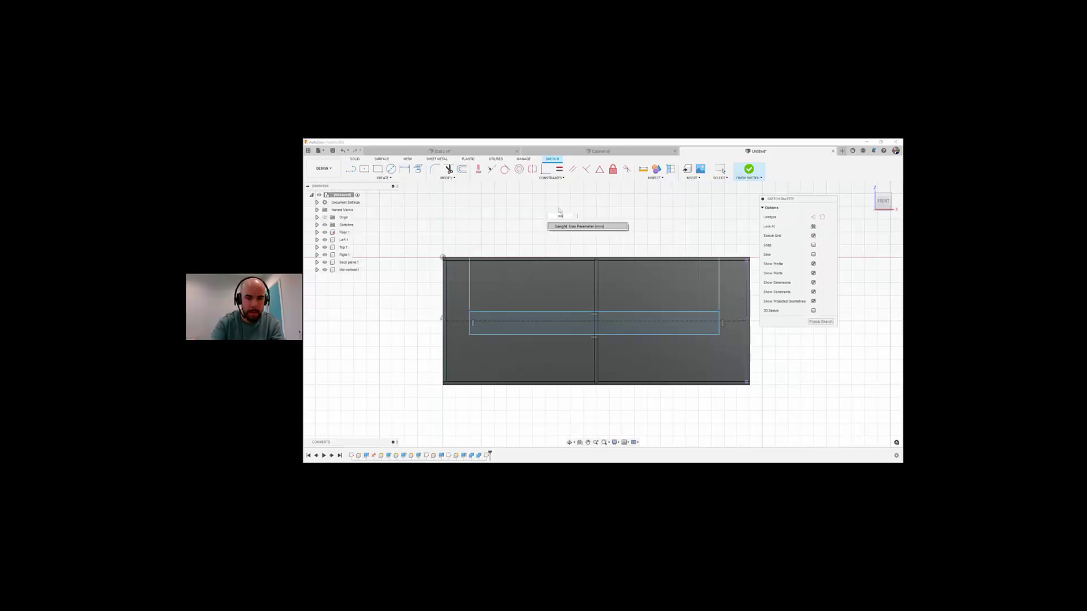
type("gt")
key("BackSpace")
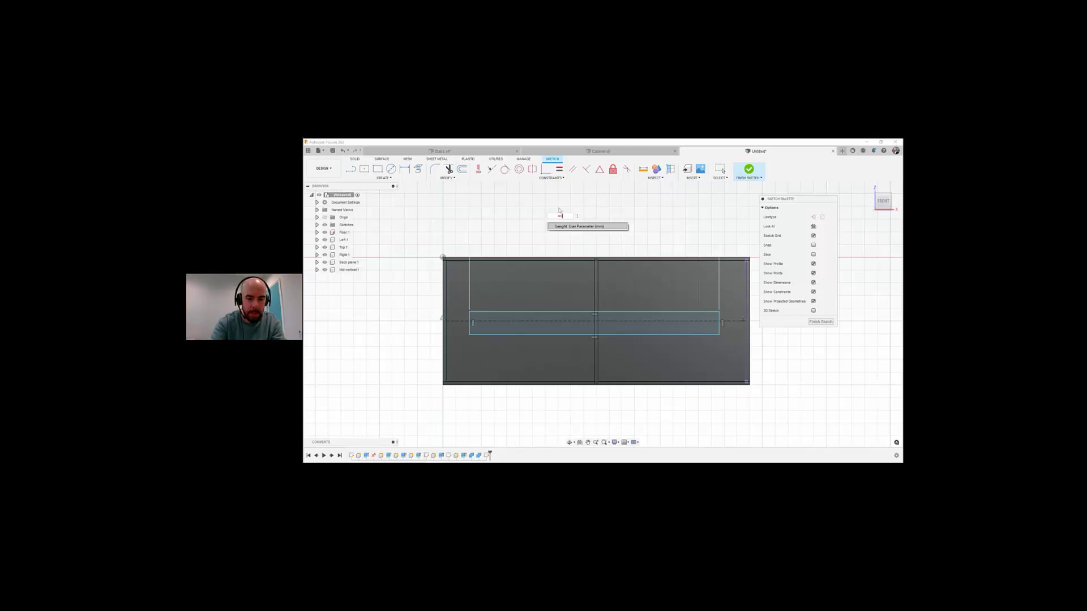
type("t")
key("BackSpace")
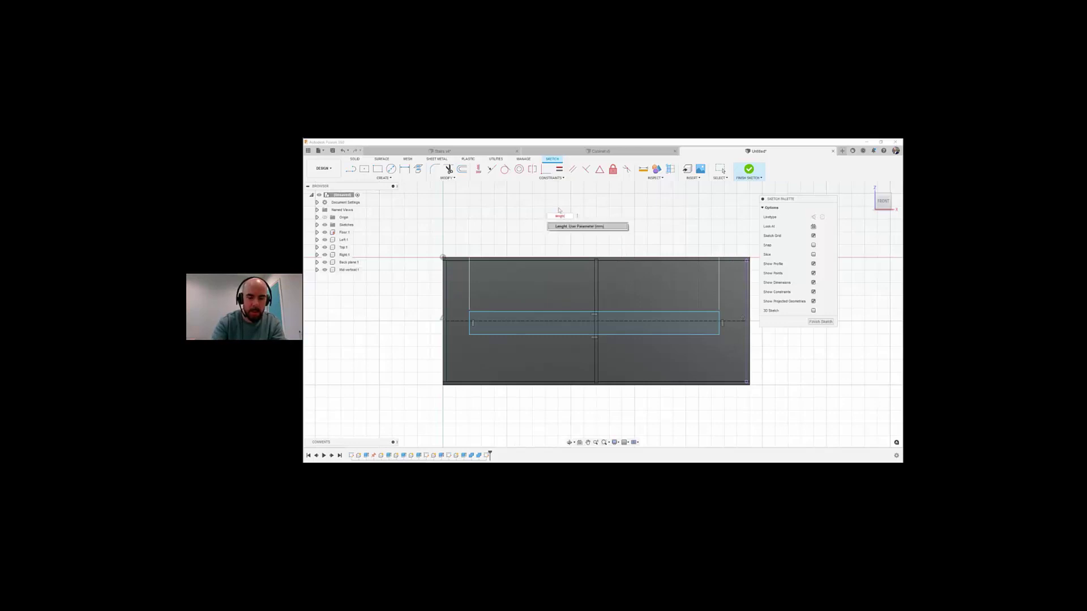
type("-ply")
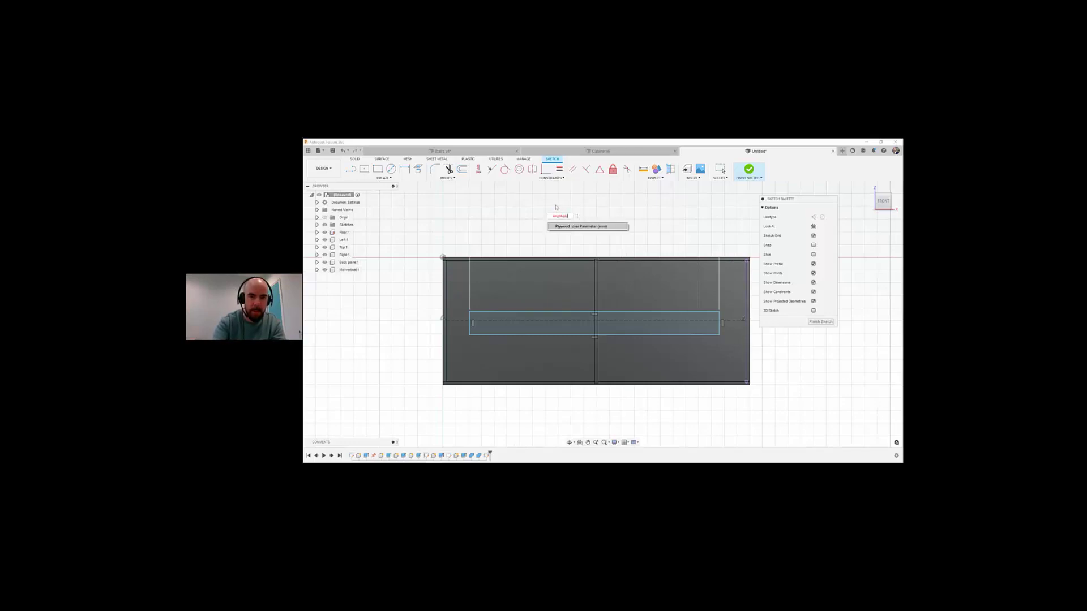
key("Tab")
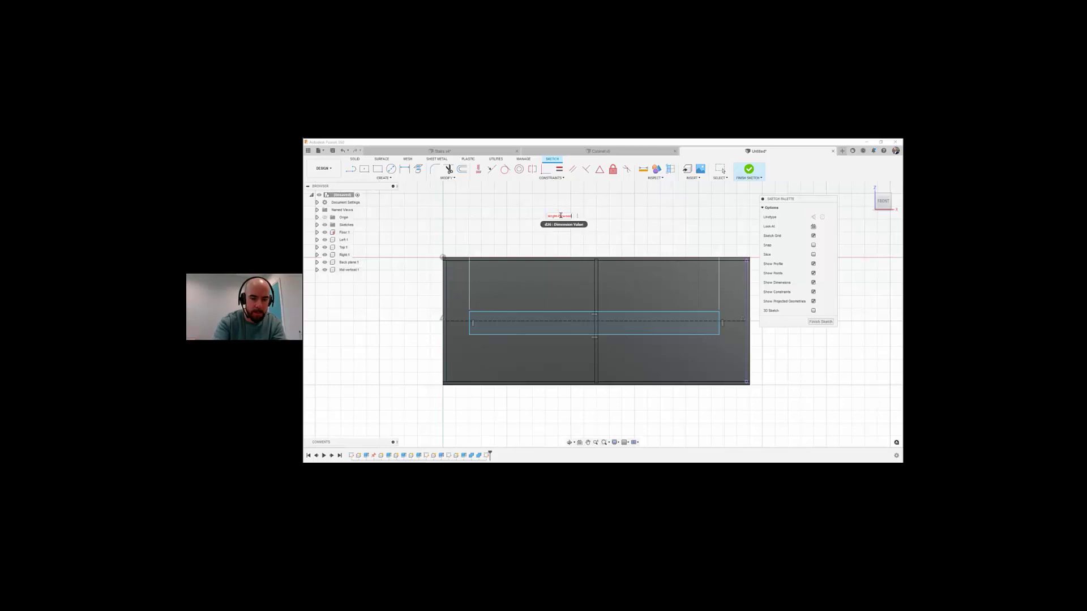
type("*2")
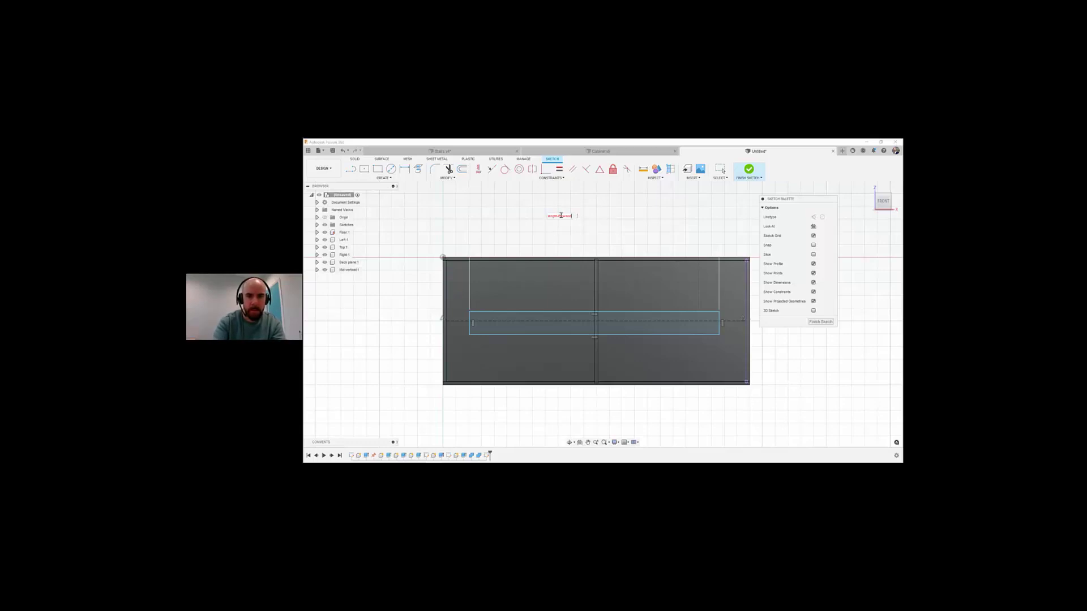
key("BackSpace")
key("BackSpace")
key("BackSpace")
key("BackSpace")
key("BackSpace")
key("BackSpace")
key("BackSpace")
key("BackSpace")
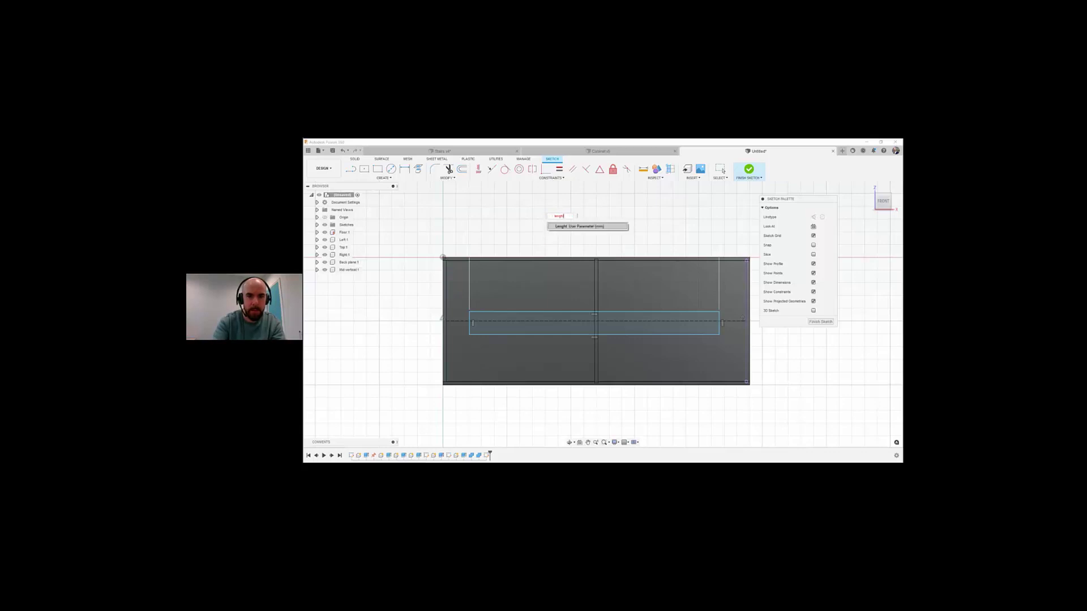
key("Return")
key("Return")
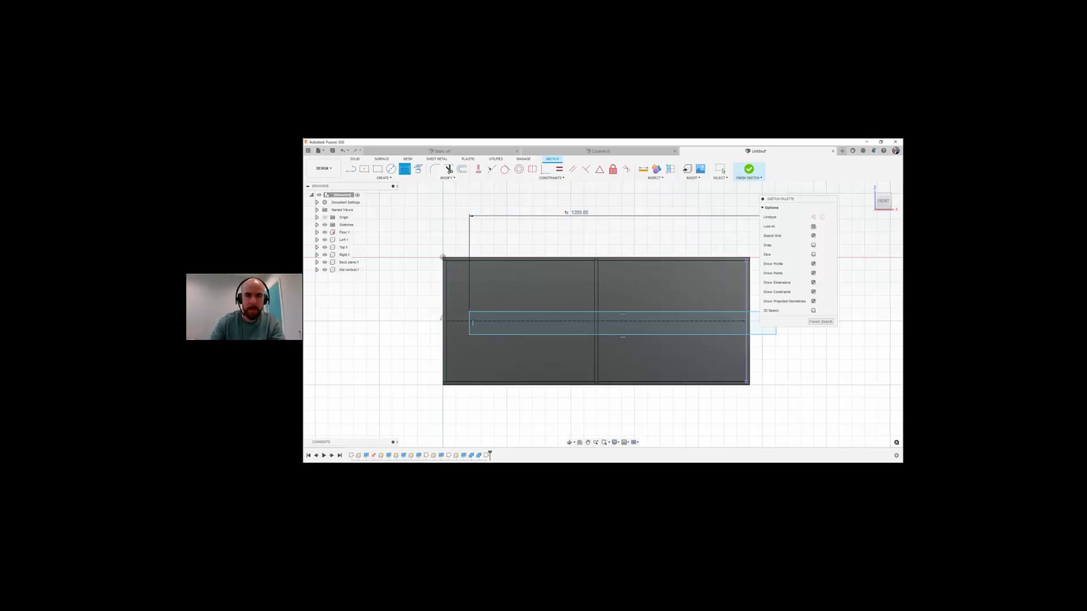
Step: Change the rectangle's horizontal dimension to the length parameter minus Plywood*2
left_click(583, 216)
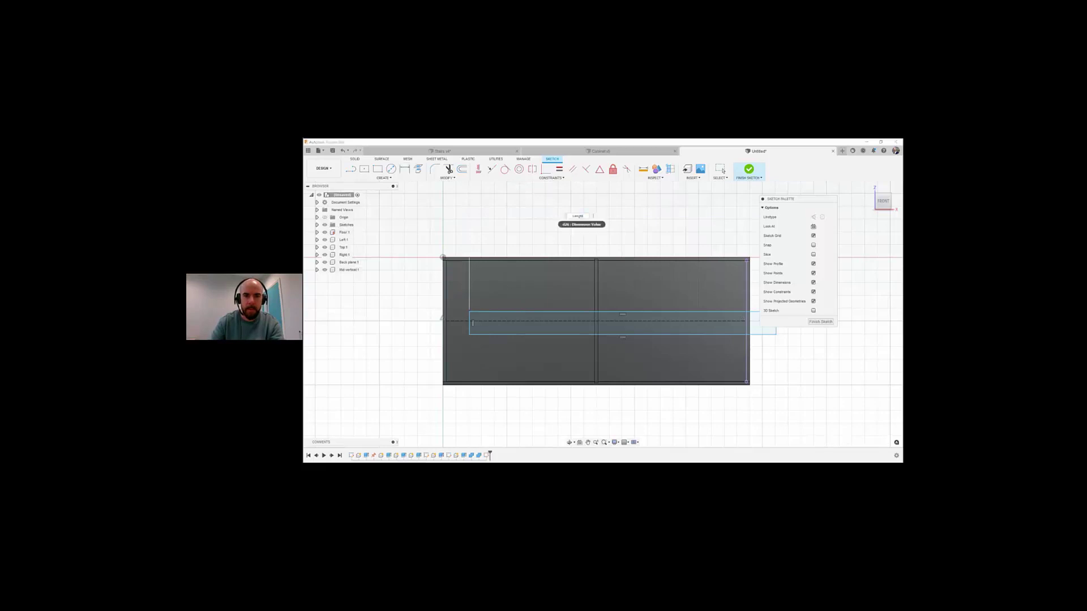
type("-plyw")
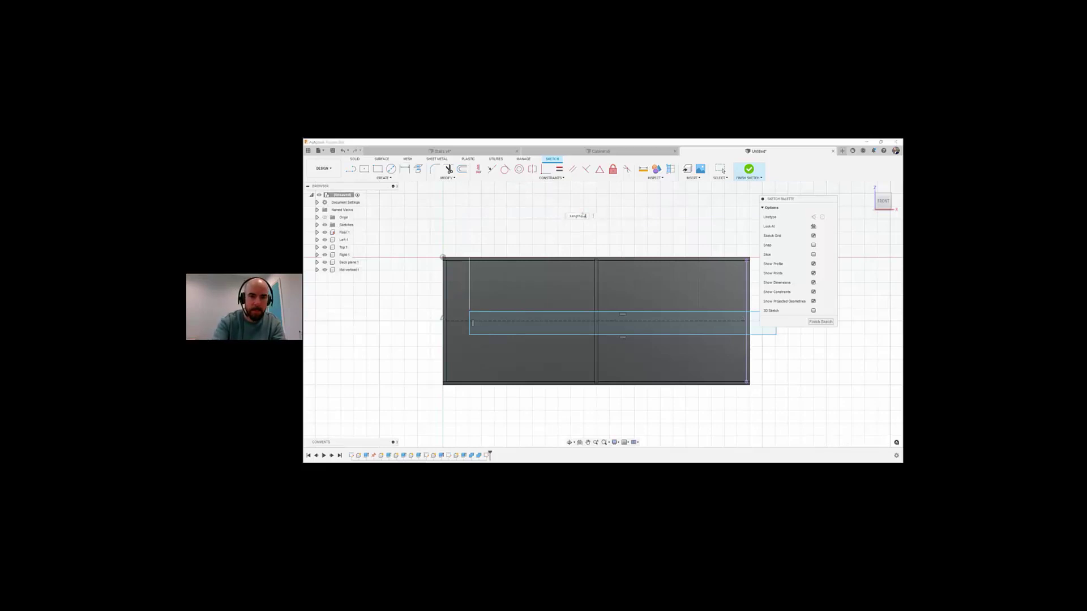
type("pl")
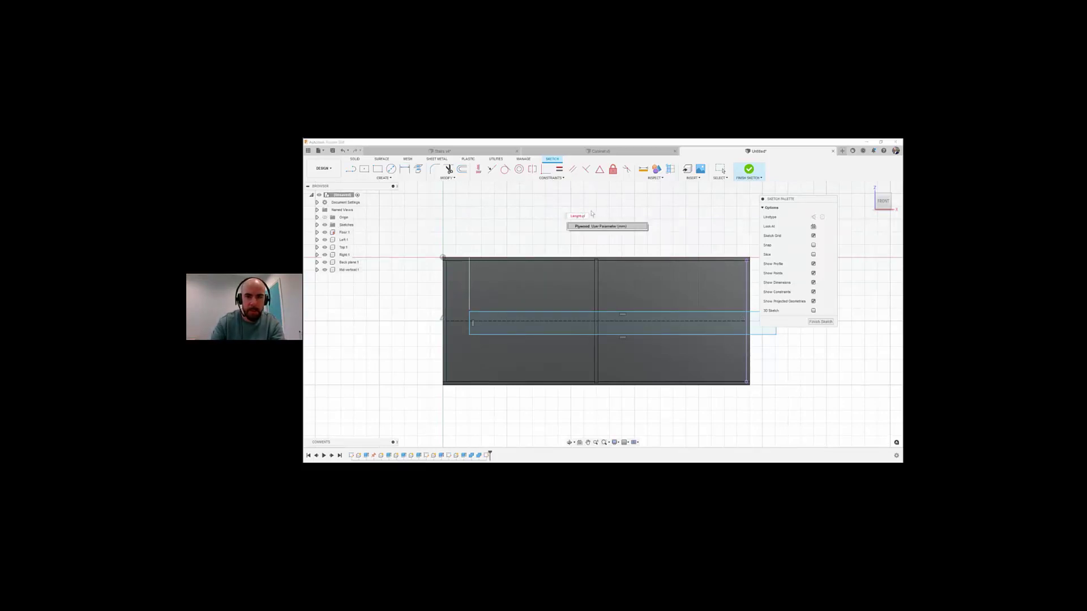
left_click(592, 226)
type("*")
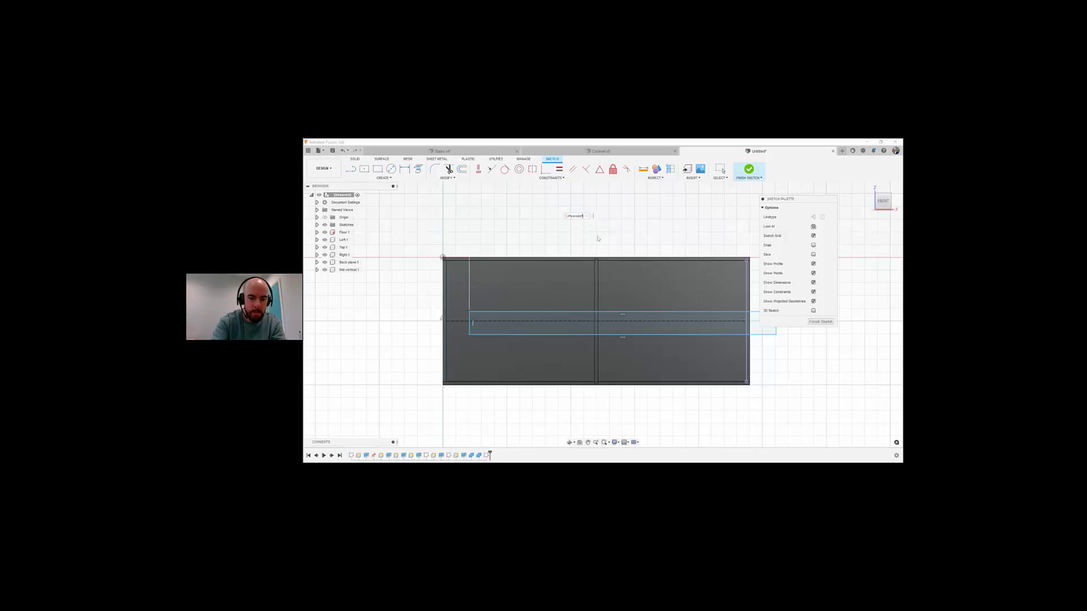
type("2")
key("Return")
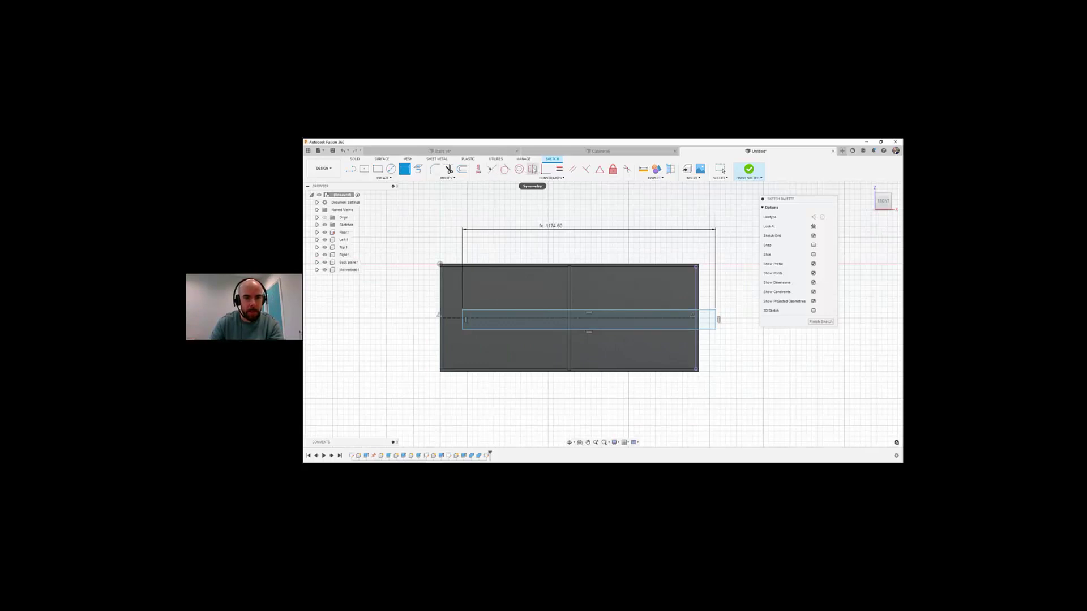
Step: Make the rectangle's upper and lower edges symmetric about the horizontal construction line
left_click(533, 169)
scroll(483, 338, "up", 5)
left_click(484, 323)
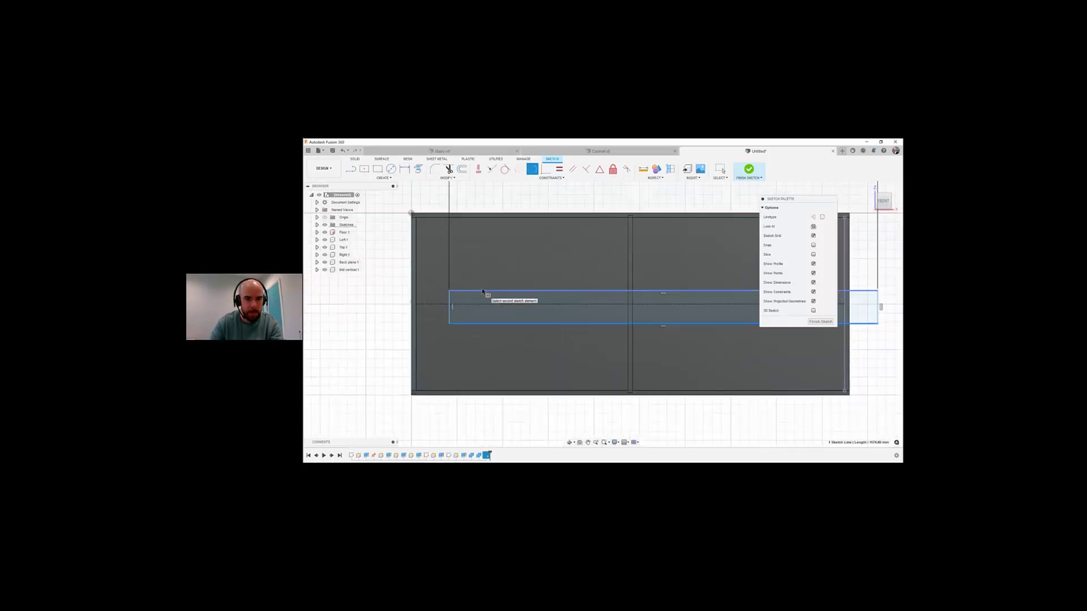
left_click(482, 291)
left_click(483, 306)
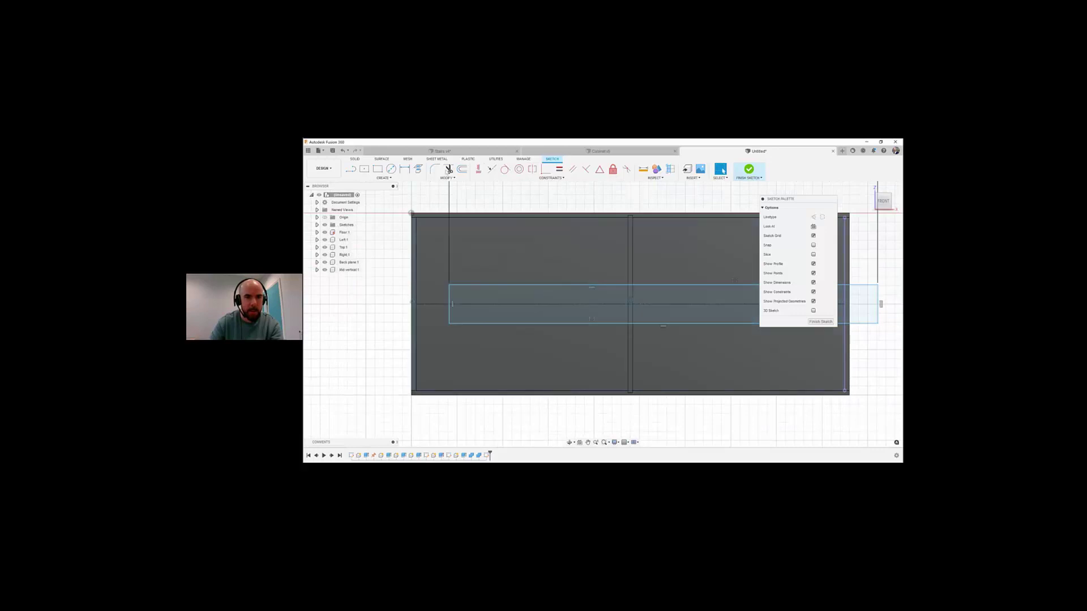
Step: Dimension the rectangle's height with the Plywood parameter
left_click(450, 299)
left_click(502, 260)
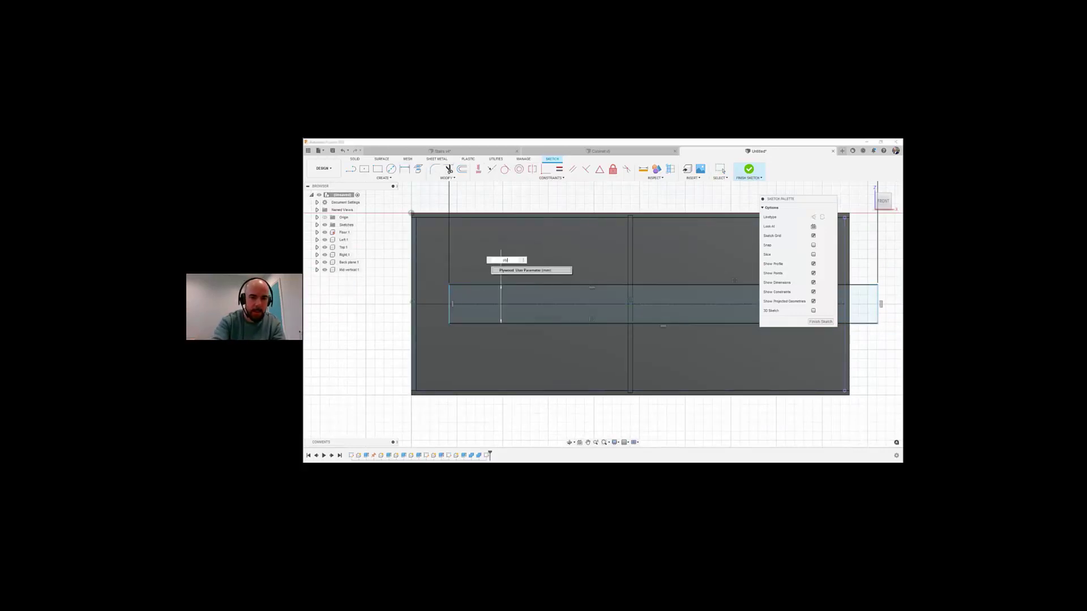
type("Plywood")
key("Return")
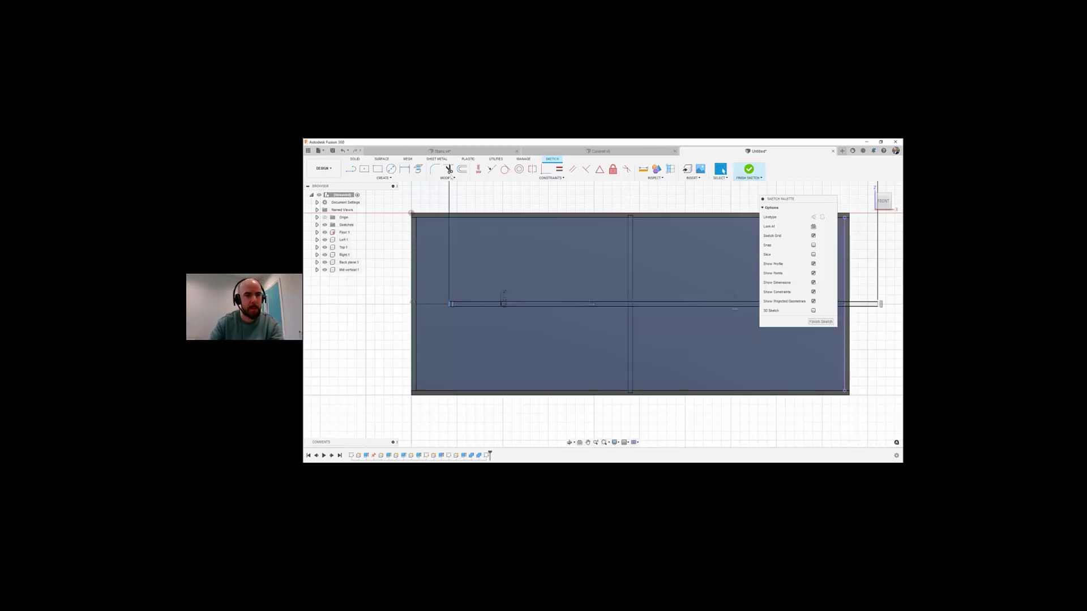
Step: Constrain the rectangle's left end coincident with the left panel's inner edge, check the fit at the right panel, and finish the sketch
left_click(491, 168)
scroll(436, 329, "up", 8)
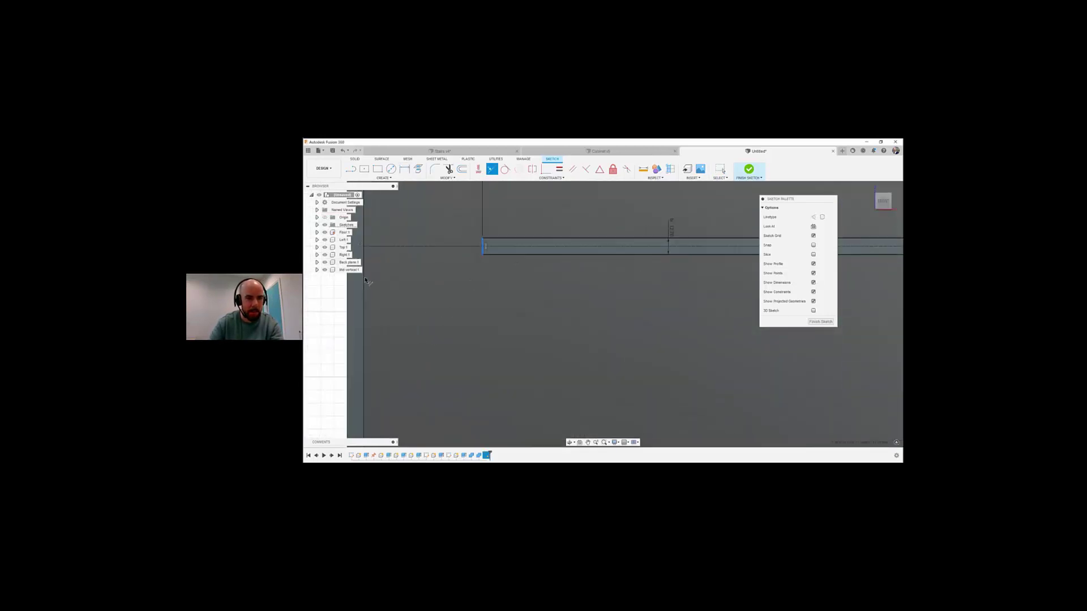
scroll(374, 286, "down", 6)
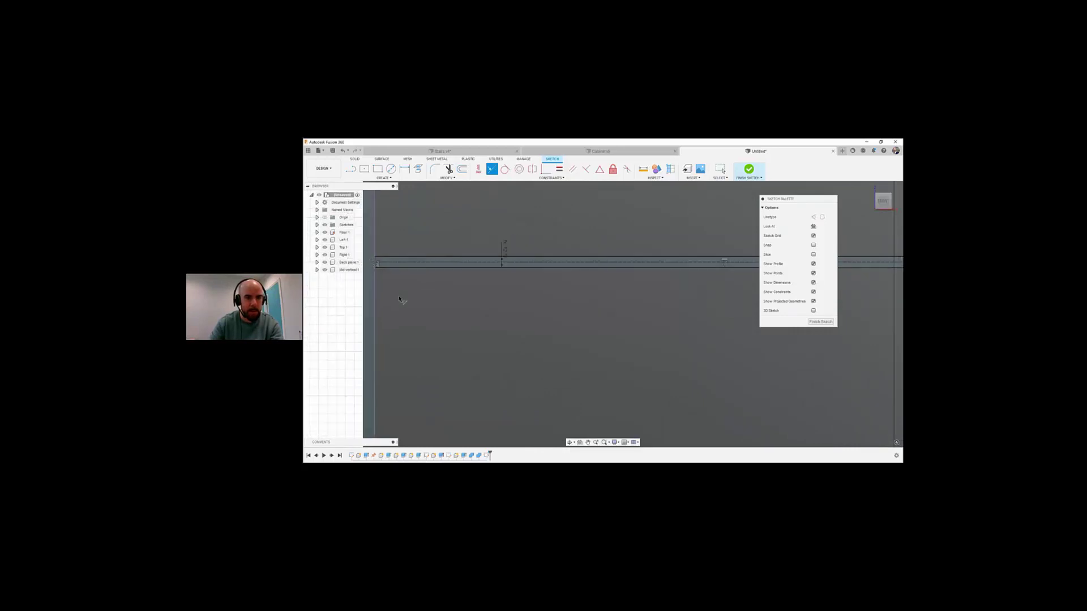
scroll(380, 289, "down", 1)
middle_click_drag(736, 281, 562, 271)
scroll(659, 271, "up", 7)
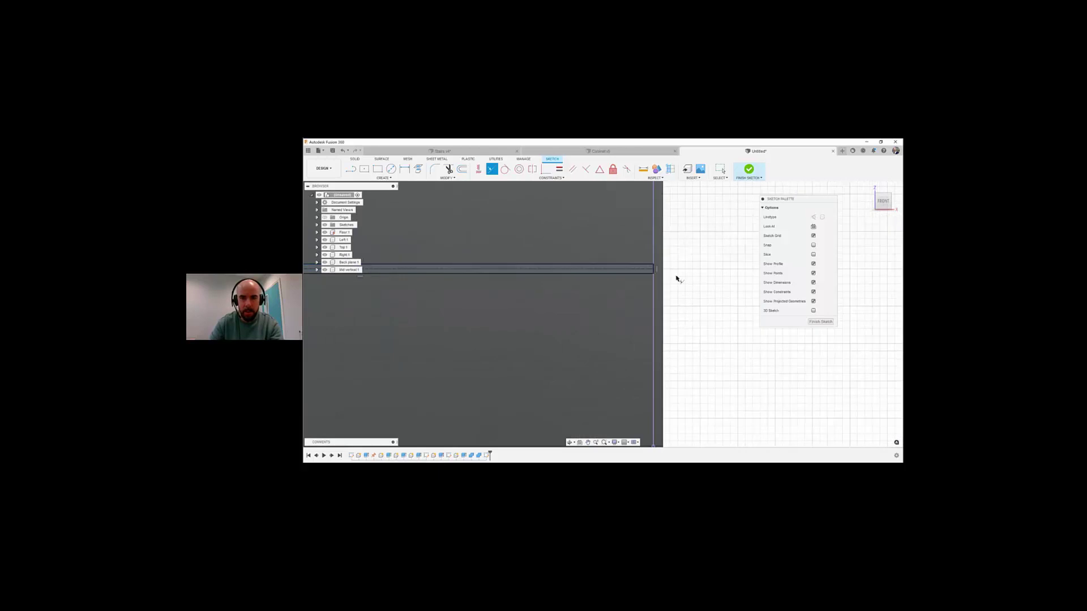
scroll(677, 277, "down", 3)
left_click(819, 321)
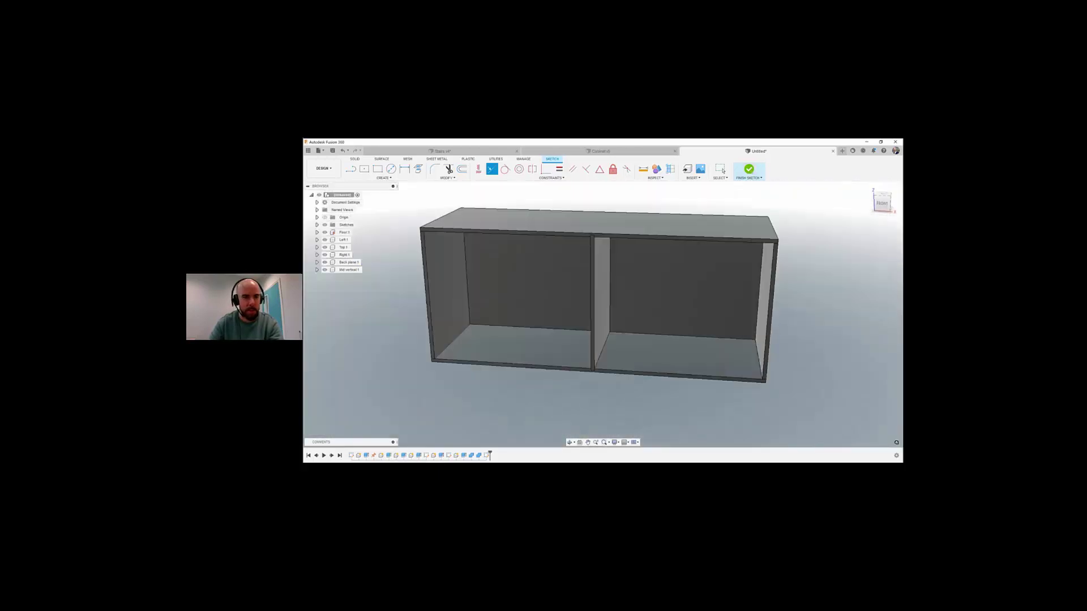
Step: Reopen the shelf sketch, draw two short vertical lines across the shelf strip along both faces of the divider, and finish the sketch
key("e")
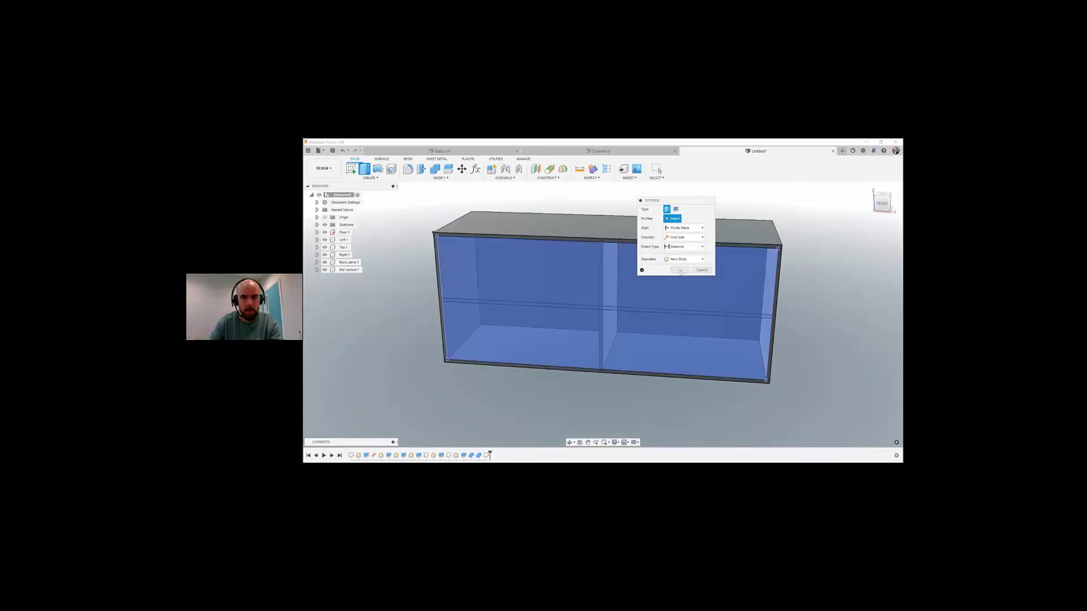
left_click(700, 270)
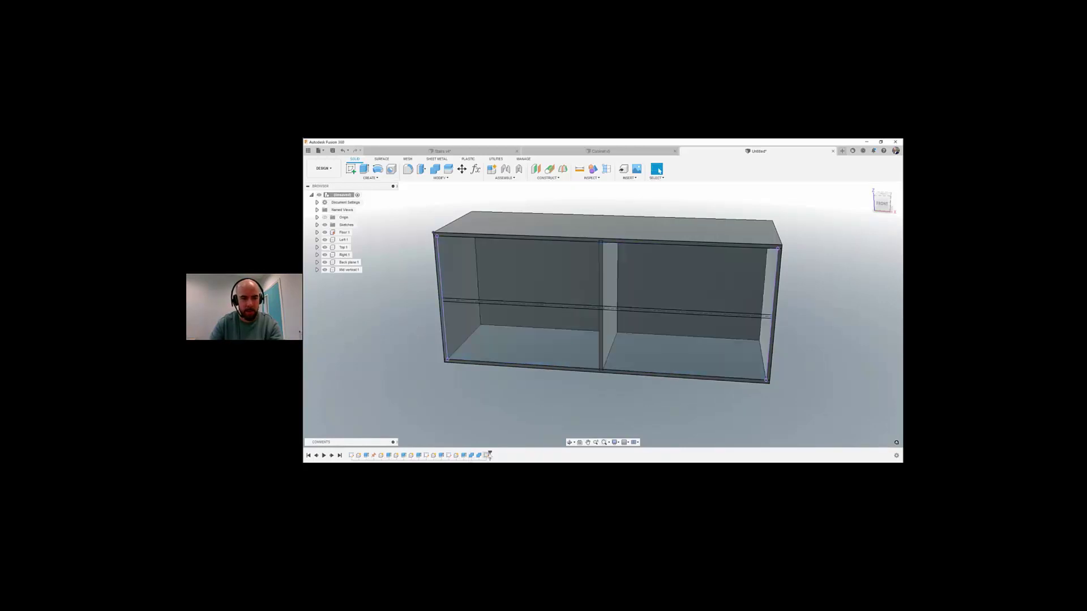
right_click(488, 455)
left_click(501, 390)
scroll(603, 287, "up", 5)
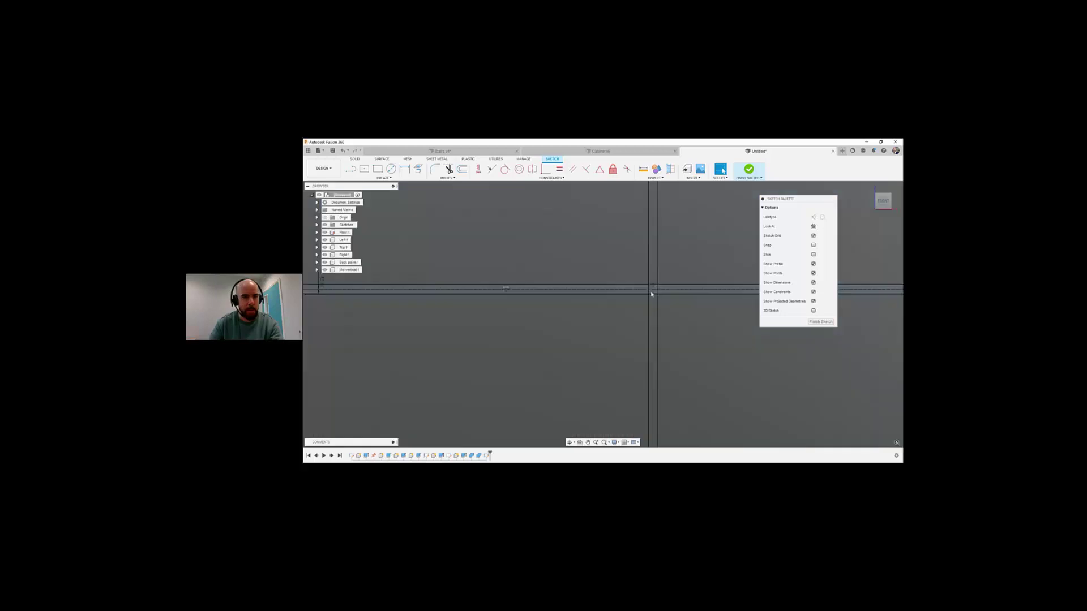
key("l")
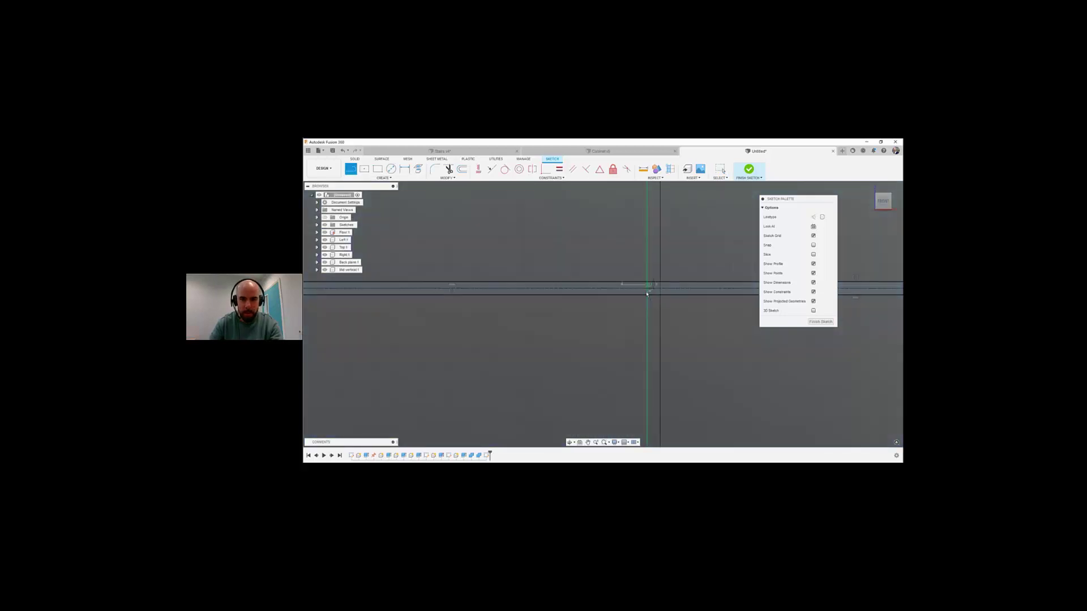
left_click(648, 294)
left_click(647, 282)
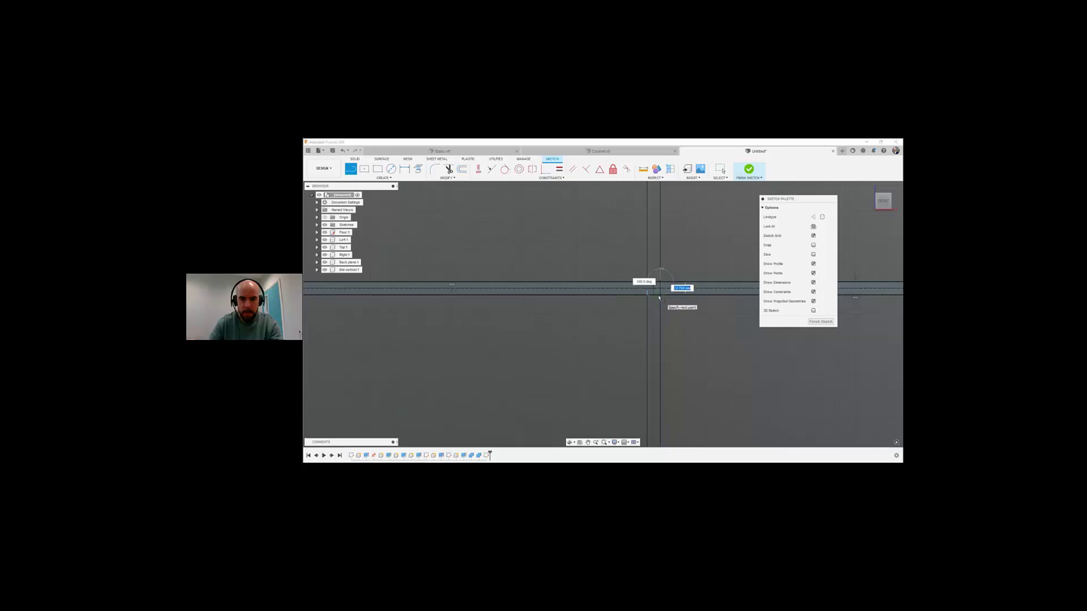
left_click(659, 294)
left_click(816, 322)
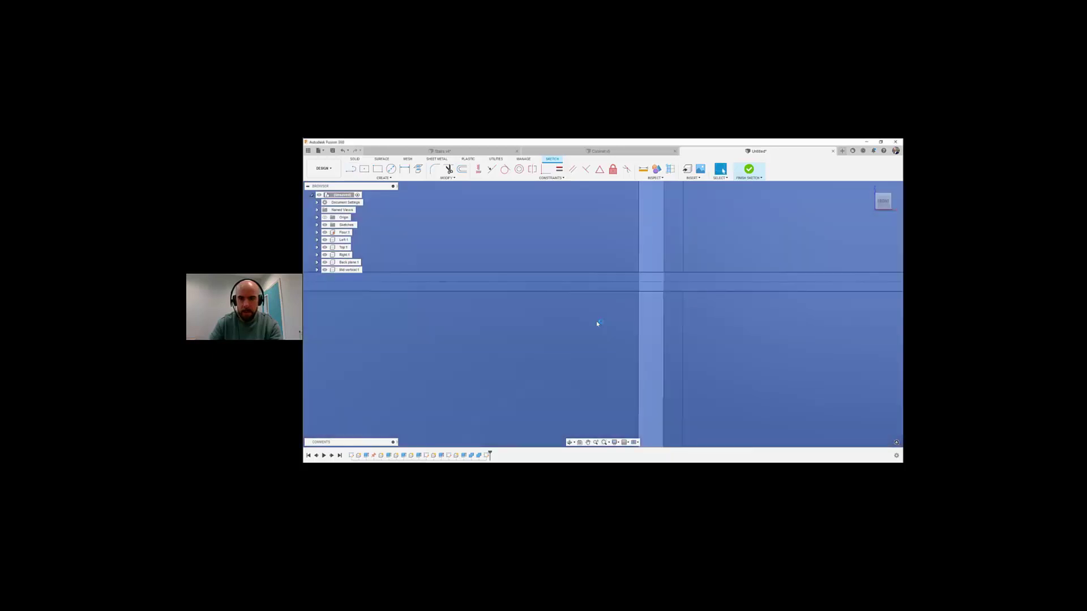
Step: Extrude the left shelf profile up to the back panel as a new component
key("e")
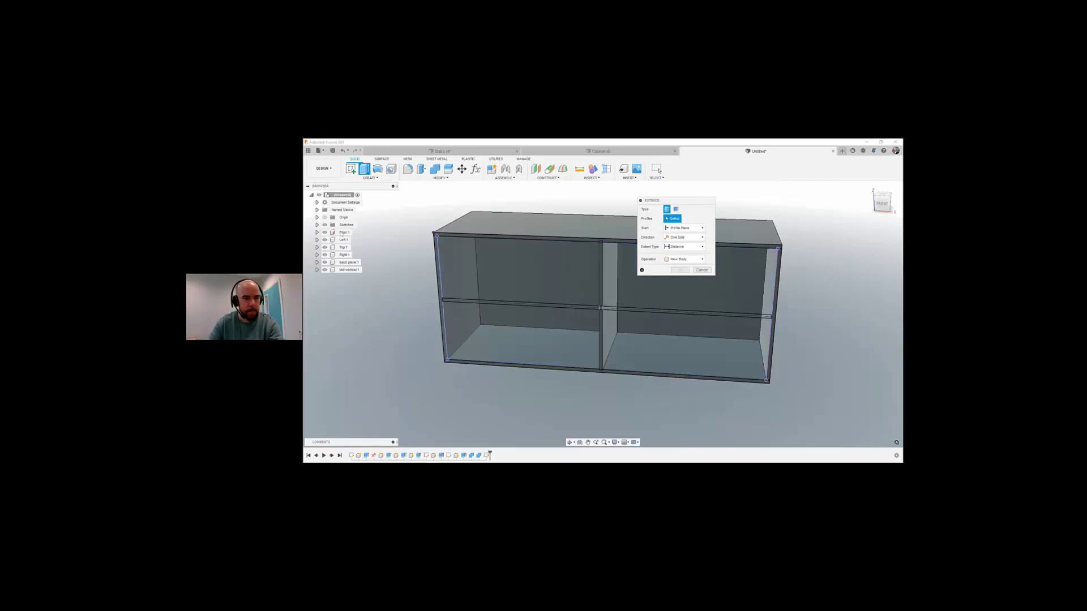
left_click(317, 225)
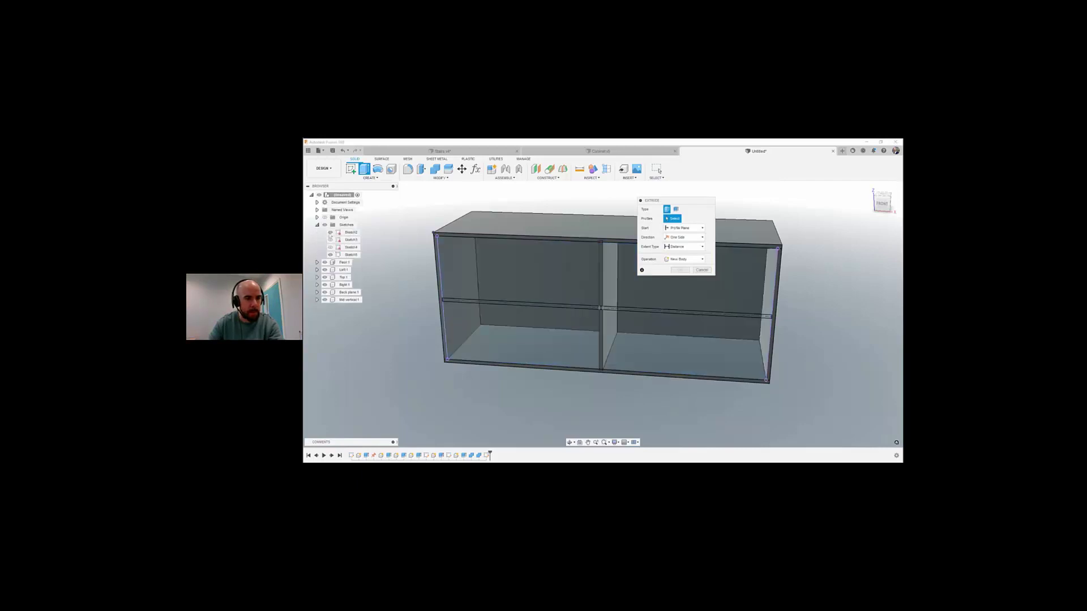
left_click(576, 308)
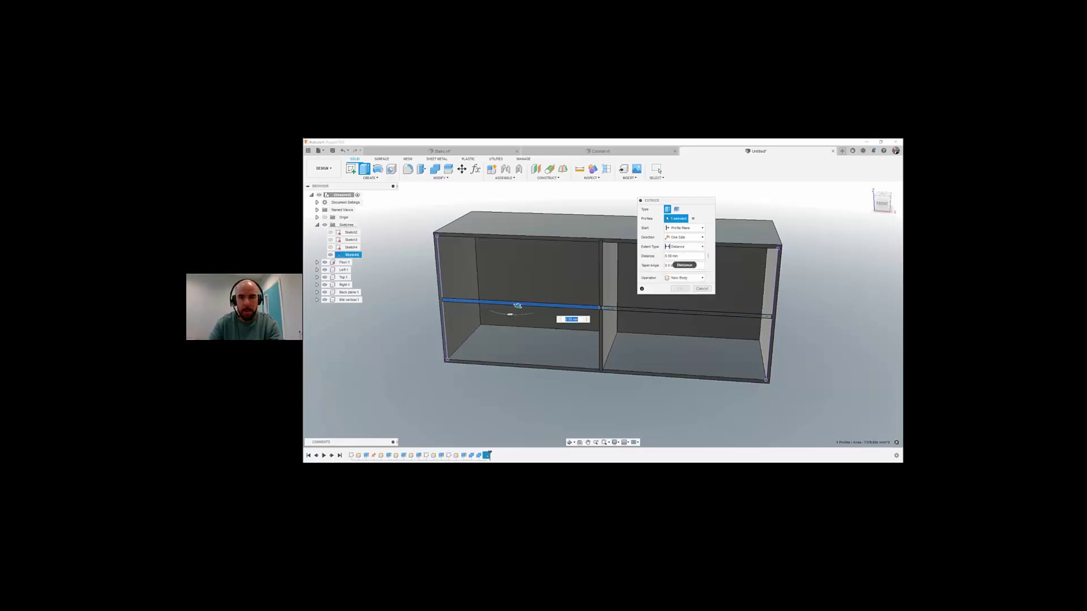
left_click(684, 247)
left_click(679, 255)
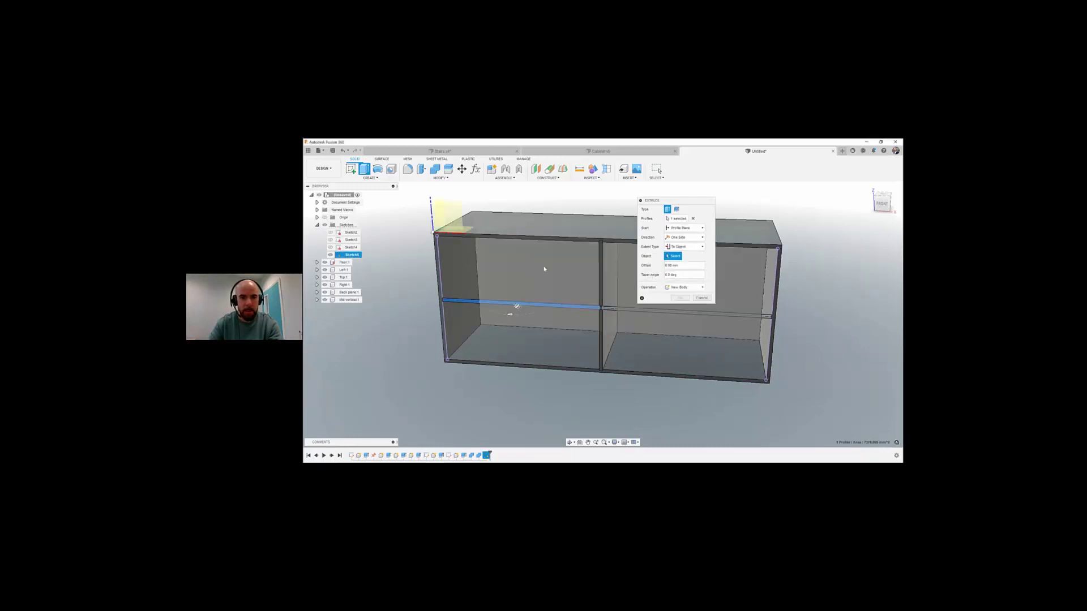
left_click(491, 284)
left_click(684, 297)
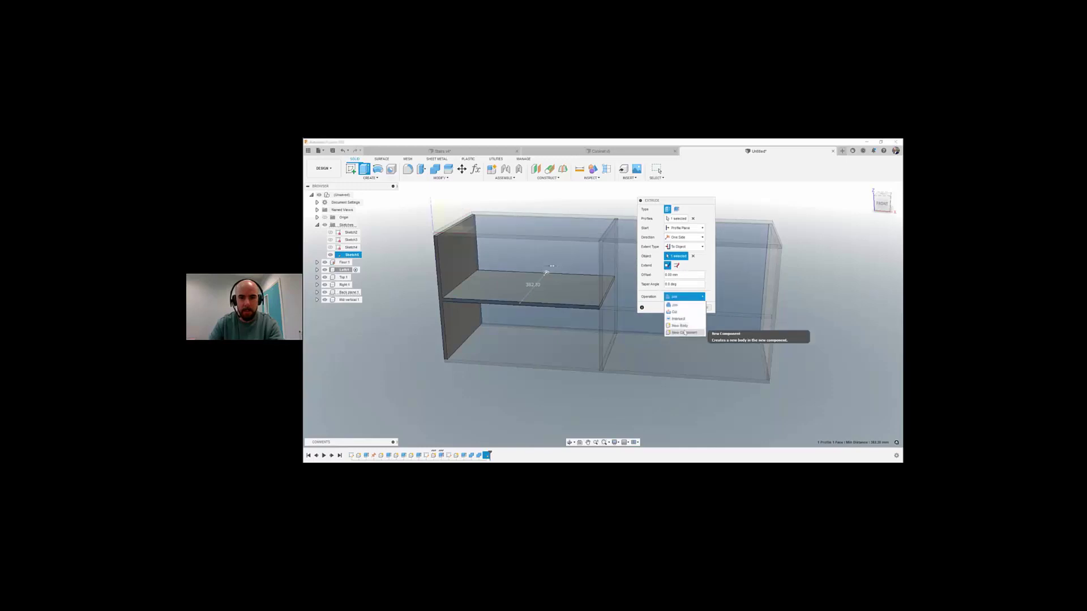
left_click(684, 332)
left_click(681, 308)
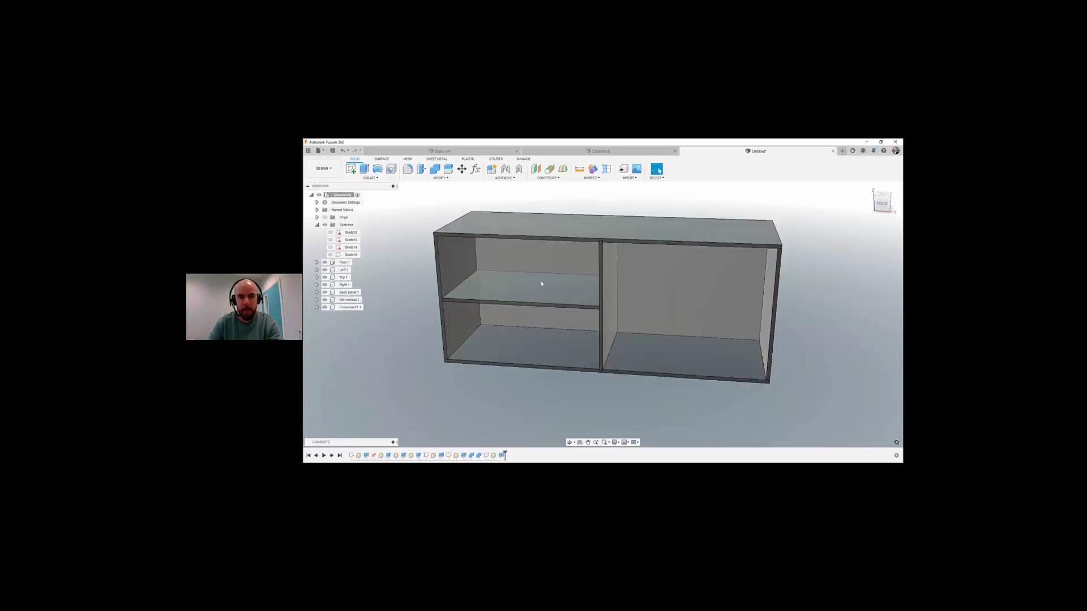
middle_click_drag(667, 315, 558, 325, "shift")
middle_click_drag(394, 318, 402, 328)
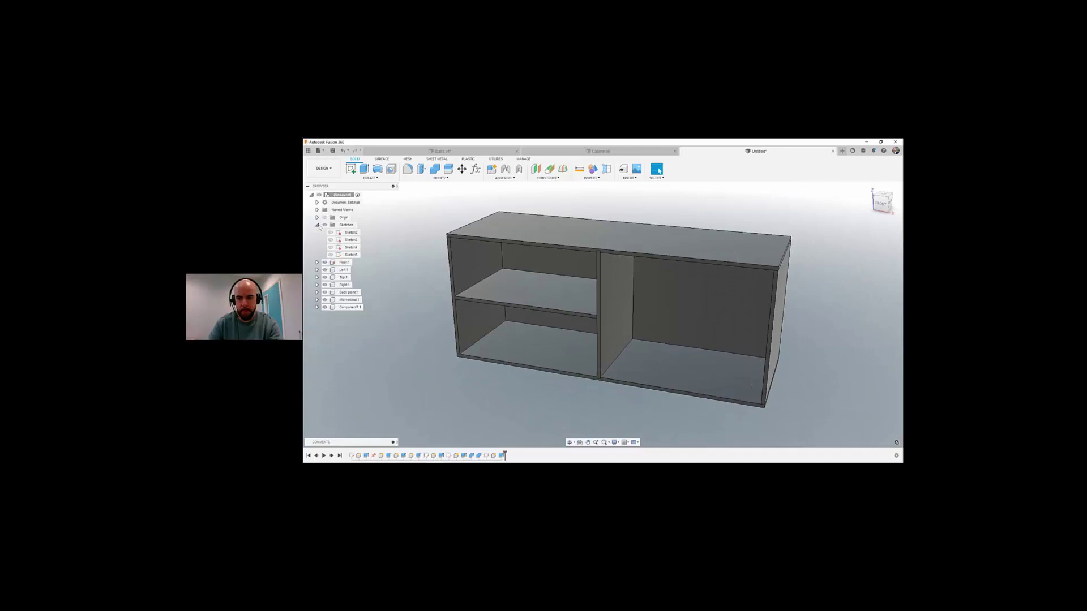
left_click(317, 226)
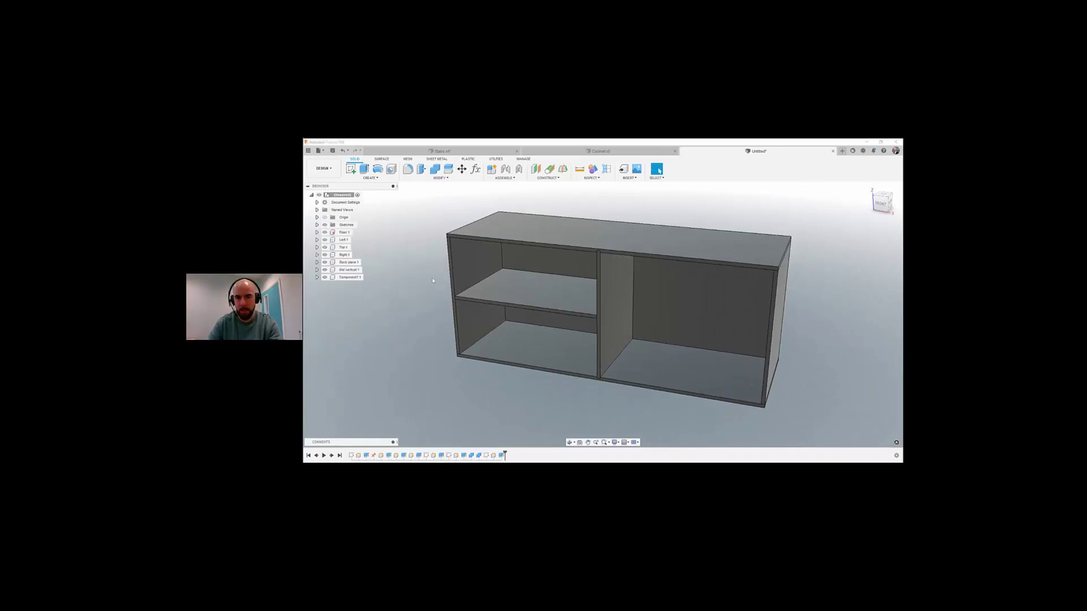
middle_click_drag(432, 280, 565, 308, "shift")
key("Escape")
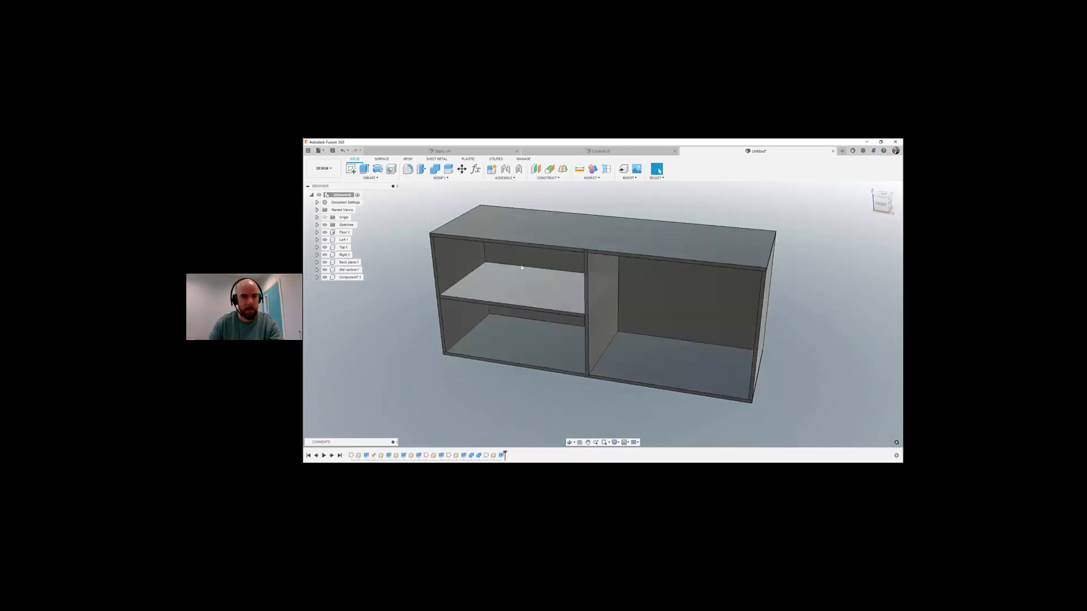
middle_click_drag(522, 267, 770, 231, "shift")
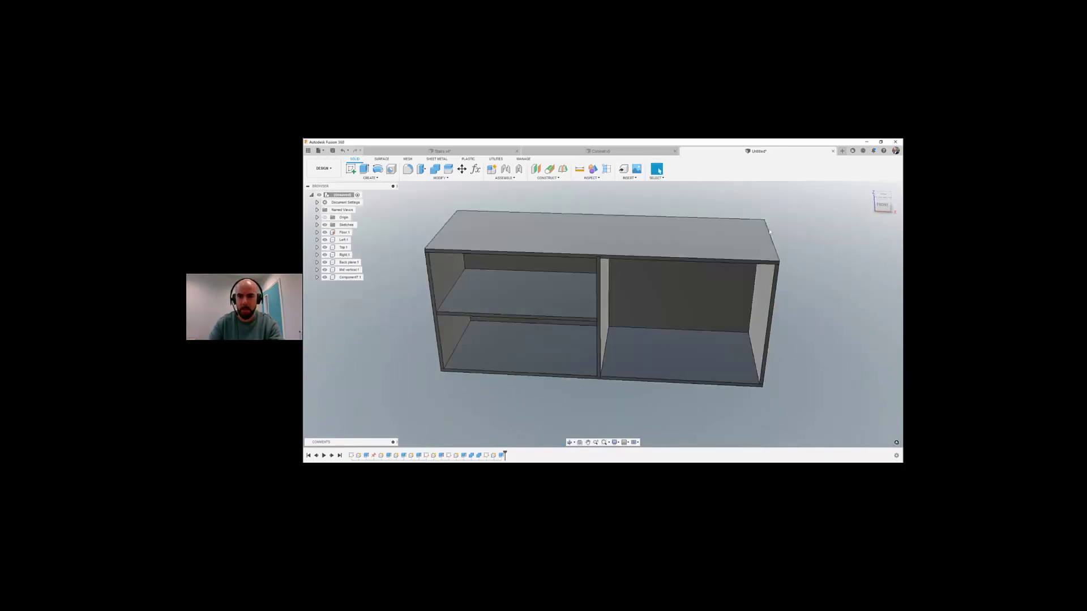
middle_click_drag(441, 279, 448, 263)
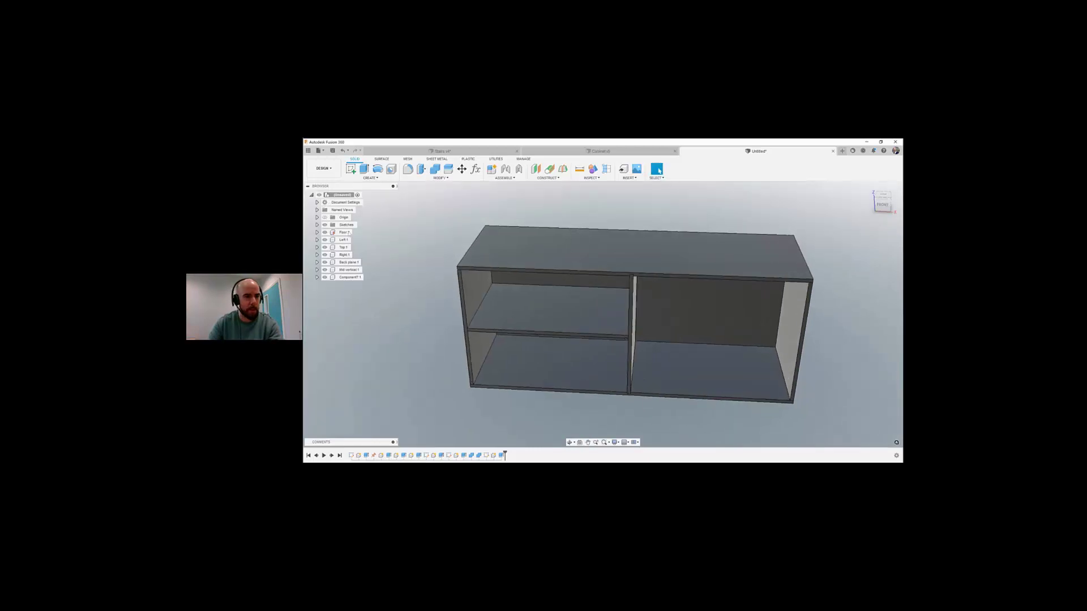
Step: Hide the Top component and start a sketch on the upper edge face of the left side panel
left_click(465, 274)
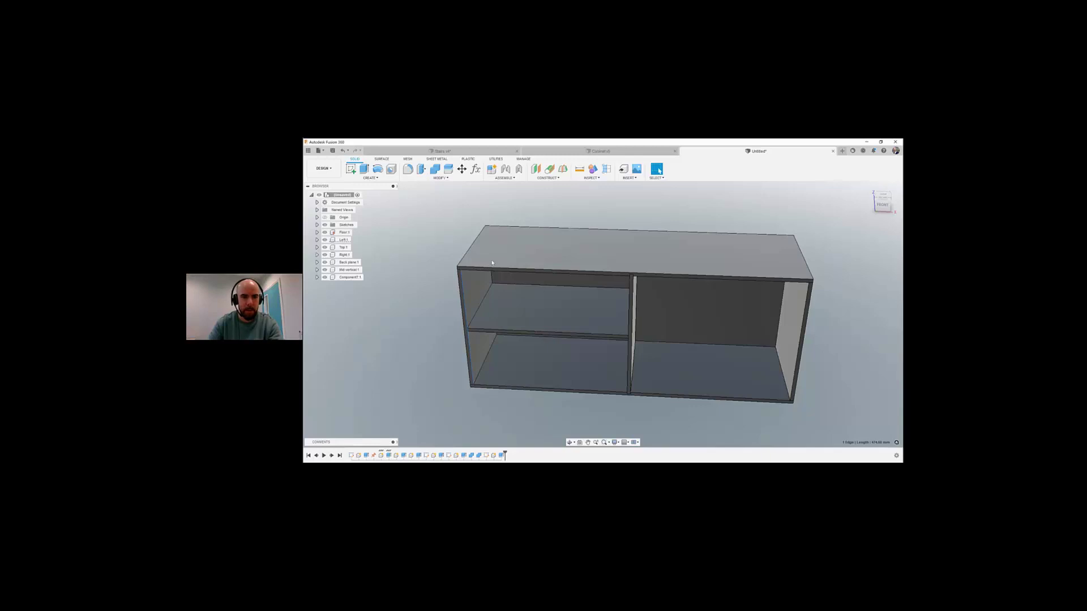
left_click(534, 259)
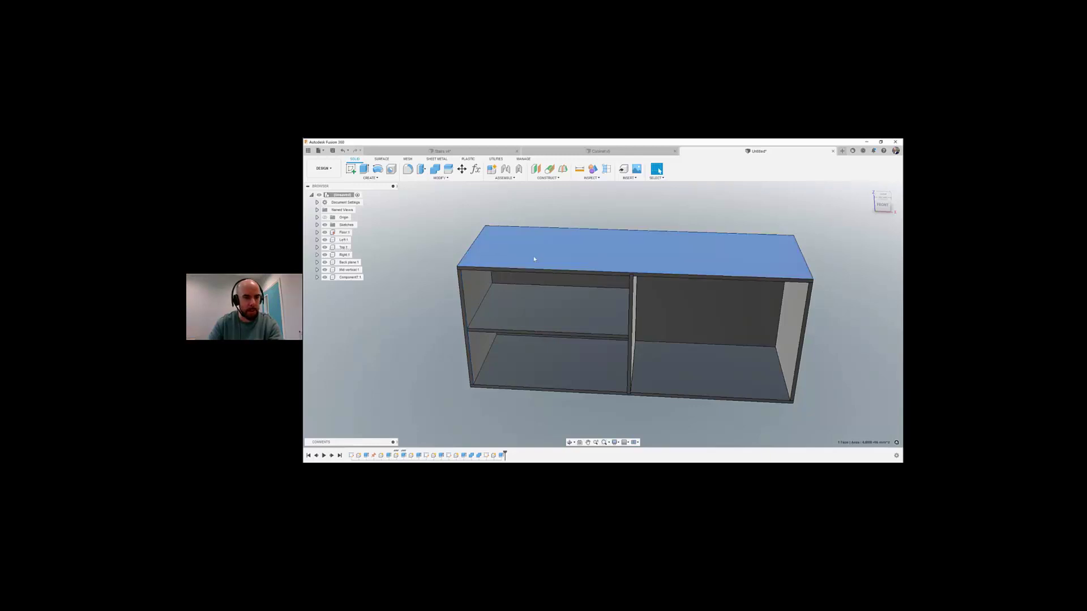
left_click(324, 247)
left_click(351, 169)
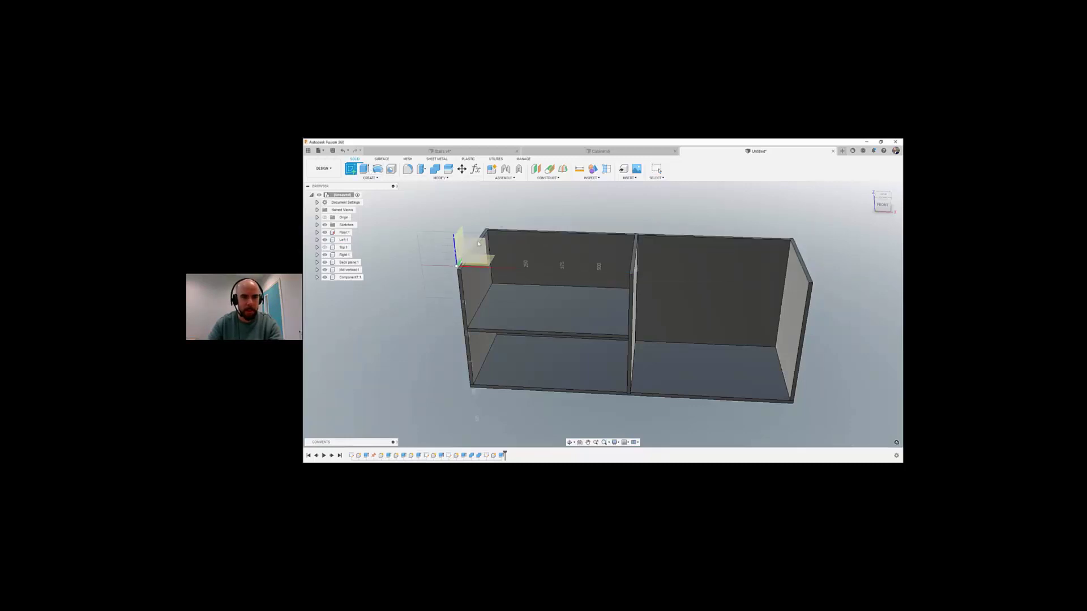
scroll(476, 239, "up", 4)
left_click(482, 244)
left_click(531, 313)
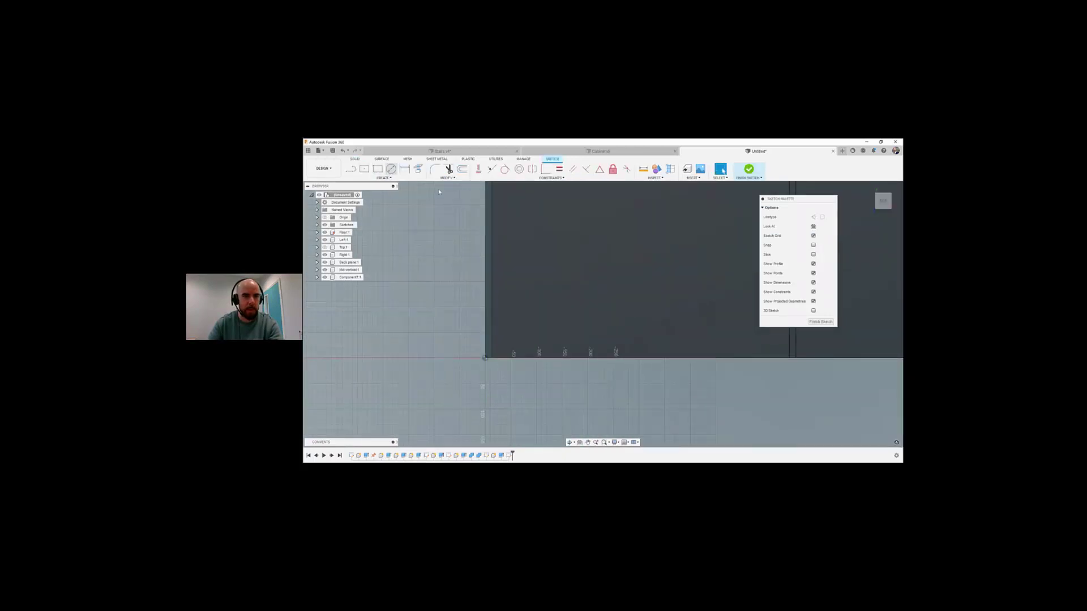
Step: Draw an 8 mm circle on the left side panel's upper edge face, near the front
left_click(391, 169)
scroll(491, 343, "up", 2)
scroll(489, 341, "up", 1)
left_click(473, 306)
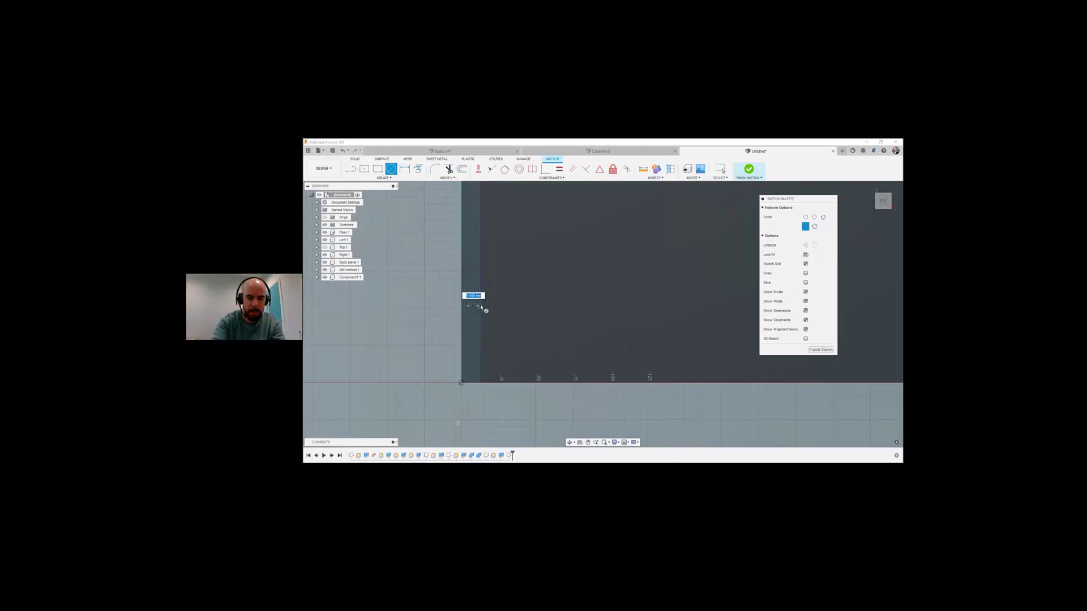
type("8")
key("Return")
key("Escape")
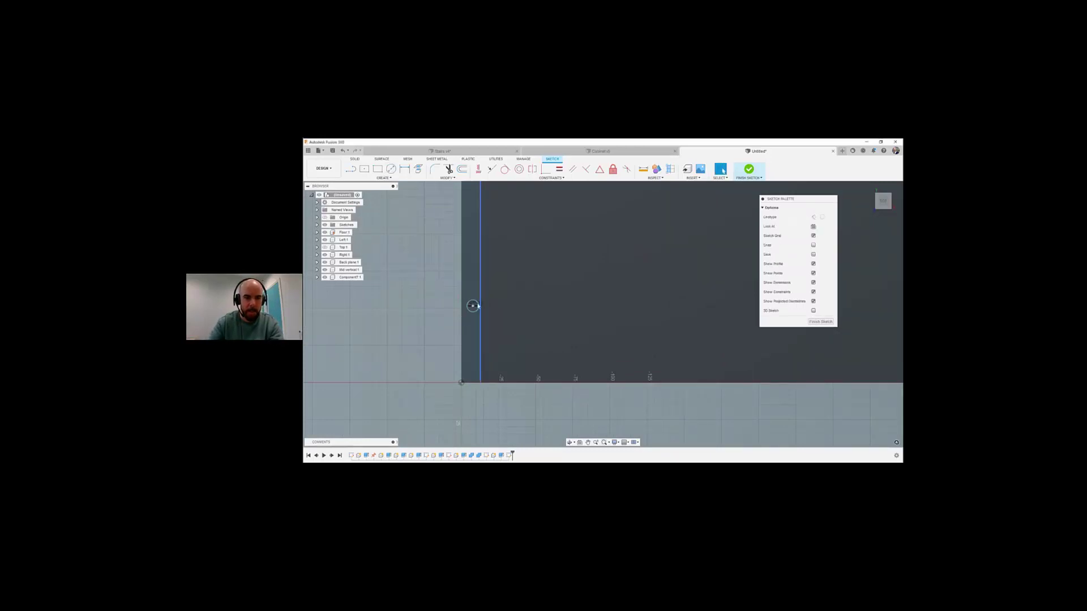
Step: Dimension the circle's diameter at 8 mm, defining it as a parameter named dowel
key("d")
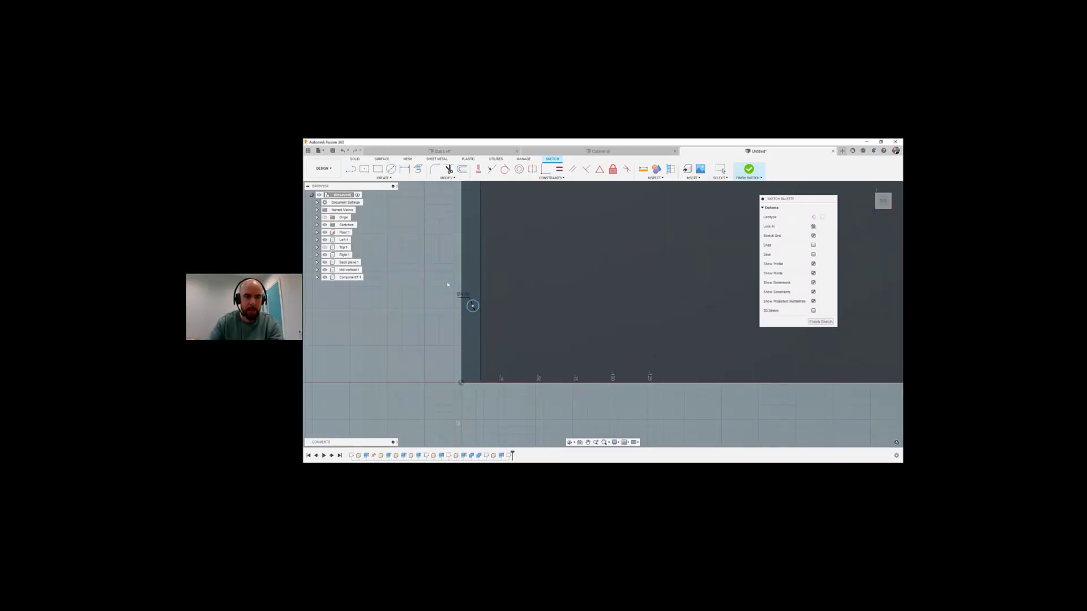
left_click(470, 302)
left_click(444, 281)
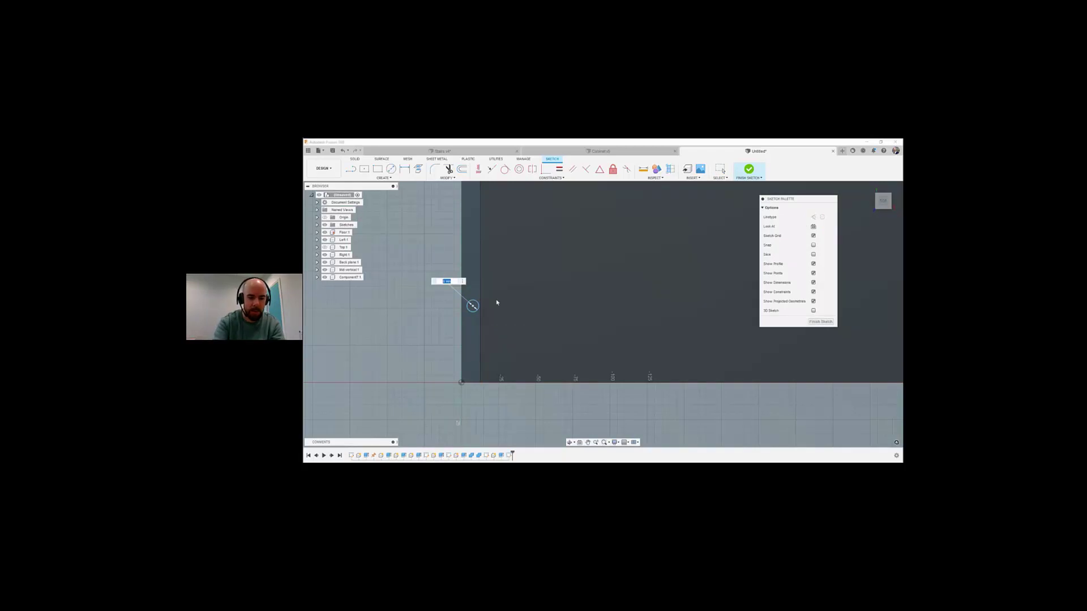
type("doweld")
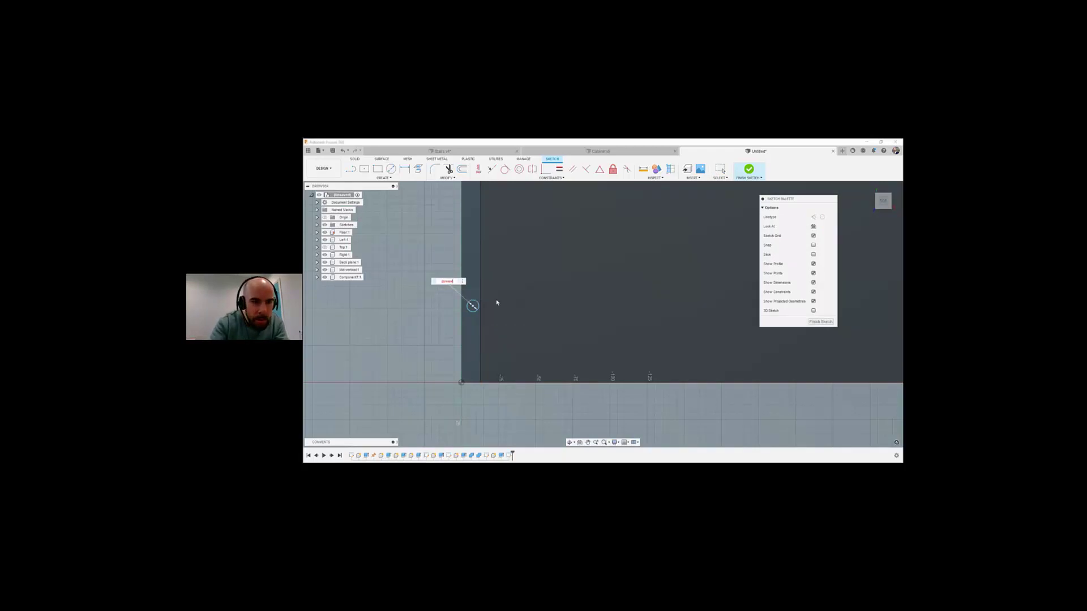
key("Return")
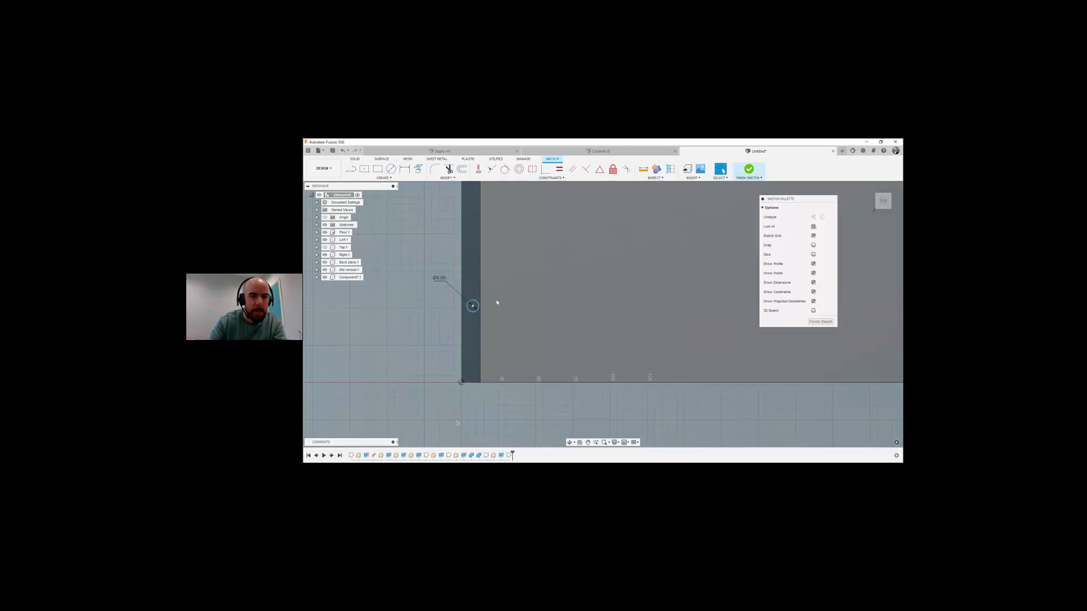
key("Escape")
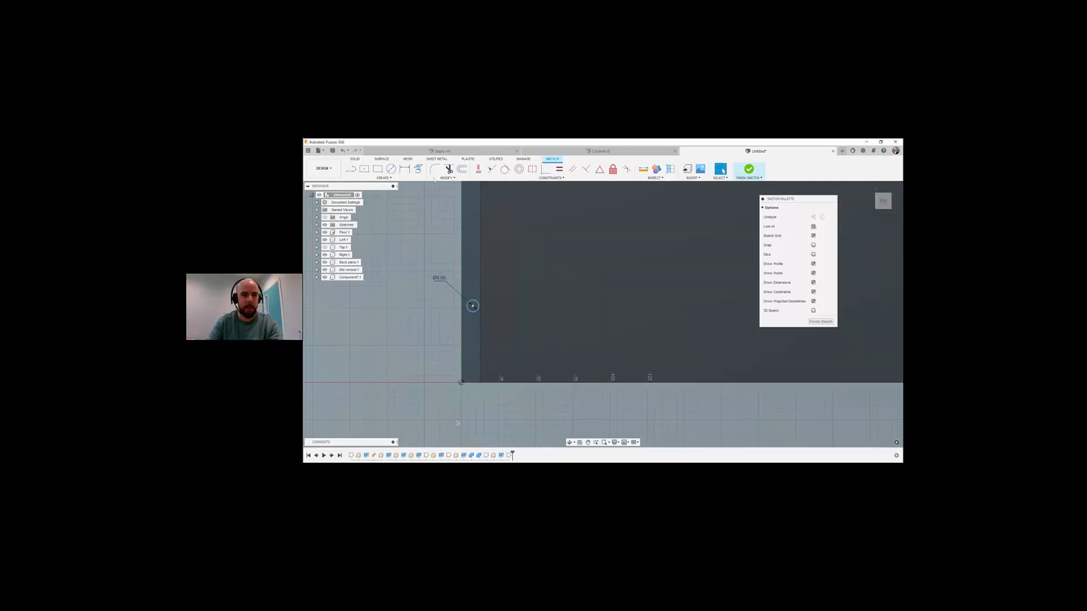
Step: Check the dowel parameter in the list of model parameters
left_click(446, 178)
left_click(453, 242)
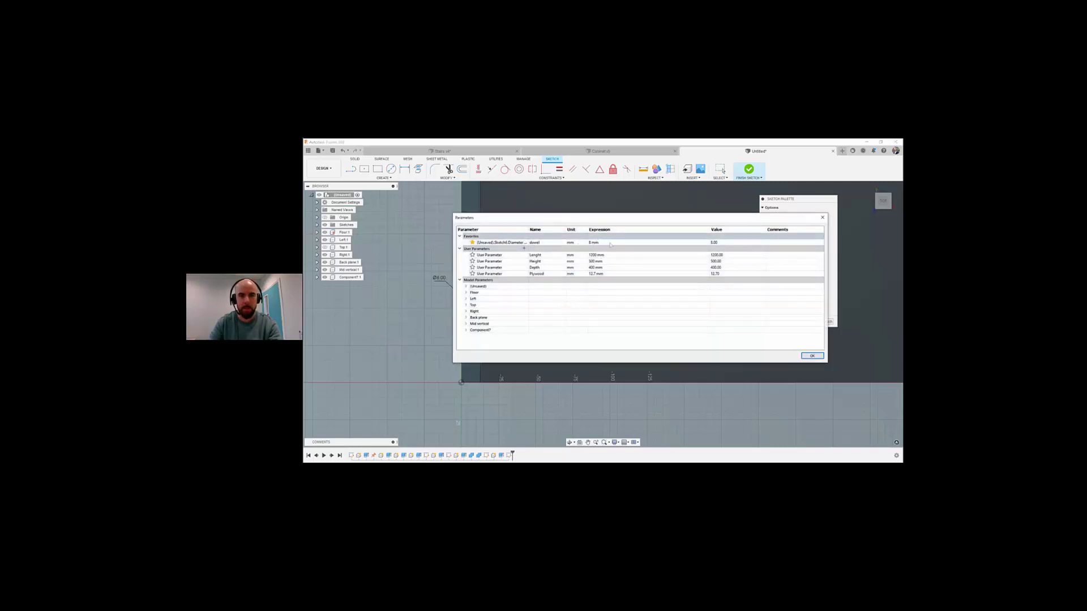
left_click_drag(570, 220, 530, 212)
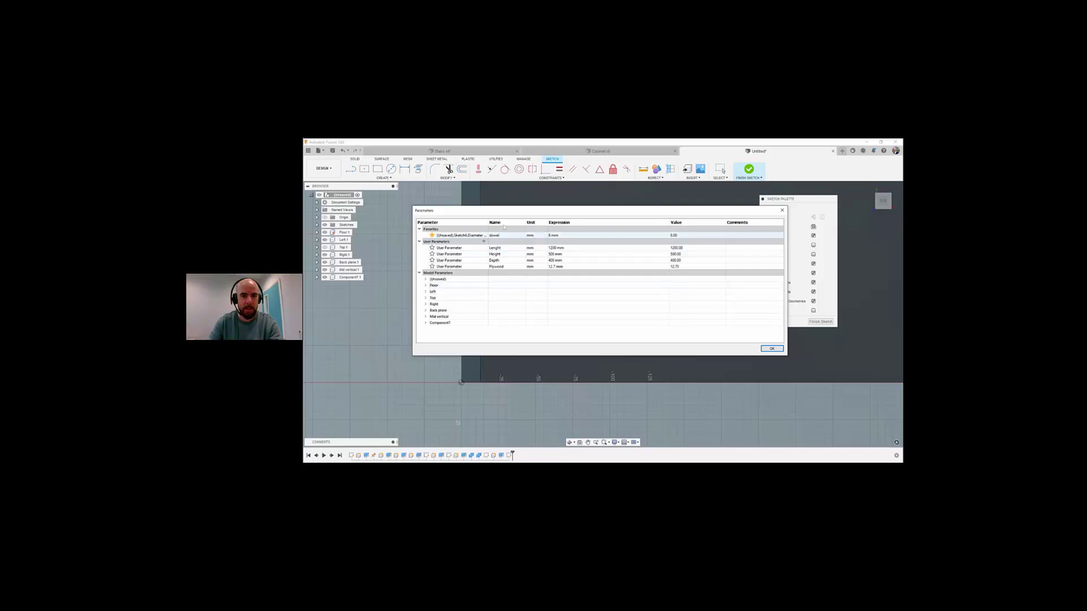
left_click(772, 348)
Step: Dimension the circle's centre from the panel's outer side edge as Plywood/2
scroll(473, 306, "up", 3)
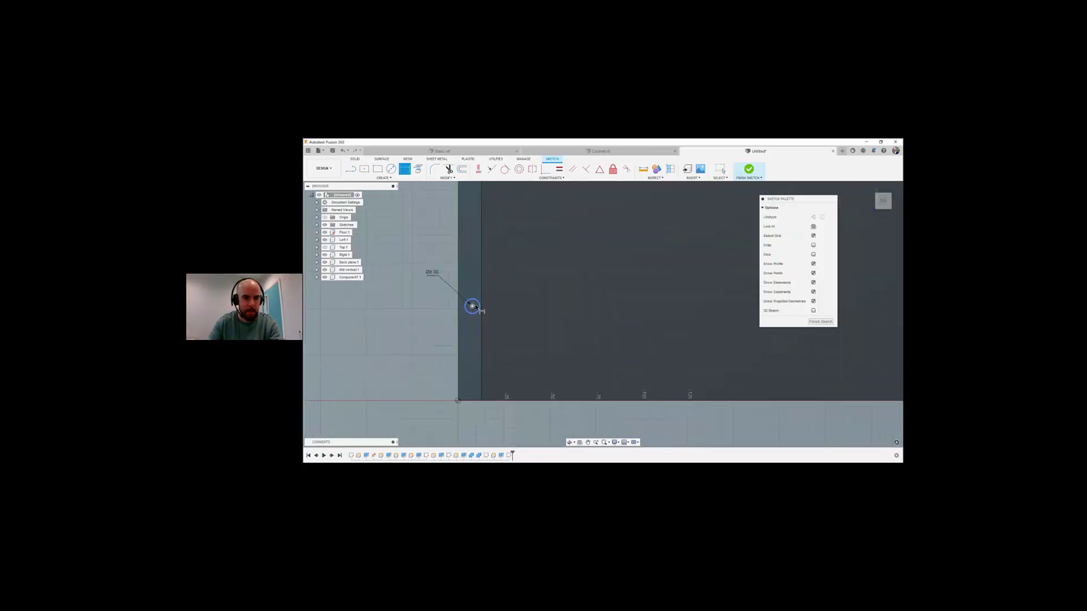
left_click(451, 309)
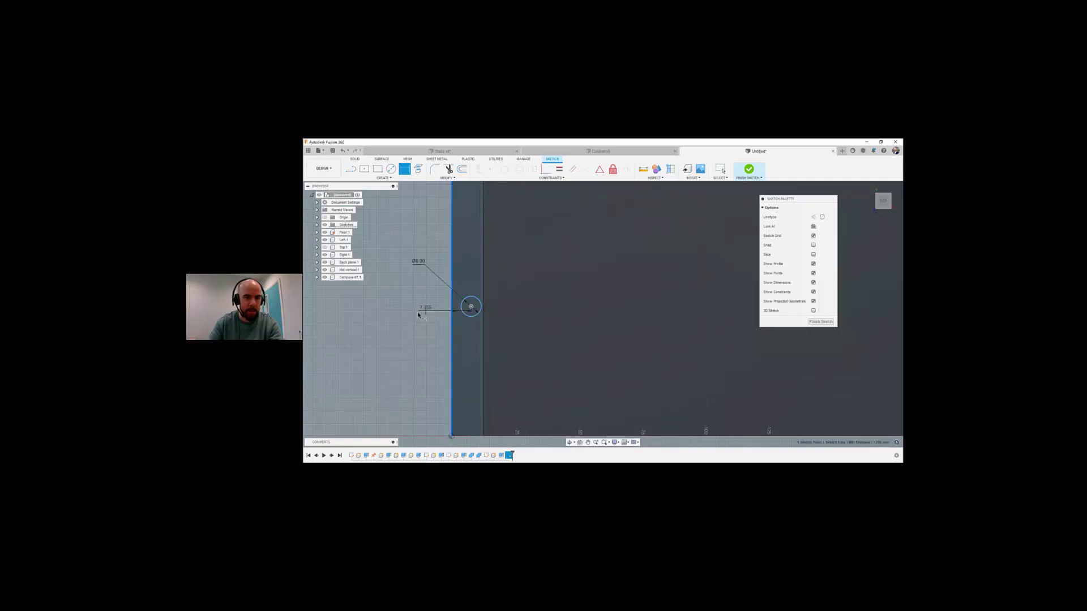
left_click(471, 306)
left_click(416, 316)
type("Plywidth/2")
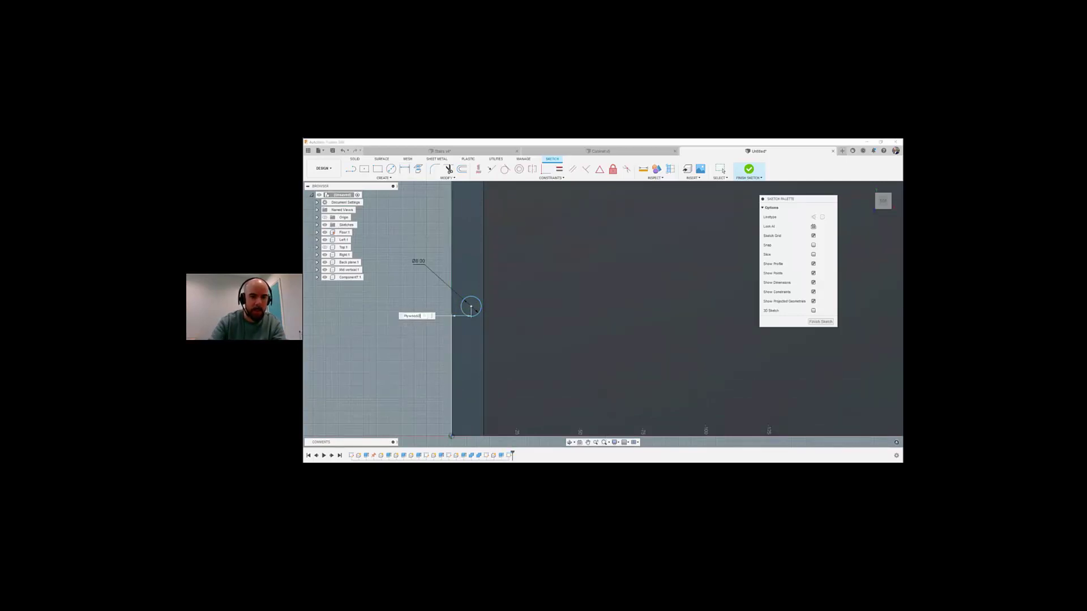
key("Return")
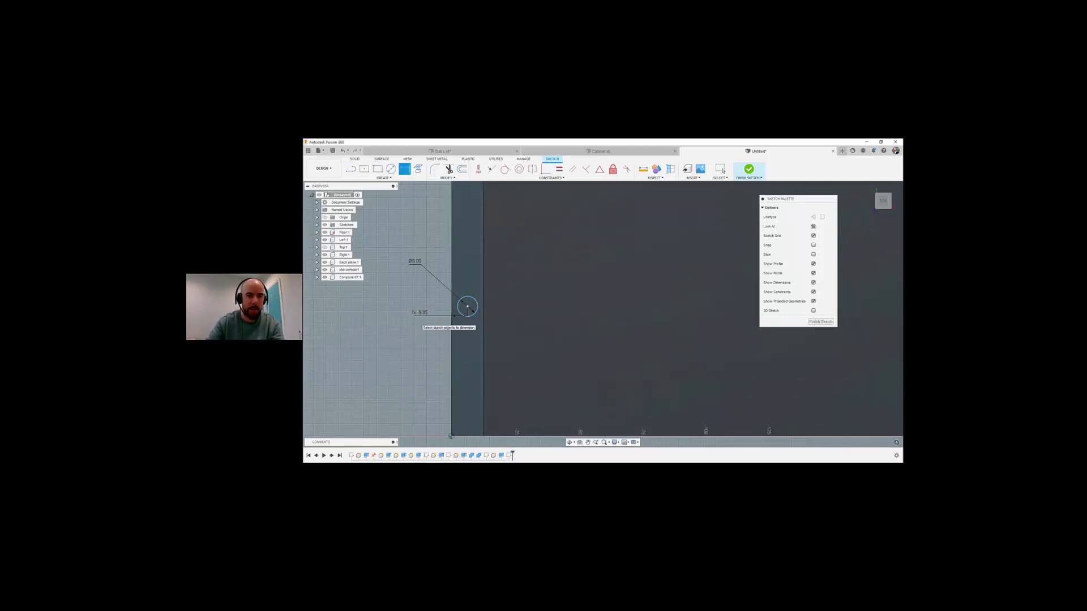
Step: Dimension the circle's centre 100 mm from the panel's front edge and finish the sketch
left_click(468, 307)
left_click(472, 436)
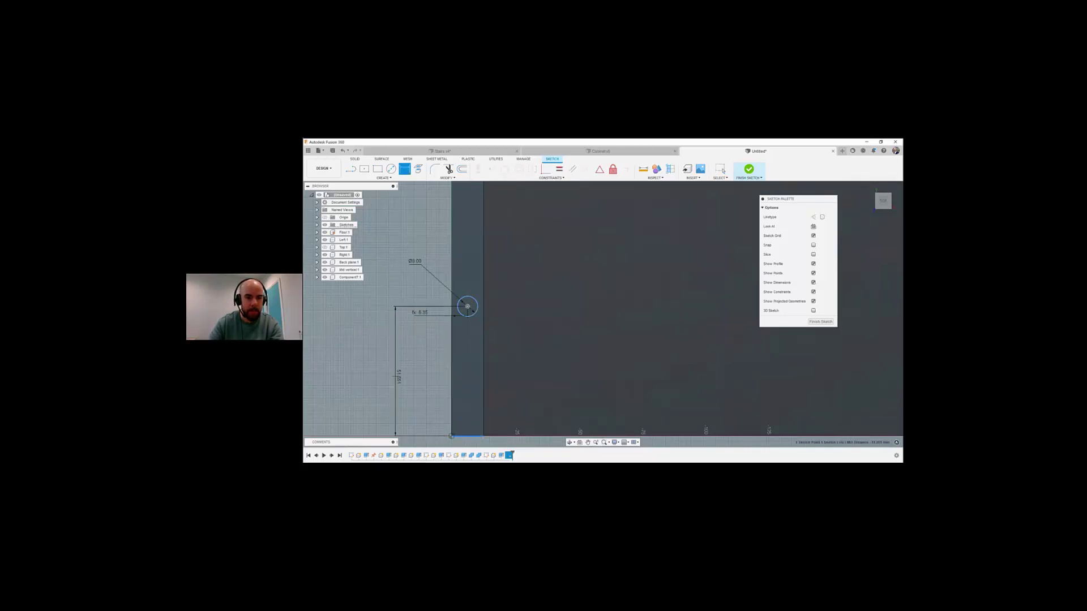
left_click(395, 375)
left_click(400, 377)
key("Return")
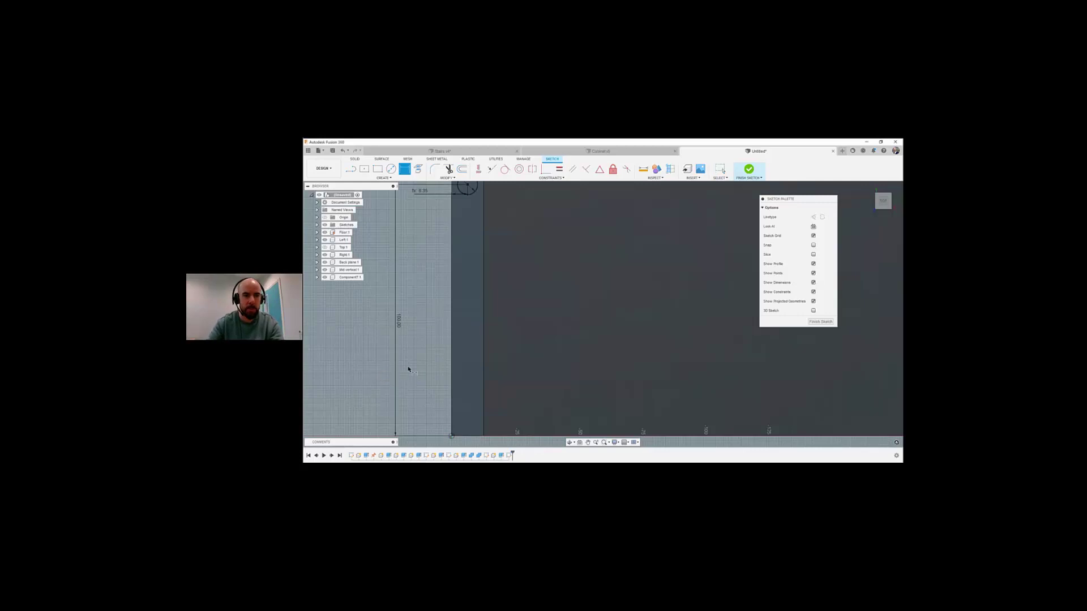
scroll(405, 369, "down", 3)
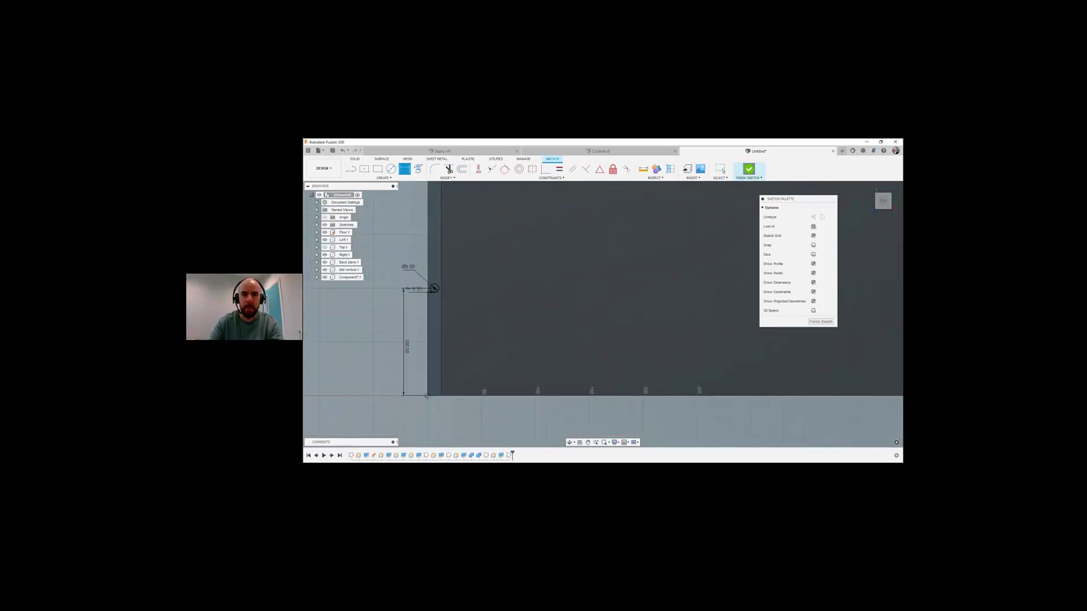
left_click(749, 169)
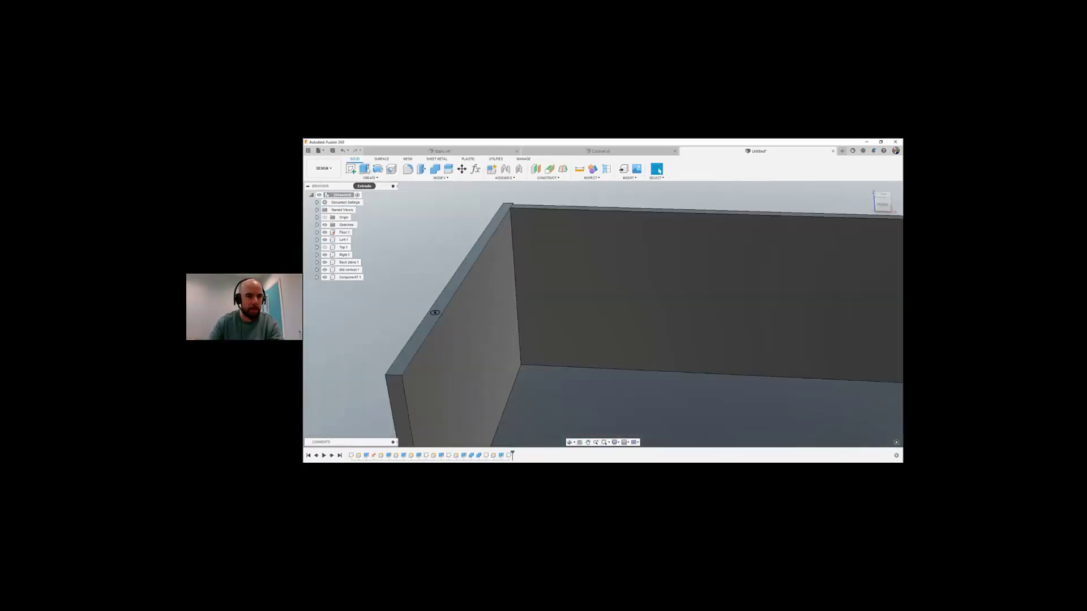
Step: Extrude the dowel circle -10 mm as a cut into the left side panel
left_click(364, 170)
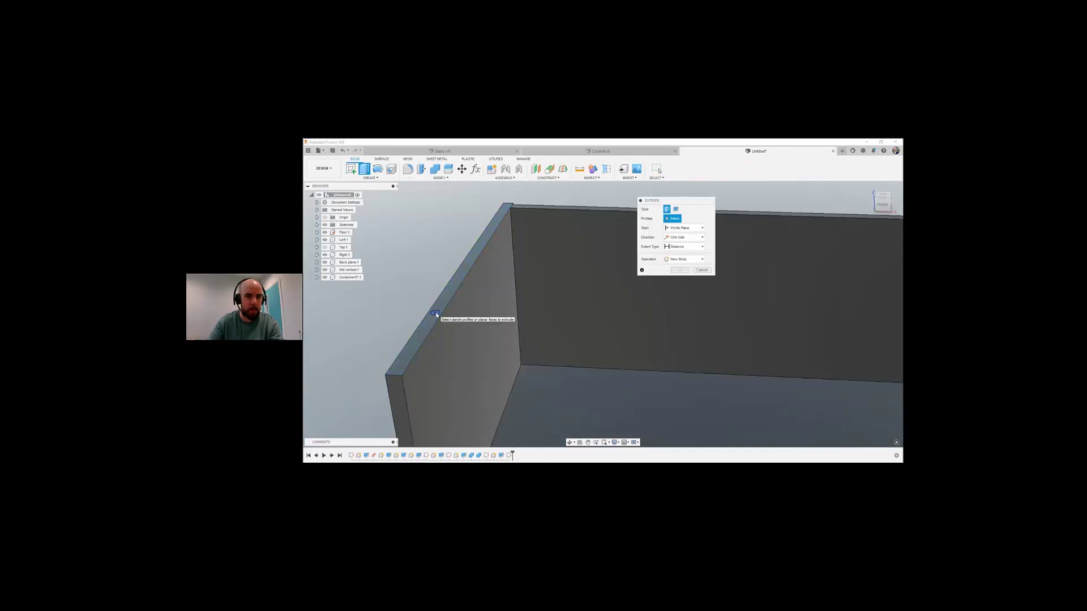
left_click(436, 315)
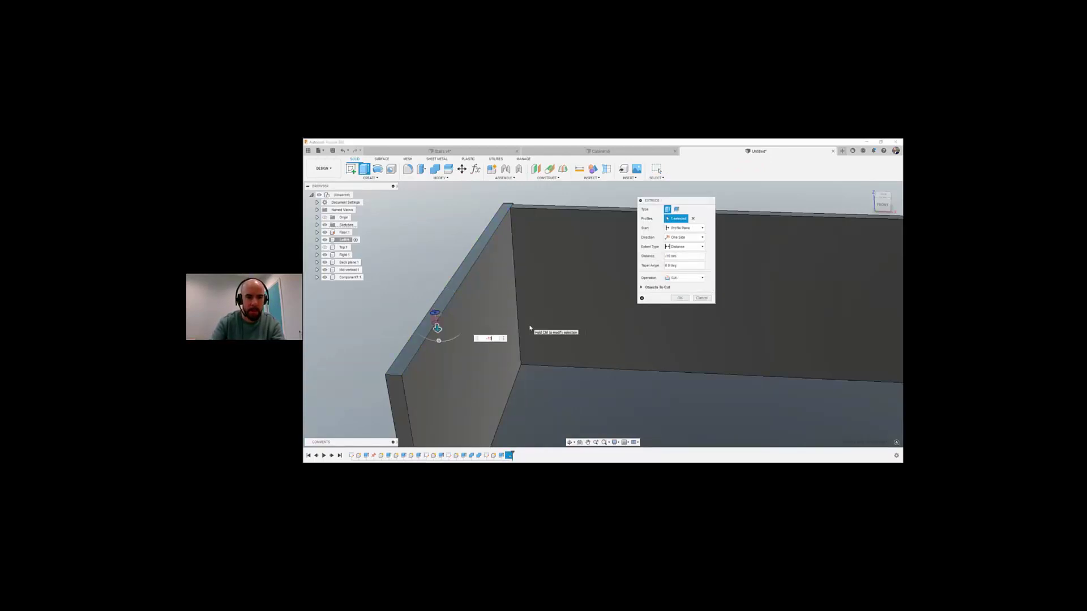
left_click(678, 299)
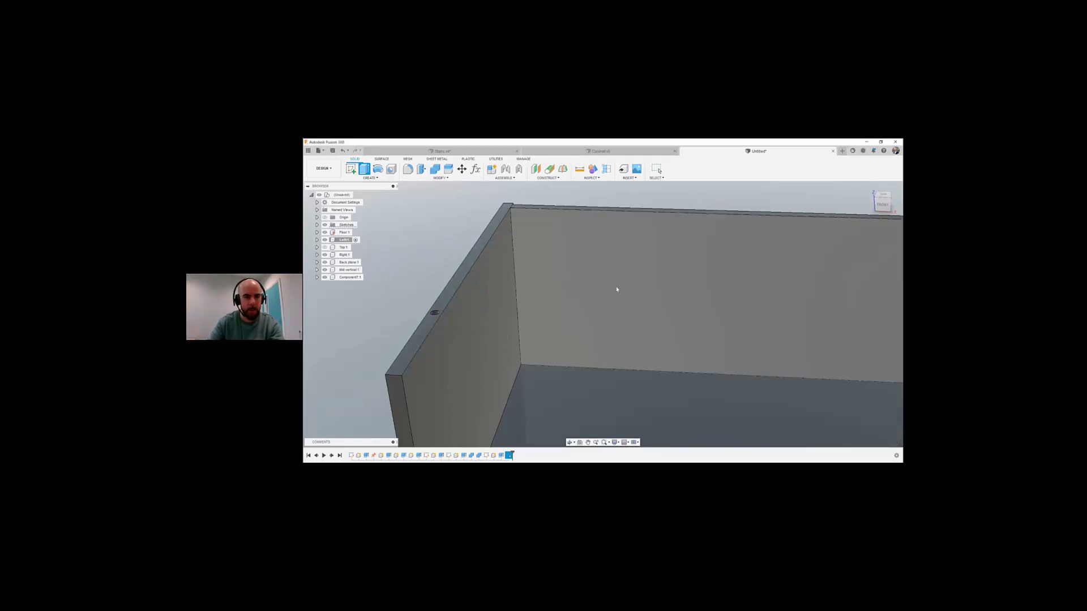
Step: Construct a midplane halfway between the front and back edges of the left side panel
middle_click_drag(459, 310, 444, 178, "shift")
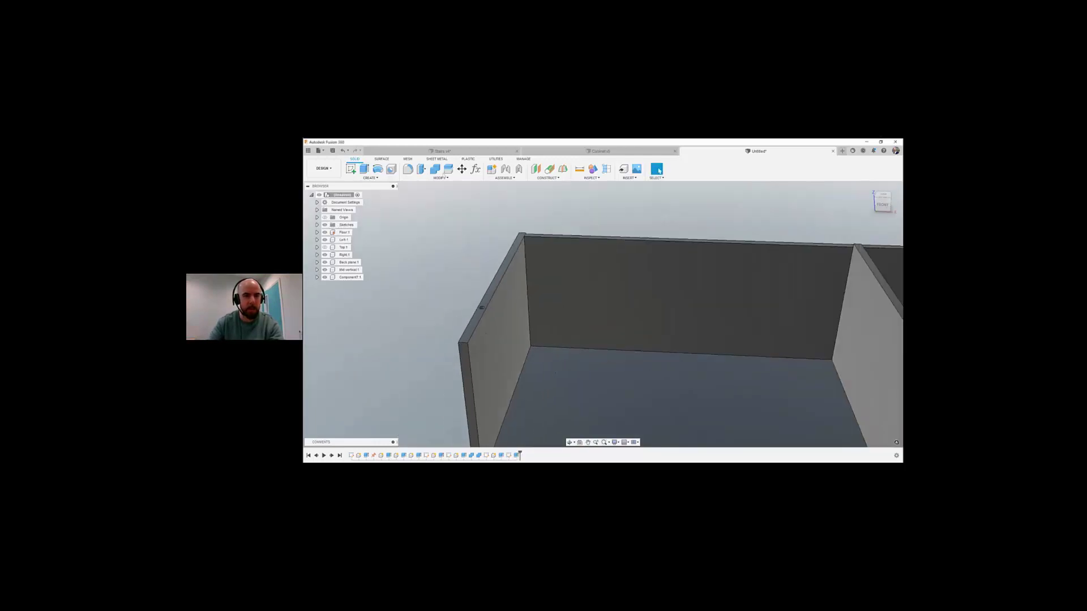
left_click(545, 178)
left_click(552, 207)
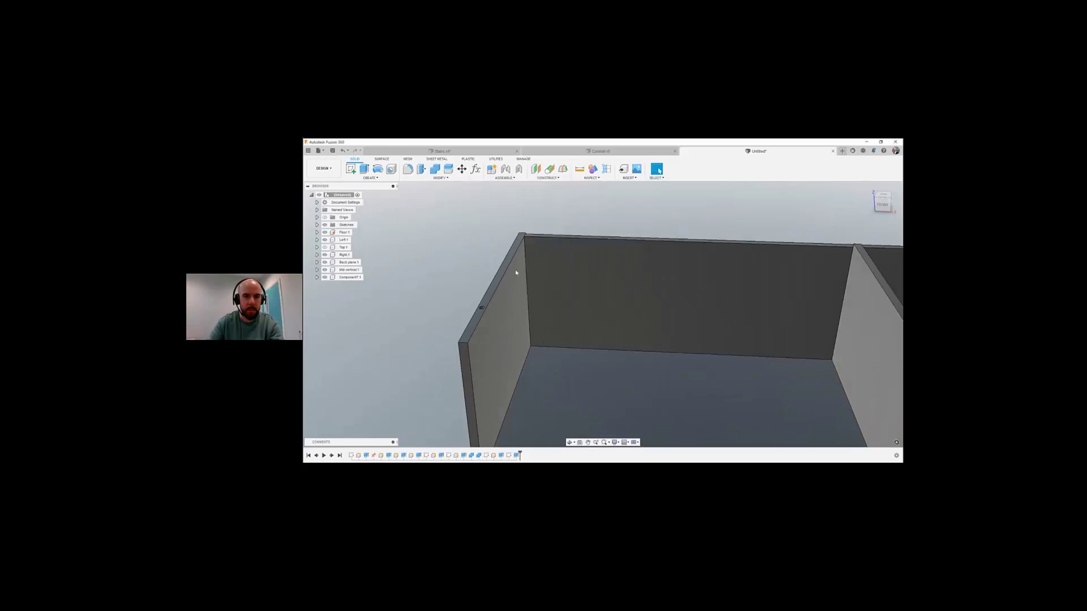
left_click(466, 364)
middle_click_drag(466, 364, 461, 340, "shift")
left_click(461, 364)
left_click(680, 238)
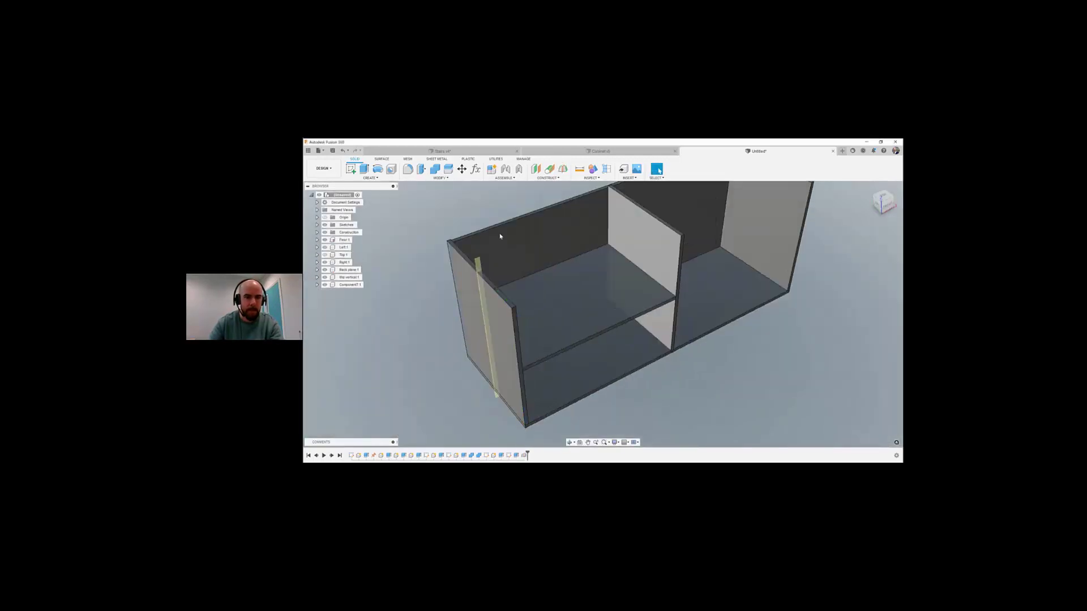
scroll(499, 238, "up", 2)
left_click_drag(472, 267, 508, 242)
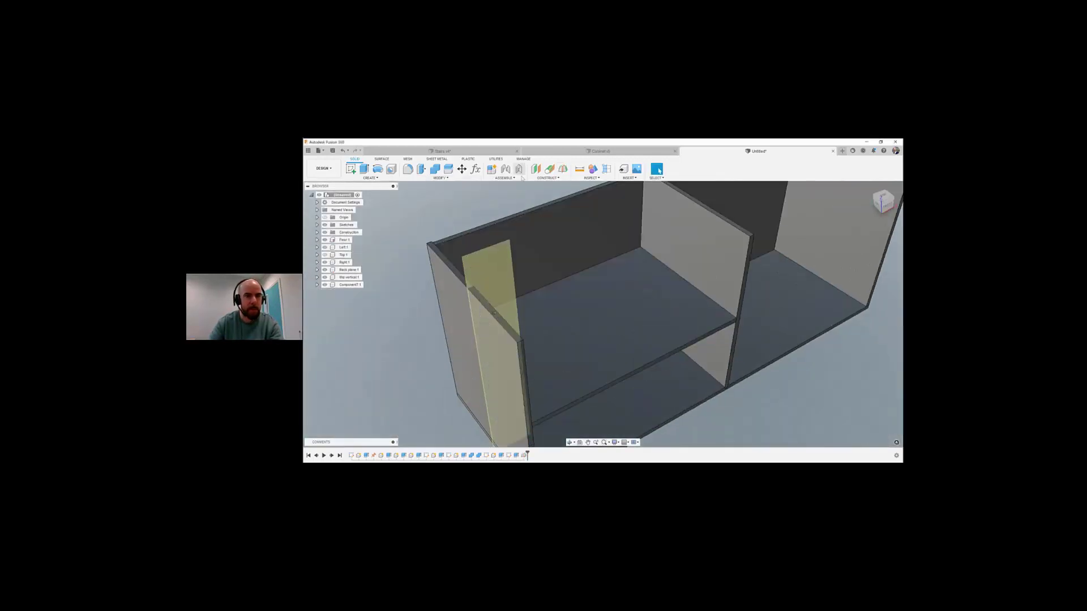
Step: Mirror the dowel-hole cut feature in the left side panel across the new midplane
left_click(370, 178)
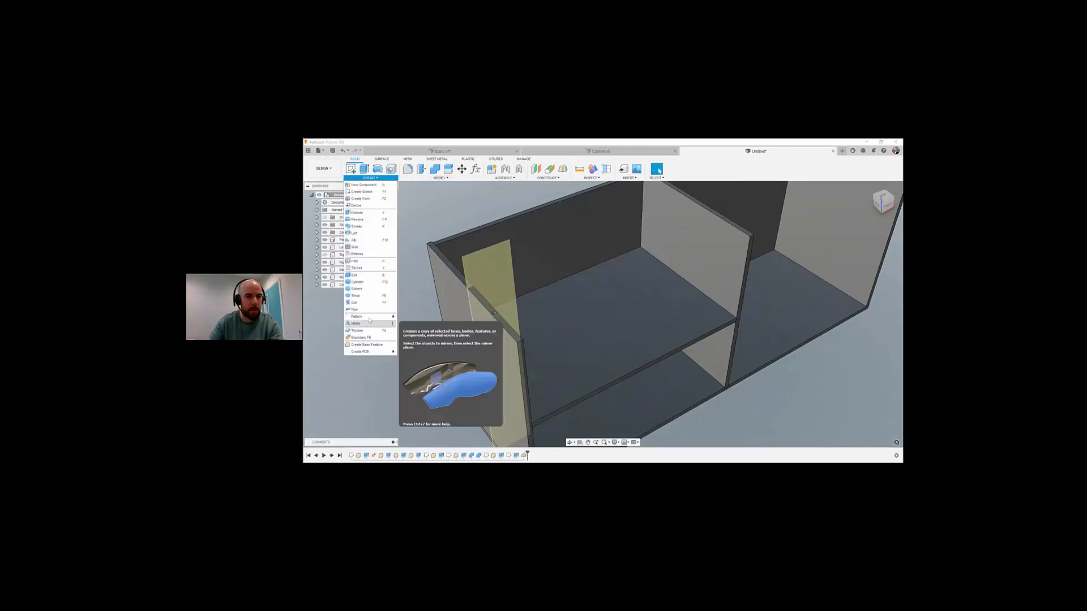
left_click(363, 318)
left_click(702, 211)
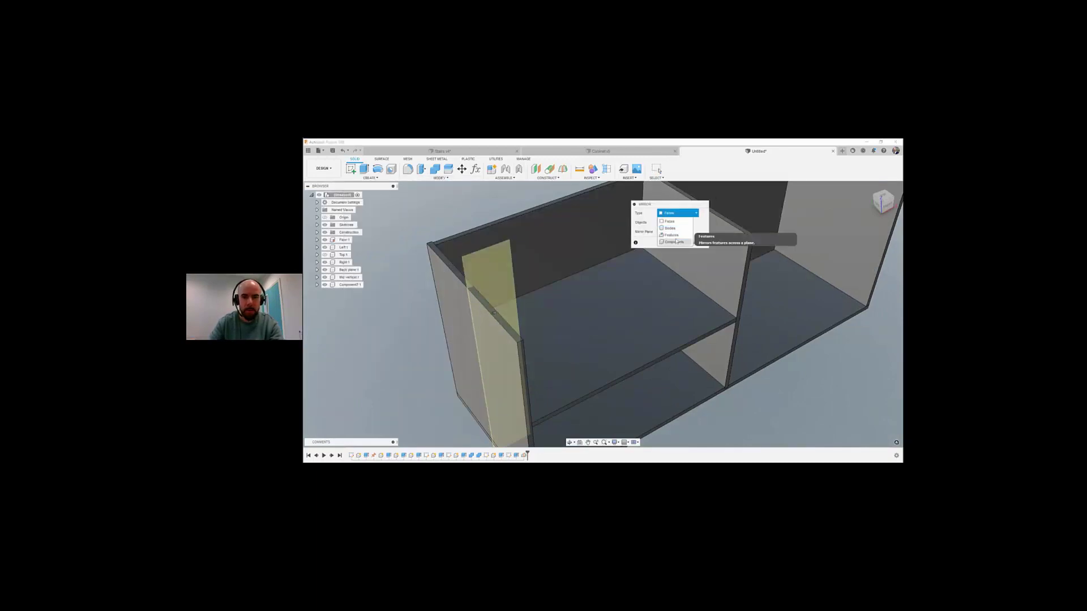
left_click(676, 237)
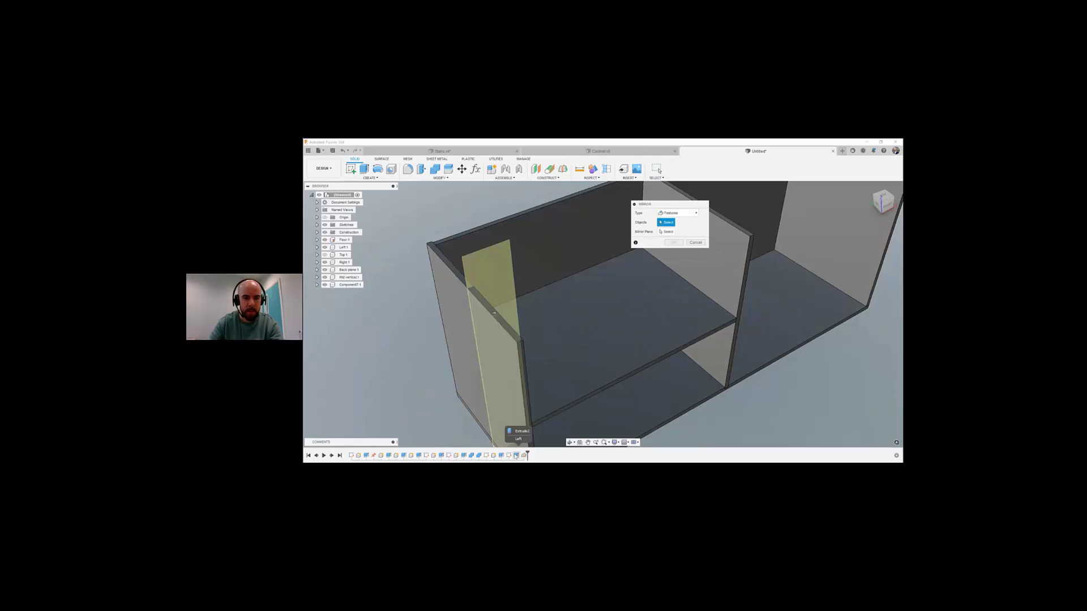
left_click(515, 456)
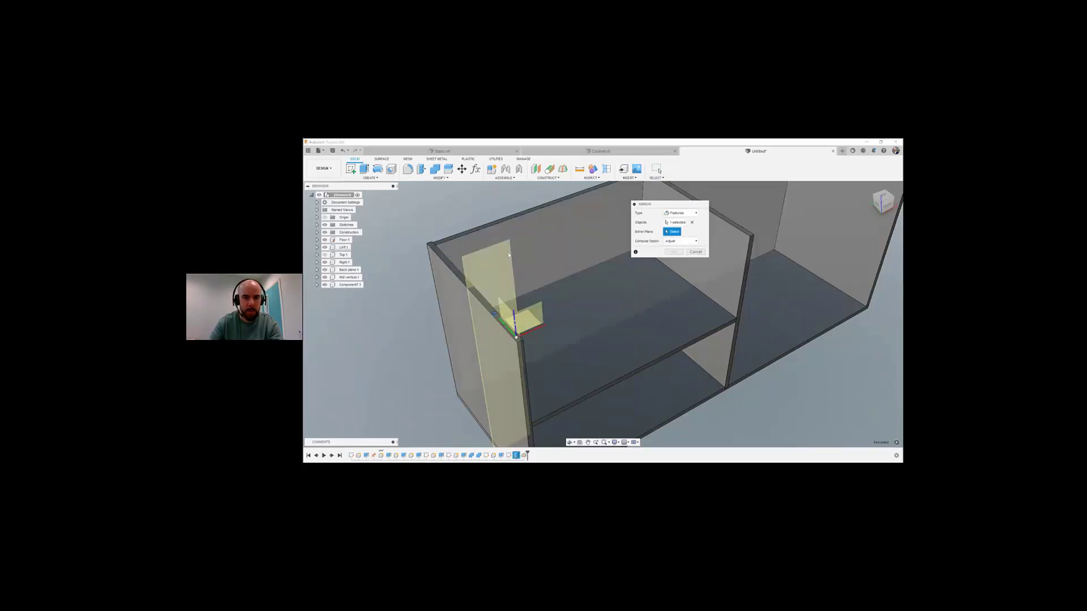
left_click(506, 315)
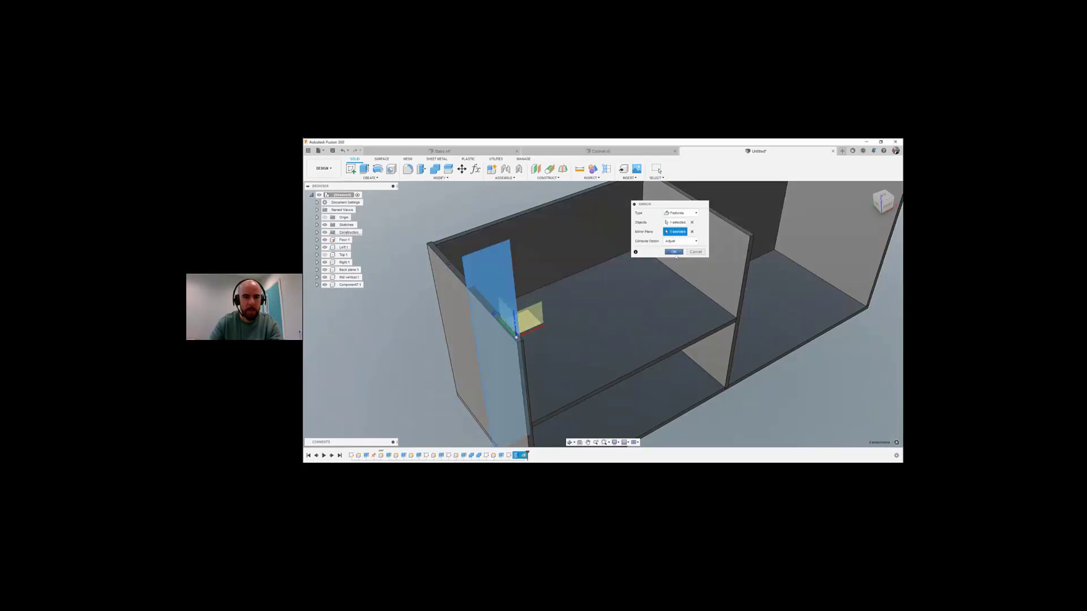
left_click(674, 252)
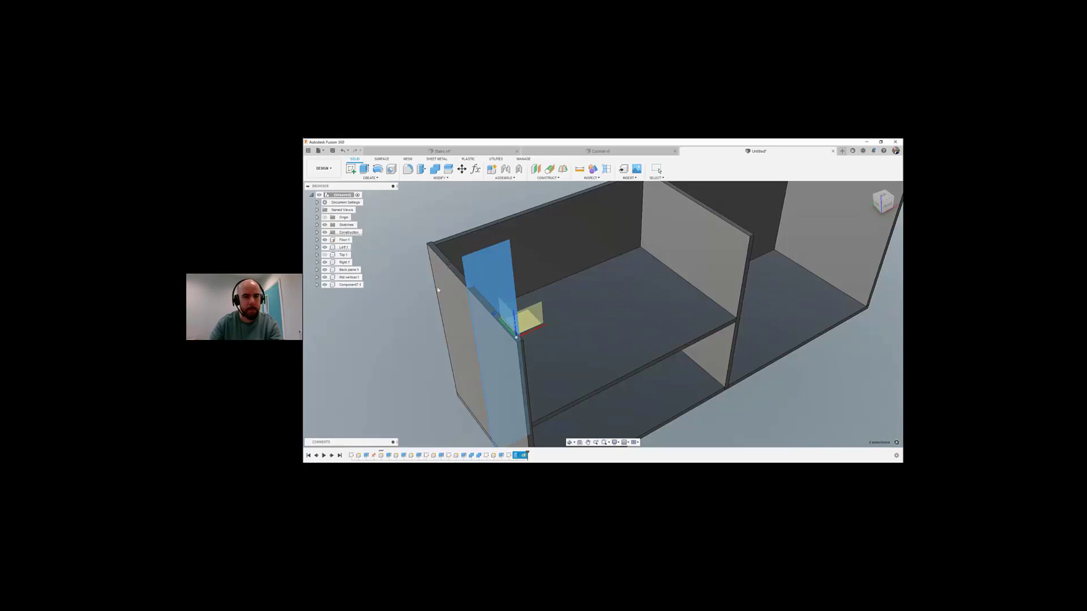
Step: Extrude the bottom face of a dowel hole in the left side panel 20 mm as a new component
middle_click_drag(437, 290, 461, 253, "shift")
scroll(461, 253, "up", 3)
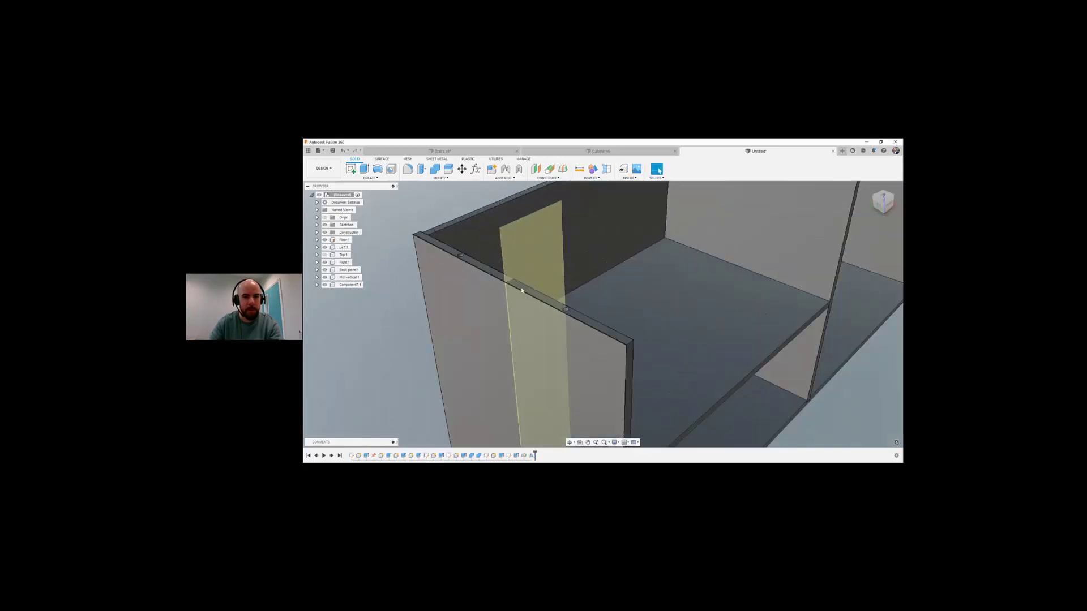
scroll(475, 300, "down", 4)
middle_click_drag(565, 316, 525, 340)
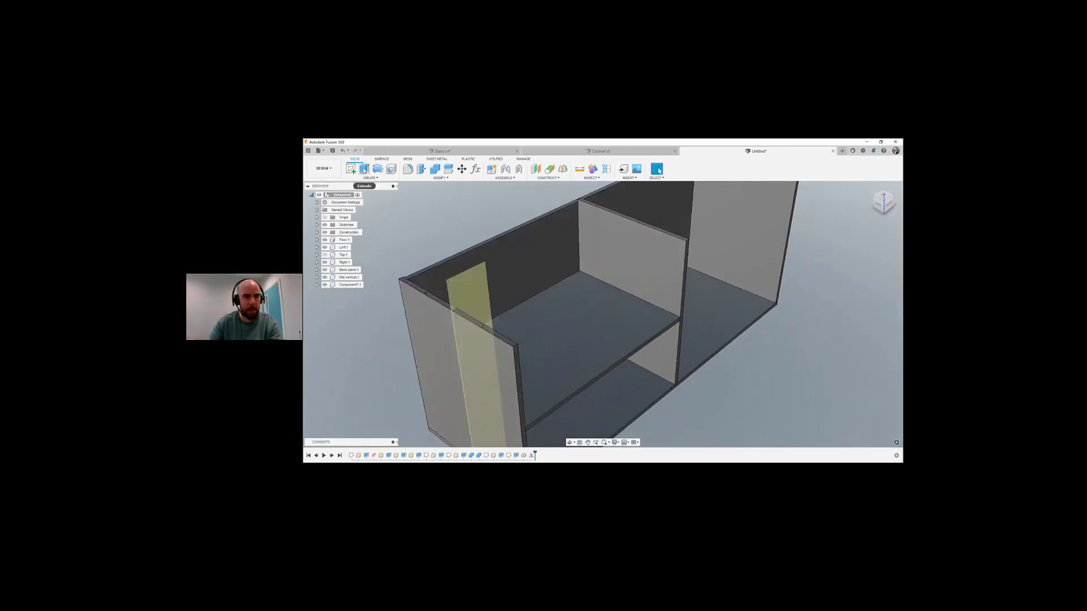
left_click(364, 169)
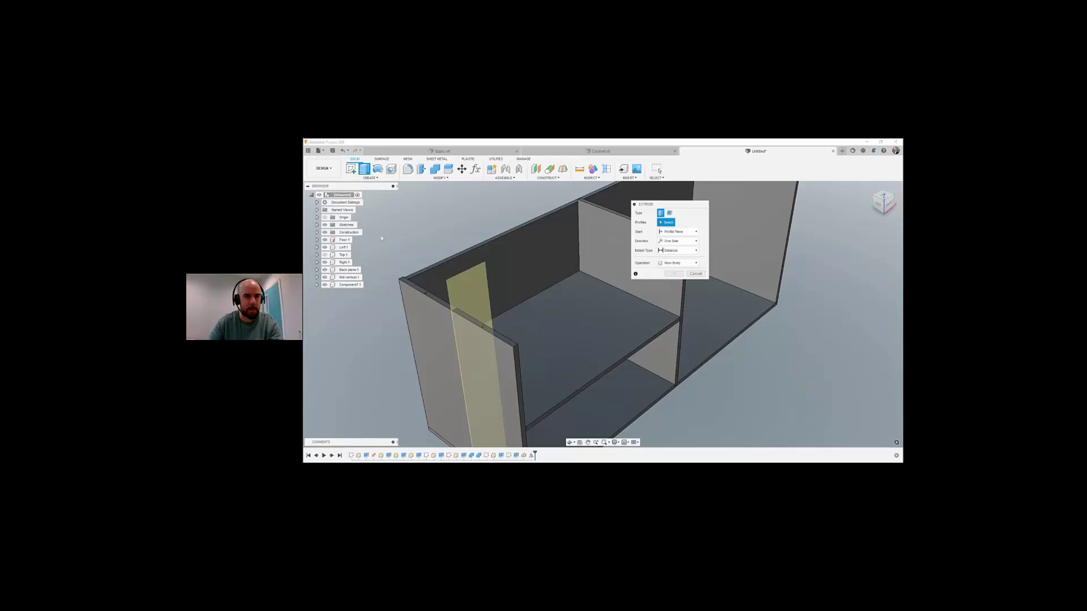
scroll(404, 259, "up", 2)
middle_click_drag(403, 259, 487, 390, "shift")
scroll(488, 414, "up", 2)
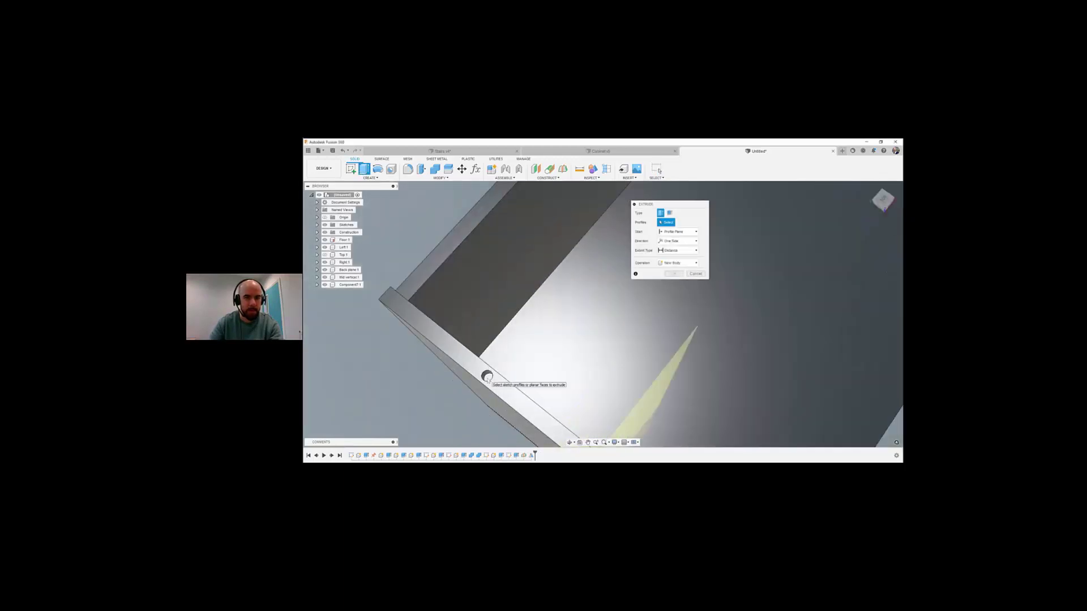
middle_click_drag(487, 378, 509, 323, "shift")
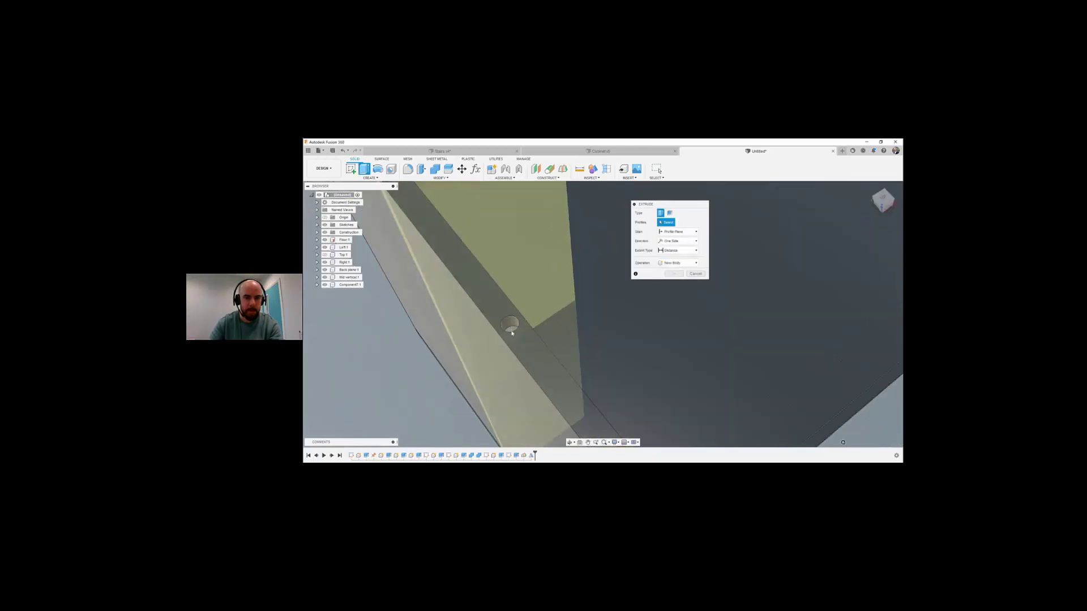
left_click(510, 323)
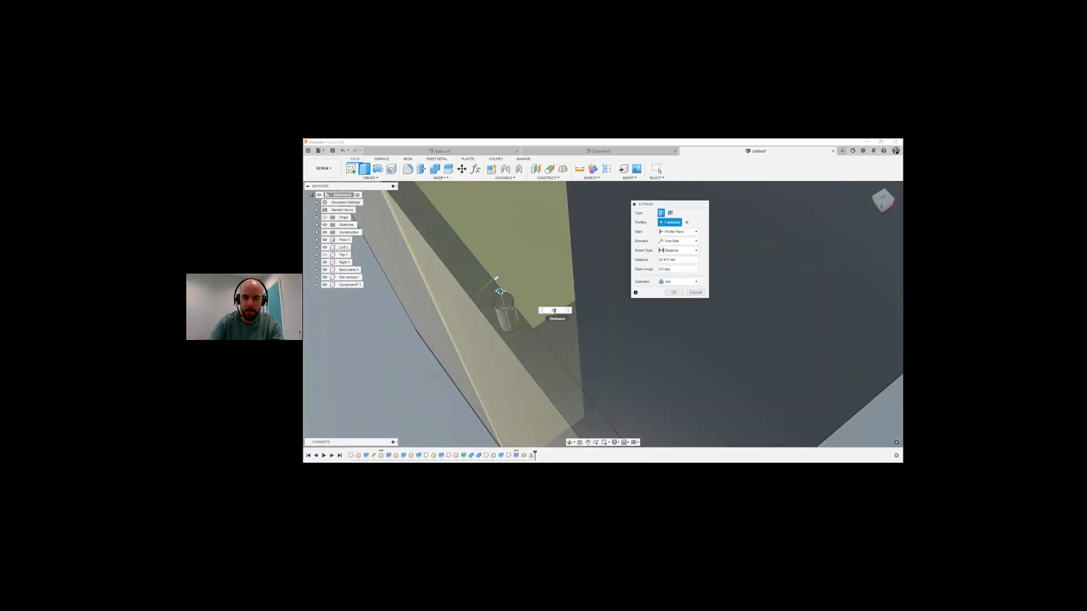
type("20")
left_click(678, 282)
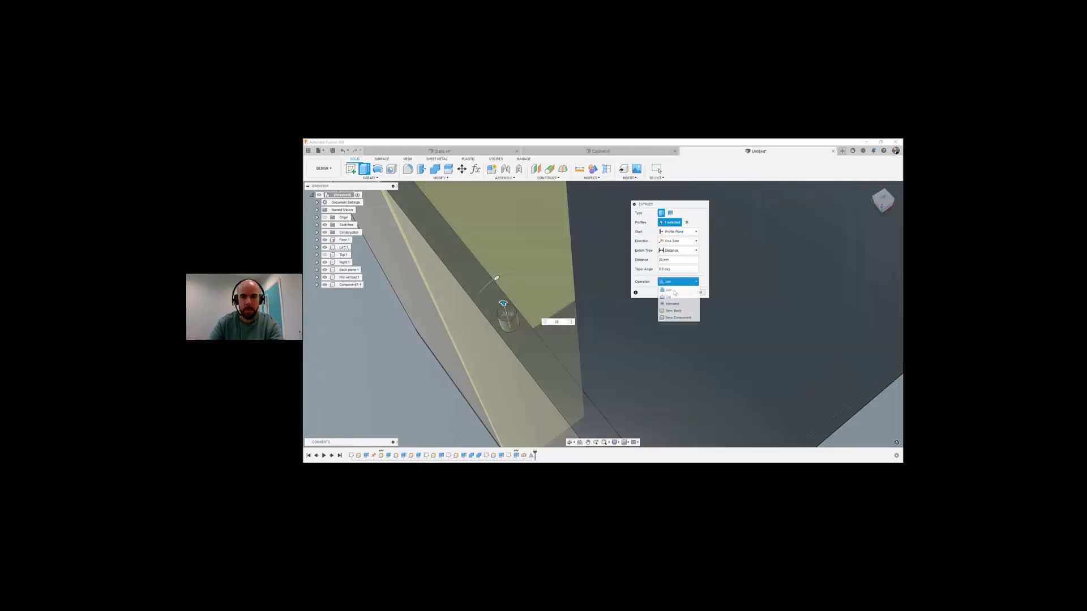
left_click(677, 318)
left_click(674, 293)
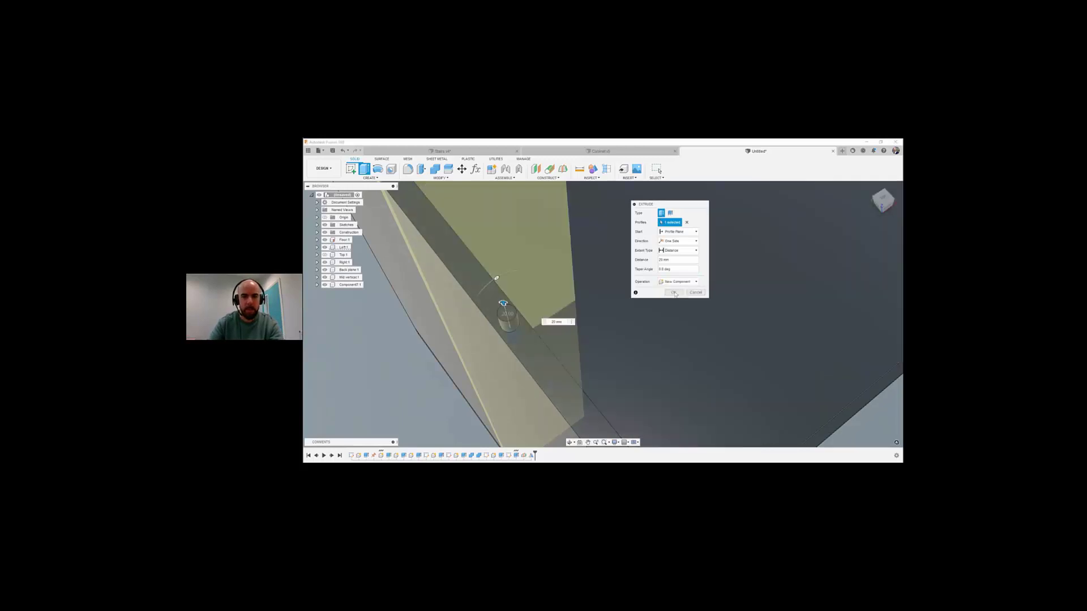
Step: Try moving the dowel out of its hole in the left side panel, and undo the move
middle_click_drag(632, 297, 488, 271, "shift")
left_click_drag(471, 242, 483, 250)
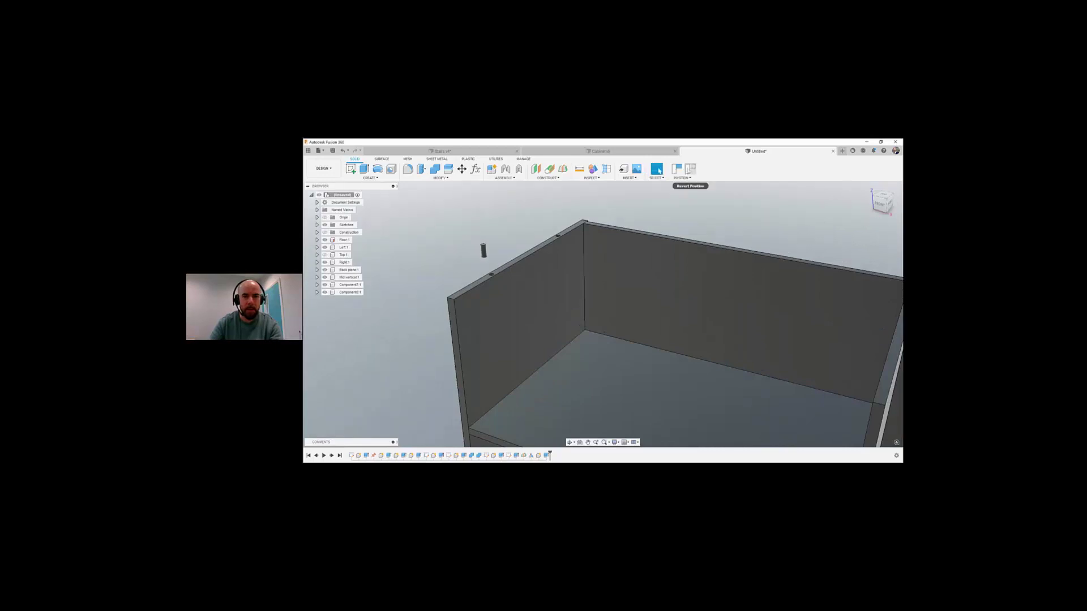
key("ctrl+z")
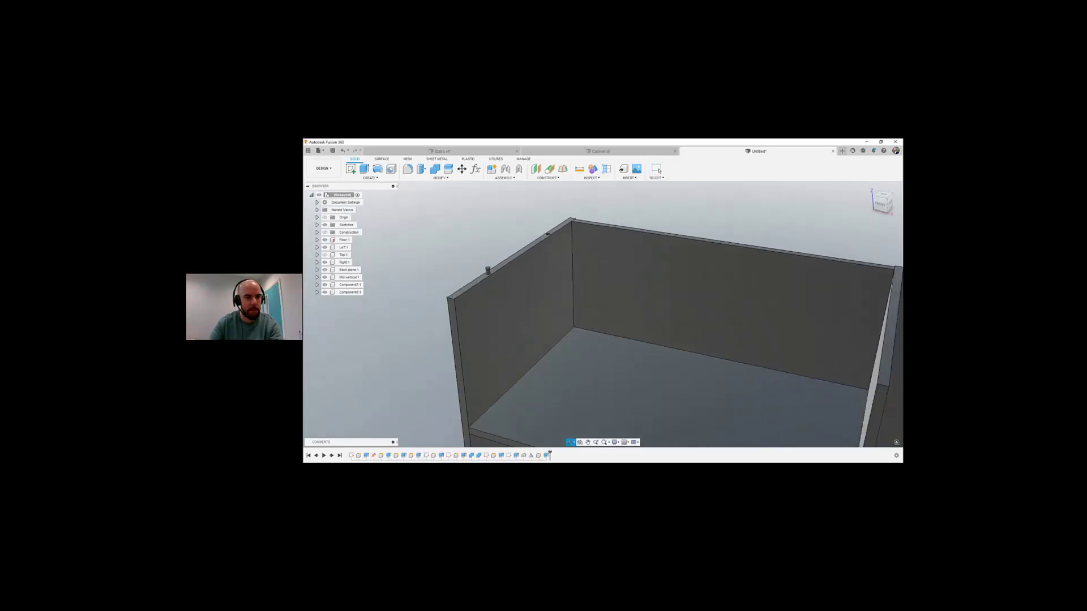
Step: Show the top panel and hide the left side panel to expose the dowel under the top
left_click(325, 255)
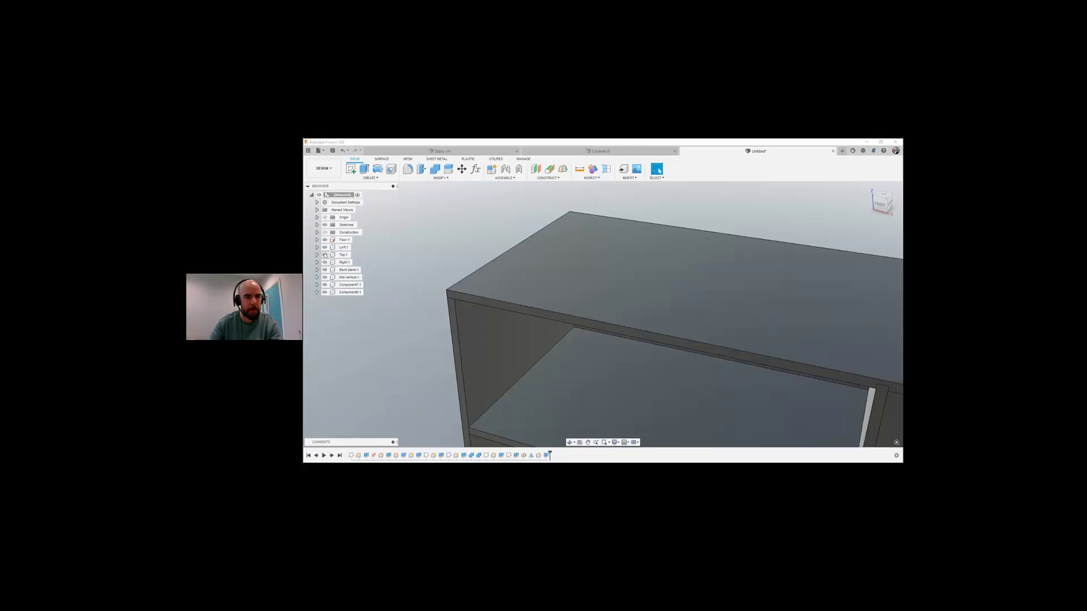
left_click(325, 247)
middle_click_drag(436, 286, 420, 327, "shift")
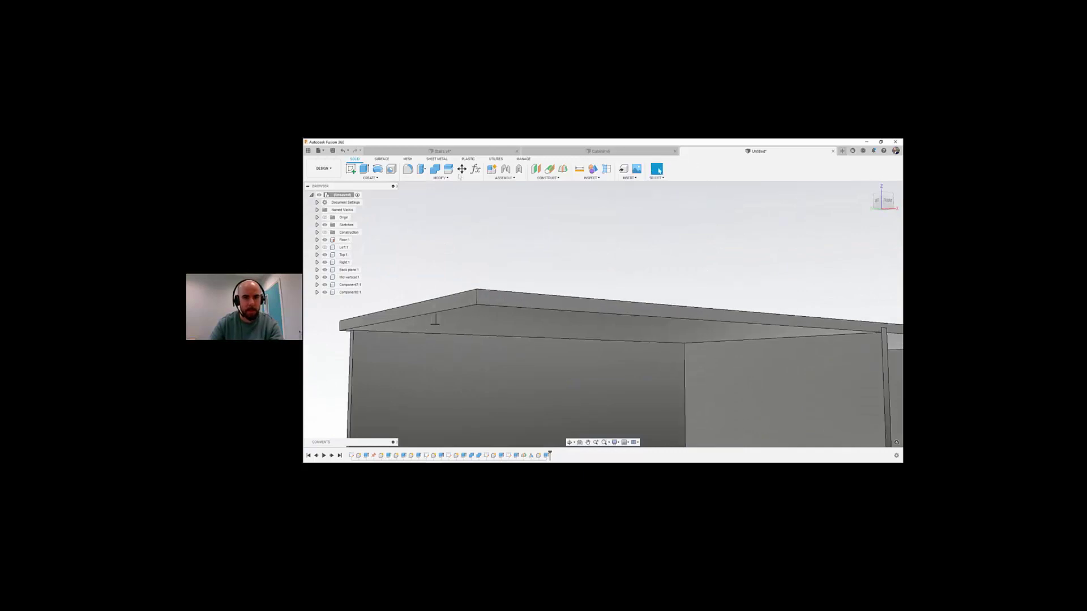
Step: Cut the dowel's shape out of the top panel with Combine, keeping the dowel as a tool body
left_click(435, 169)
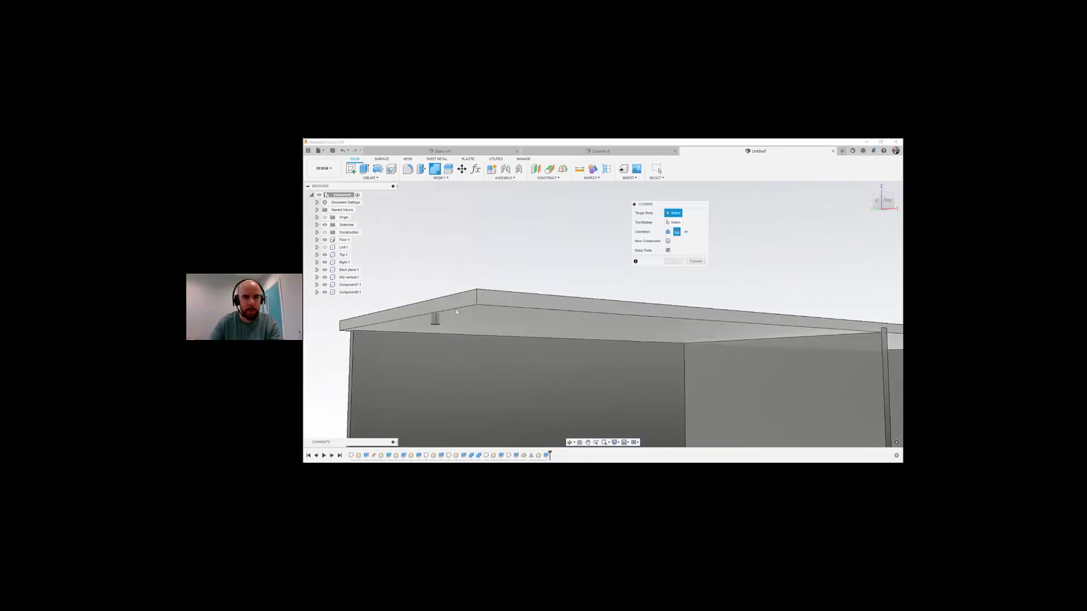
left_click(433, 311)
left_click(435, 318)
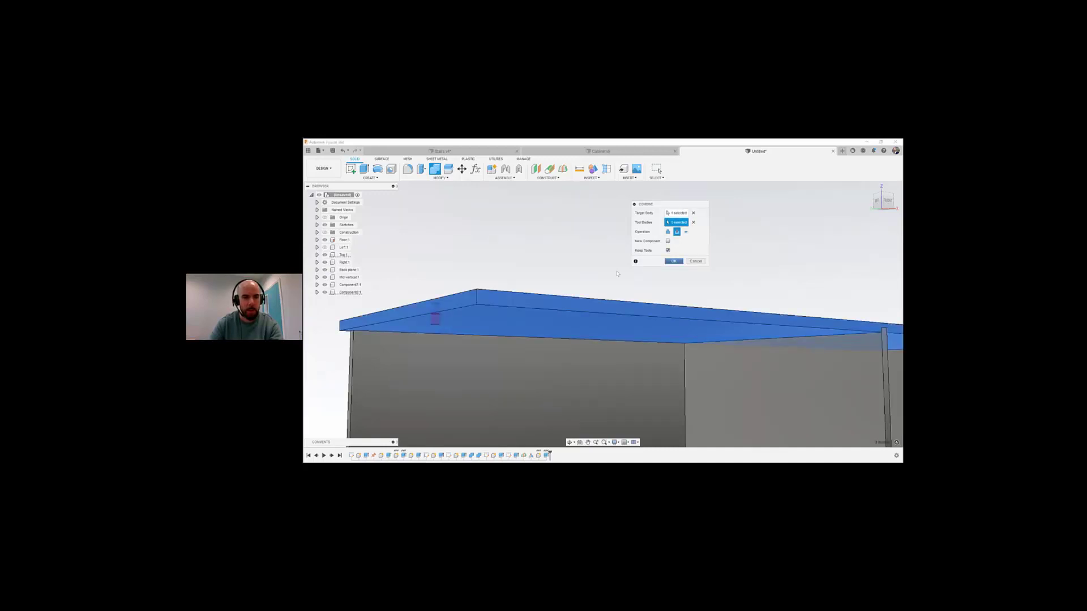
key("Return")
Step: Show the left side panel again and inspect the whole cabinet from several sides
middle_click_drag(483, 243, 380, 278, "shift")
scroll(432, 334, "down", 3)
middle_click_drag(543, 309, 559, 293)
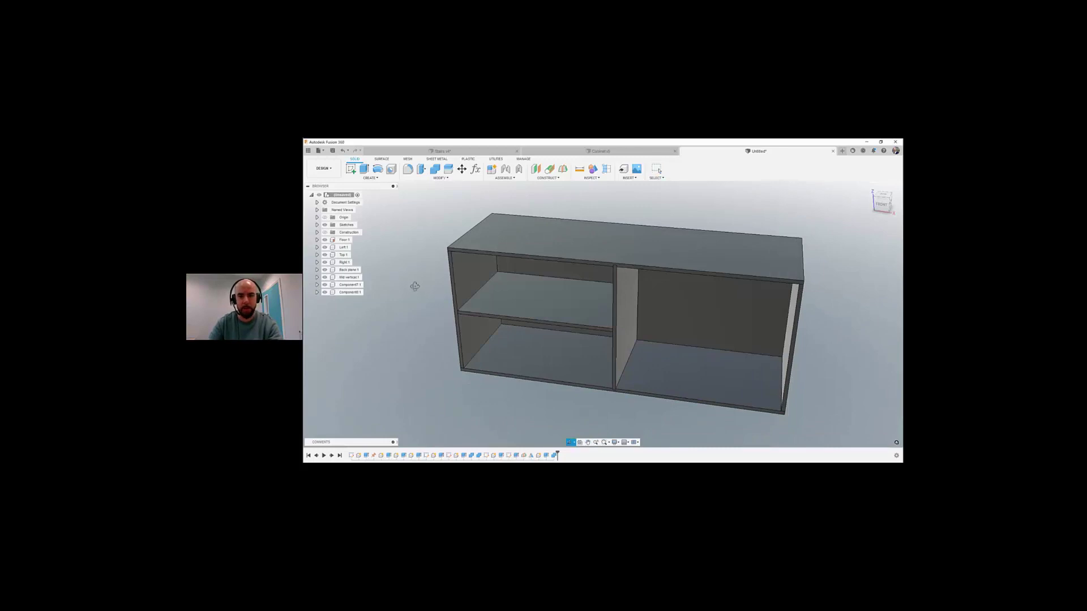
middle_click_drag(414, 289, 492, 289, "shift")
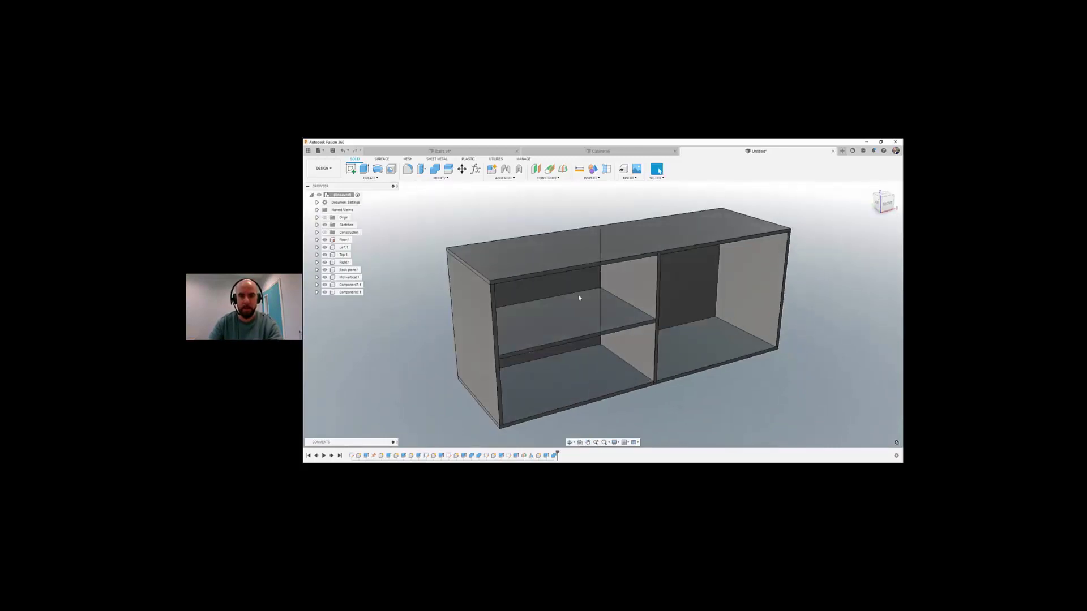
scroll(581, 292, "down", 3)
middle_click_drag(651, 255, 544, 269, "shift")
middle_click_drag(608, 337, 589, 335)
middle_click_drag(482, 324, 572, 217, "shift")
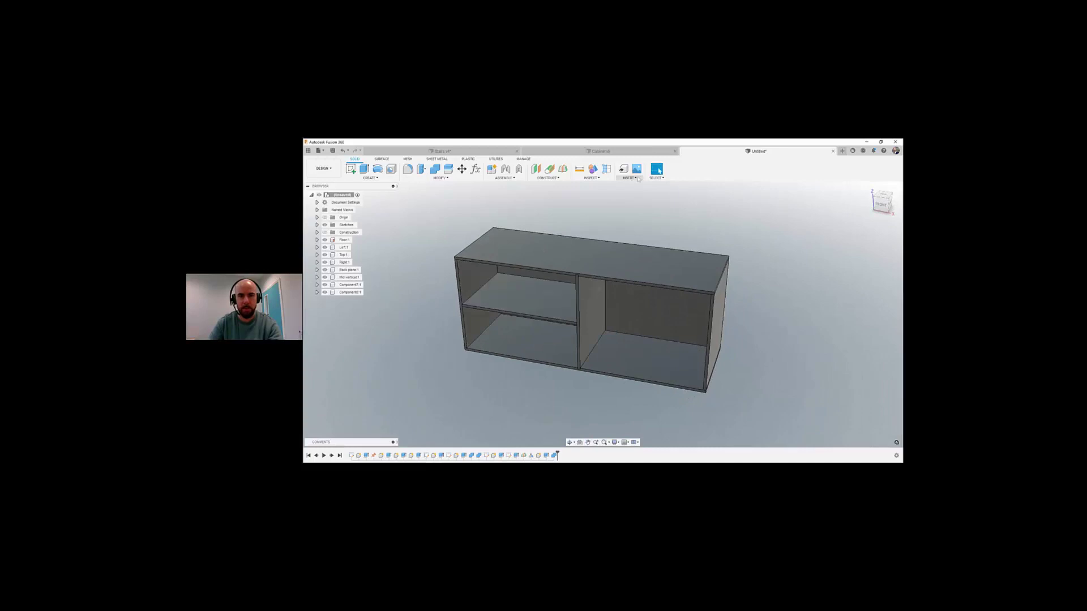
Step: Open the McMaster-Carr component catalogue and search it for "leg"
left_click(629, 178)
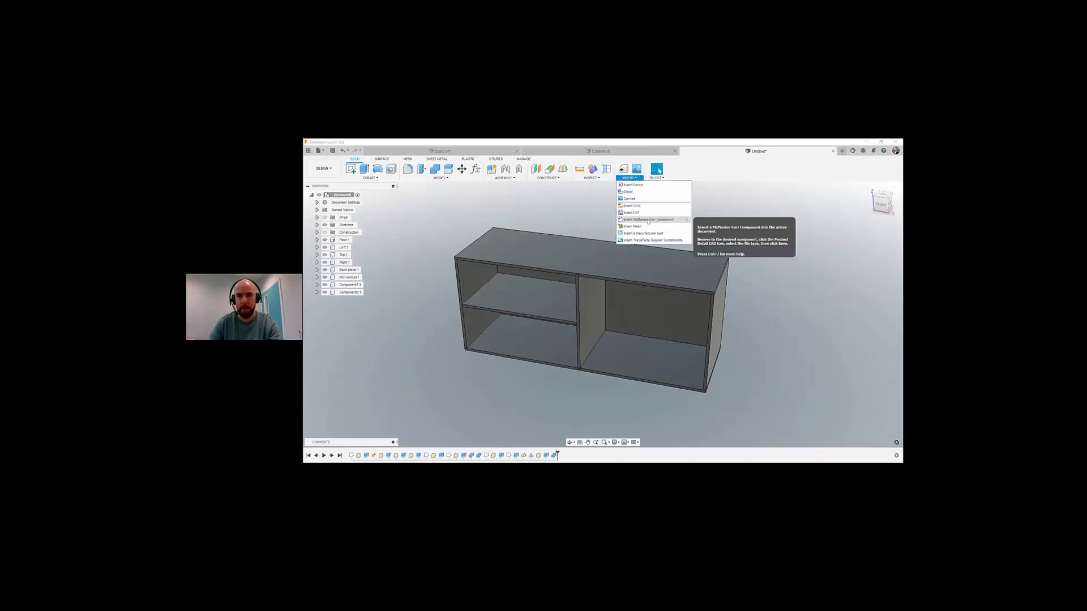
left_click(506, 222)
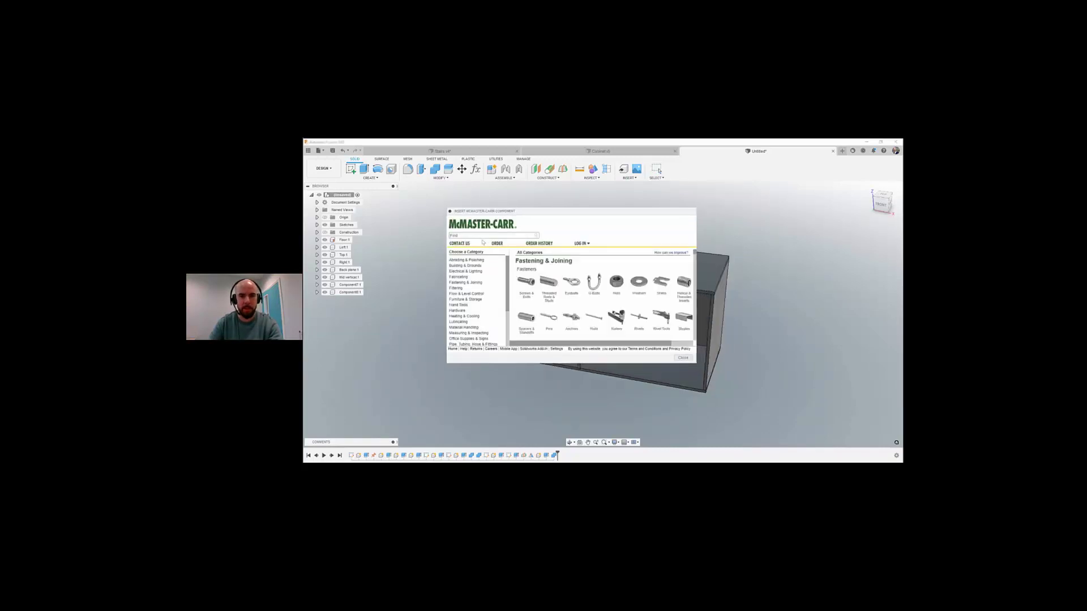
left_click(470, 236)
type("lag")
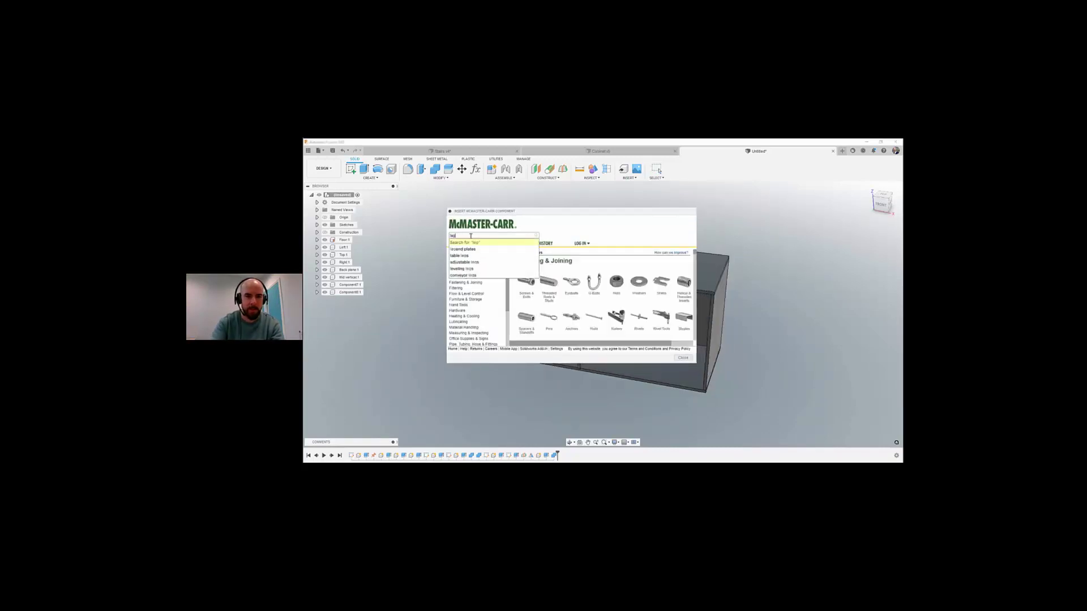
key("Return")
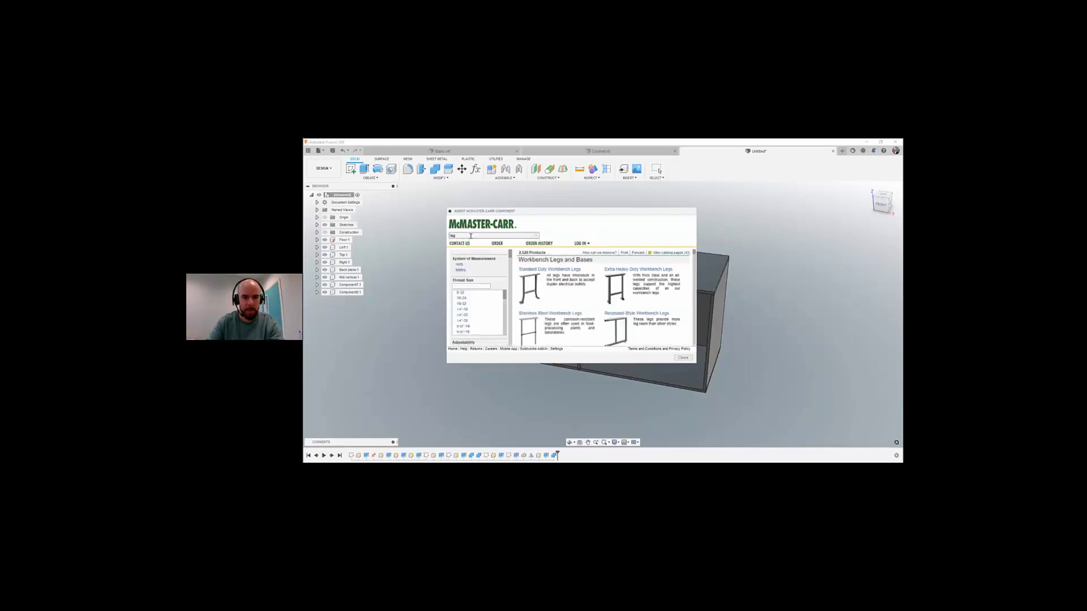
Step: Browse to the Self-Adjusting Leveling Mounts with Threaded Stud and open the details of the 1/4"-20 version
scroll(590, 312, "down", 1)
scroll(589, 312, "down", 10)
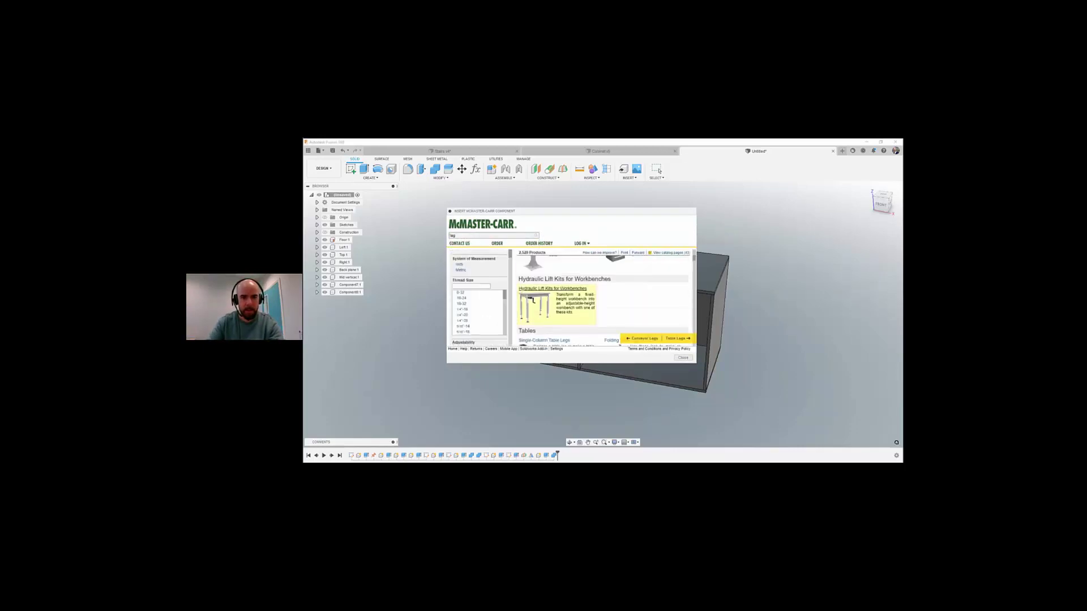
scroll(574, 316, "down", 5)
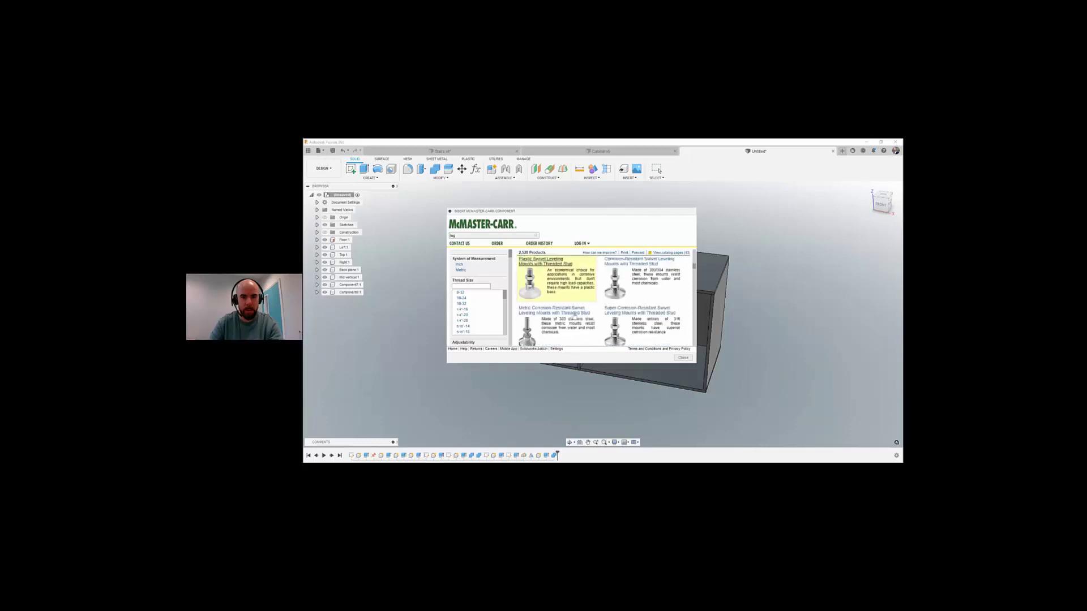
scroll(574, 316, "down", 5)
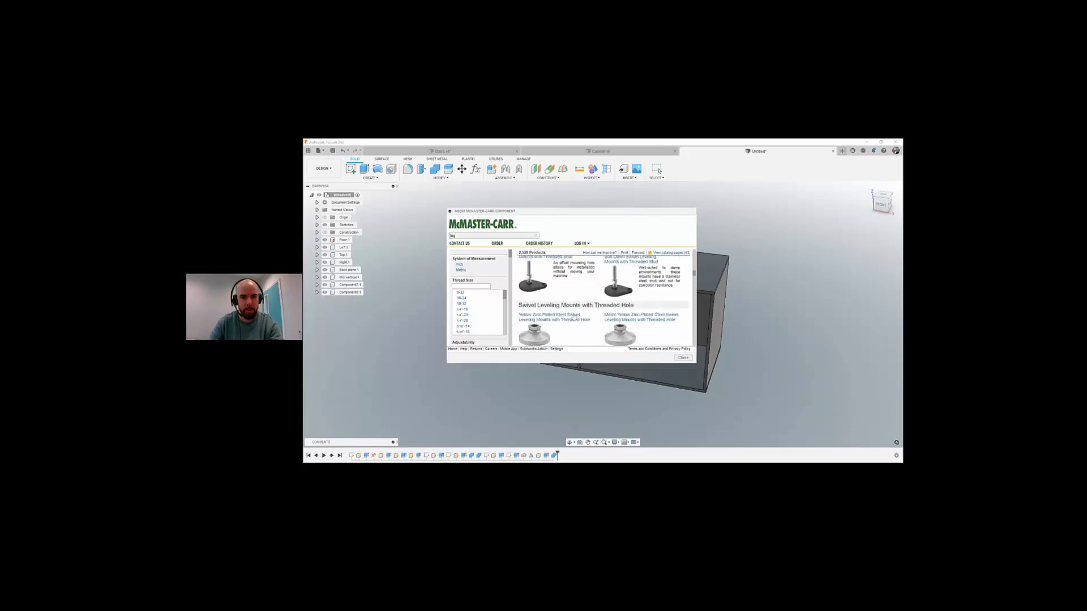
scroll(574, 317, "down", 5)
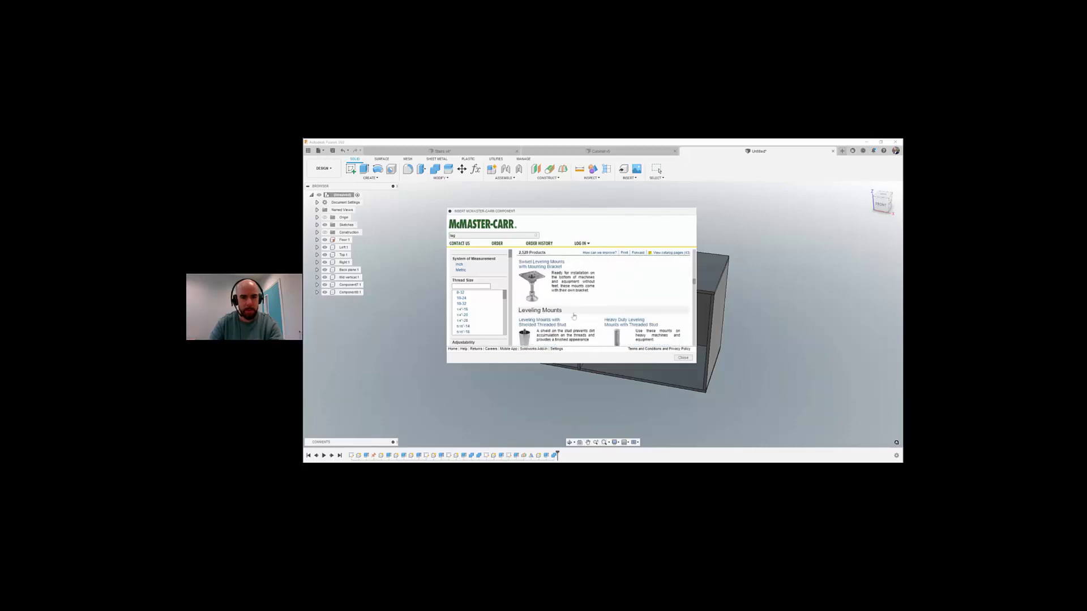
scroll(574, 316, "down", 4)
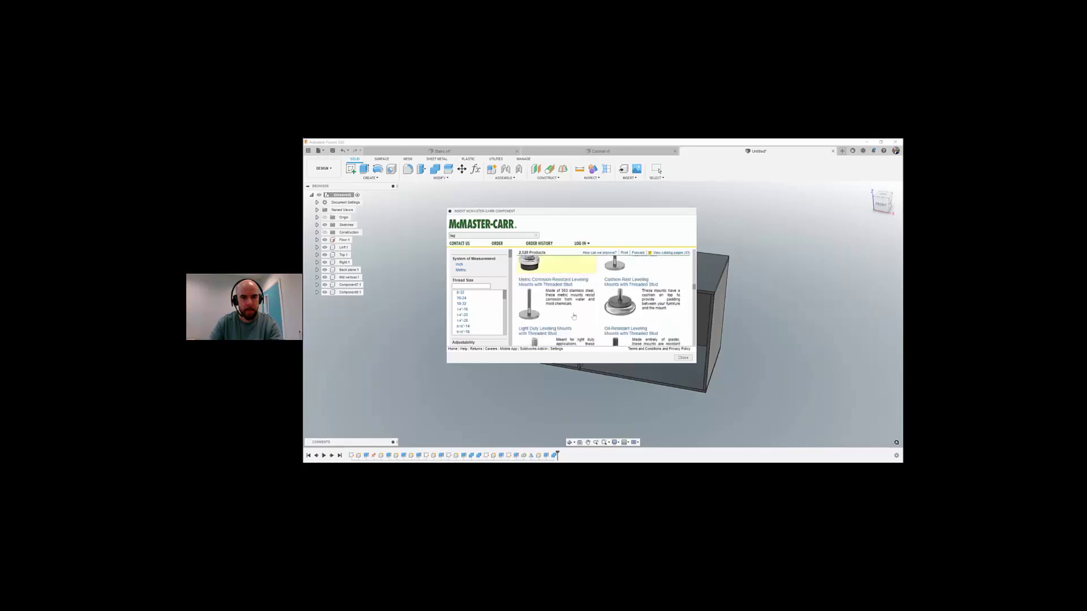
scroll(547, 310, "down", 2)
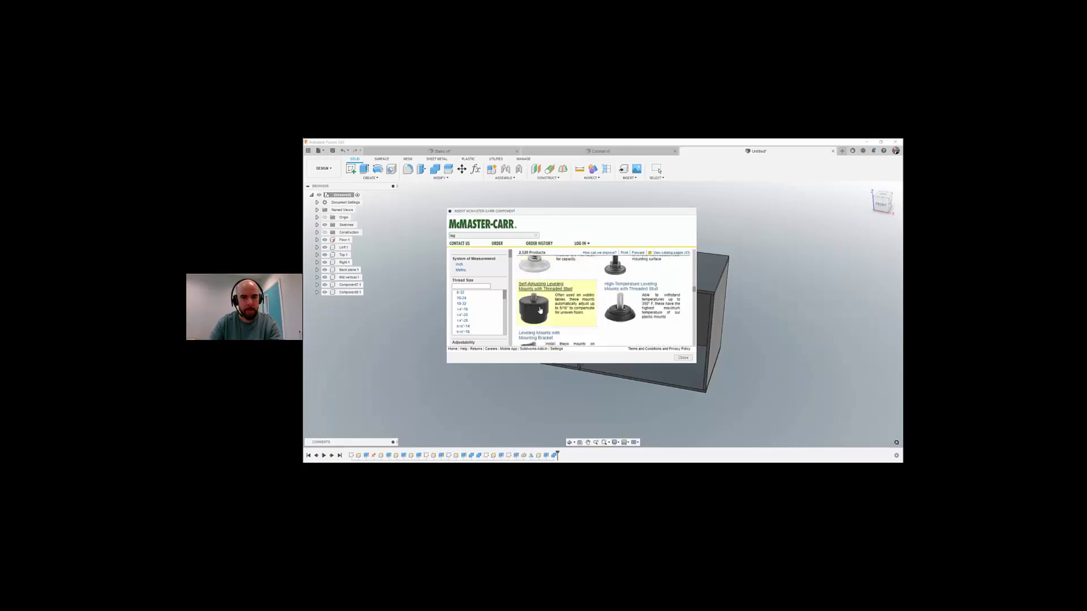
left_click(550, 311)
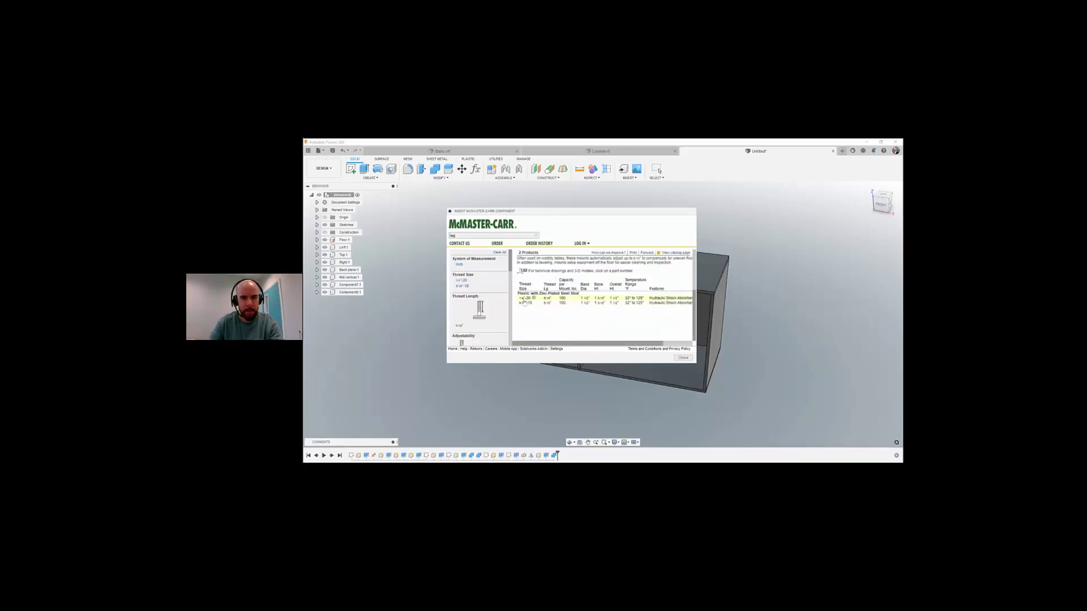
left_click(533, 298)
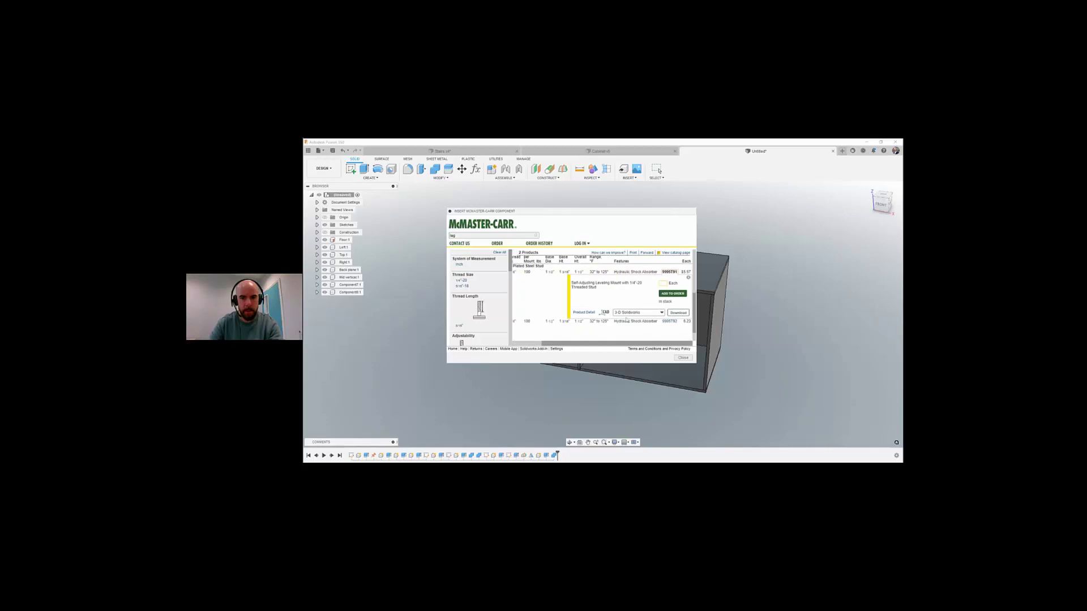
Step: Insert the leveling mount into the design as a 3-D STEP model
left_click(637, 313)
scroll(631, 330, "down", 1)
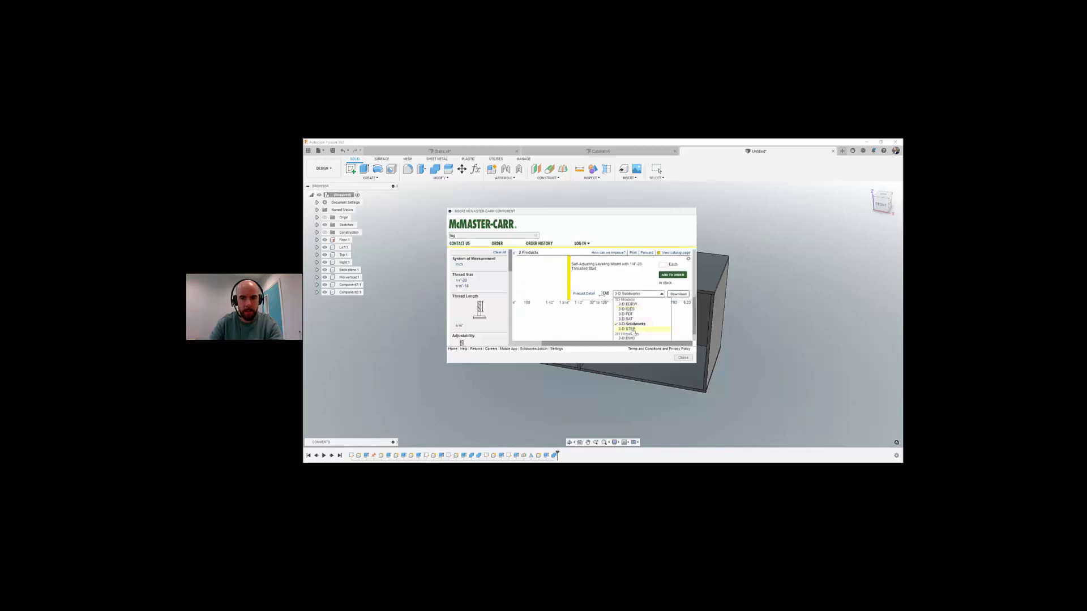
left_click(632, 330)
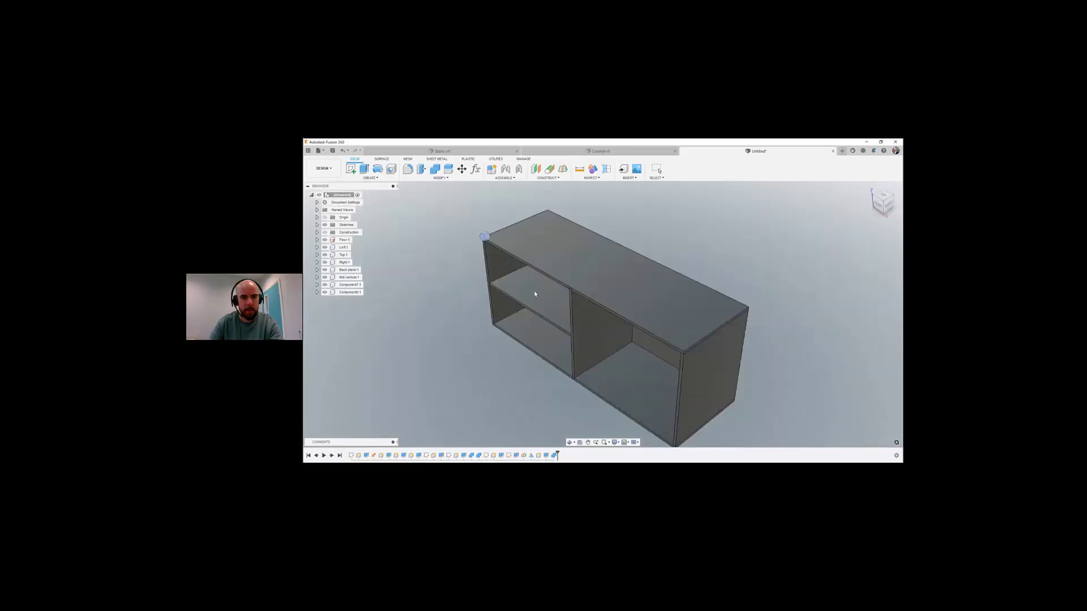
Step: Rotate the inserted leveling mount 90 degrees about the X axis so its threaded stud points up
left_click_drag(425, 258, 396, 289)
scroll(405, 260, "up", 6)
left_click(674, 337)
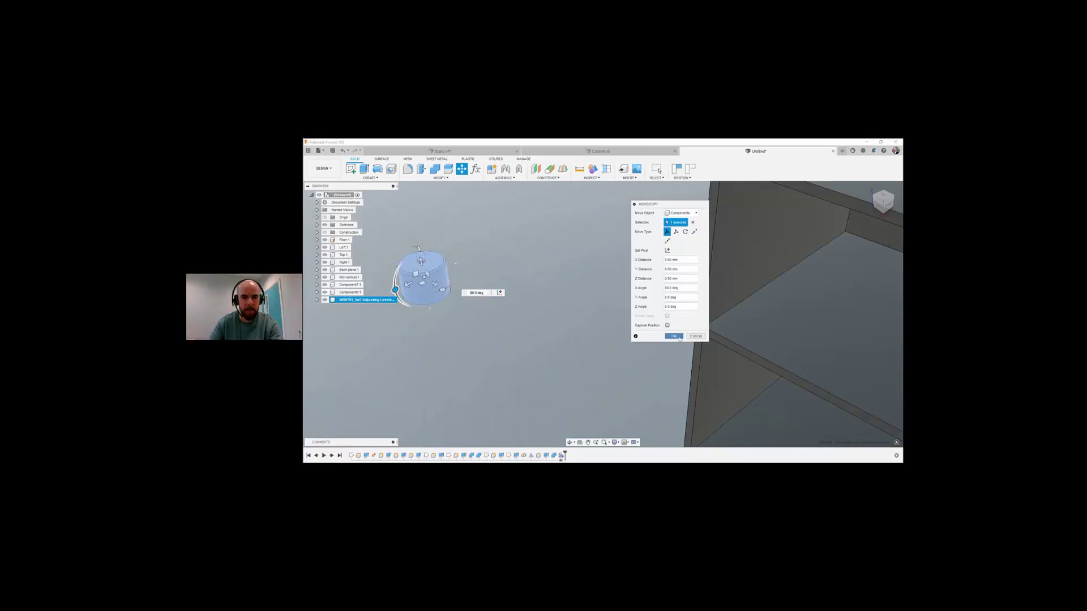
Step: Start a sketch on the underside of the floor panel, capturing the mount's position, and place a point near the panel's corner
scroll(633, 315, "down", 5)
mouse_move(625, 328)
middle_mouse_down("shift")
mouse_move(619, 337)
mouse_move(620, 258)
middle_mouse_up("shift")
left_click(351, 169)
left_click(785, 356)
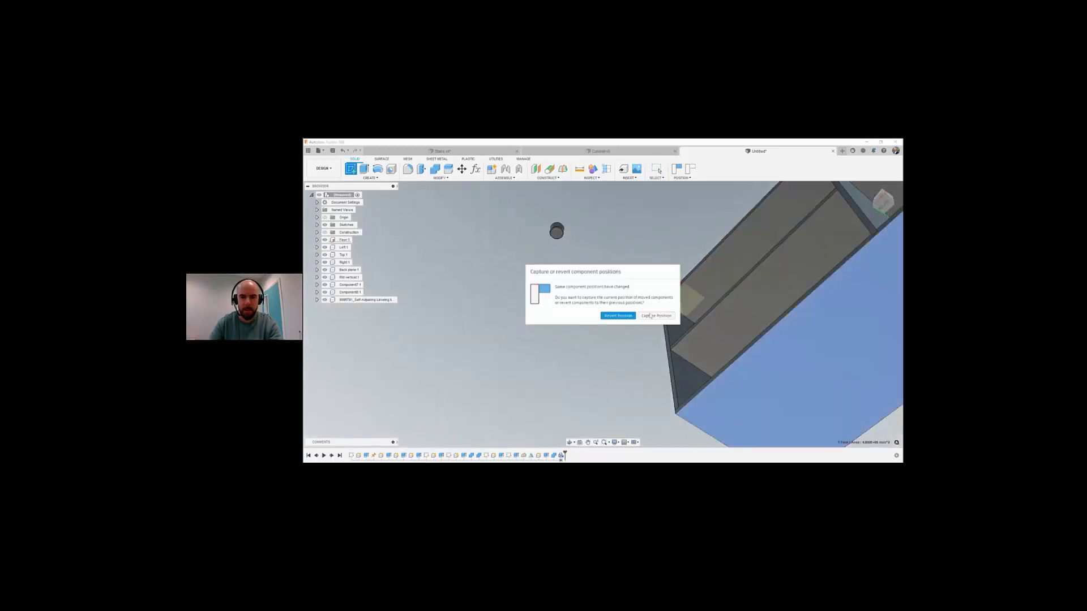
left_click(650, 317)
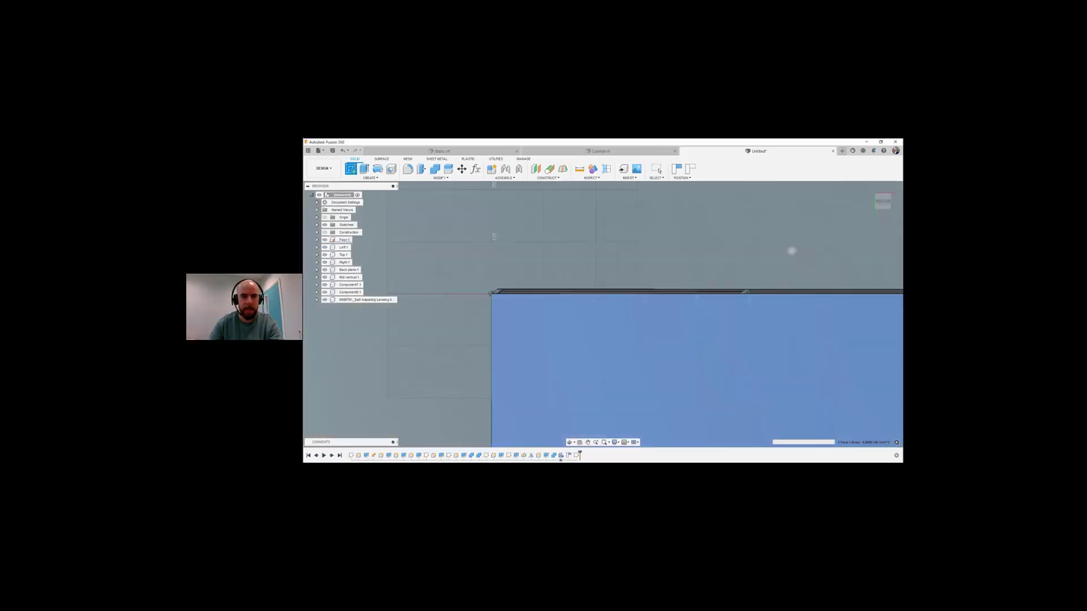
left_click(384, 178)
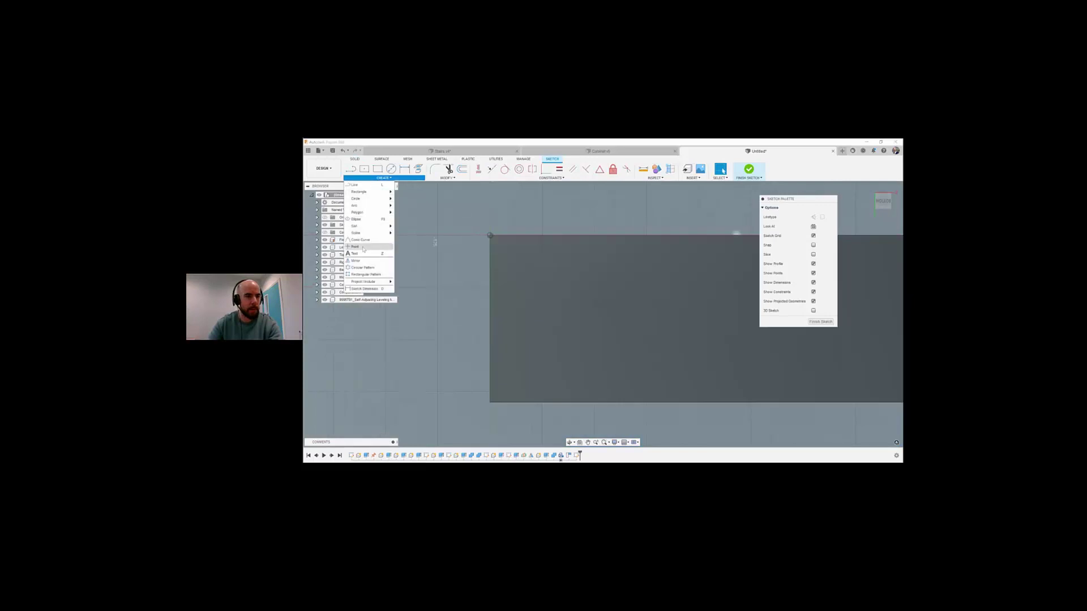
left_click(388, 249)
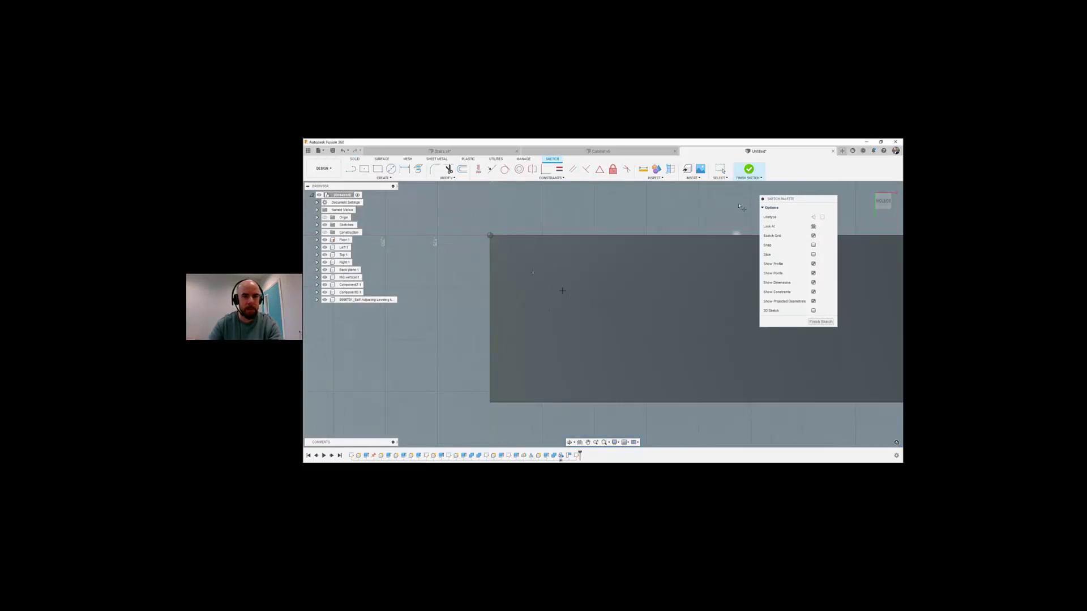
left_click(749, 170)
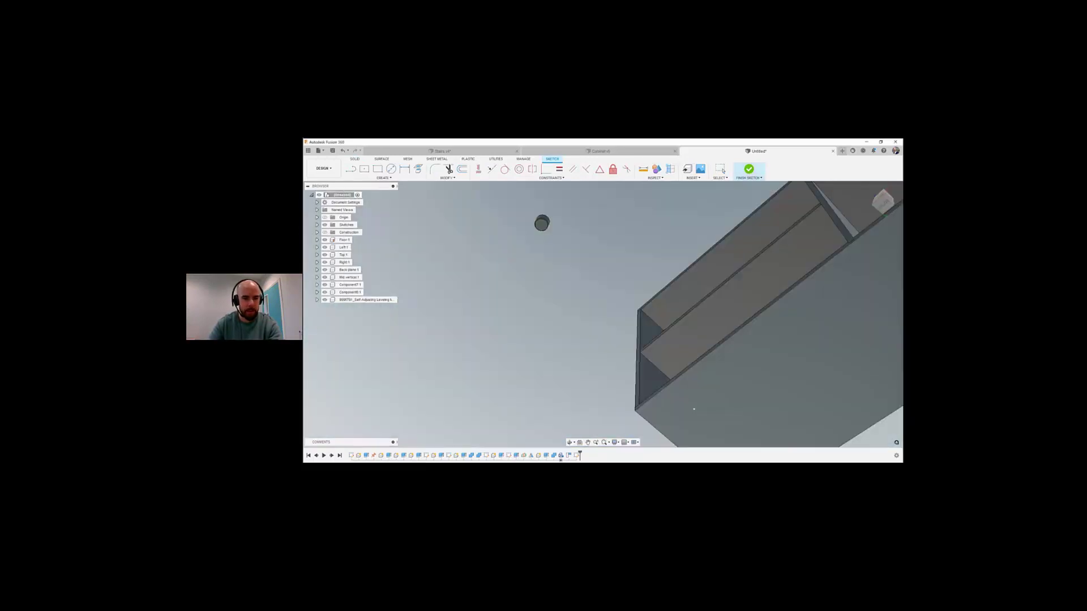
Step: Reopen the point sketch and dimension the point 100 mm from the floor panel's short side edge
right_click(576, 455)
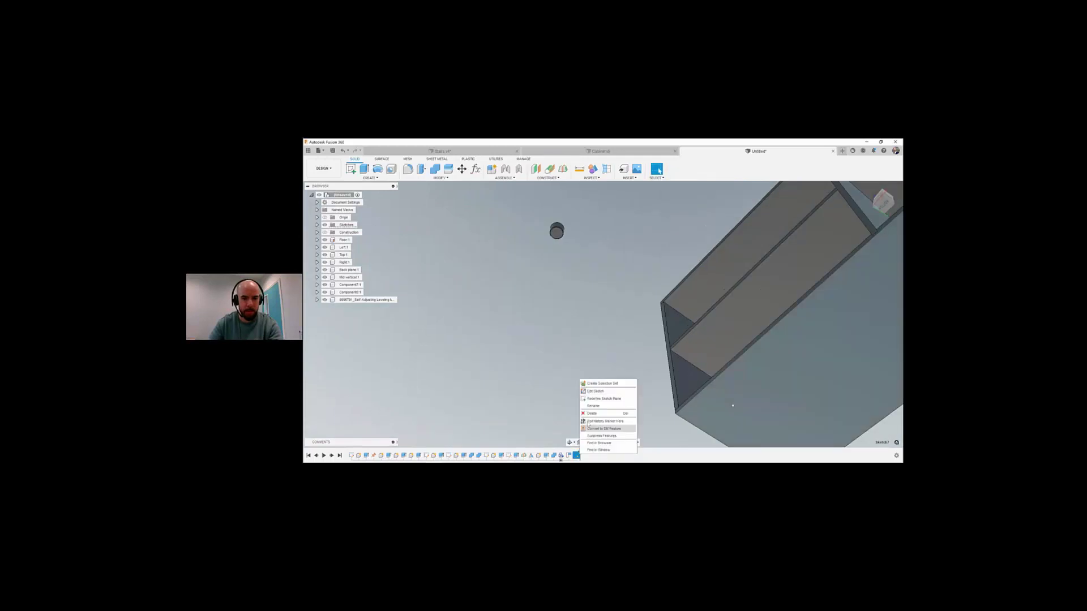
left_click(594, 390)
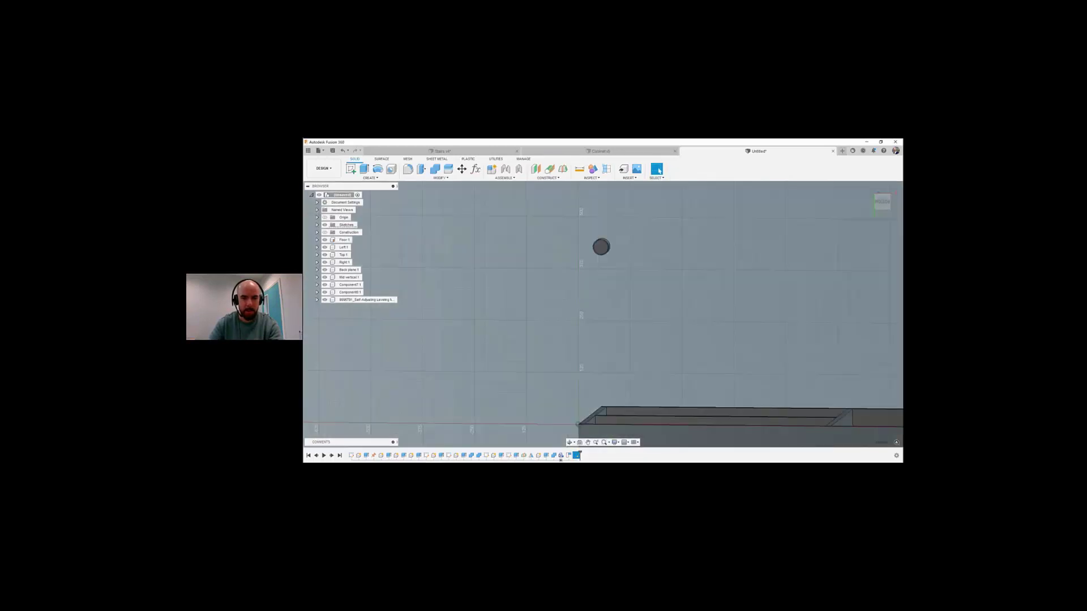
key("d")
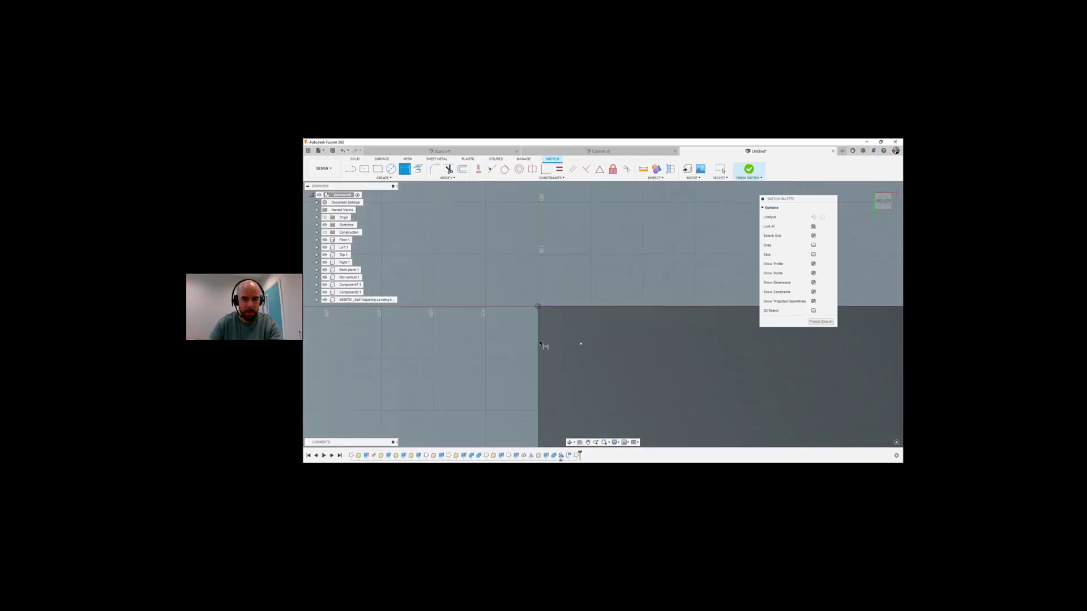
left_click(538, 343)
left_click(581, 344)
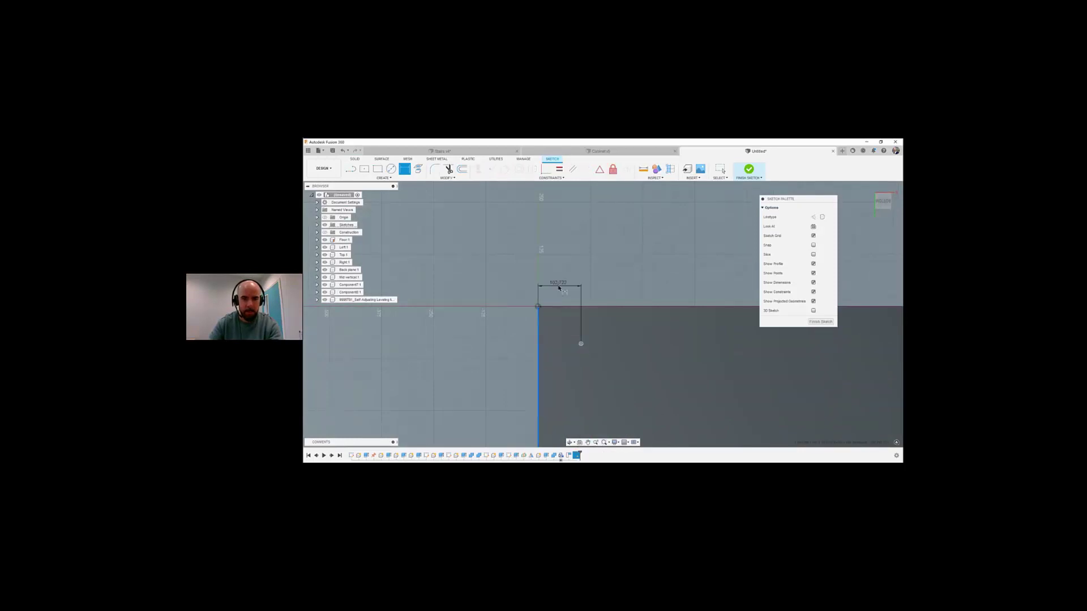
left_click(563, 286)
type("100")
key("Return")
Step: Dimension the sketch point 100 mm from the floor panel's long front edge and finish the sketch
middle_click_drag(594, 349, 388, 279)
scroll(451, 300, "down", 2)
middle_click_drag(451, 300, 590, 294)
scroll(563, 272, "up", 2)
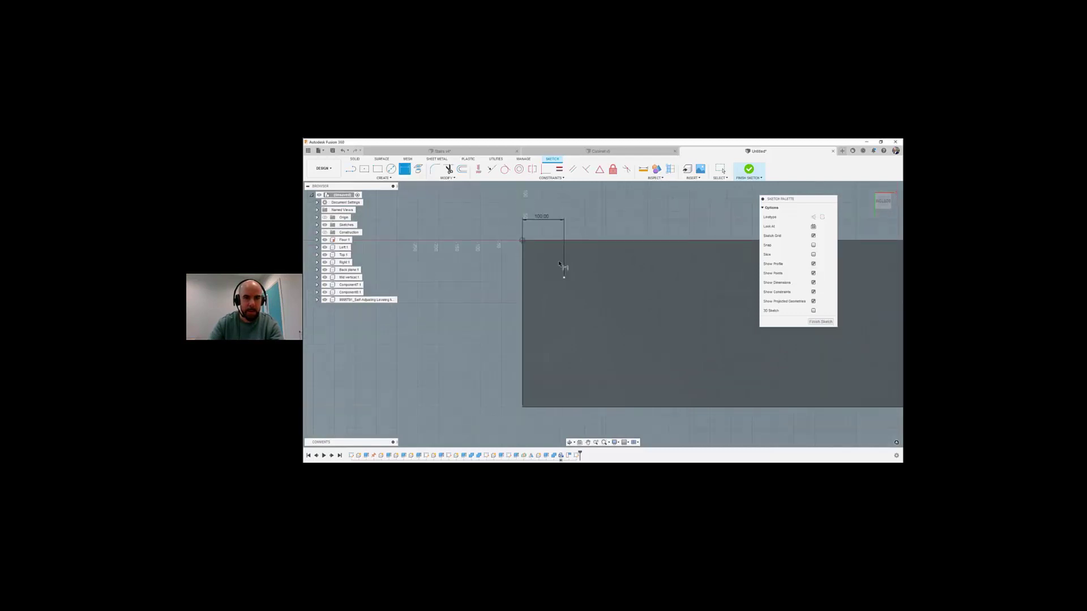
left_click(575, 286)
left_click(568, 234)
left_click(491, 262)
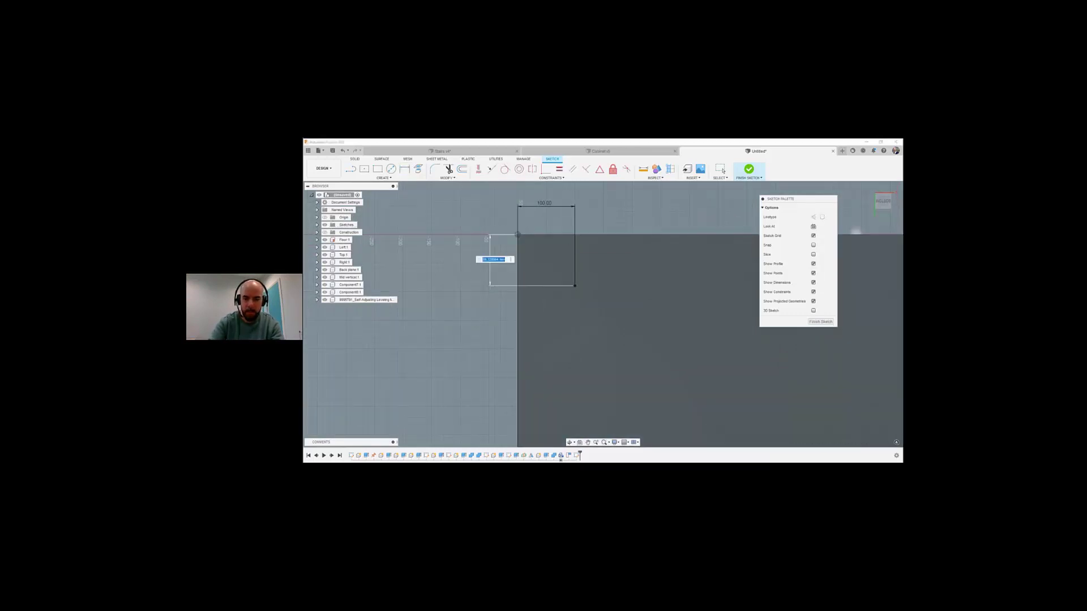
type("100")
key("Return")
left_click(820, 321)
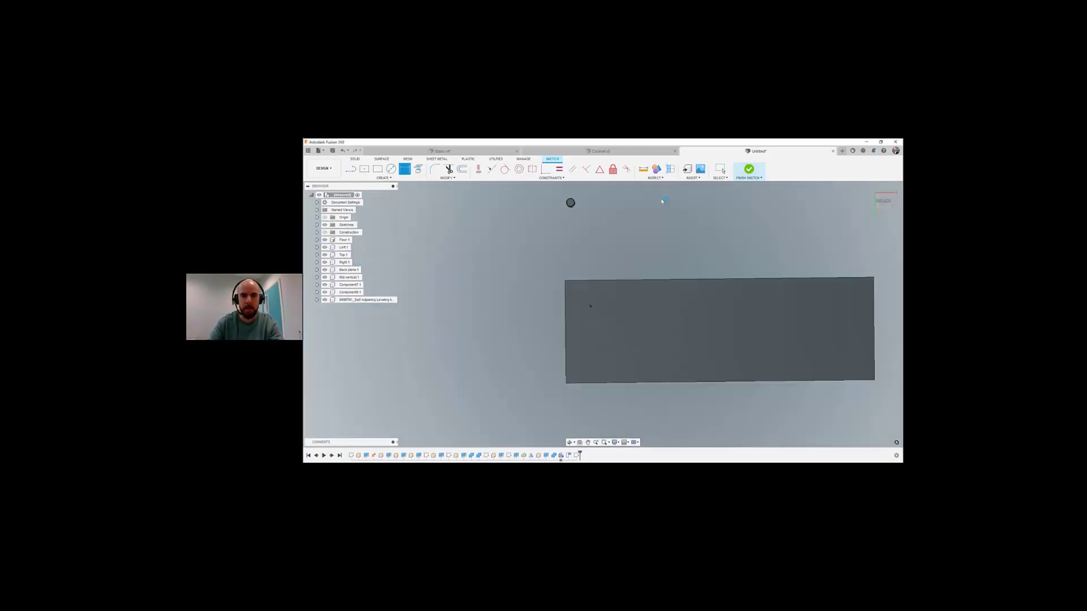
Step: Start a joint and pick the mount's top face centre, at the base of the threaded stud, as the first component's snap
left_click(504, 178)
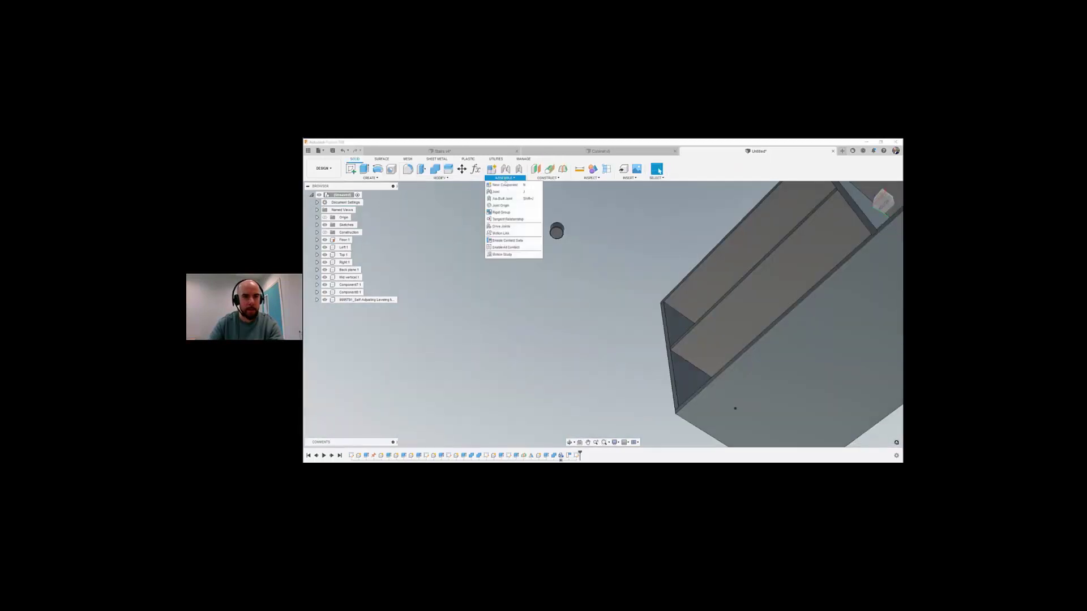
left_click(509, 194)
middle_click_drag(559, 210, 565, 294, "shift")
scroll(558, 223, "up", 2)
scroll(559, 223, "up", 6)
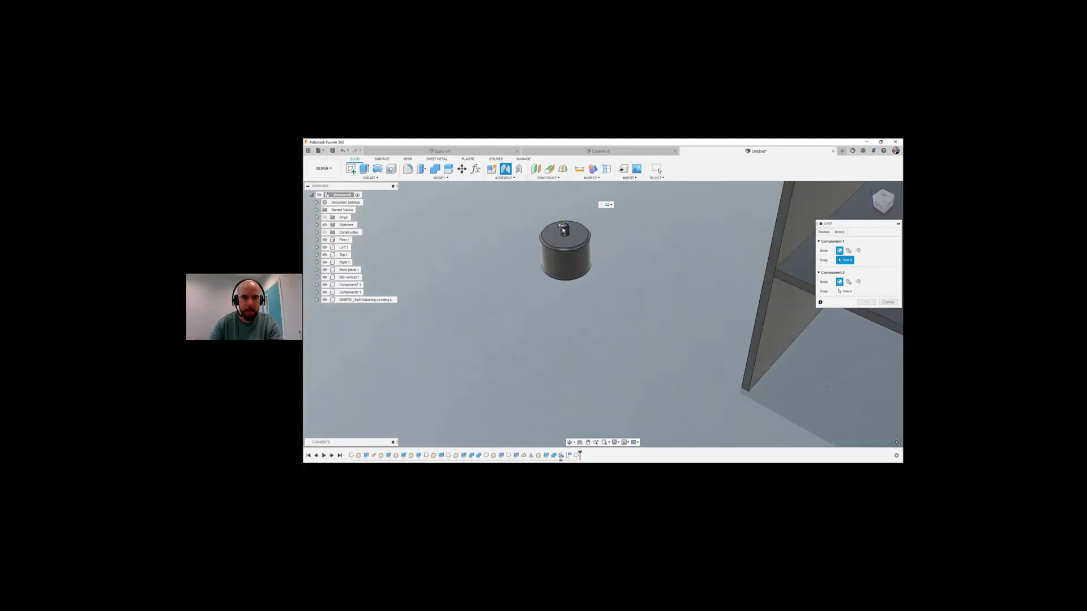
scroll(571, 241, "up", 4)
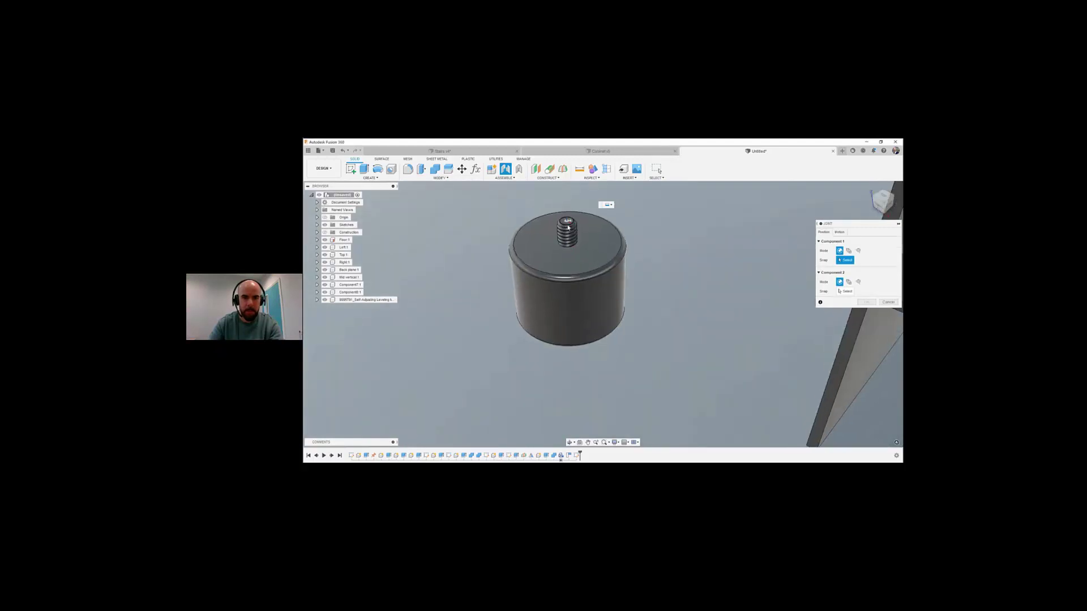
scroll(570, 231, "up", 5)
scroll(599, 332, "down", 6)
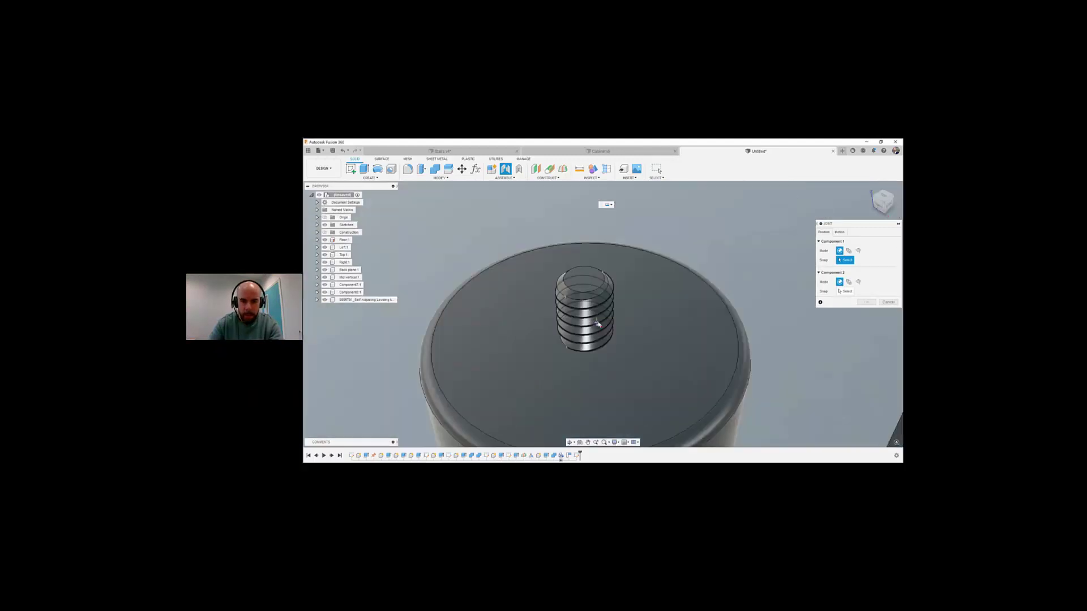
left_click(646, 377)
Step: Join the mount to the sketch point on the underside of the floor panel and check its placement beneath the cabinet
scroll(646, 377, "down", 10)
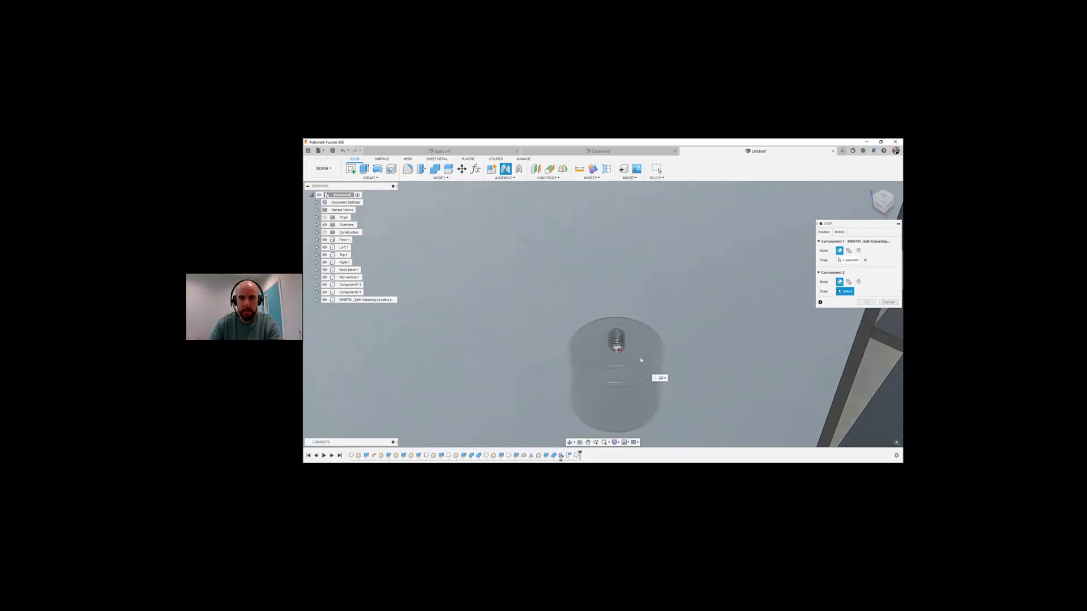
middle_click_drag(633, 350, 626, 160, "shift")
middle_click_drag(626, 318, 636, 450, "shift")
left_click(728, 389)
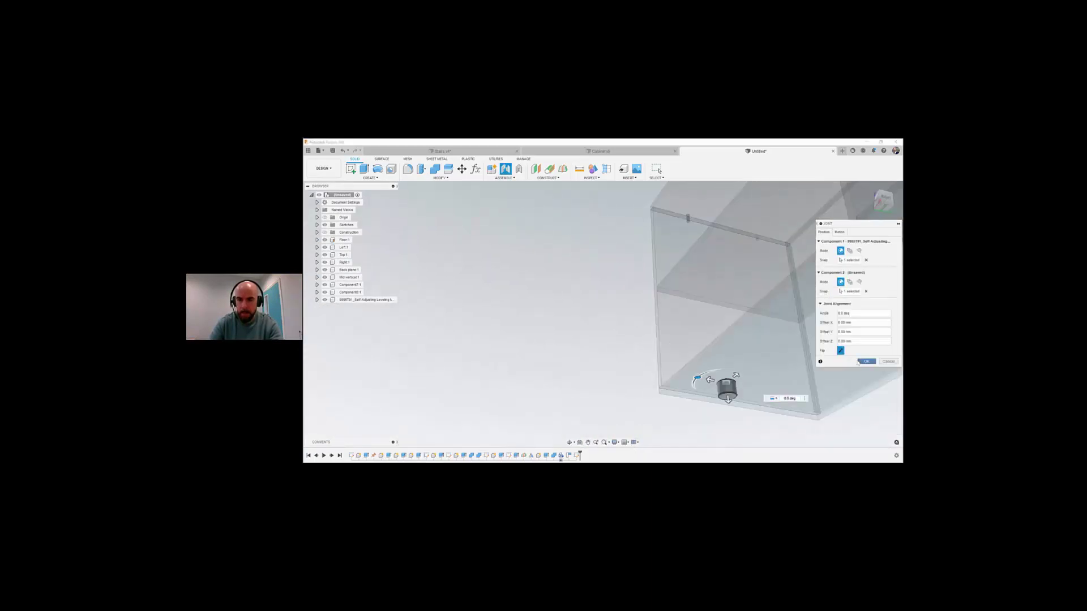
left_click(859, 363)
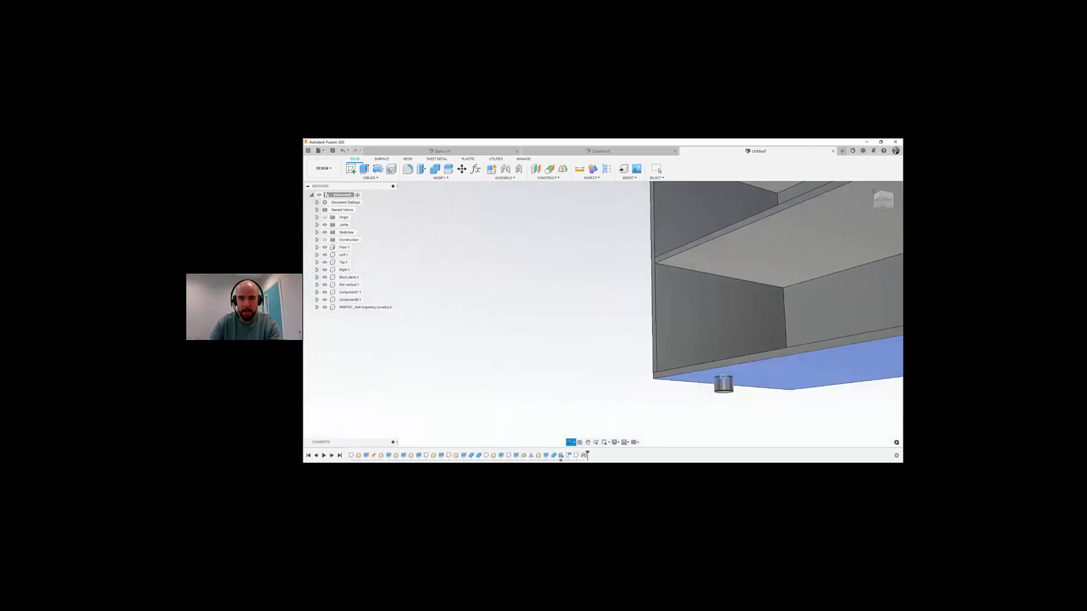
scroll(541, 362, "down", 2)
middle_click_drag(541, 362, 574, 369, "shift")
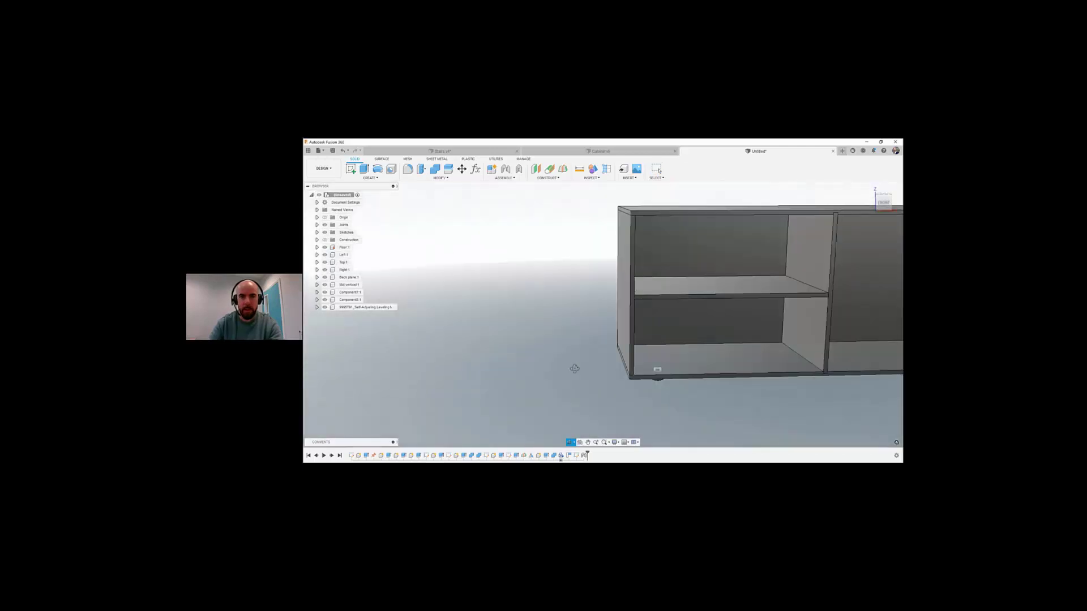
left_click(629, 178)
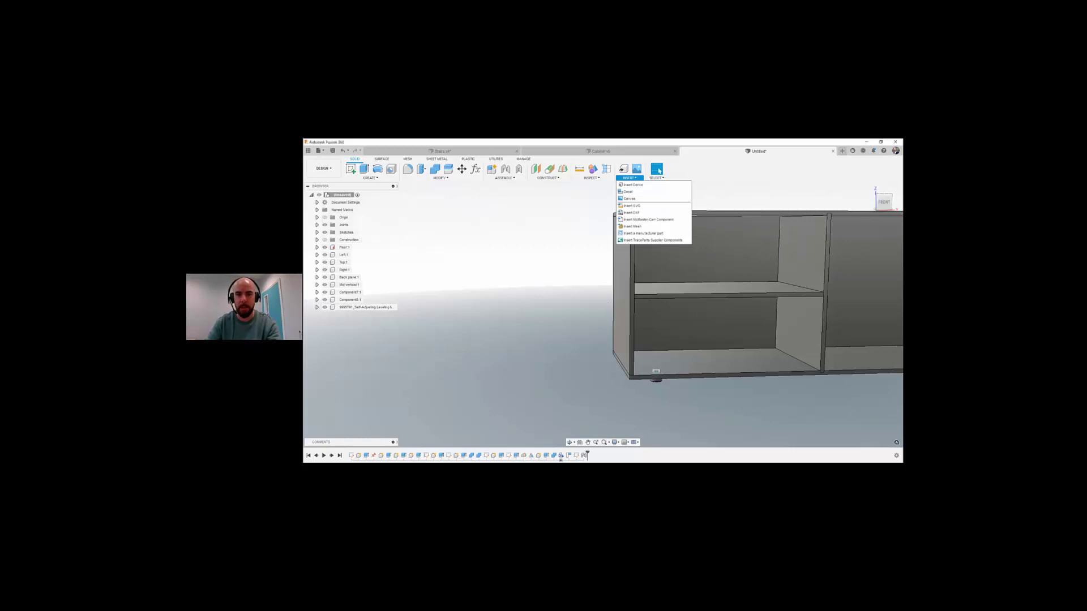
middle_click_drag(590, 310, 566, 341)
scroll(571, 309, "down", 2)
middle_click_drag(567, 341, 558, 347)
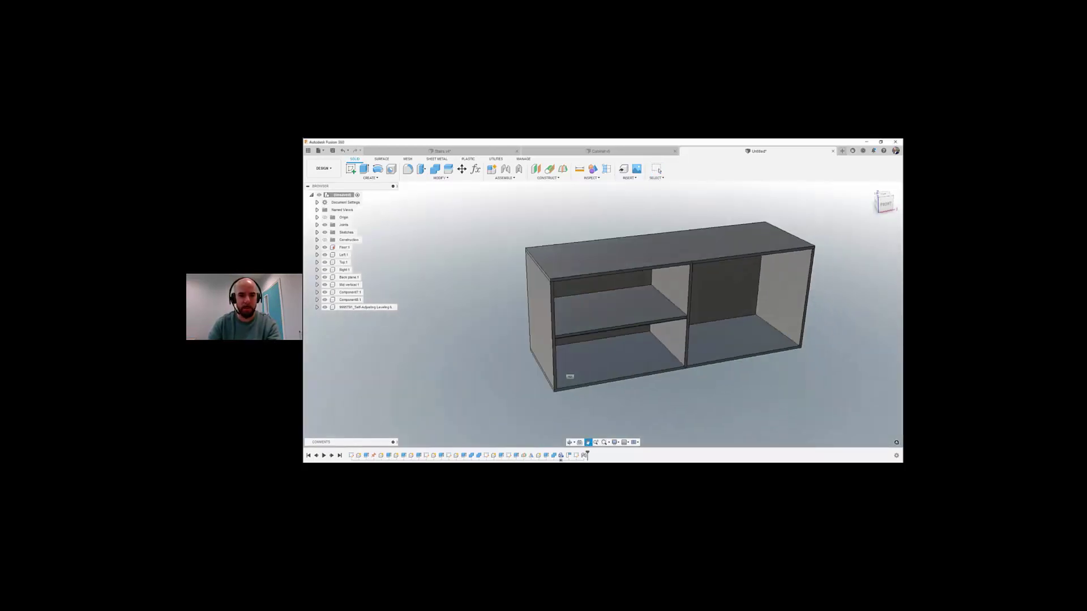
middle_click_drag(606, 319, 577, 308)
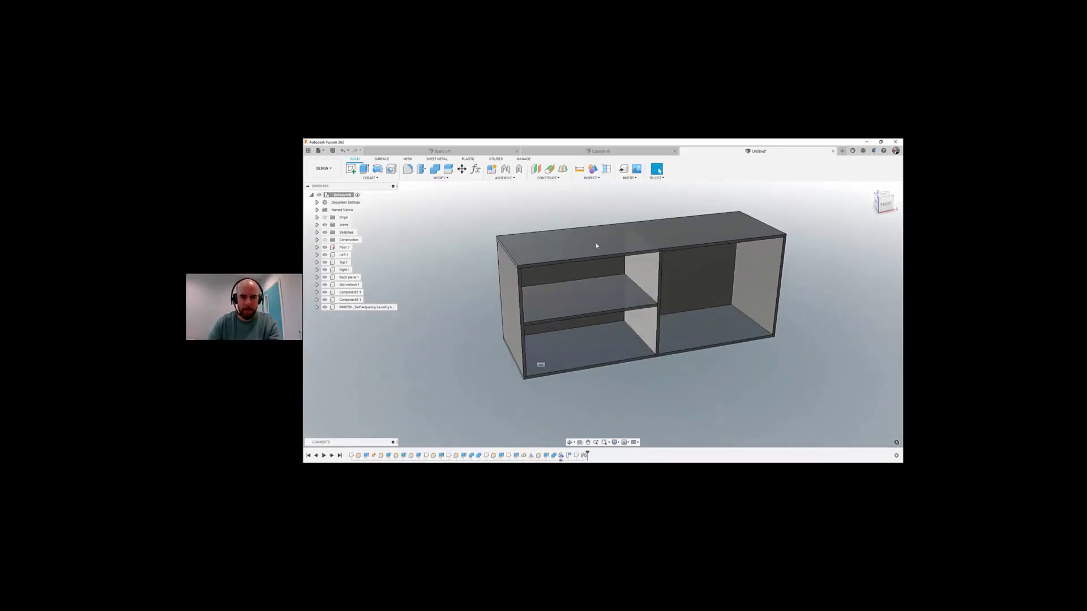
middle_click_drag(687, 263, 408, 380, "shift")
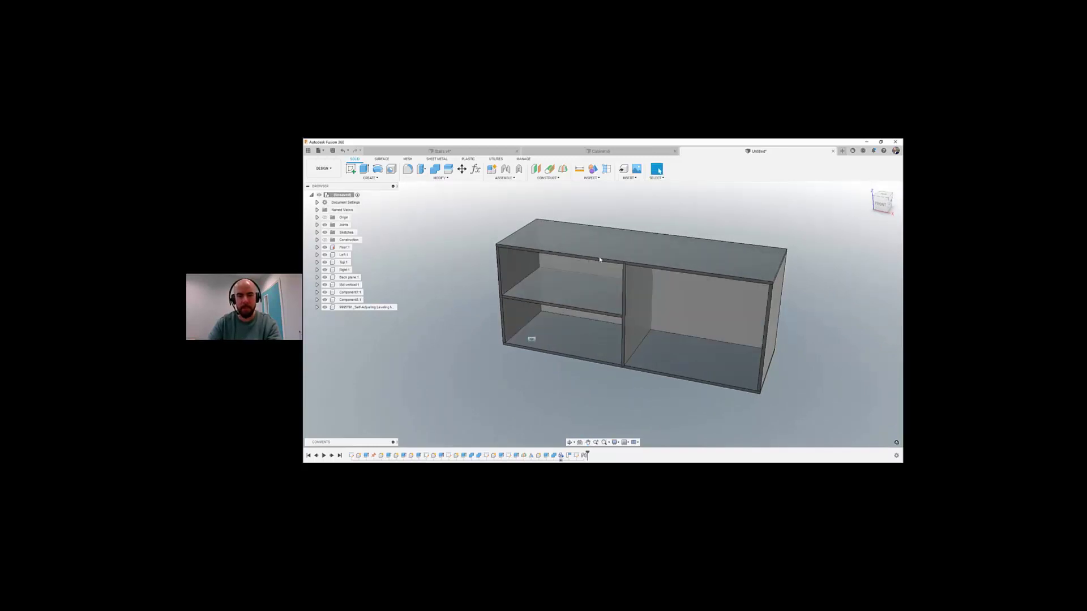
Step: Open the appearance settings for bodies and components and browse the Wood category of the library
left_click(440, 178)
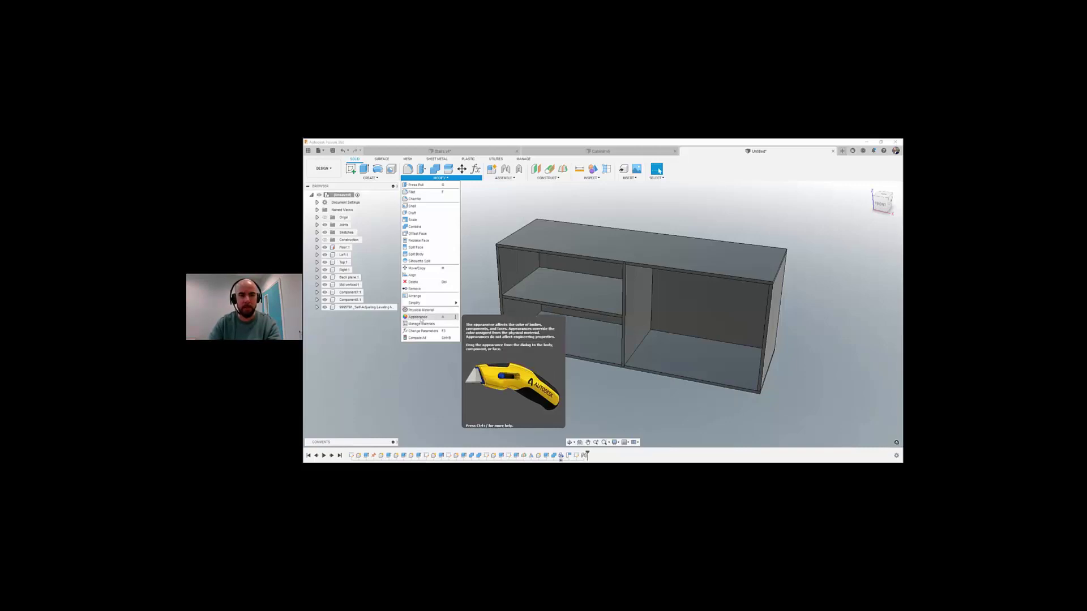
left_click(422, 319)
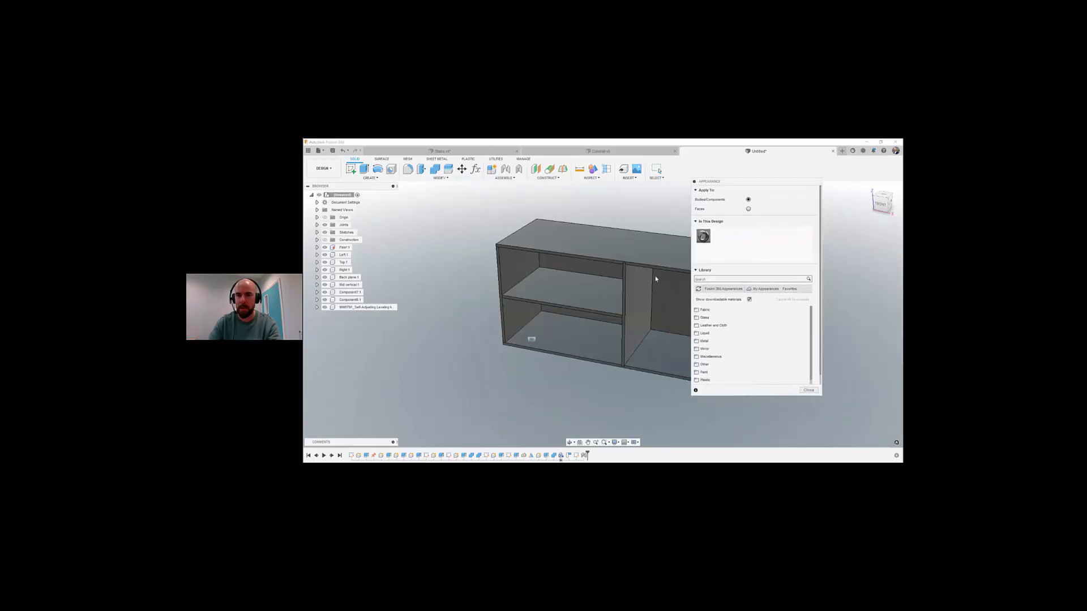
scroll(710, 334, "down", 2)
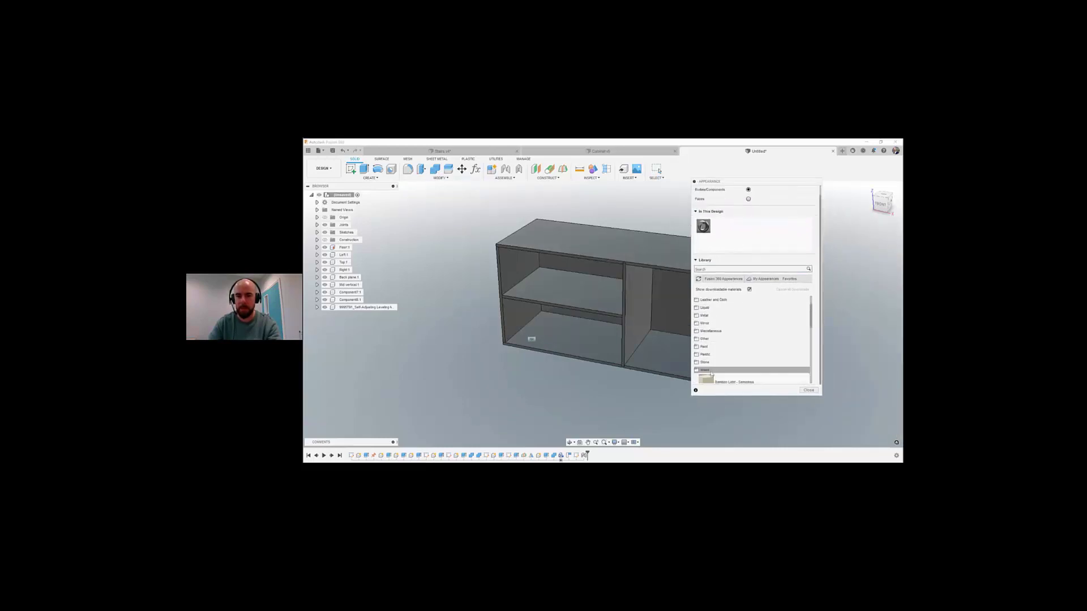
left_click(707, 370)
scroll(736, 357, "down", 2)
scroll(742, 356, "down", 2)
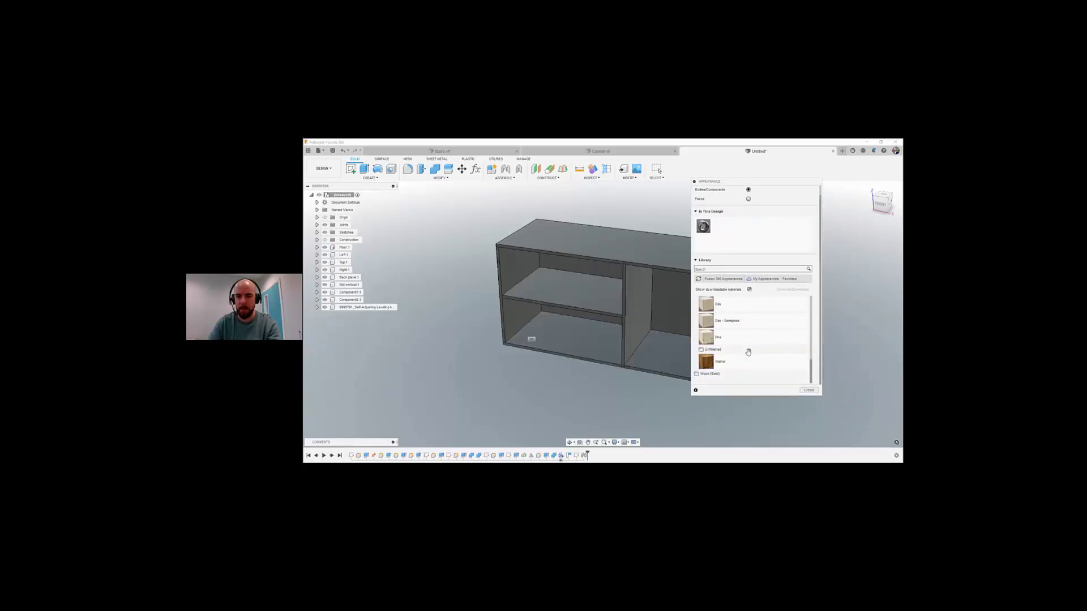
Step: Try the Walnut appearance on the top panel, and Pine on the shelf, middle divider and top panel
left_click_drag(741, 364, 592, 249)
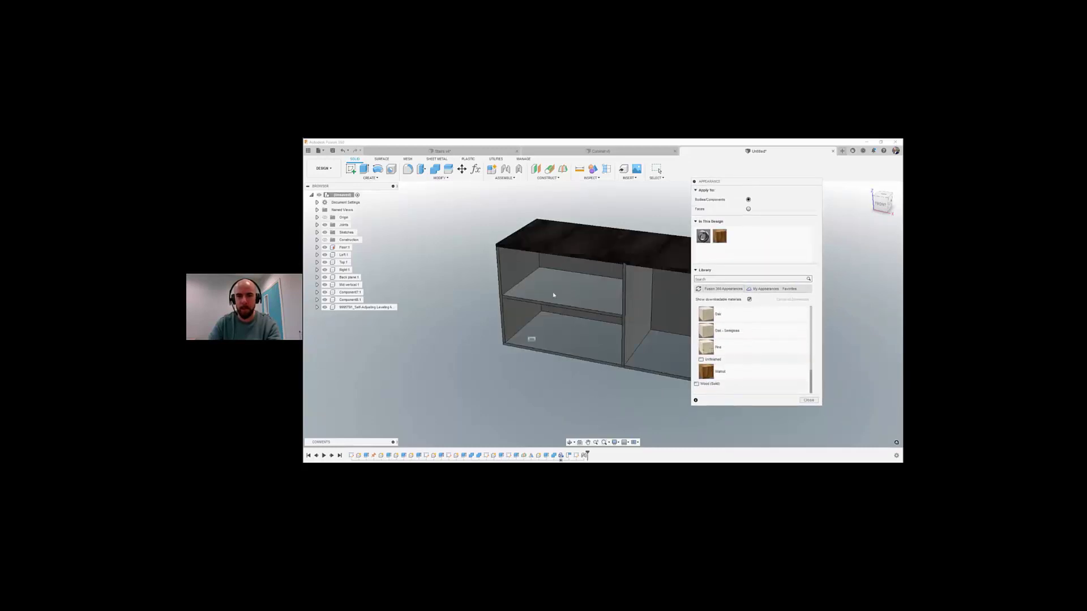
left_click_drag(609, 286, 639, 284)
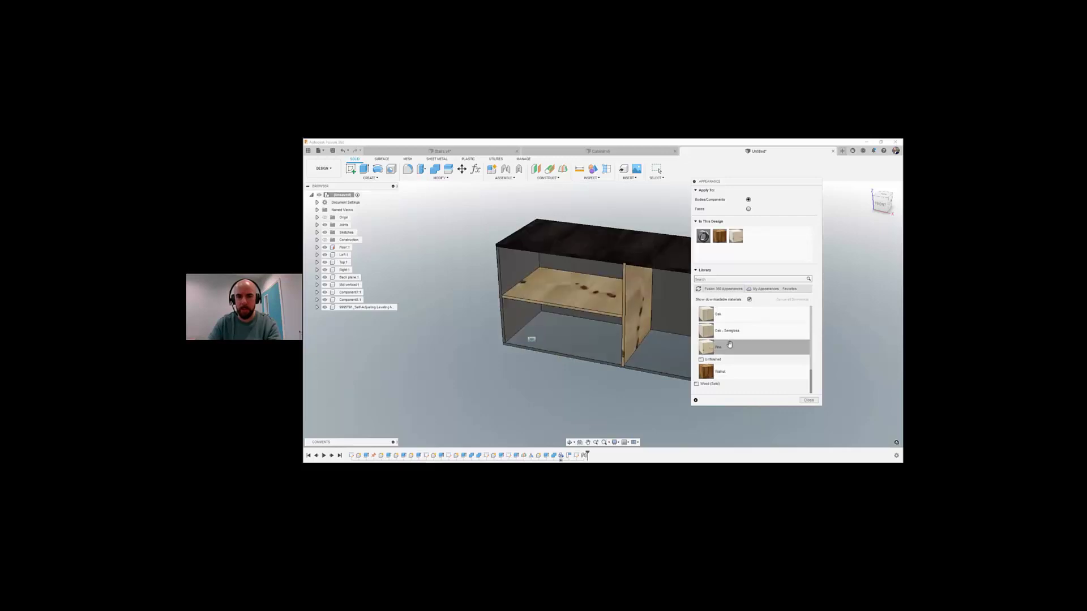
left_click_drag(708, 347, 617, 243)
Step: Apply the finished Oak appearance to the floor, left side, shelf, middle divider, back and top panels
scroll(736, 347, "up", 2)
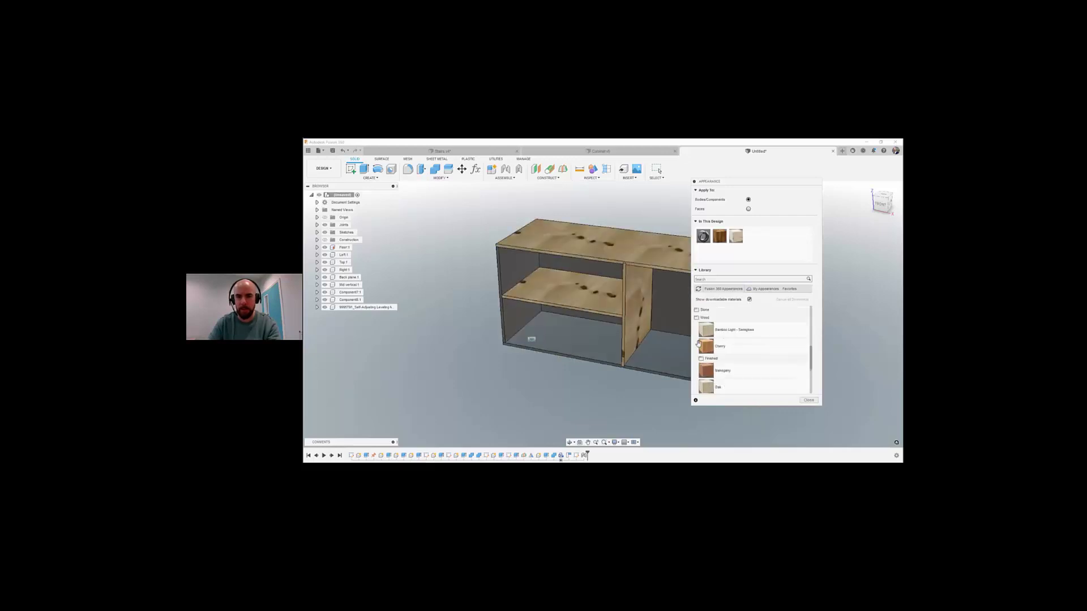
left_click_drag(708, 386, 593, 352)
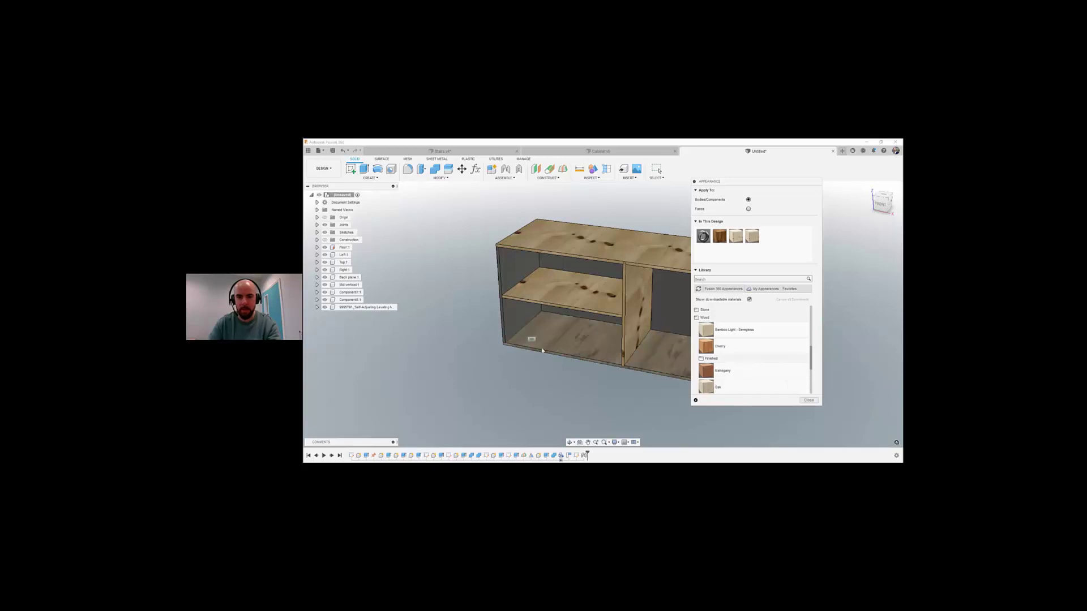
middle_click_drag(639, 342, 659, 330)
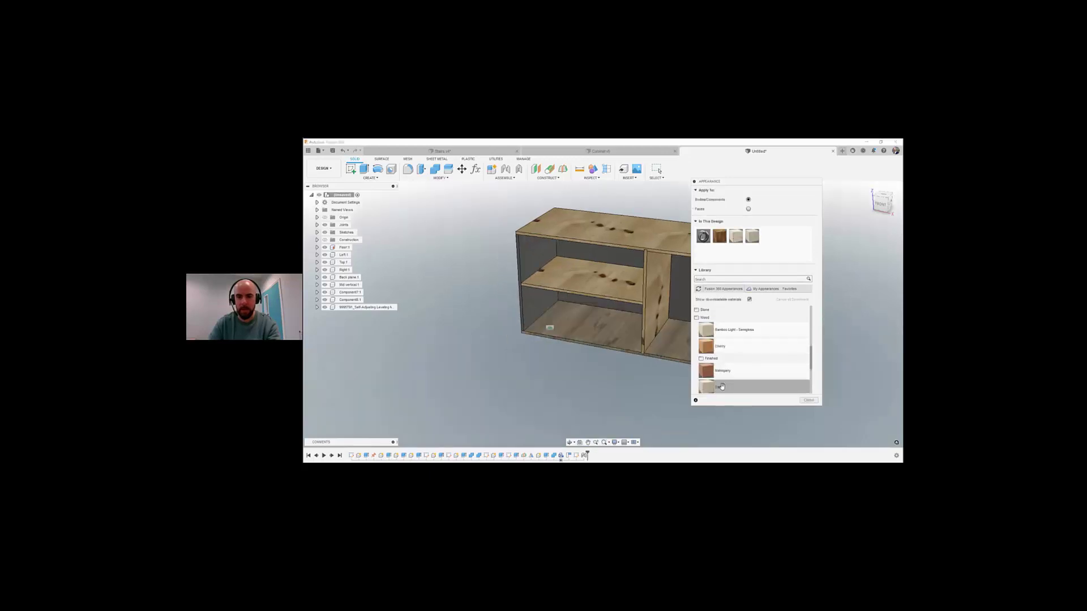
left_click_drag(720, 389, 623, 301)
left_click_drag(722, 386, 657, 289)
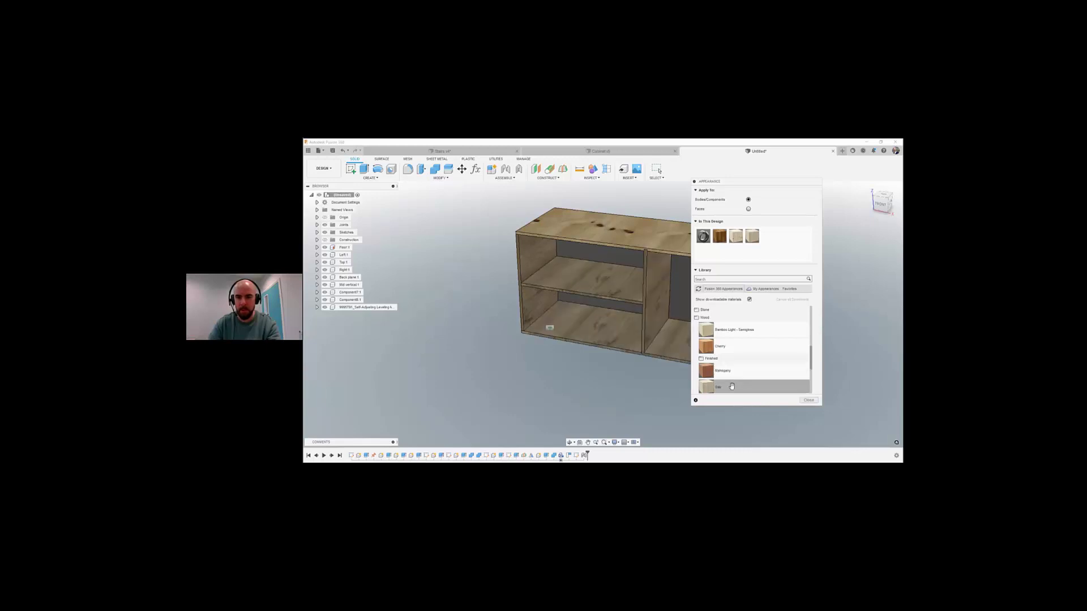
left_click_drag(731, 388, 632, 239)
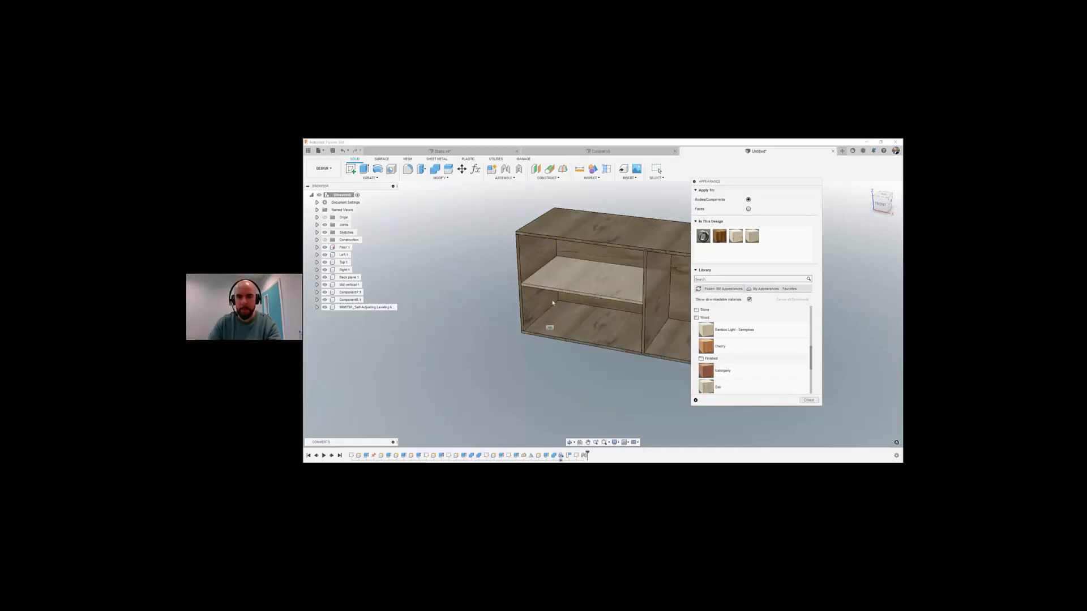
Step: Apply the same Oak appearance to the cabinet's right side panel and close the appearance settings
scroll(490, 286, "down", 2)
middle_click_drag(490, 286, 351, 249)
scroll(529, 255, "up", 1)
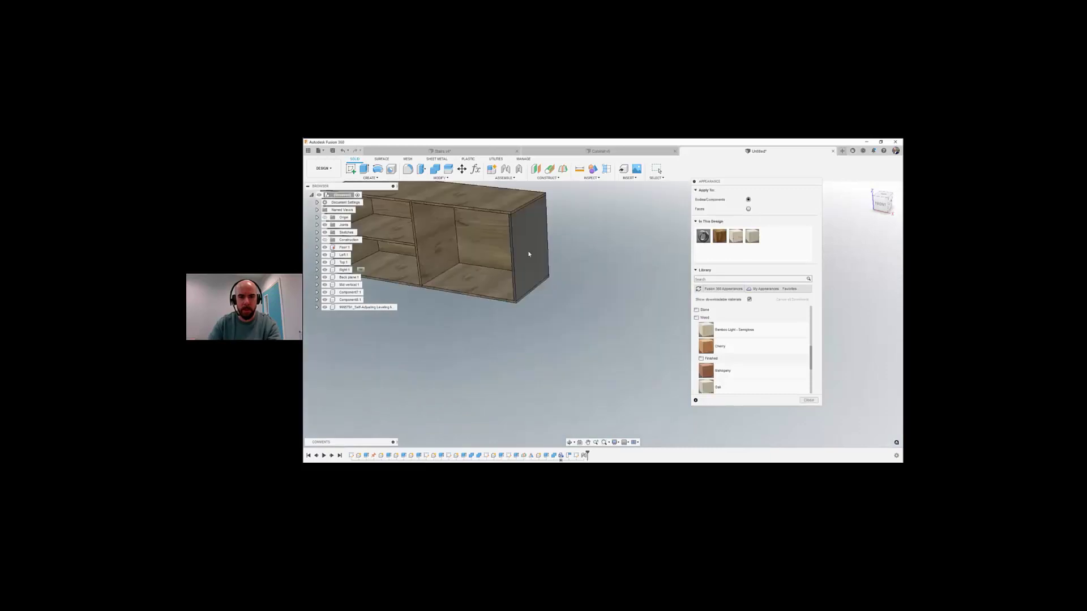
middle_click_drag(529, 254, 569, 300)
left_click_drag(724, 387, 569, 284)
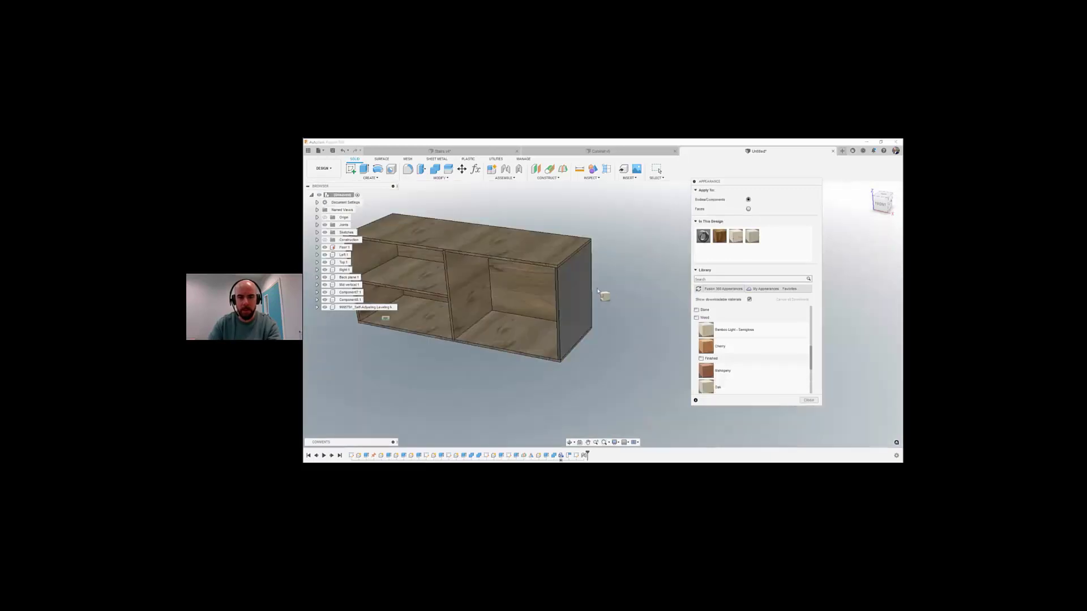
middle_click_drag(545, 312, 621, 325)
key("Escape")
middle_click_drag(488, 288, 594, 278, "shift")
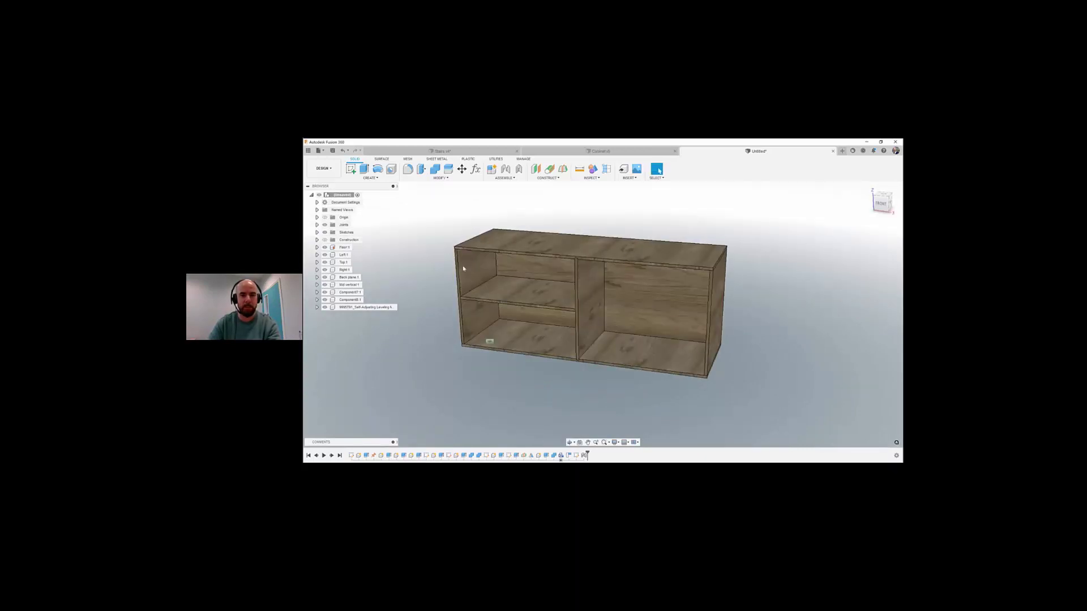
middle_click_drag(445, 257, 452, 264)
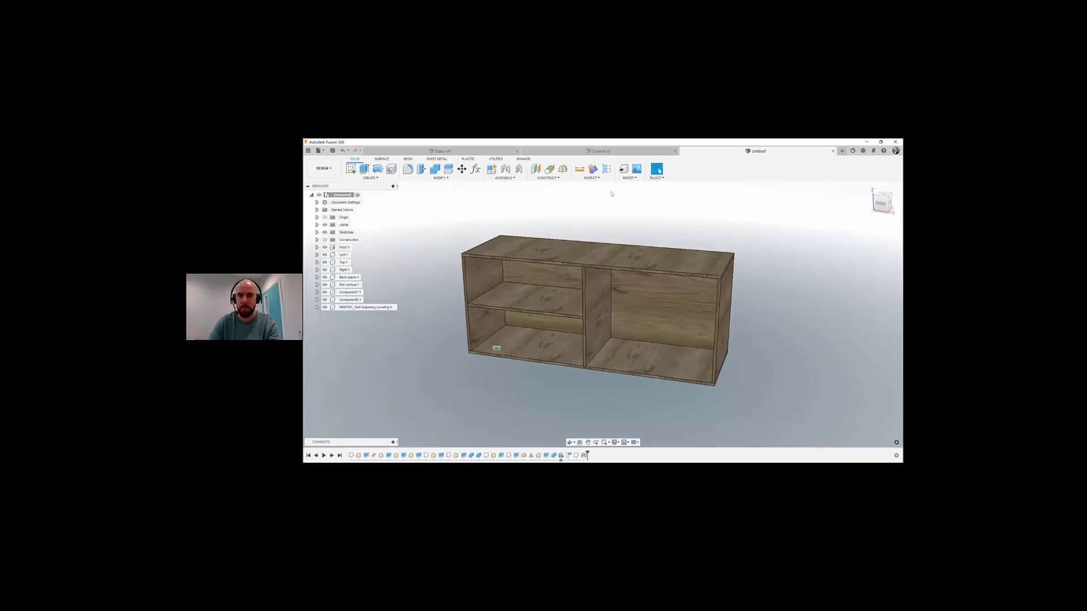
Step: Open the model's parameter table and place it below the cabinet so both can be seen
left_click(442, 178)
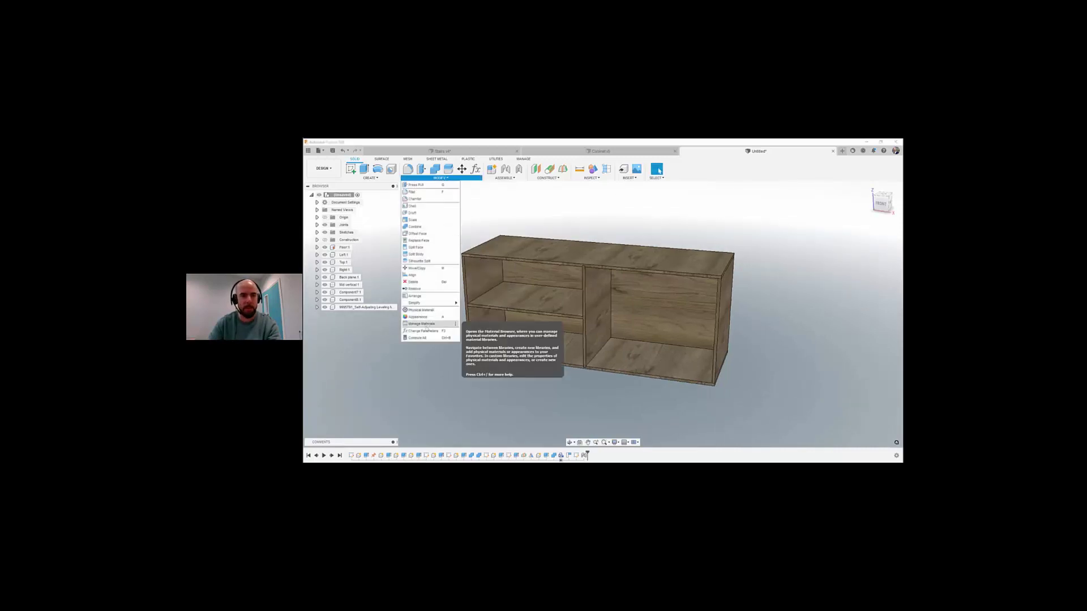
left_click(424, 331)
left_click_drag(591, 209, 599, 348)
middle_click_drag(600, 304, 577, 257)
middle_click_drag(524, 283, 560, 266, "shift")
left_click(561, 373)
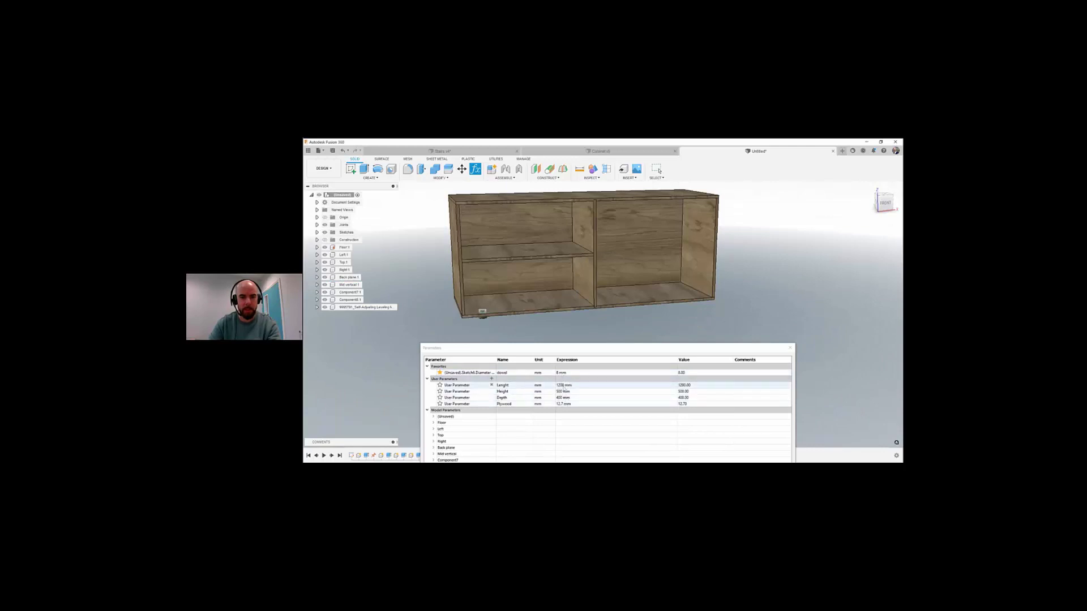
Step: Set the Length user parameter to 2000 mm to test how the cabinet updates
left_click(563, 386)
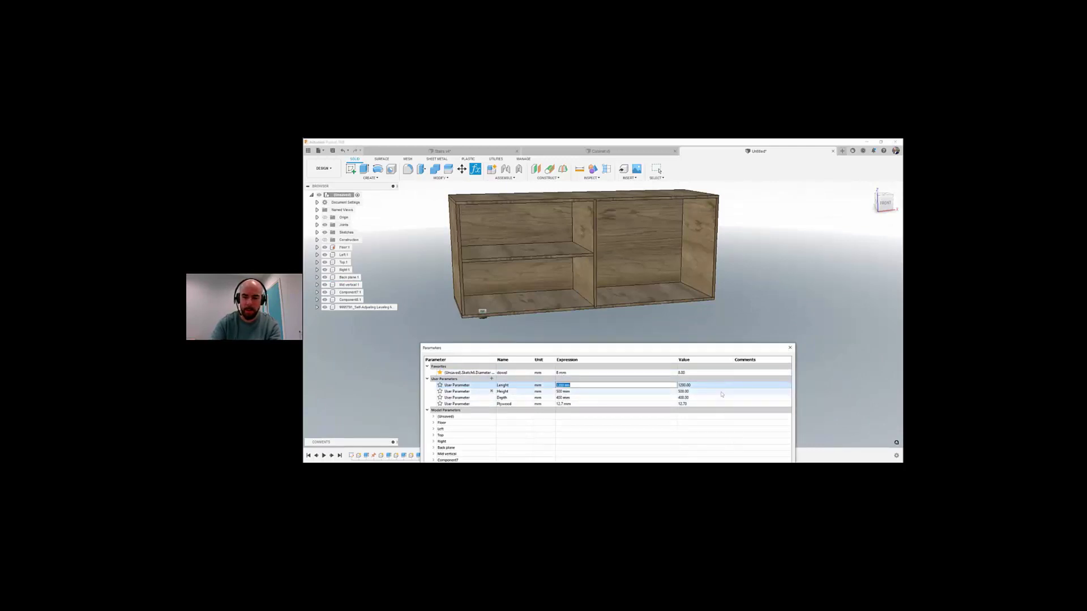
type("2000")
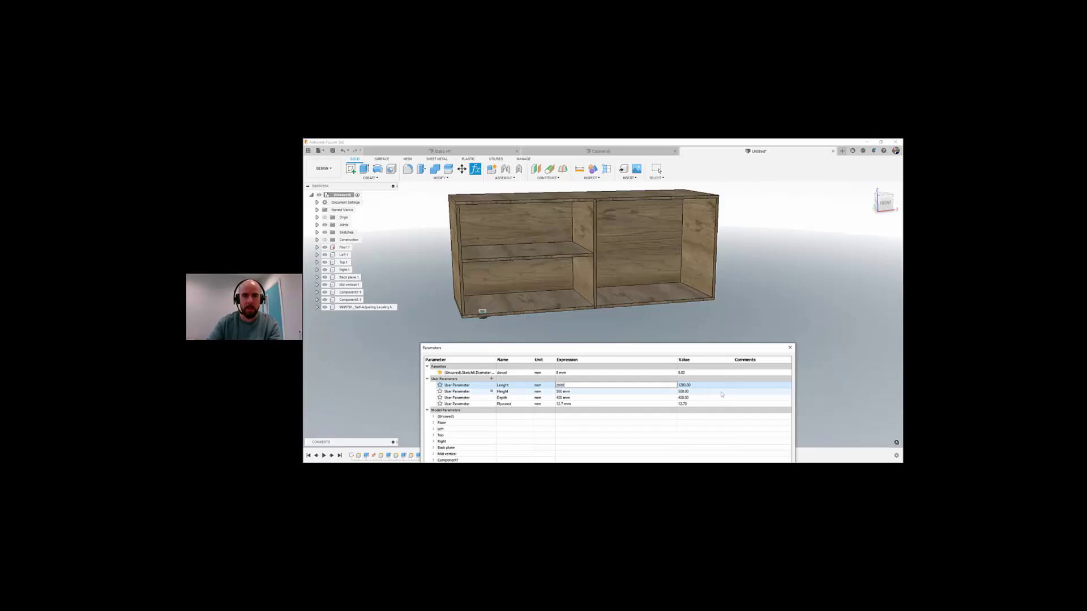
key("Return")
scroll(634, 291, "down", 2)
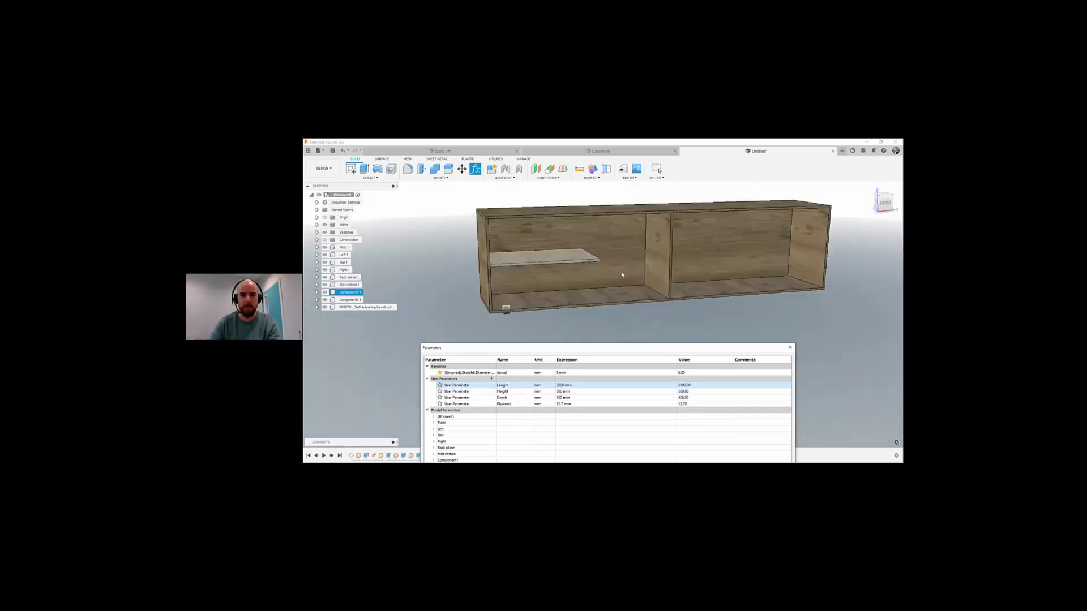
Step: Set the Length user parameter to 1000 mm to test a shorter cabinet
left_click(583, 385)
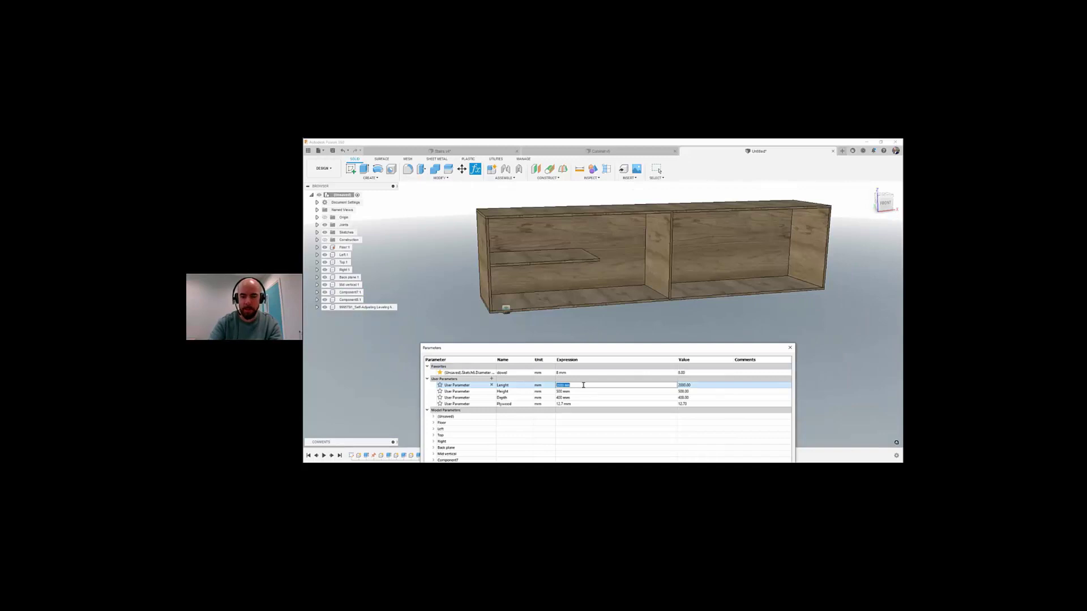
type("12")
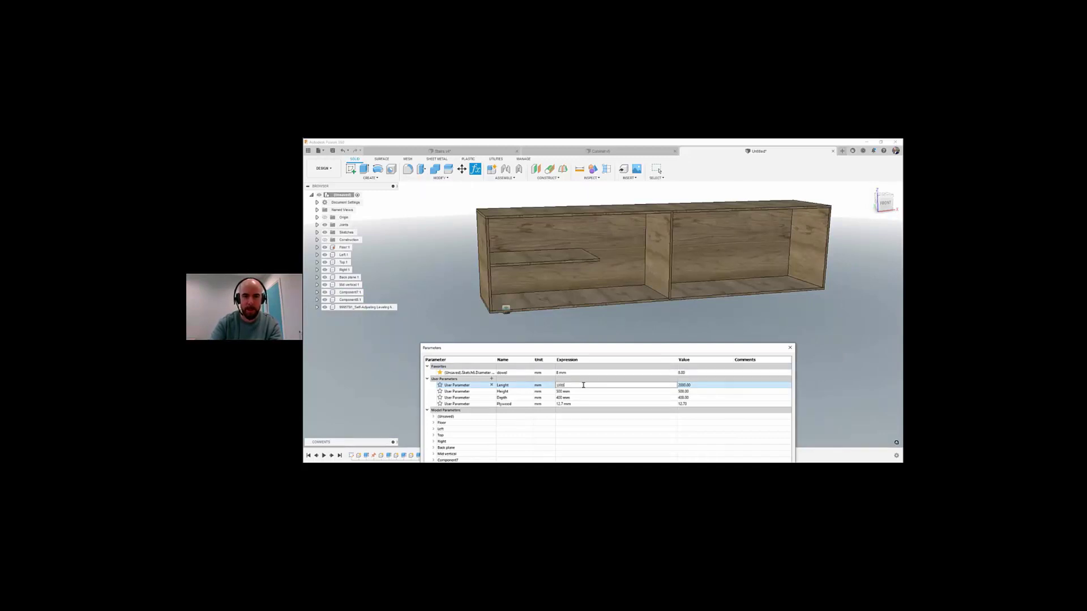
type("000")
key("Return")
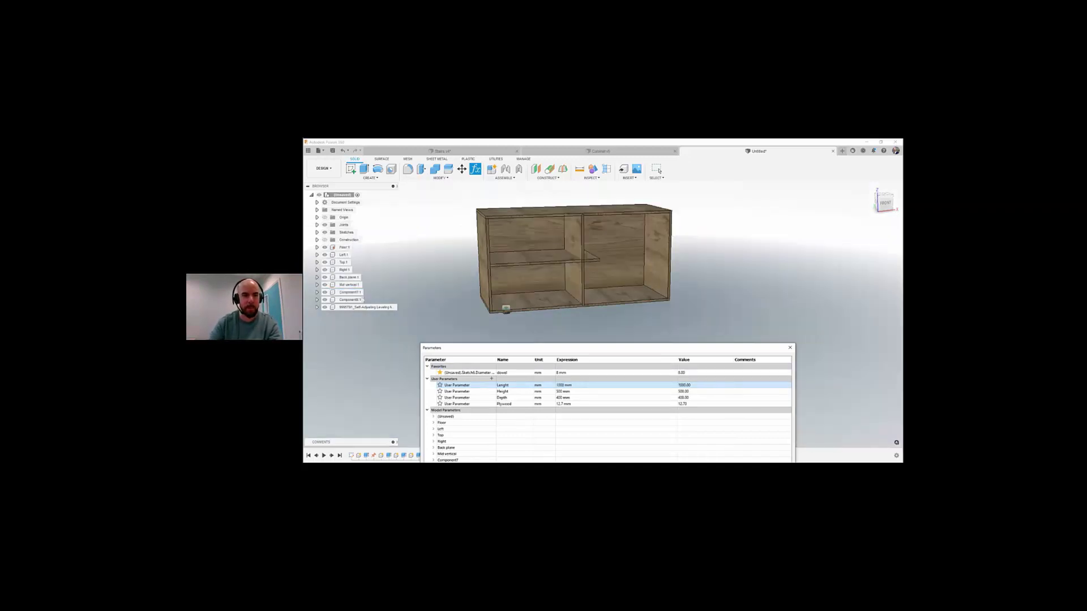
Step: Hide the inner shelf component and set the Length user parameter to 1200 mm
left_click(324, 292)
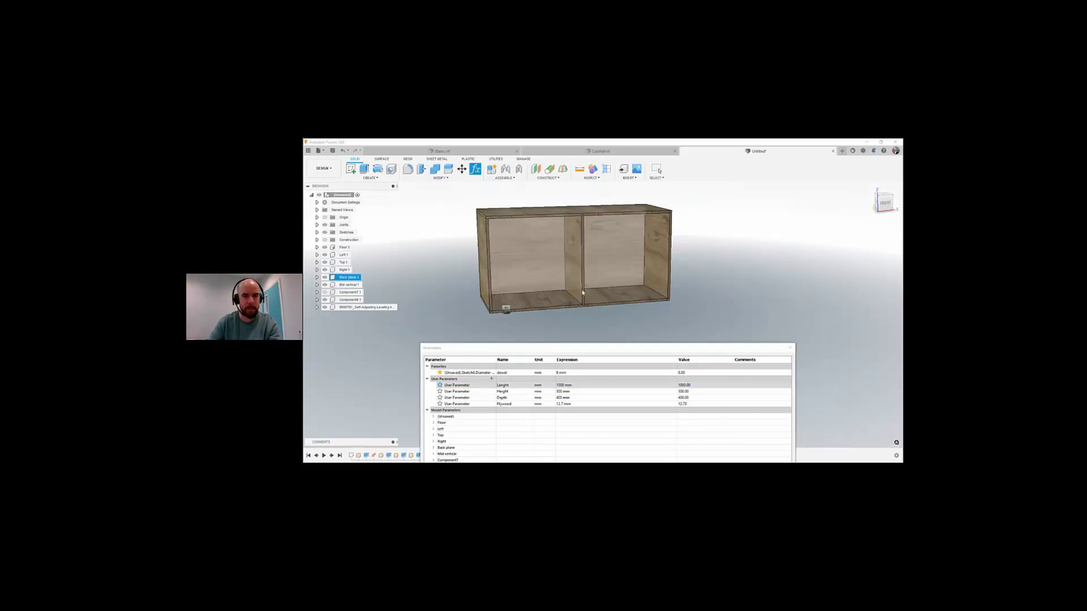
left_click(611, 385)
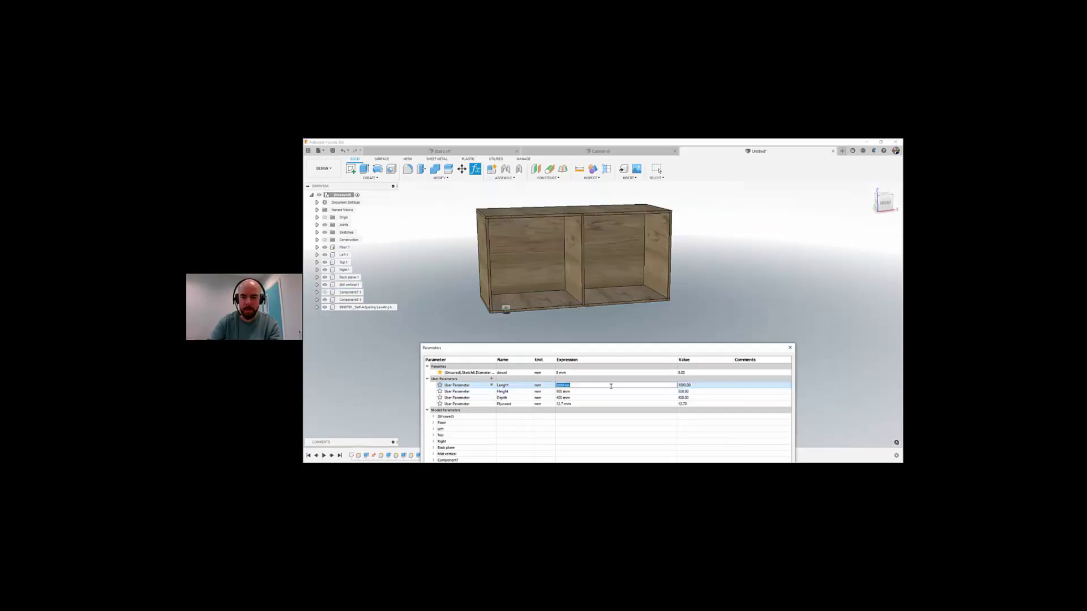
type("1200")
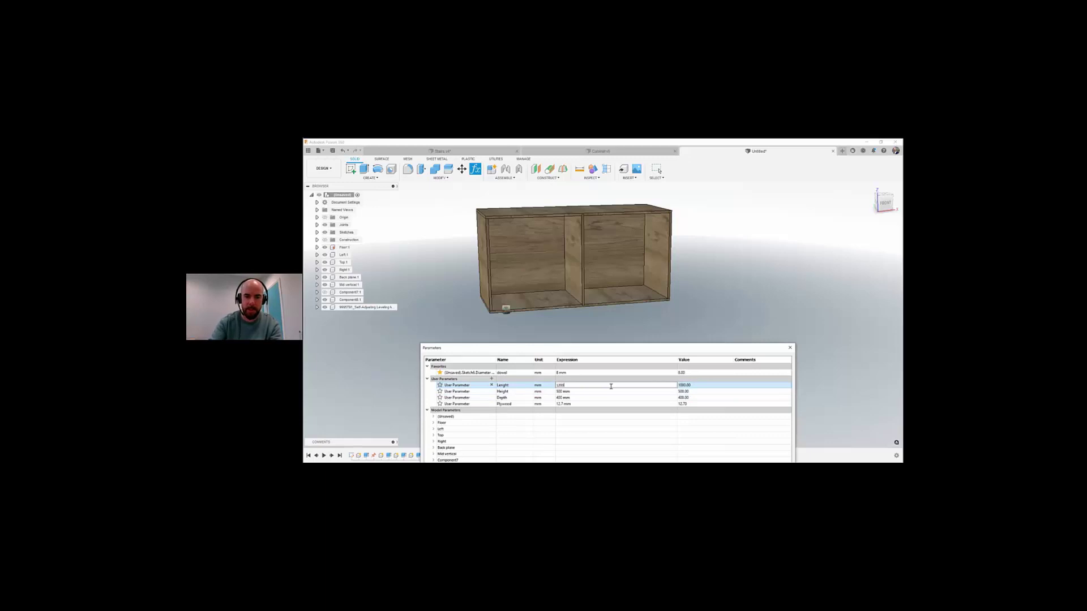
key("Return")
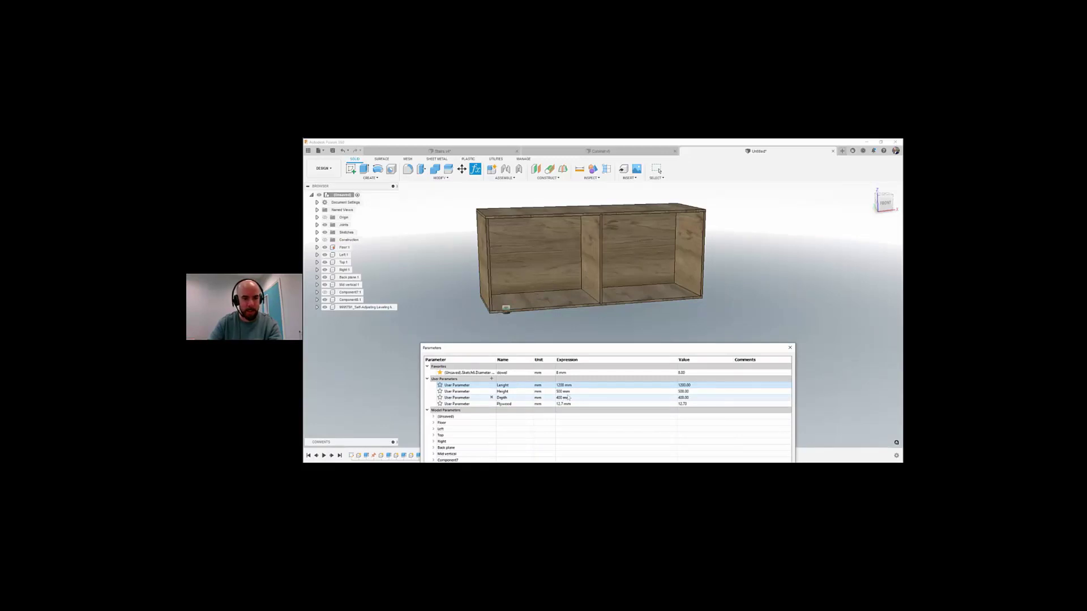
Step: Set the Height user parameter to 800 mm and inspect the resized cabinet
left_click(615, 390)
type("600")
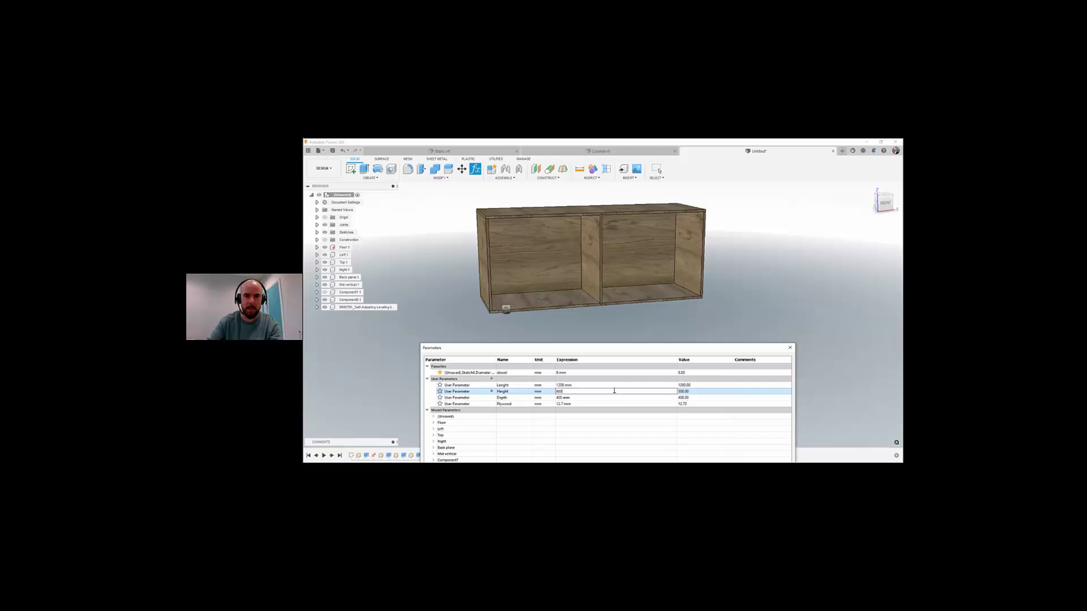
key("Return")
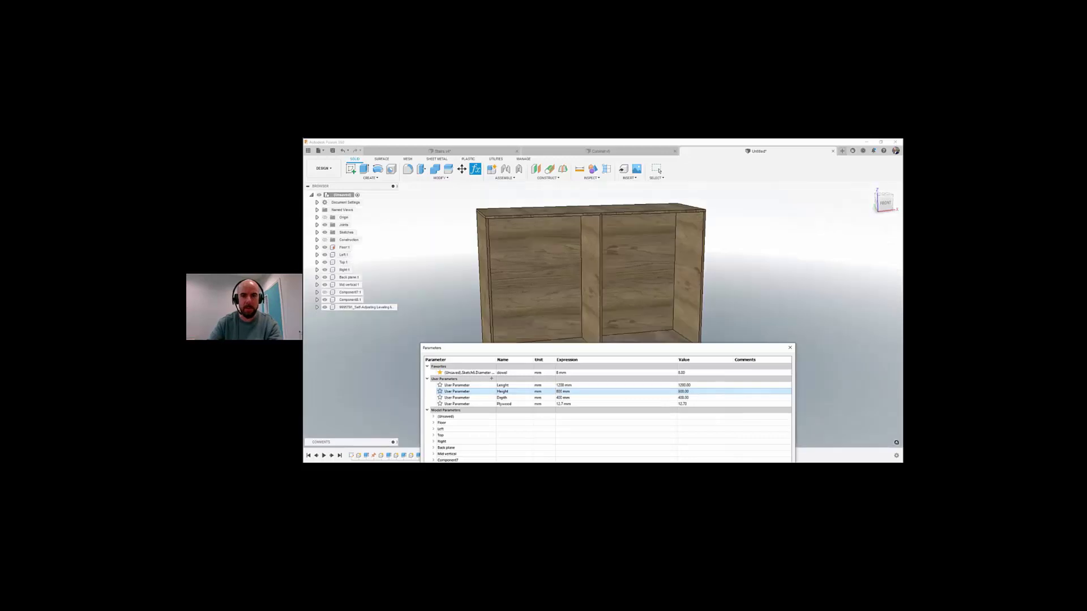
middle_click_drag(619, 311, 608, 258)
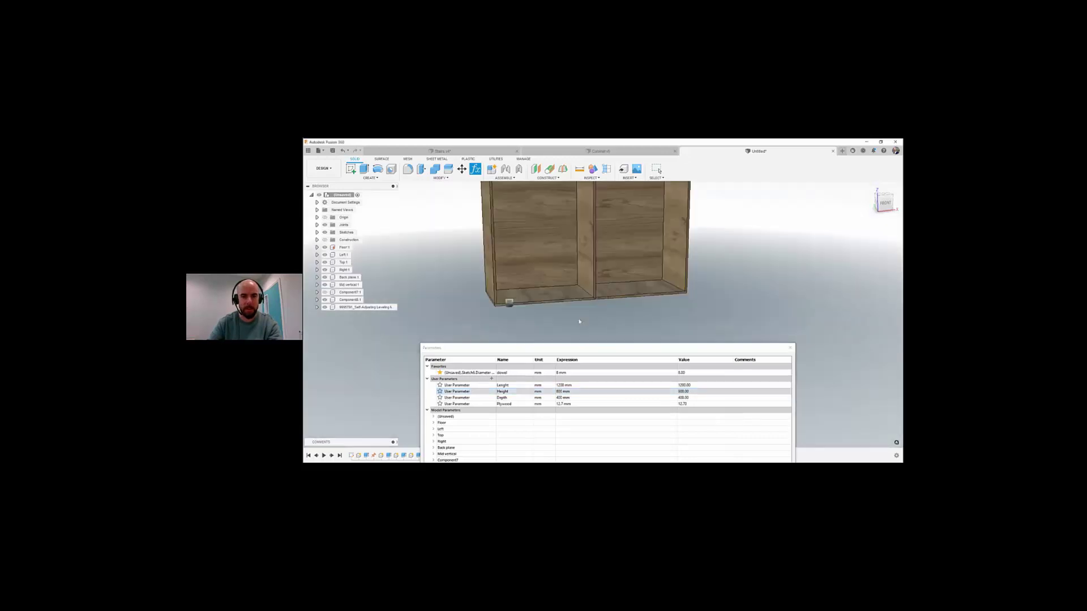
scroll(578, 320, "down", 2)
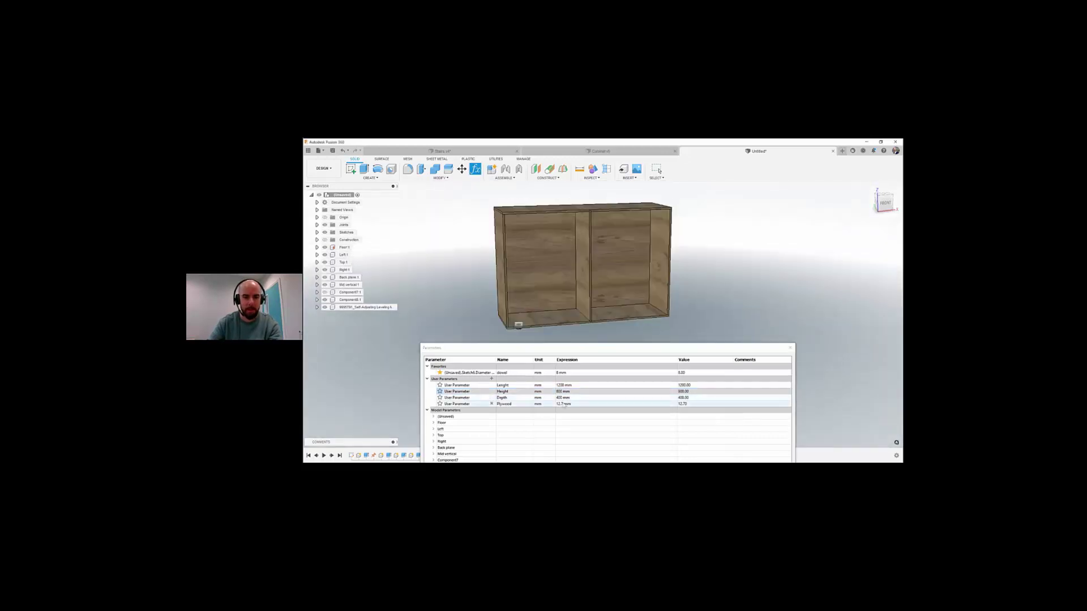
Step: Set the Plywood user parameter to 20 mm, inspect the thicker panels, and close the parameters
double_click(564, 405)
type("3")
type("0")
key("Return")
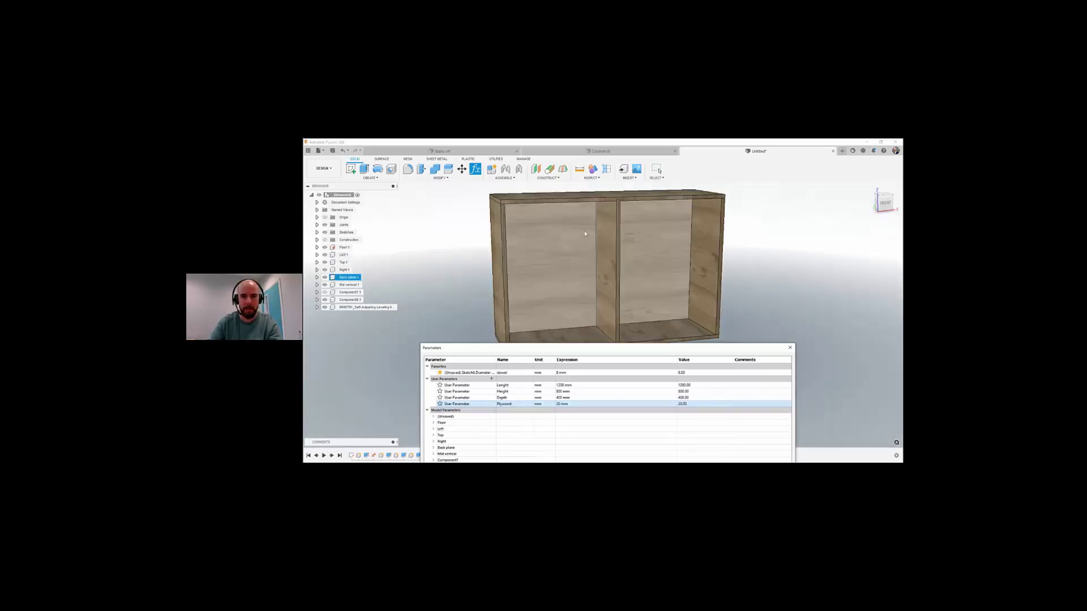
middle_click_drag(582, 223, 556, 187)
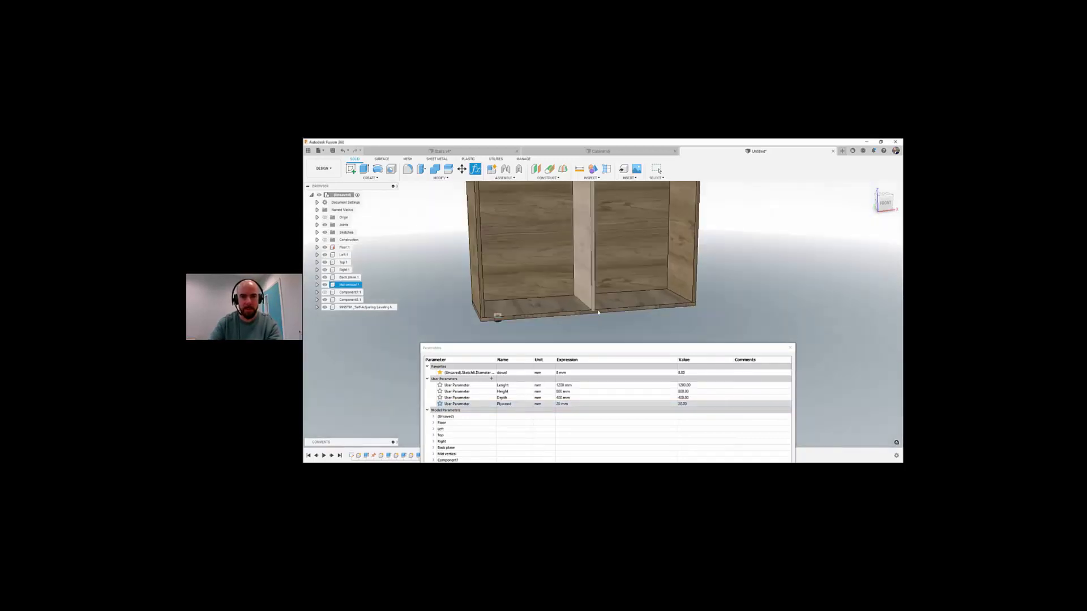
scroll(598, 295, "down", 3)
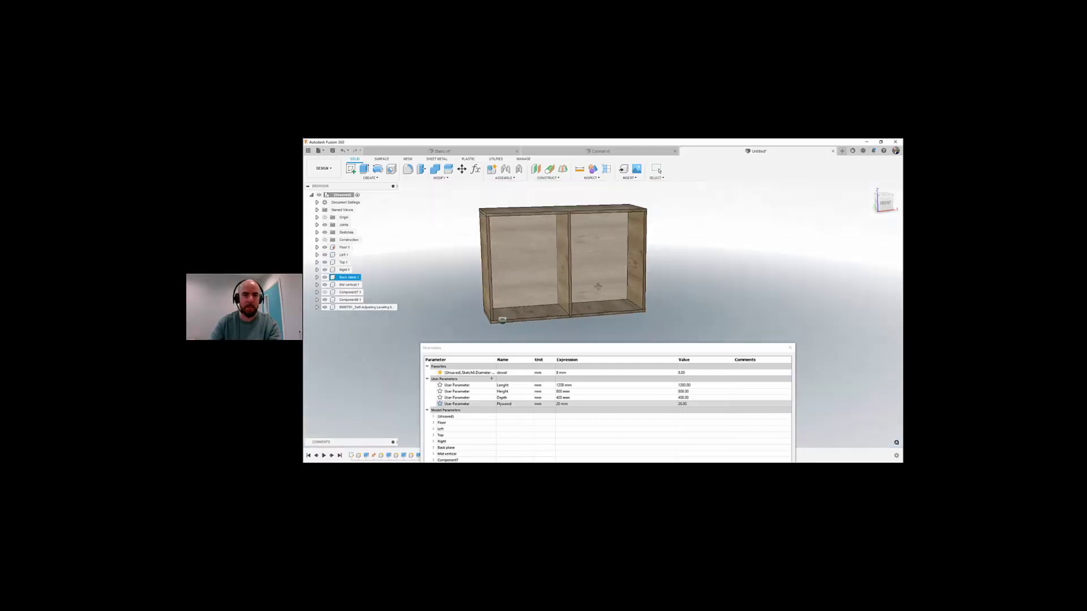
middle_click_drag(598, 287, 572, 318, "shift")
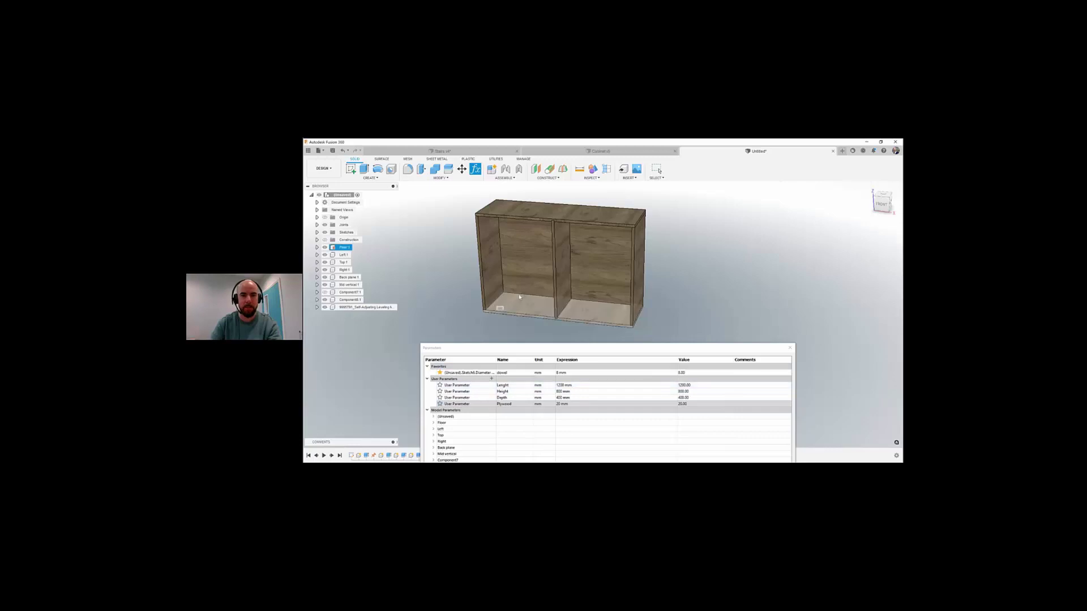
middle_click_drag(496, 259, 514, 260)
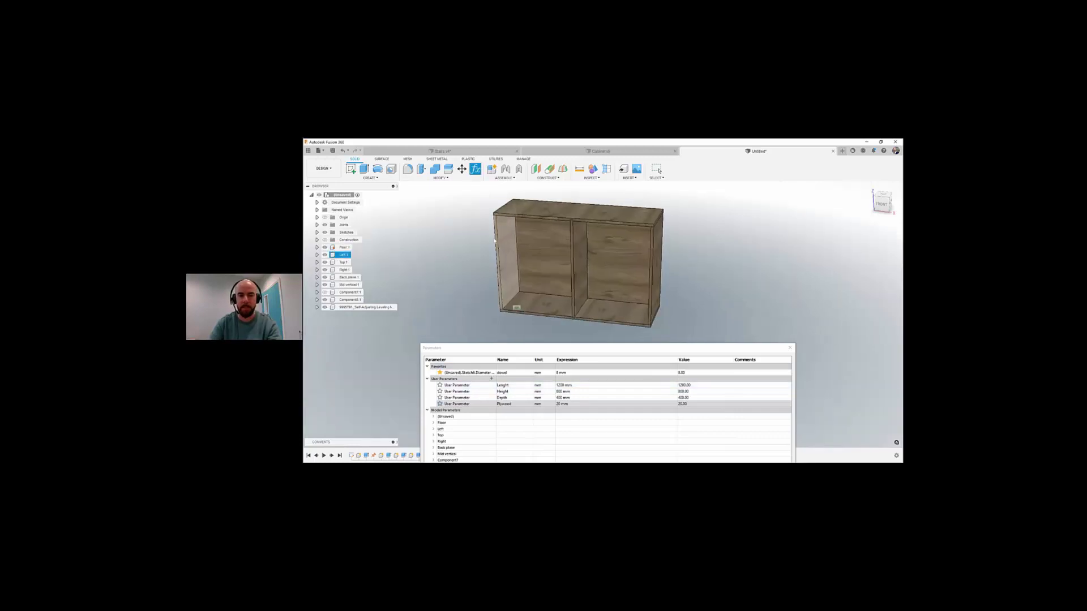
middle_click_drag(444, 236, 553, 306, "shift")
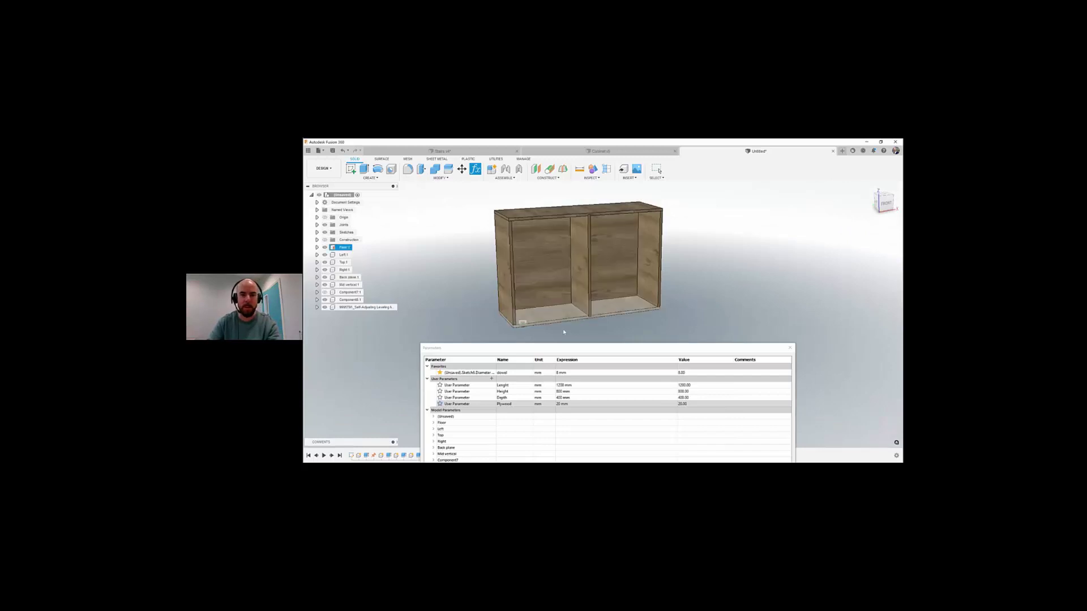
left_click_drag(568, 347, 560, 315)
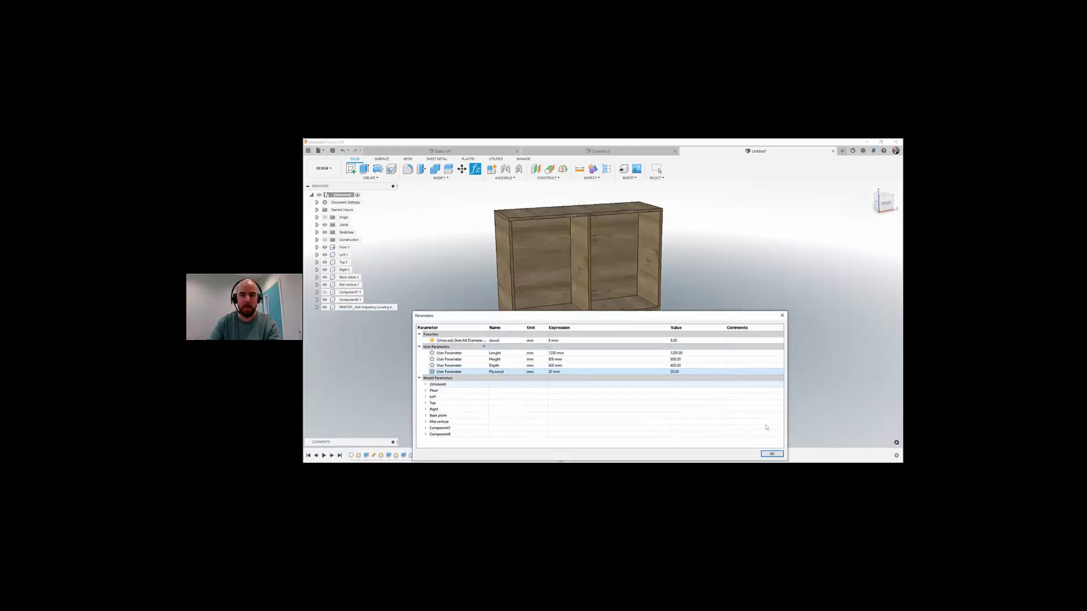
left_click(772, 453)
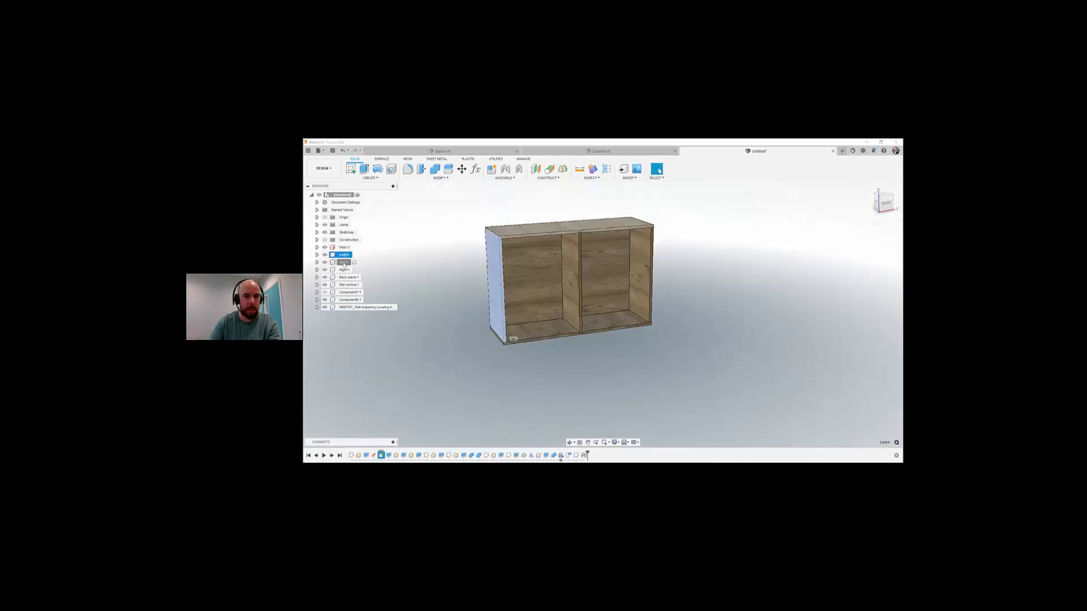
Step: Set the Top component's description to 1200*400*20 in its properties
left_click(344, 262)
right_click(344, 264)
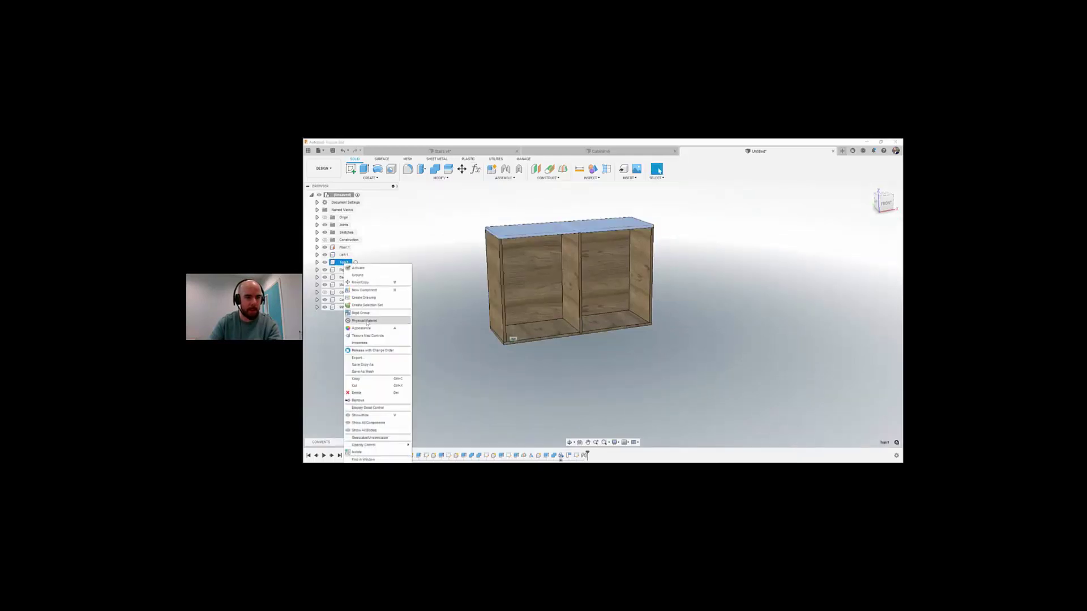
left_click(364, 343)
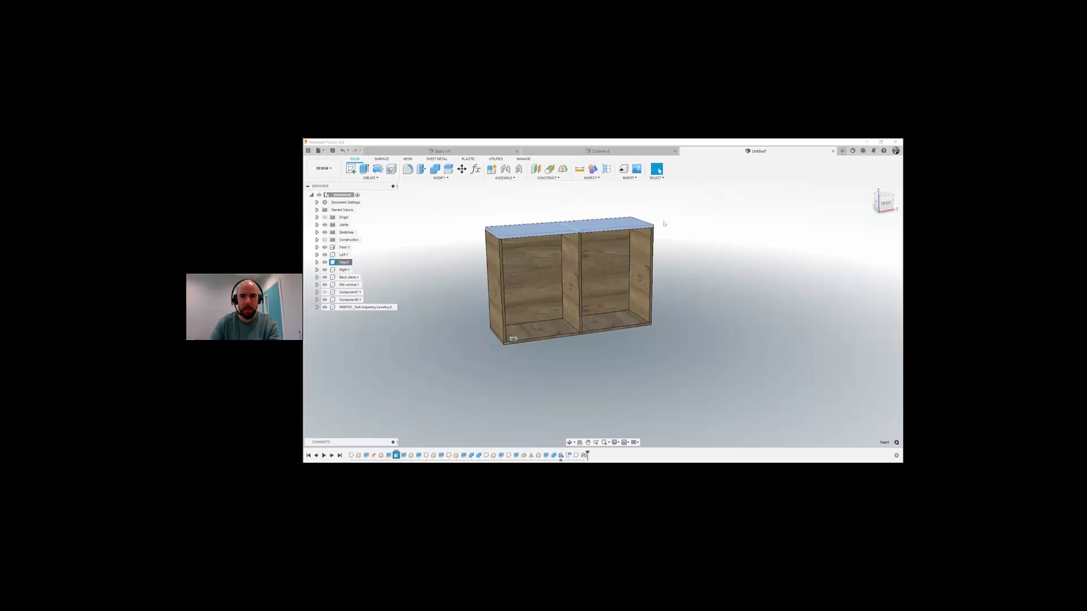
left_click_drag(821, 222, 594, 198)
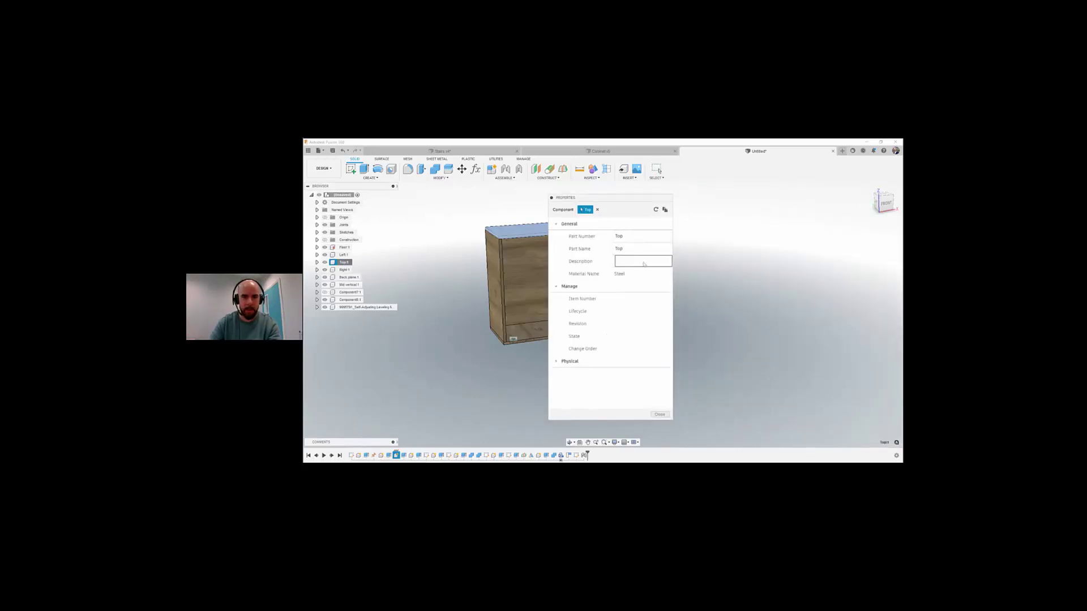
left_click(630, 261)
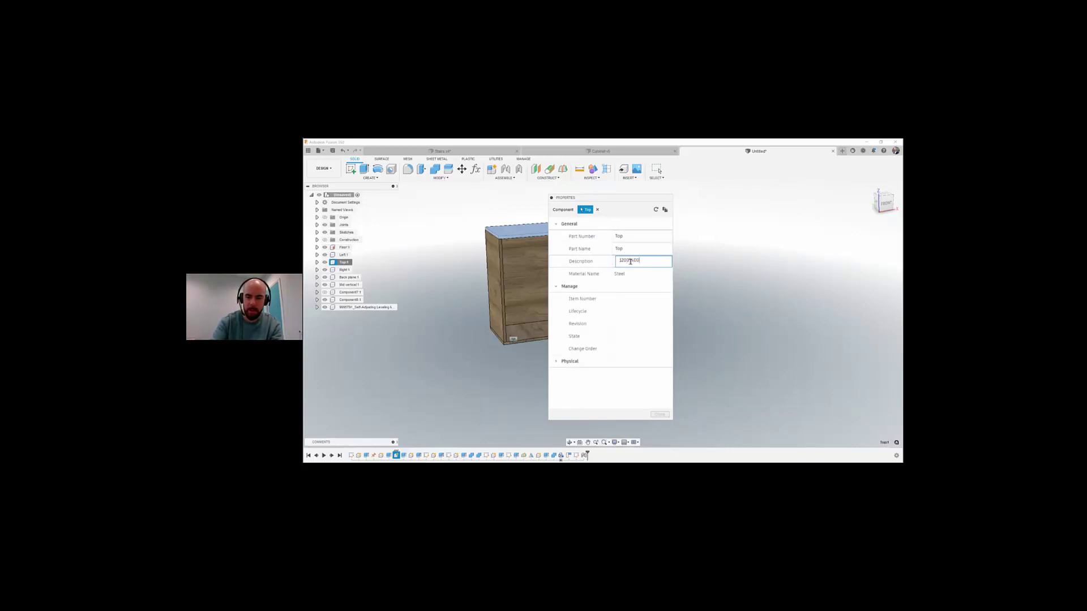
type("1200*400*20")
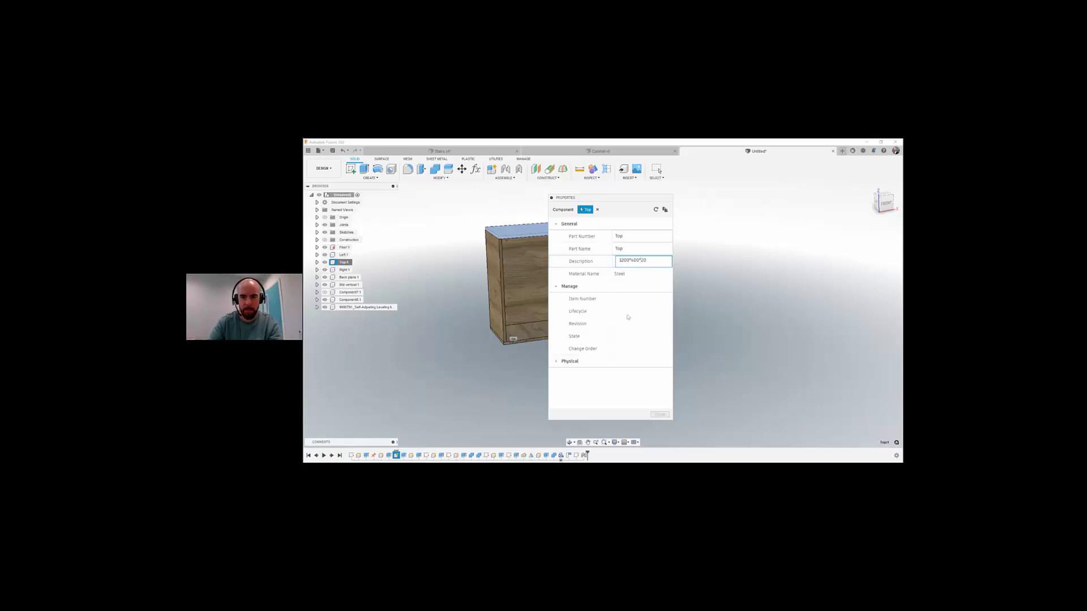
key("Return")
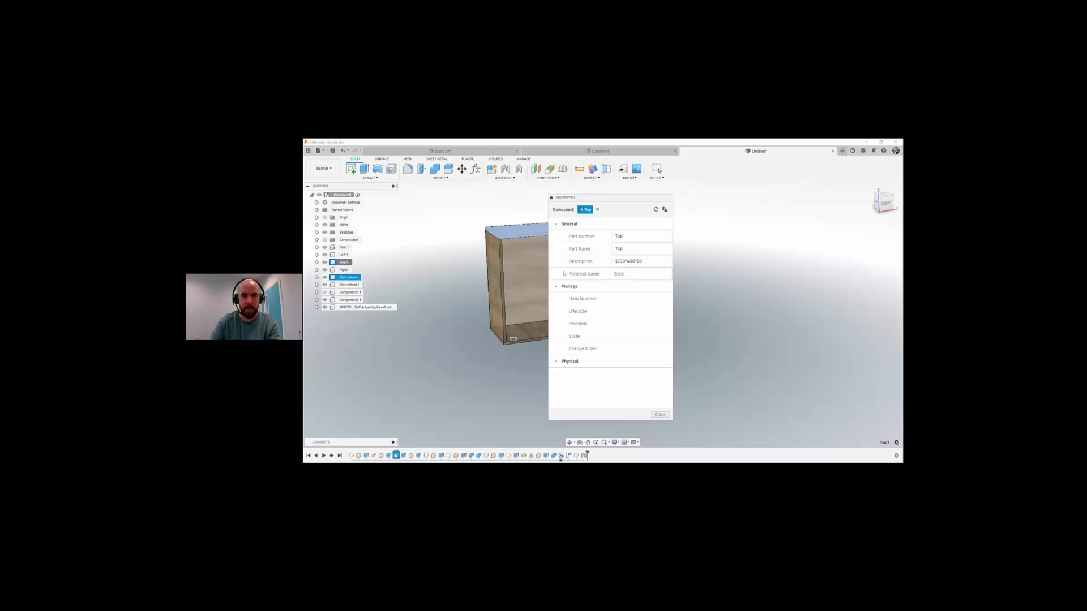
left_click(439, 178)
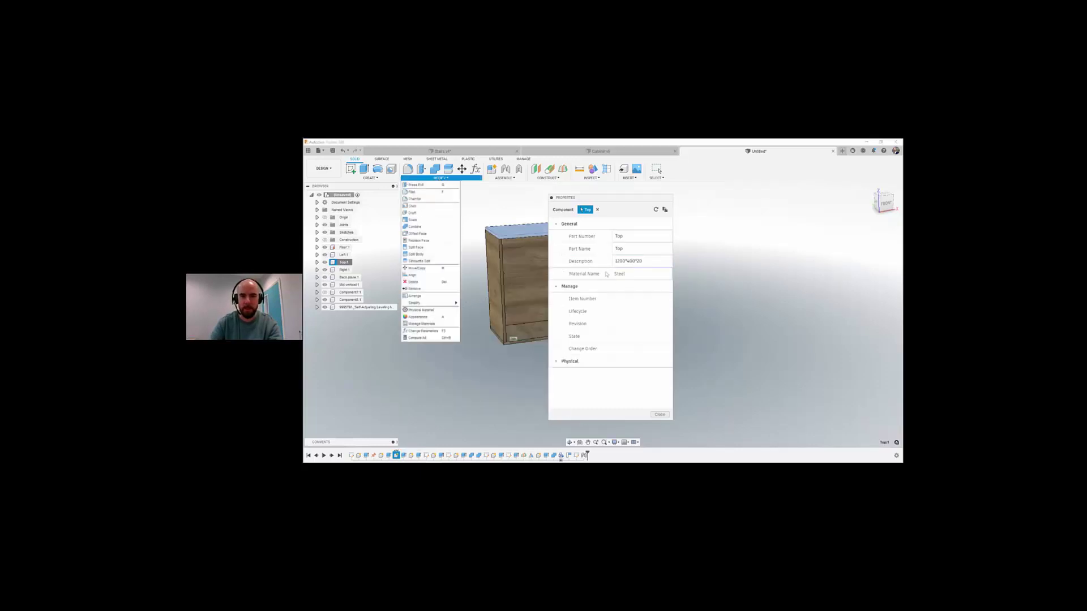
left_click(660, 415)
left_click(660, 415)
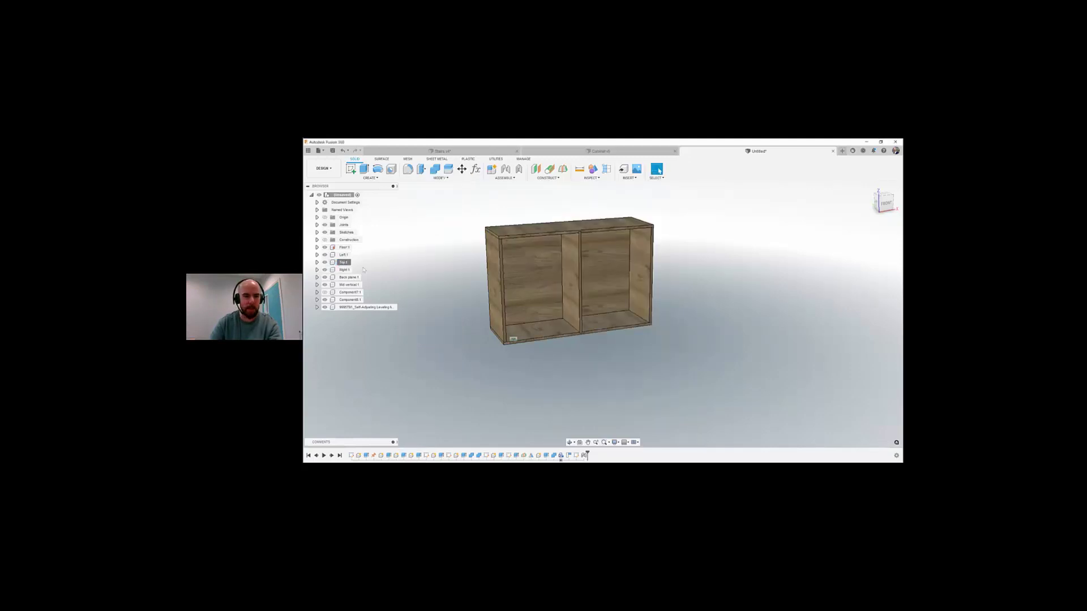
Step: Start a new drawing from the cabinet design and save the design as Untitled in the Woodworking folder
middle_click_drag(552, 259, 513, 255, "shift")
left_click(323, 168)
left_click(358, 250)
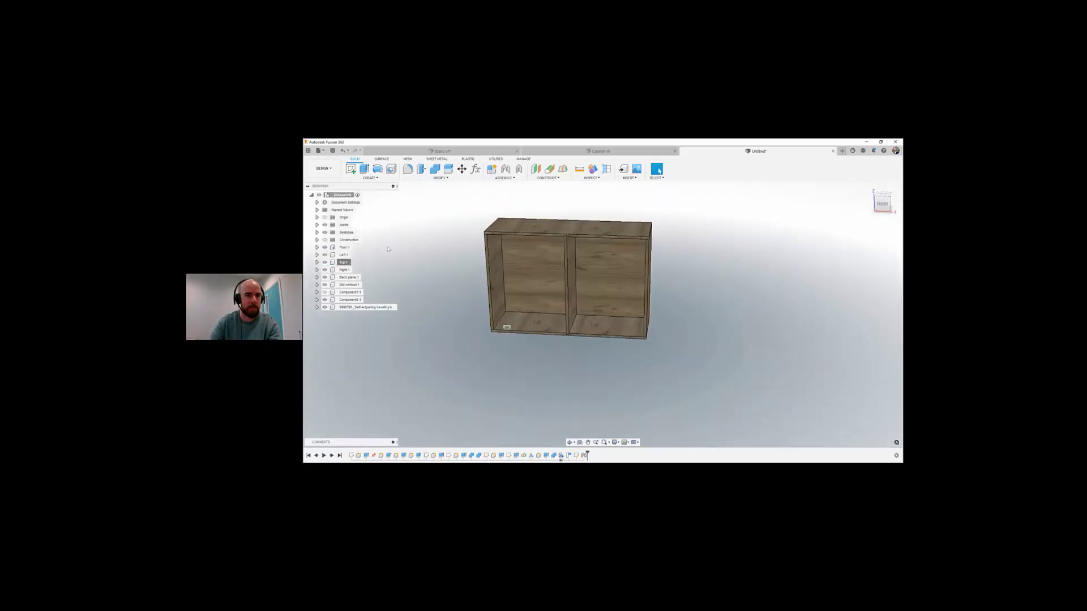
key("ctrl+s")
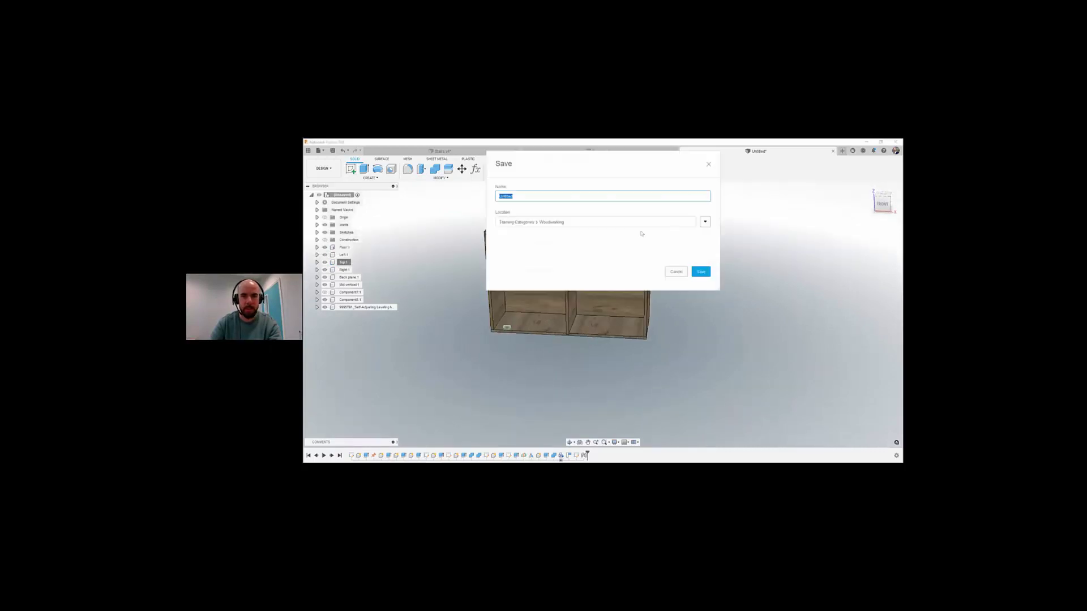
left_click(702, 272)
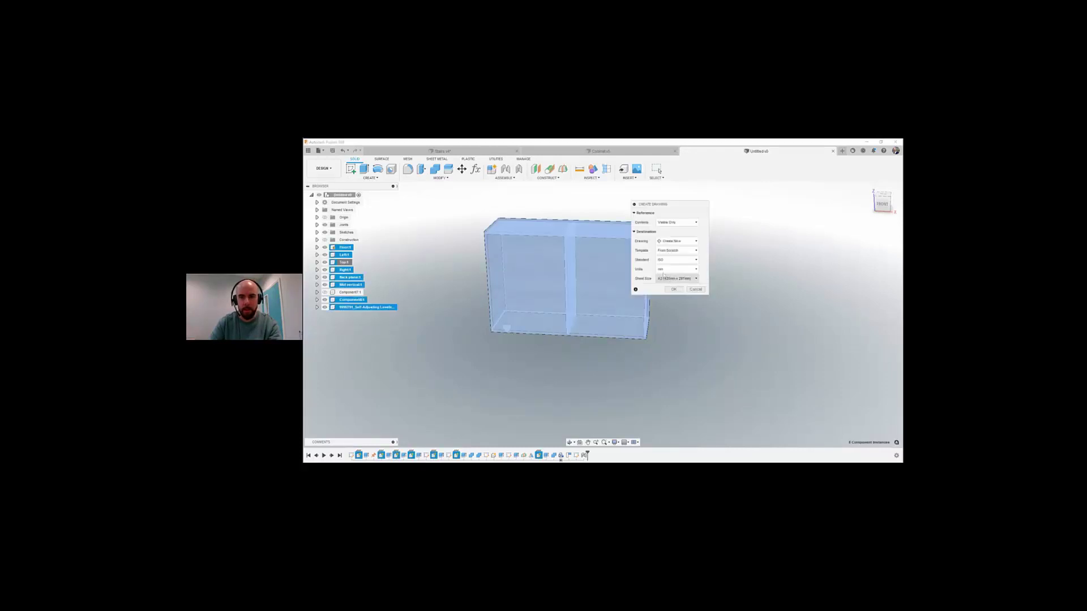
Step: Create the drawing from scratch with only the visible components, in mm on an A3 sheet
left_click(680, 251)
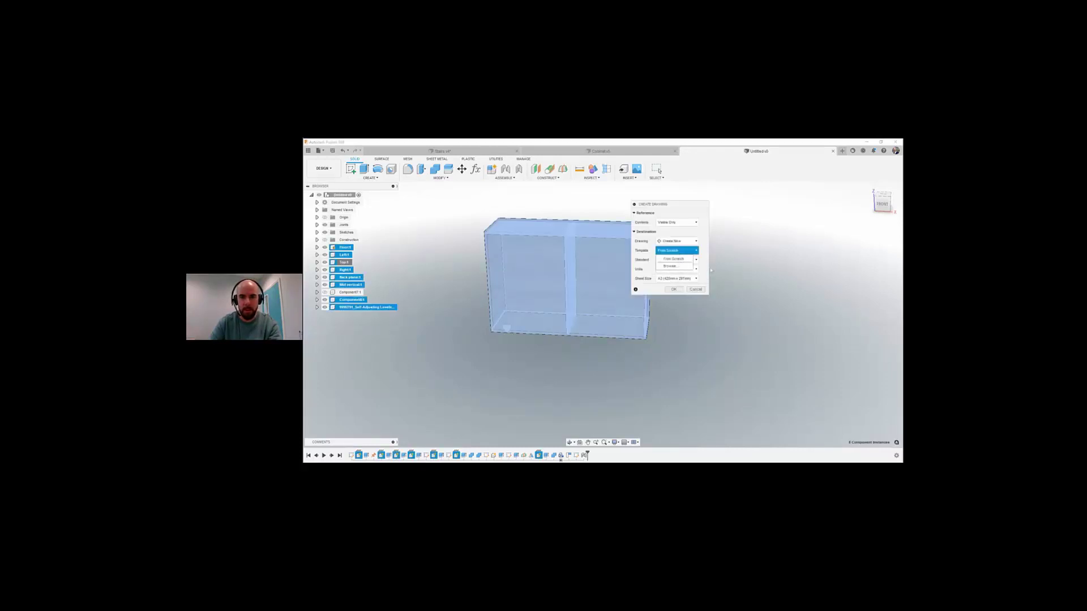
left_click(674, 259)
left_click(674, 289)
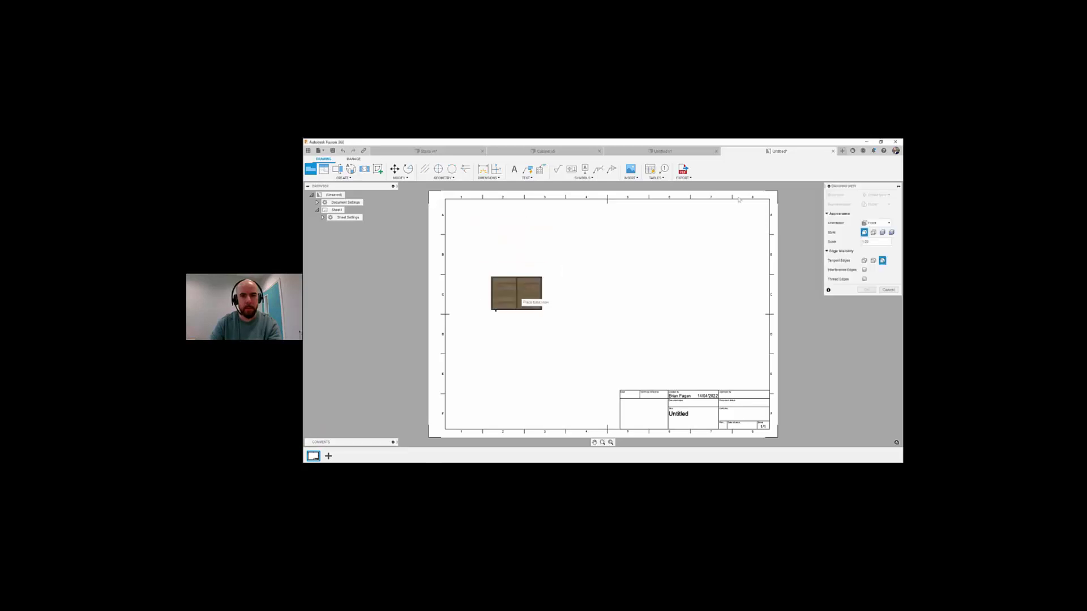
Step: Place the cabinet's front base view in the sheet's upper-left area at scale 1:10
mouse_move(834, 187)
left_mouse_down()
mouse_move(713, 217)
mouse_move(690, 211)
left_mouse_up()
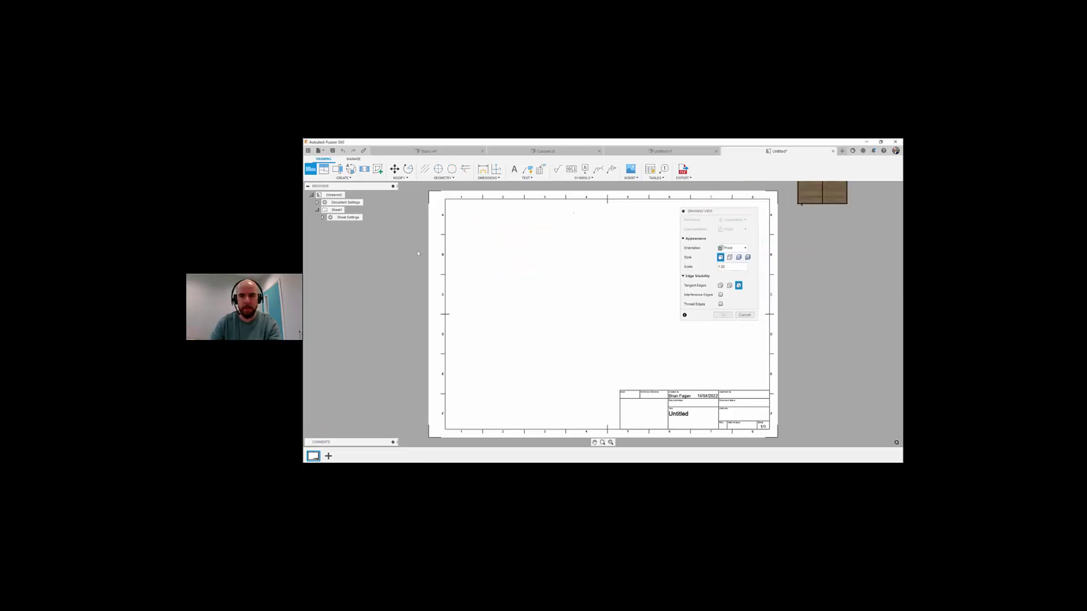
left_click(743, 270)
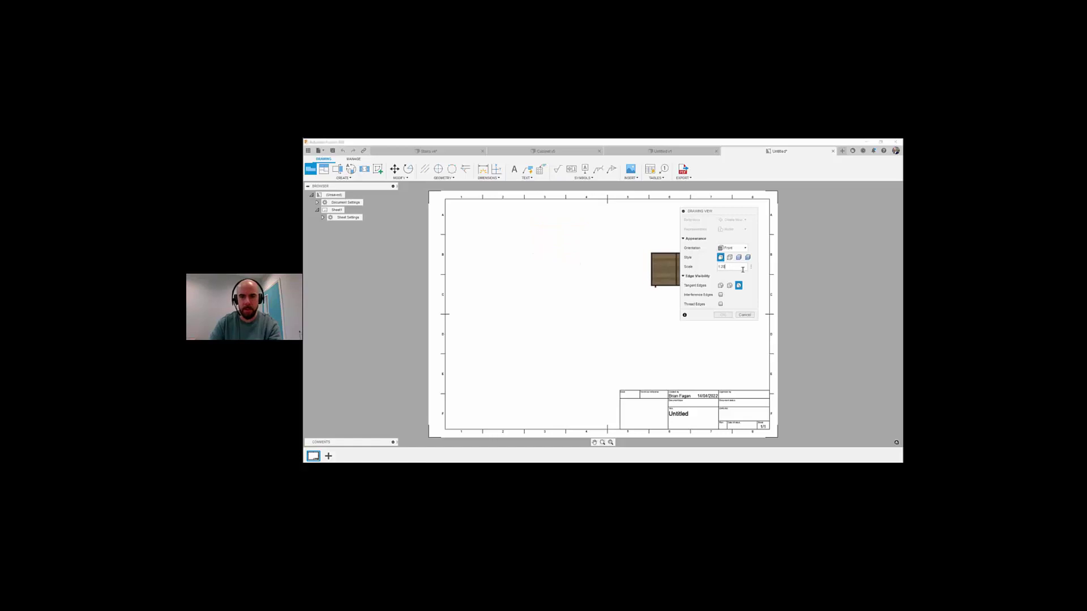
key("BackSpace")
key("BackSpace")
type(":15")
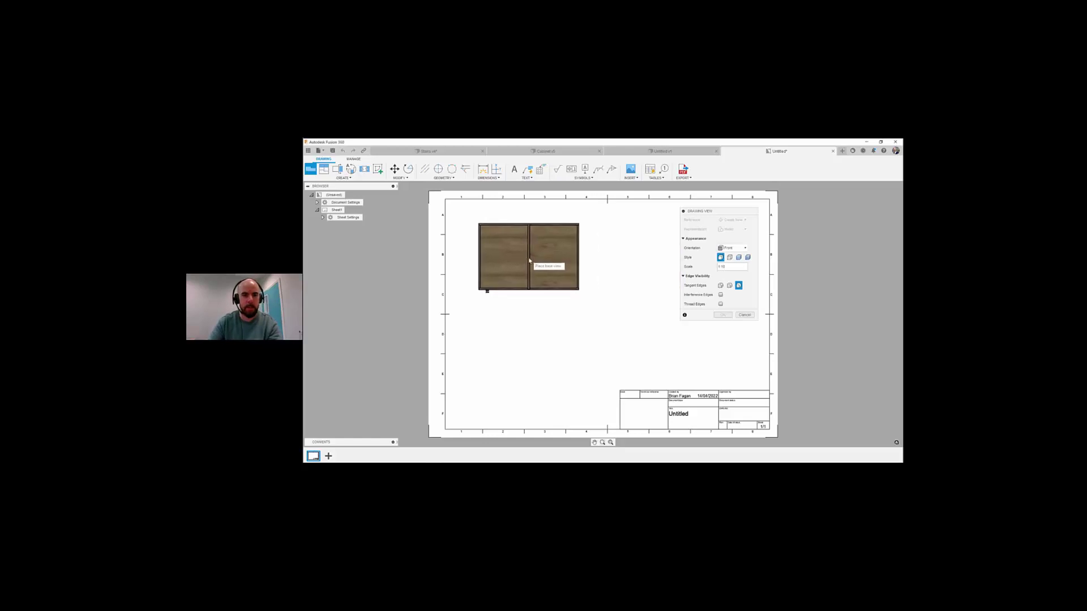
left_click(529, 261)
left_click(723, 314)
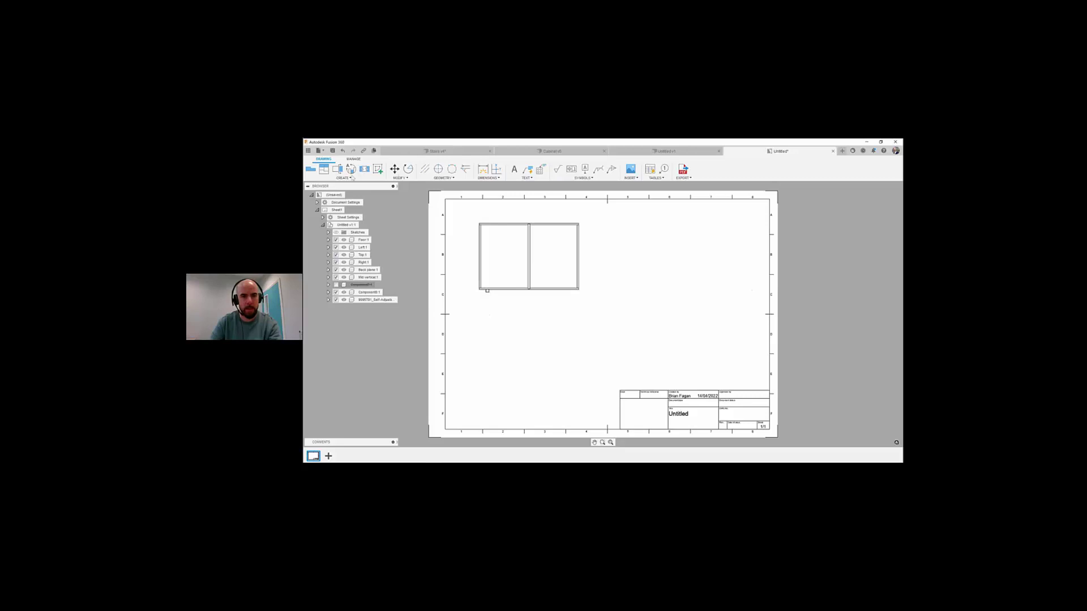
Step: Project a top view, a side view and an isometric view from the front base view
left_click(324, 169)
left_click(517, 262)
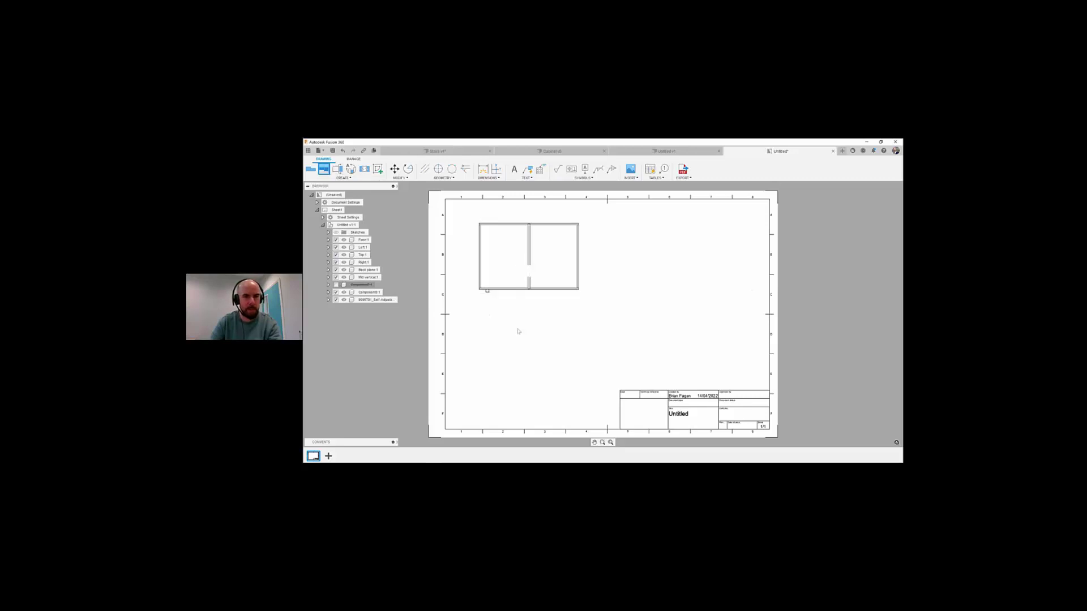
left_click(521, 362)
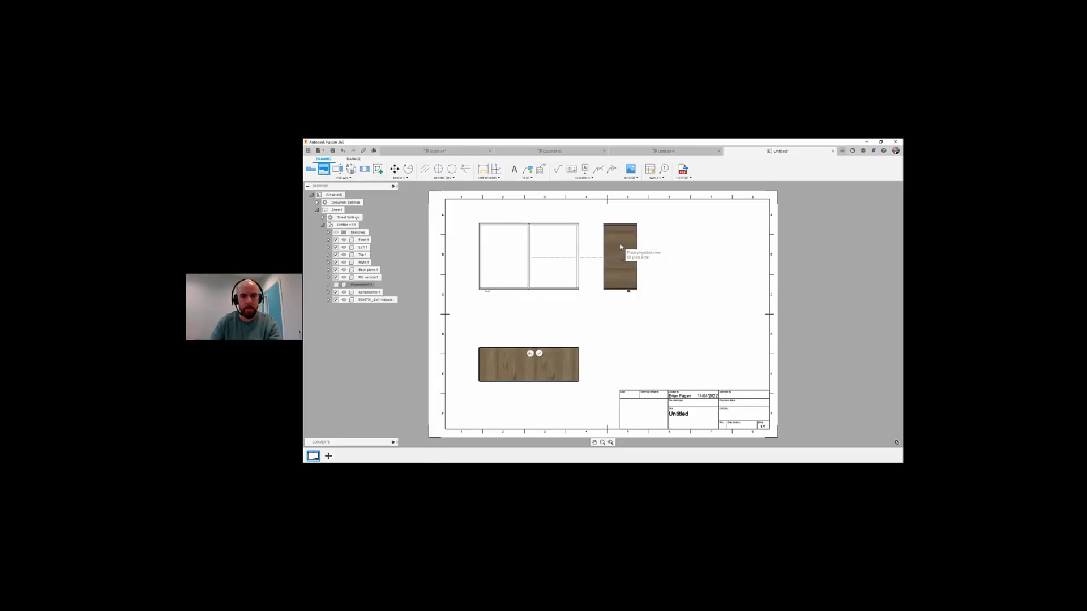
left_click(622, 247)
left_click(717, 326)
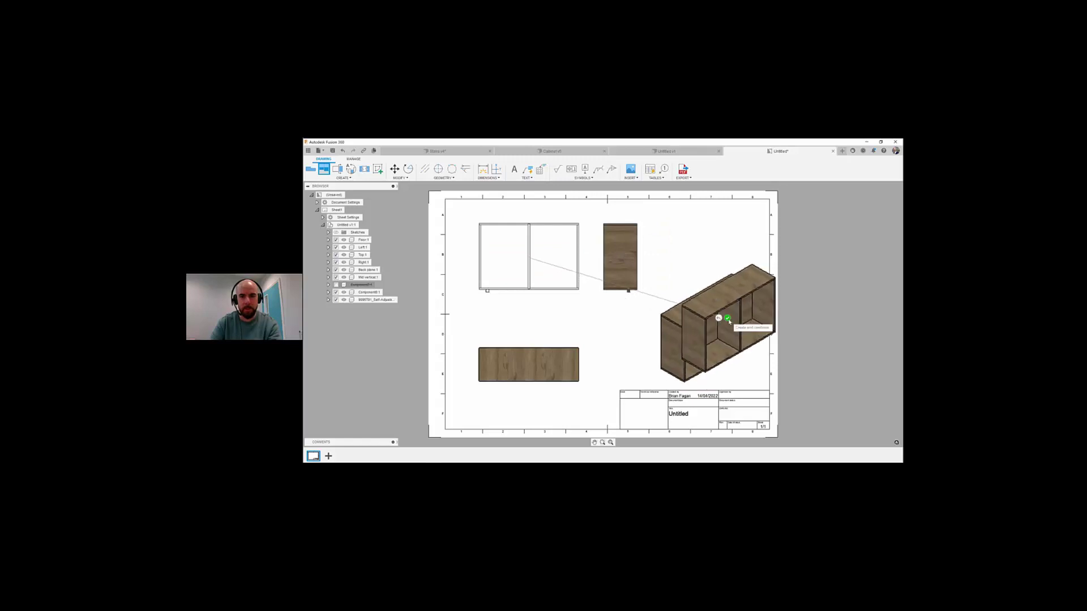
left_click(729, 319)
Step: Change the isometric view's style to shaded
double_click(715, 302)
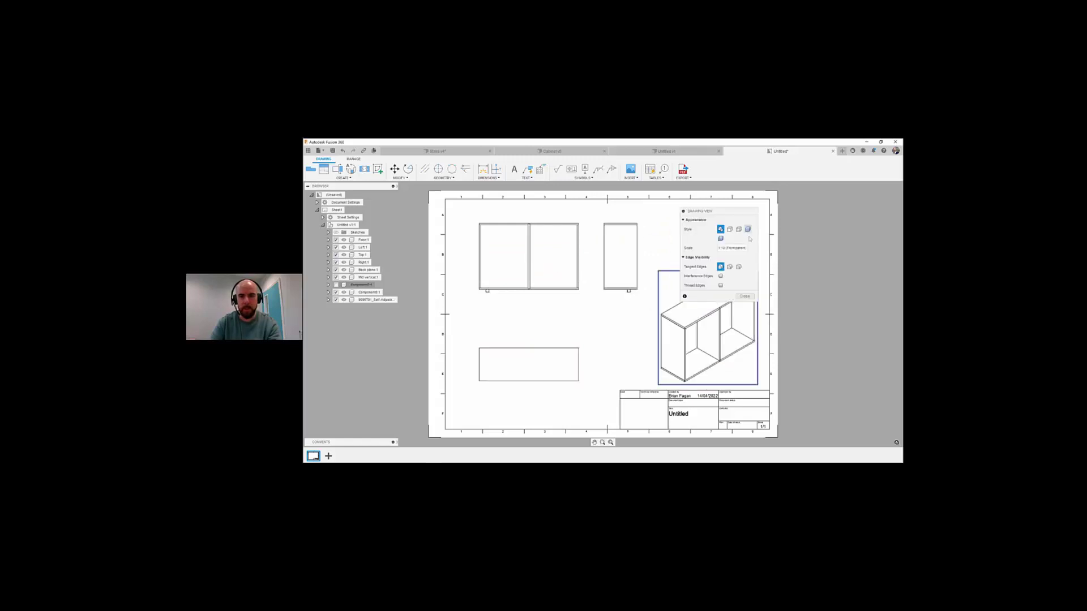
left_click(748, 230)
left_click(745, 296)
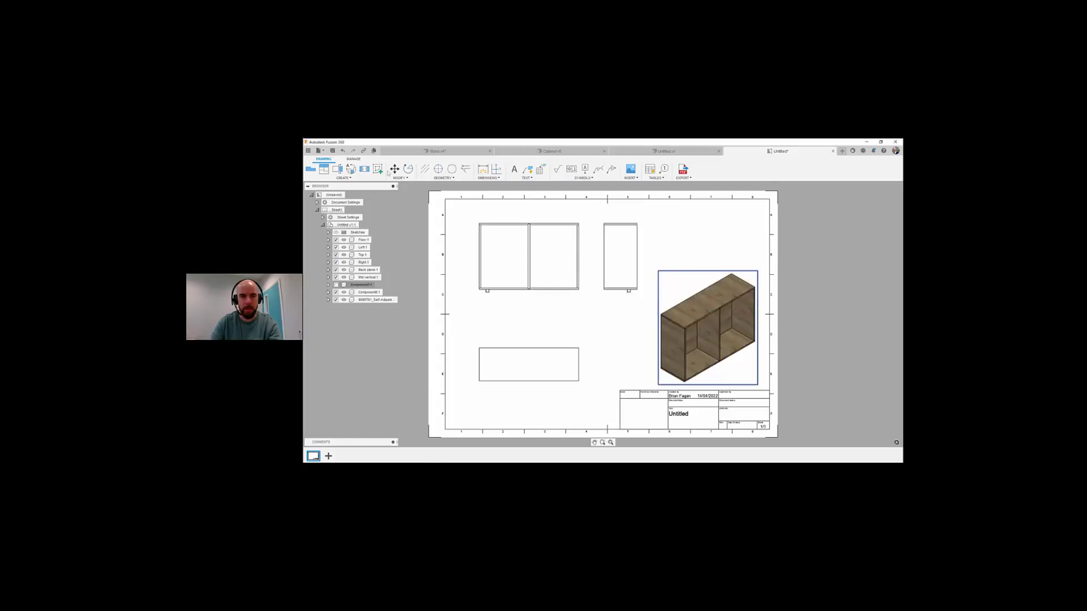
Step: Dimension the front view's overall width and height, and the depth in the top view
left_click(483, 170)
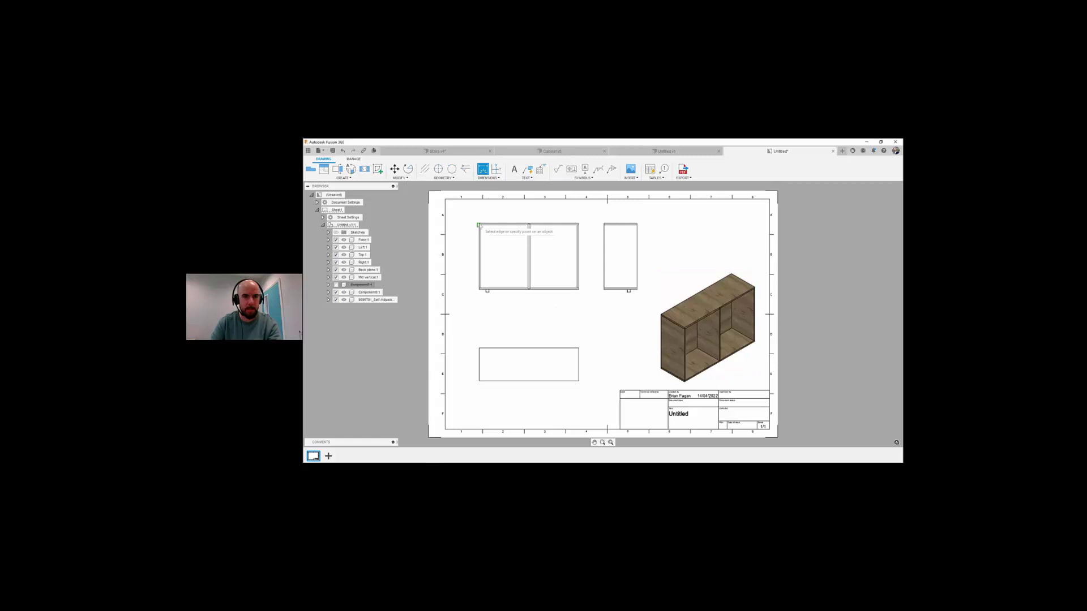
left_click(578, 226)
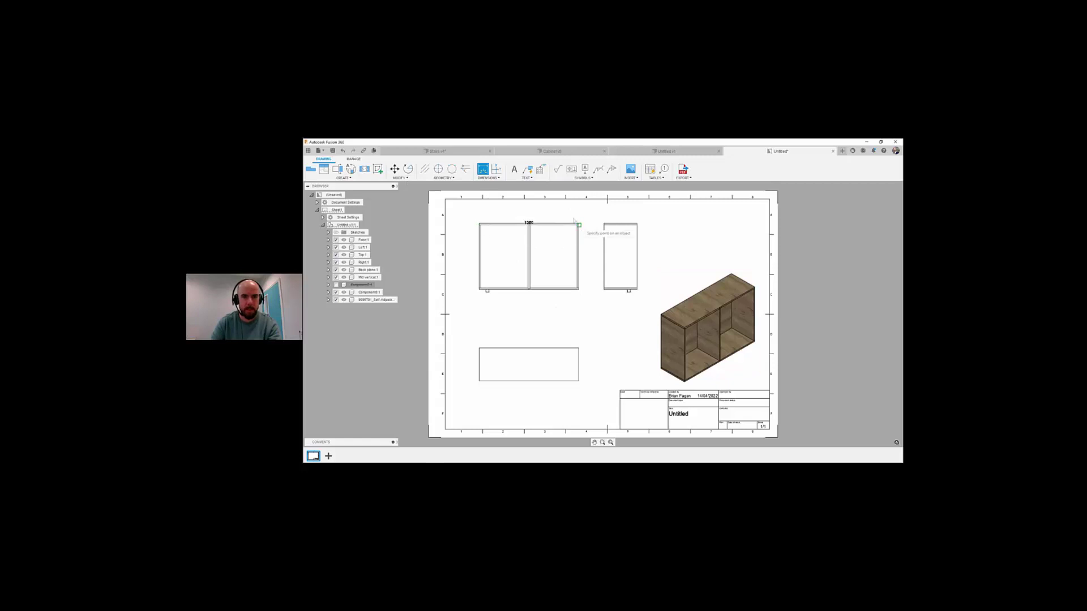
left_click(532, 213)
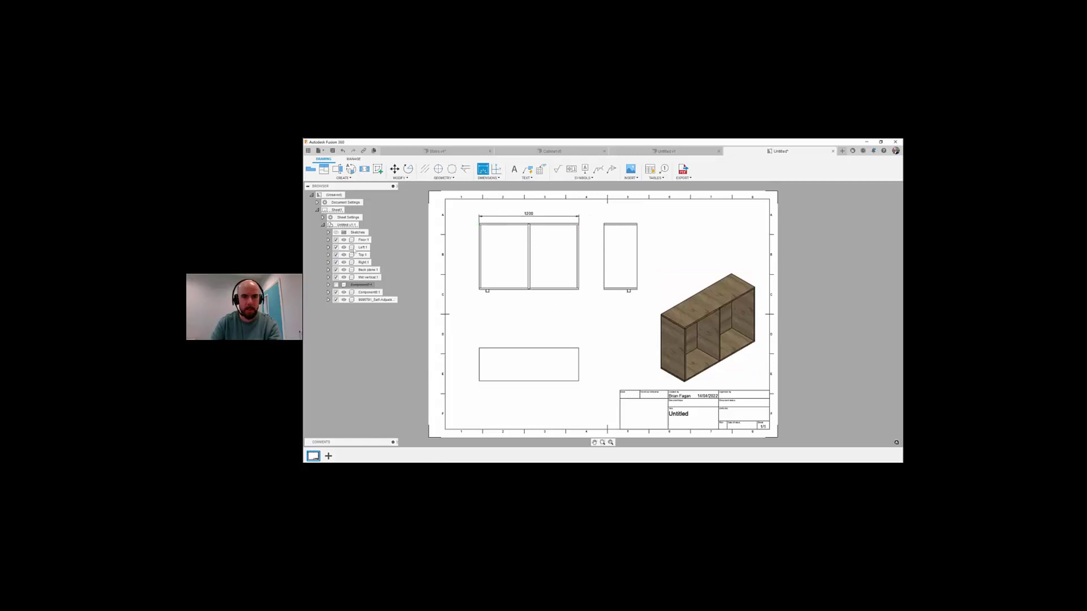
left_click(480, 225)
left_click(480, 290)
left_click(460, 257)
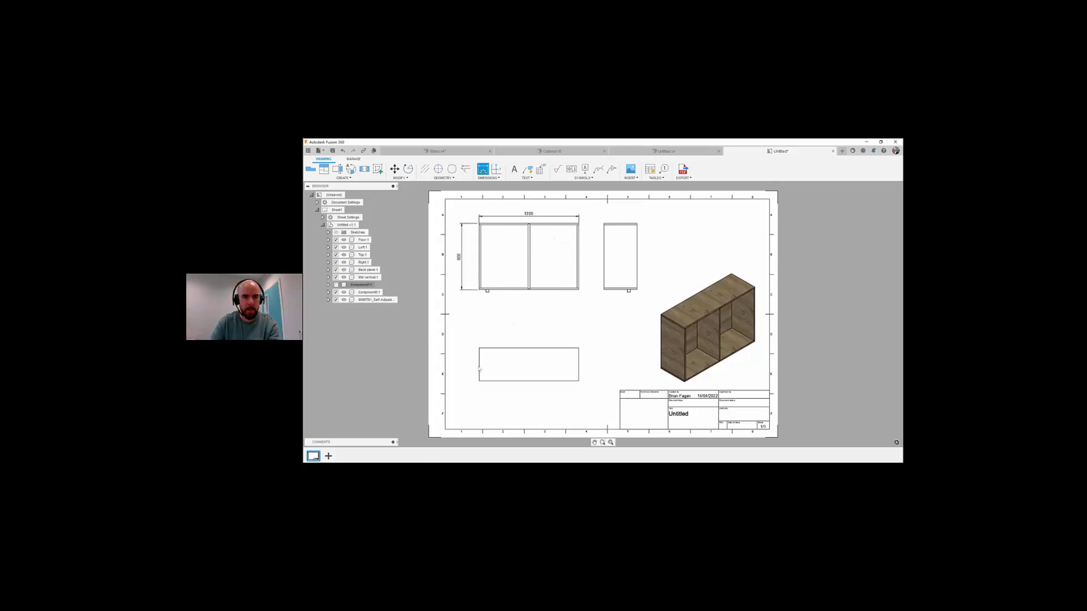
left_click(479, 381)
left_click(468, 371)
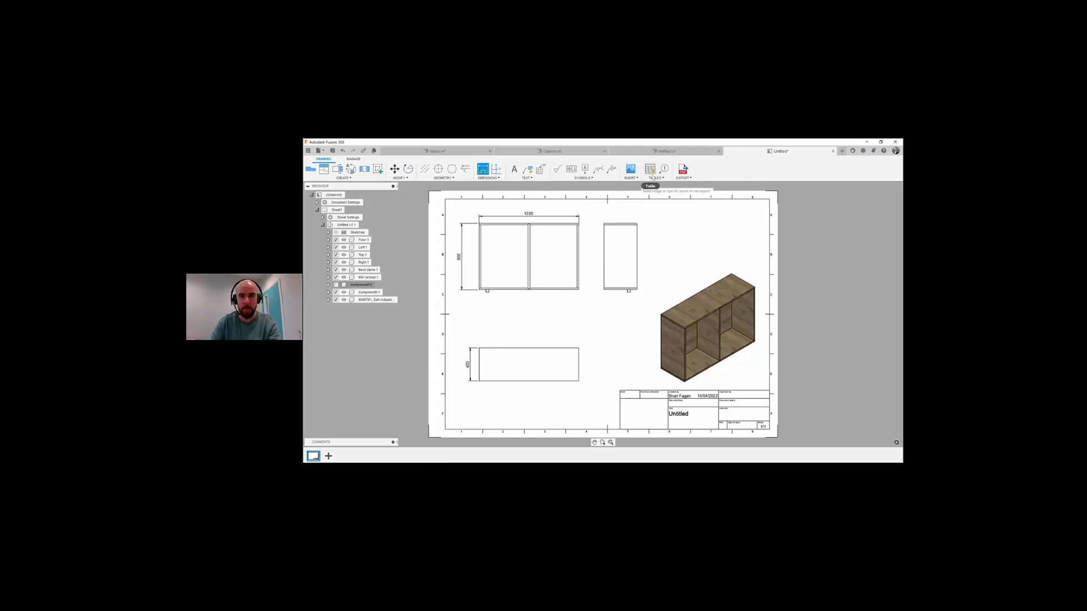
Step: Insert an automatic parts list with balloons in the sheet's upper-right corner
left_click(656, 178)
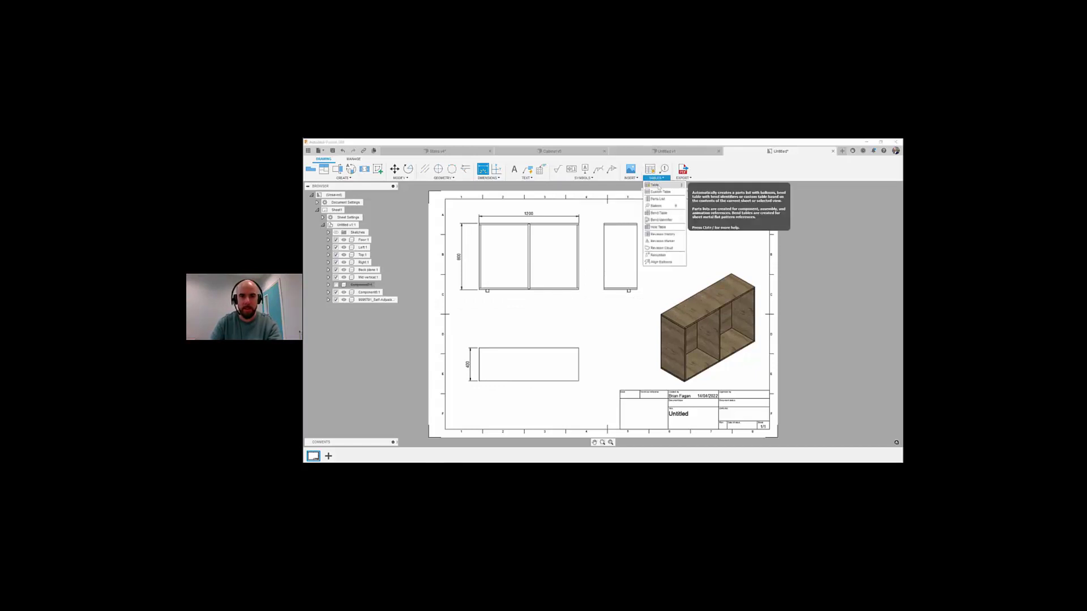
left_click(657, 186)
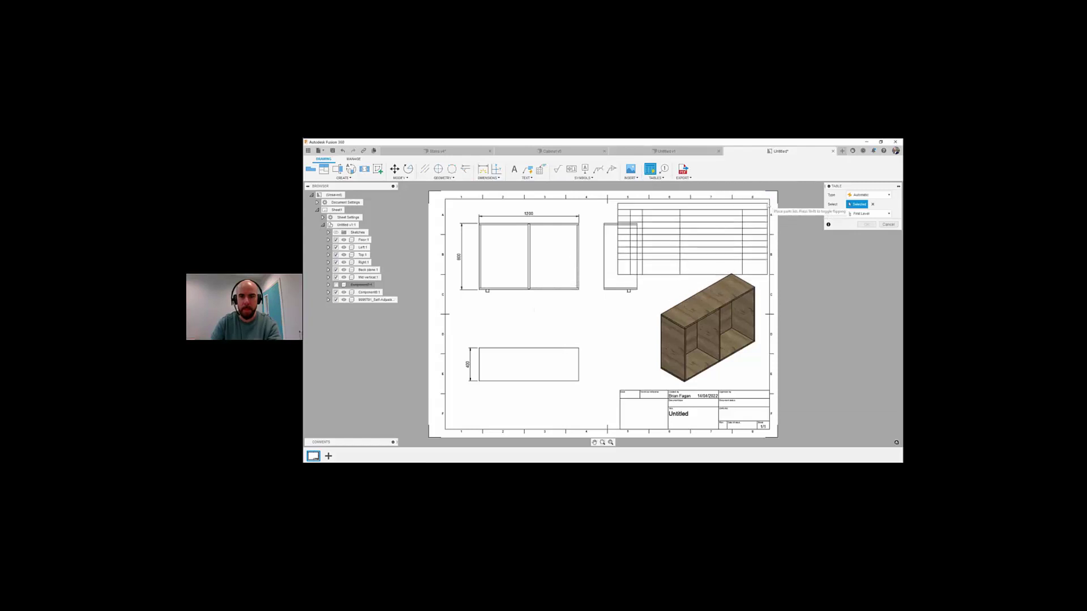
left_click(769, 200)
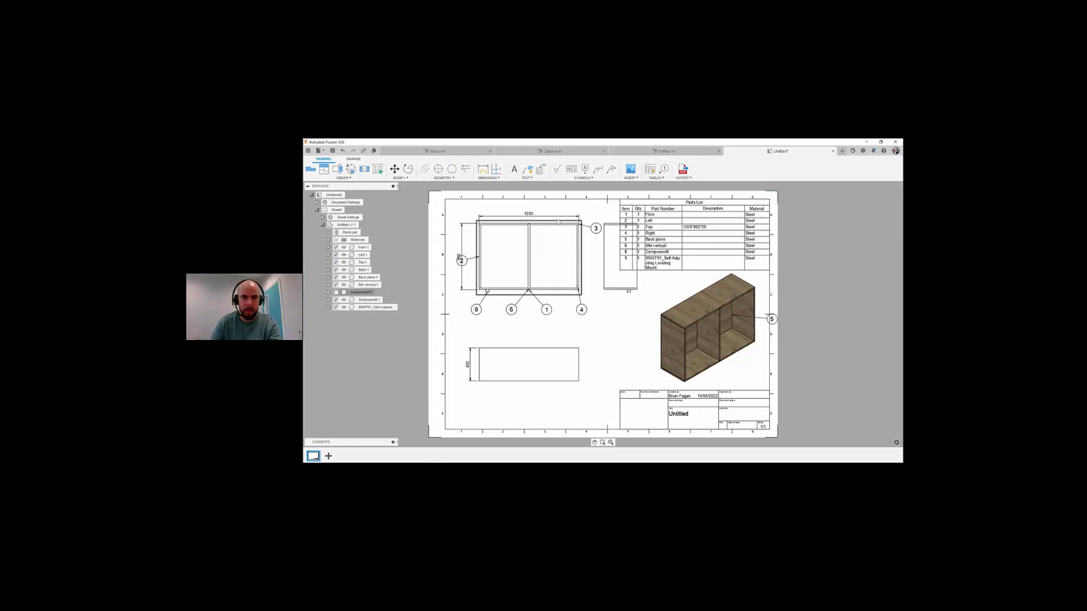
Step: Move the front and side views left, clear of the parts list, and reposition balloons 2 and 9 beside the front view
left_click_drag(558, 242, 541, 241)
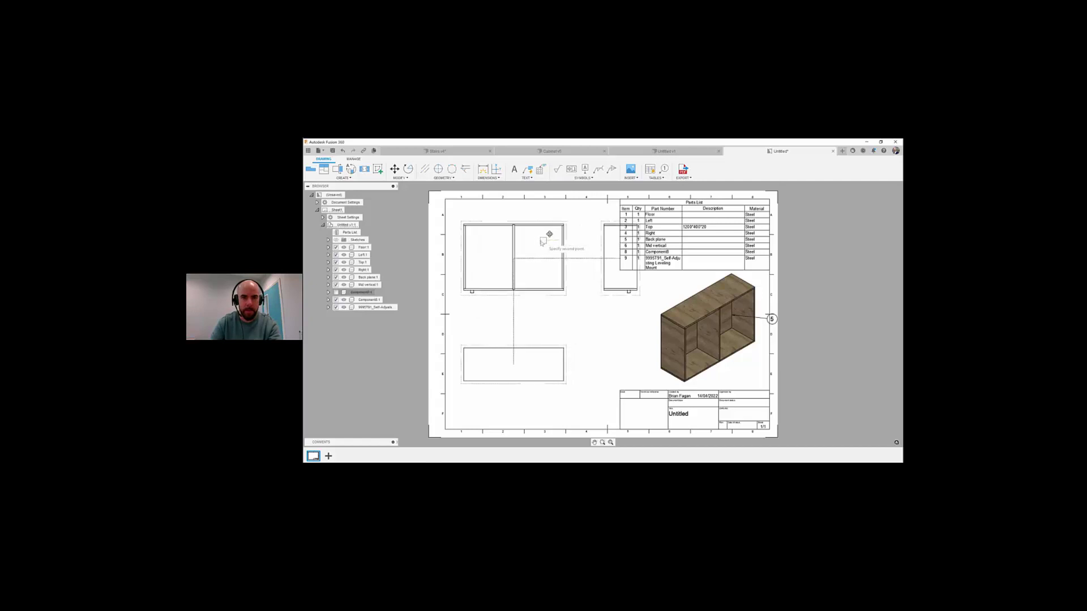
left_click(540, 241)
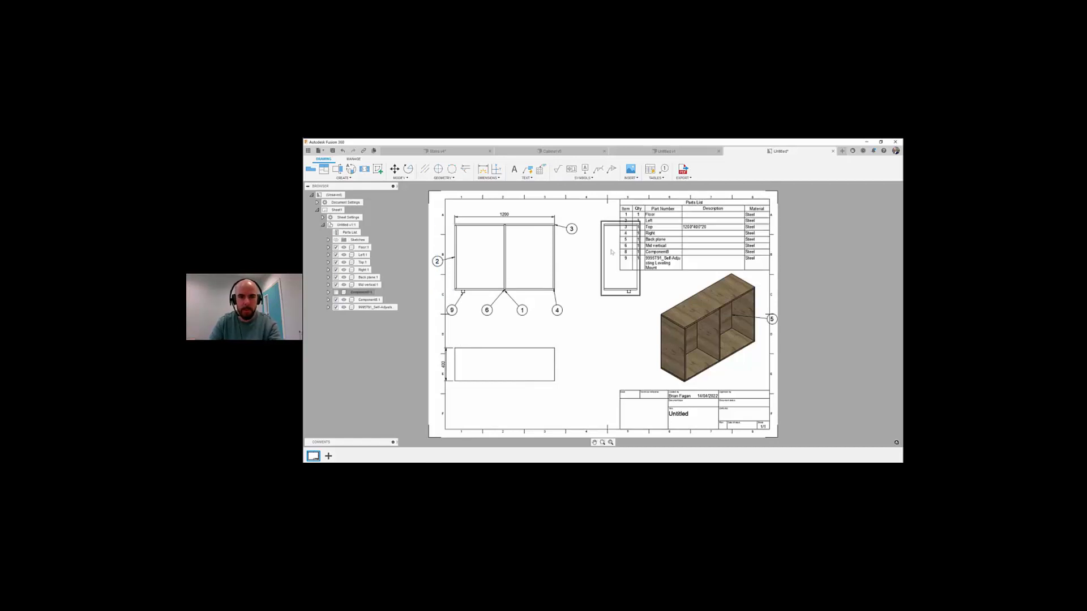
left_click_drag(611, 252, 572, 214)
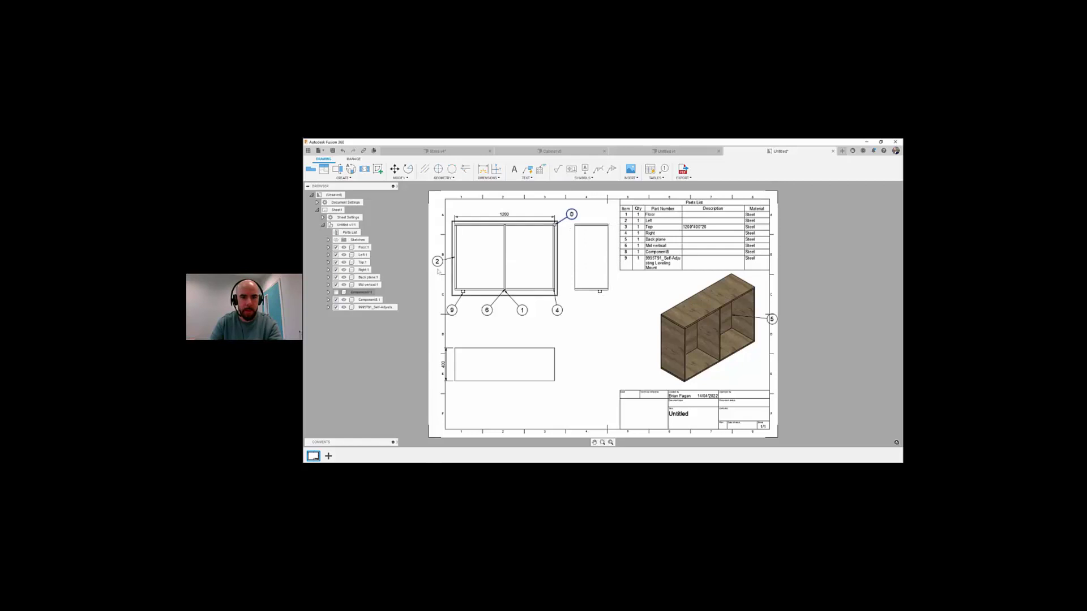
left_click_drag(437, 261, 479, 249)
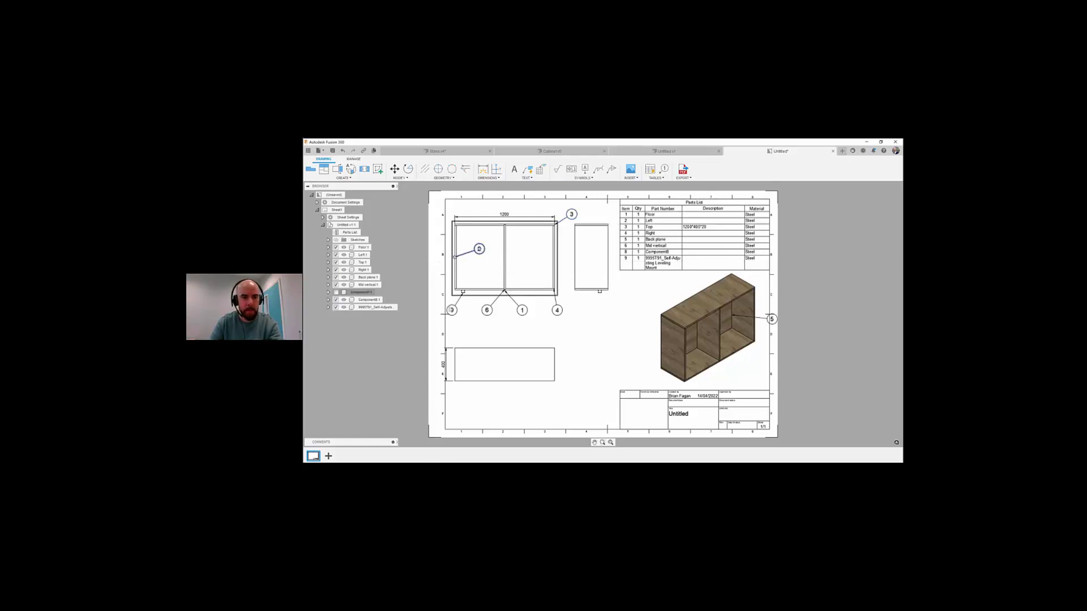
left_click_drag(454, 313, 458, 313)
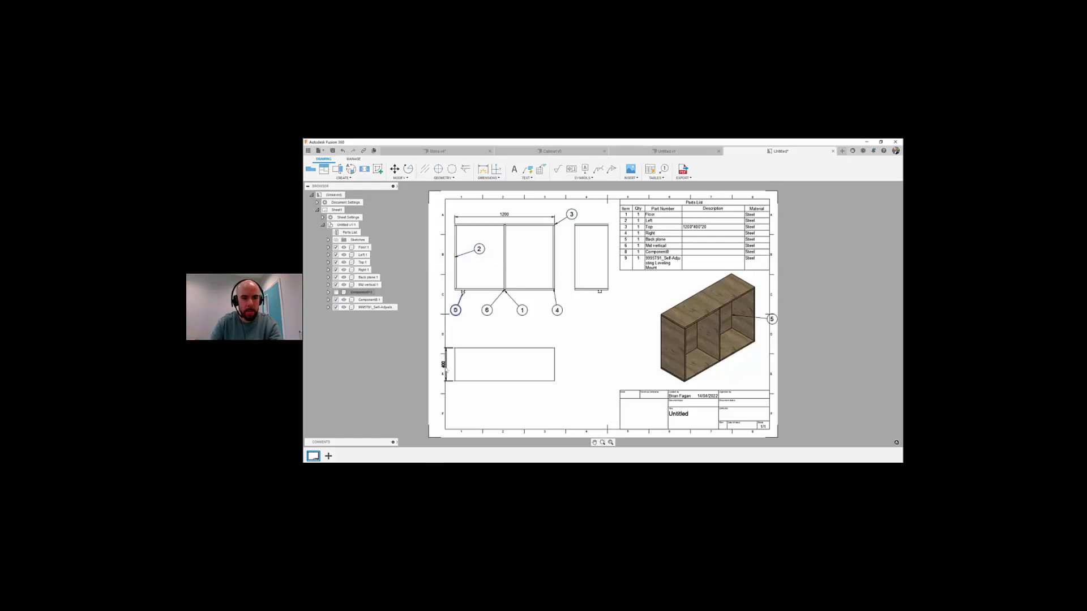
Step: Dimension the side view's left edge and replace the top view's depth dimension with one on the view's right side
left_click(445, 365)
key("Delete")
left_click(483, 169)
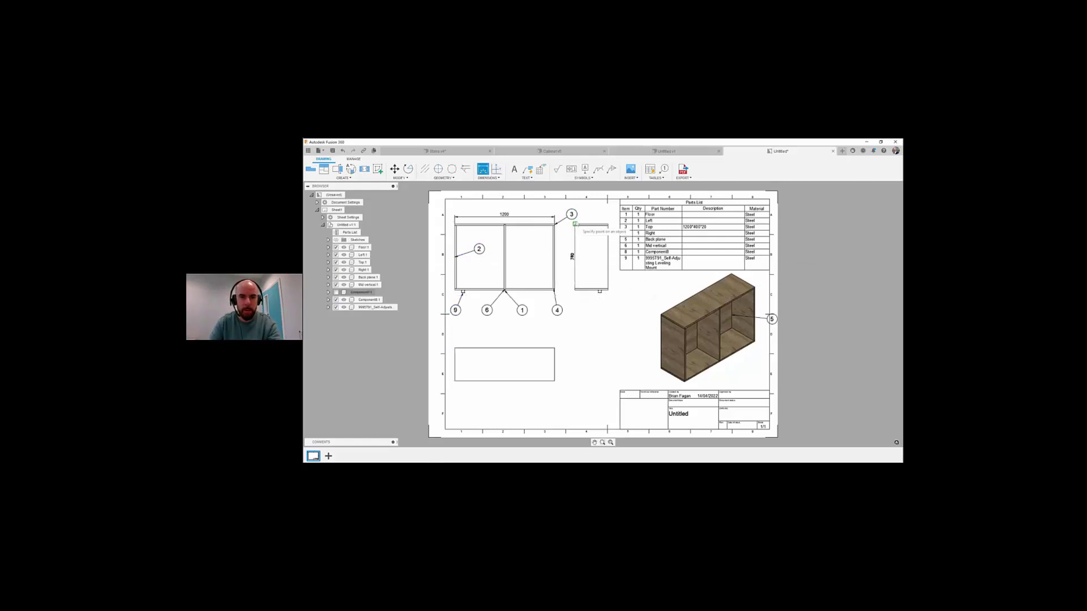
left_click(576, 252)
left_click(564, 272)
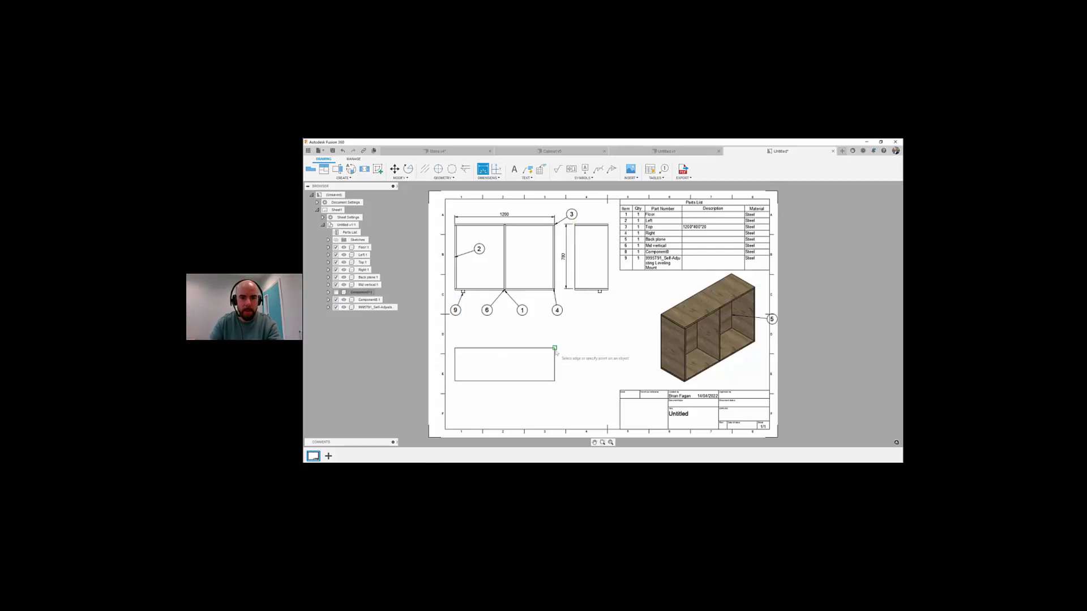
left_click(554, 364)
left_click(571, 366)
key("Escape")
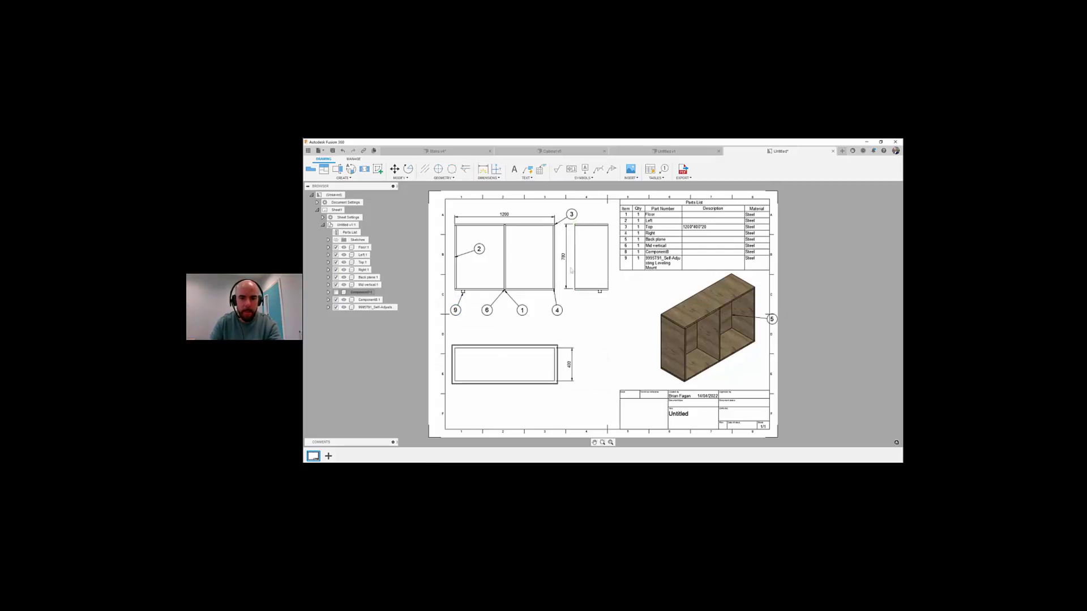
Step: Dimension the side view's overall height between its top and bottom left corners, and save the drawing
left_click(483, 169)
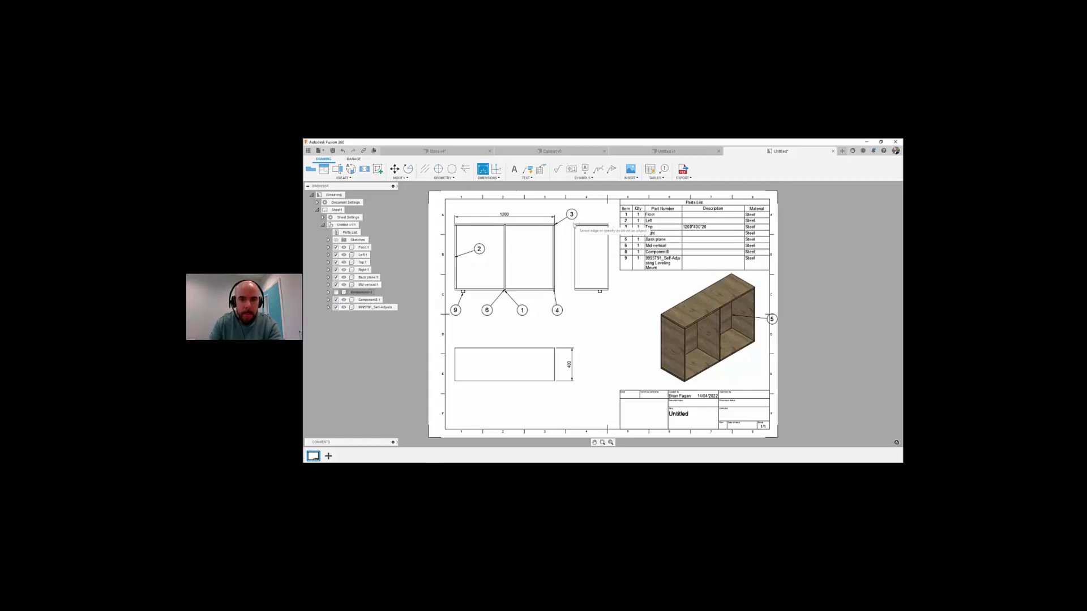
left_click(575, 224)
left_click(575, 291)
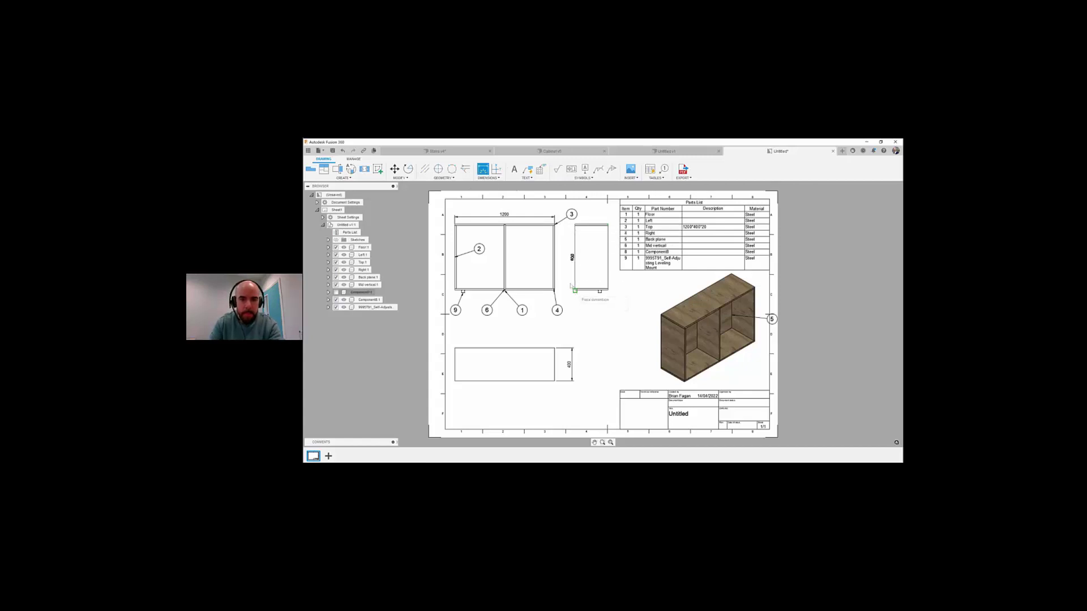
left_click(563, 258)
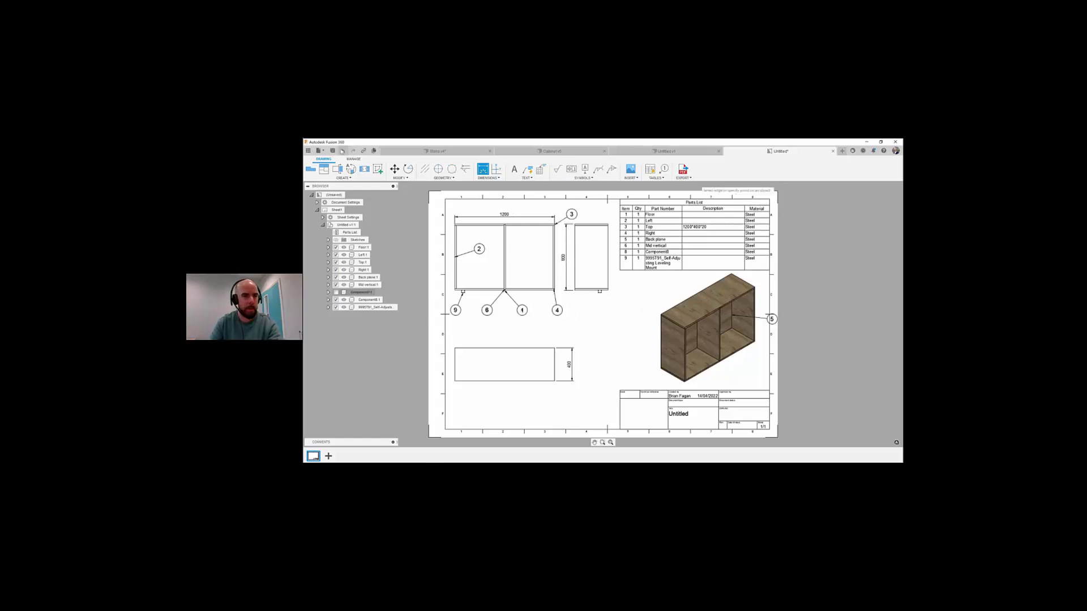
left_click(333, 151)
left_click(700, 272)
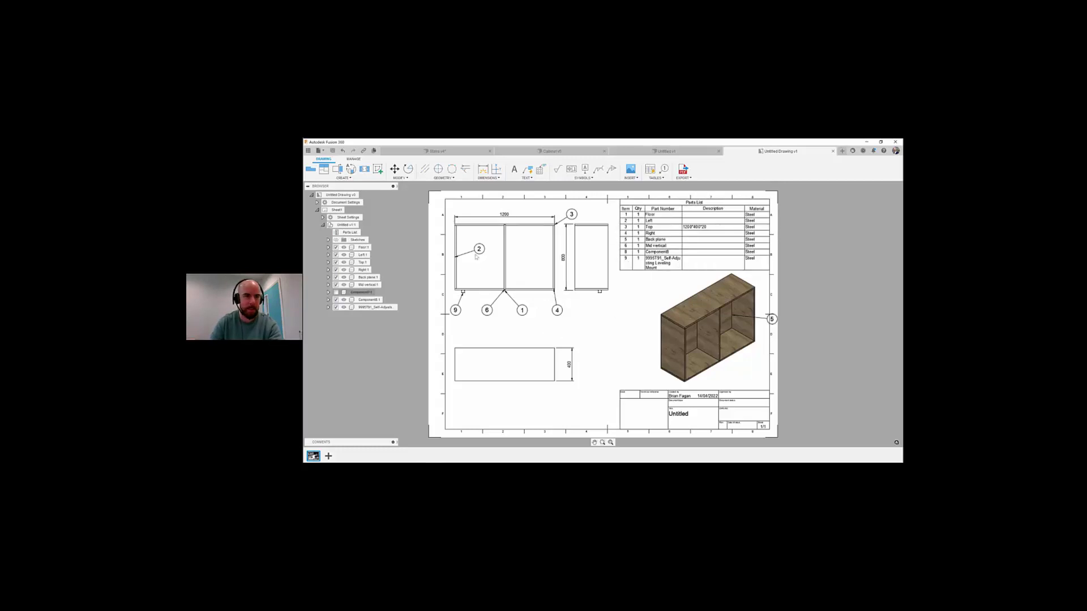
Step: In the cabinet design, set the user parameters to Length 1000 mm, Height 500 mm, Depth 600 mm and Plywood 18 mm
left_click(700, 151)
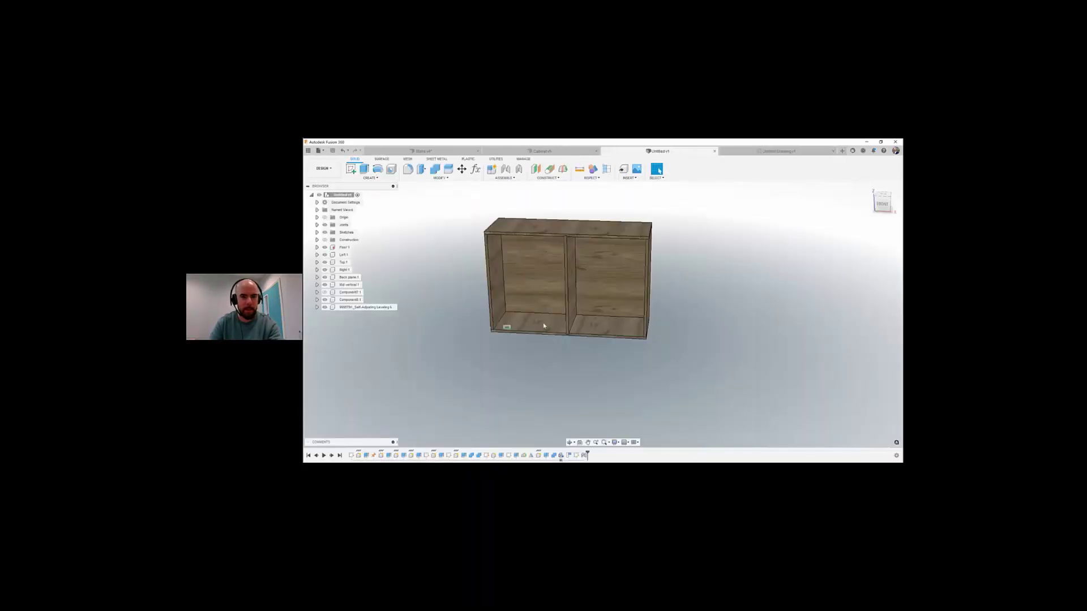
scroll(563, 334, "down", 1)
left_click(475, 168)
left_click(608, 353)
type("1000")
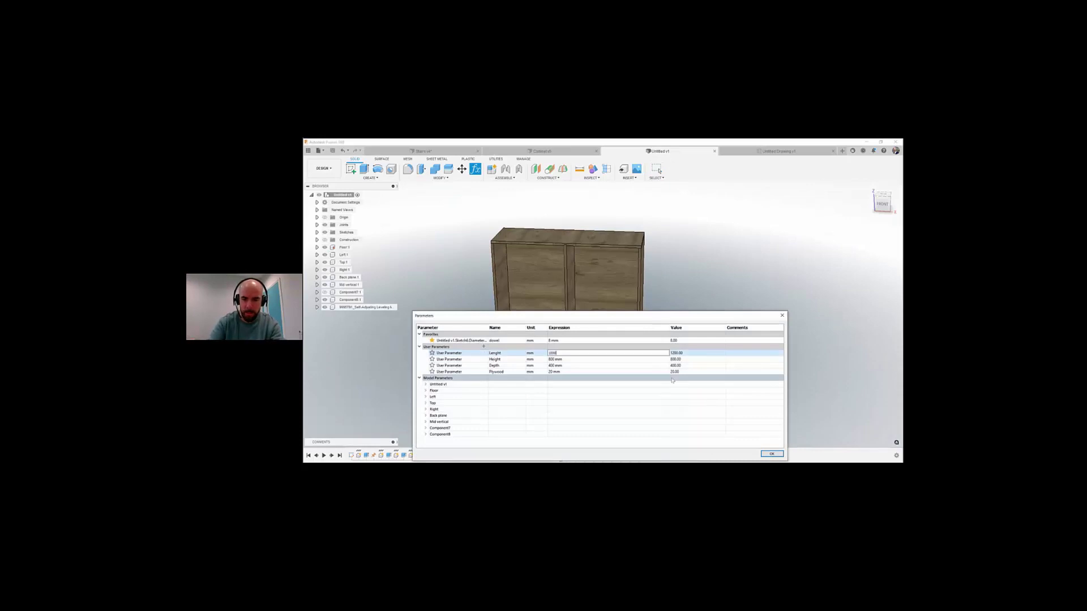
key("Tab")
type("500")
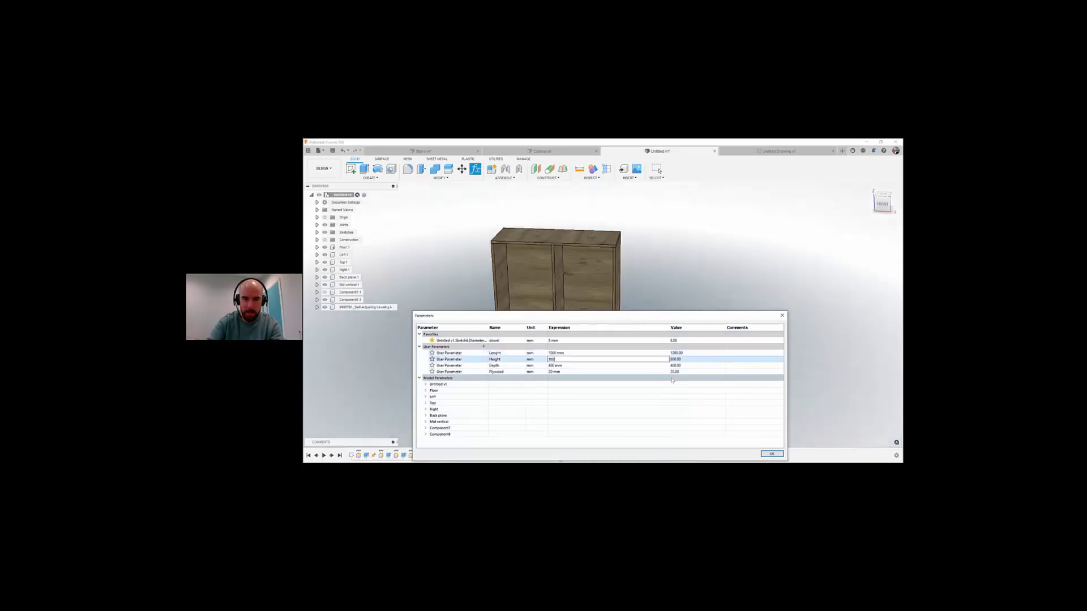
key("Tab")
type("600")
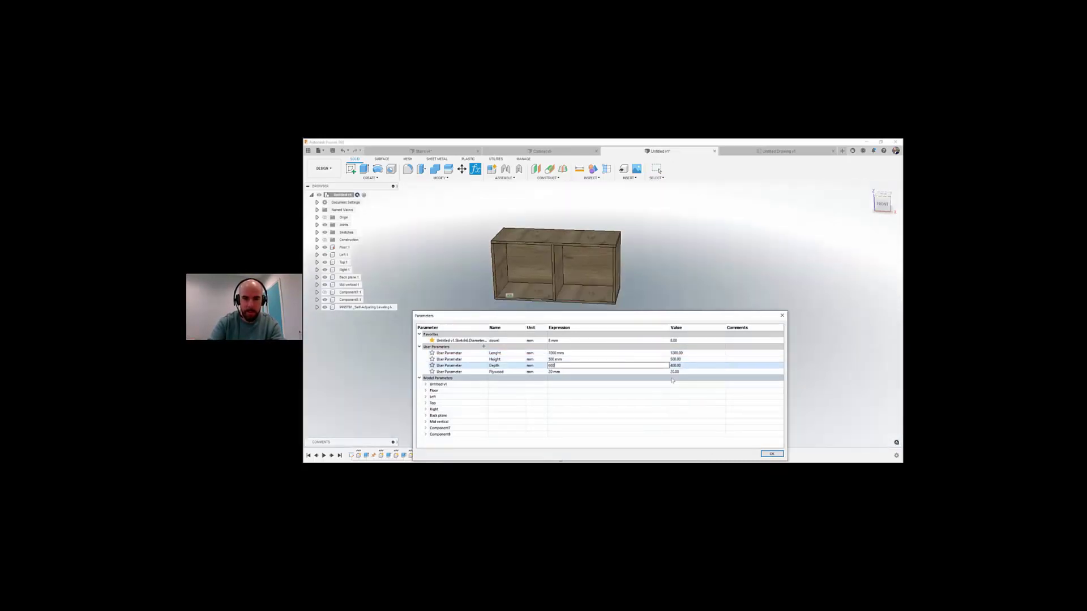
key("Tab")
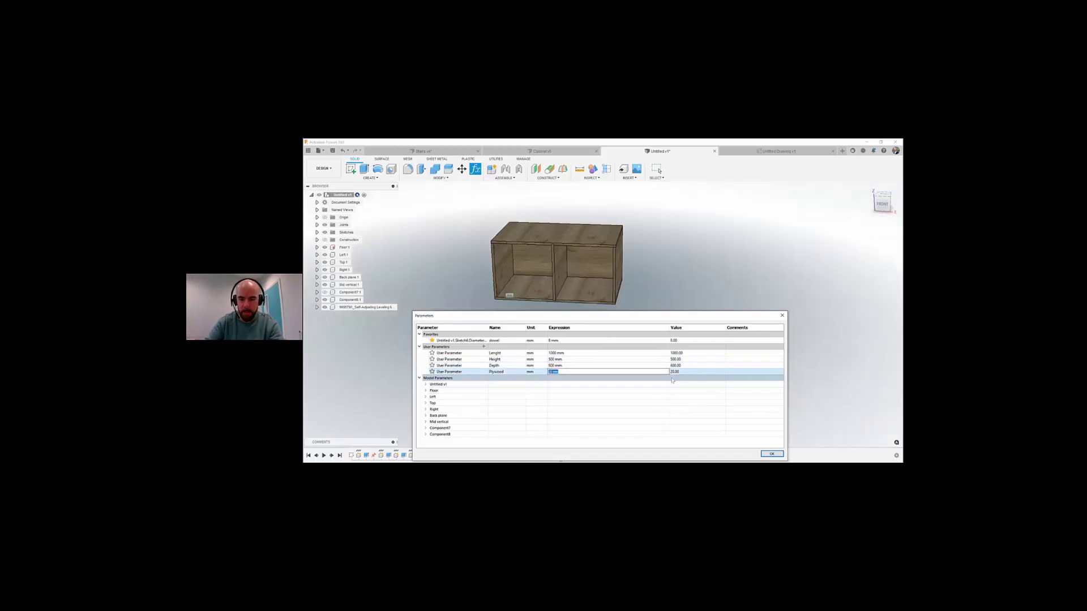
type("18")
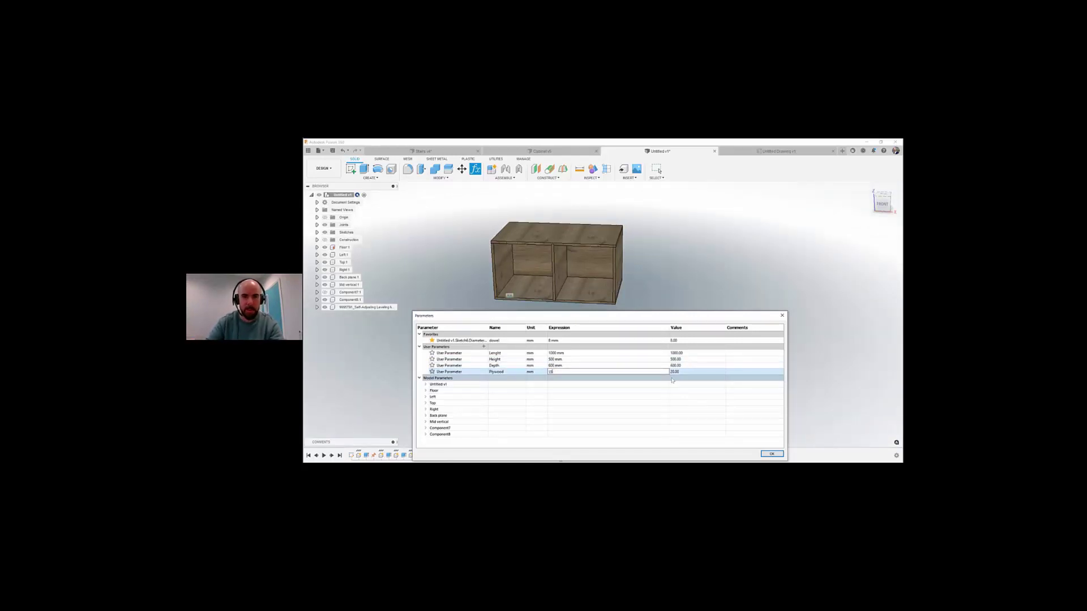
key("Return")
left_click(771, 454)
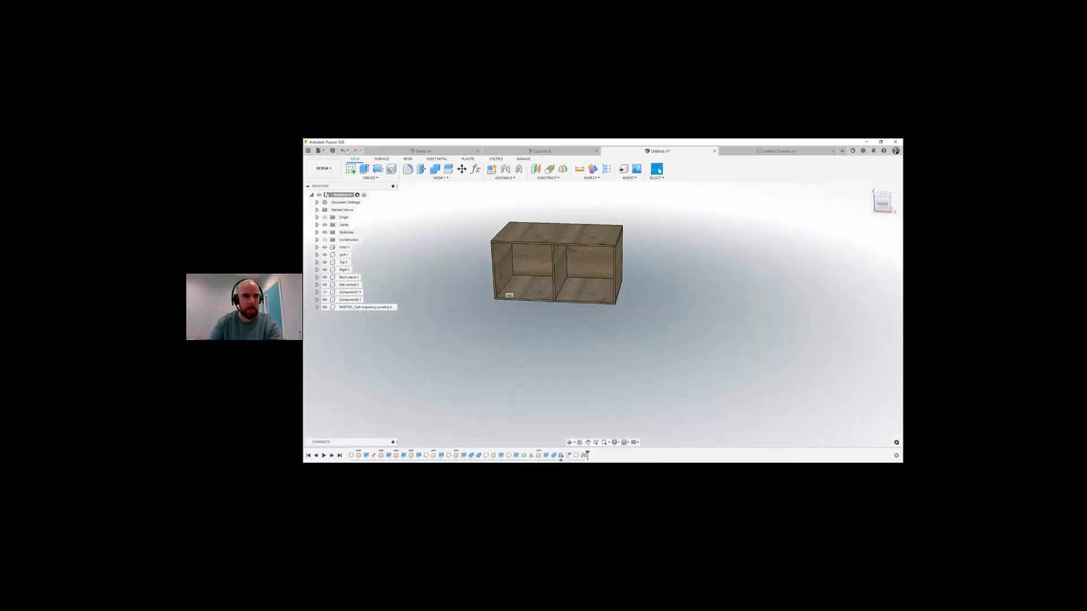
Step: Save the cabinet design as a new version and update the drawing to reference it
left_click(333, 151)
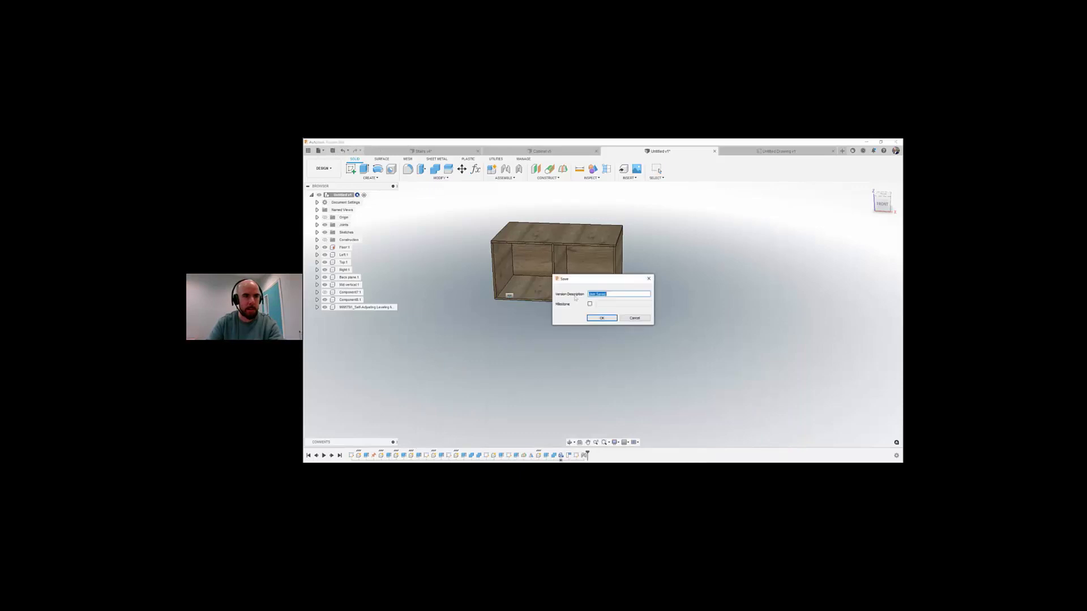
left_click(602, 318)
left_click(794, 152)
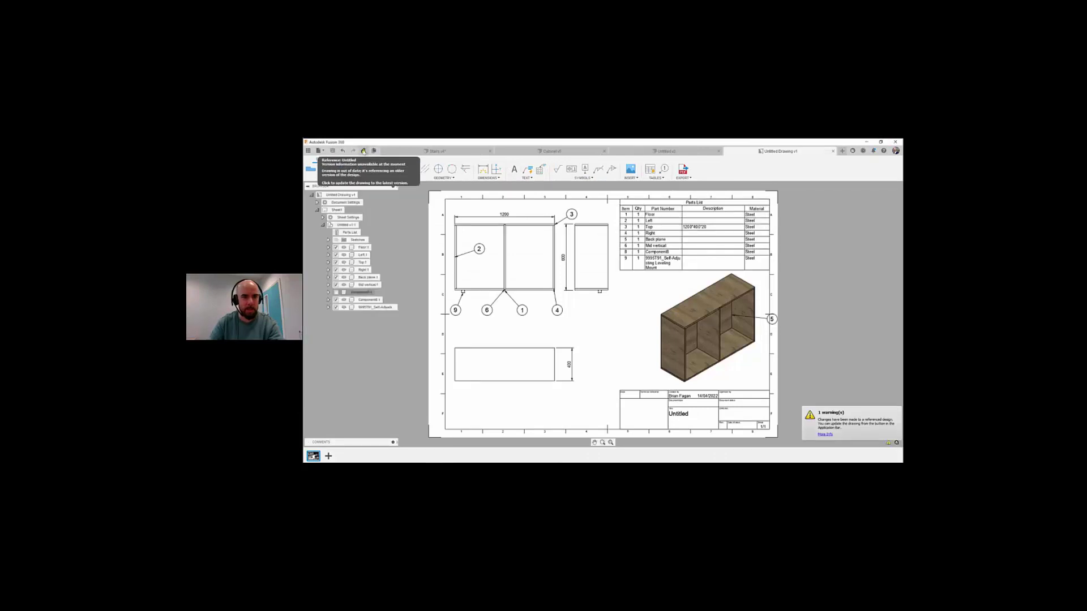
left_click(363, 151)
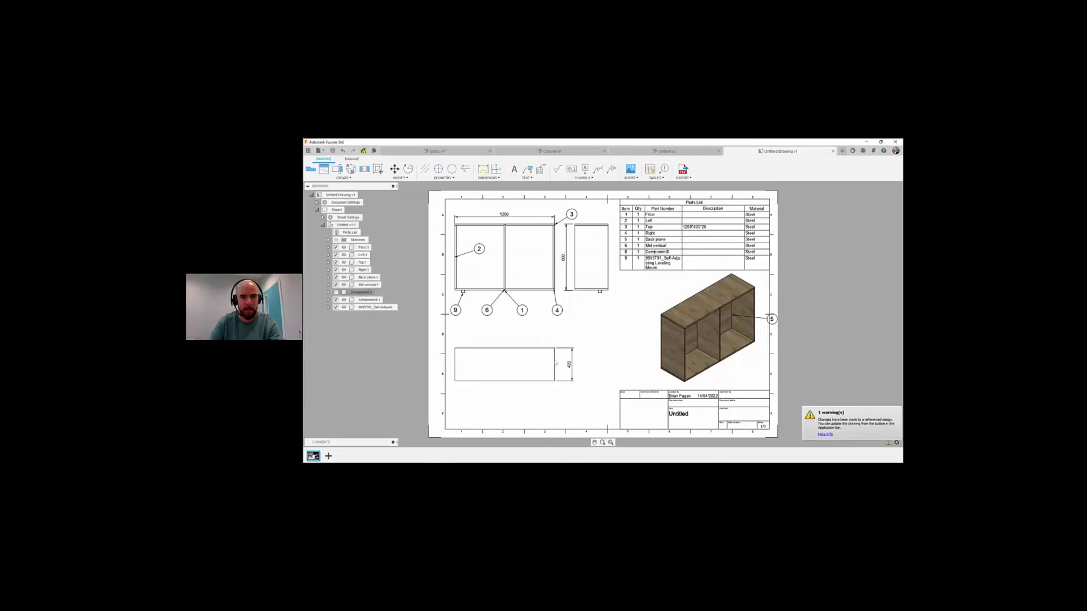
left_click(363, 151)
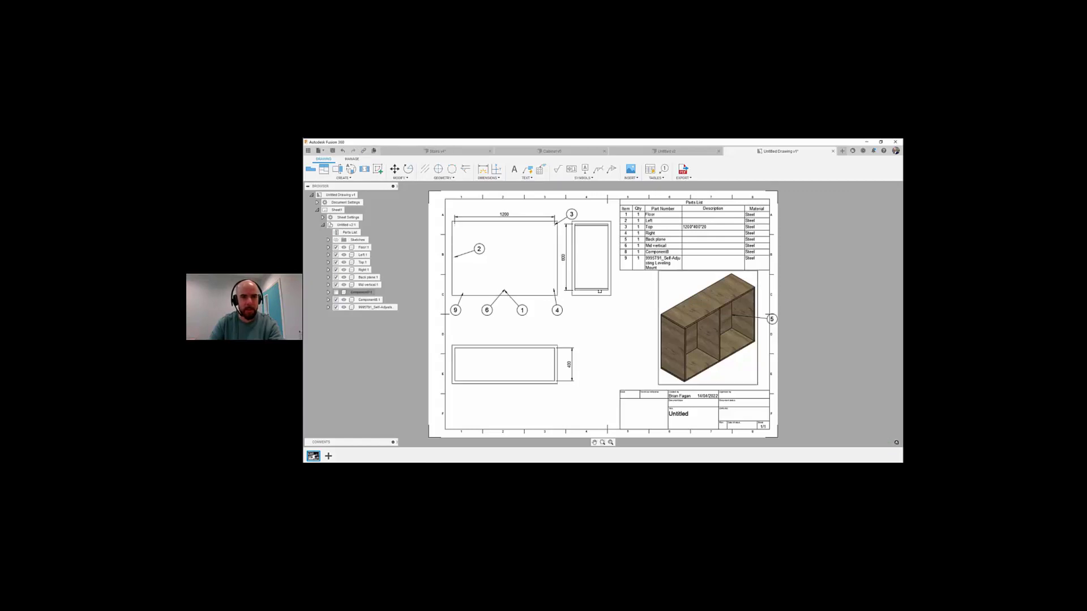
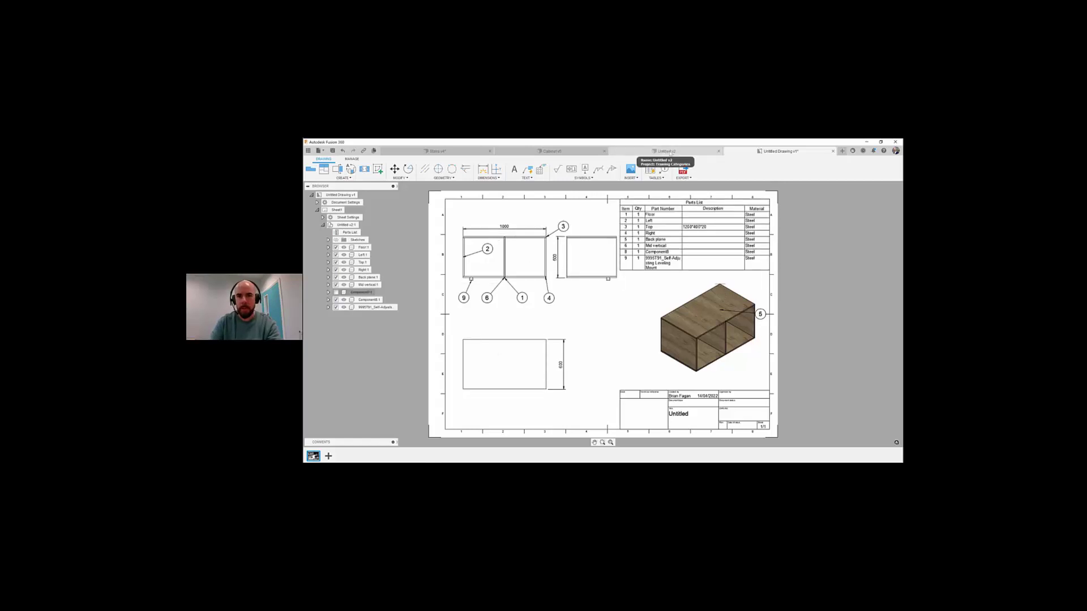
Step: Return to the cabinet design and replay its modelling timeline from the first feature to the last
left_click(670, 151)
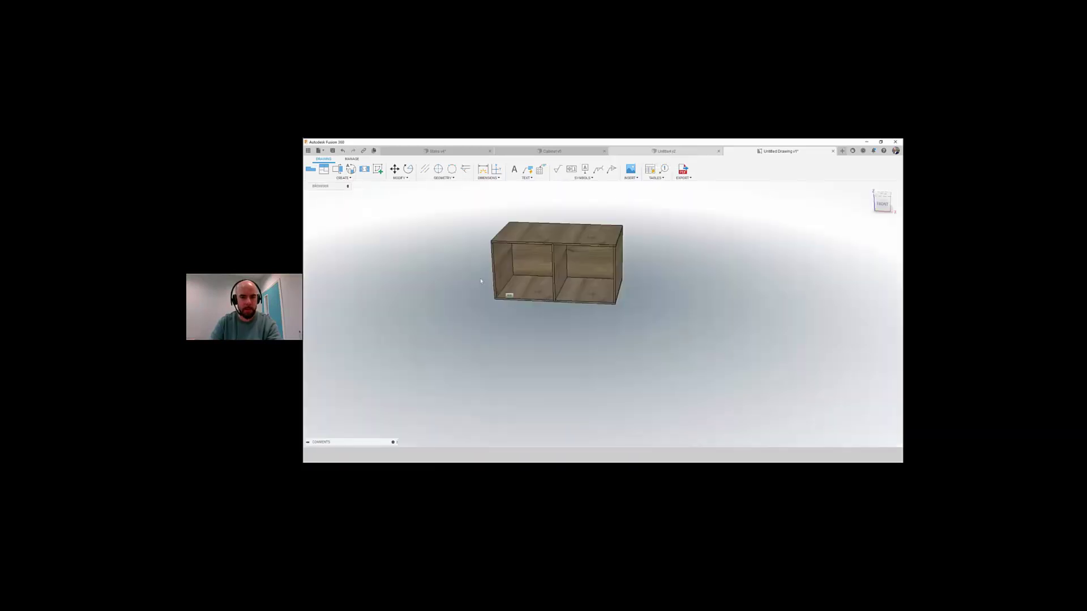
middle_click_drag(466, 320, 492, 332, "shift")
middle_click_drag(492, 332, 575, 313)
middle_click_drag(508, 279, 507, 250)
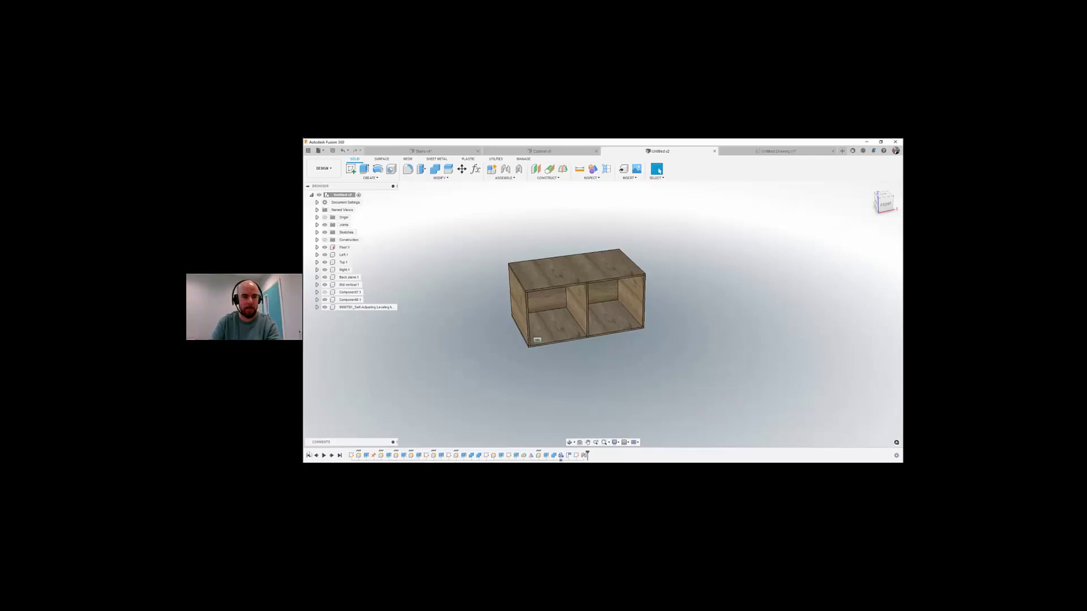
left_click(308, 456)
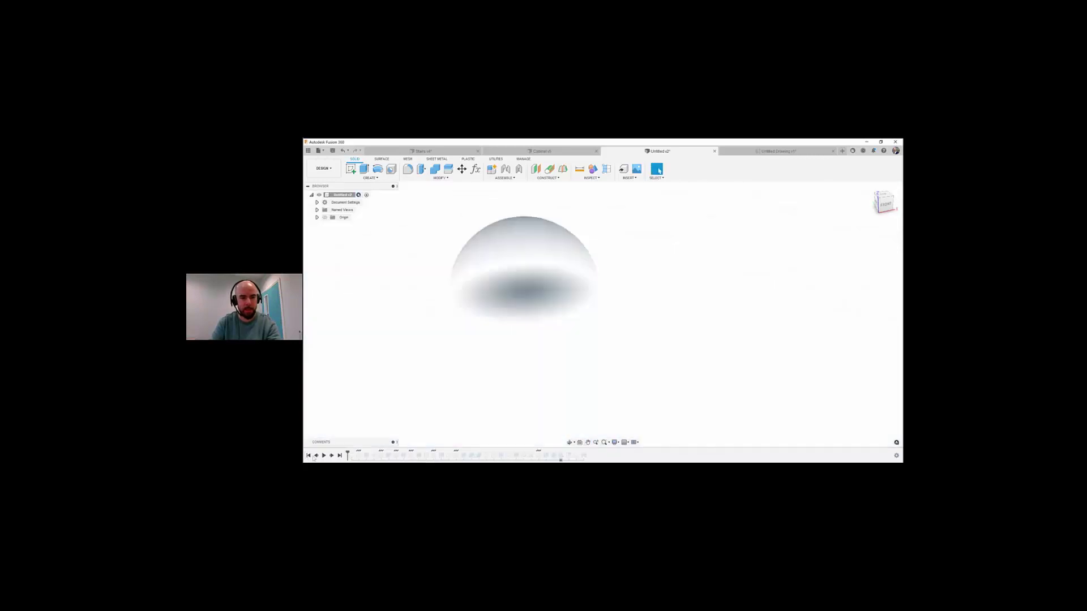
left_click(324, 456)
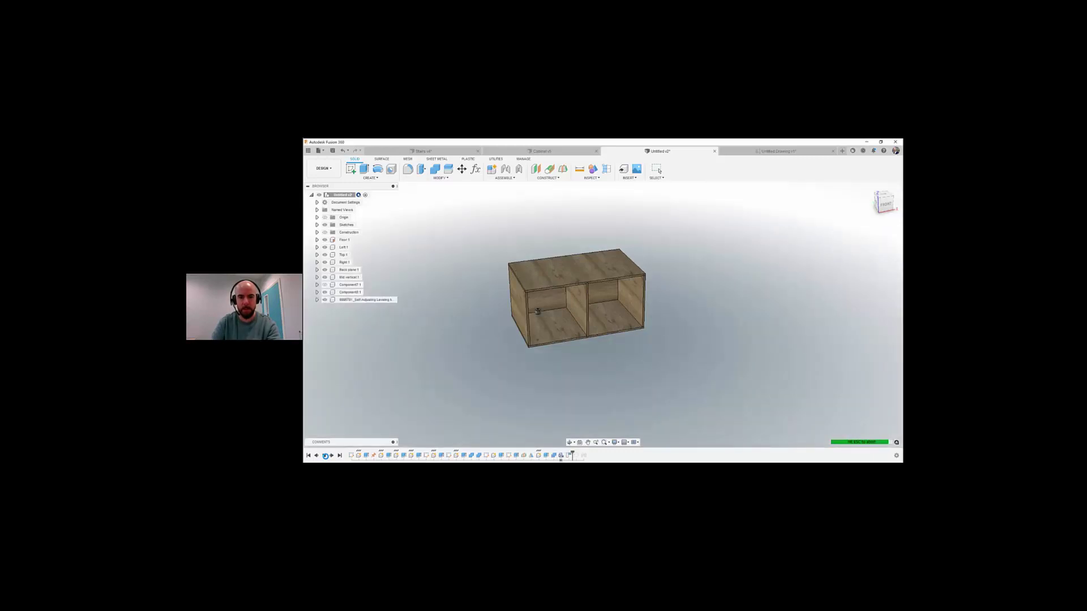
left_click(324, 456)
left_click(340, 456)
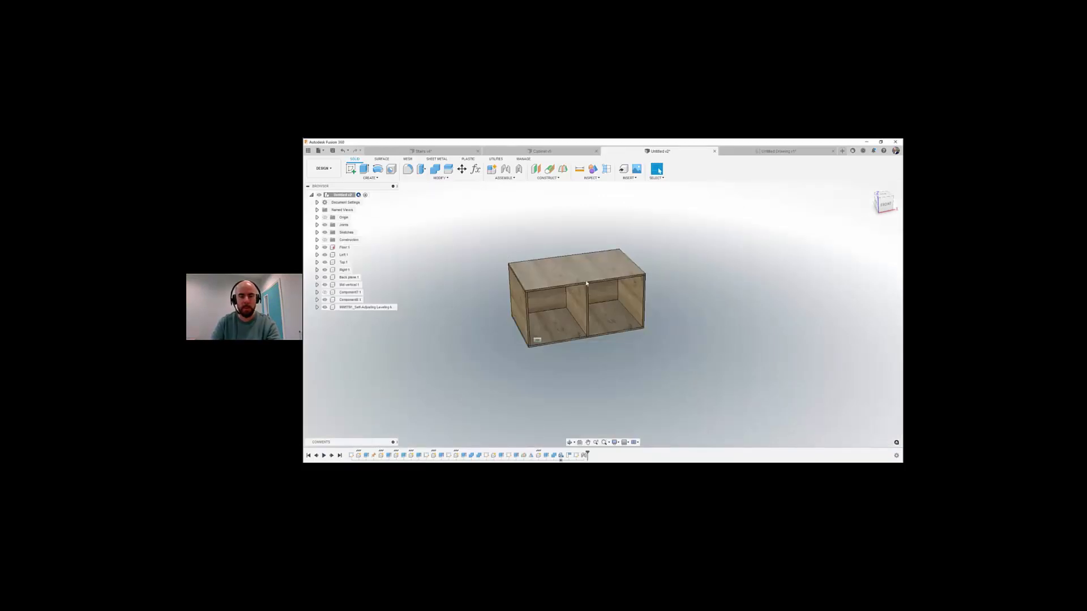
Step: Switch the cabinet design to the Manufacture workspace
middle_click_drag(587, 268, 582, 272)
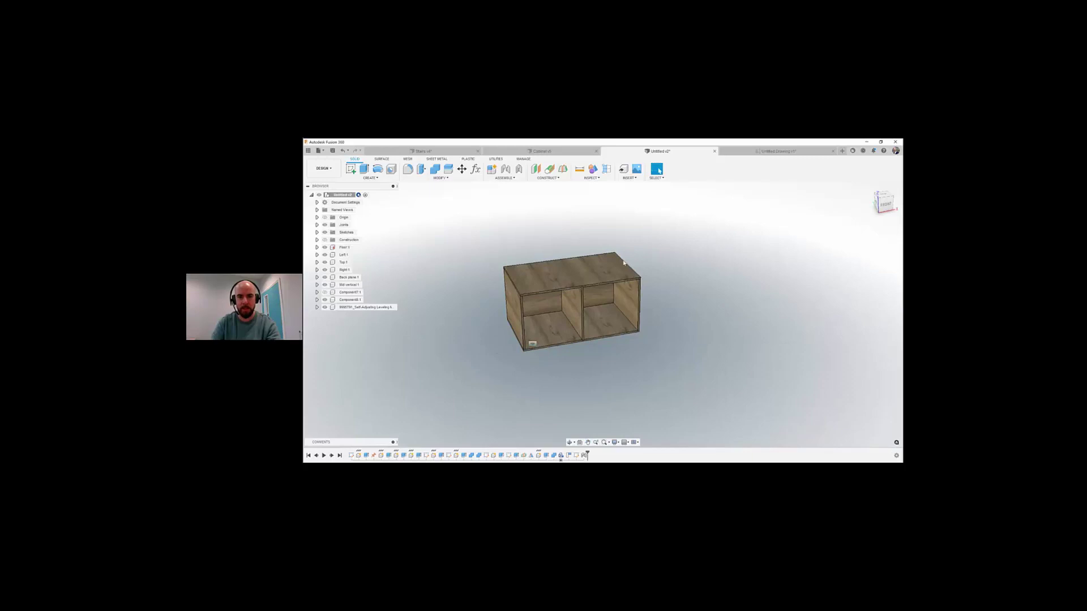
left_click(326, 172)
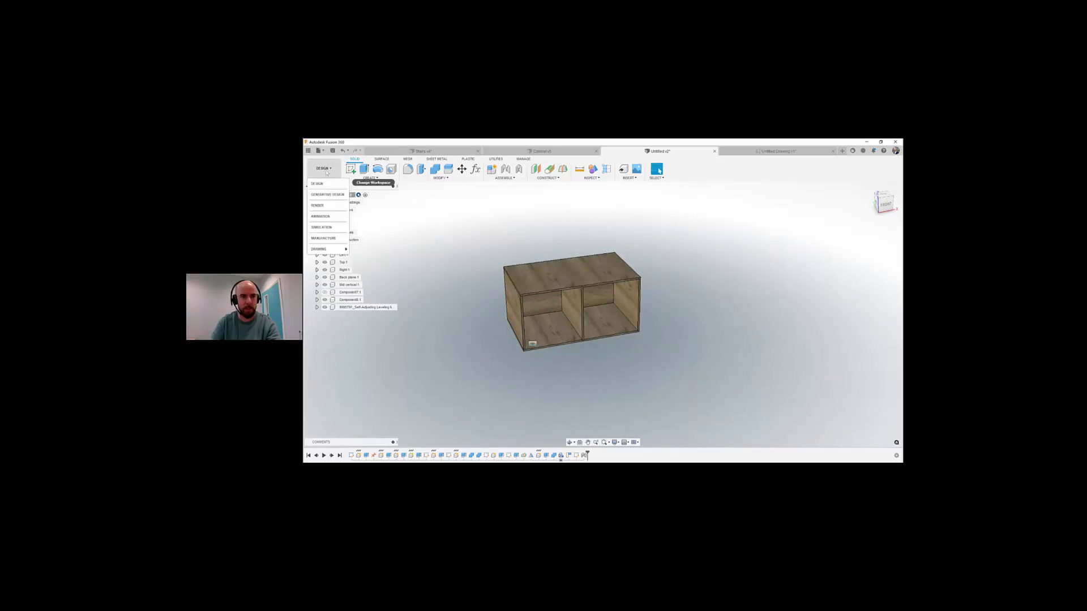
left_click(324, 238)
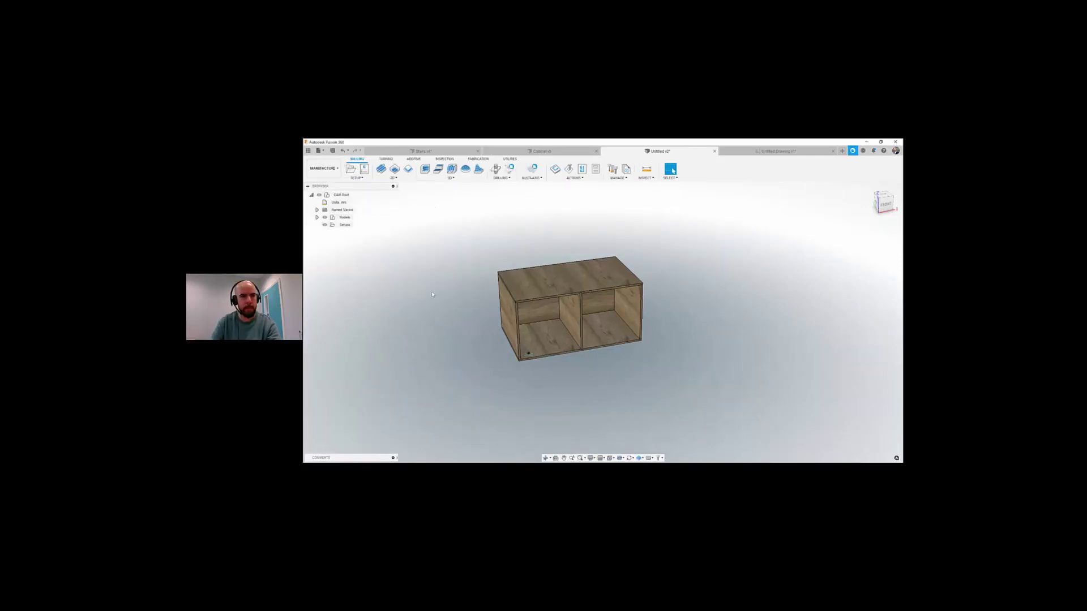
Step: Create a manufacturing model of the cabinet and open it for editing
middle_click_drag(540, 277, 540, 286)
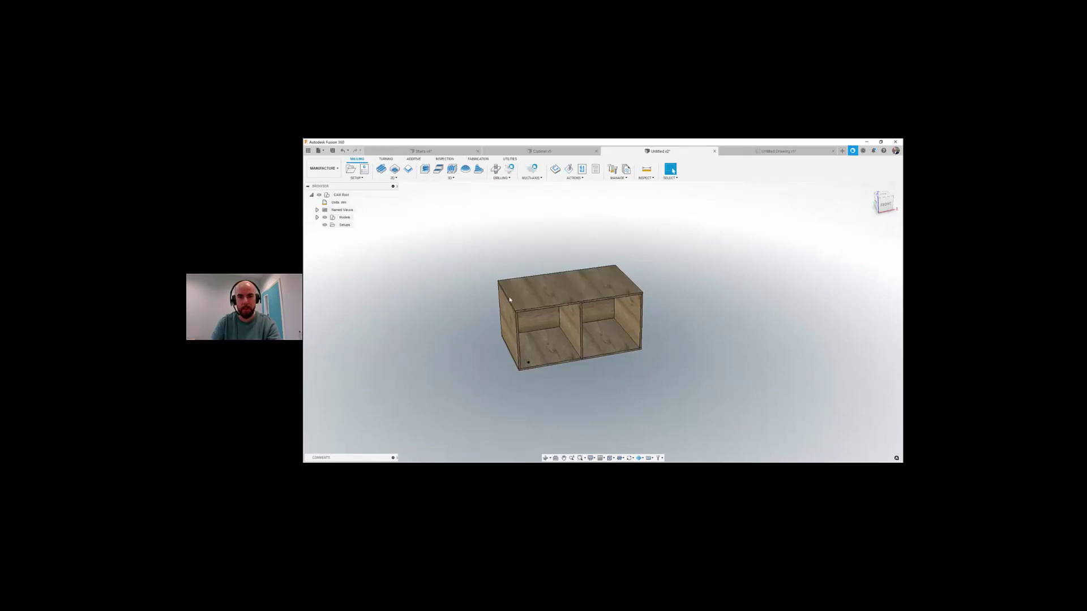
left_click(356, 178)
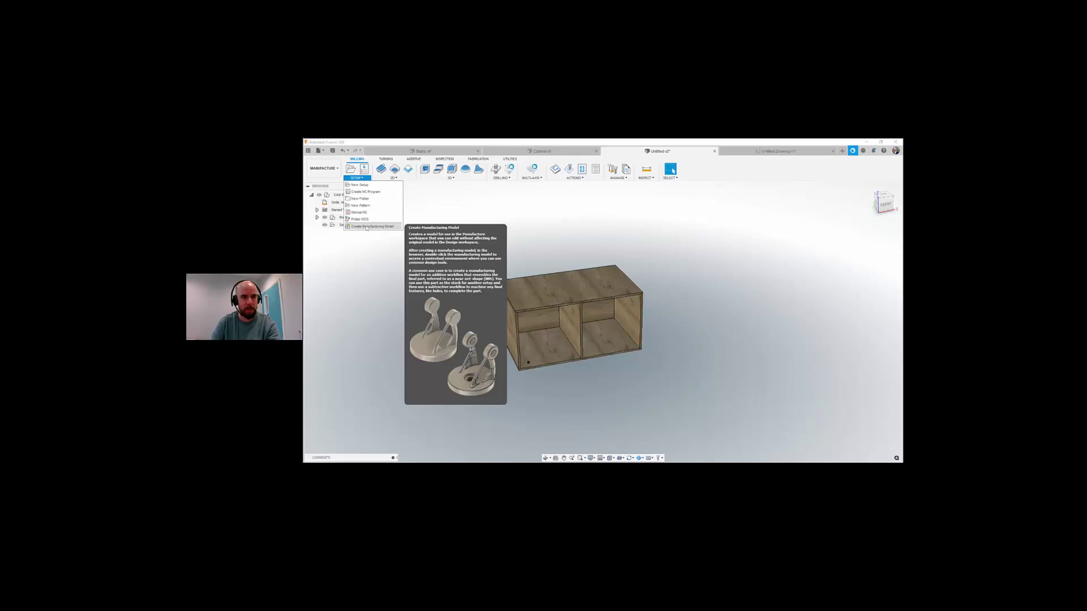
left_click(367, 226)
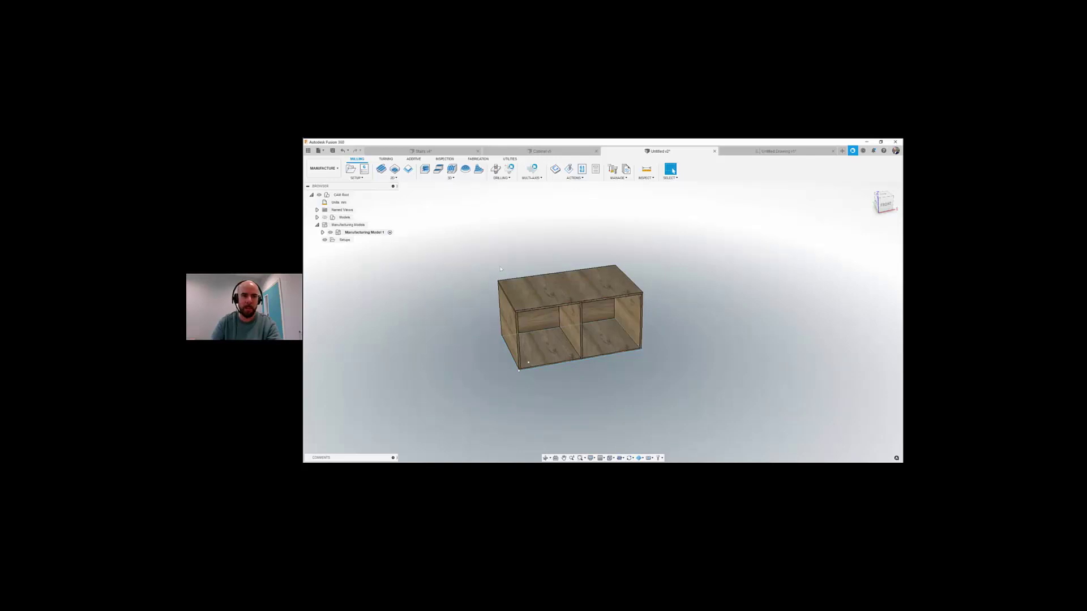
left_click(361, 233)
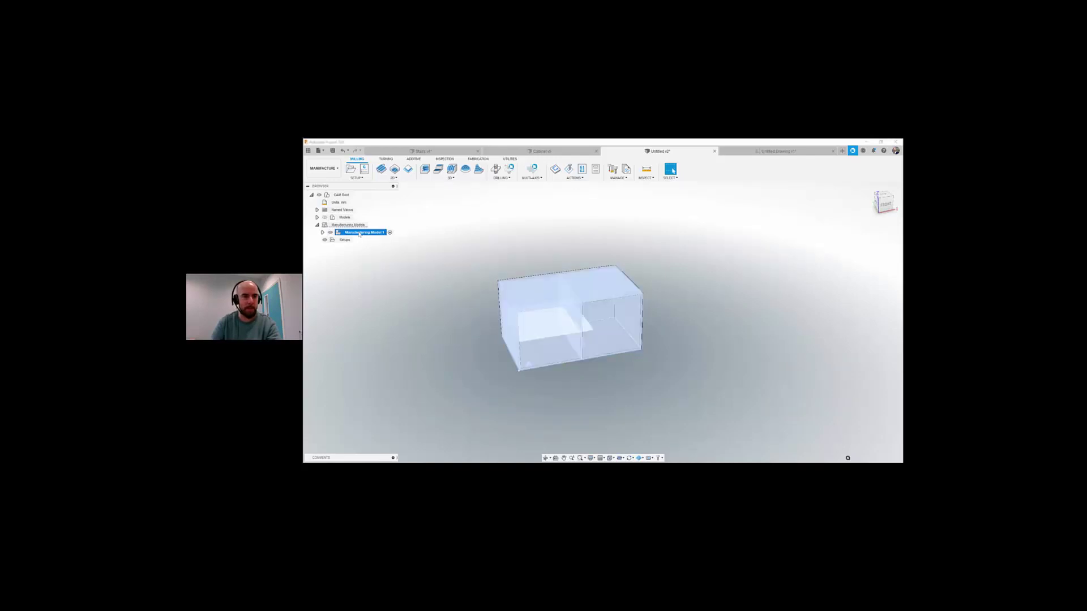
left_click(390, 233)
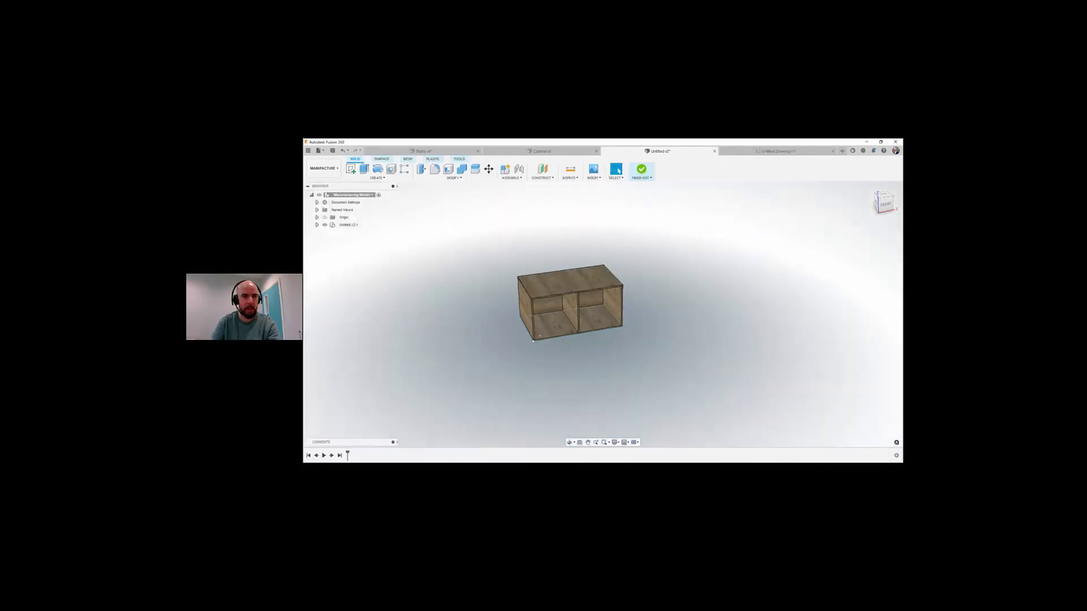
Step: Sketch a 2000 by 2000 mm rectangle as the sheet outline on the horizontal plane beside the cabinet
left_click(351, 169)
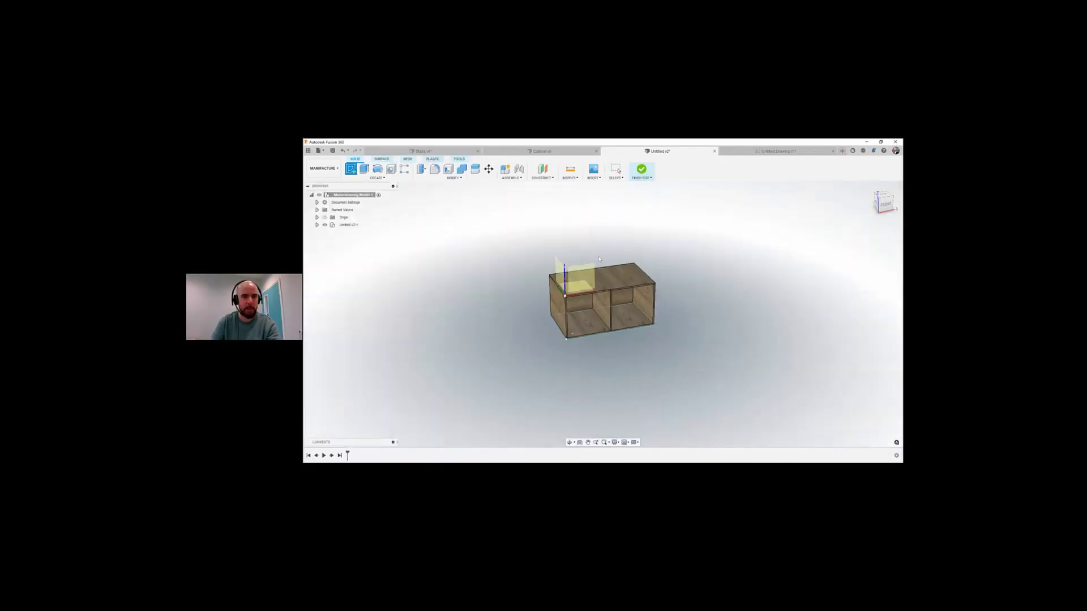
left_click(586, 286)
left_click(570, 280)
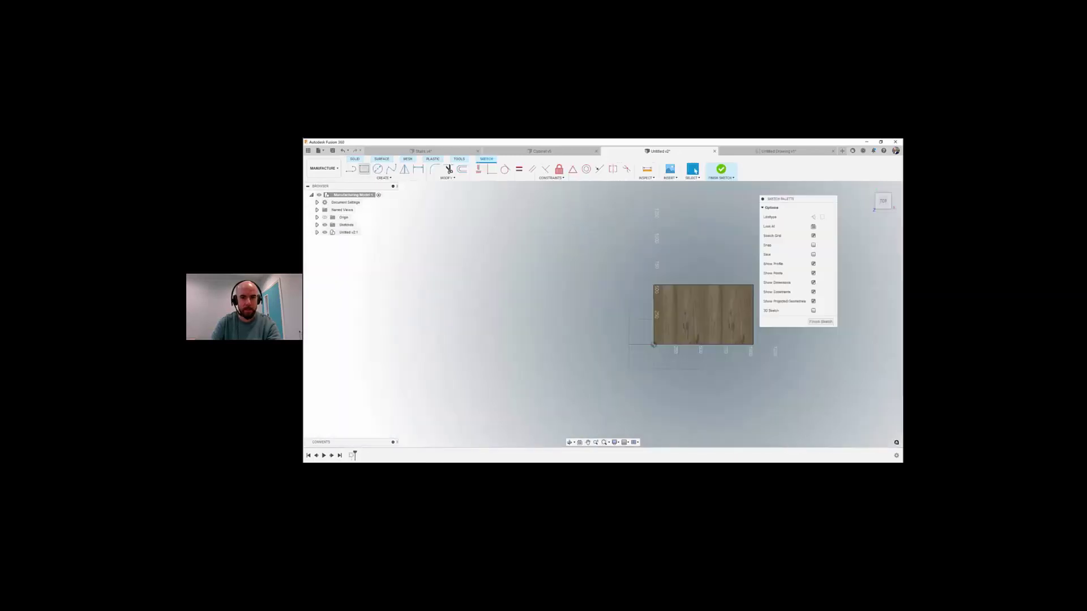
key("r")
left_click(587, 337)
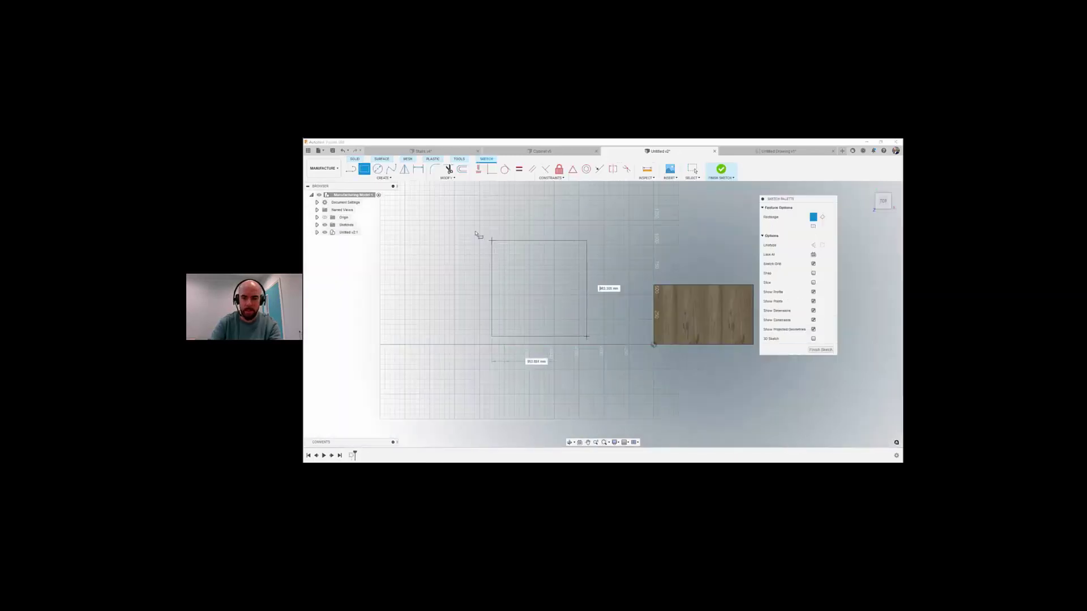
type("203")
key("Tab")
type("20")
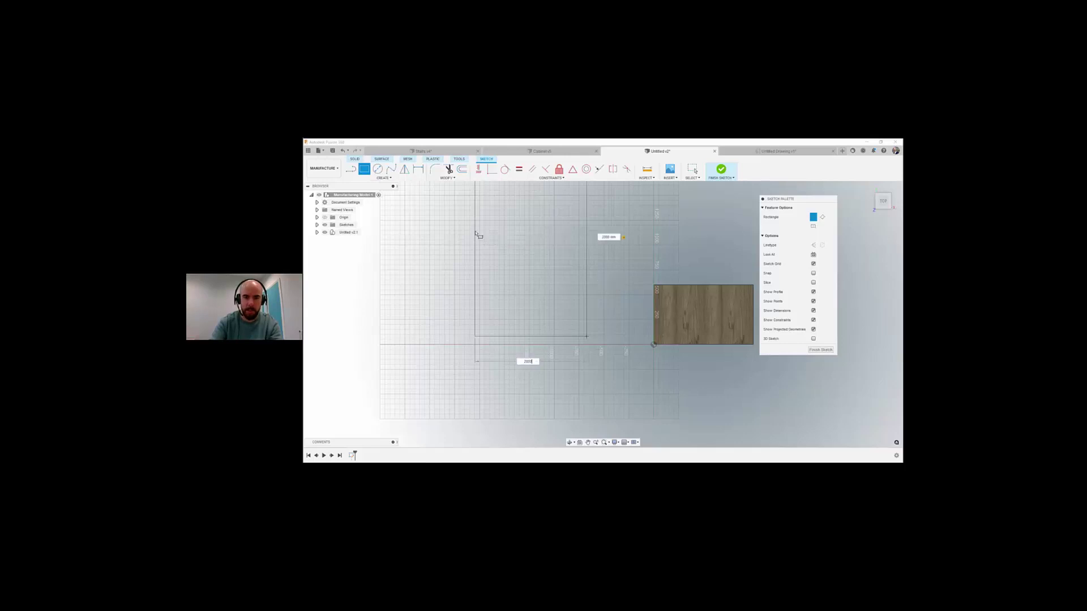
key("Return")
key("Escape")
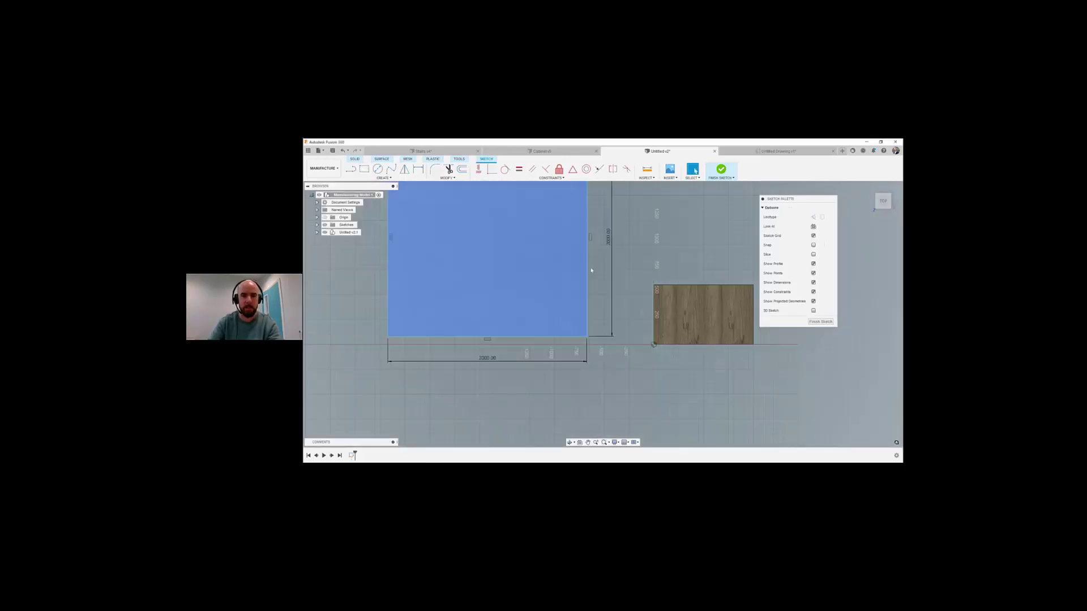
scroll(602, 301, "down", 1)
scroll(532, 340, "down", 2)
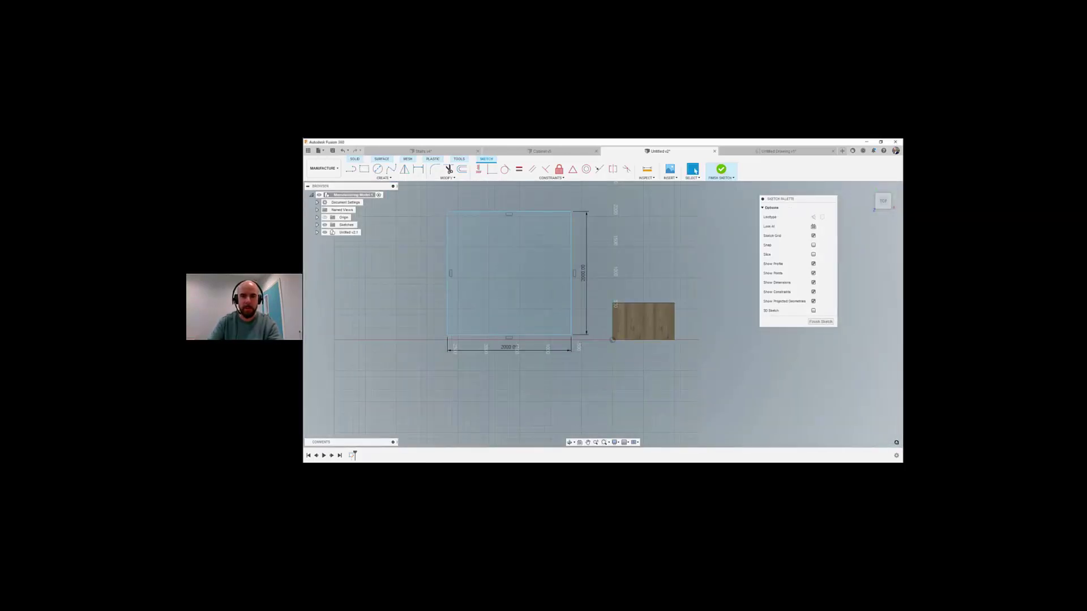
left_click(721, 170)
middle_click_drag(687, 299, 741, 319)
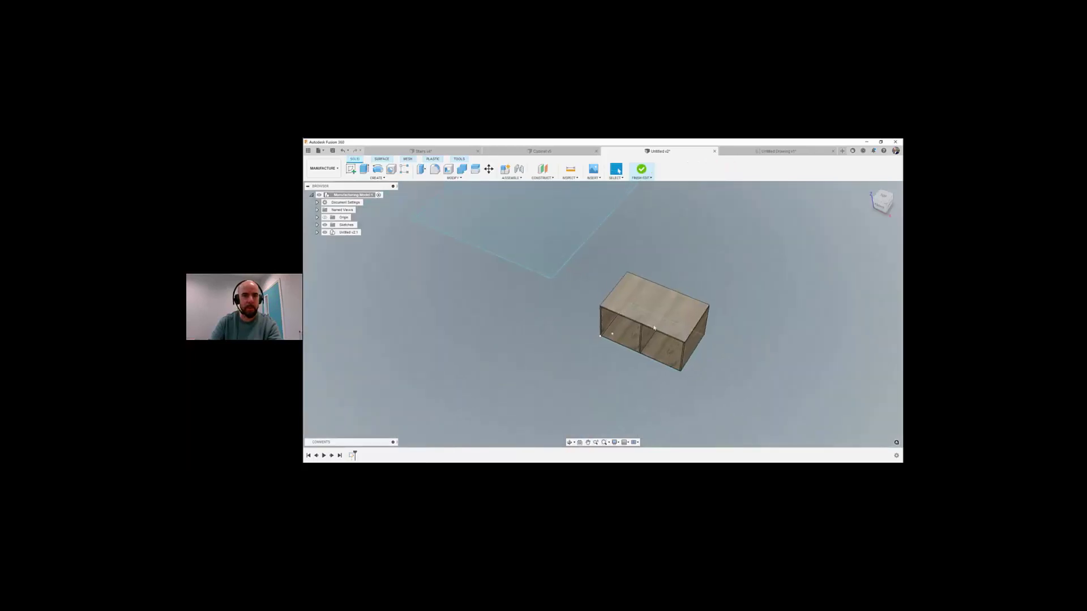
Step: Start an Arrange of all the cabinet components with the sketched sheet rectangle as the envelope
left_click(454, 177)
left_click(440, 288)
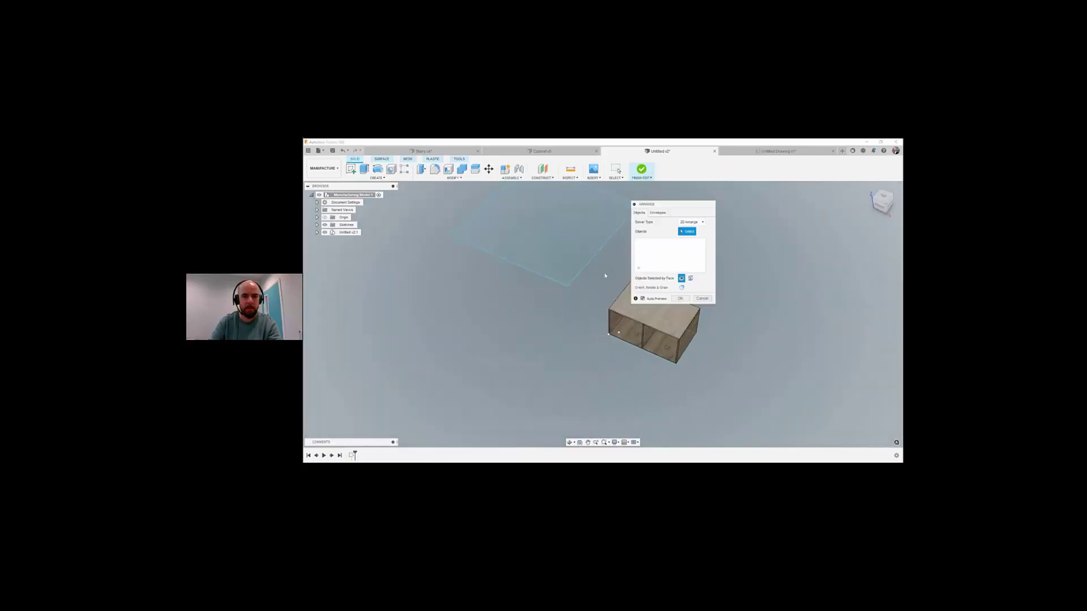
left_click_drag(599, 274, 719, 378)
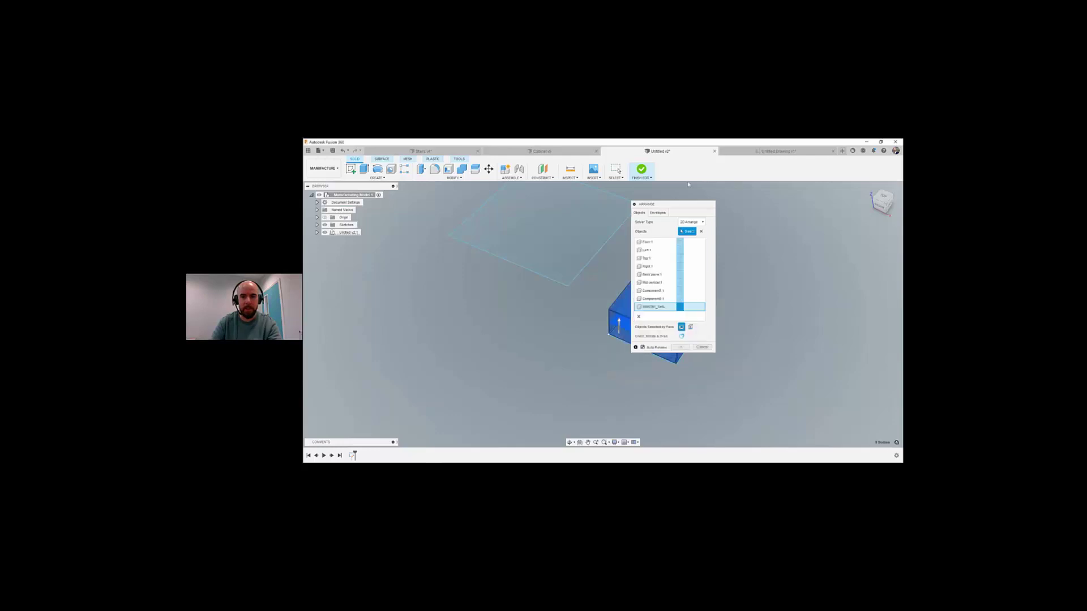
left_click_drag(697, 204, 790, 200)
left_click(775, 217)
left_click(757, 210)
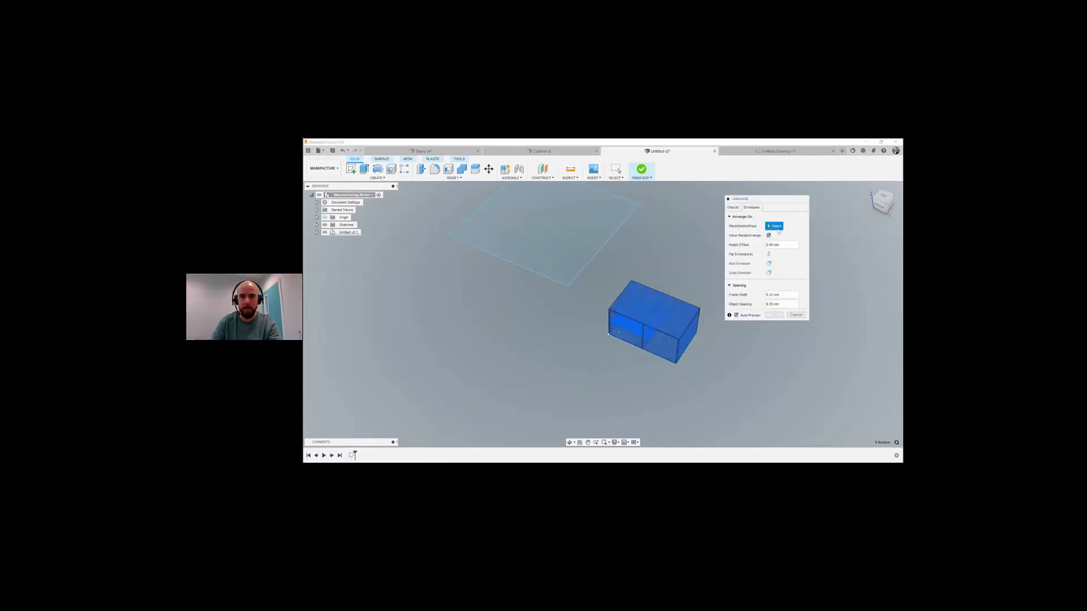
left_click(552, 245)
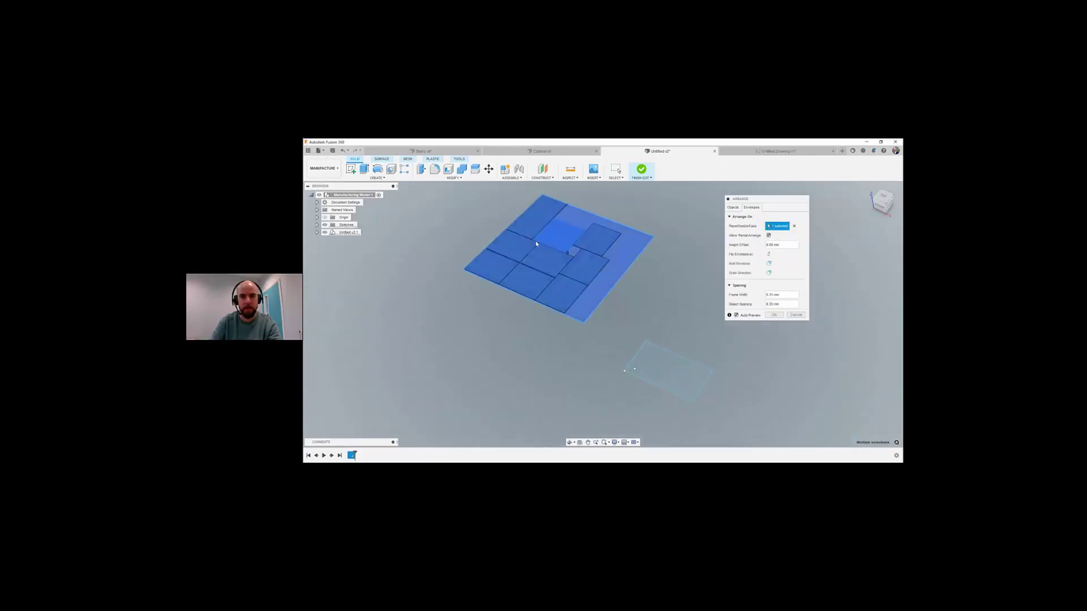
scroll(537, 245, "up", 5)
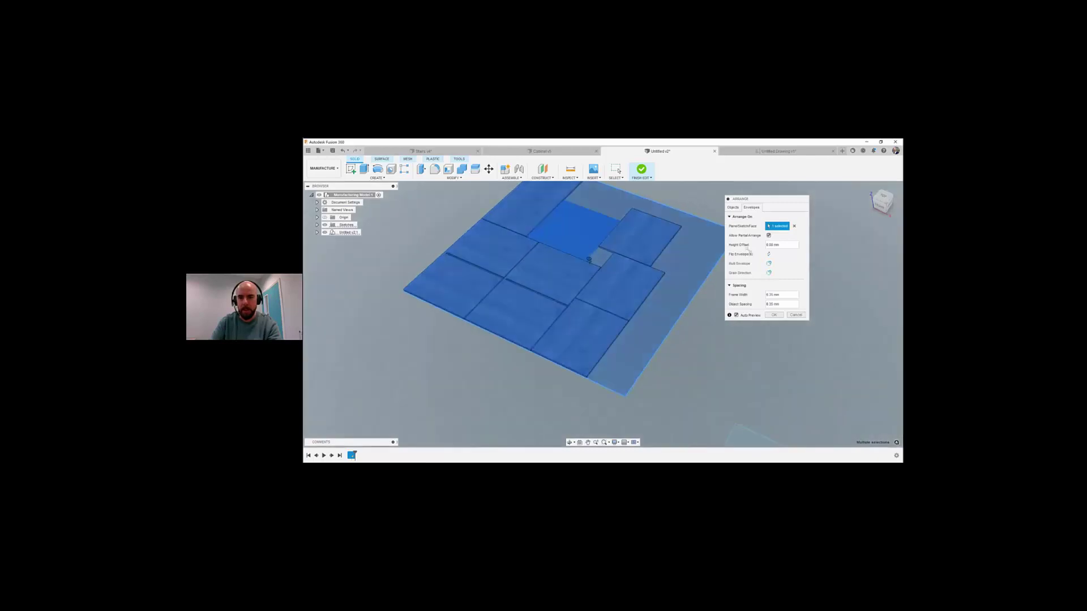
Step: Try reversing the placement direction of the floor panel in the arrangement
left_click(733, 207)
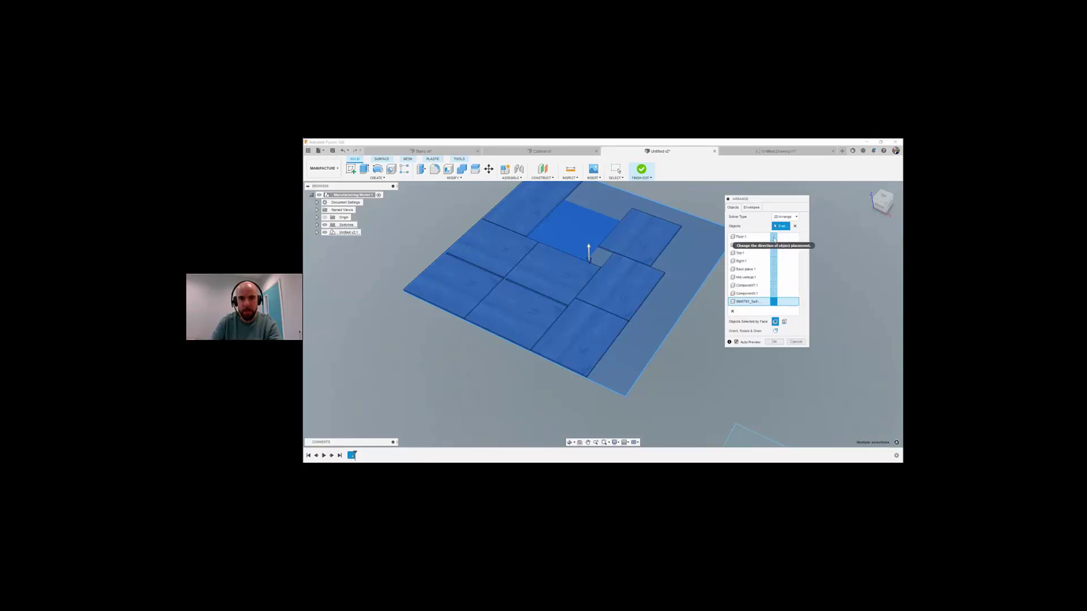
left_click(743, 238)
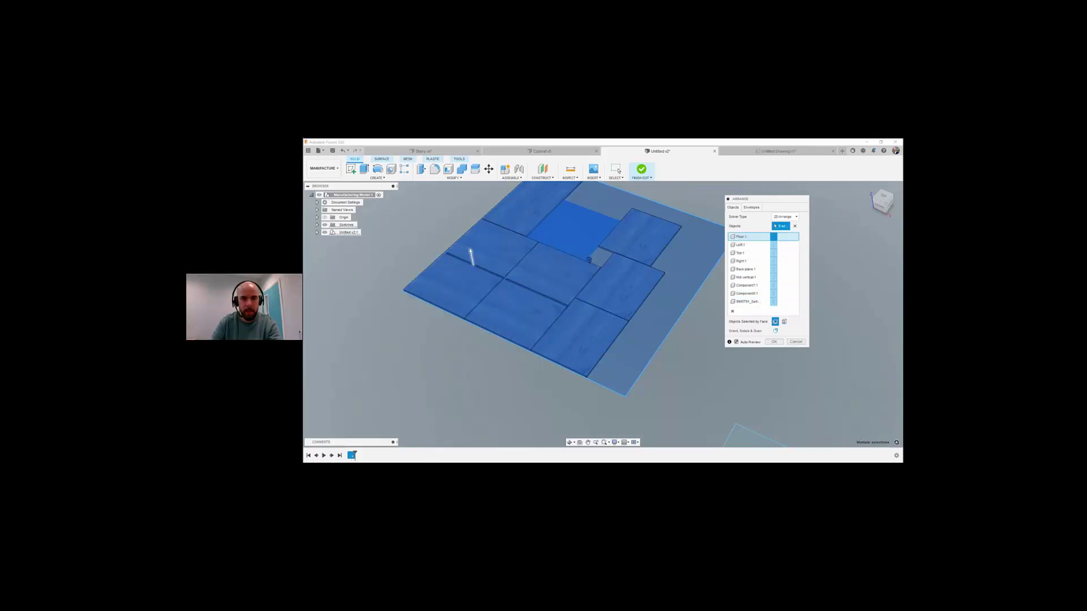
left_click(472, 259)
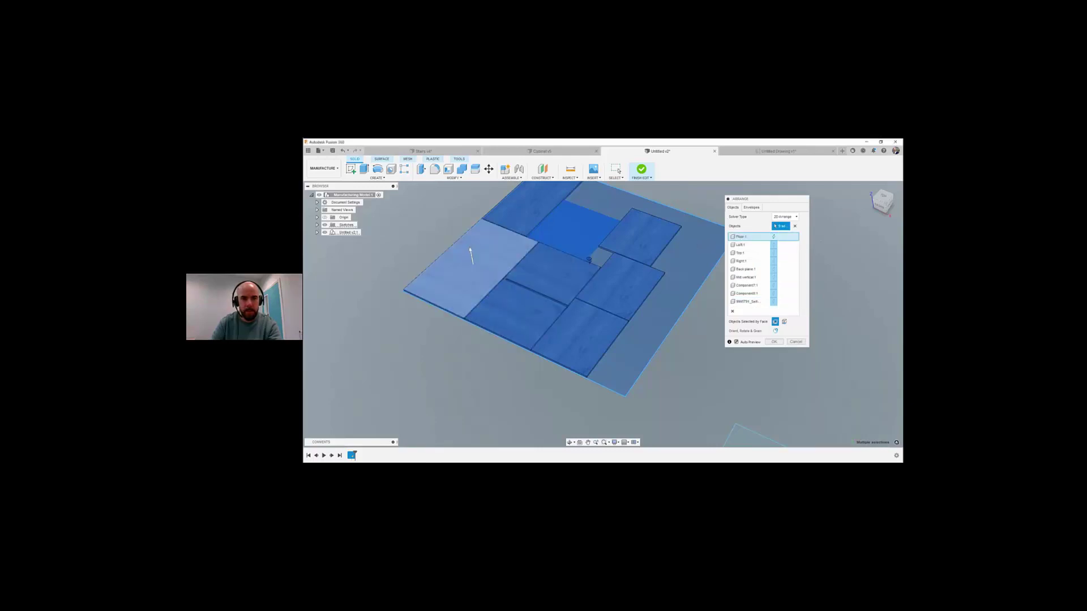
middle_click_drag(509, 296, 518, 371, "shift")
scroll(531, 310, "up", 2)
middle_click_drag(619, 339, 579, 342)
left_click(462, 368)
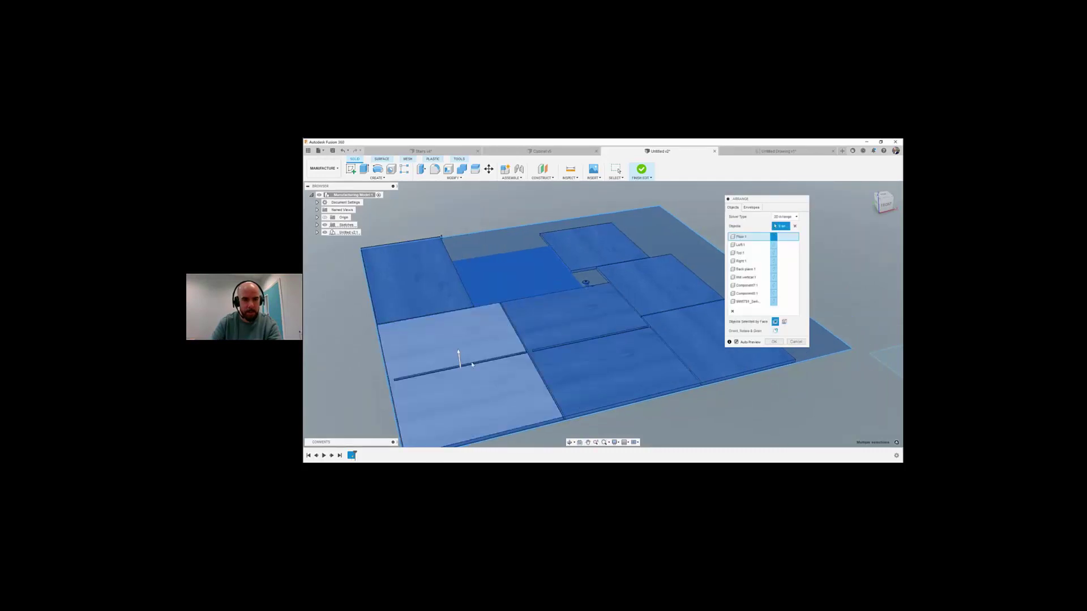
scroll(484, 360, "down", 1)
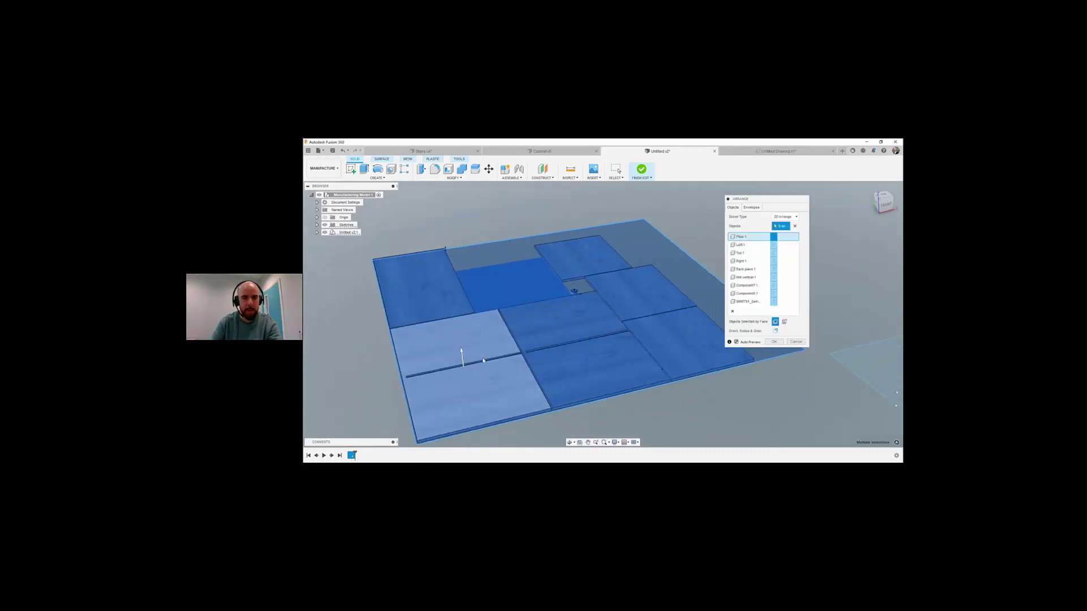
middle_click_drag(484, 360, 445, 356, "shift")
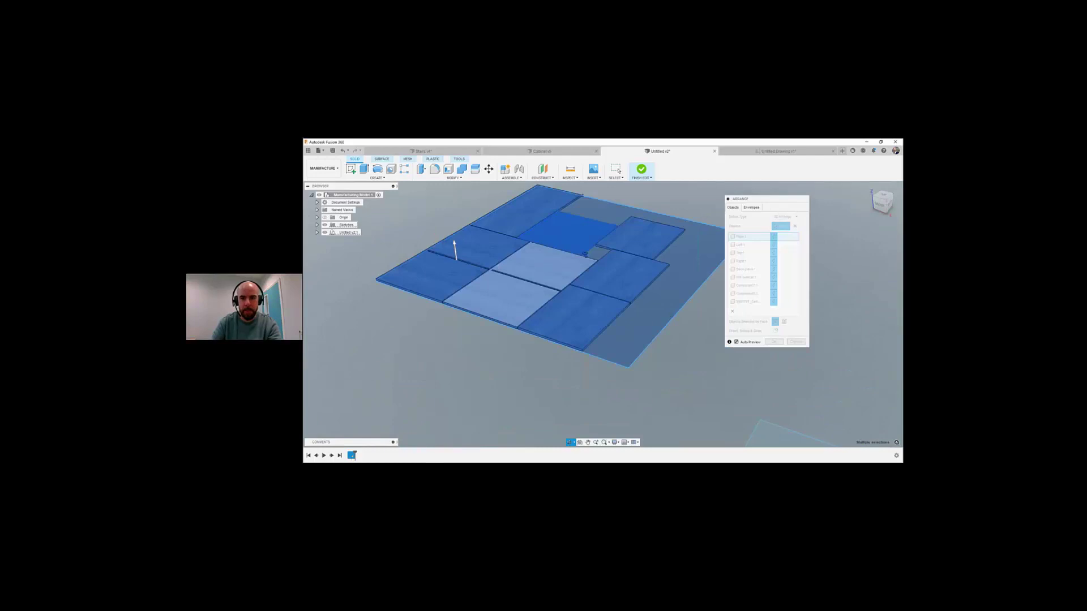
Step: Set the arrangement's frame width and object spacing to 15 mm each and apply it
left_click(752, 208)
middle_click_drag(587, 294, 590, 341, "shift")
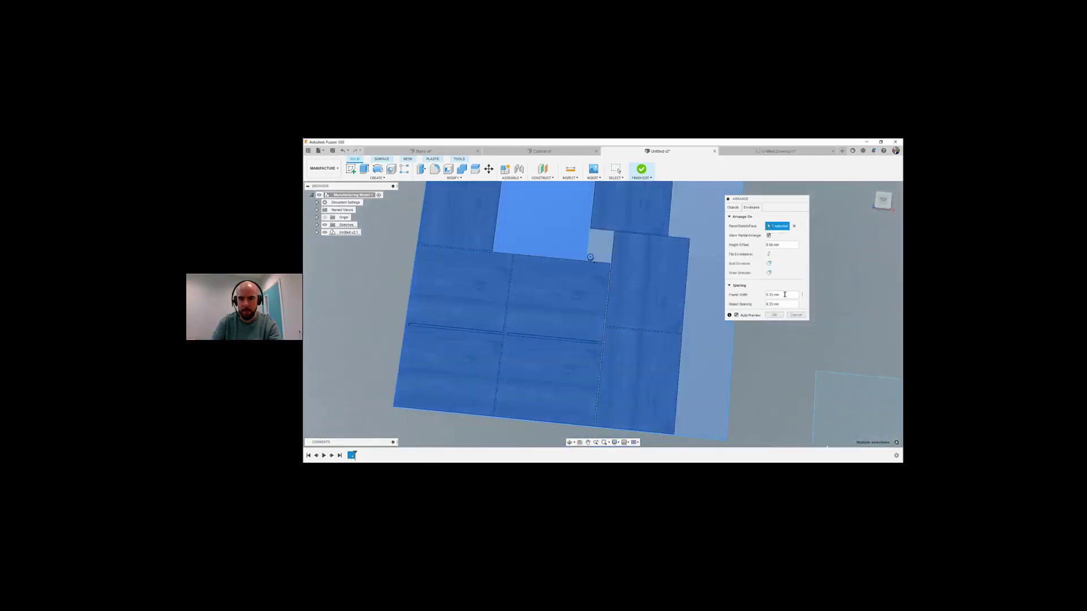
left_click_drag(779, 295, 648, 297)
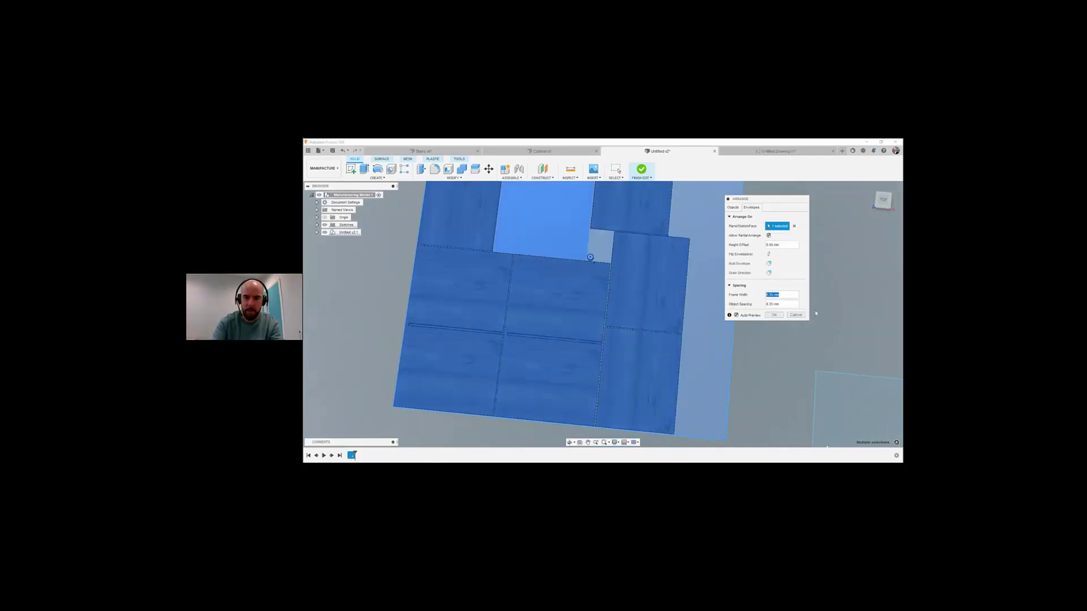
type("1")
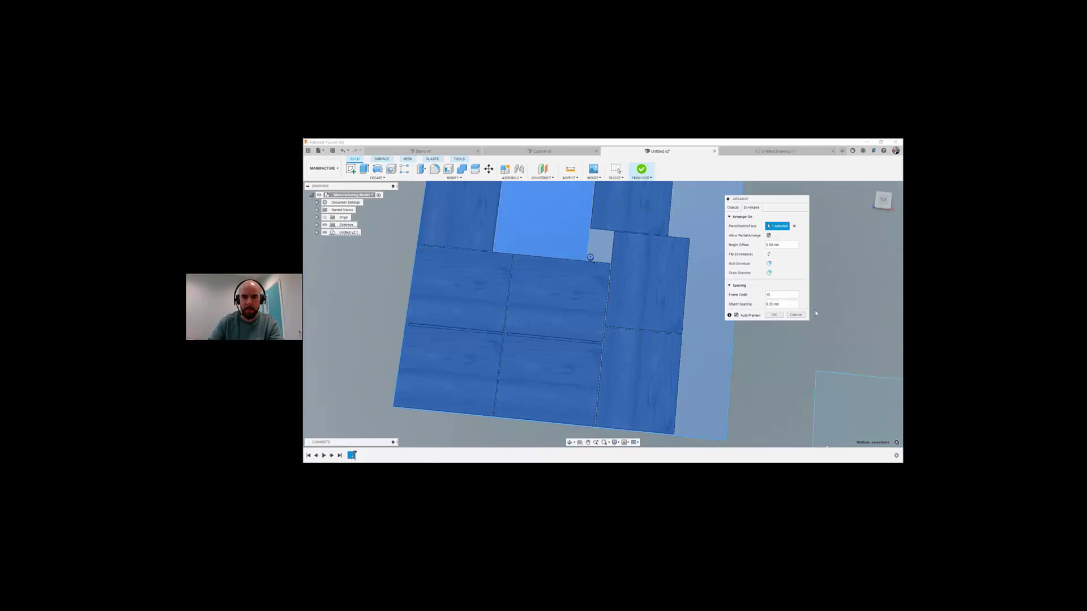
type("5")
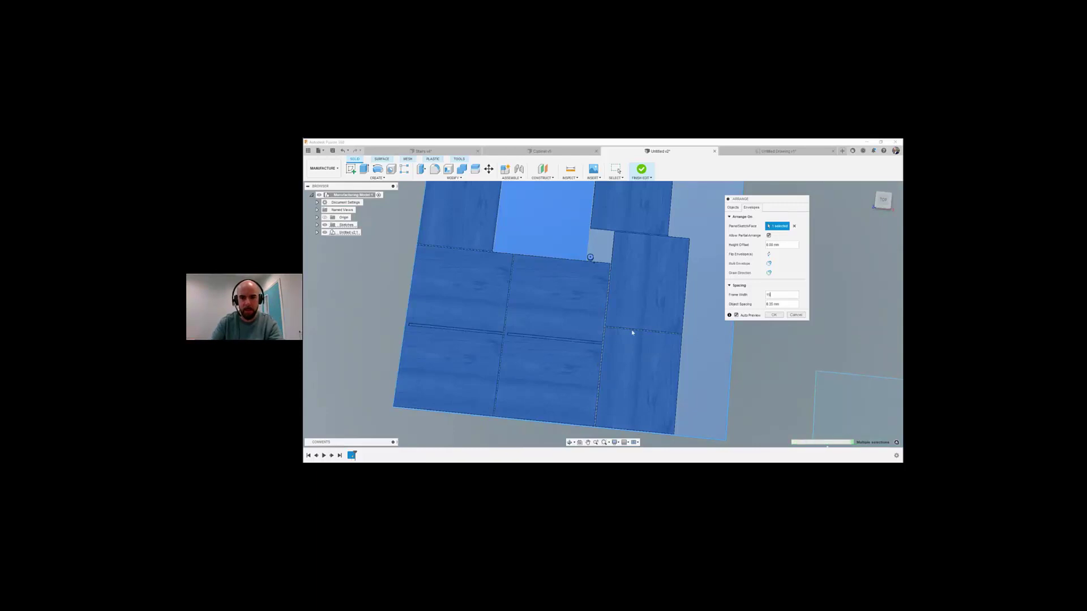
key("Tab")
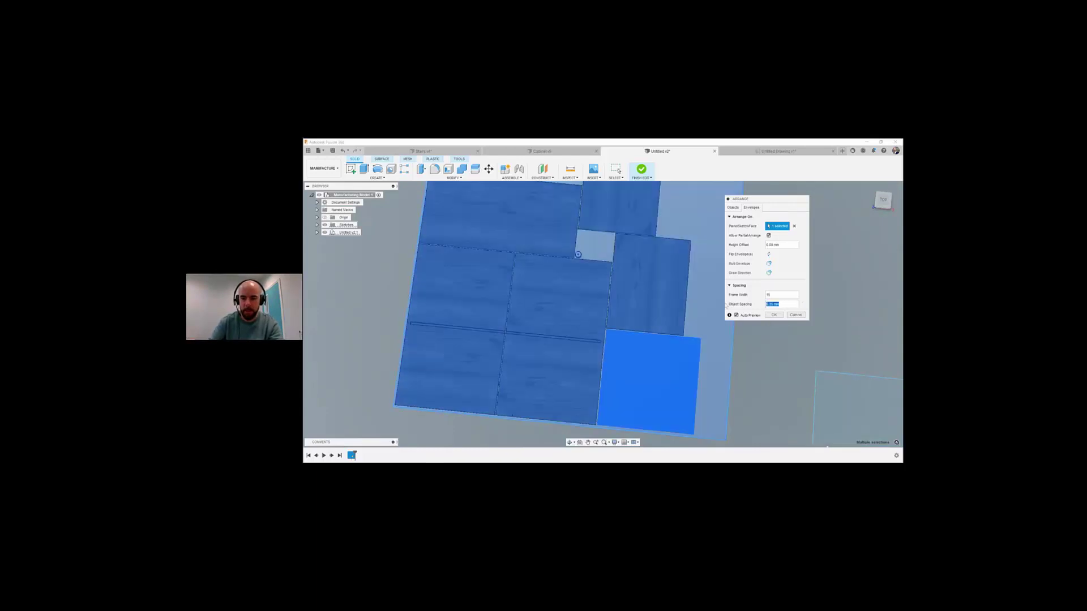
type("15")
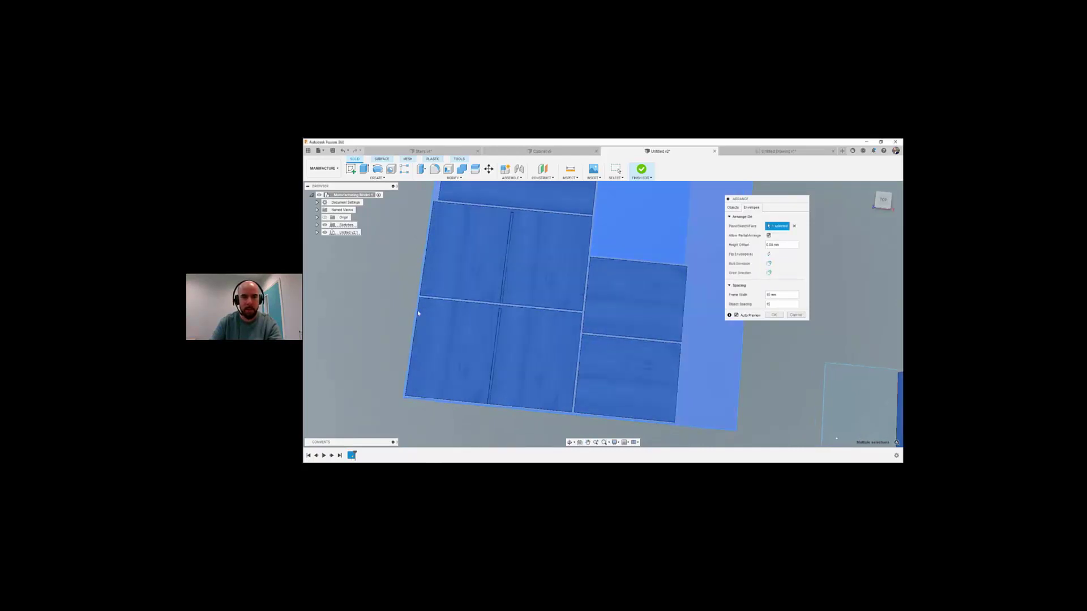
left_click(775, 315)
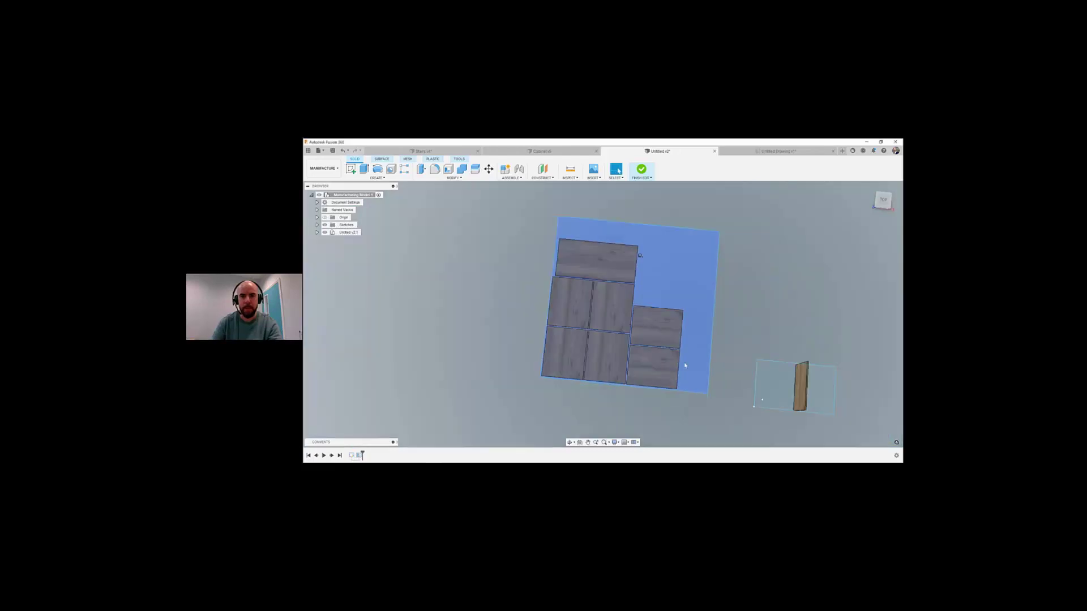
Step: Reopen the Arrange feature for editing and reselect the unplaced mid vertical panel as one of its objects
mouse_move(685, 365)
middle_mouse_down("shift")
mouse_move(667, 342)
mouse_move(692, 343)
mouse_move(670, 343)
mouse_move(716, 375)
mouse_move(689, 362)
middle_mouse_up("shift")
middle_click_drag(713, 406, 682, 376)
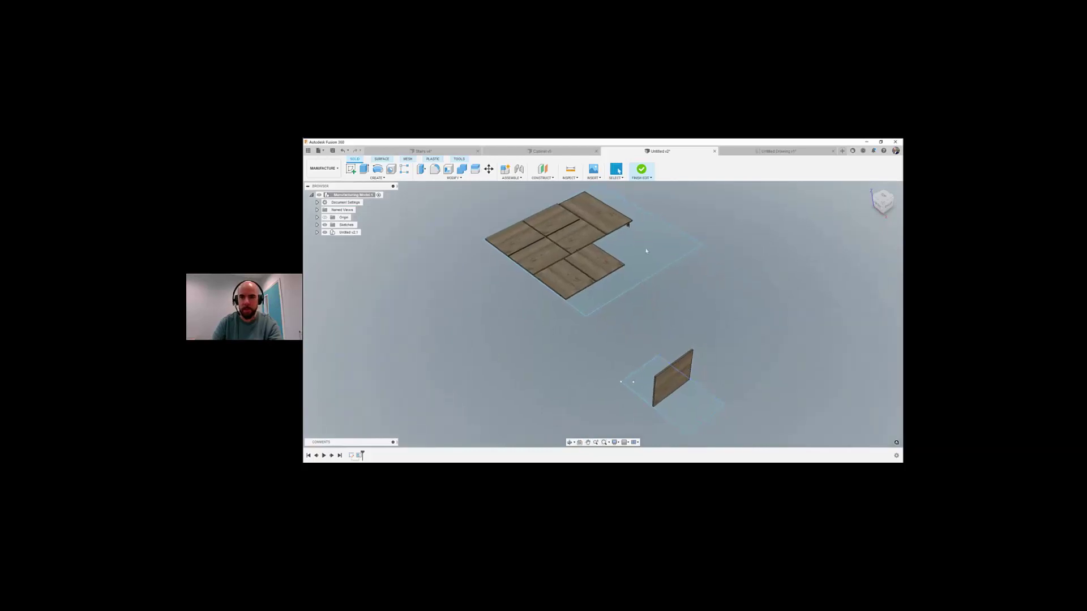
right_click(361, 455)
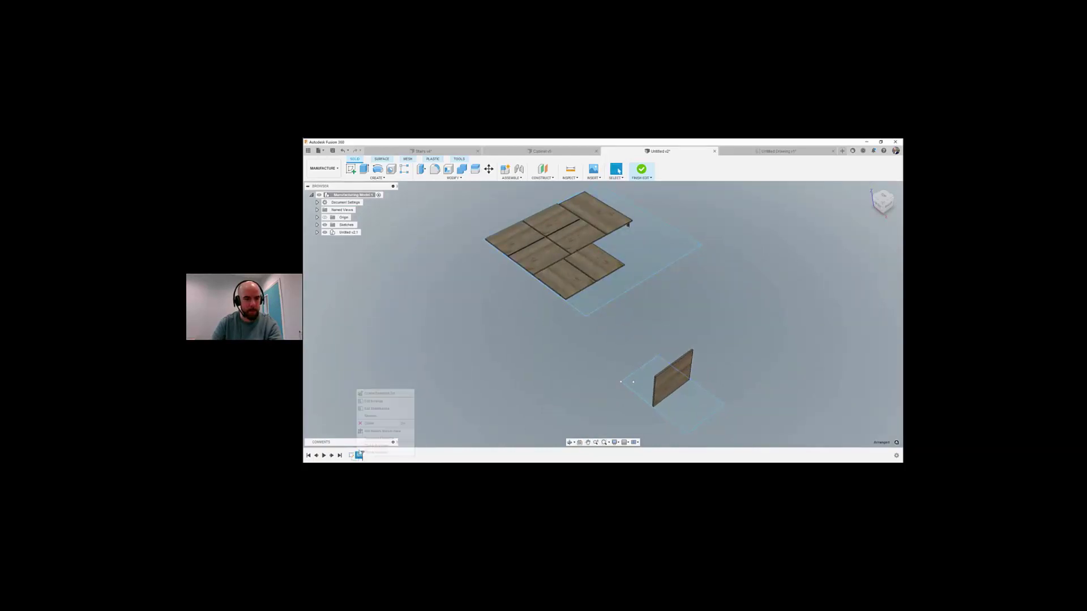
left_click(376, 403)
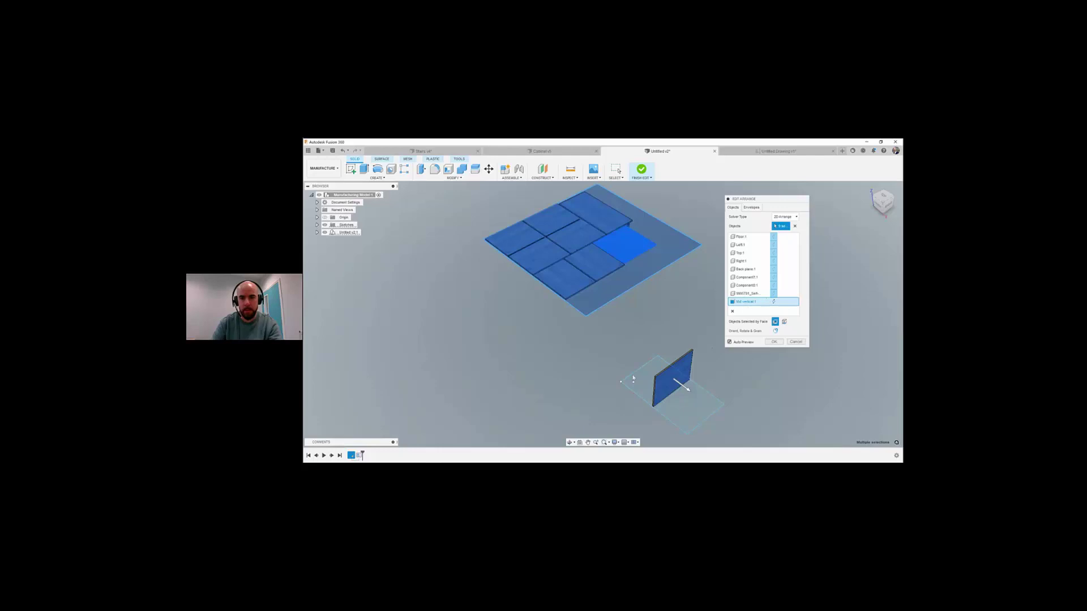
left_click(682, 375)
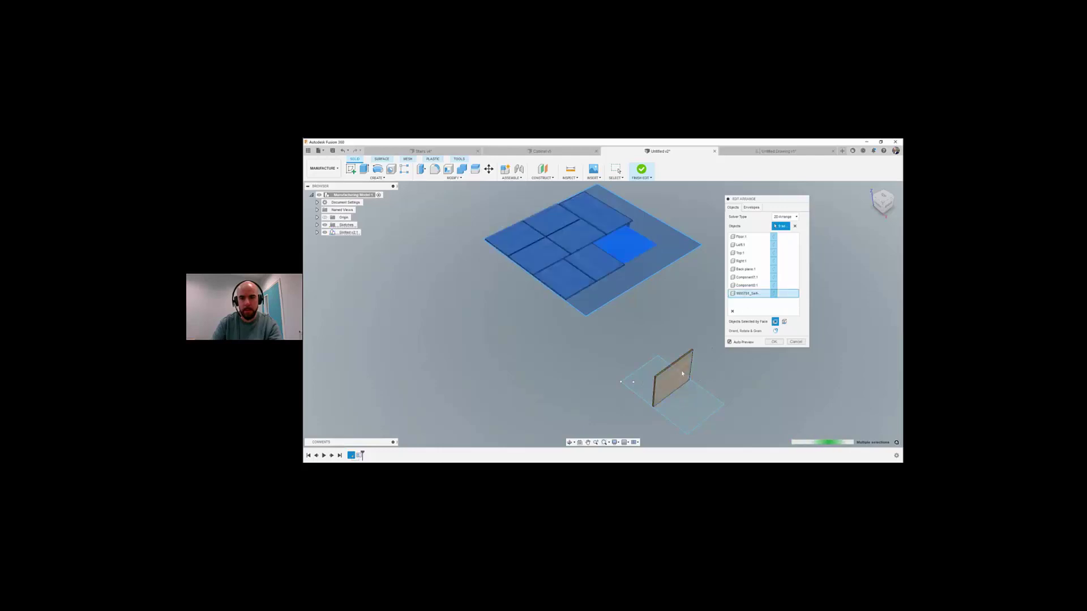
left_click(683, 375)
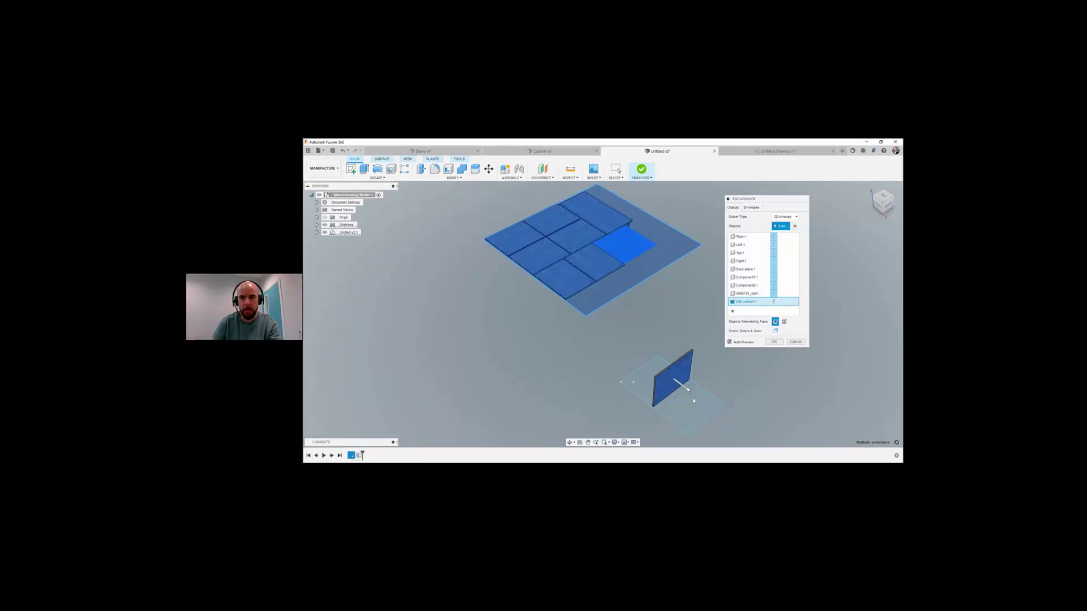
Step: Clear the arrangement's object selection, reselect all the cabinet components, and apply it
left_click(795, 226)
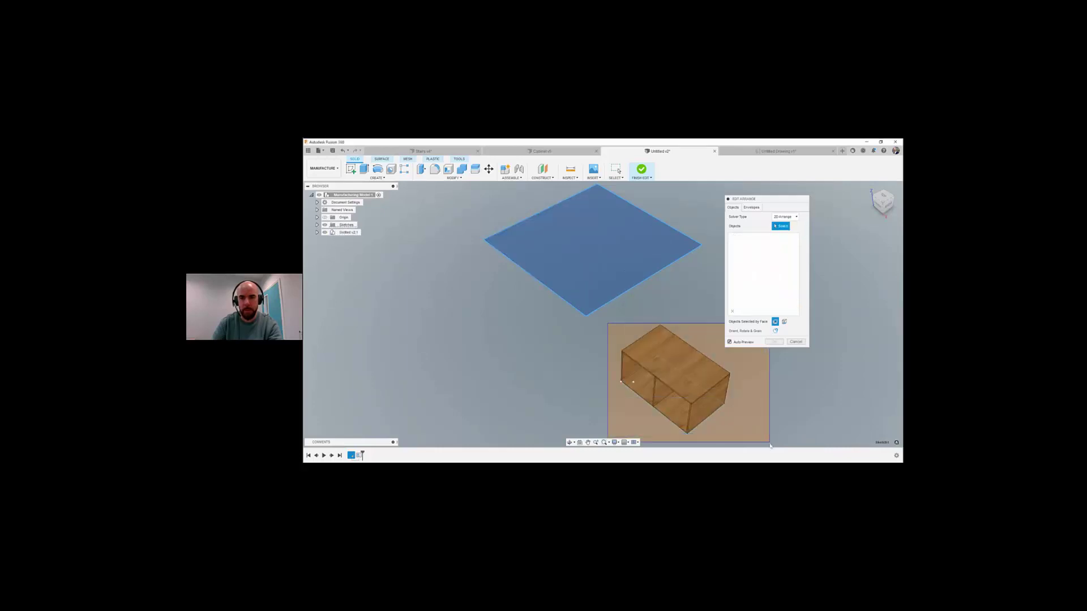
left_click_drag(770, 445, 770, 445)
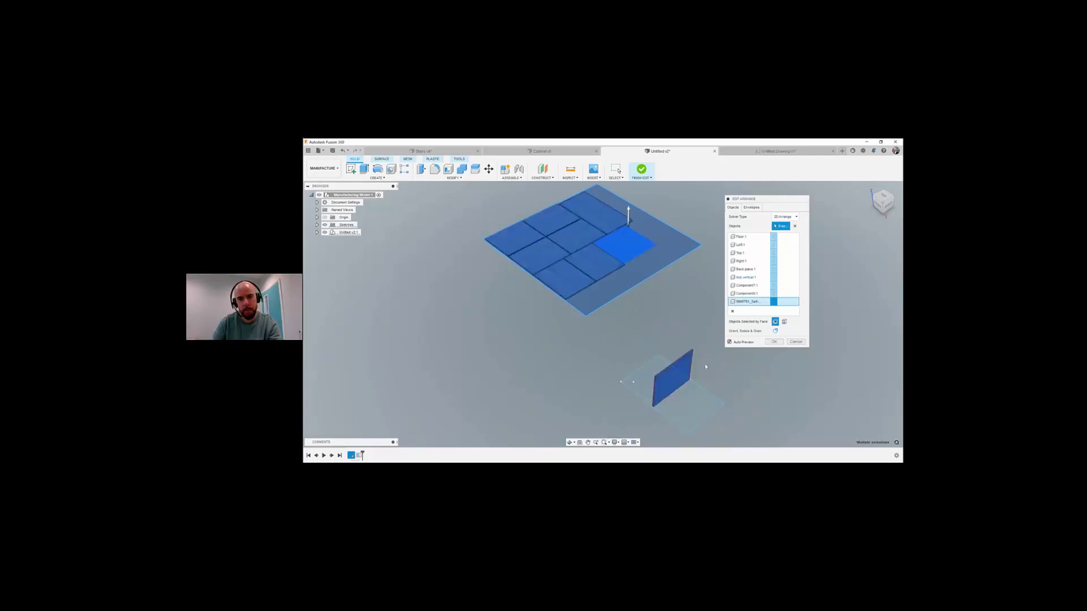
middle_click_drag(704, 350, 639, 320, "shift")
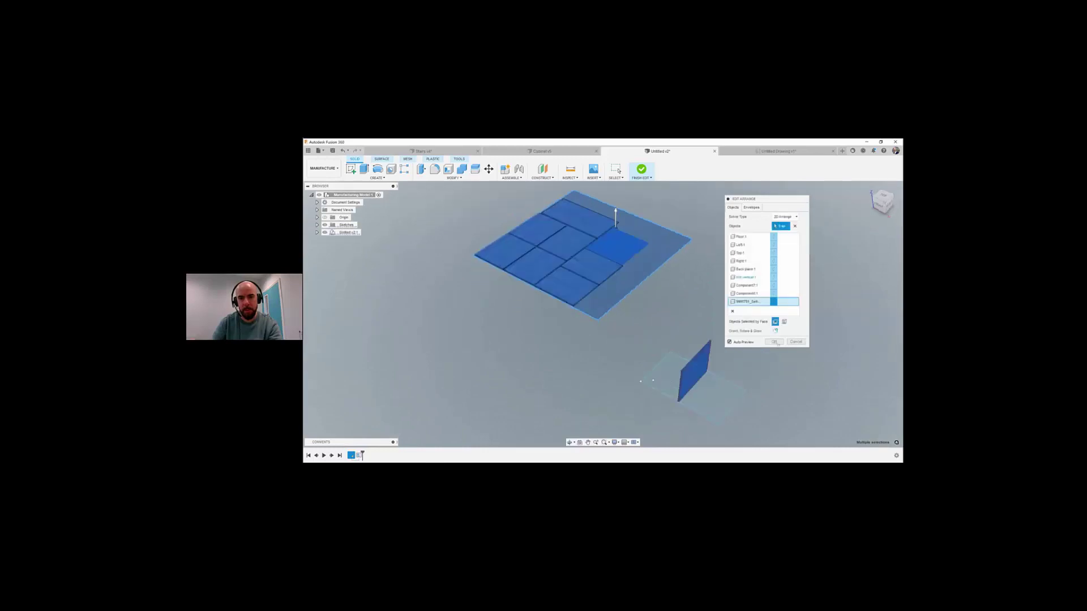
key("Return")
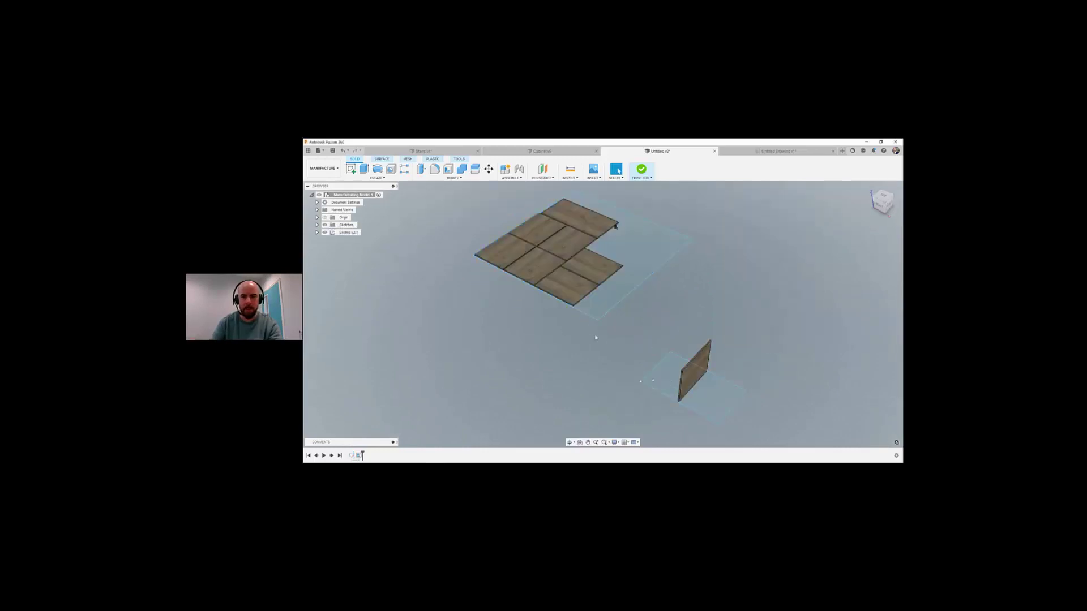
Step: Shift the sheet rectangle beside the cabinet and remove the size dimensions from its sketch
middle_click_drag(611, 350, 601, 350, "shift")
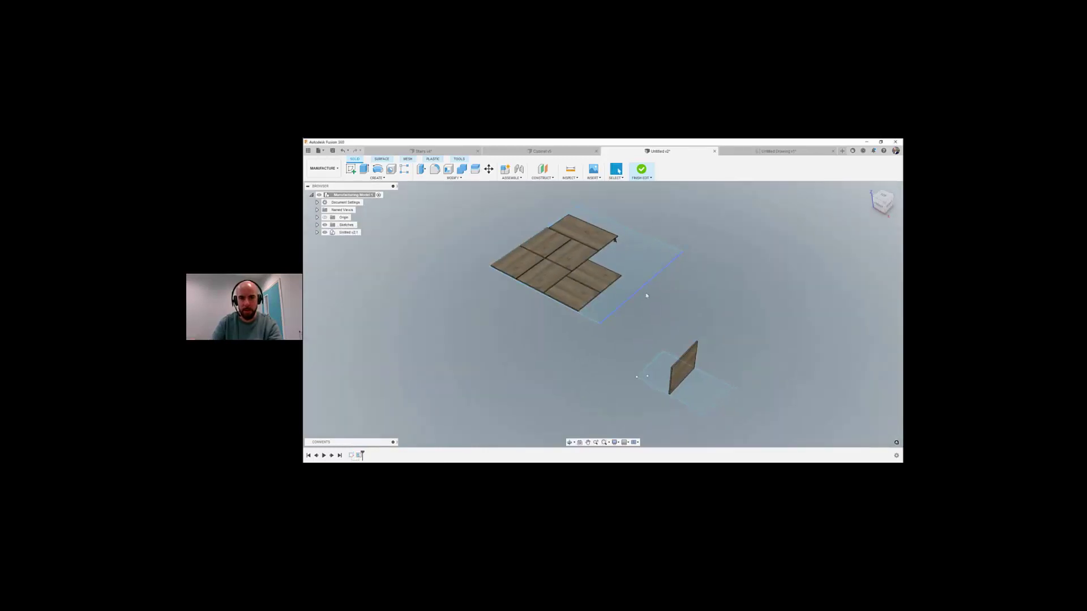
mouse_move(647, 296)
left_mouse_down()
mouse_move(657, 306)
mouse_move(643, 298)
mouse_move(697, 270)
left_mouse_up()
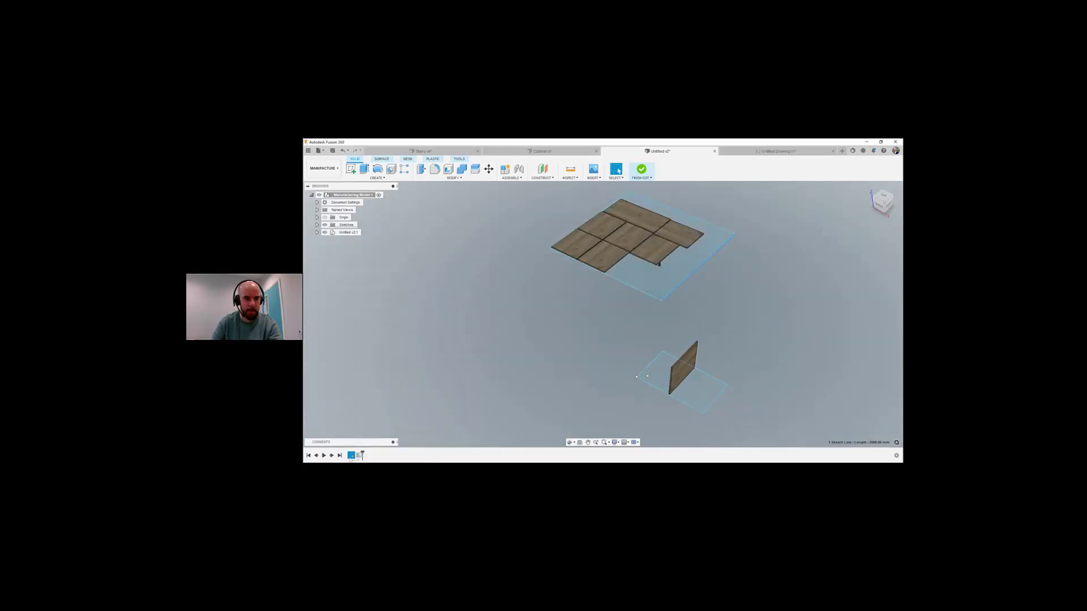
right_click(352, 455)
left_click(367, 409)
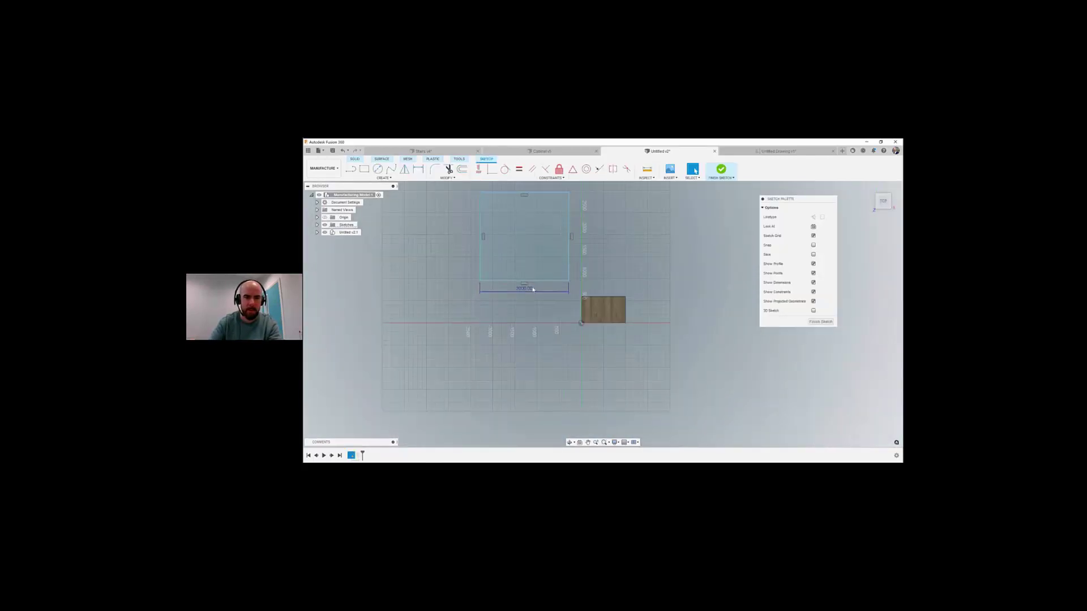
left_click(720, 171)
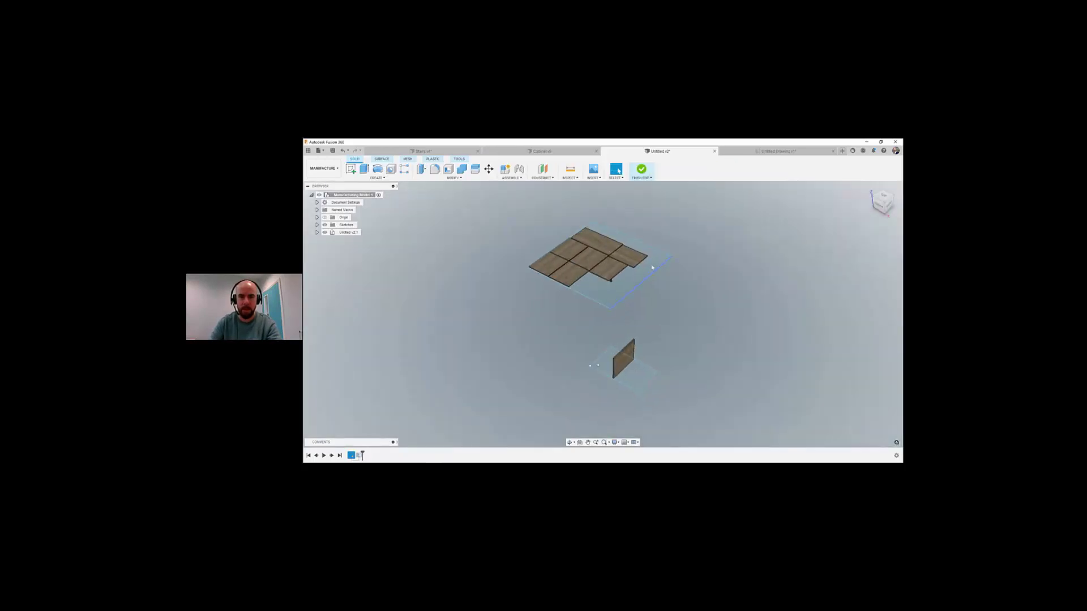
Step: Resize the sheet outline freehand by its edges and corner to re-nest the panels, and finish editing the manufacturing model
left_click(606, 285)
middle_click_drag(579, 313, 551, 317, "shift")
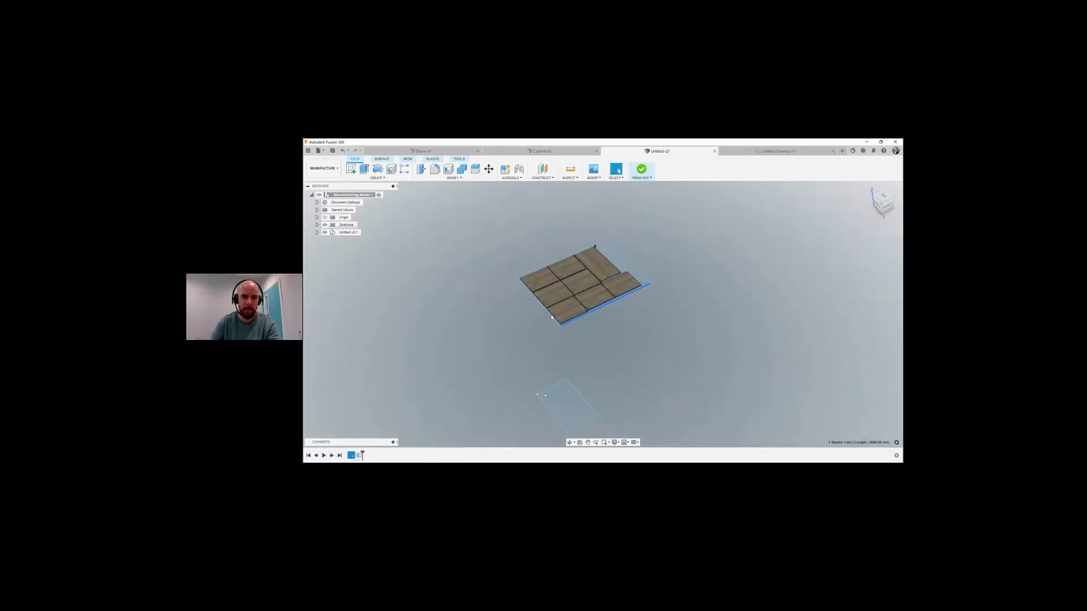
left_click_drag(505, 344, 464, 364)
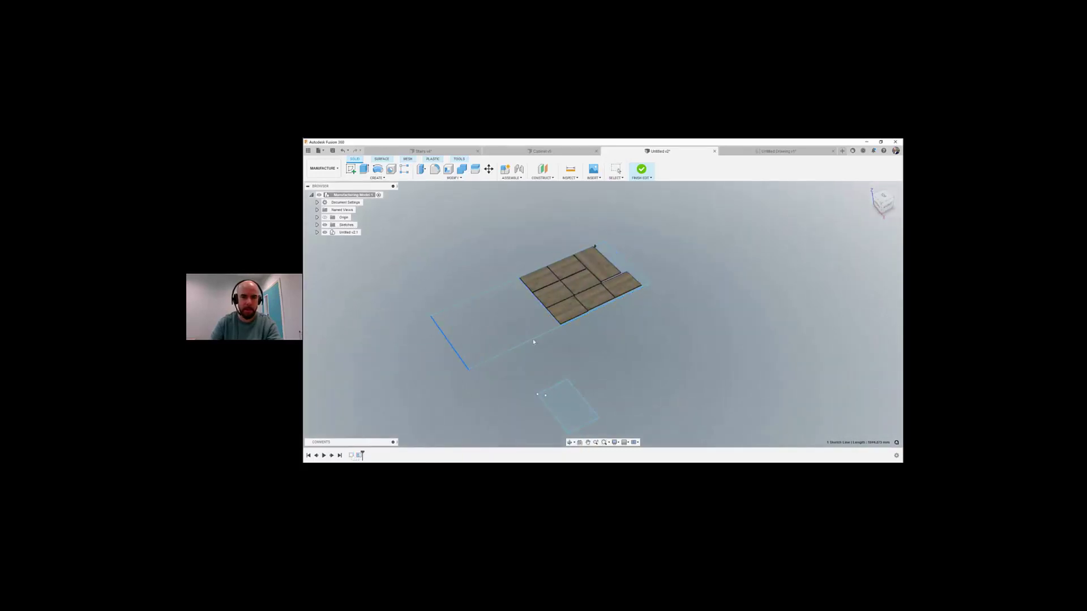
mouse_move(532, 339)
left_mouse_down()
mouse_move(520, 318)
mouse_move(587, 322)
left_mouse_up()
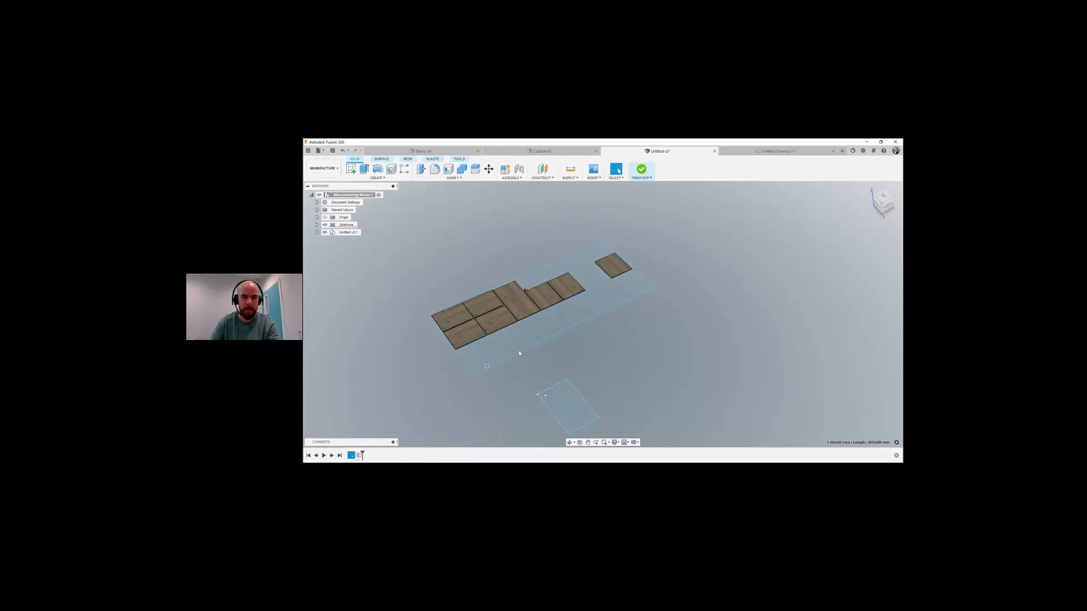
mouse_move(517, 351)
left_mouse_down()
mouse_move(558, 358)
mouse_move(544, 347)
left_mouse_up()
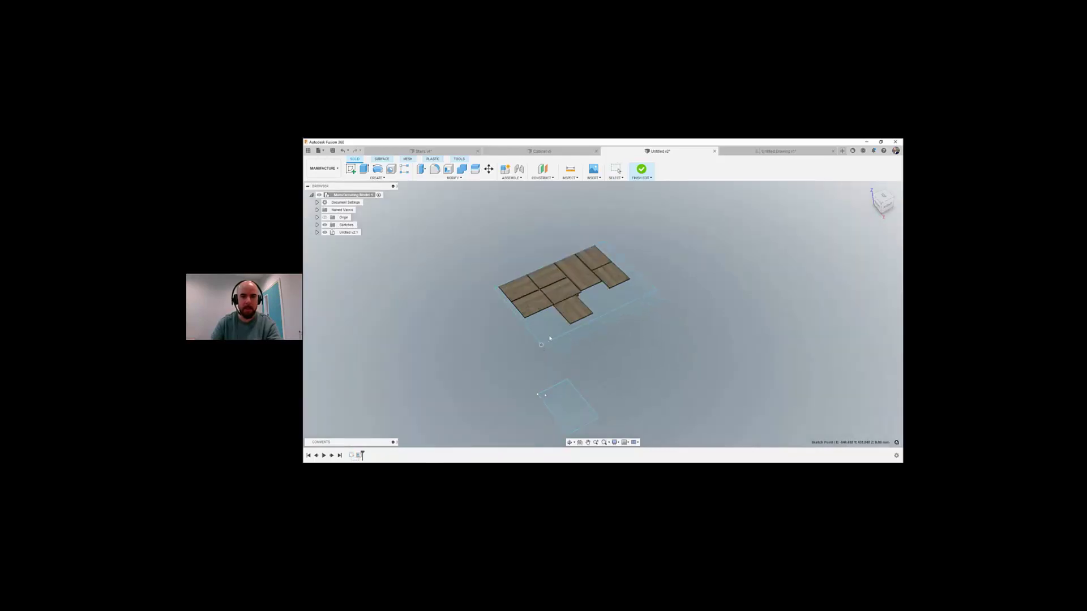
middle_click_drag(551, 318, 542, 316, "shift")
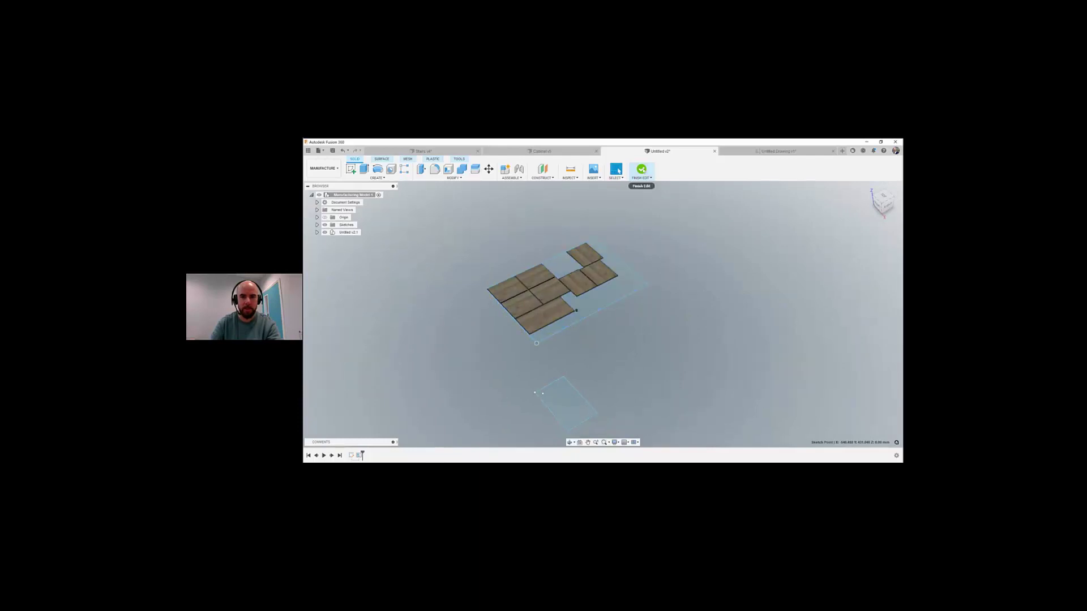
left_click(641, 169)
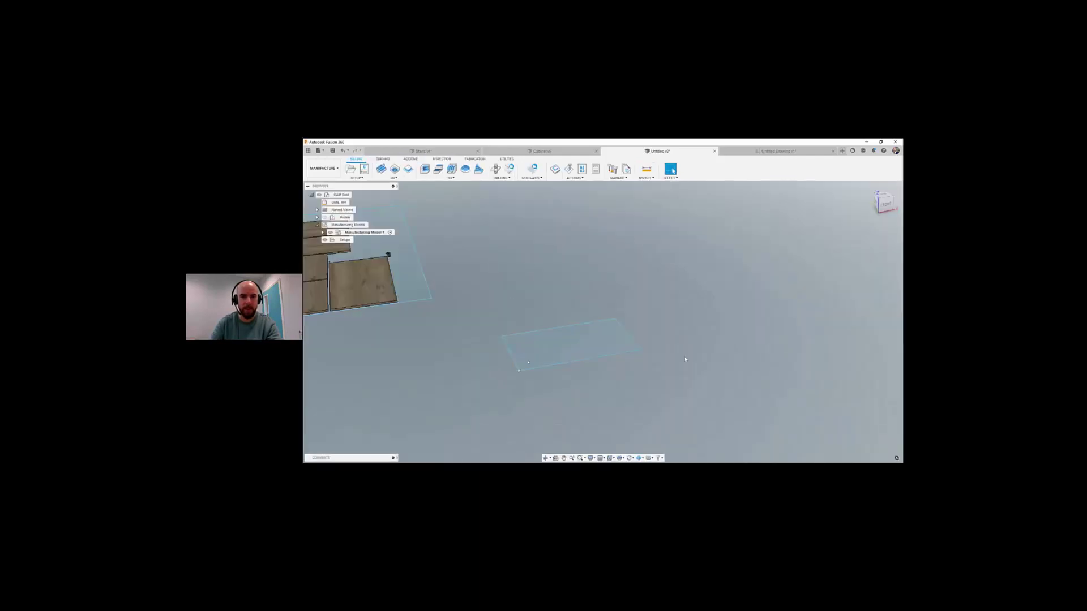
Step: Hide the cabinet component's original base sketch within Manufacturing Model 1
scroll(685, 360, "down", 3)
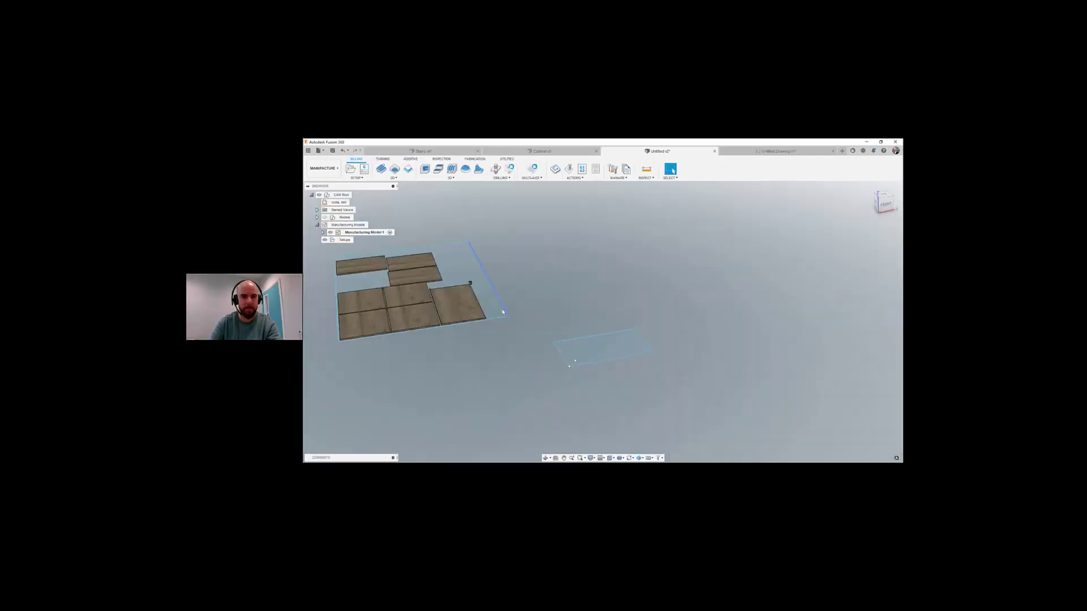
left_click(323, 232)
left_click(328, 247)
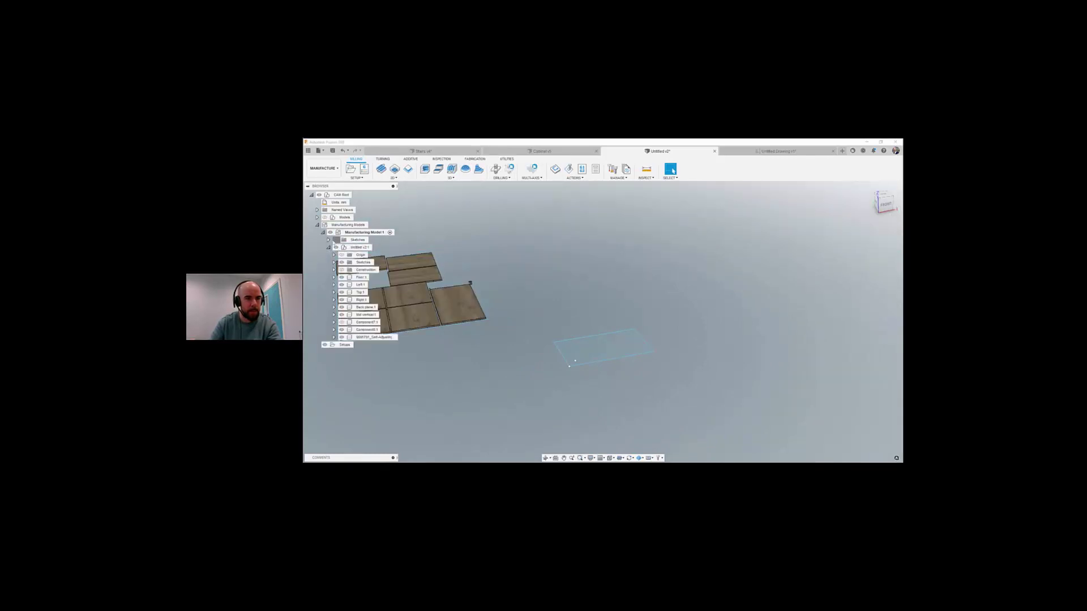
left_click(328, 240)
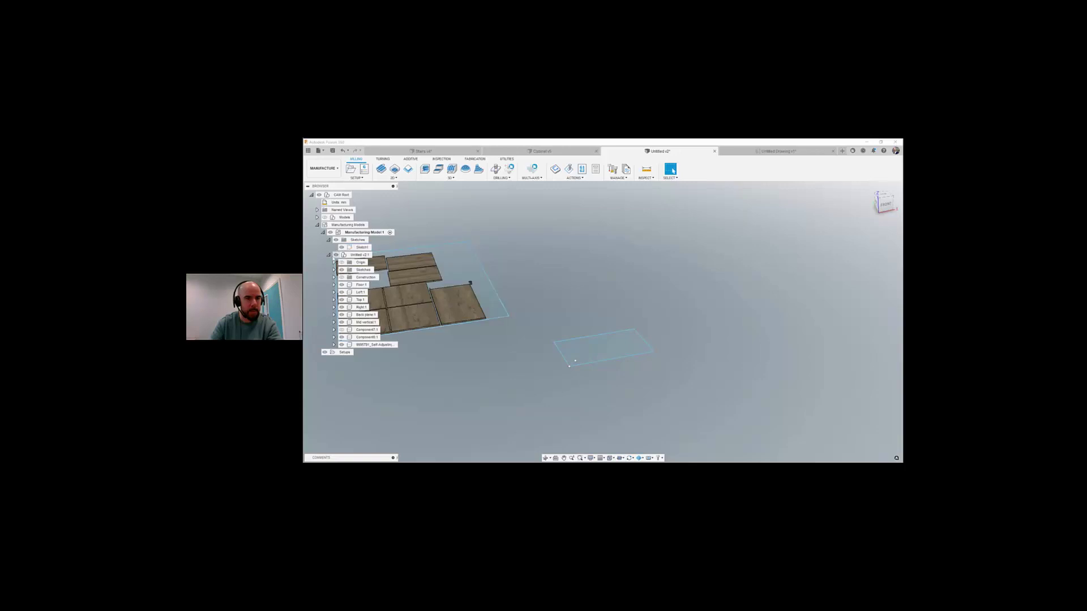
left_click(334, 270)
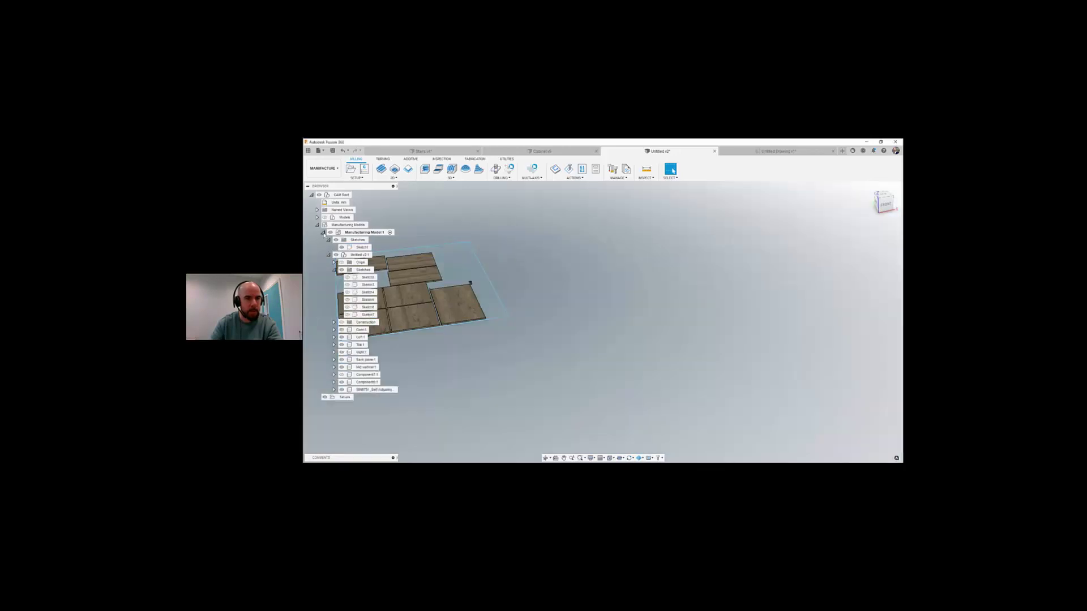
left_click(323, 232)
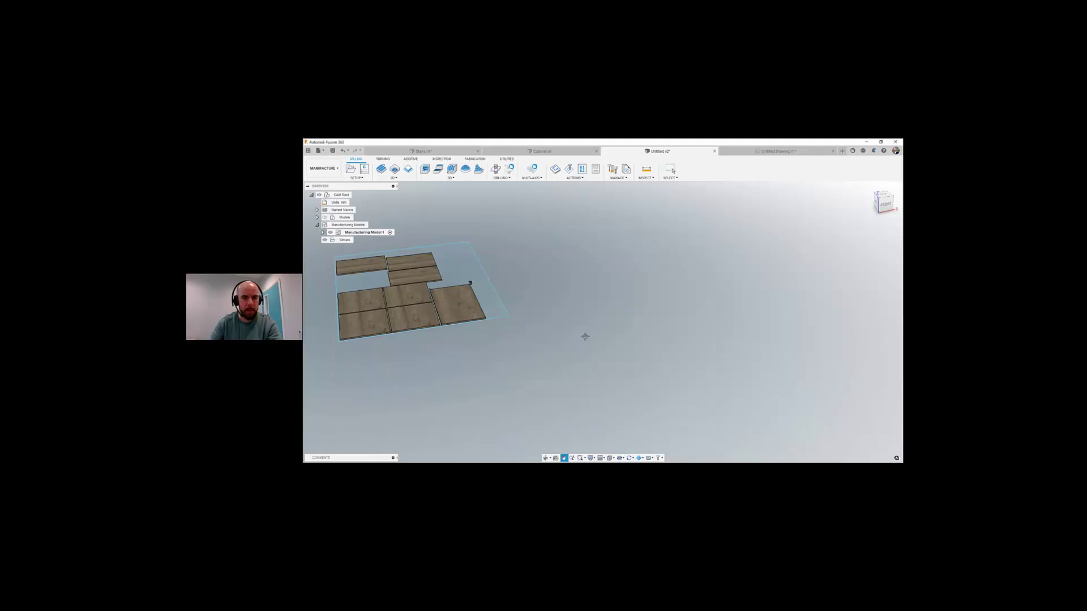
Step: Edit the Arrange in Manufacturing Model 1 and remove the self-adjusting leveling component from its objects
middle_click_drag(583, 338, 544, 333)
scroll(544, 333, "up", 4)
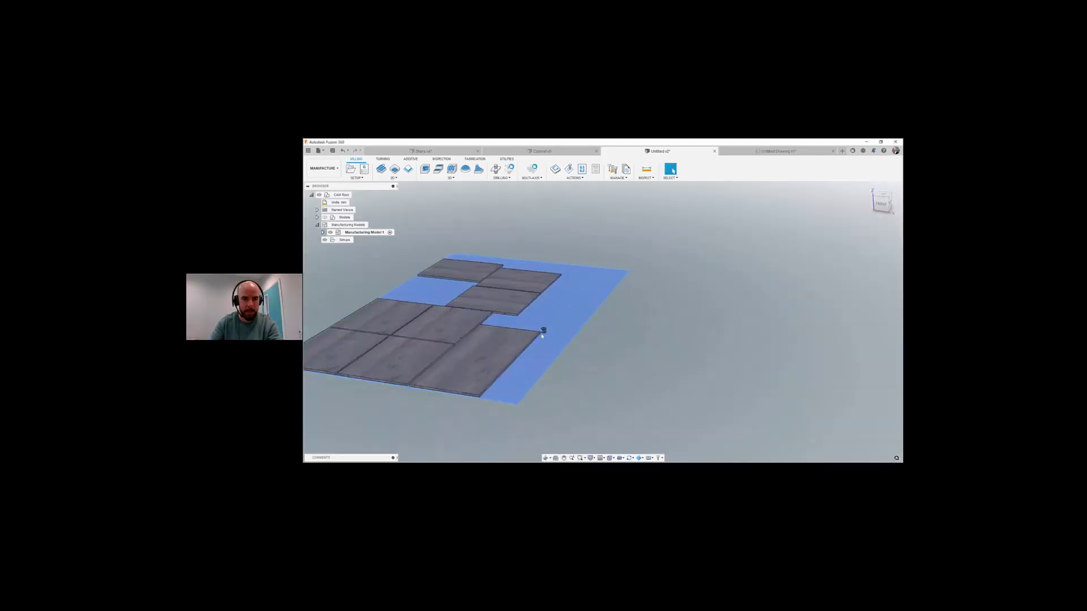
scroll(544, 333, "down", 5)
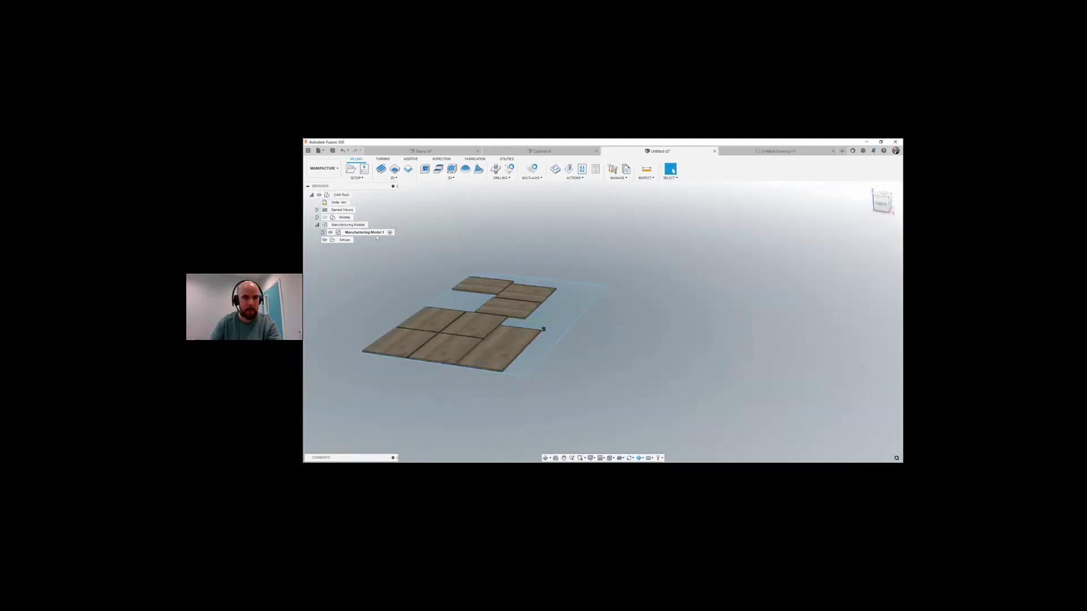
double_click(375, 235)
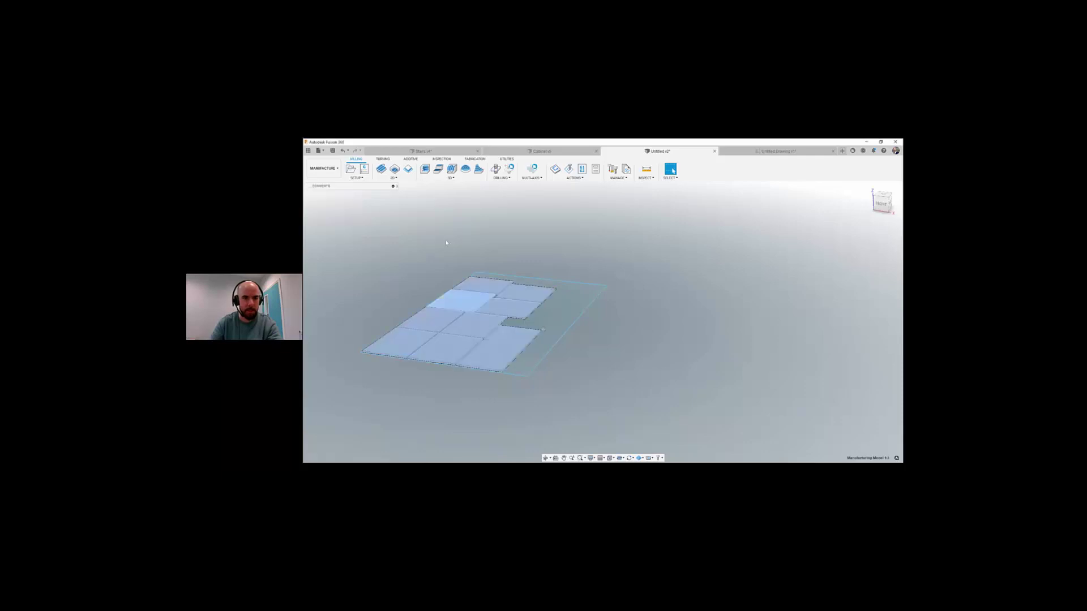
right_click(359, 455)
left_click(376, 400)
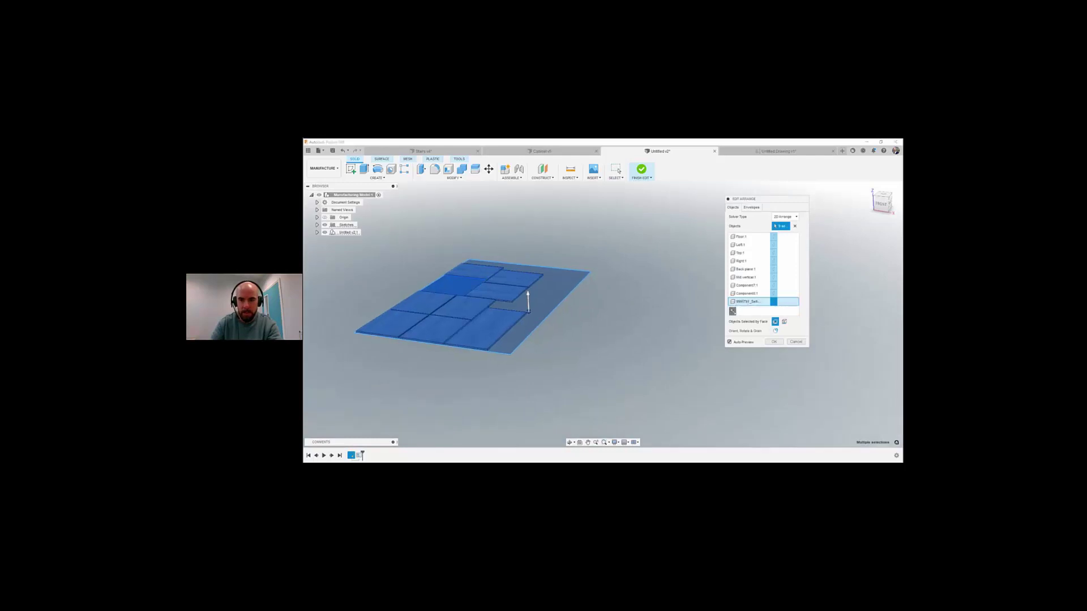
left_click(732, 311)
key("Return")
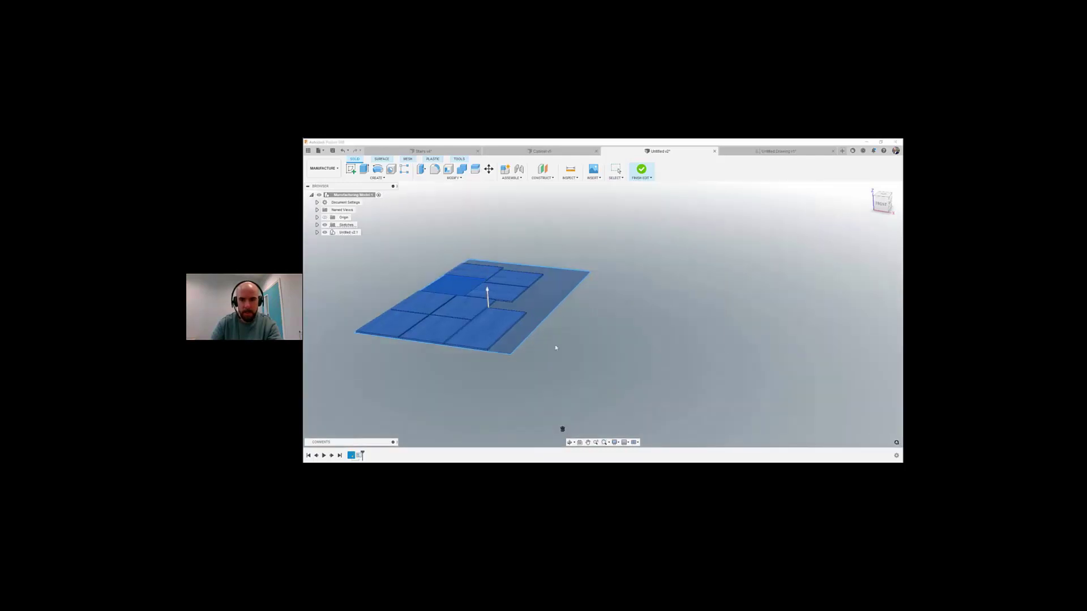
Step: View the assembled cabinet in the Design workspace and return to the Manufacture workspace
middle_click_drag(483, 332, 526, 354, "shift")
left_click(324, 168)
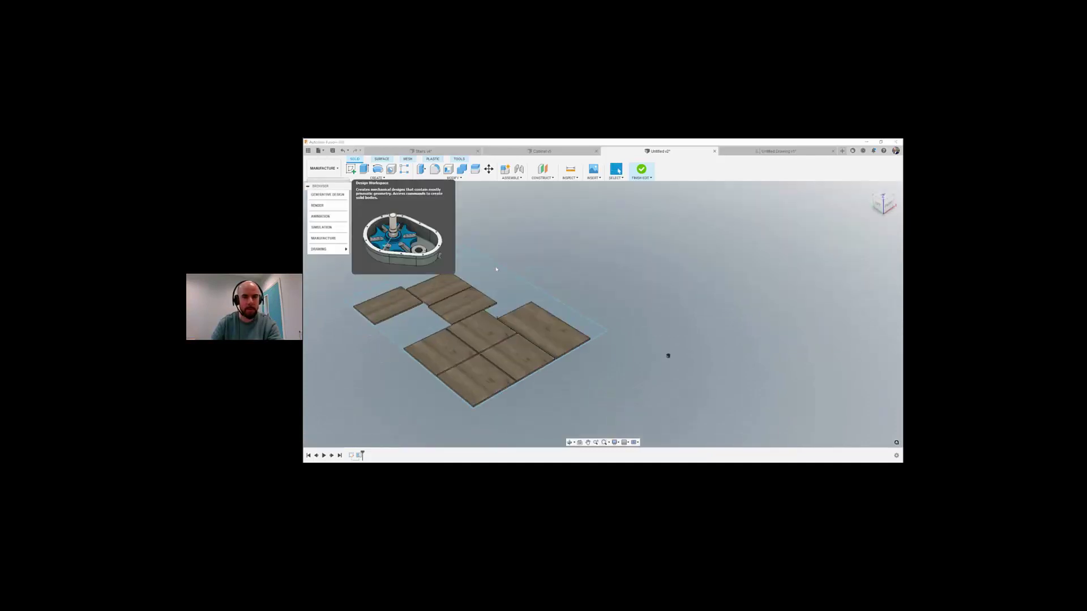
left_click(320, 184)
left_click_drag(668, 355, 623, 359)
left_click(322, 168)
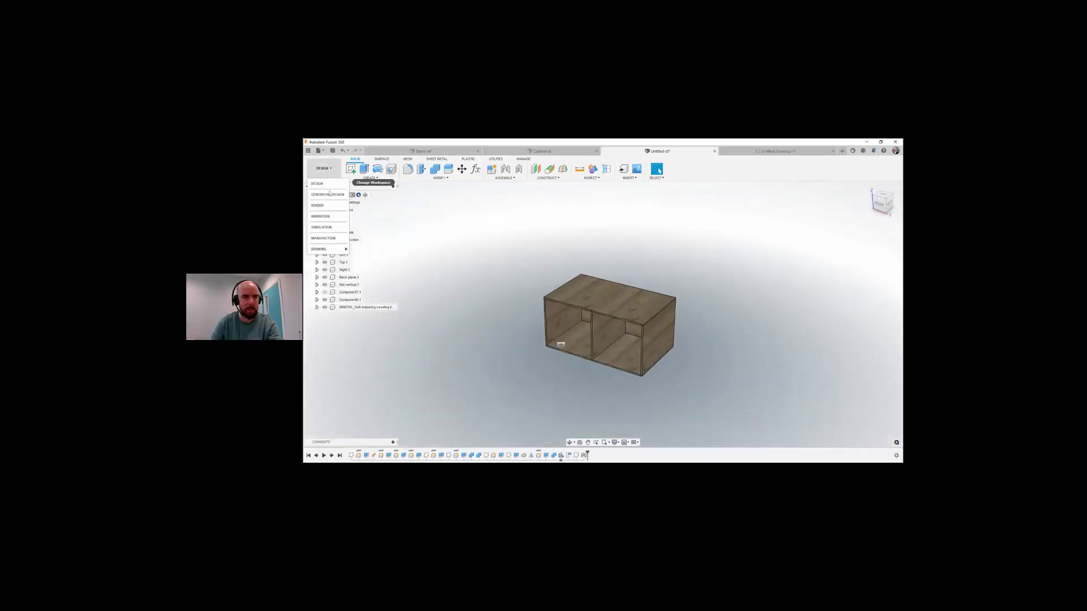
left_click(329, 237)
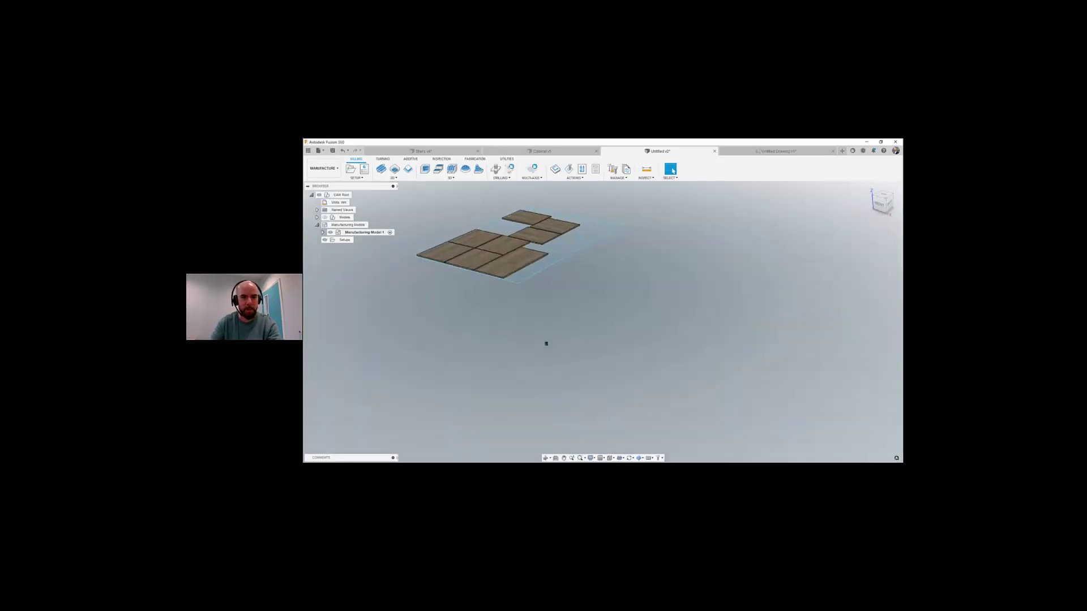
Step: Inspect the nested panels on the sheet and switch back to the cabinet in the Design workspace
middle_click_drag(491, 280, 564, 299, "shift")
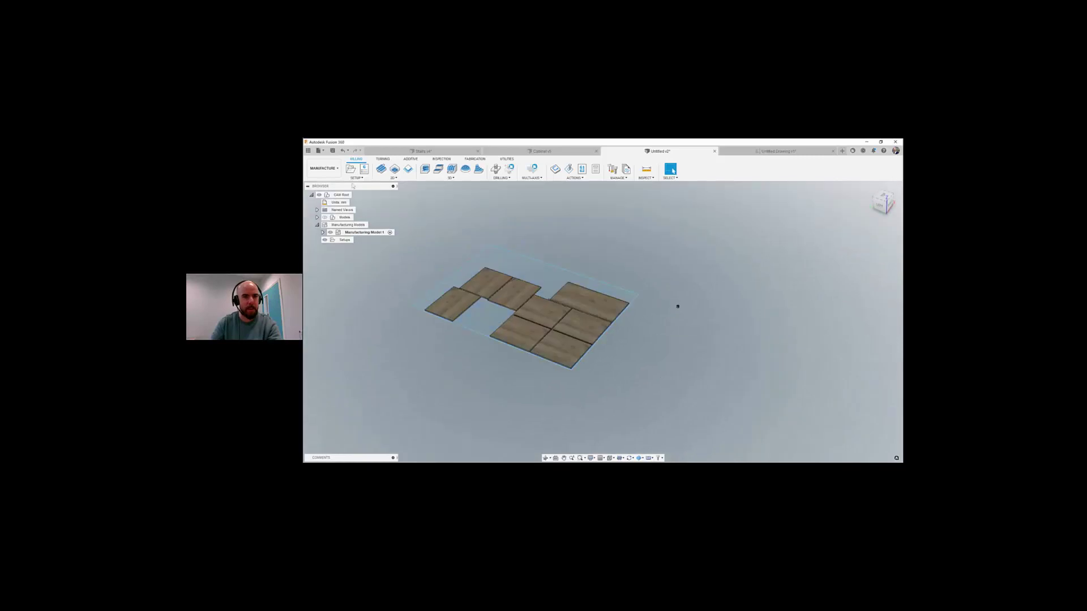
left_click(333, 171)
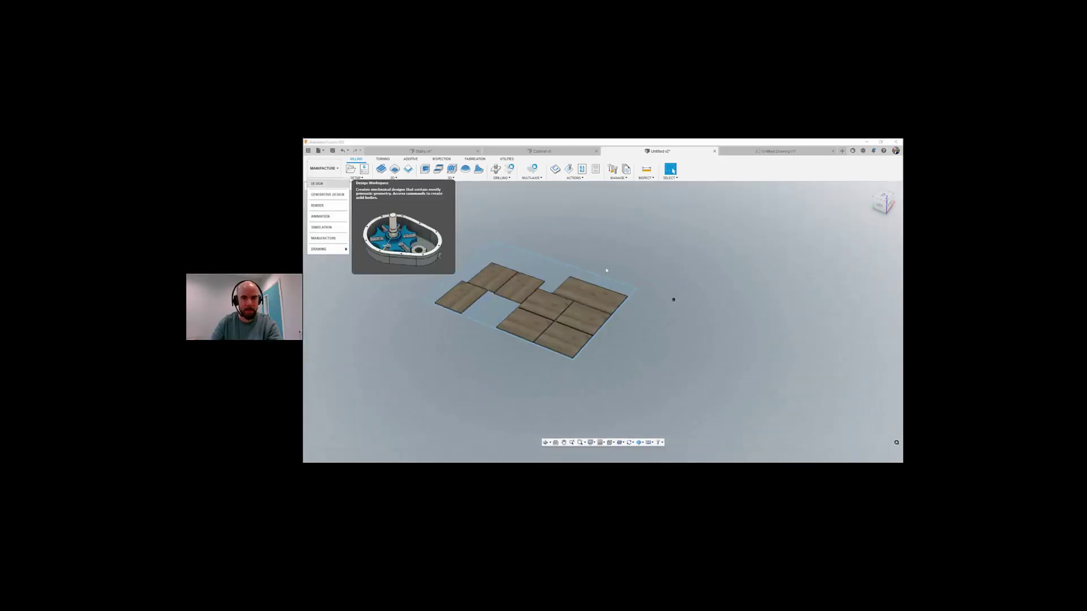
left_click(328, 183)
middle_click_drag(655, 283, 606, 318)
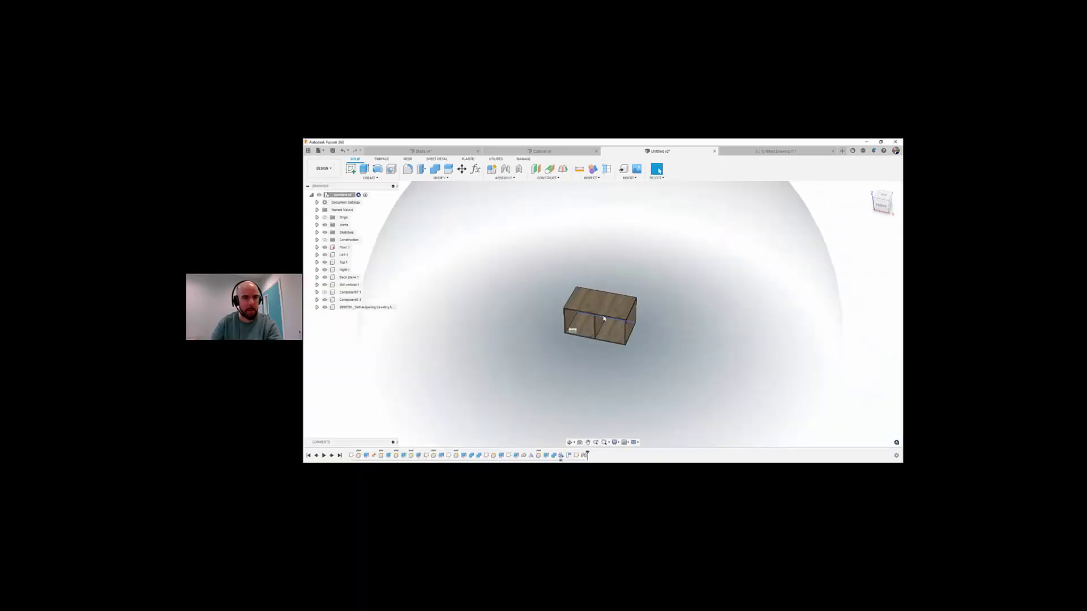
Step: Set the cabinet's user parameters Length to 1400 mm and Height to 800 mm
scroll(605, 319, "up", 2)
left_click(476, 168)
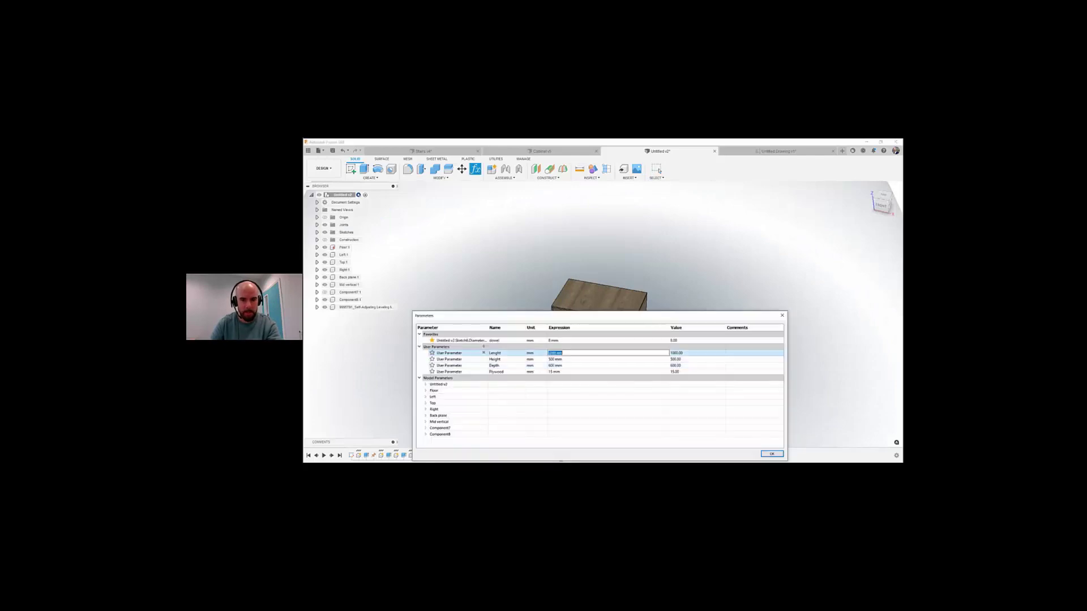
type("1400")
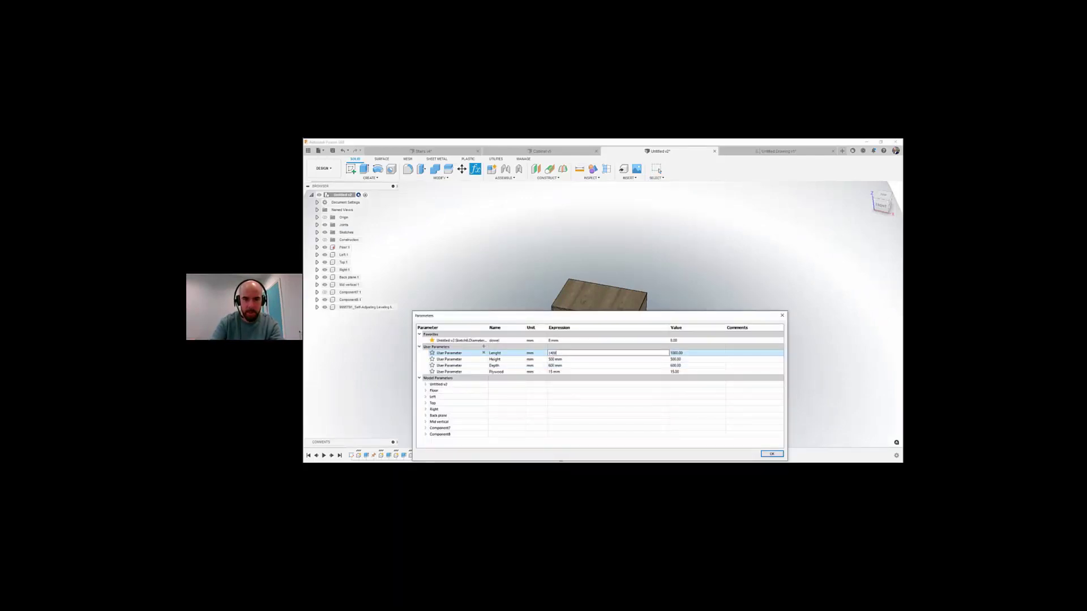
key("Tab")
key("BackSpace")
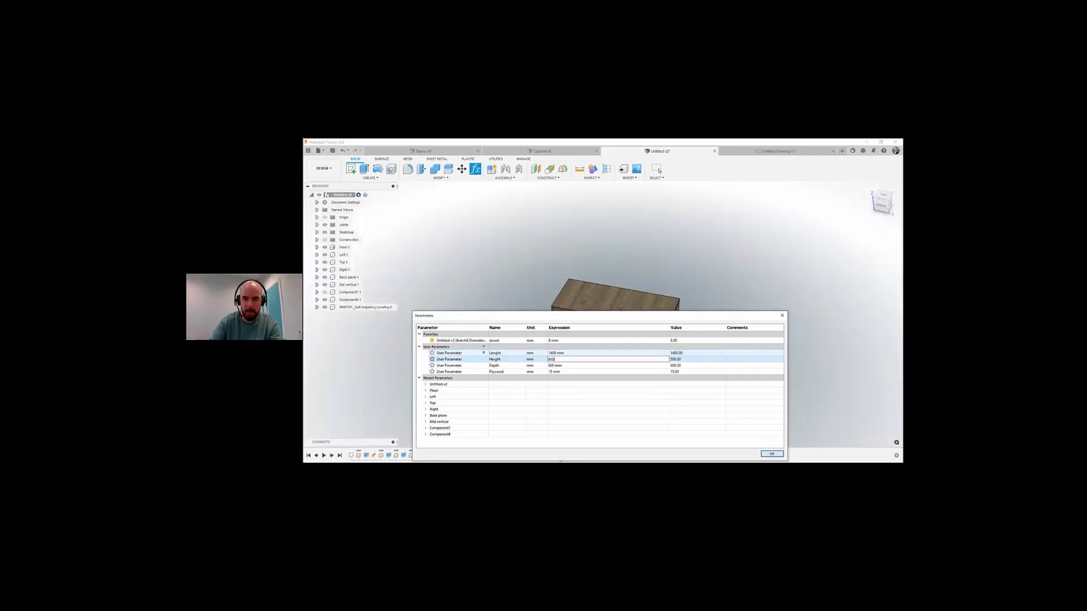
key("Tab")
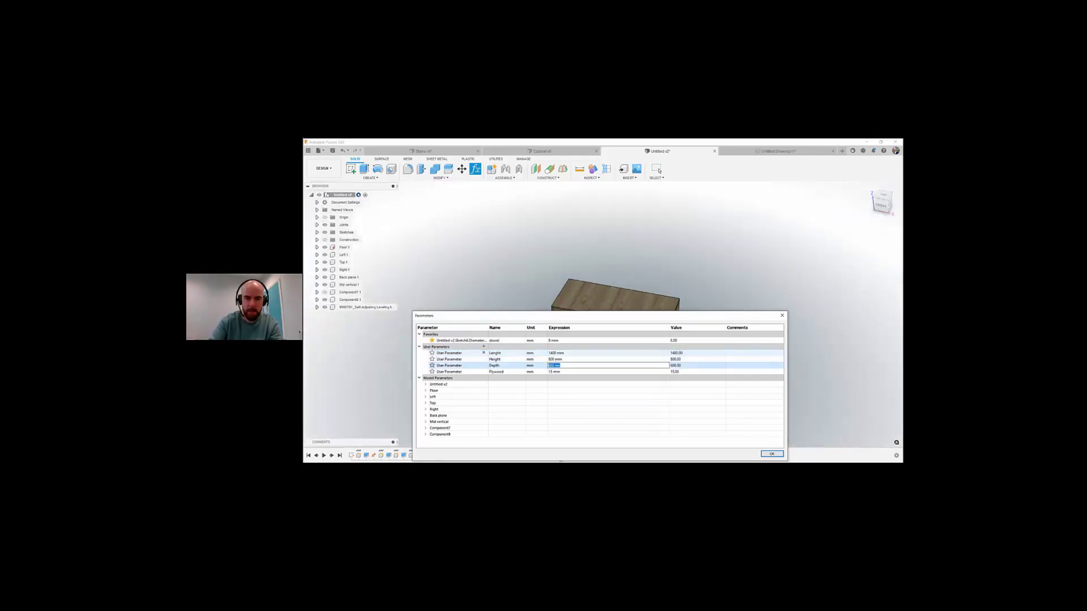
left_click(778, 457)
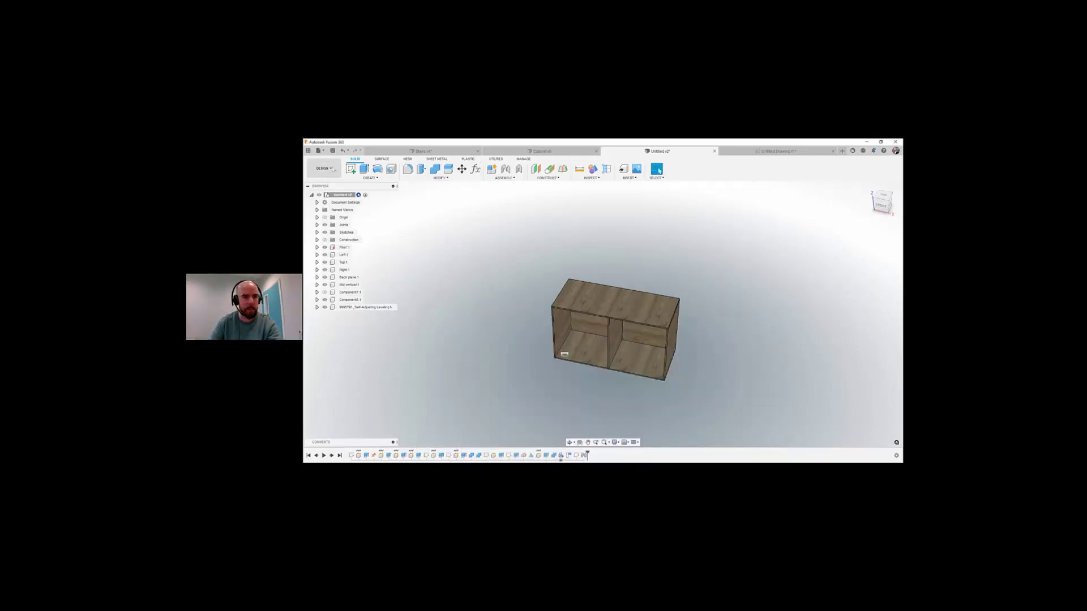
Step: Return to the Manufacture workspace and refresh the nested panels by opening Manufacturing Model 1 for editing and finishing the edit
left_click(332, 169)
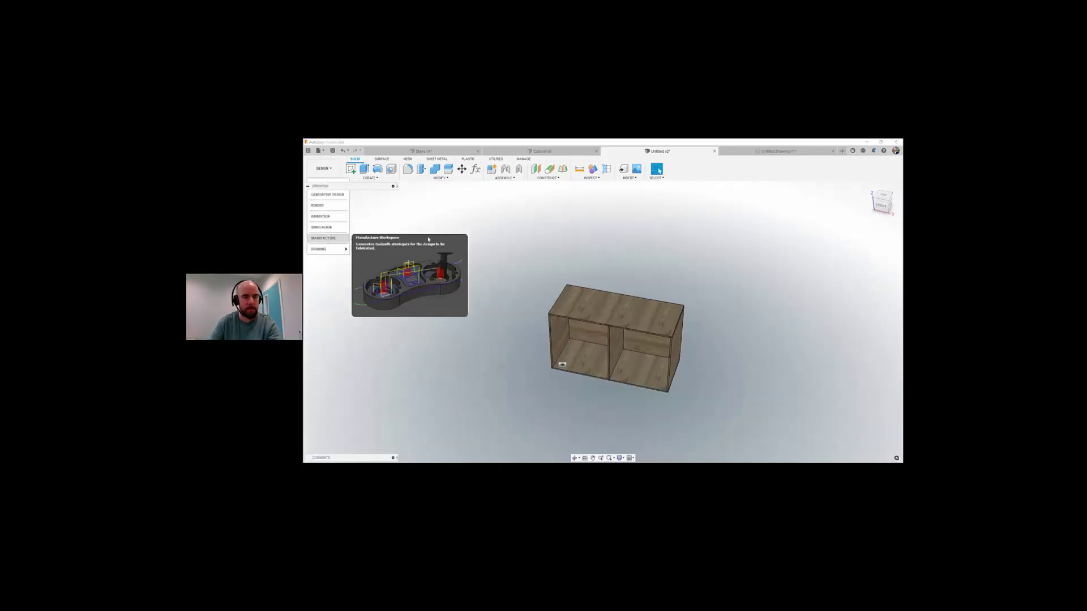
left_click(323, 238)
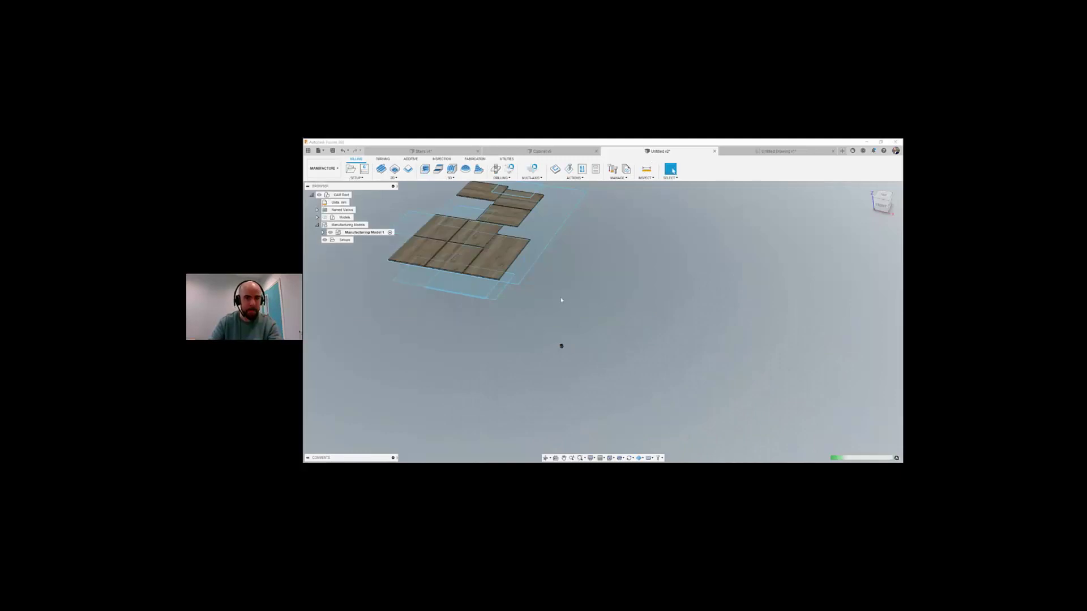
middle_click_drag(453, 262, 606, 281)
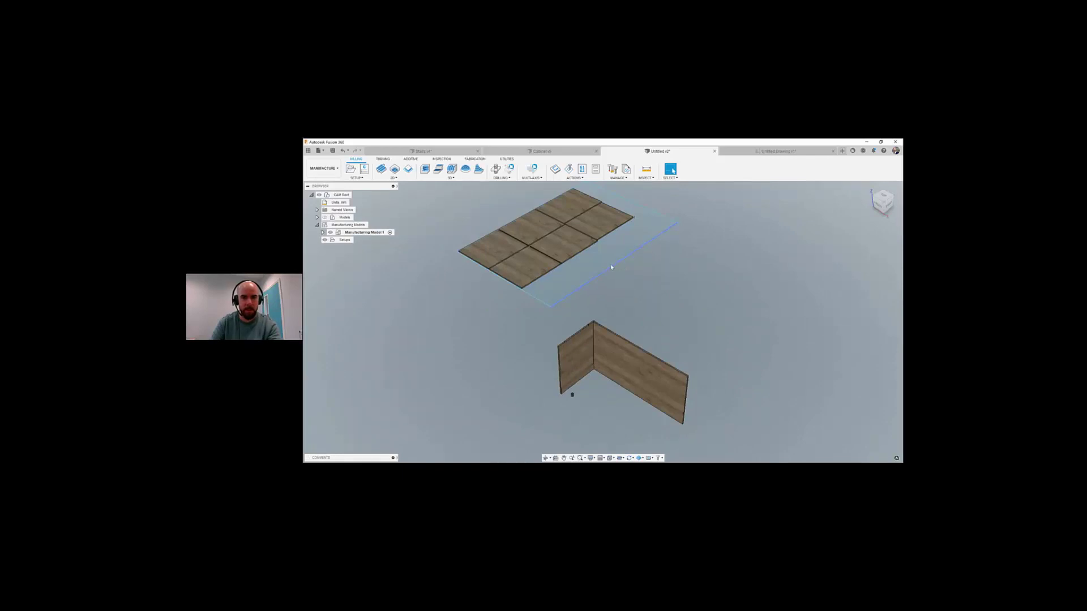
double_click(375, 232)
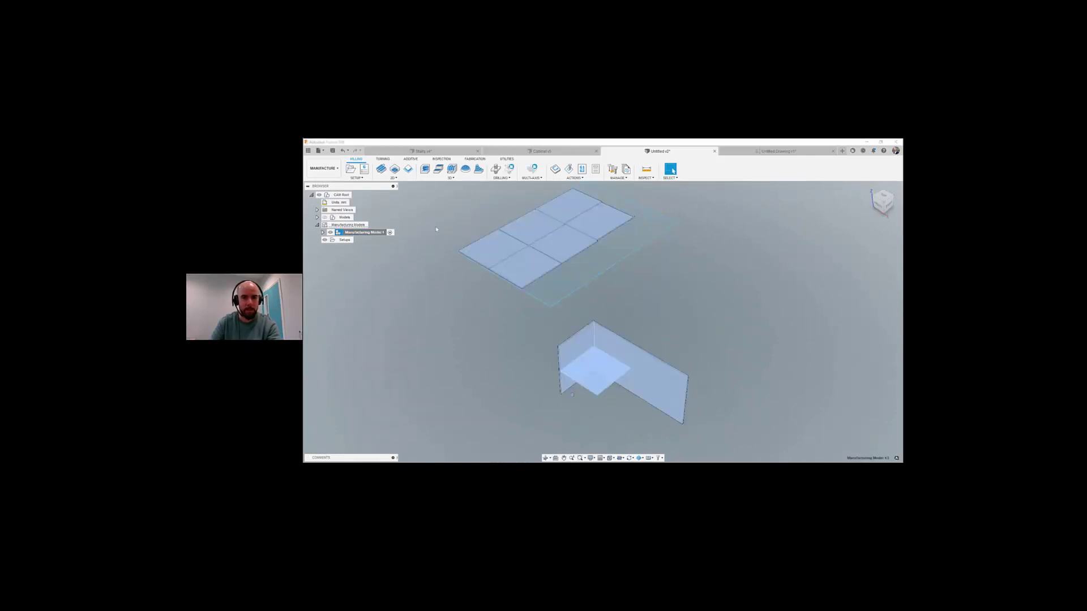
left_click_drag(621, 260, 661, 291)
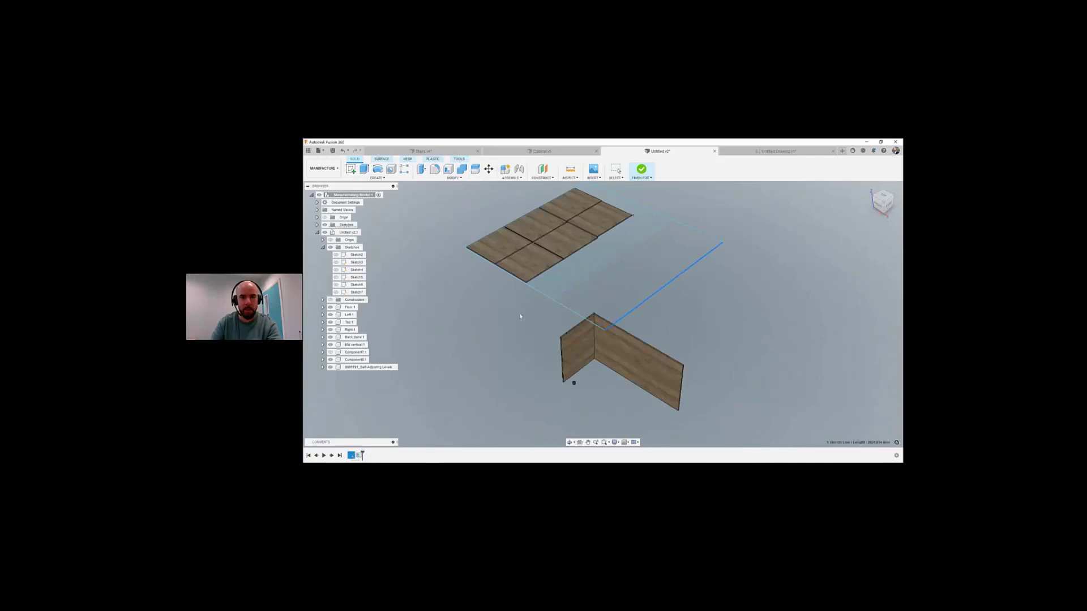
middle_click_drag(561, 330, 522, 336, "shift")
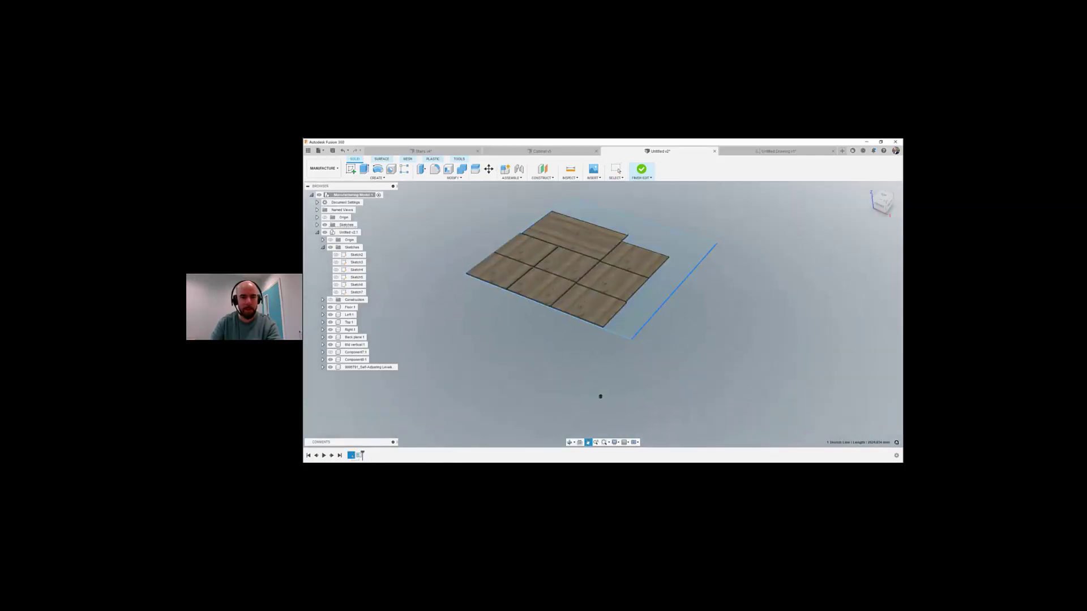
left_click(641, 170)
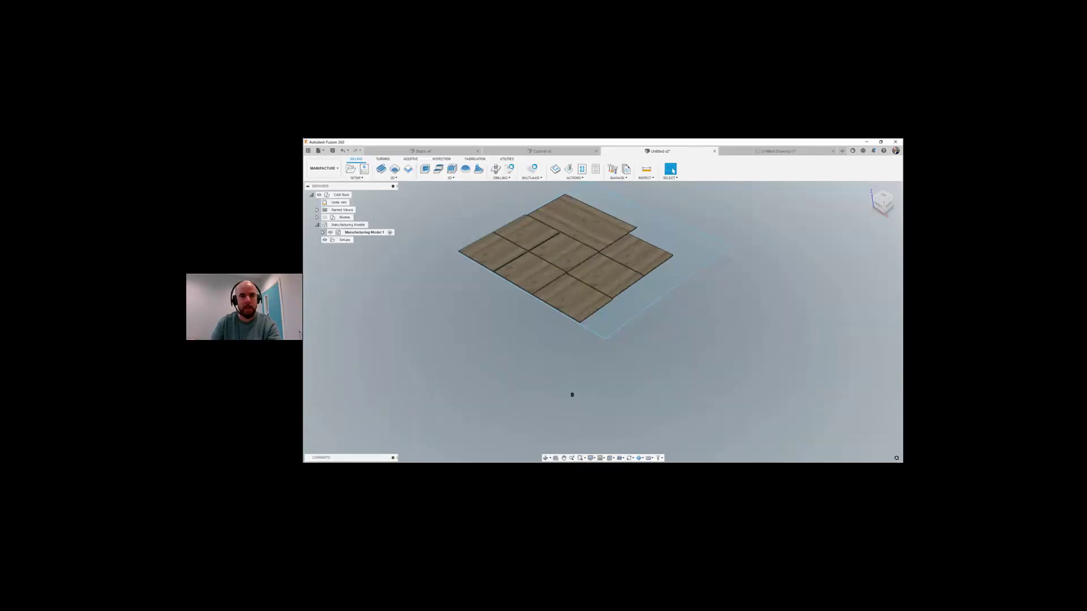
middle_click_drag(475, 277, 510, 291, "shift")
mouse_move(642, 394)
middle_mouse_down("shift")
mouse_move(648, 406)
mouse_move(616, 415)
mouse_move(674, 395)
mouse_move(628, 402)
mouse_move(645, 402)
middle_mouse_up("shift")
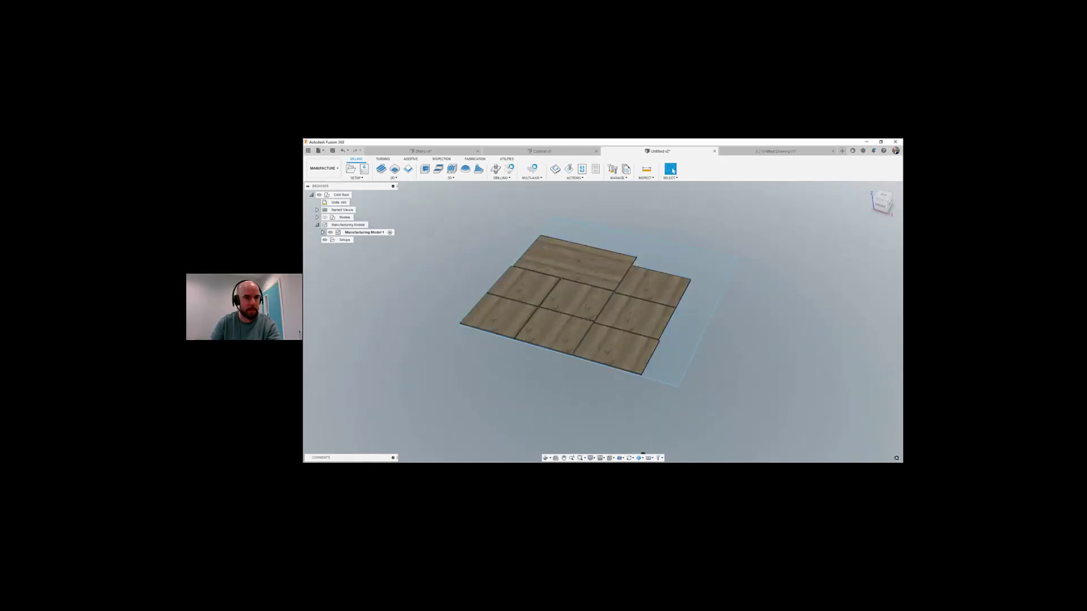
Step: Start a new milling setup and place its origin on the model box point midway along the sheet's upper side edge
left_click(394, 178)
left_click(356, 178)
left_click(360, 186)
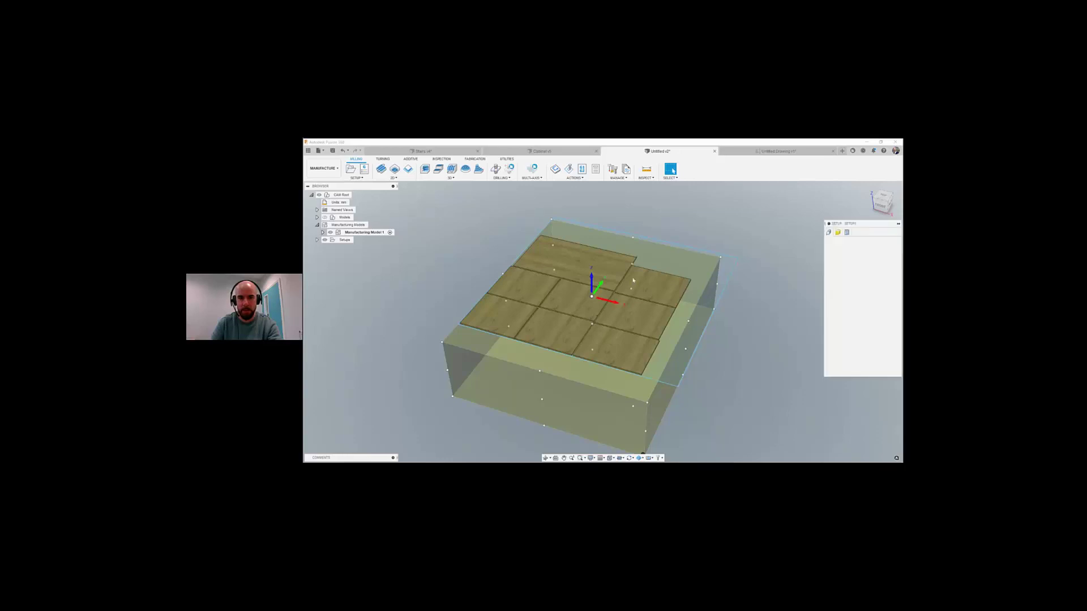
left_click_drag(842, 225, 719, 203)
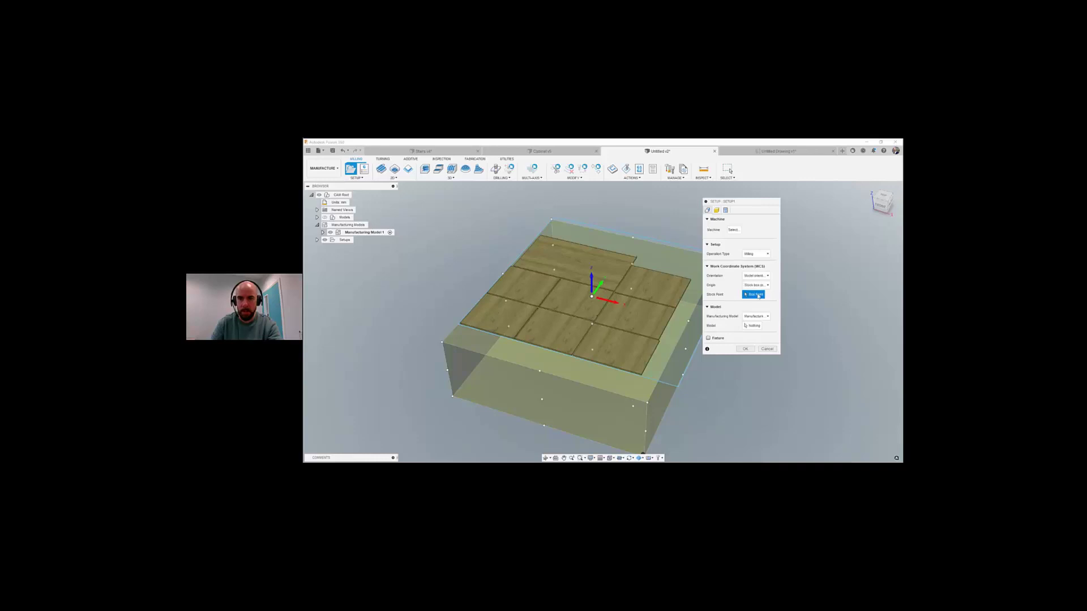
left_click(756, 285)
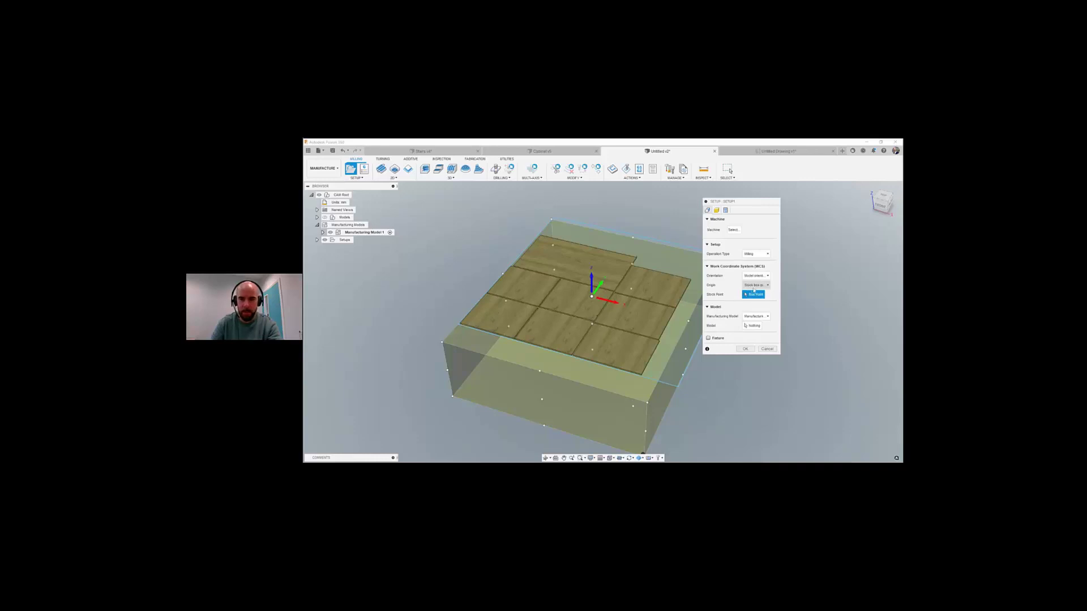
left_click(761, 295)
left_click(507, 328)
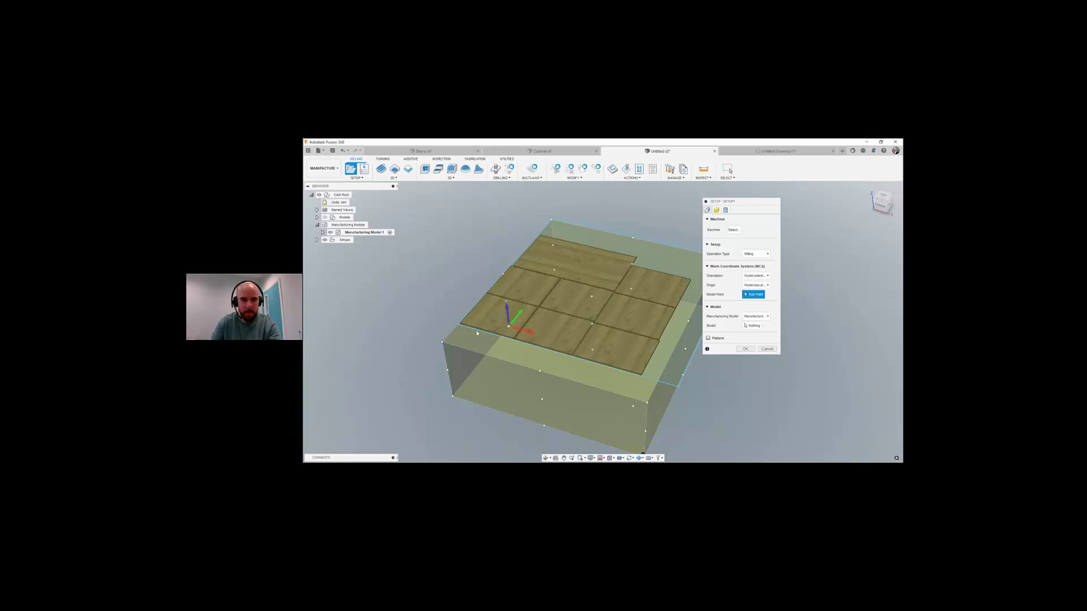
middle_click_drag(480, 335, 606, 275, "shift")
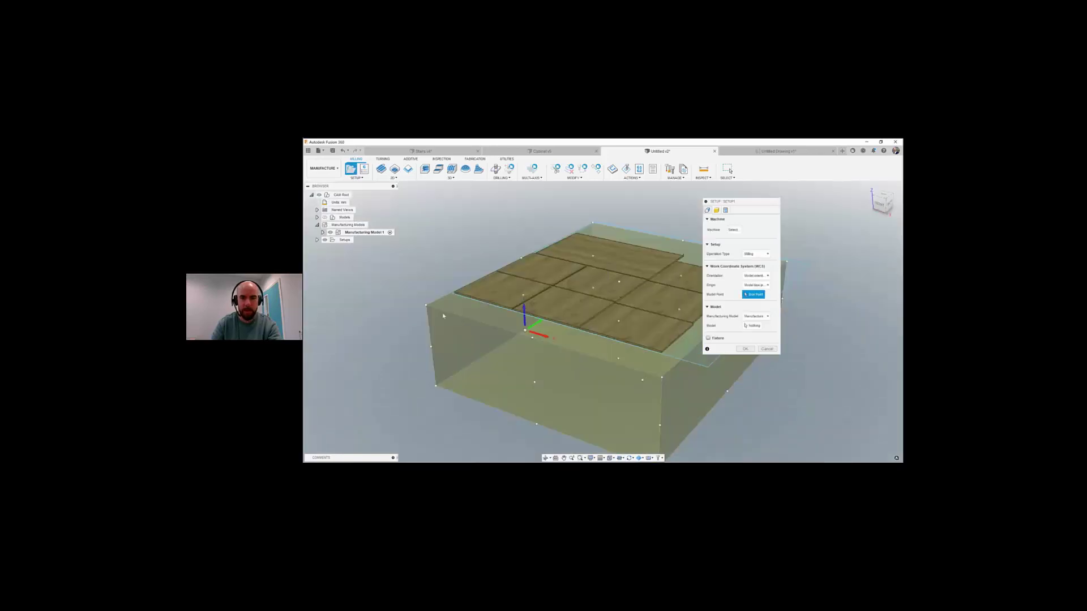
middle_click_drag(493, 342, 513, 357, "shift")
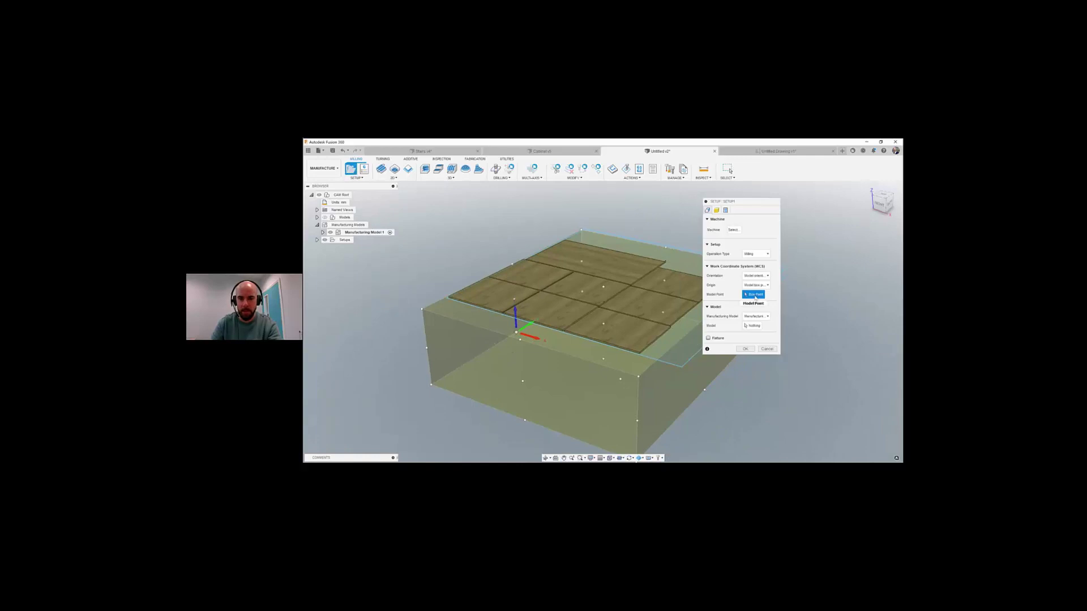
left_click(512, 263)
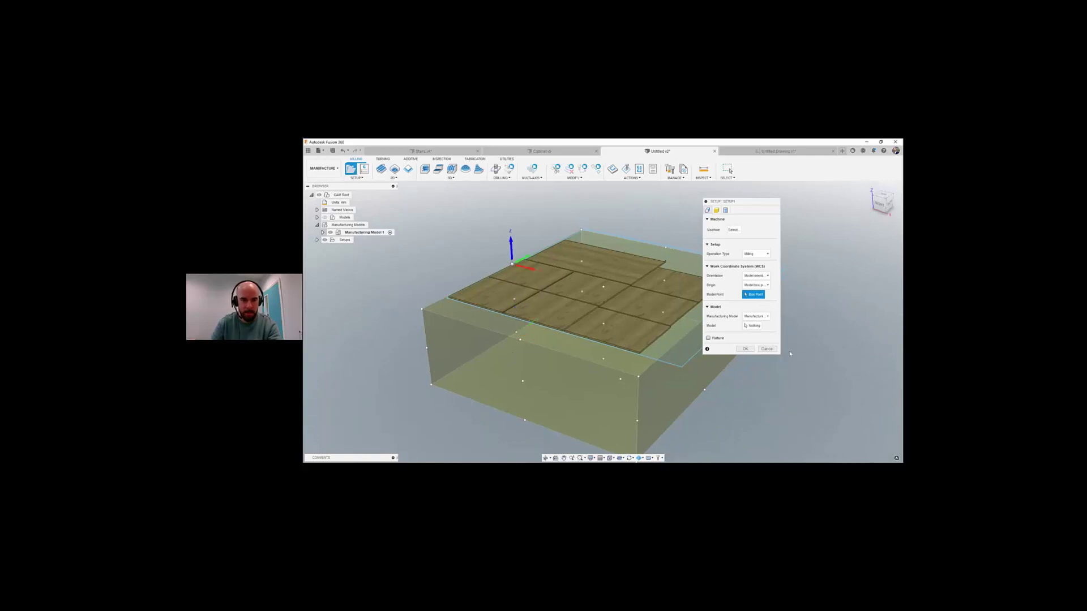
Step: Switch the setup's stock mode to a fixed size box
left_click(716, 210)
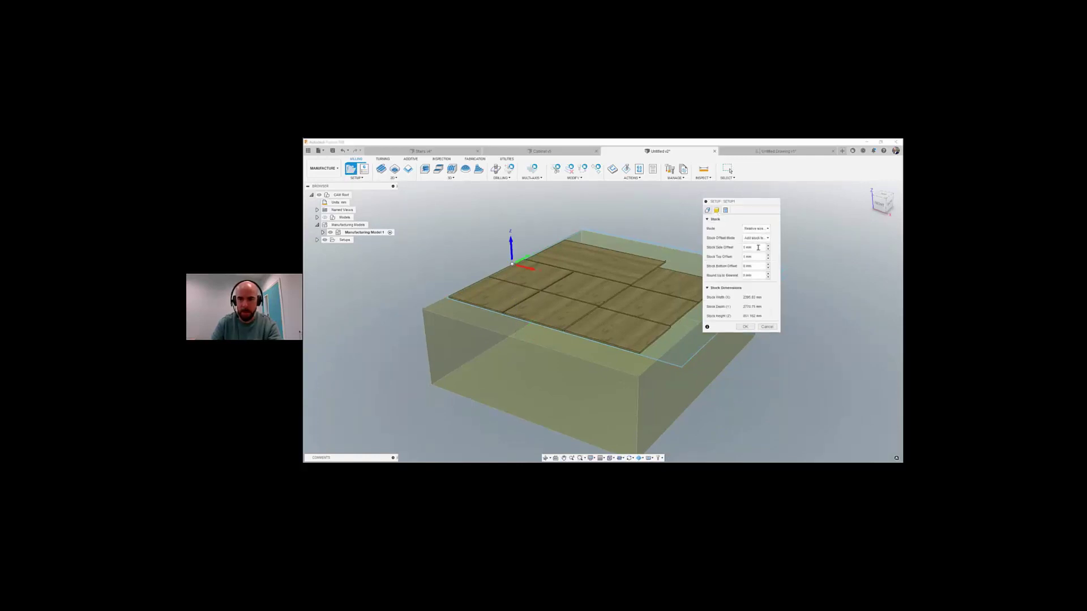
left_click(756, 228)
left_click(761, 251)
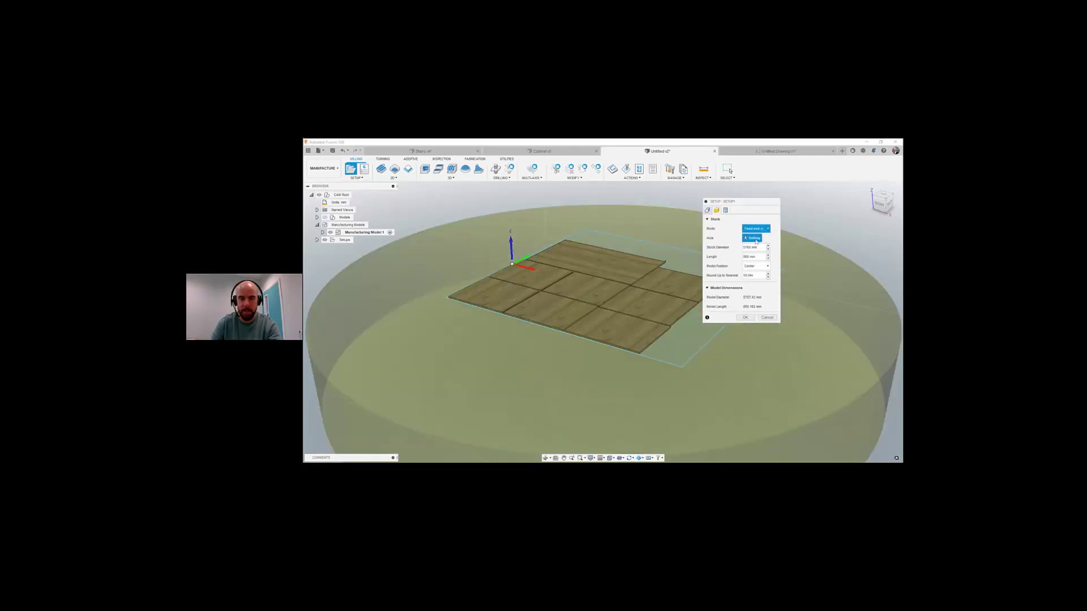
left_click(756, 242)
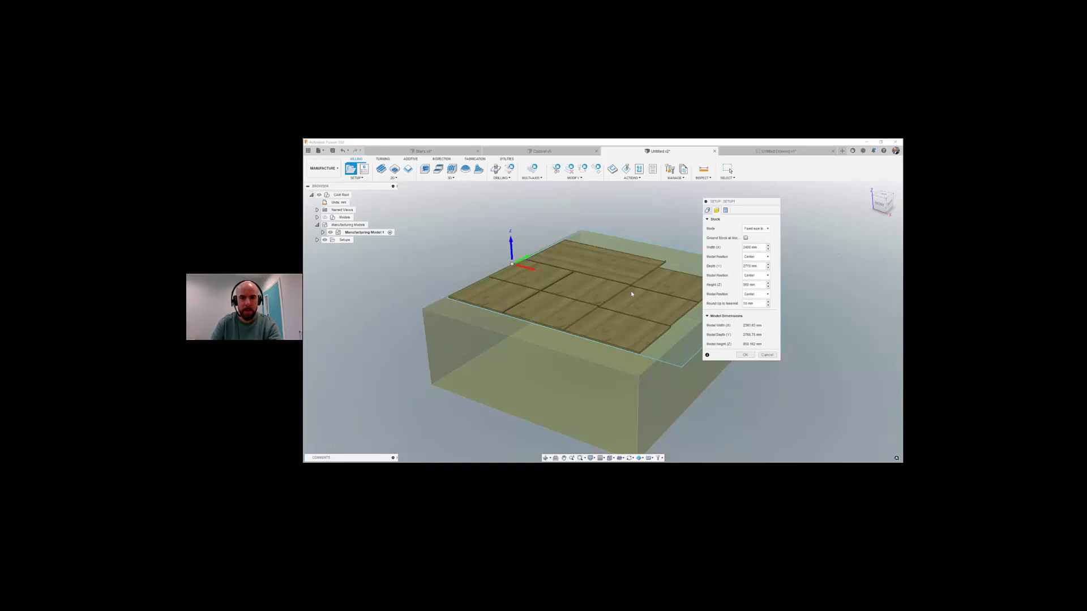
Step: Try a much smaller depth (Y) for the fixed stock box, starting with 10 mm
middle_click_drag(632, 294, 632, 328, "shift")
middle_click_drag(697, 343, 663, 345)
scroll(669, 345, "down", 2)
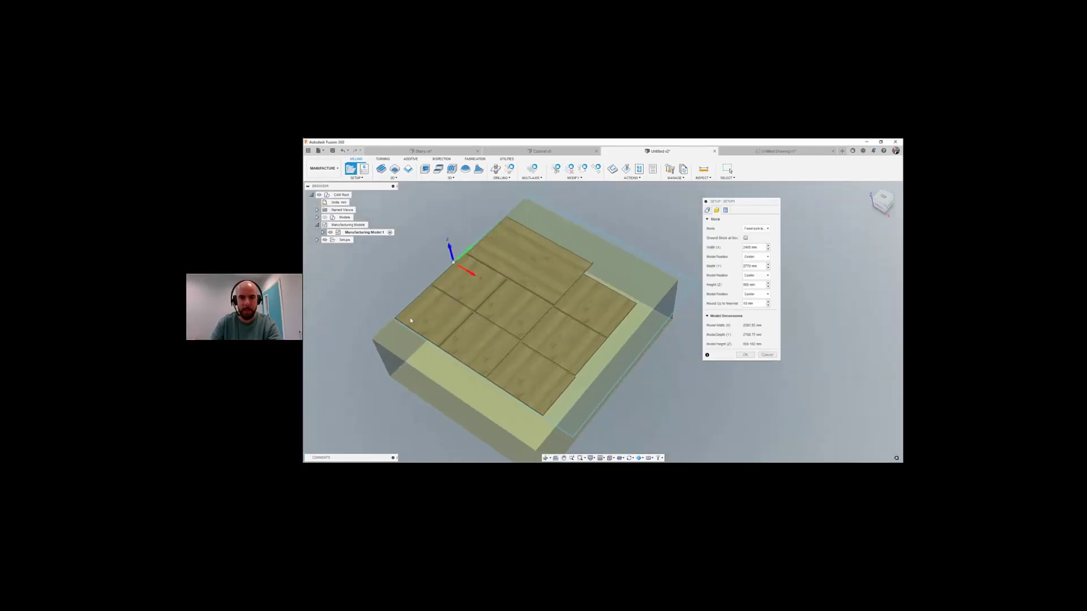
left_click_drag(760, 247, 739, 248)
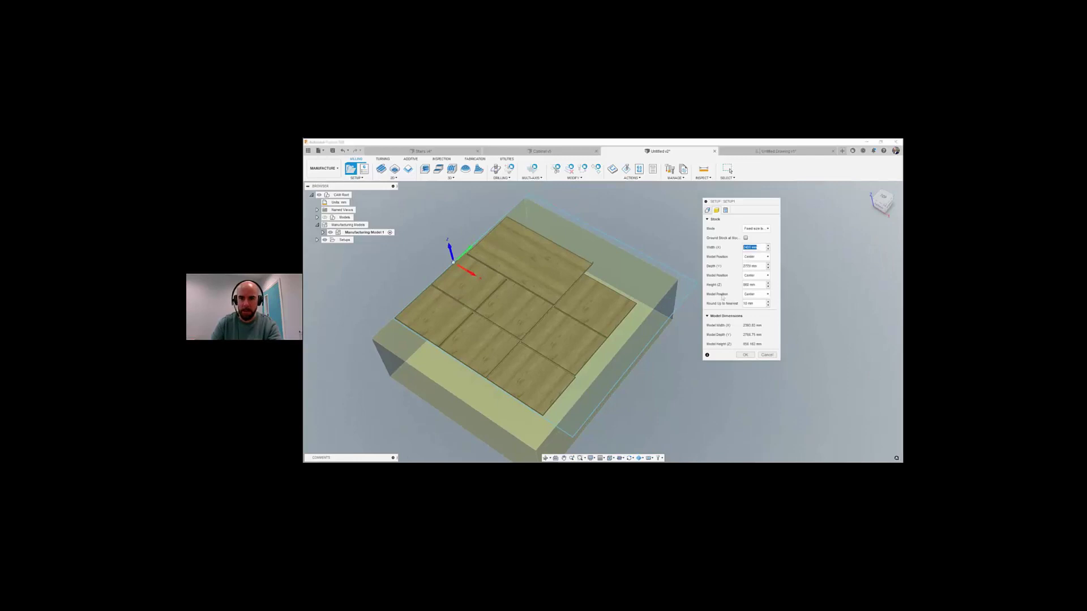
left_click(757, 266)
double_click(751, 266)
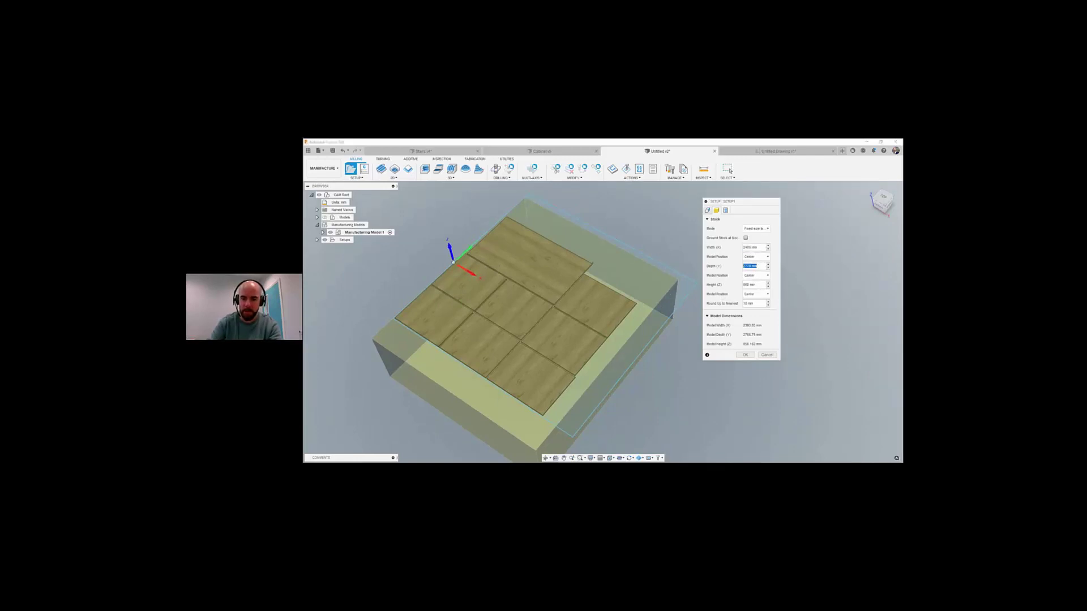
type("10")
key("Return")
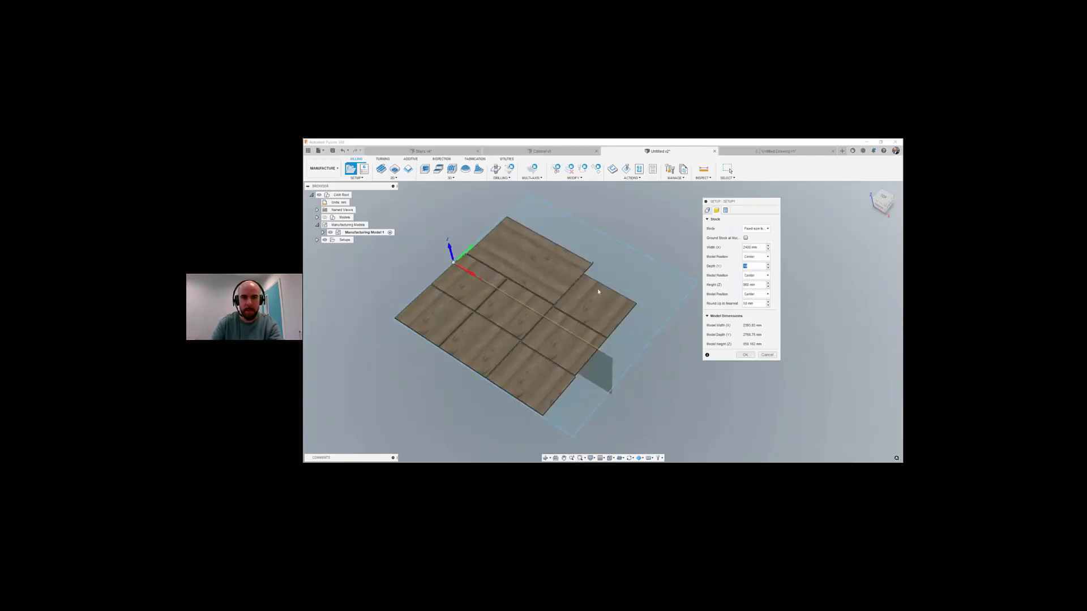
middle_click_drag(598, 291, 625, 261, "shift")
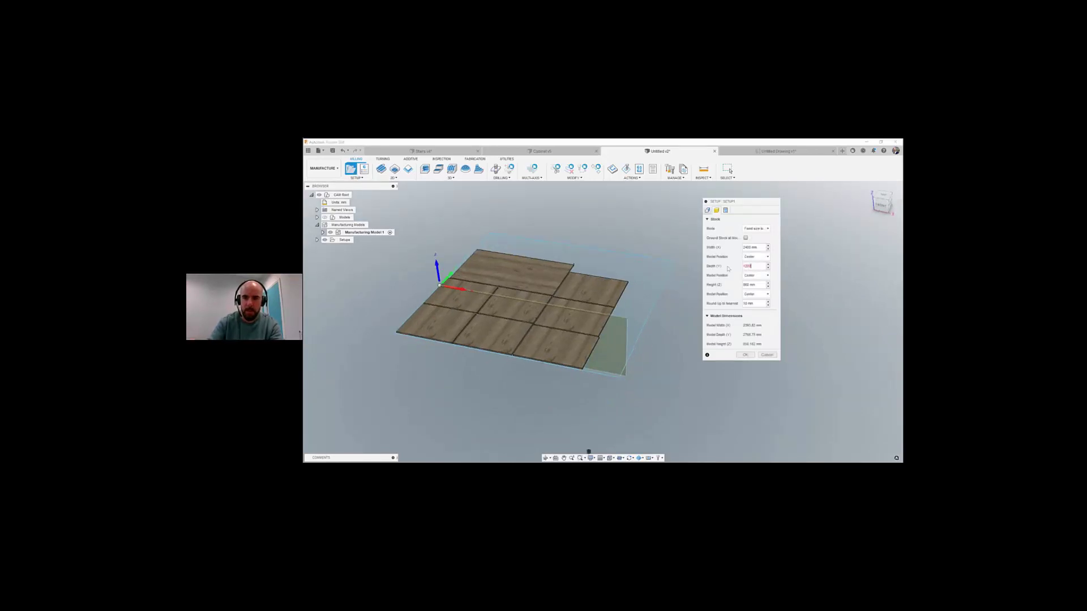
key("Return")
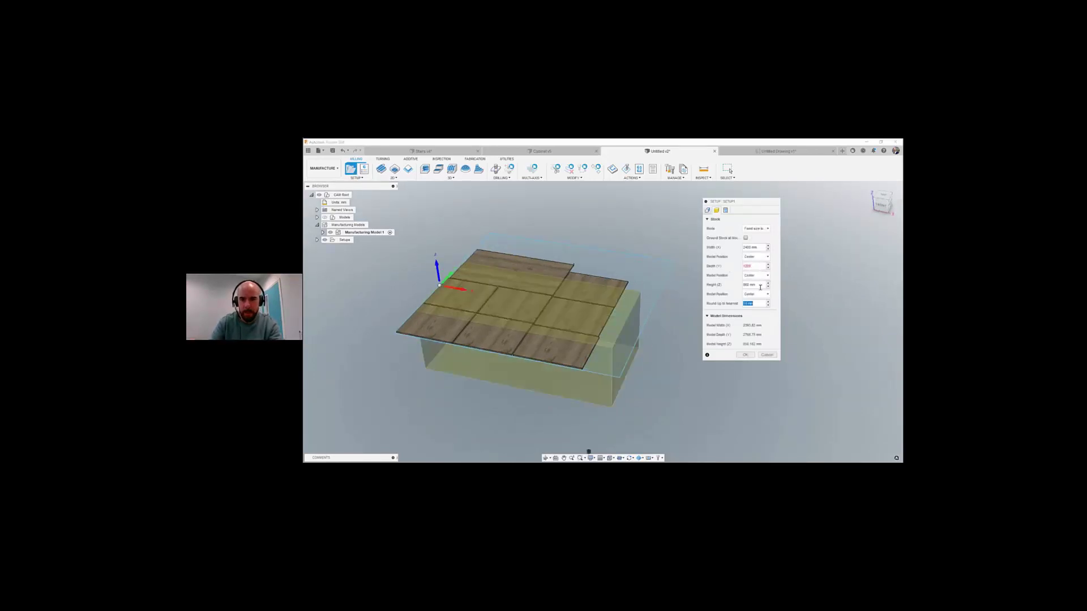
Step: Set the stock box's height (Z) to 15 mm and depth (Y) to 2800 mm, and create the setup despite the warnings
left_click_drag(758, 284, 726, 283)
type("1")
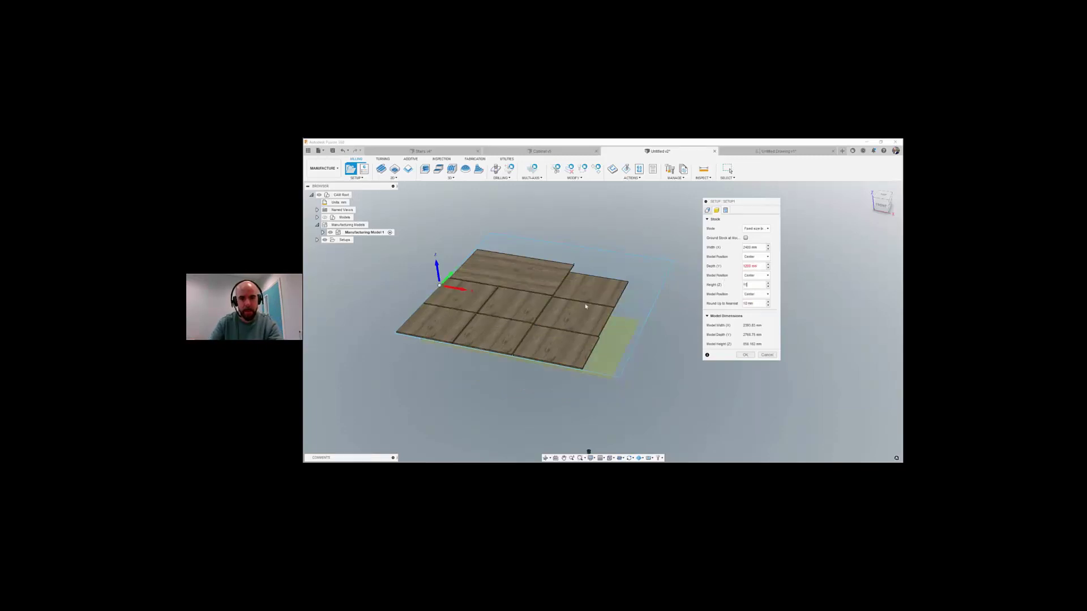
type("5")
middle_click_drag(586, 306, 538, 307, "shift")
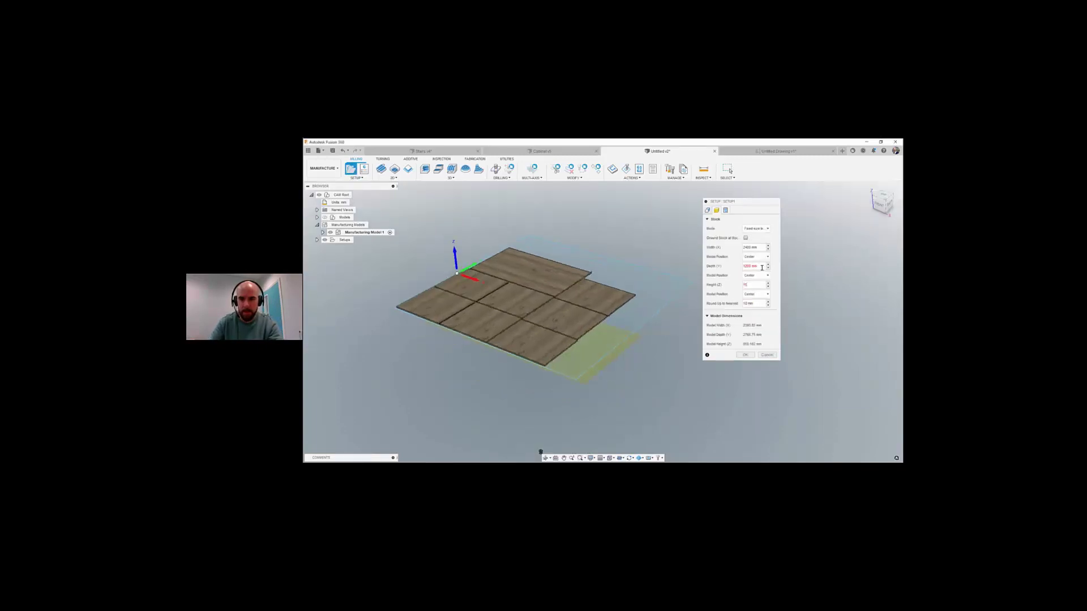
left_click_drag(761, 266, 742, 266)
type("2800")
left_click(753, 356)
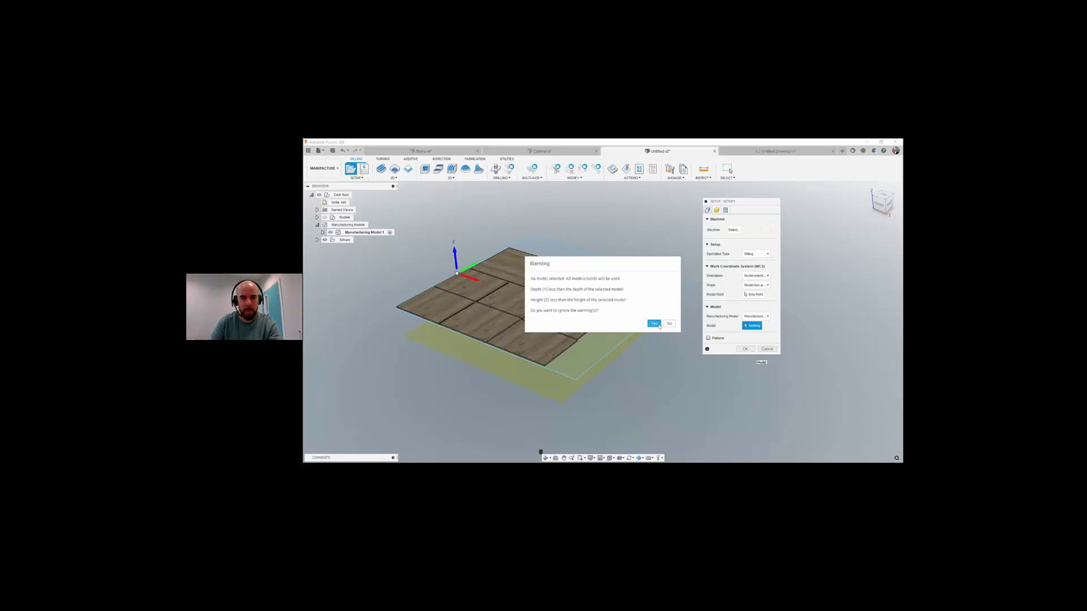
left_click(655, 326)
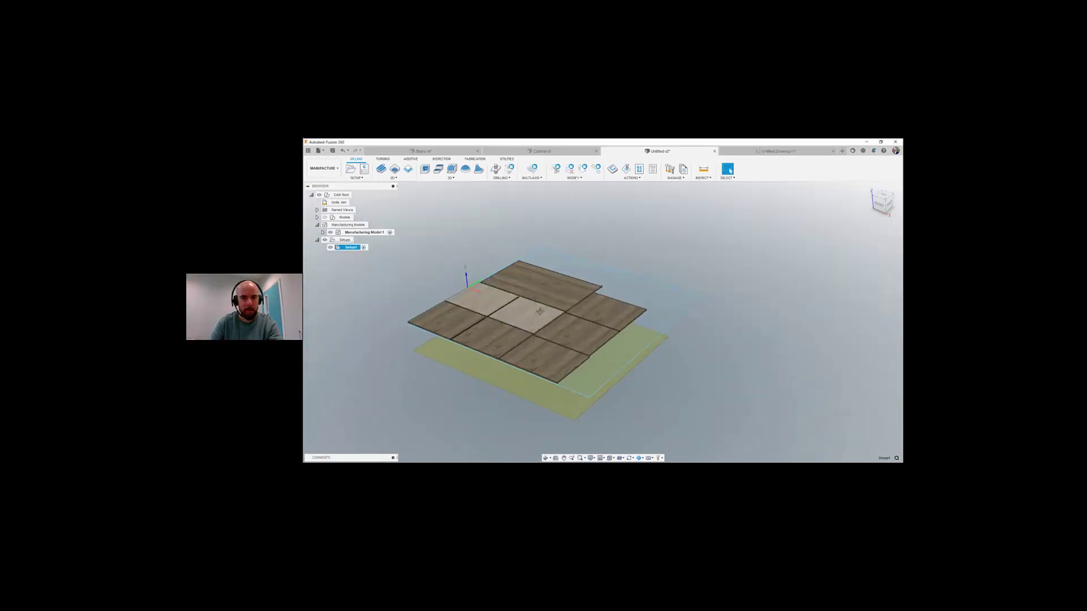
left_click(394, 177)
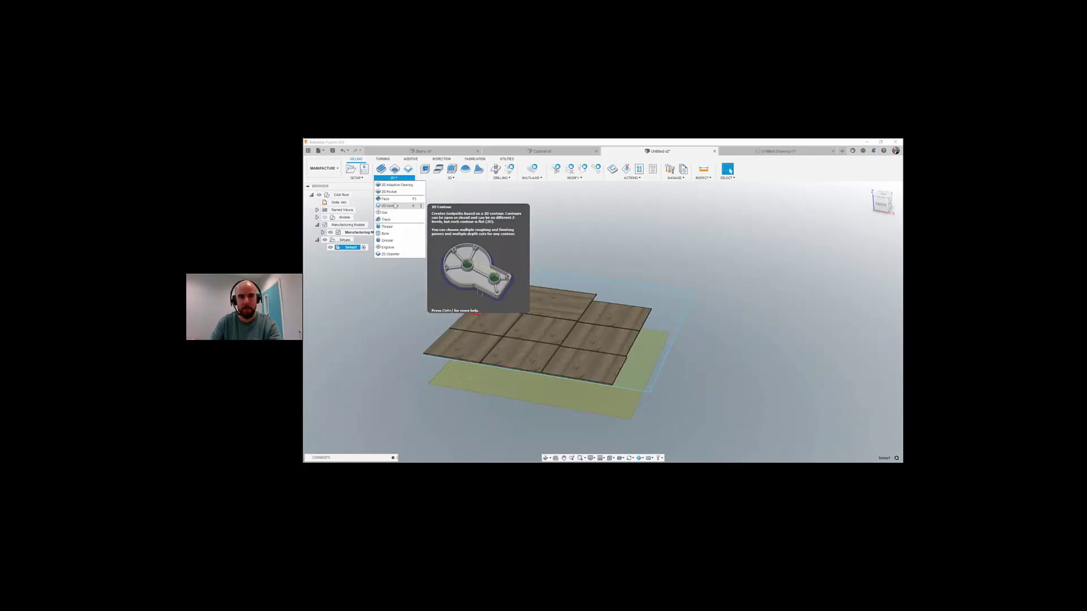
middle_click_drag(614, 287, 758, 436)
middle_click_drag(563, 360, 559, 368, "shift")
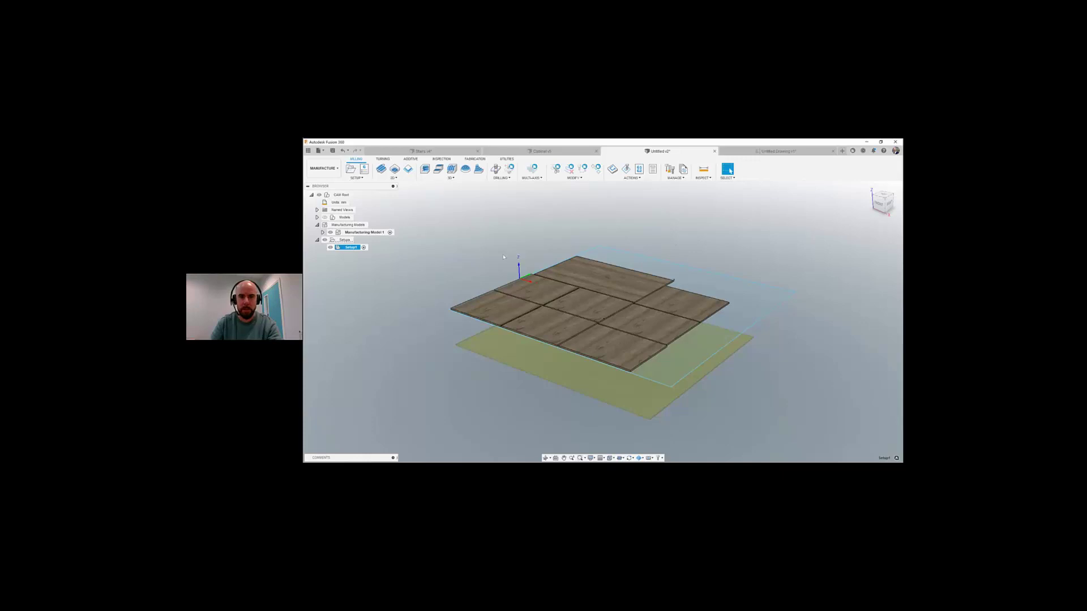
Step: Return from the Manufacture workspace to the Design workspace and bring the whole cabinet into view
middle_click_drag(461, 264, 523, 286, "shift")
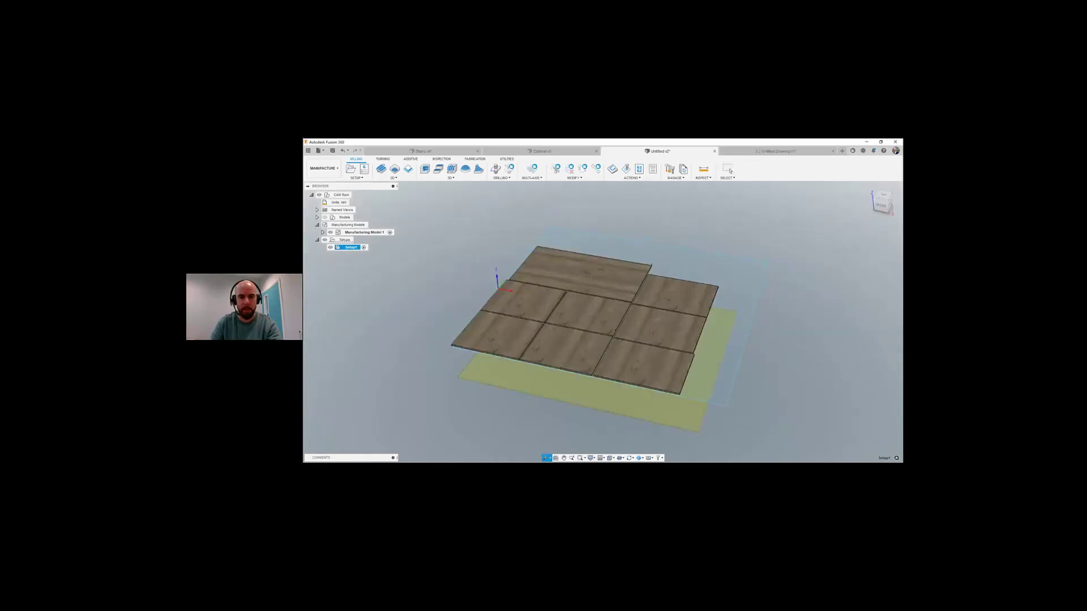
middle_click_drag(631, 277, 572, 271, "shift")
left_click(324, 168)
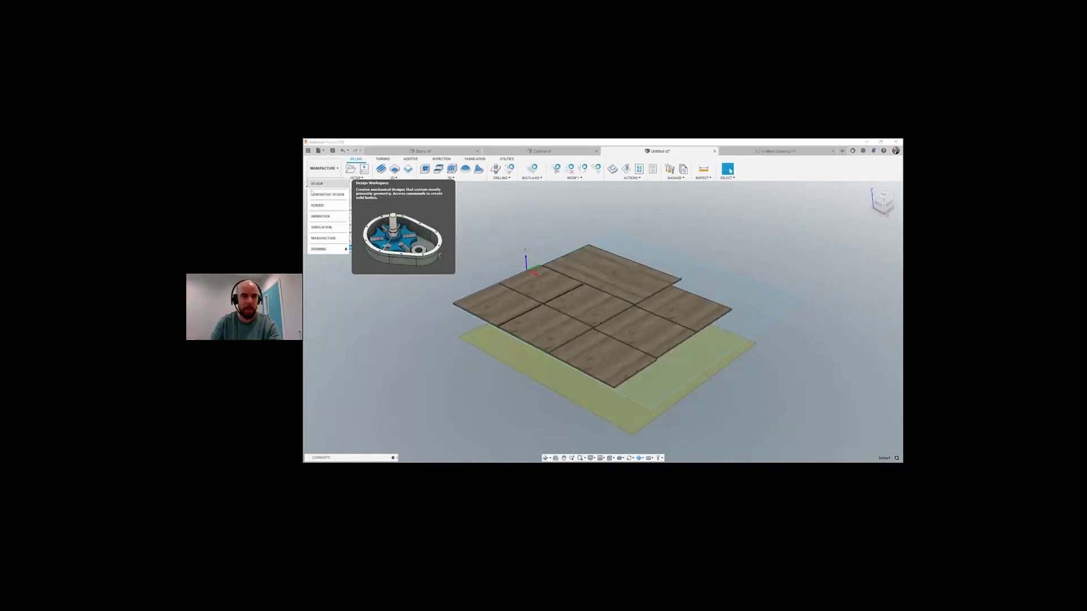
left_click(317, 183)
left_click(318, 184)
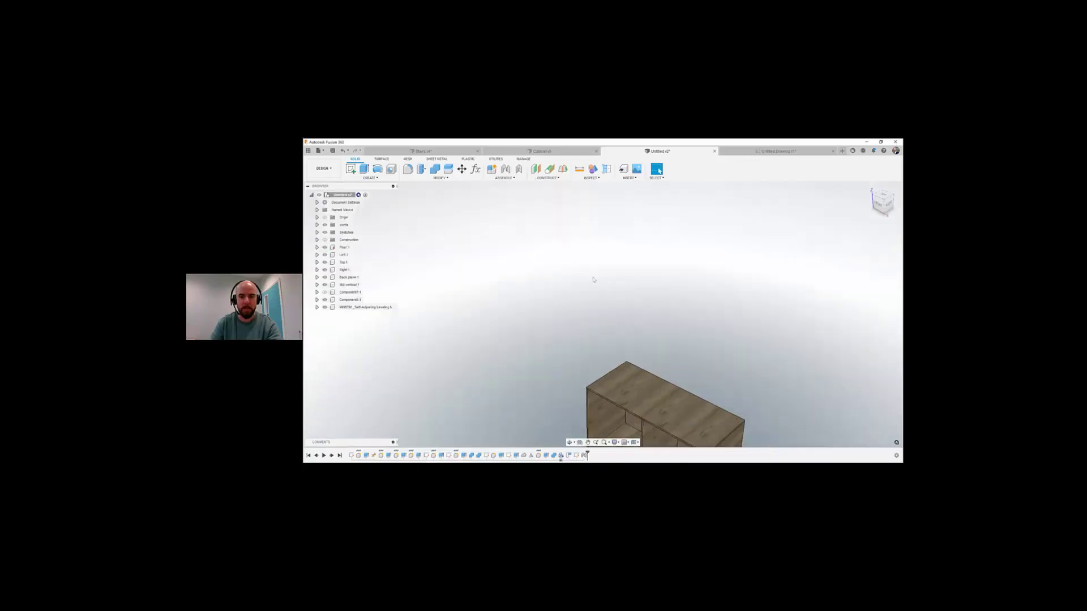
middle_click_drag(611, 243, 540, 220)
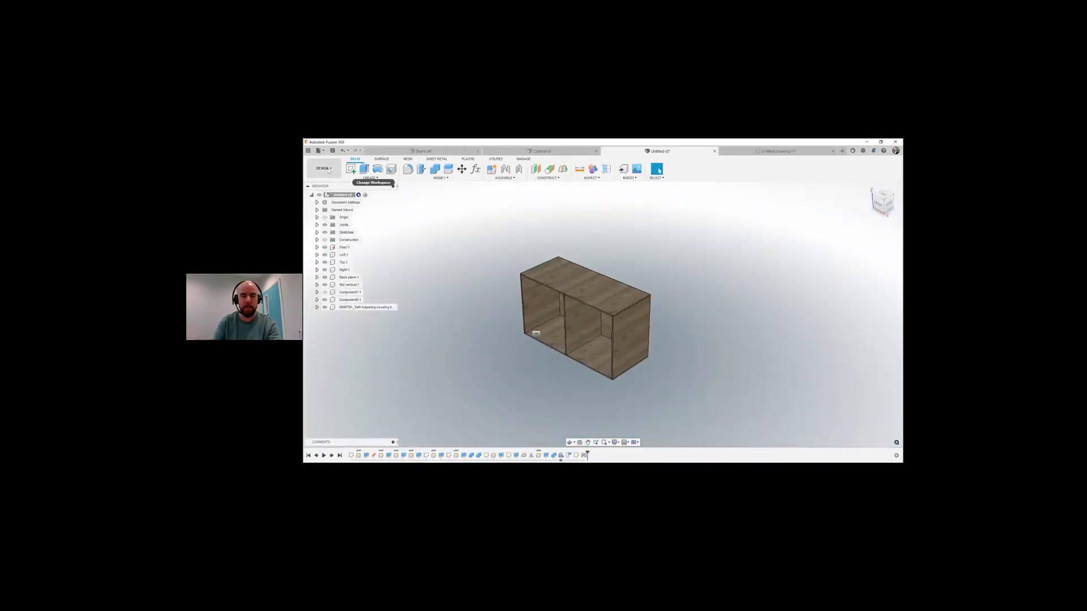
left_click(312, 167)
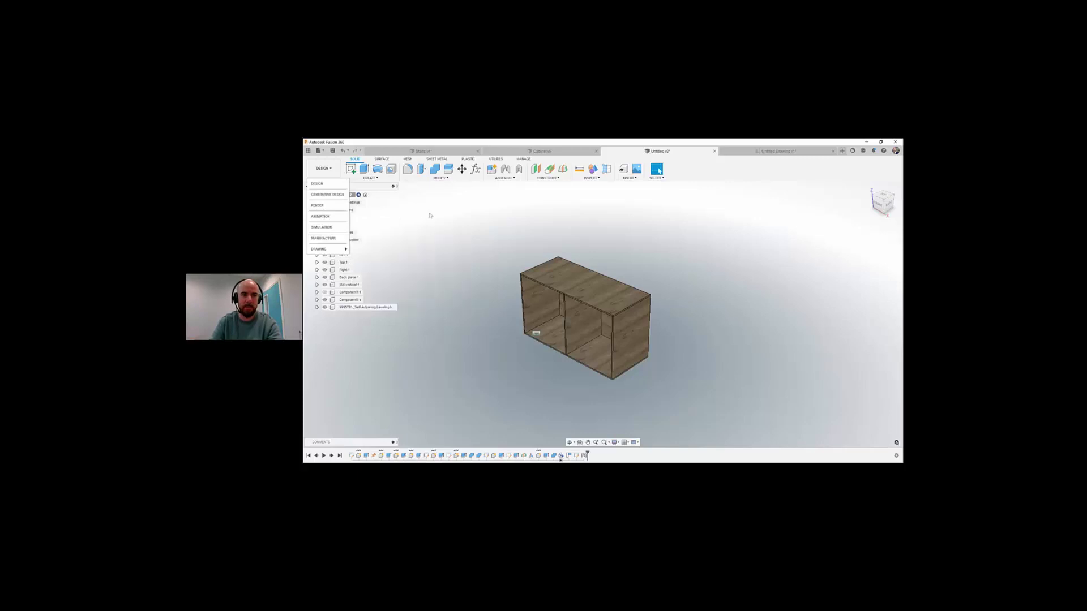
left_click(322, 183)
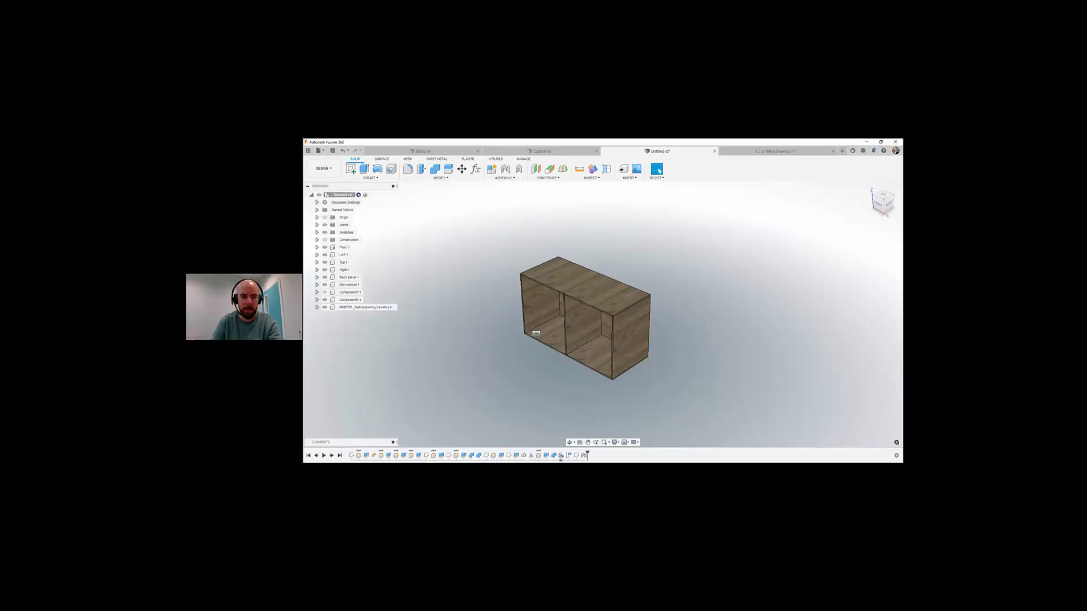
Step: Switch to the PowerPoint presentation and go through its slides from the speaker introduction to the furniture, reel and spiral staircase examples
key("alt+Tab")
left_click(355, 272)
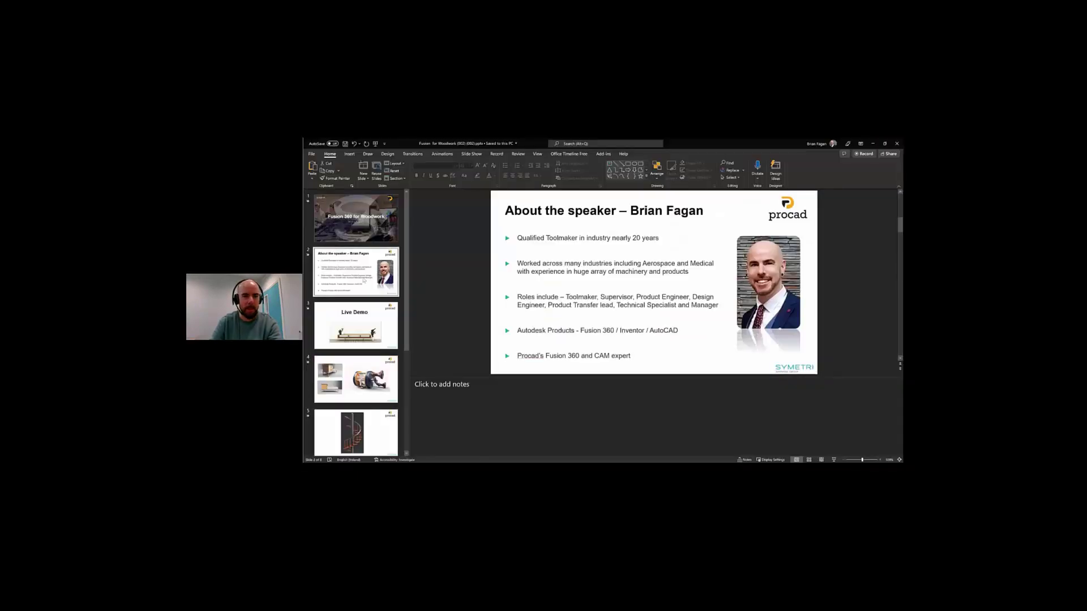
left_click(350, 346)
left_click(356, 378)
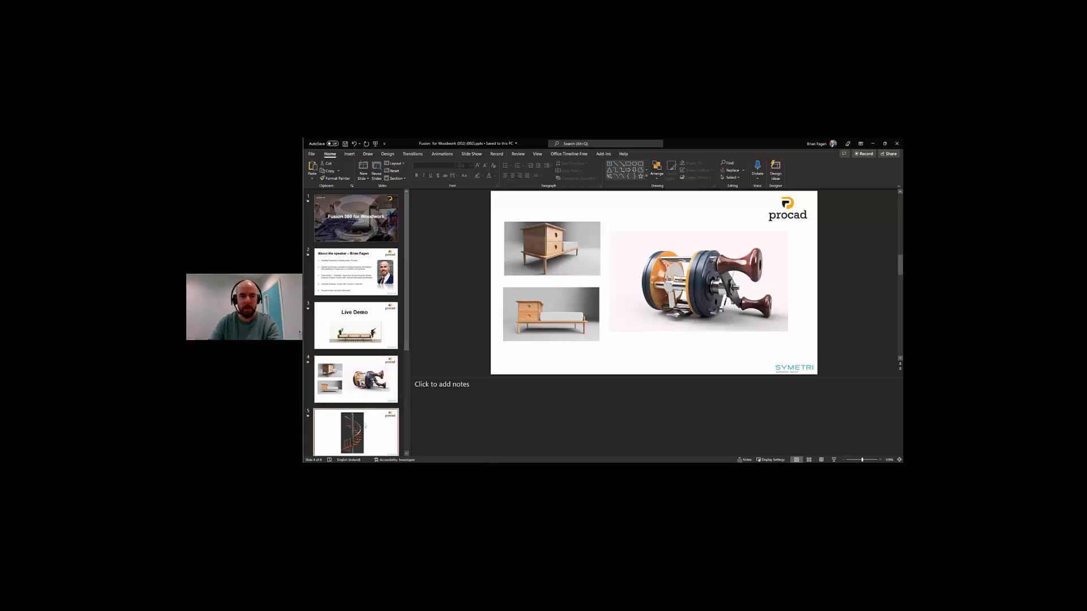
left_click(356, 434)
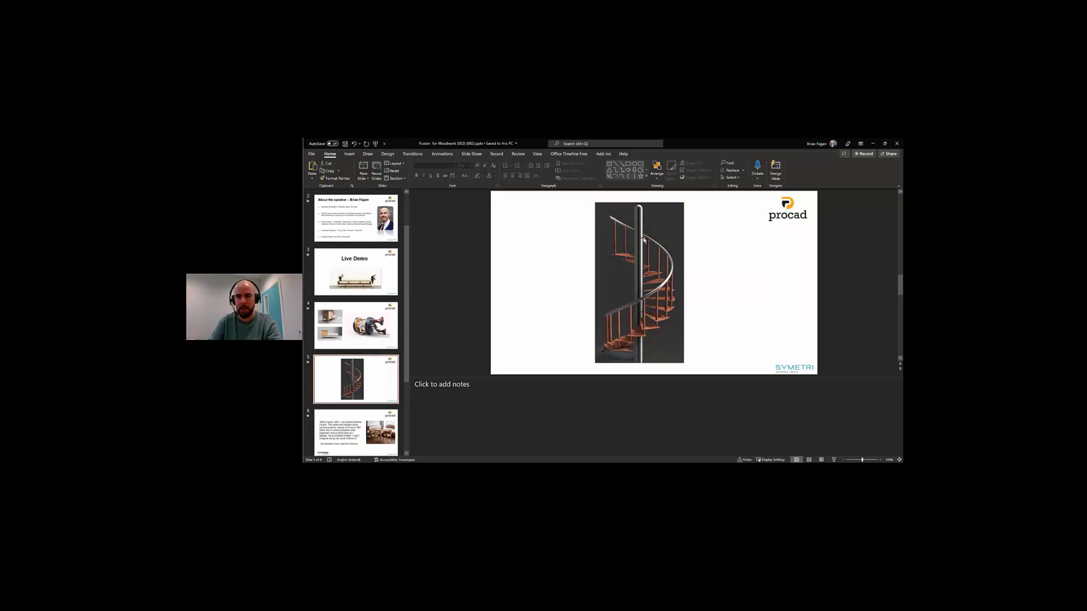
left_click(362, 411)
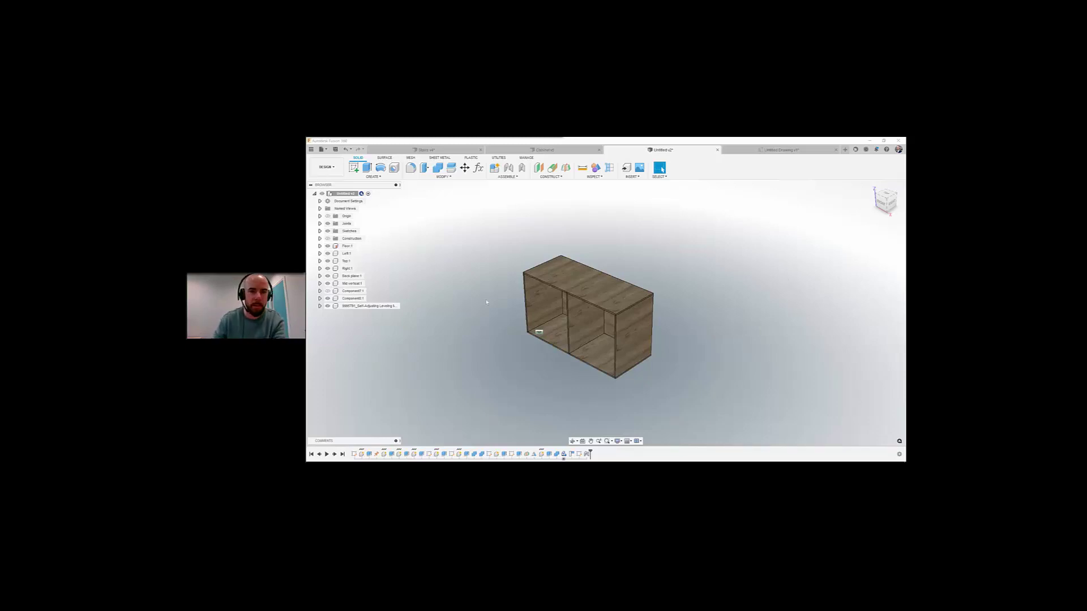
Step: Start a new design and create a solid cube with a 100 mm square base on the horizontal origin plane
left_click(844, 150)
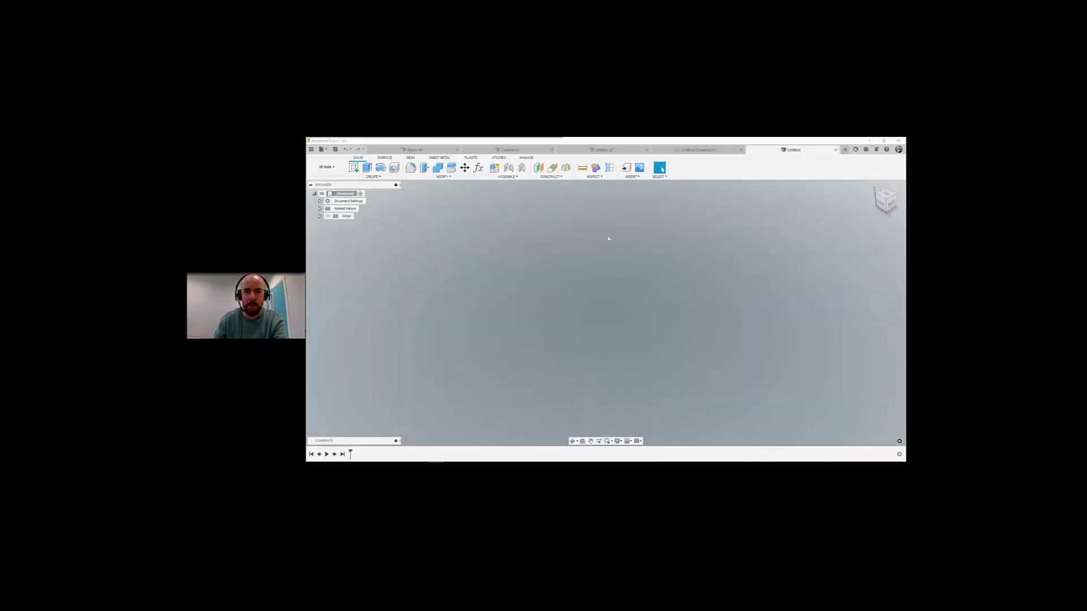
left_click(374, 177)
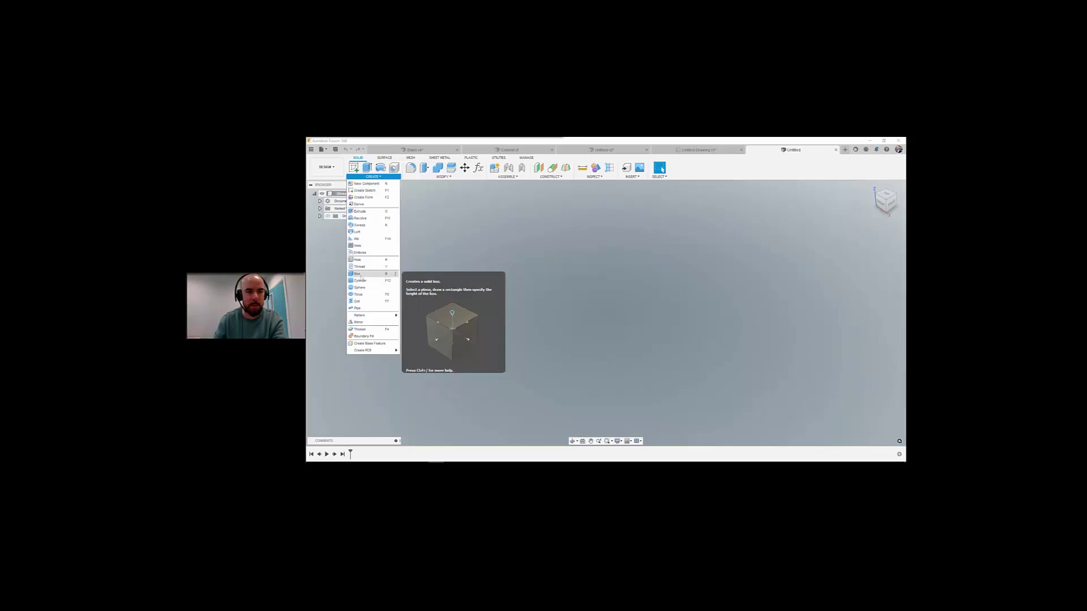
left_click(359, 274)
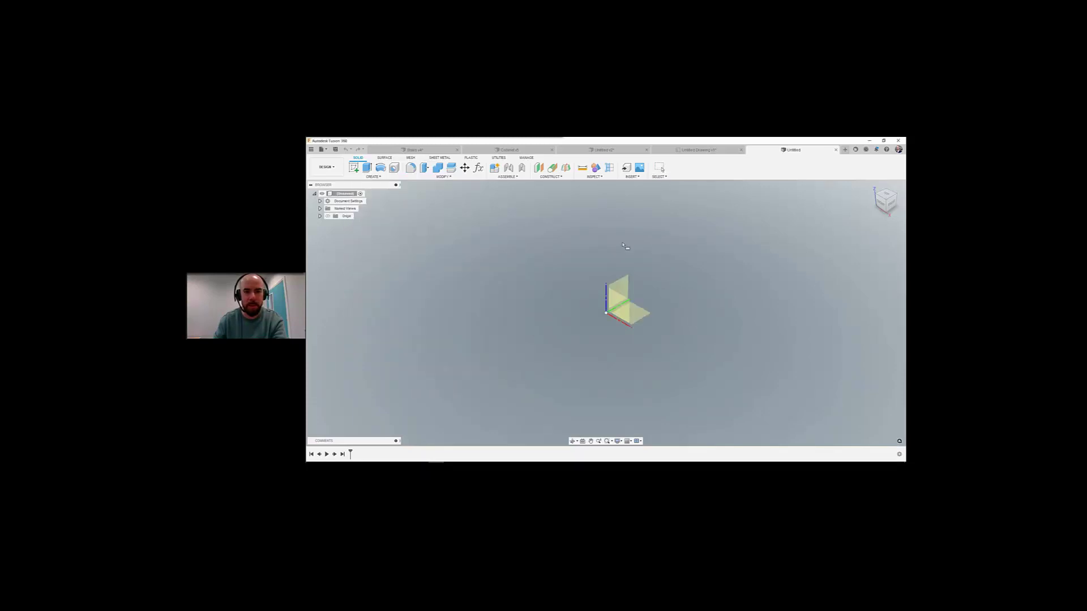
left_click(639, 322)
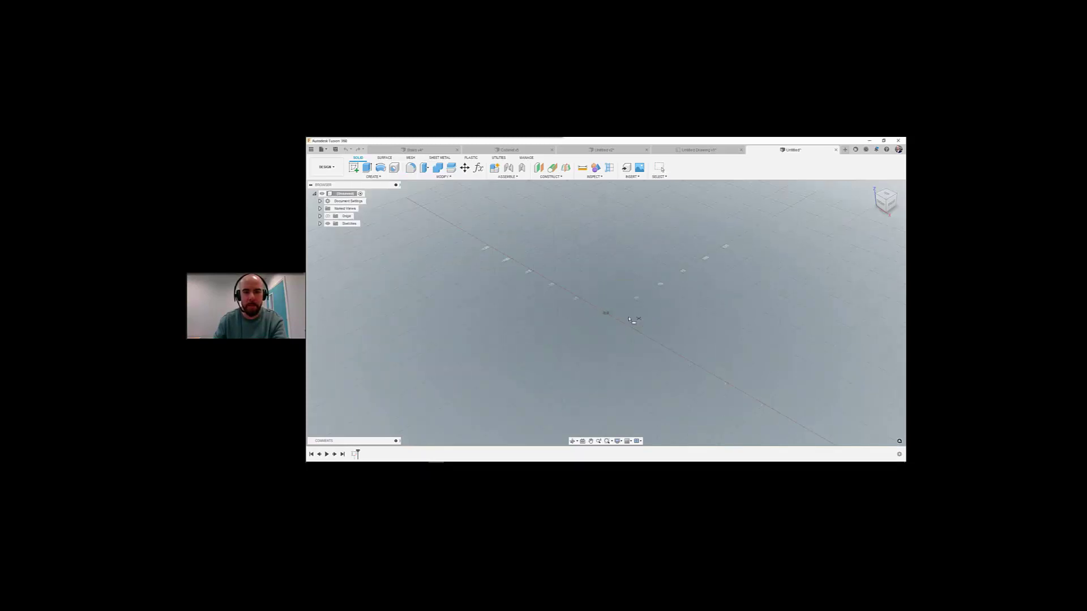
left_click(590, 425)
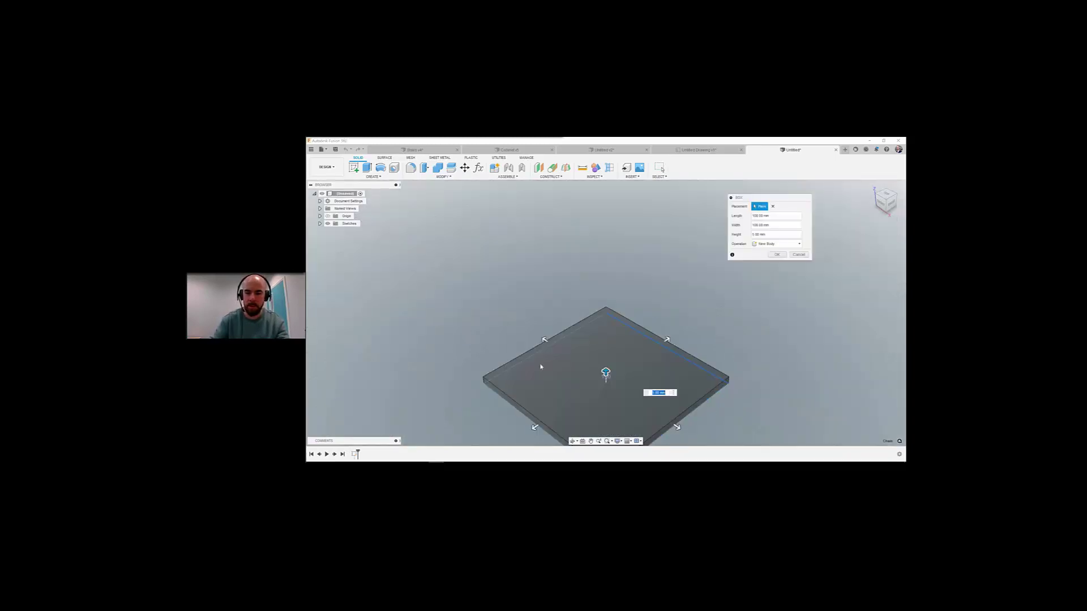
key("Return")
scroll(538, 355, "down", 4)
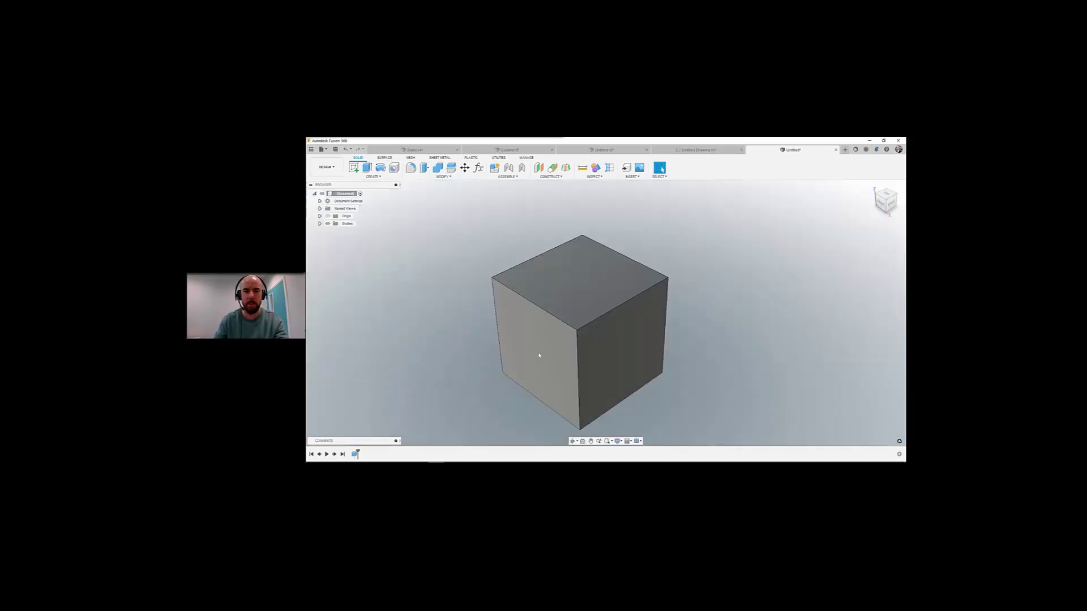
middle_click_drag(607, 344, 583, 325)
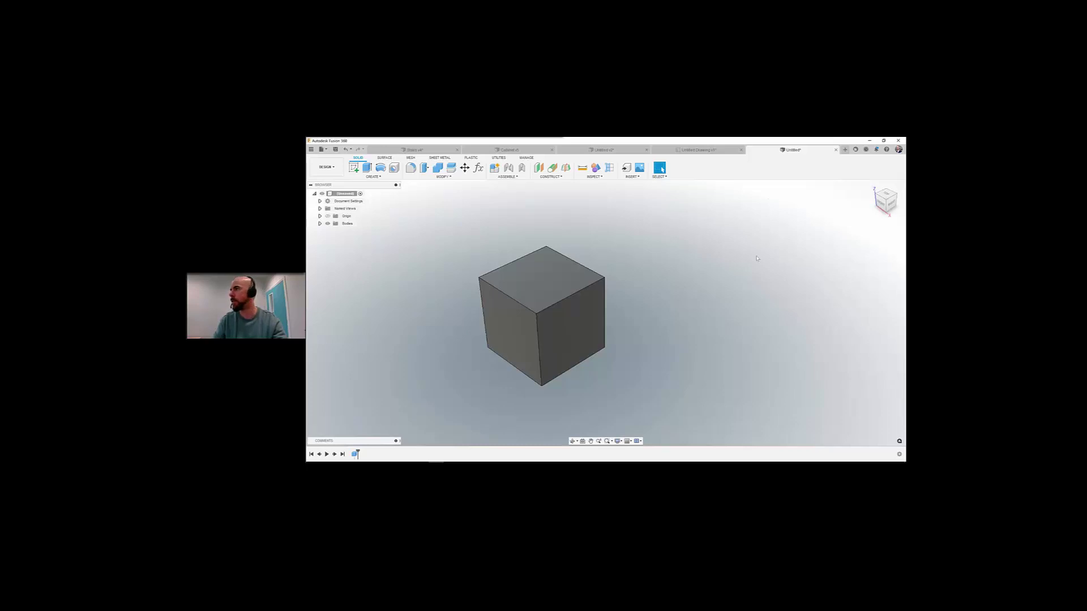
Step: Switch to the presentation's closing thank-you slide
key("alt+Tab")
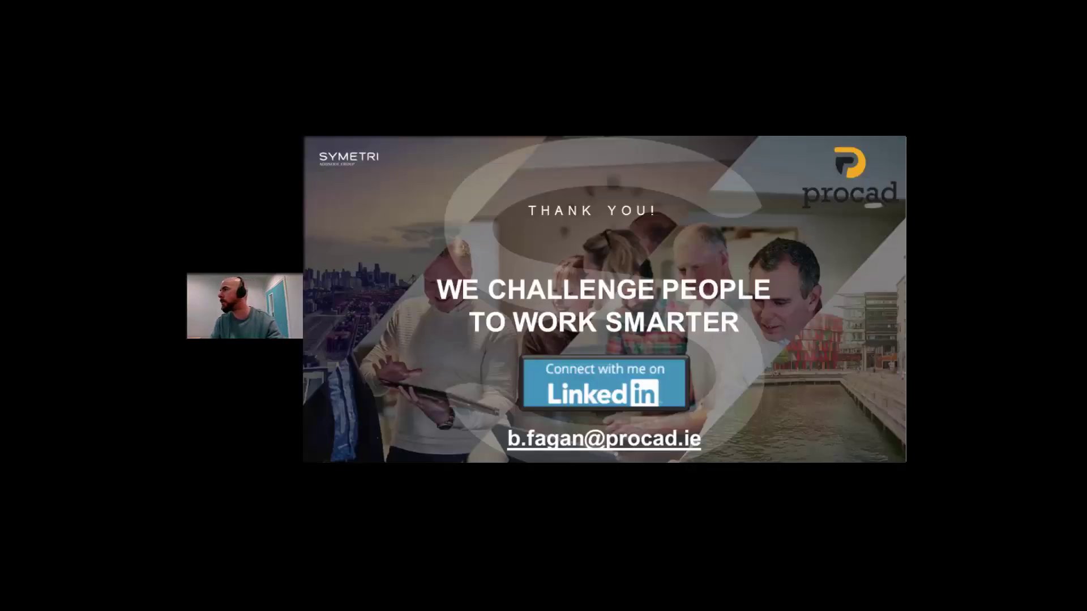